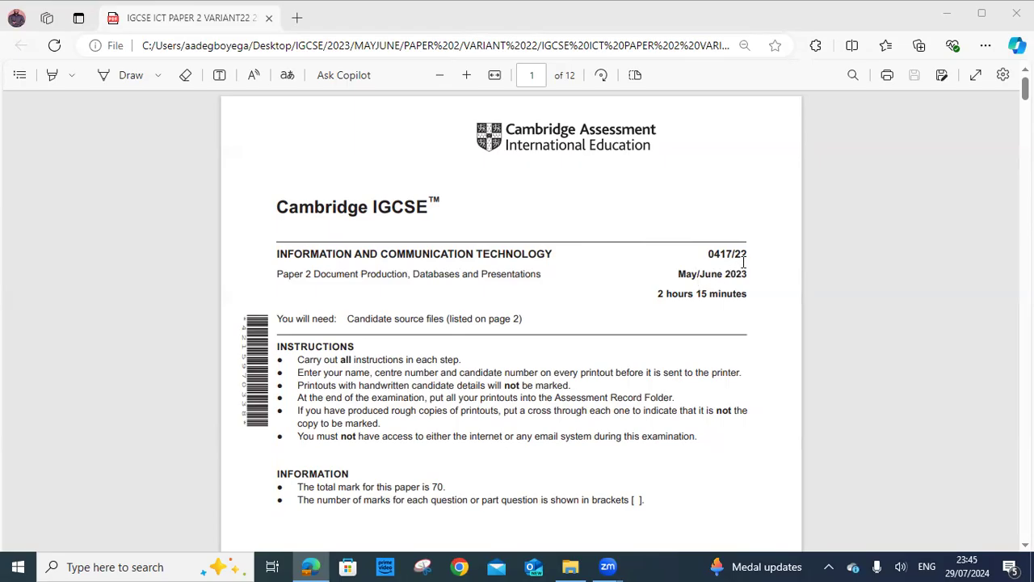
# Scroll to page 2 of the exam PDF and highlight the list of supplied source files
pyautogui.scroll(-10, 743, 262)
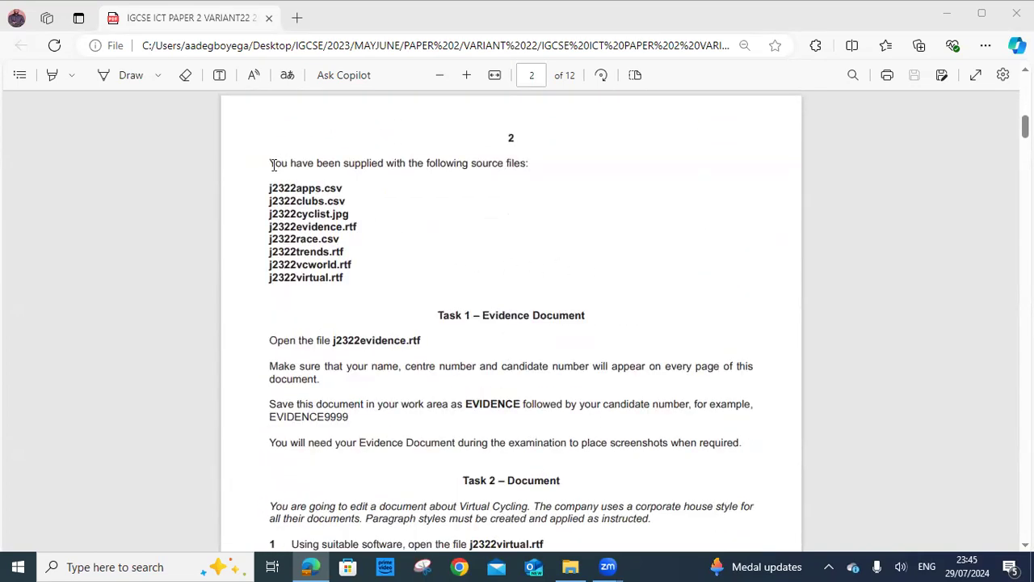
pyautogui.moveTo(266, 189); pyautogui.dragTo(362, 281)
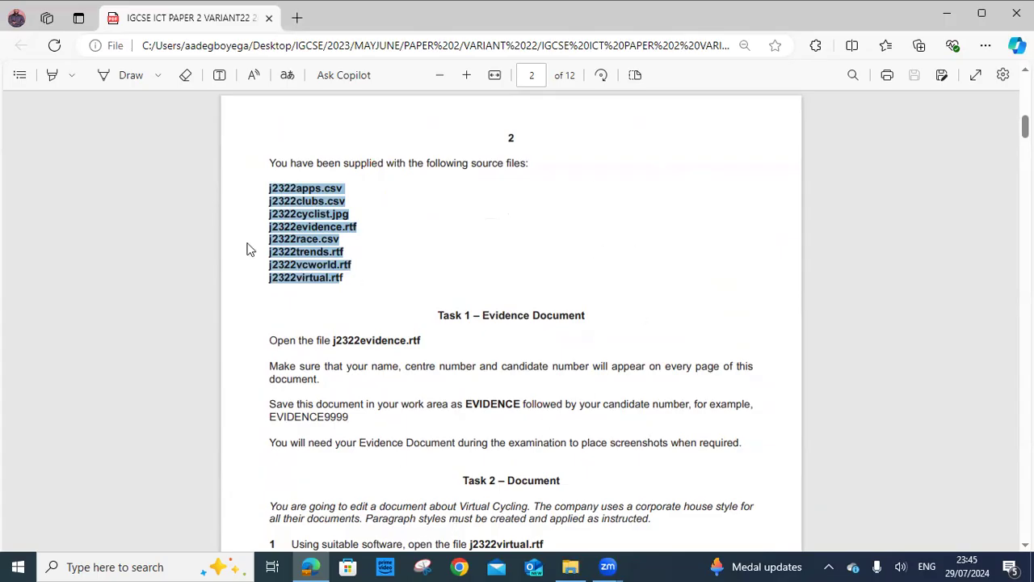
# In File Explorer, go through 2023, MAYJUNE and PAPER 2 into the VARIANT 22 folder
pyautogui.hotkey('alt', 'Tab')
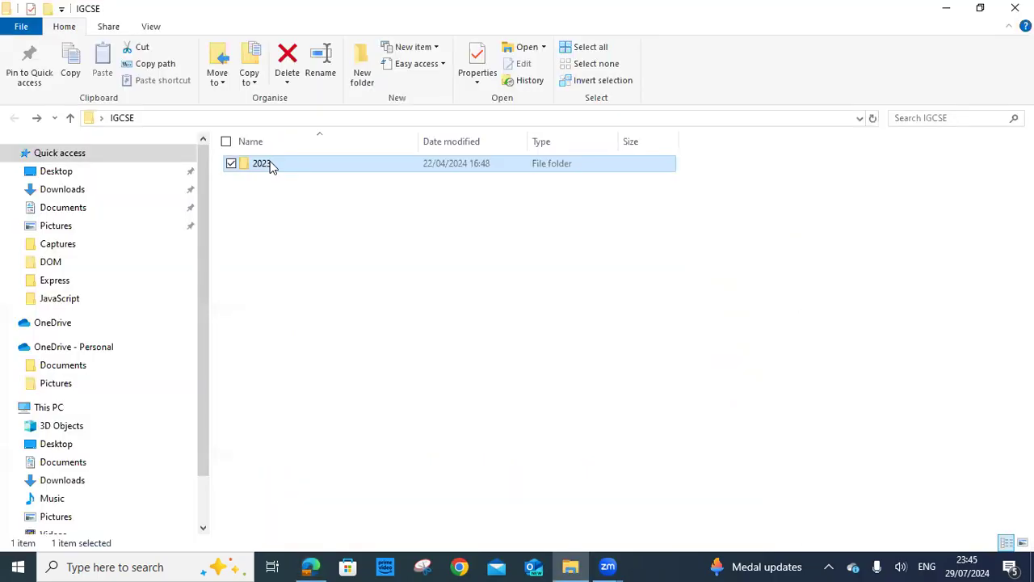
pyautogui.doubleClick(269, 163)
pyautogui.click(272, 167)
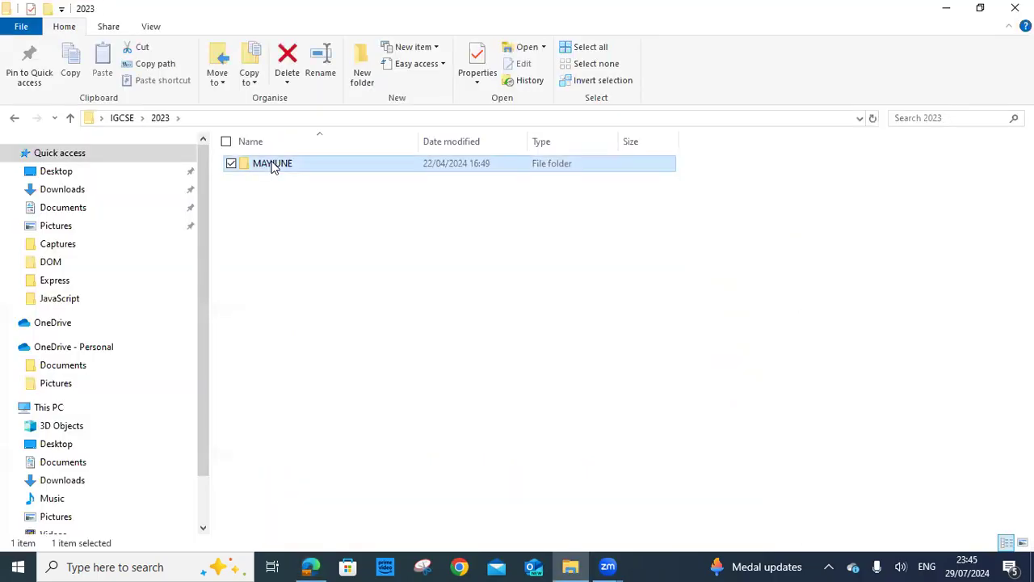
pyautogui.click(275, 166)
pyautogui.click(297, 165)
pyautogui.click(335, 168)
pyautogui.doubleClick(335, 168)
pyautogui.doubleClick(322, 168)
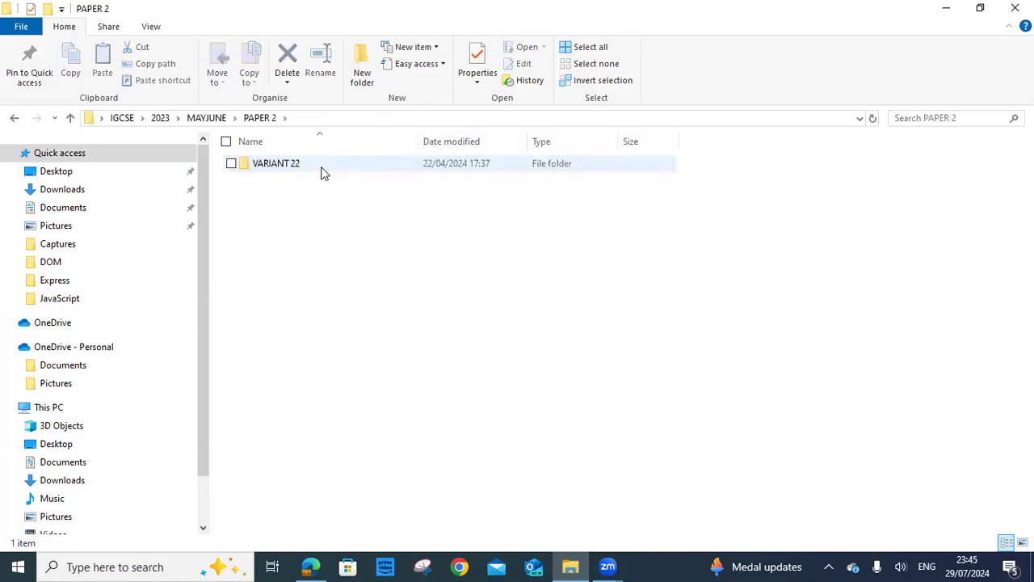
pyautogui.doubleClick(323, 170)
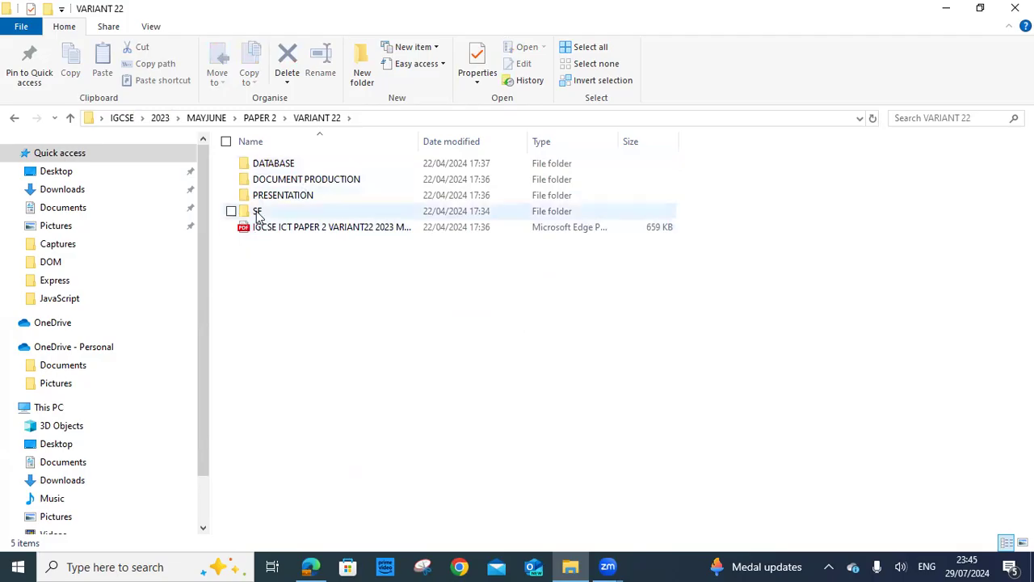
# Go into the SF folder, select j2322evidence and return to the exam paper
pyautogui.click(299, 215)
pyautogui.doubleClick(299, 215)
pyautogui.click(298, 213)
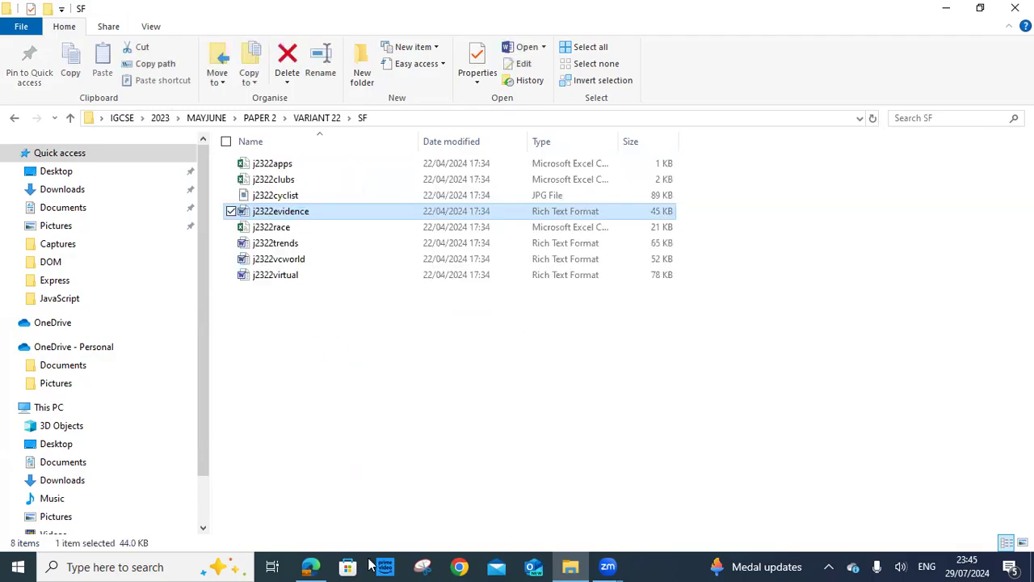
pyautogui.hotkey('alt', 'Tab')
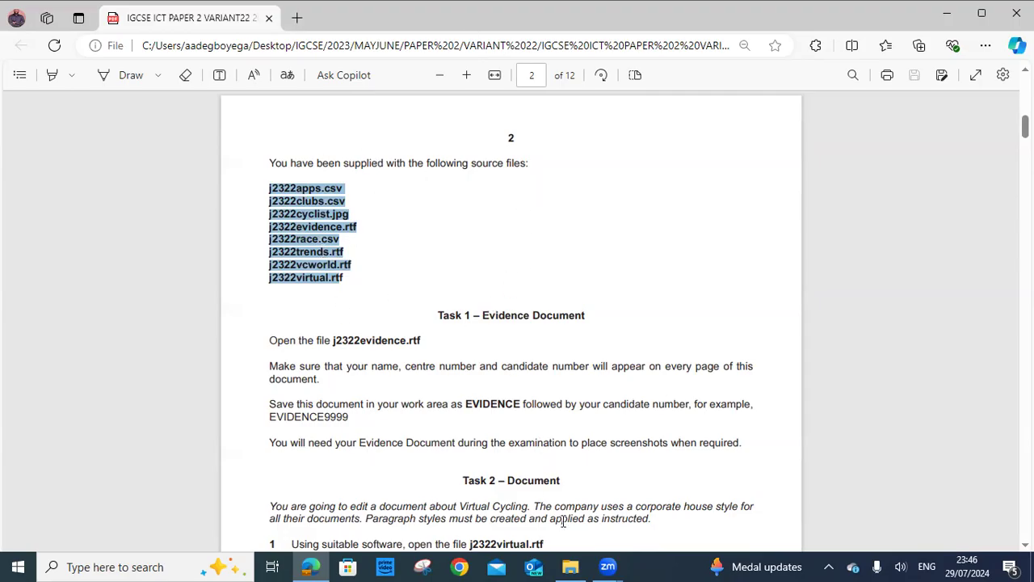
# In the exam PDF, highlight the Task 1 heading and the file name j2322evidence
pyautogui.click(570, 566)
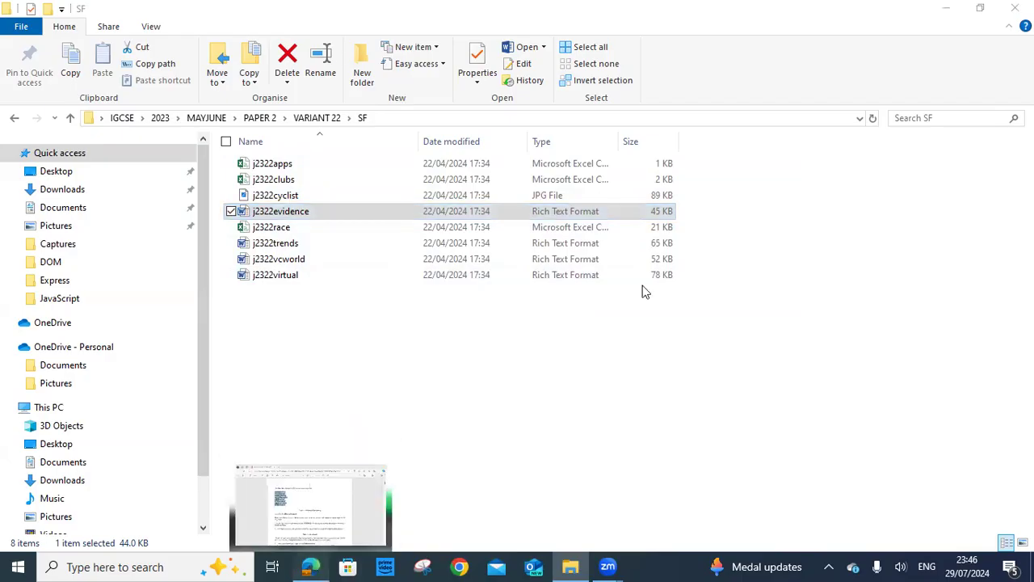
pyautogui.hotkey('alt', 'Tab')
pyautogui.moveTo(437, 163); pyautogui.dragTo(592, 164)
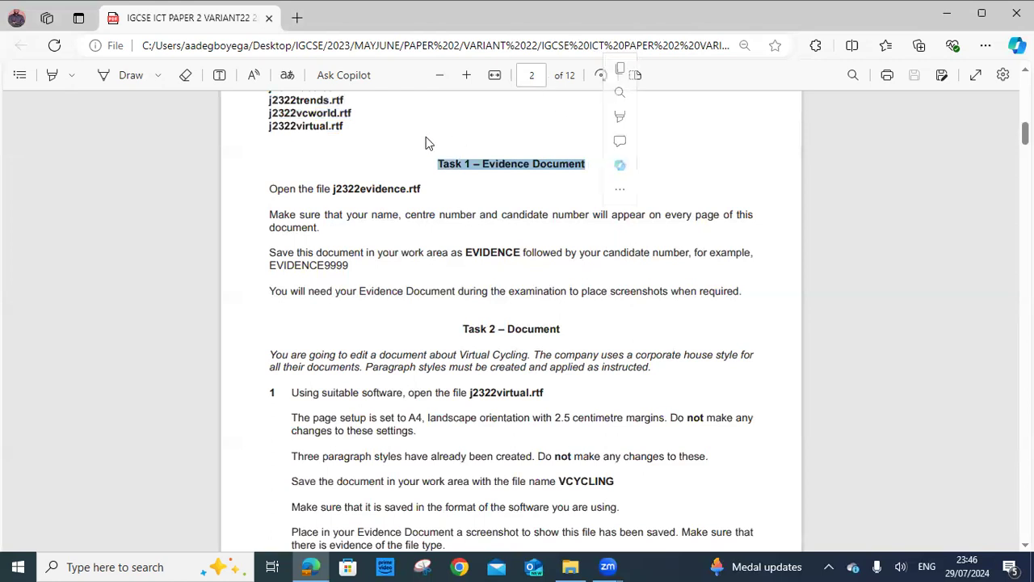
pyautogui.moveTo(333, 191); pyautogui.dragTo(405, 193)
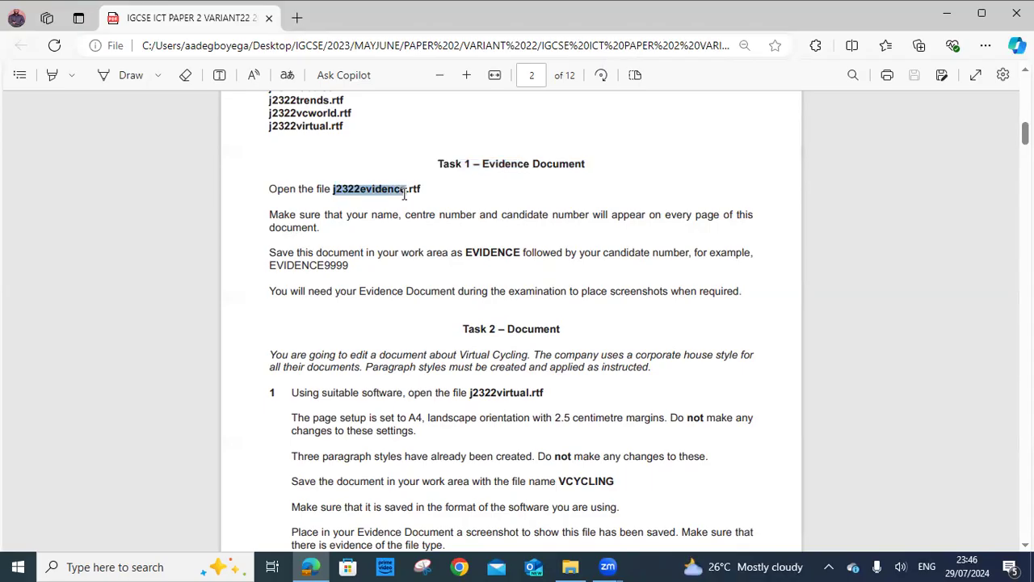
pyautogui.moveTo(405, 194); pyautogui.dragTo(408, 194)
# Load j2322evidence from the SF folder into Word and enable editing on it
pyautogui.hotkey('alt', 'Tab')
pyautogui.doubleClick(278, 216)
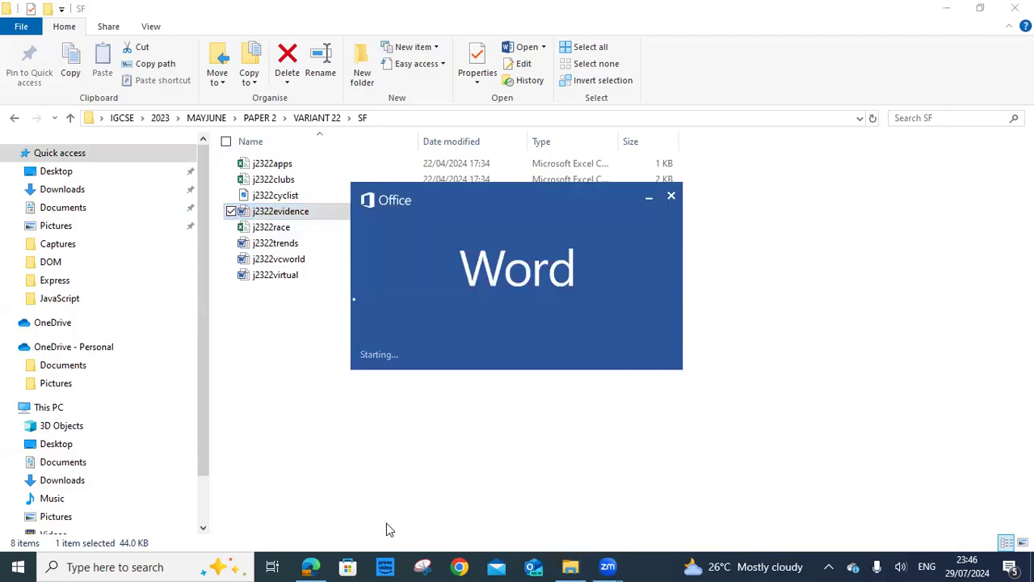
pyautogui.click(310, 566)
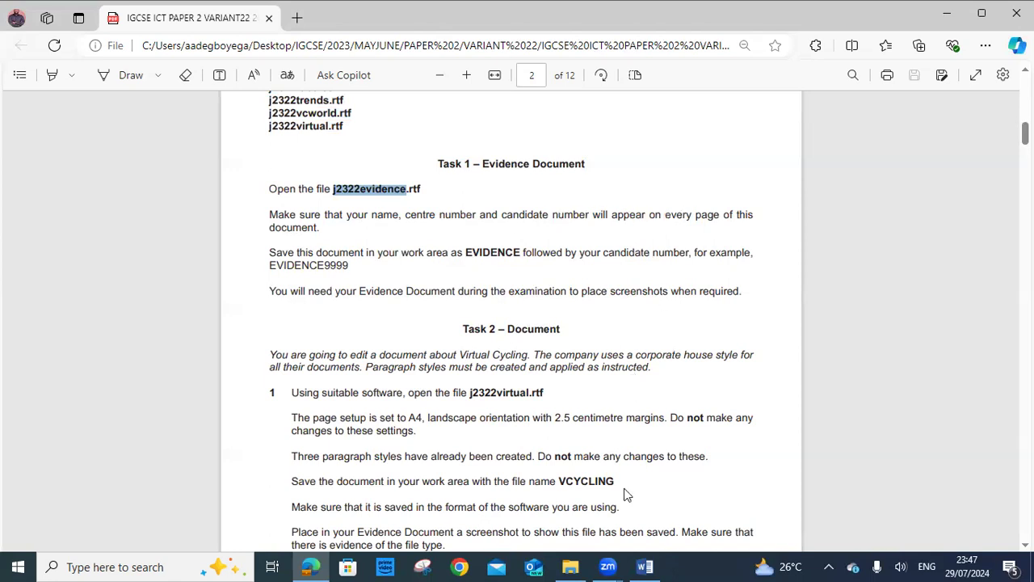
pyautogui.click(645, 566)
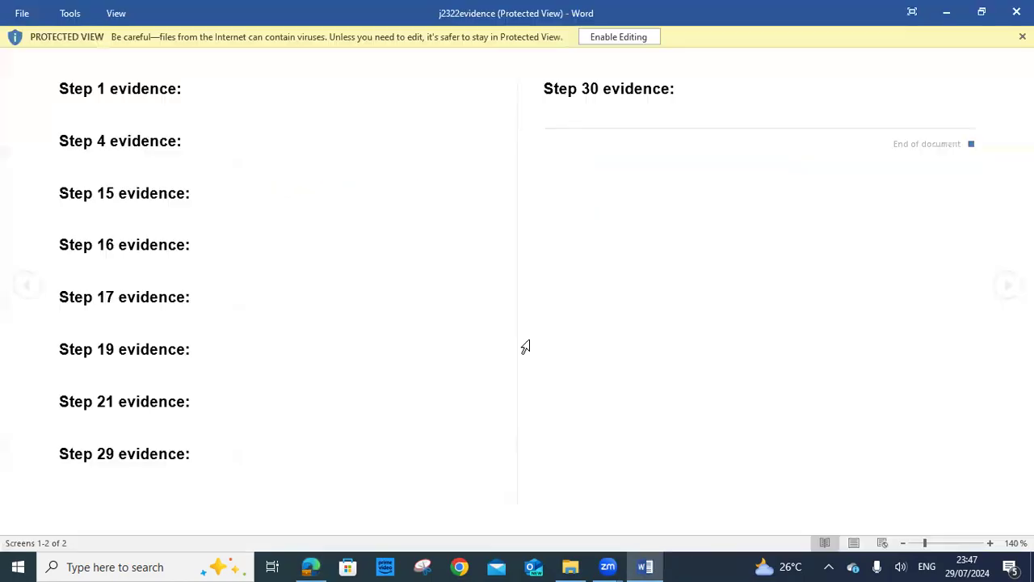
pyautogui.click(616, 36)
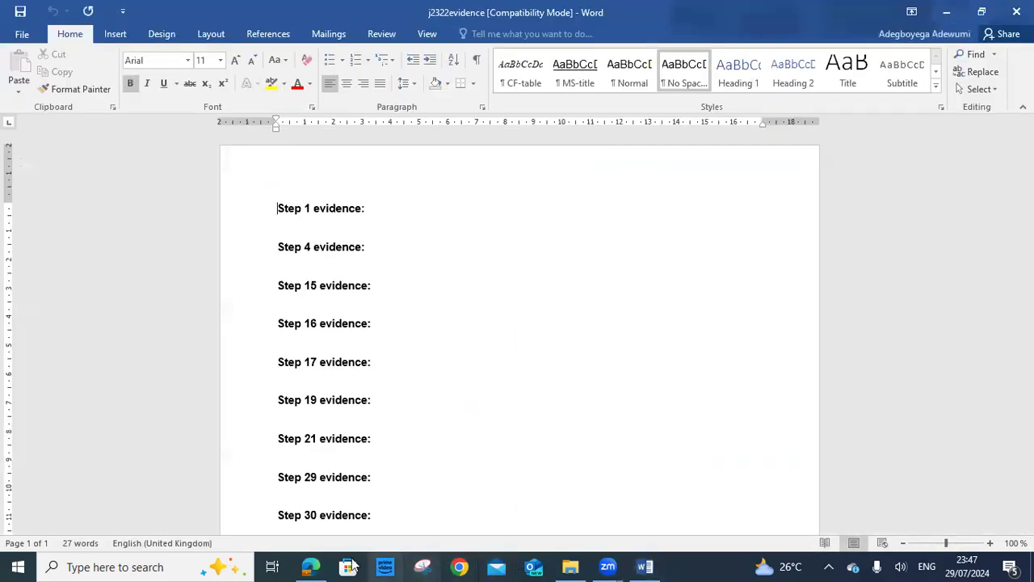
# Back in Word, bring up the Insert > Header gallery of built-in designs
pyautogui.hotkey('alt', 'Tab')
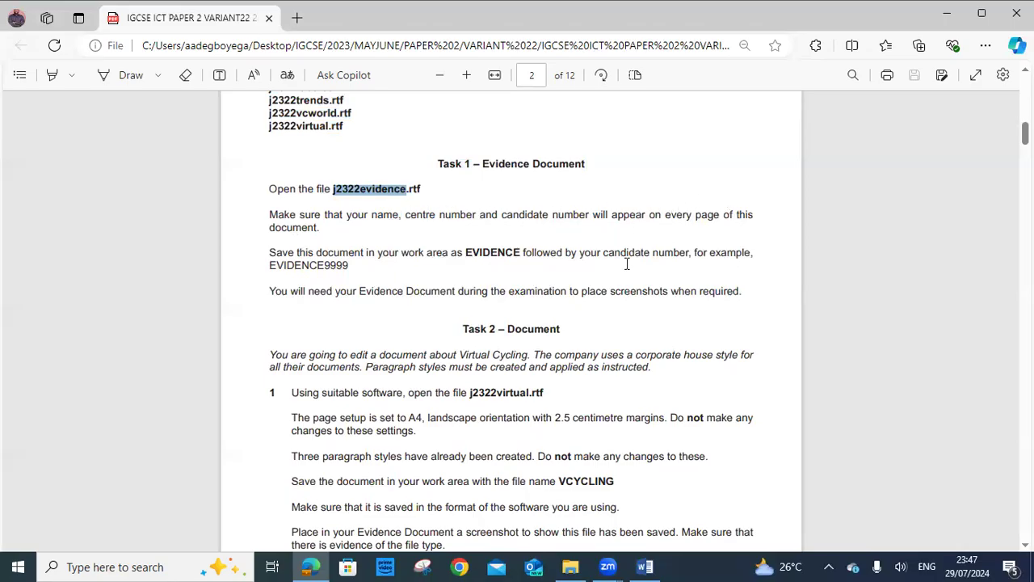
pyautogui.click(645, 566)
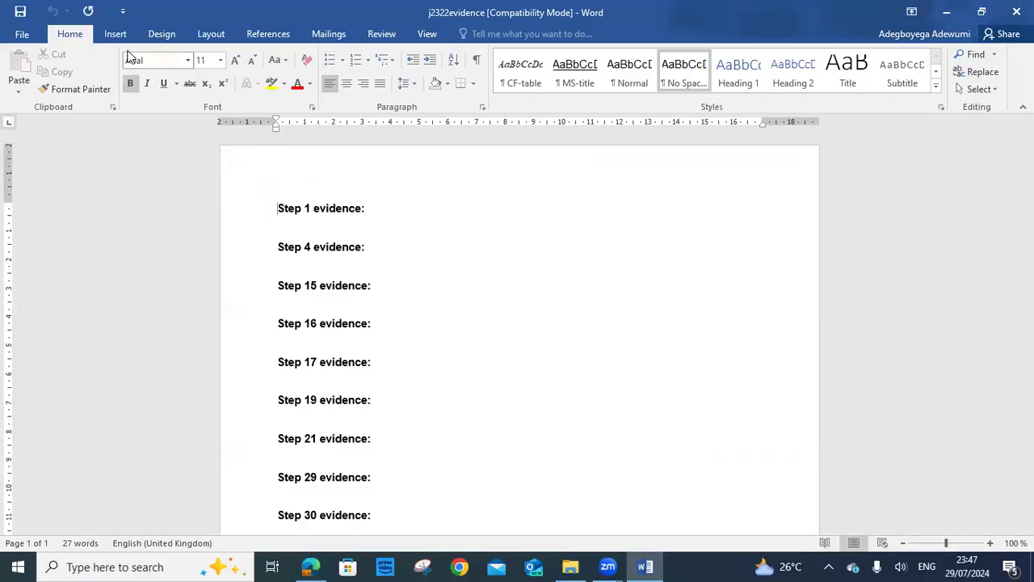
pyautogui.click(154, 35)
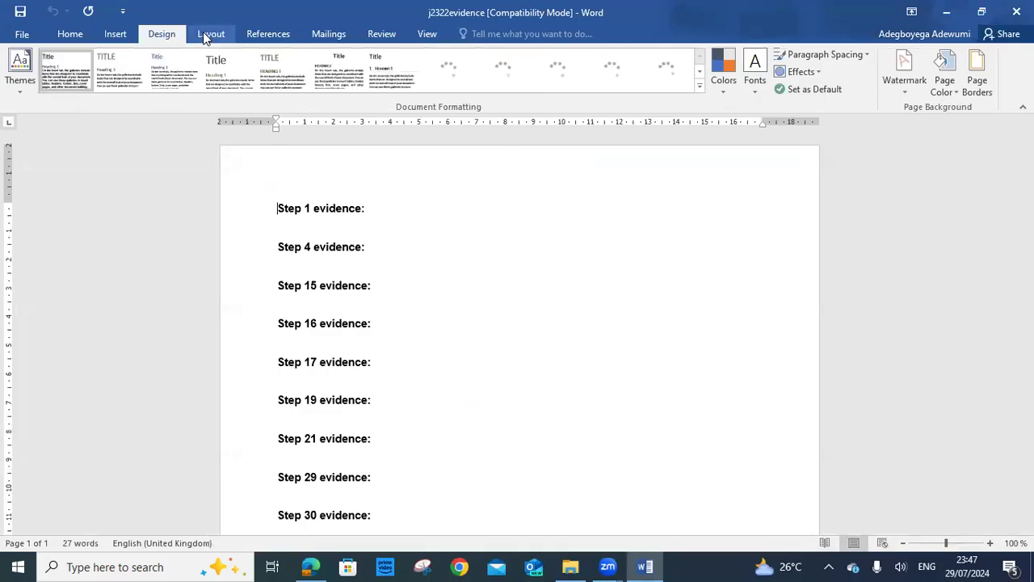
pyautogui.click(215, 35)
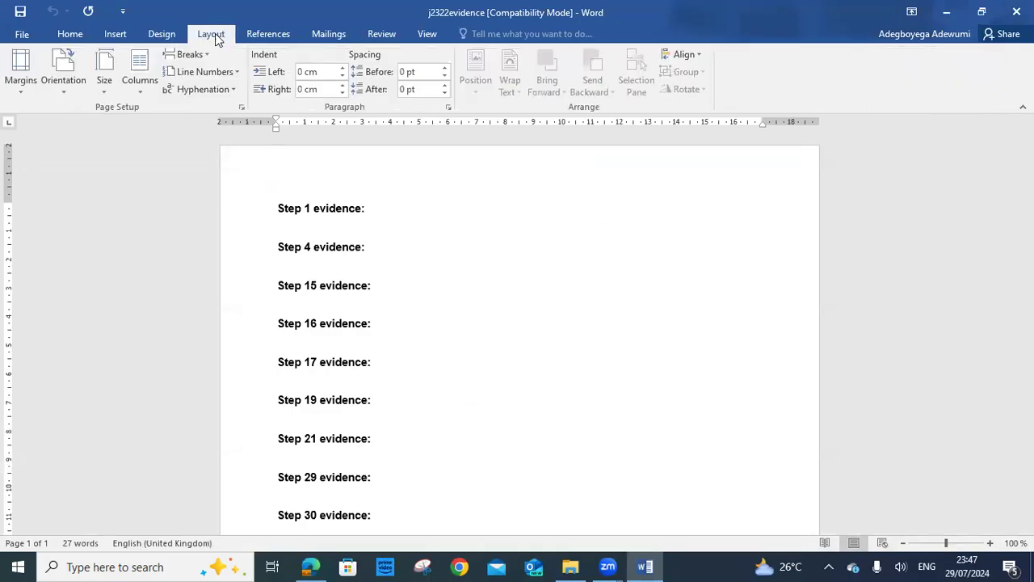
pyautogui.click(123, 32)
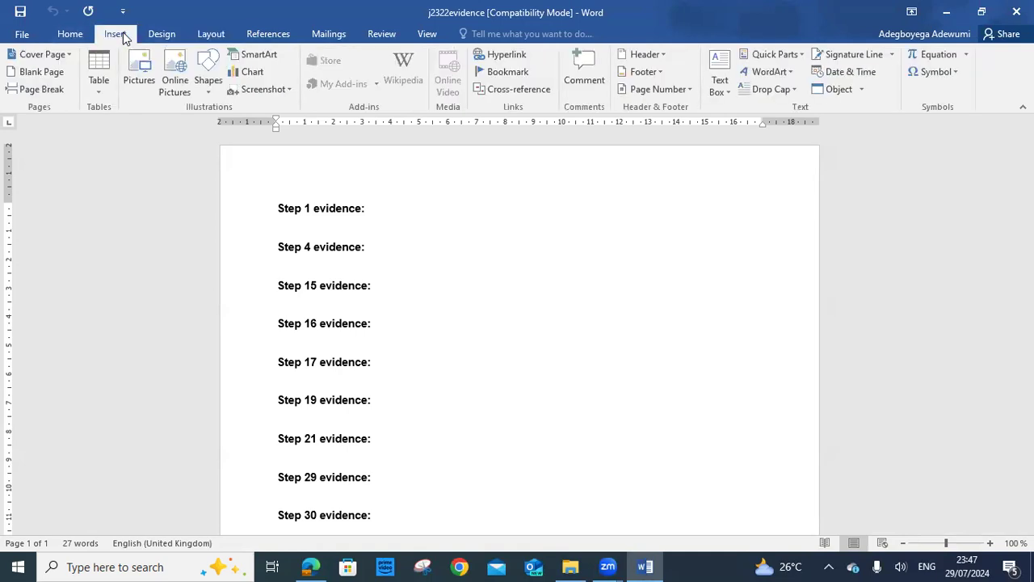
pyautogui.click(662, 54)
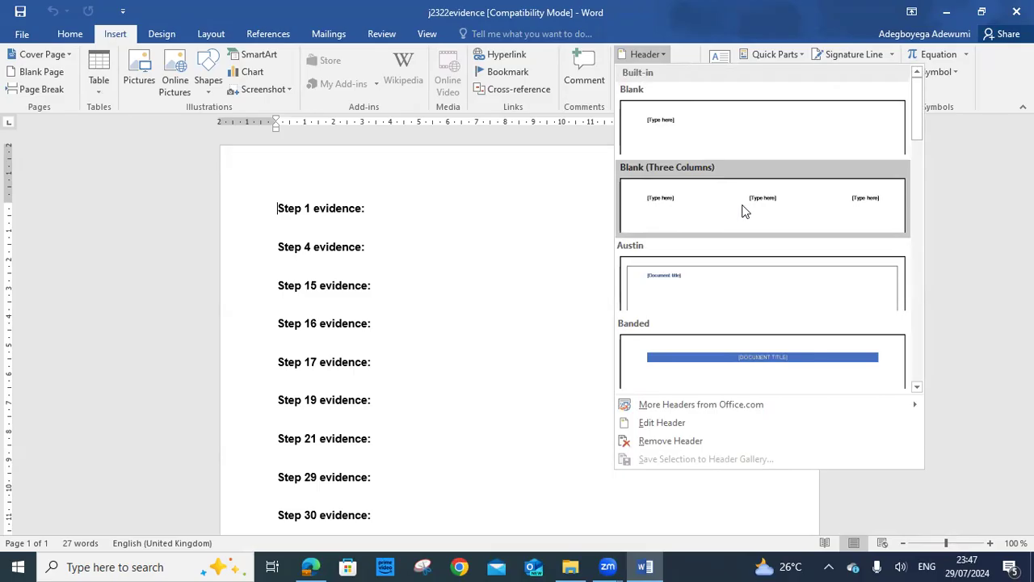
# Insert a Blank (Three Columns) header and enter the candidate's name in its middle section
pyautogui.click(745, 211)
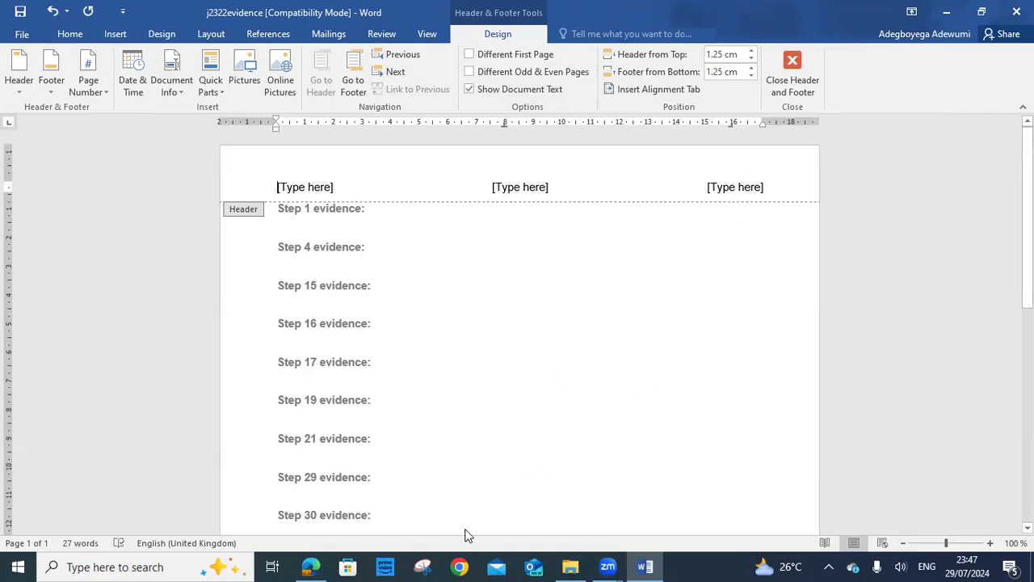
pyautogui.click(301, 566)
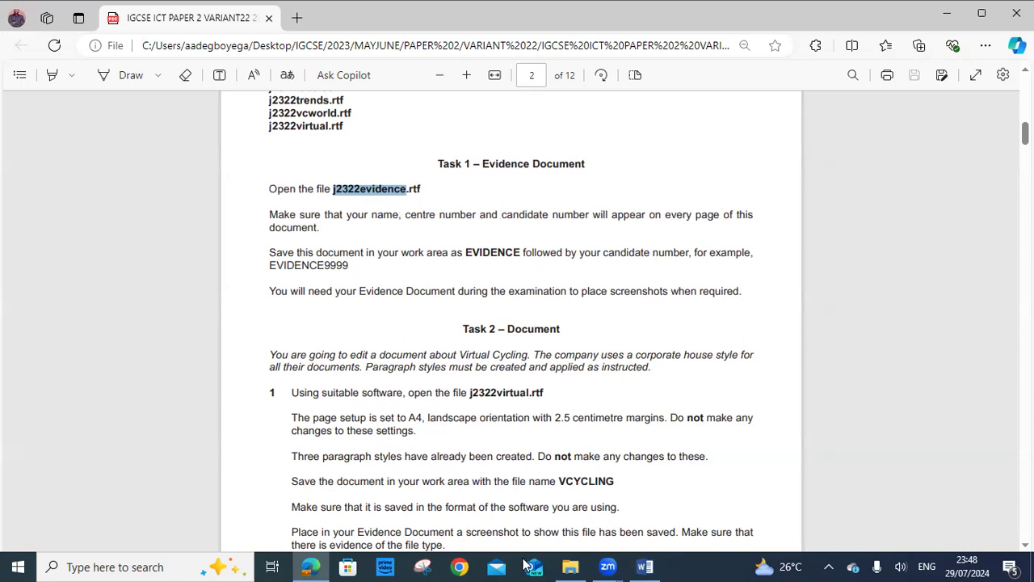
pyautogui.click(647, 565)
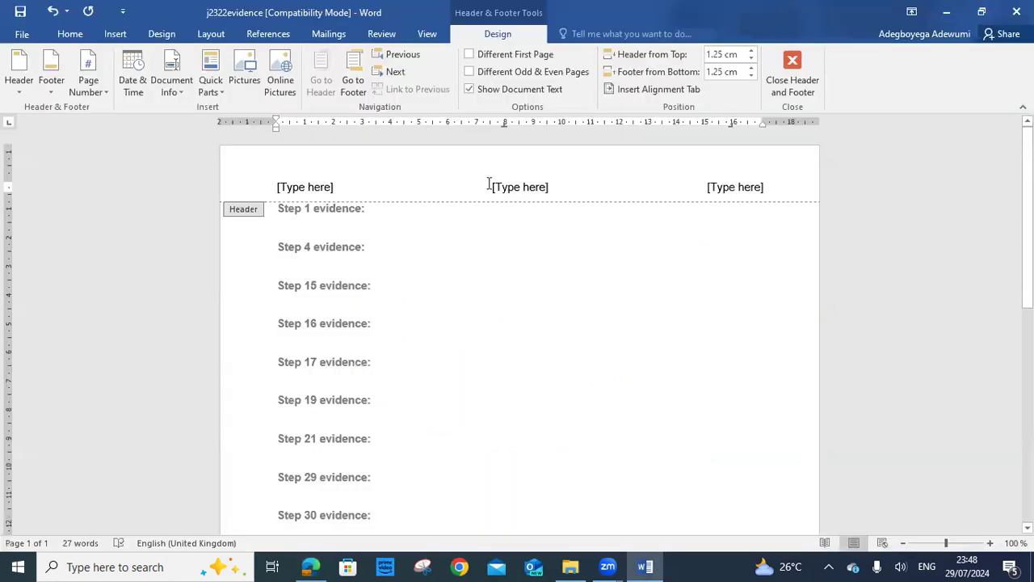
pyautogui.click(539, 189)
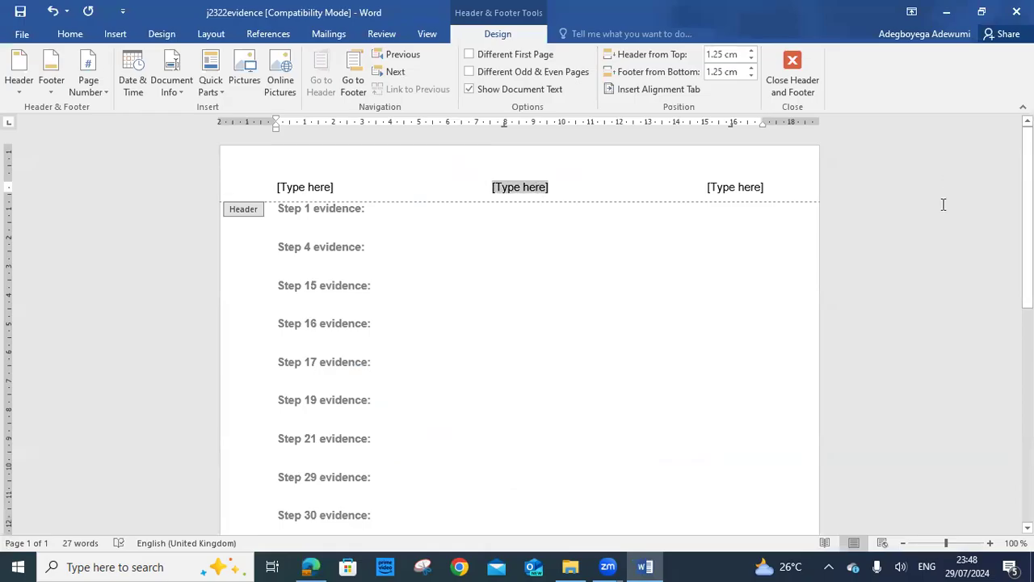
pyautogui.press('BackSpace')
pyautogui.press('BackSpace')
pyautogui.press('BackSpace')
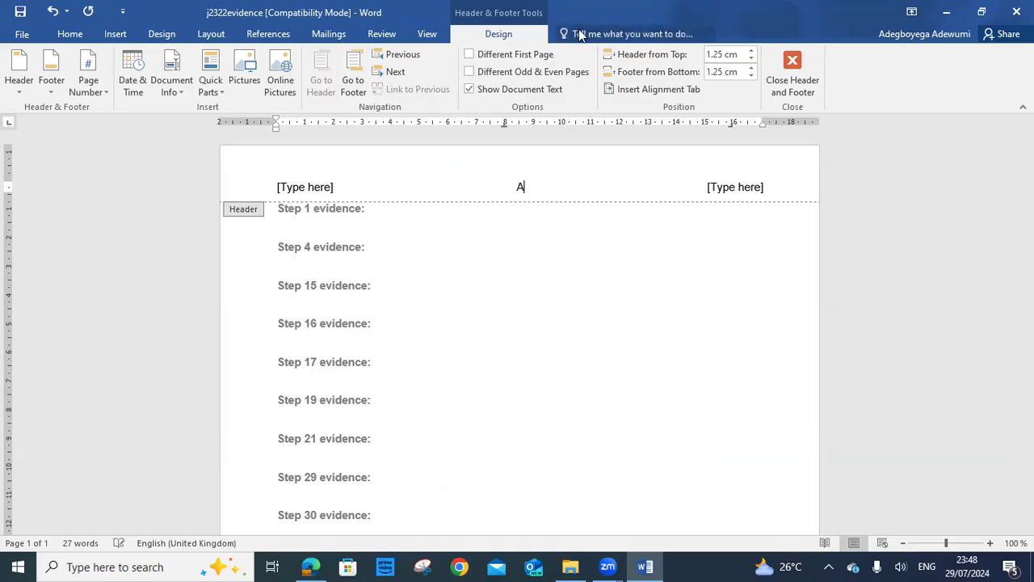
pyautogui.press('BackSpace')
pyautogui.press('BackSpace')
pyautogui.press('BackSpace')
pyautogui.press('BackSpace')
pyautogui.press('BackSpace')
pyautogui.press('BackSpace')
pyautogui.press('BackSpace')
pyautogui.press('BackSpace')
pyautogui.press('BackSpace')
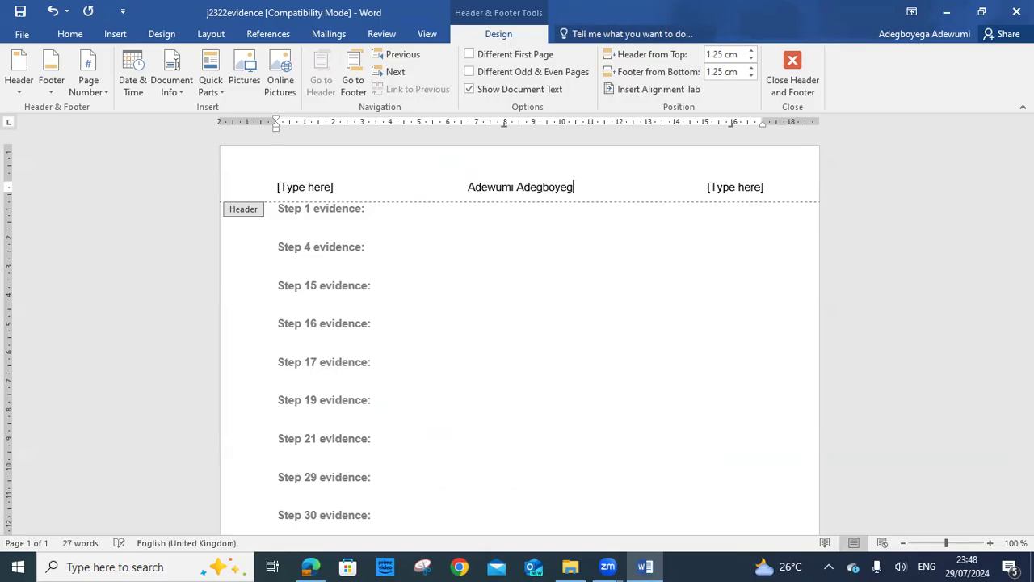
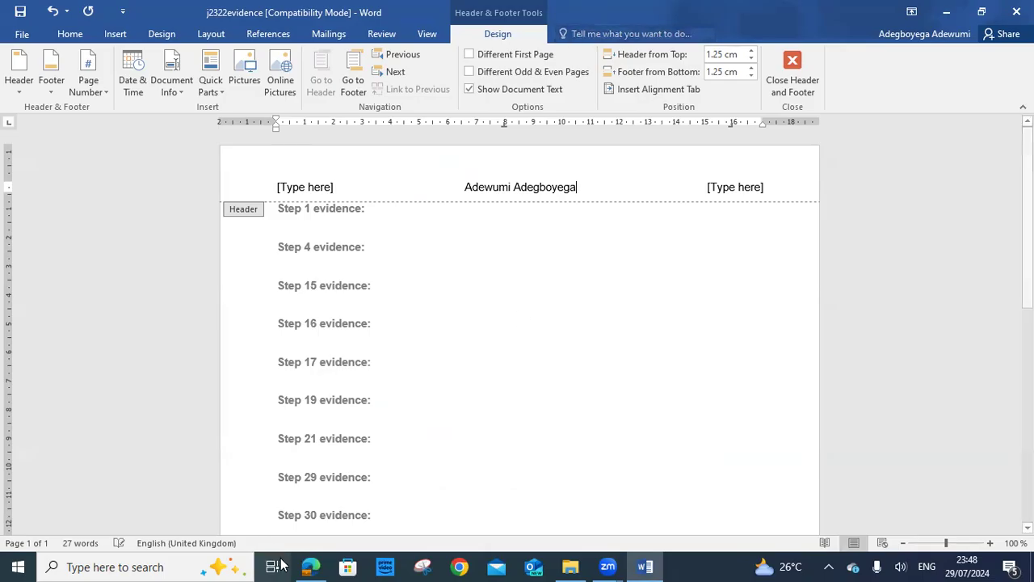
# Add the centre number and candidate number after the name in the header
pyautogui.click(311, 567)
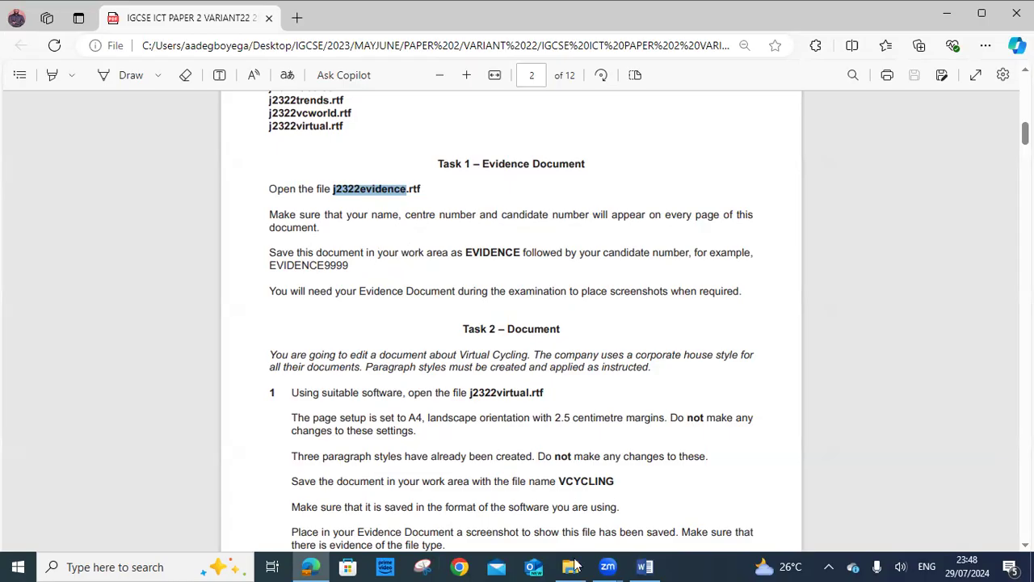
pyautogui.click(645, 565)
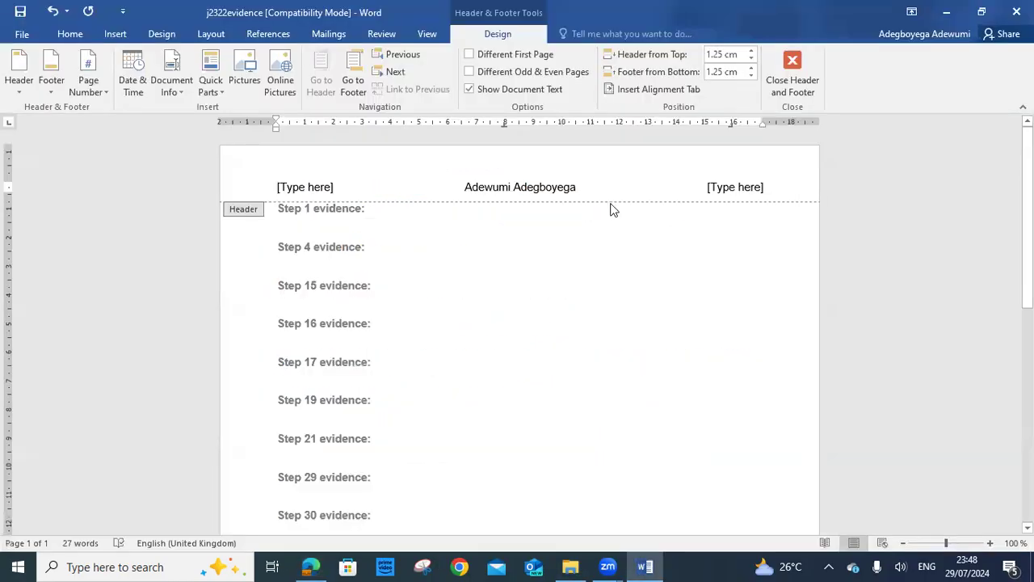
pyautogui.write('NG101')
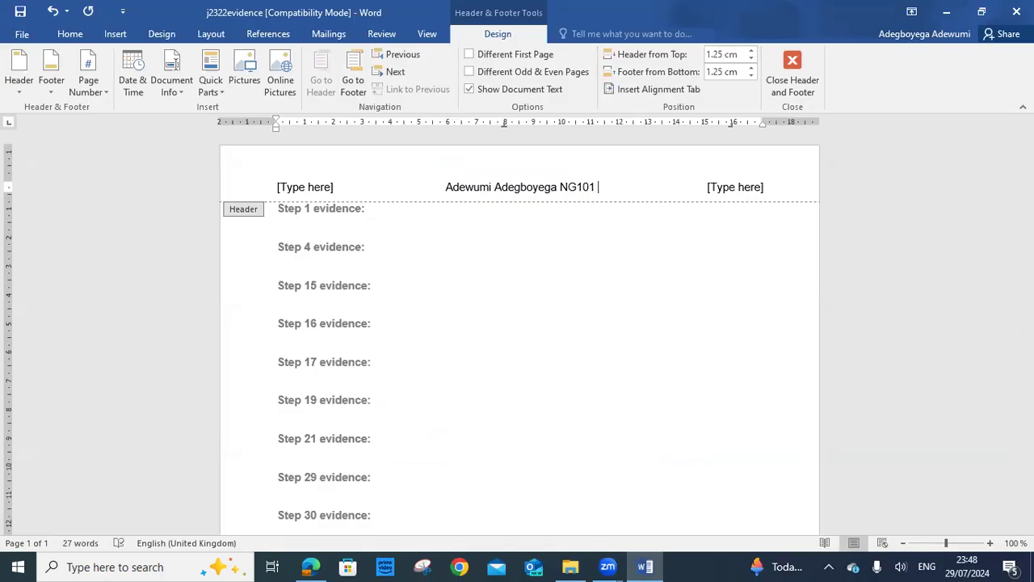
pyautogui.write('12345')
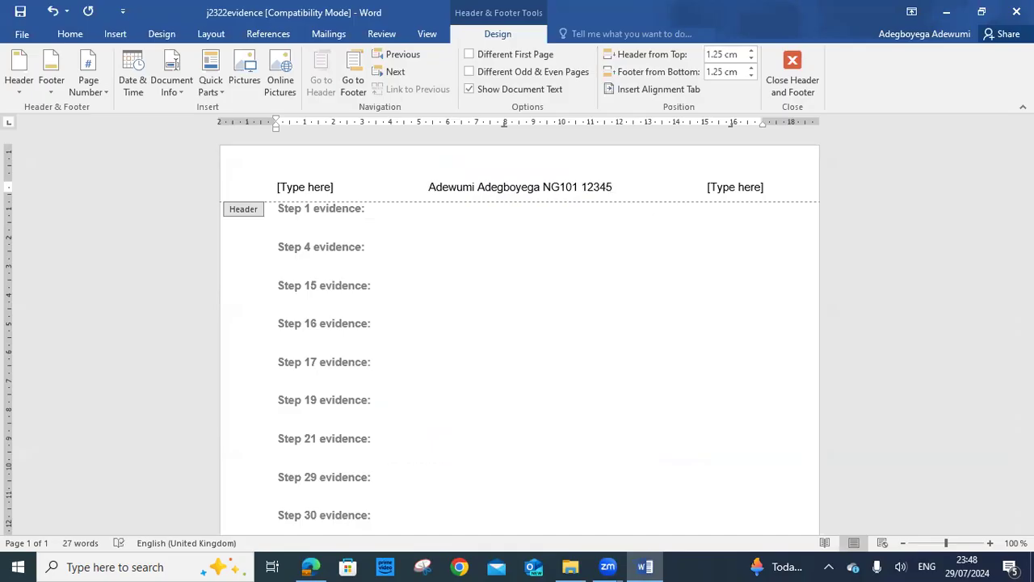
# Delete the left and right header placeholders and close the header
pyautogui.click(762, 187)
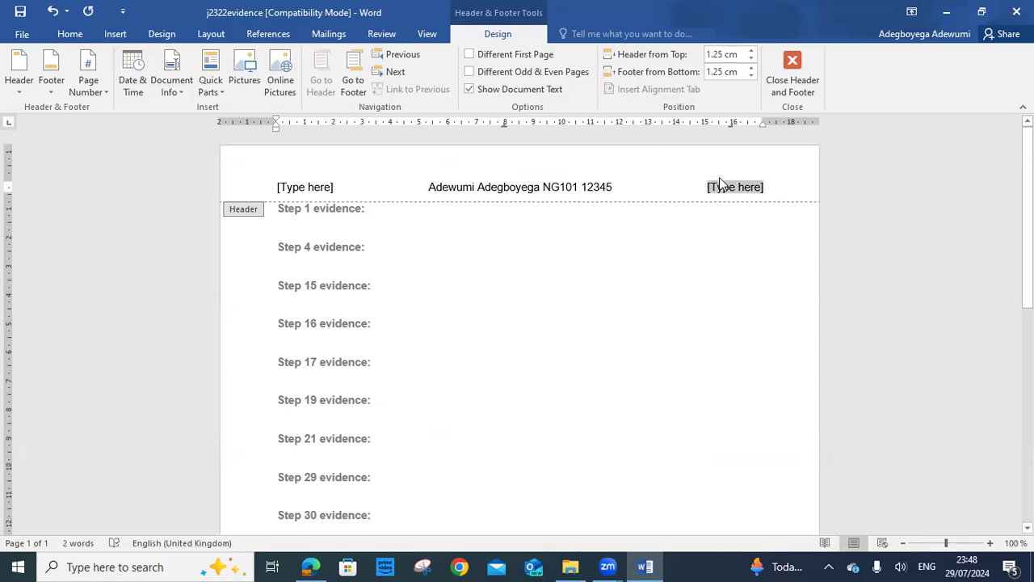
pyautogui.press('Delete')
pyautogui.click(296, 187)
pyautogui.press('Delete')
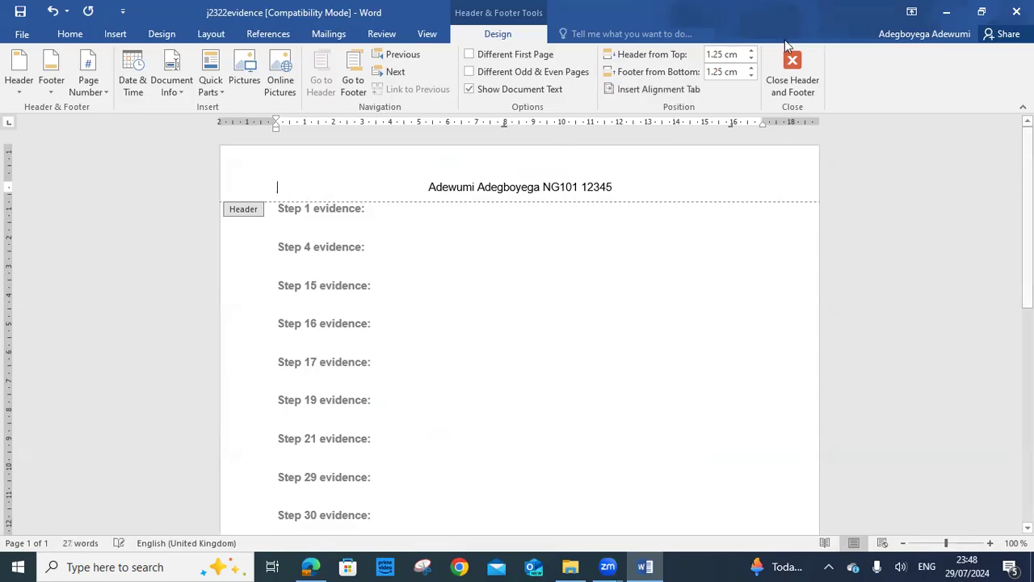
pyautogui.click(798, 65)
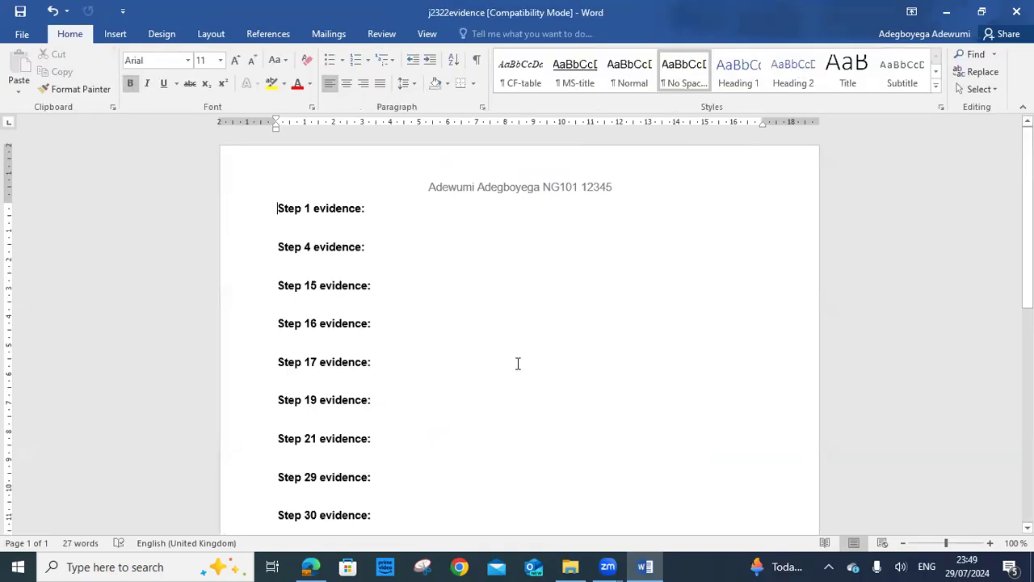
pyautogui.scroll(-5, 518, 362)
pyautogui.scroll(5, 518, 361)
# Copy the example file name EVIDENCE9999 from the exam PDF's Task 1 instructions
pyautogui.click(571, 567)
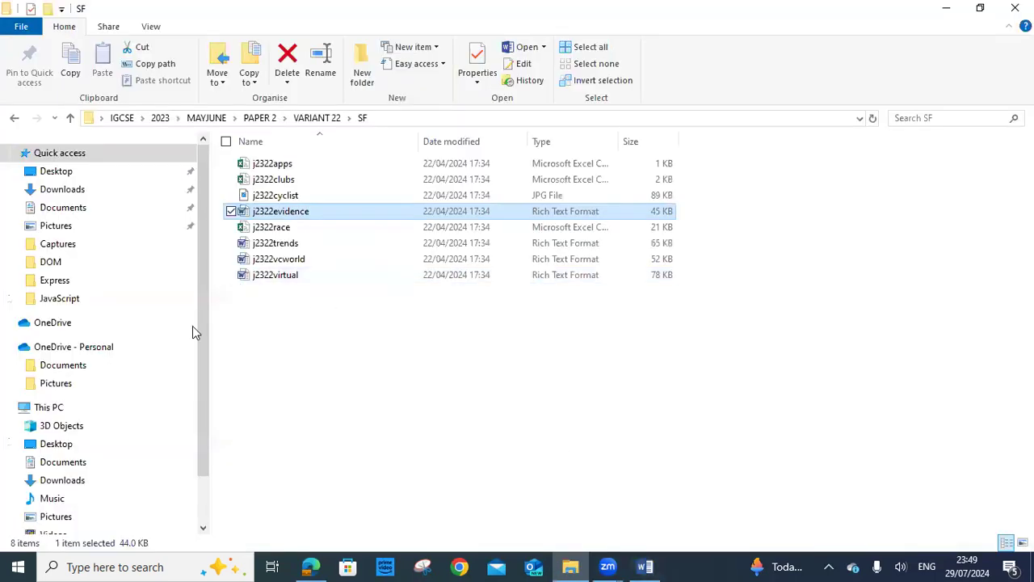
pyautogui.click(315, 566)
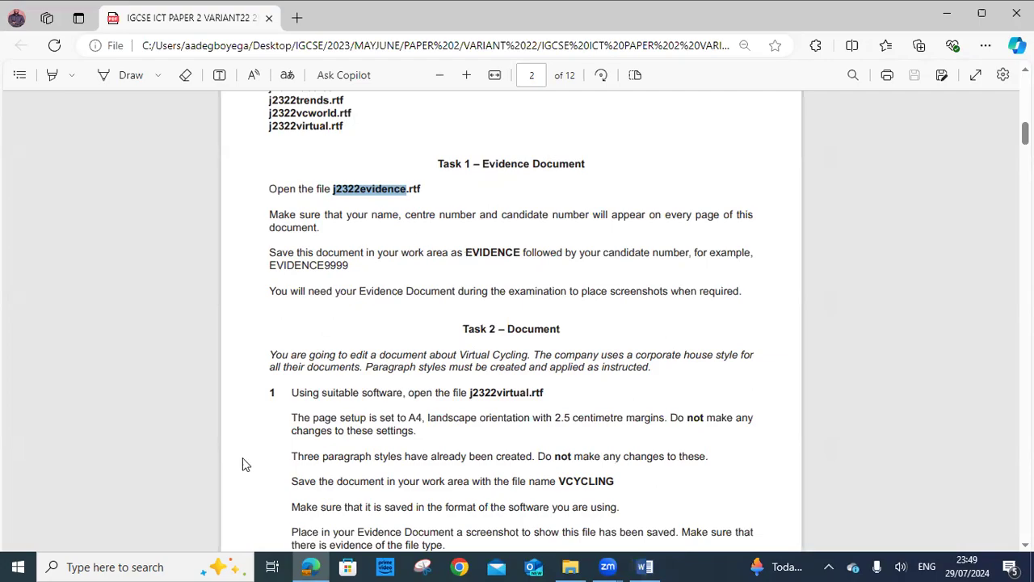
pyautogui.moveTo(265, 267); pyautogui.dragTo(341, 273)
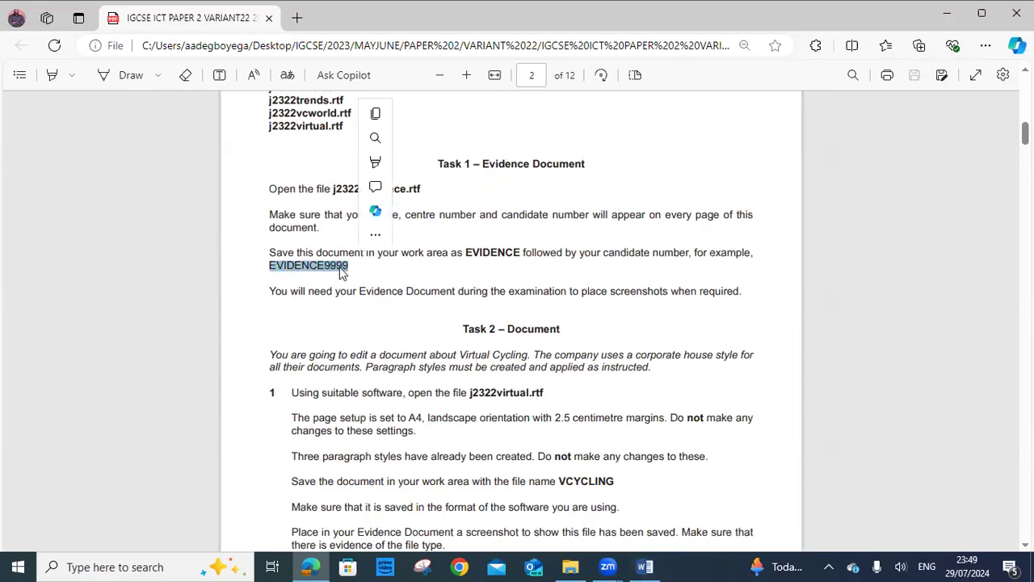
pyautogui.rightClick(341, 269)
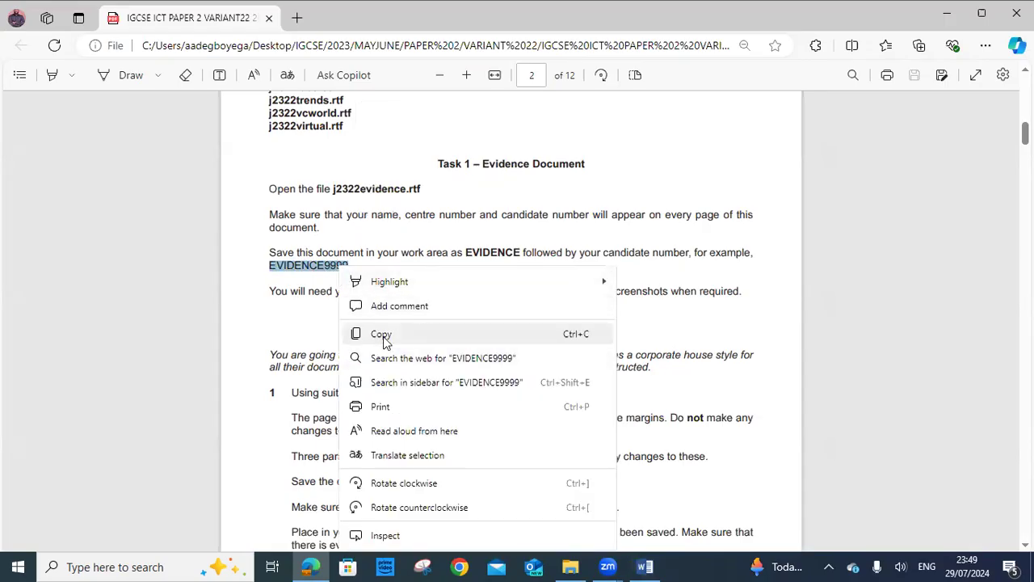
pyautogui.click(383, 336)
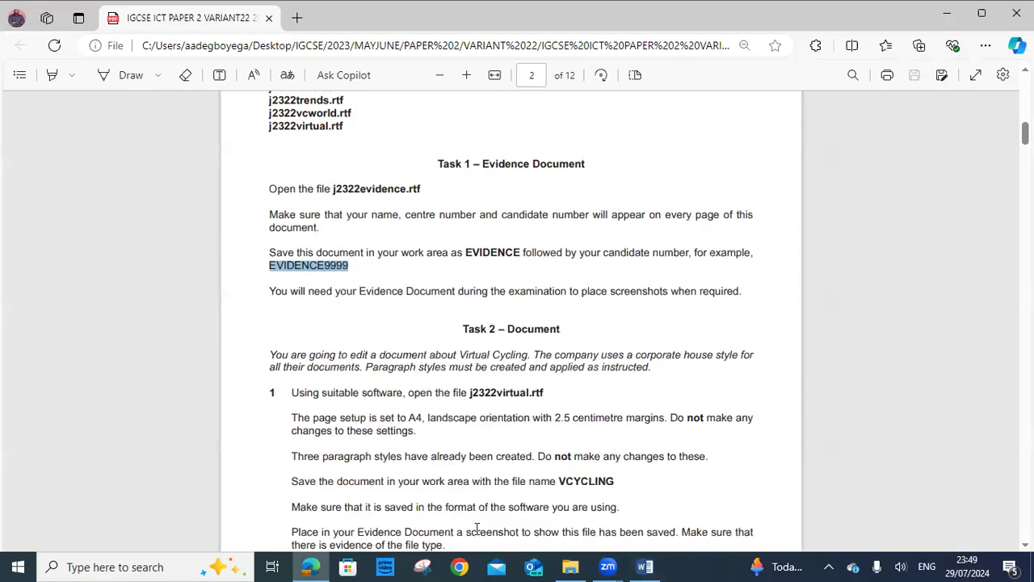
pyautogui.click(645, 567)
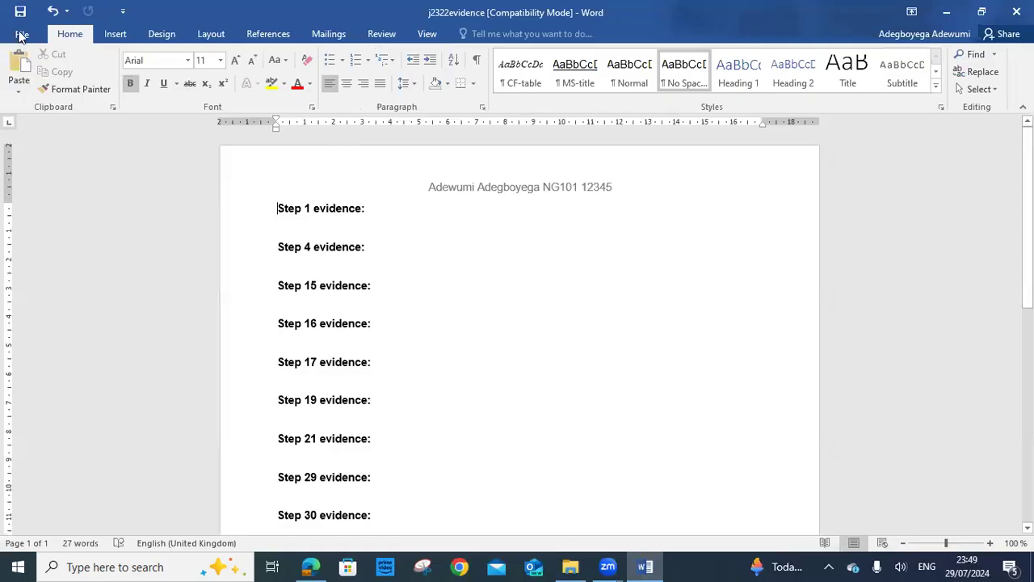
# Start Save As and choose VARIANT 22 > DOCUMENT PRODUCTION as the save location
pyautogui.click(21, 34)
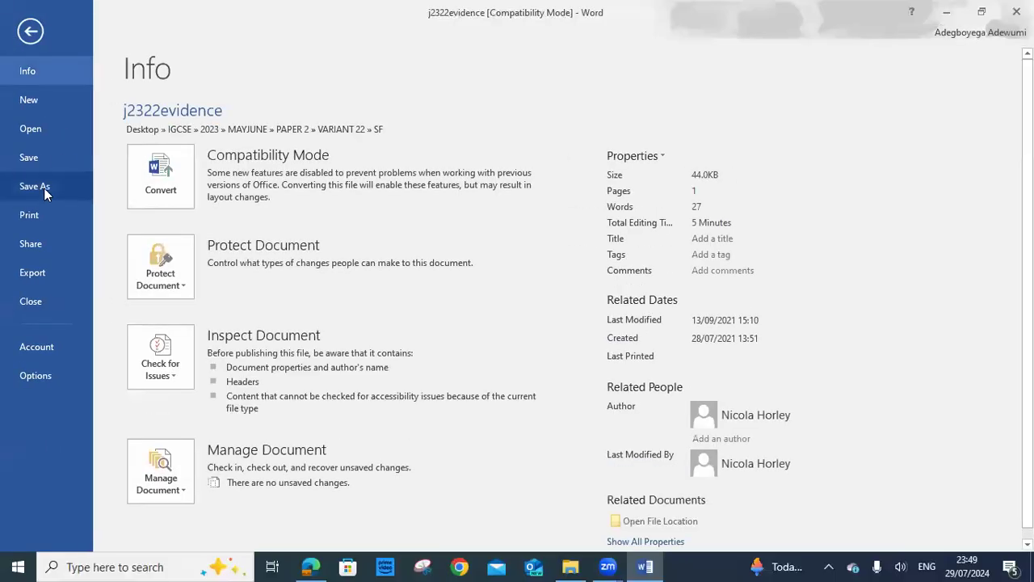
pyautogui.click(44, 187)
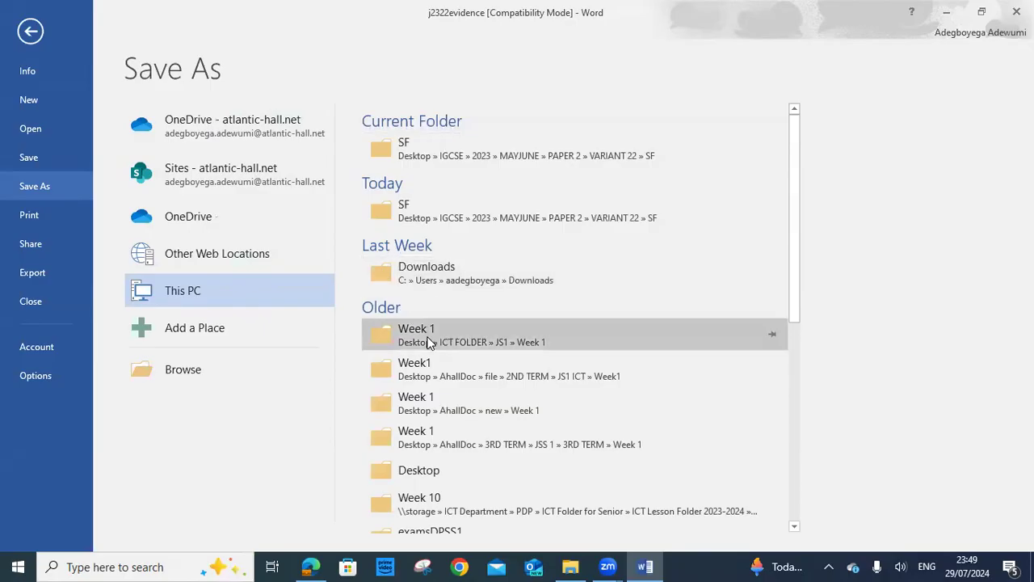
pyautogui.click(202, 374)
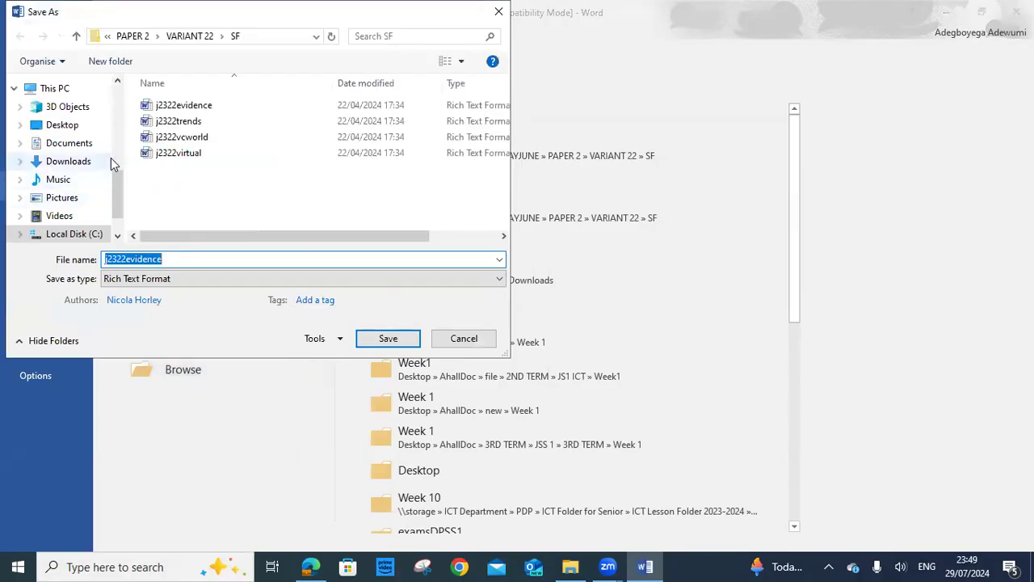
pyautogui.click(131, 37)
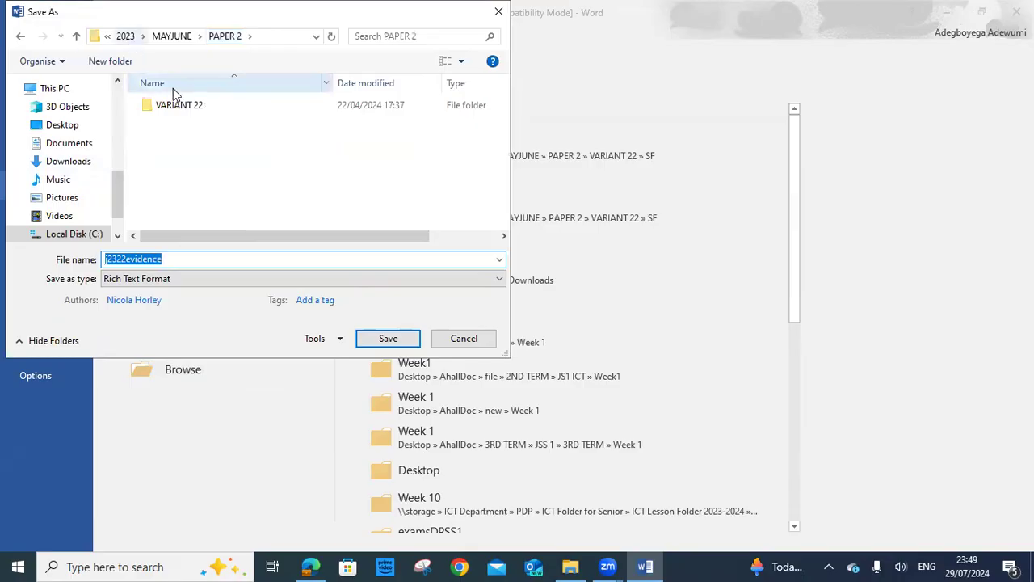
pyautogui.doubleClick(174, 107)
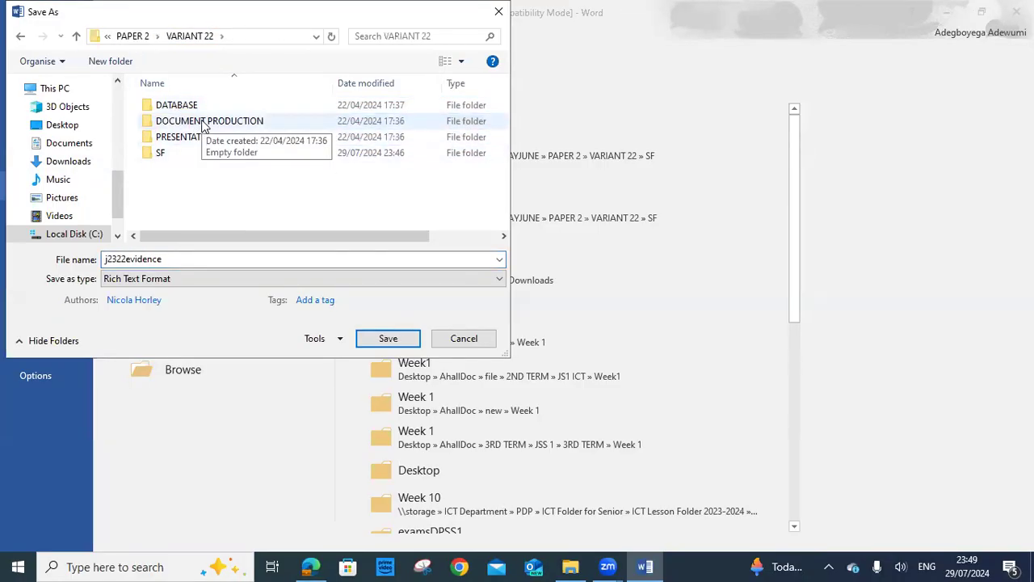
pyautogui.doubleClick(206, 121)
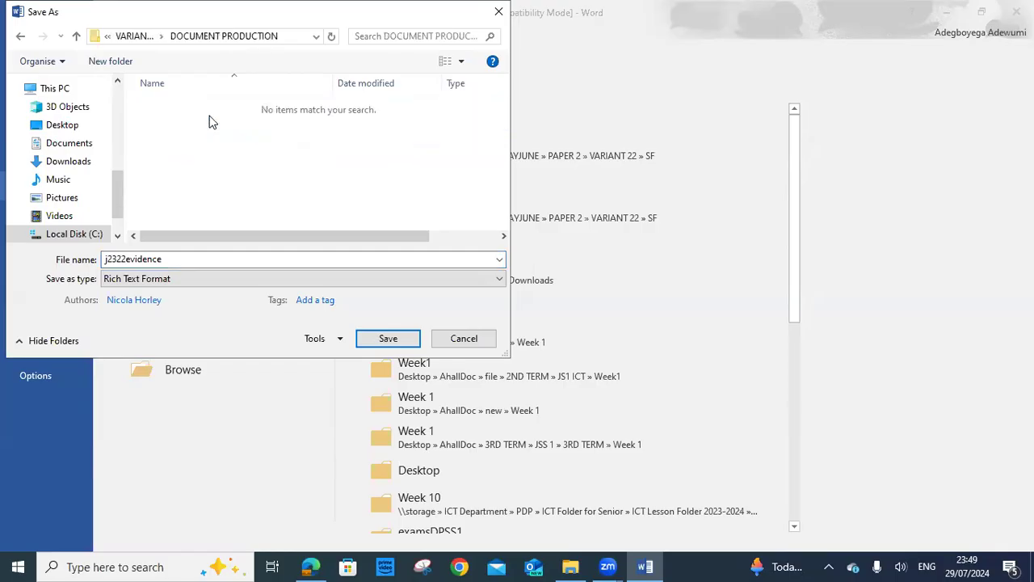
# Paste EVIDENCE9999 as the file name and change its ending to the candidate number
pyautogui.doubleClick(173, 259)
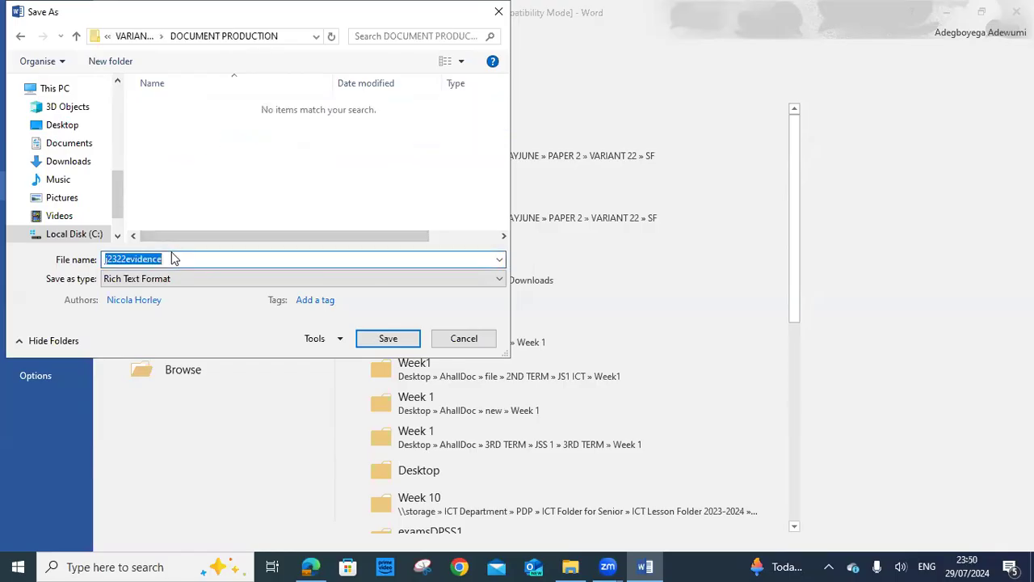
pyautogui.rightClick(121, 259)
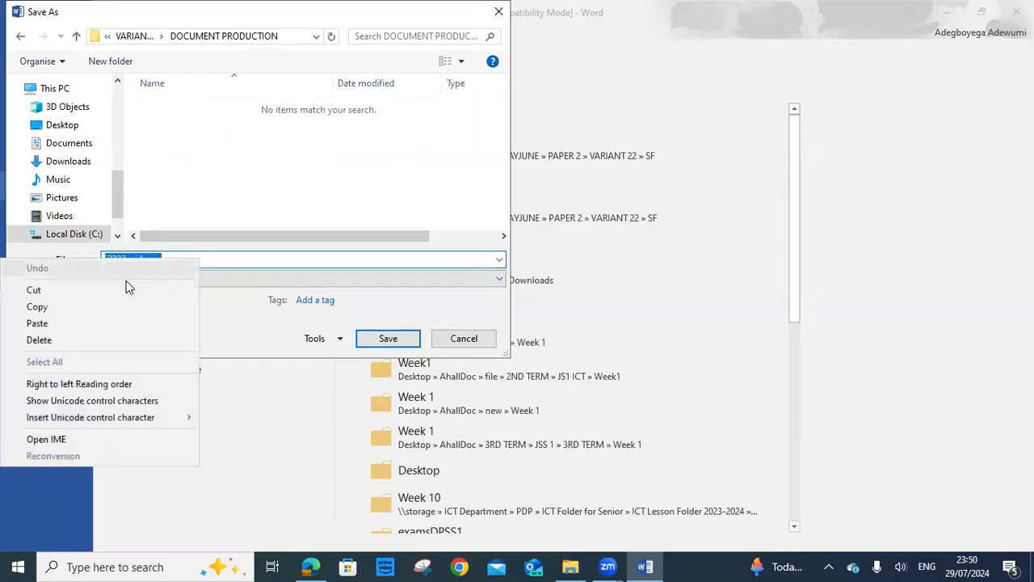
pyautogui.click(85, 324)
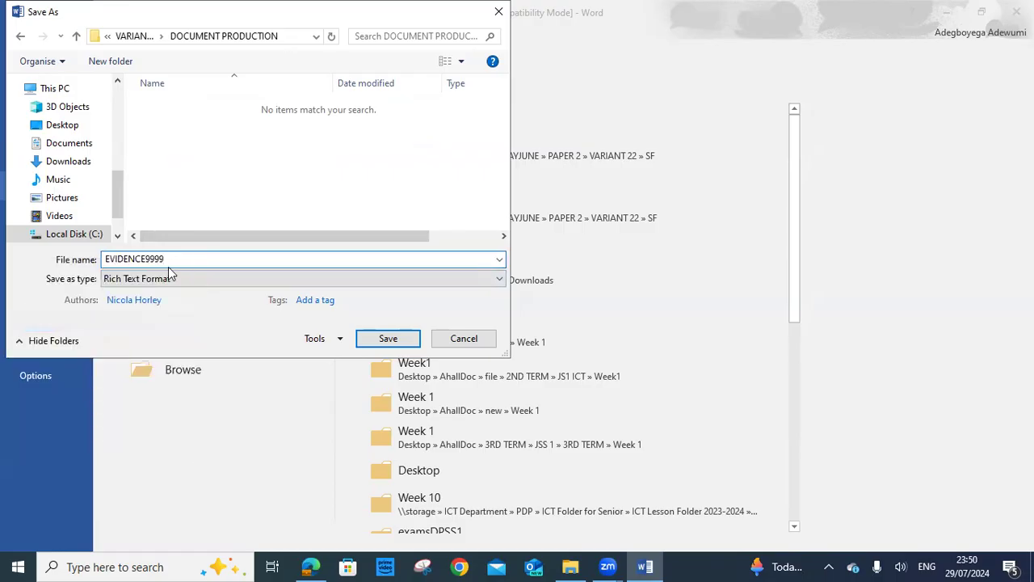
pyautogui.press('BackSpace')
pyautogui.press('BackSpace')
pyautogui.write('1')
pyautogui.click(141, 297)
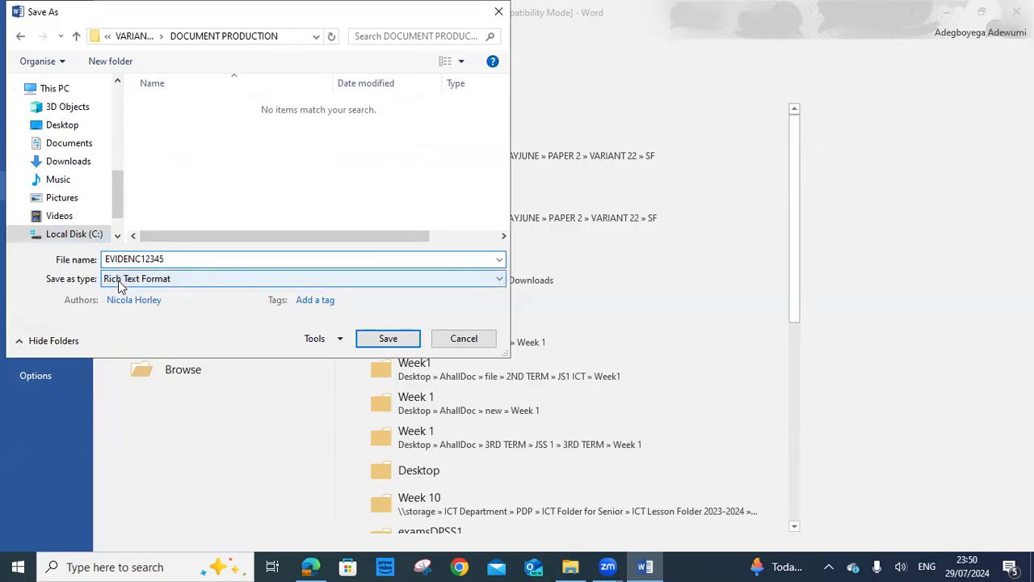
# Save the file as a Word Document and accept the format upgrade
pyautogui.click(497, 280)
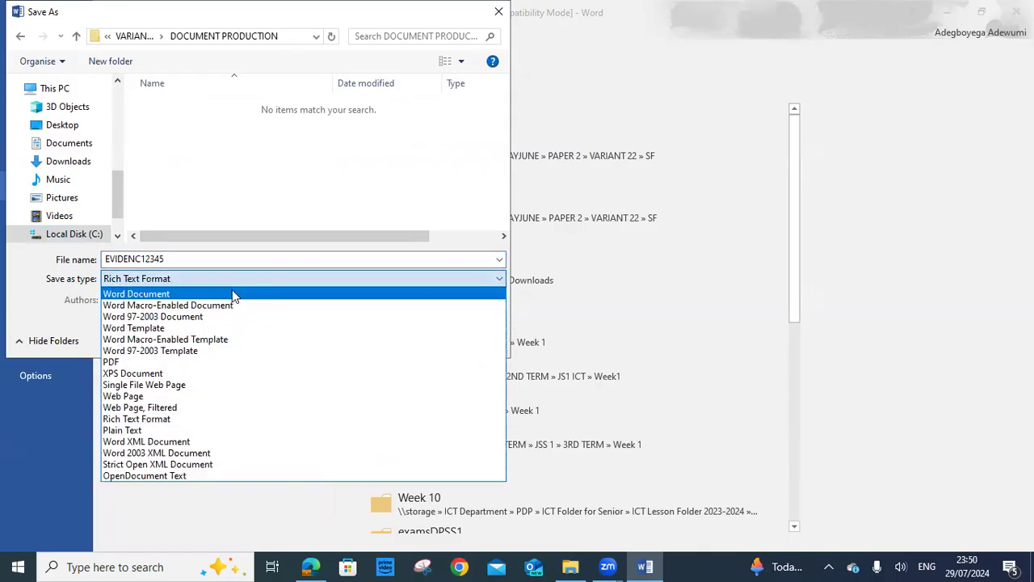
pyautogui.click(232, 294)
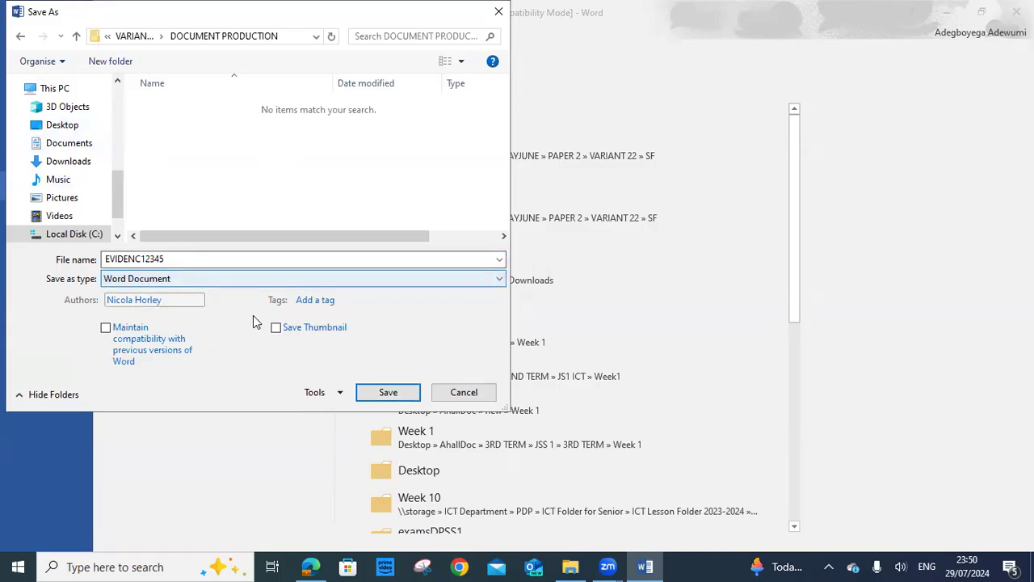
pyautogui.click(396, 394)
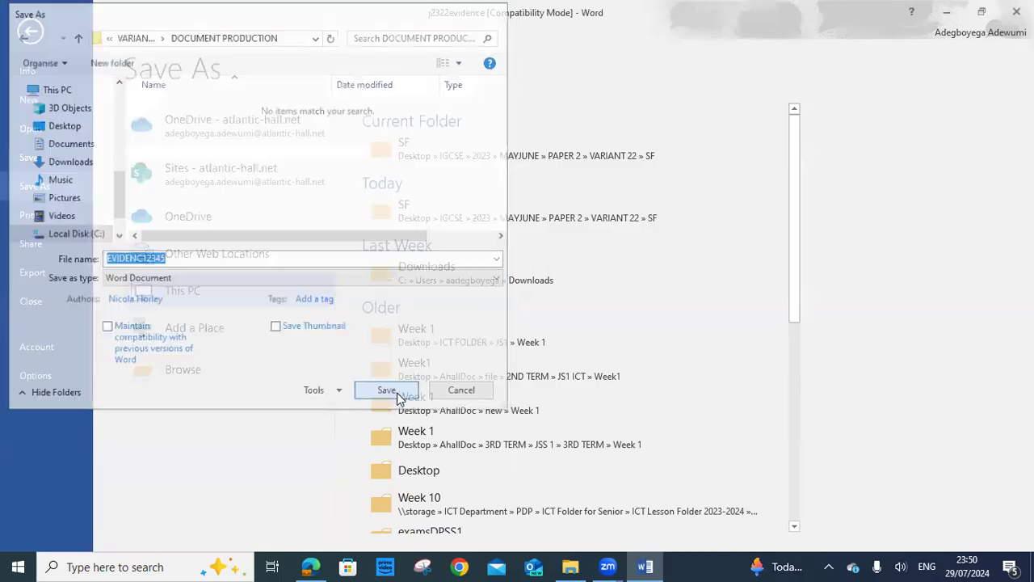
pyautogui.click(582, 318)
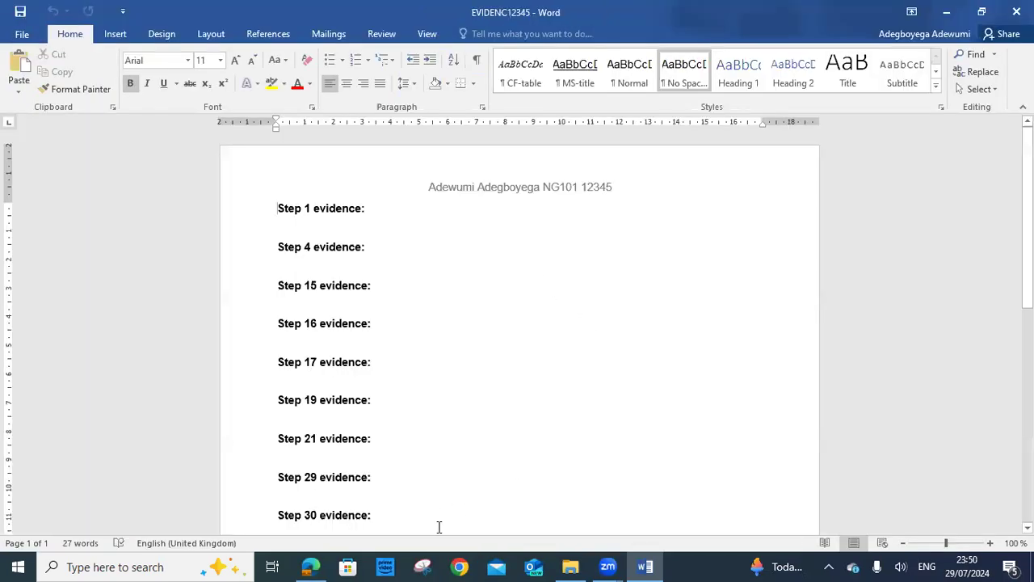
# Return to the exam paper PDF in Edge
pyautogui.click(310, 566)
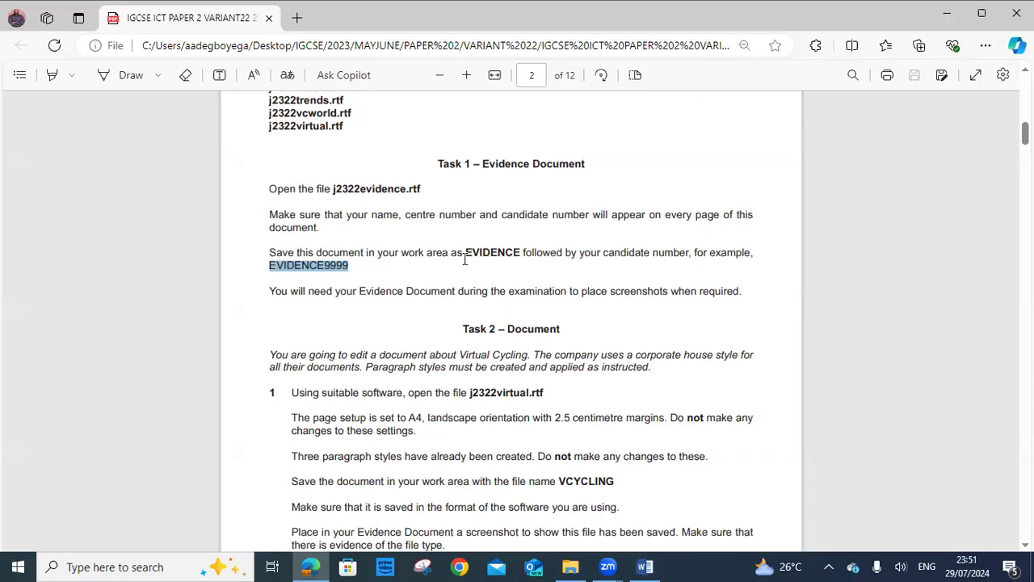
# Find and highlight the file name j2322virtual.rtf in Task 2 step 1 of the exam paper
pyautogui.scroll(-2, 464, 261)
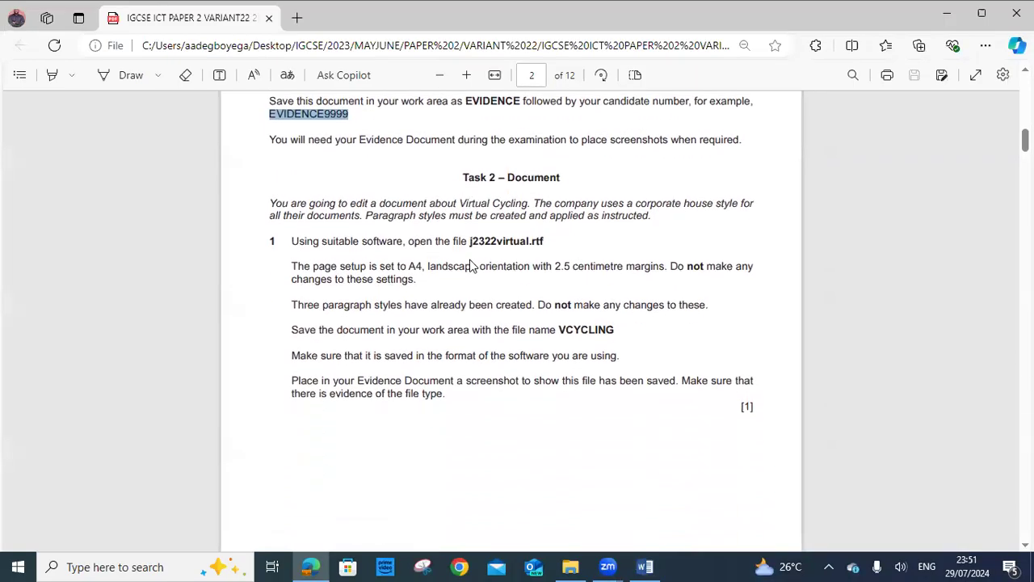
pyautogui.click(466, 178)
pyautogui.moveTo(464, 178); pyautogui.dragTo(562, 179)
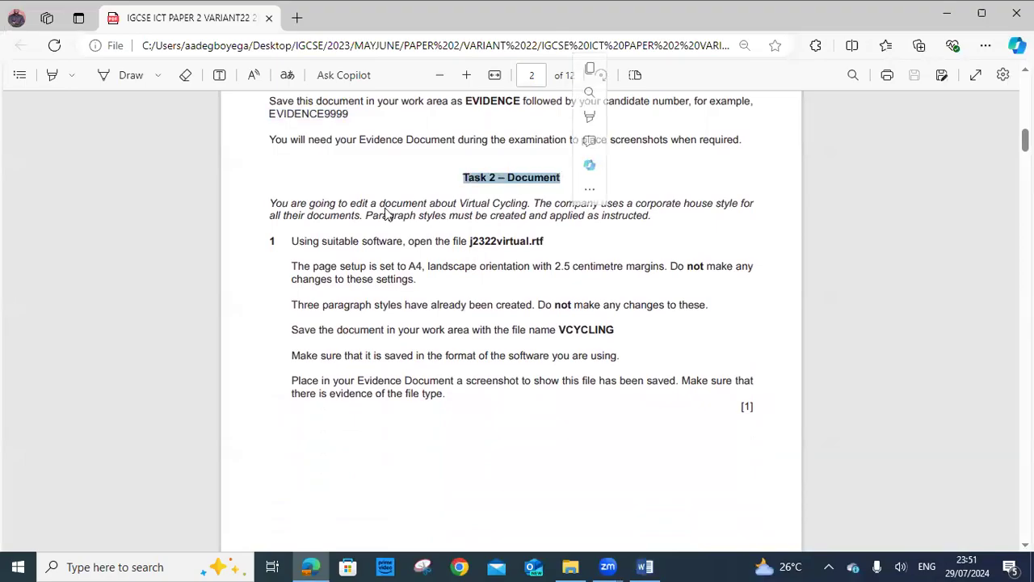
pyautogui.scroll(3, 412, 179)
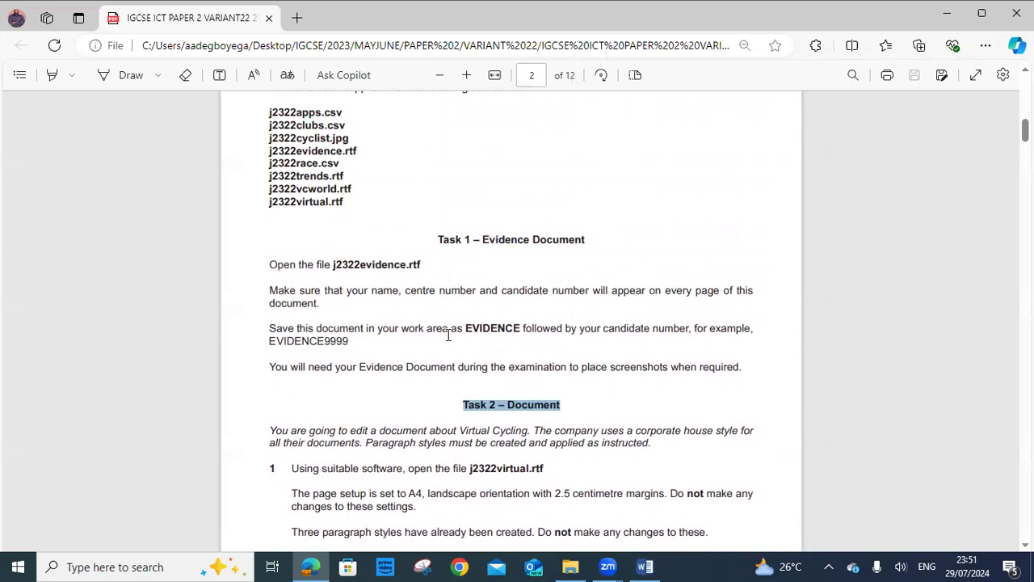
pyautogui.scroll(-3, 447, 336)
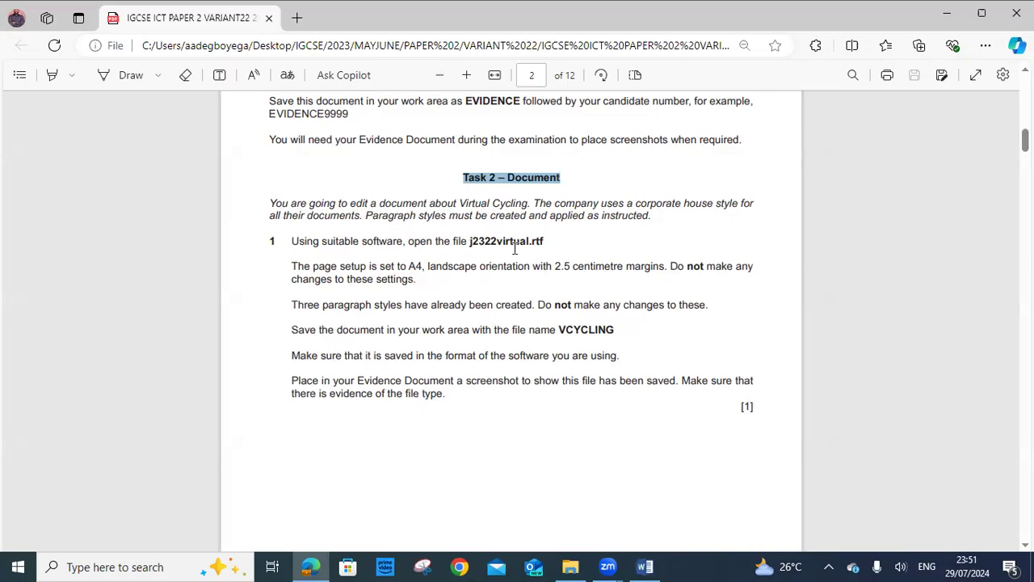
pyautogui.moveTo(467, 241); pyautogui.dragTo(543, 241)
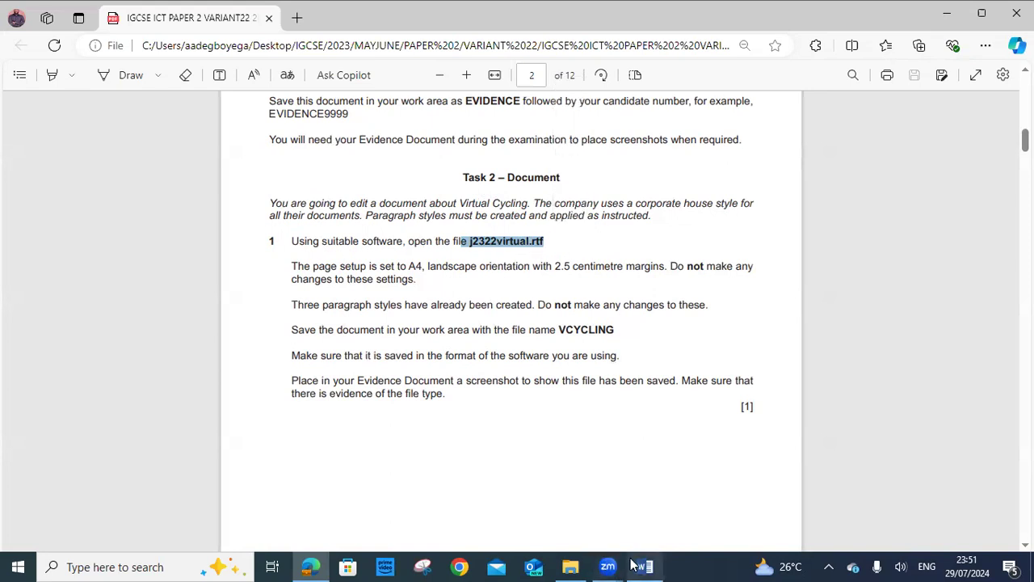
pyautogui.click(575, 566)
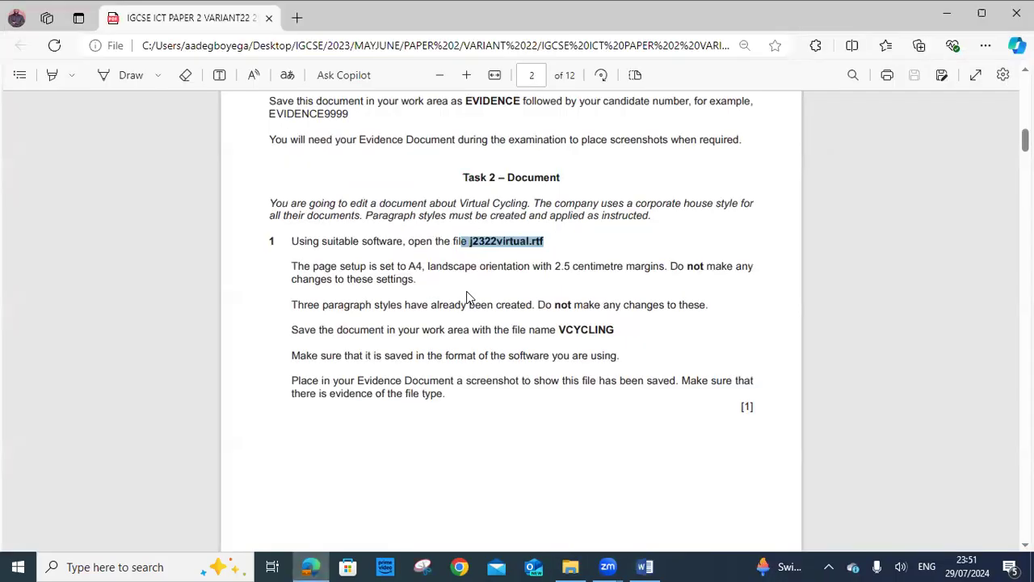
# Open j2322virtual from the SF exam-files folder in File Explorer
pyautogui.click(645, 567)
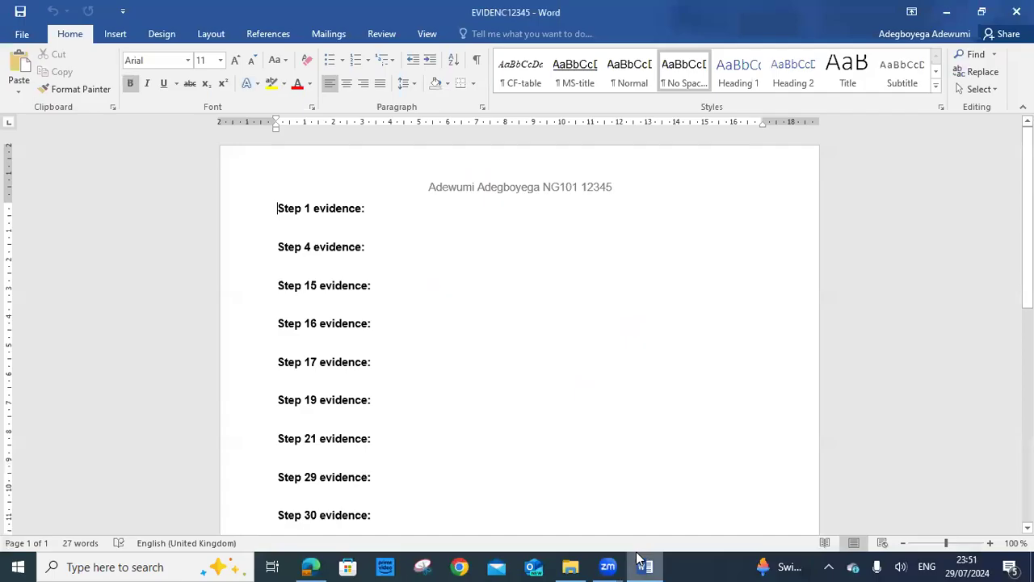
pyautogui.click(571, 566)
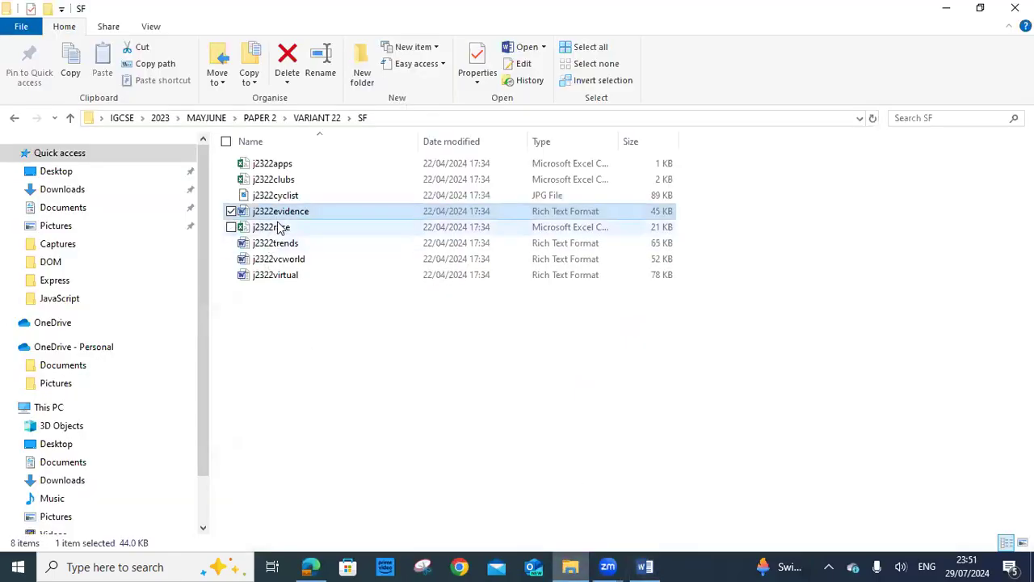
pyautogui.doubleClick(281, 277)
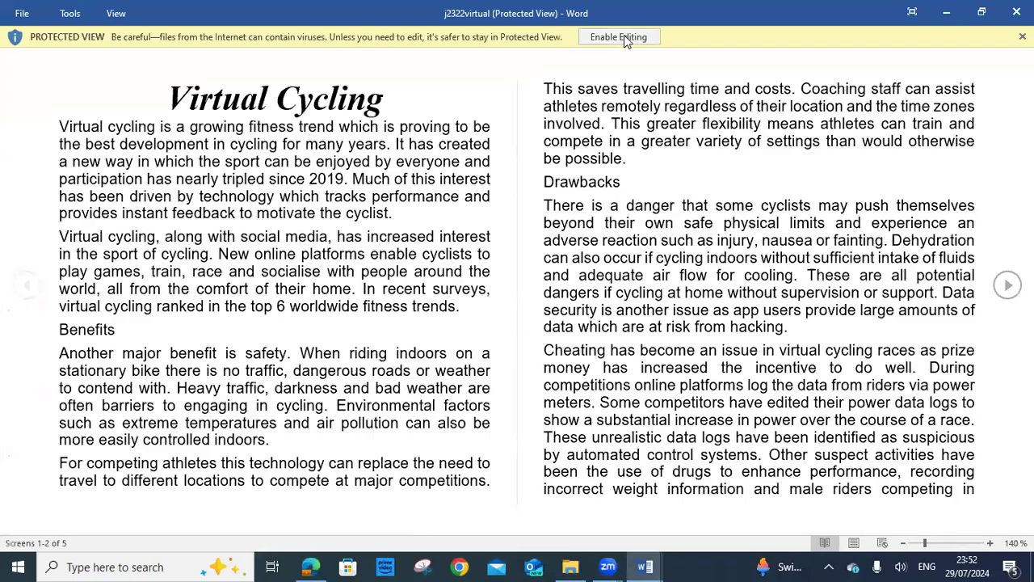
# Enable editing on j2322virtual, scroll through its pages, then return to the exam paper
pyautogui.click(623, 37)
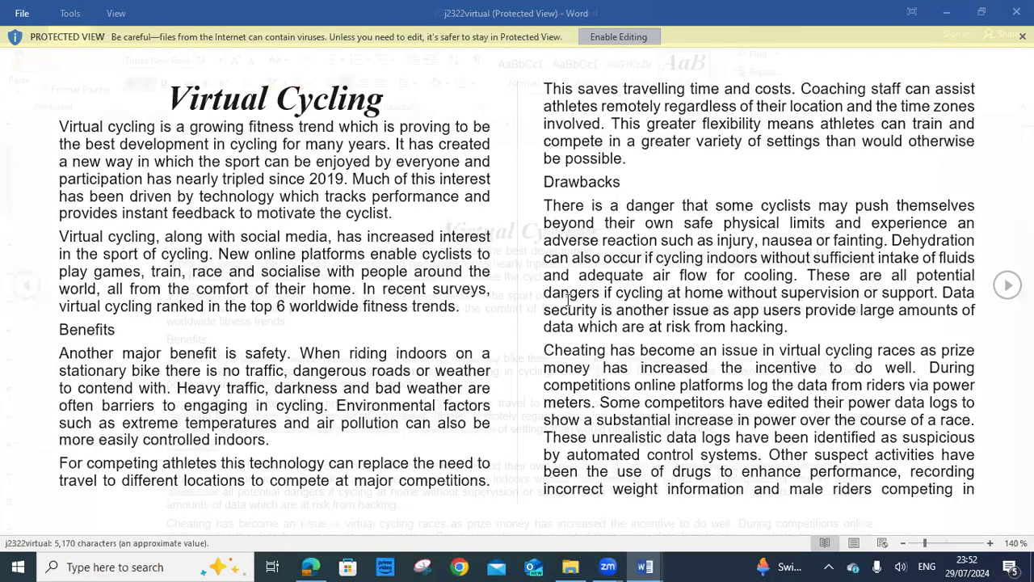
pyautogui.scroll(-20, 568, 299)
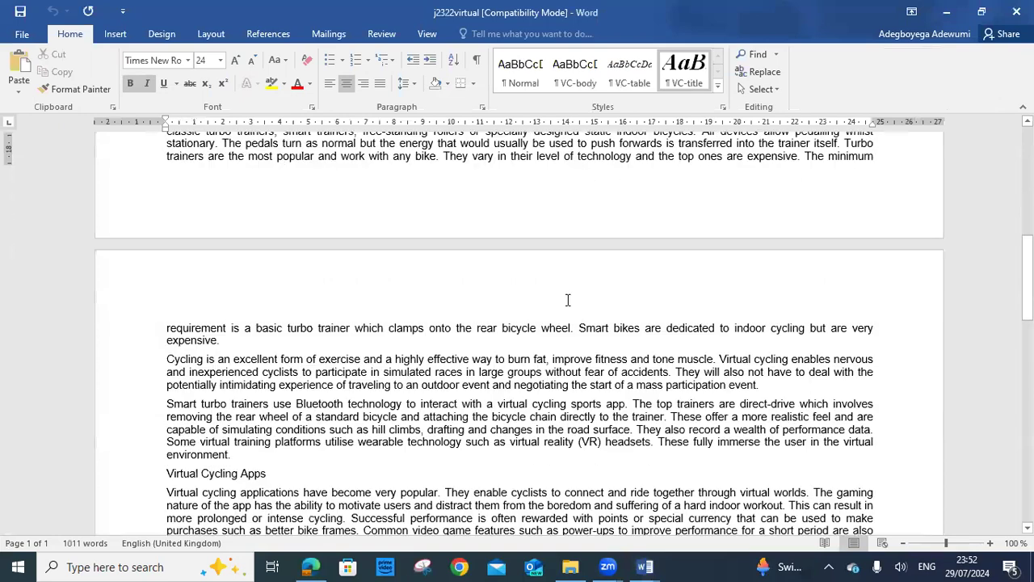
pyautogui.scroll(20, 568, 300)
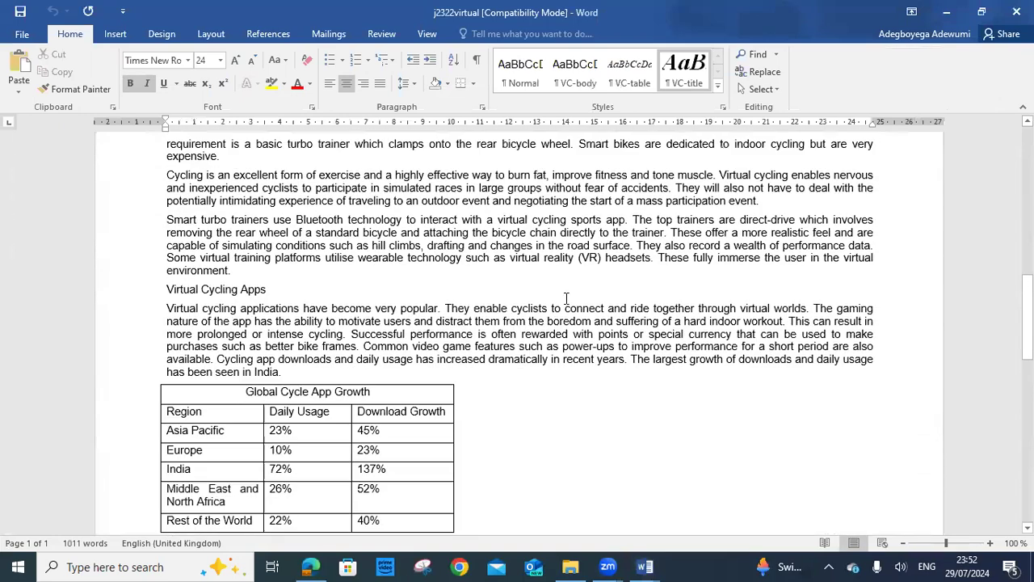
pyautogui.scroll(4, 564, 296)
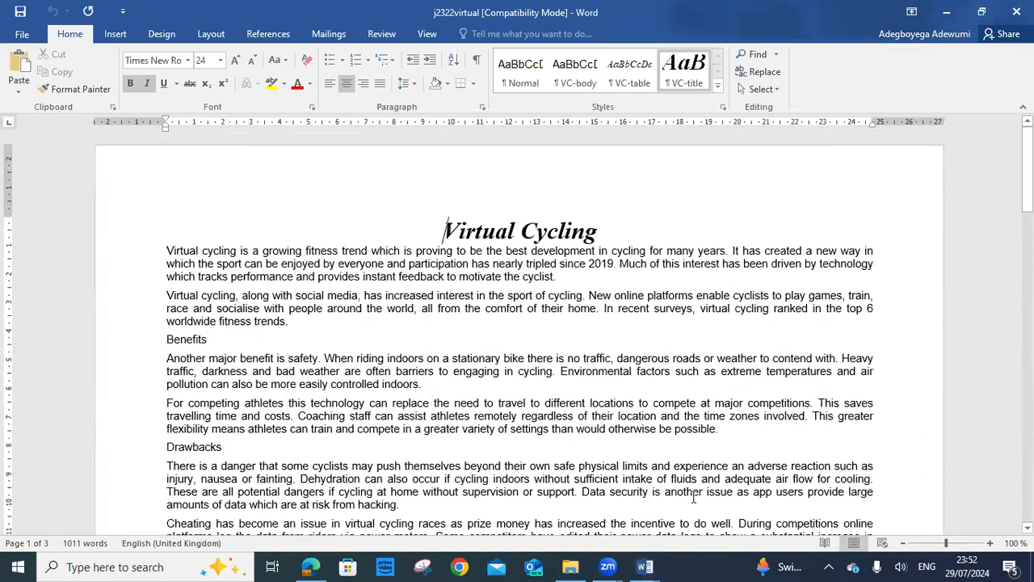
pyautogui.moveTo(316, 566)
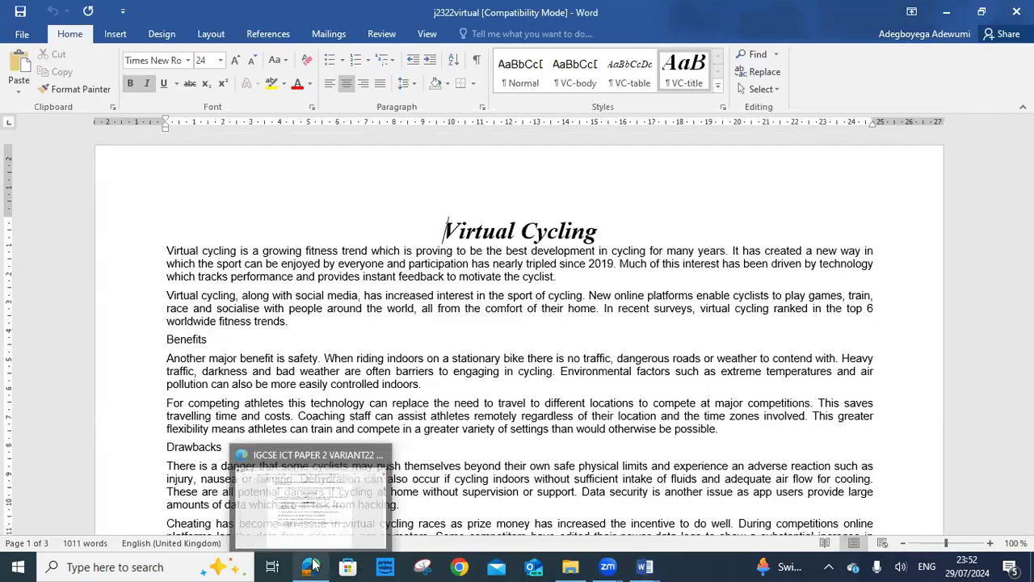
pyautogui.click(336, 470)
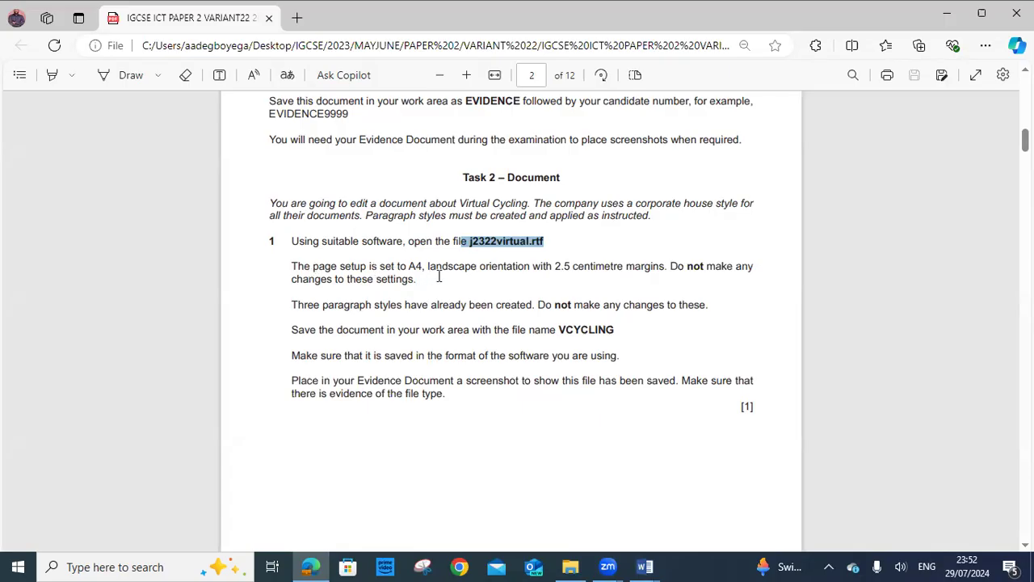
# Highlight the landscape orientation and 2.5 cm margins requirement, then return to j2322virtual in Word
pyautogui.moveTo(427, 269); pyautogui.dragTo(609, 277)
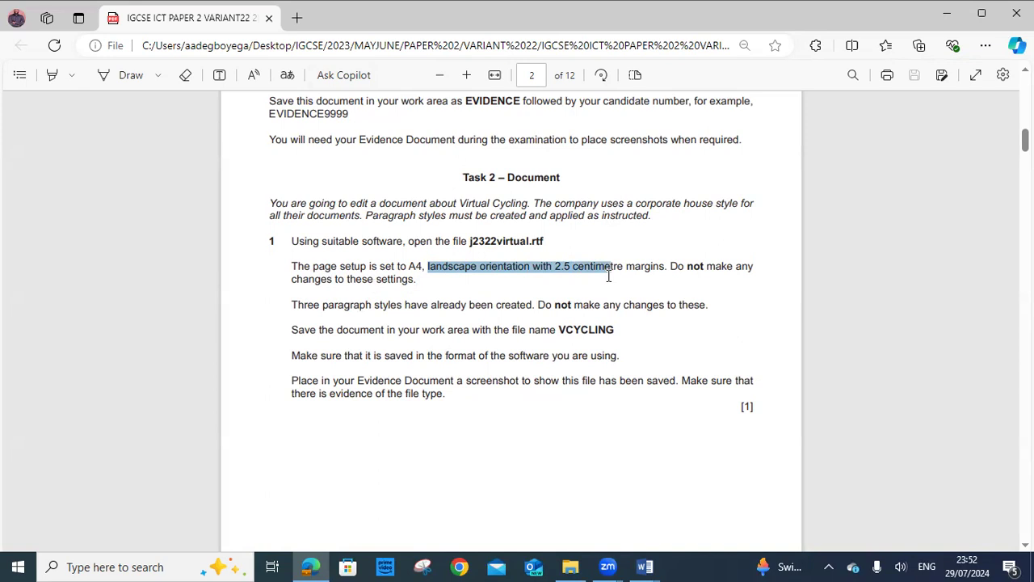
pyautogui.moveTo(610, 277); pyautogui.dragTo(609, 277)
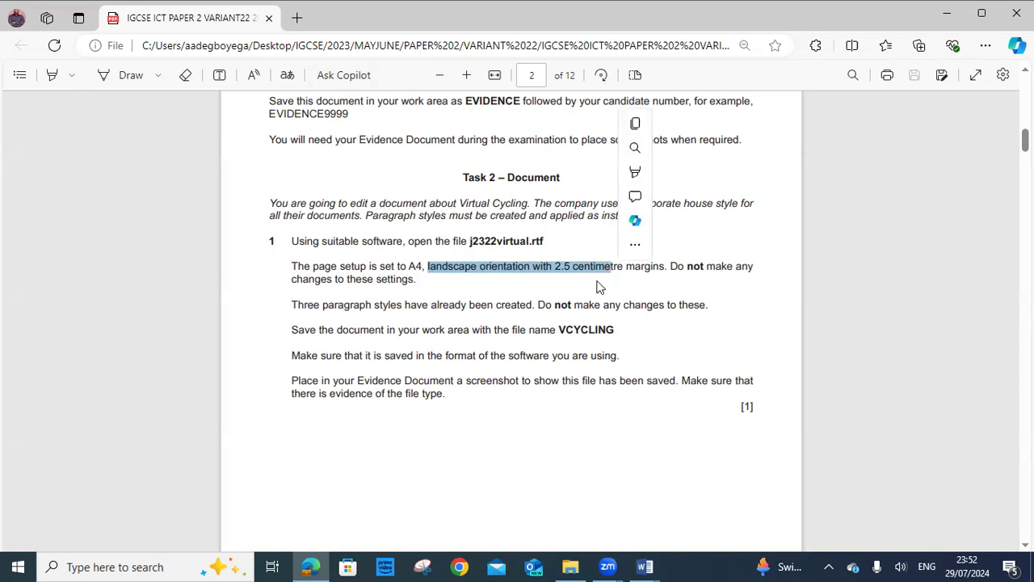
pyautogui.click(646, 567)
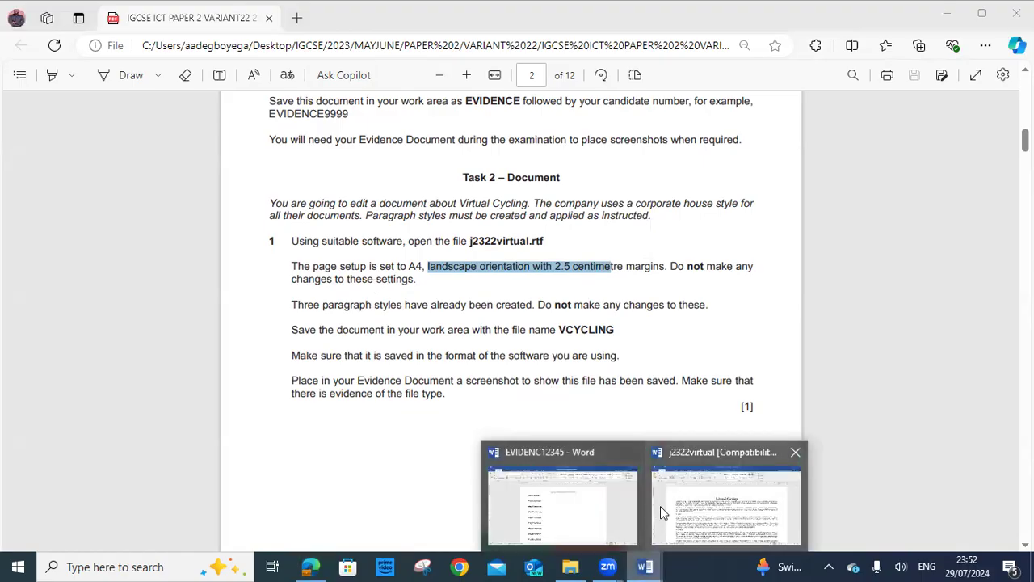
pyautogui.click(687, 509)
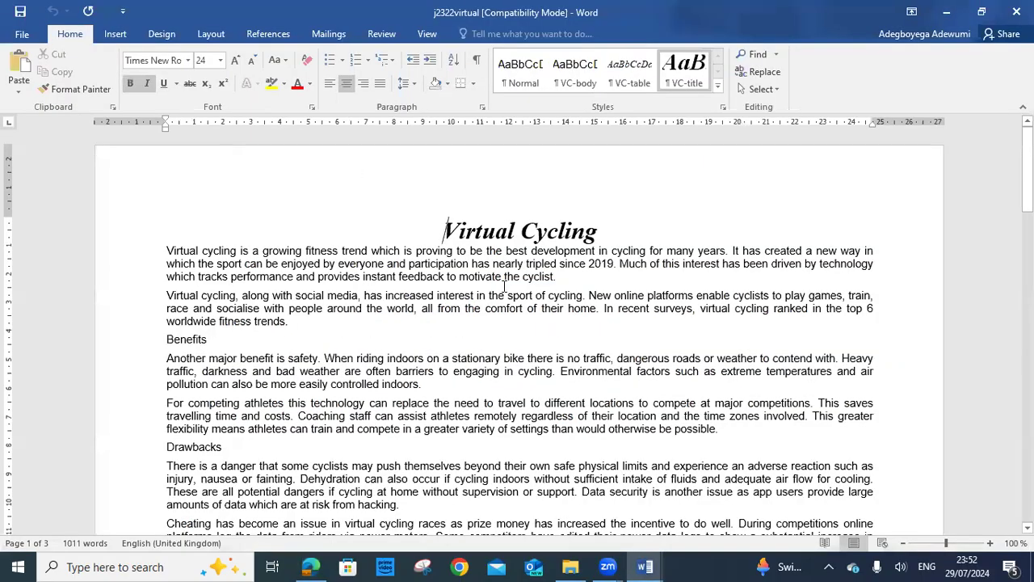
pyautogui.click(483, 107)
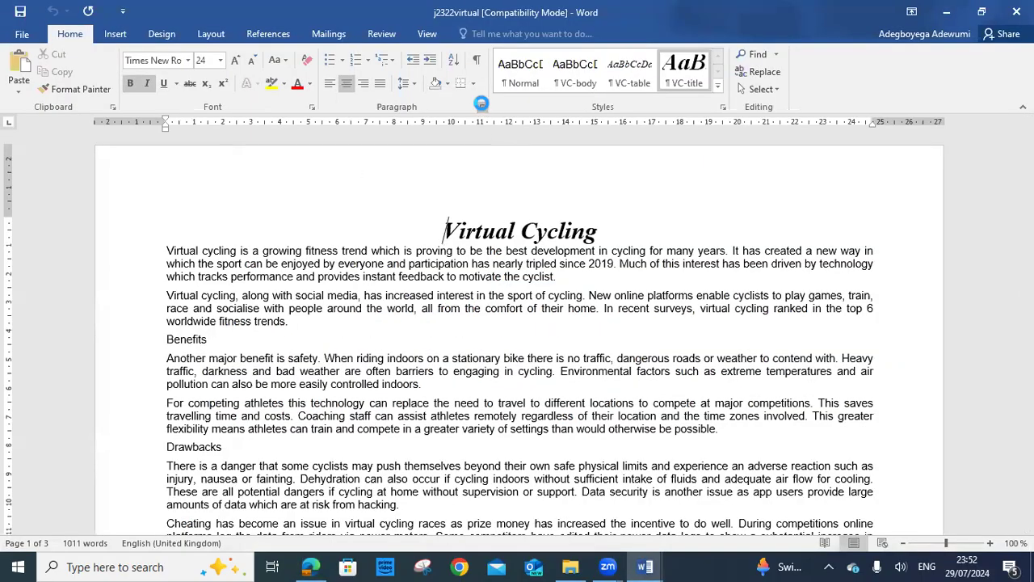
pyautogui.moveTo(812, 99); pyautogui.dragTo(271, 107)
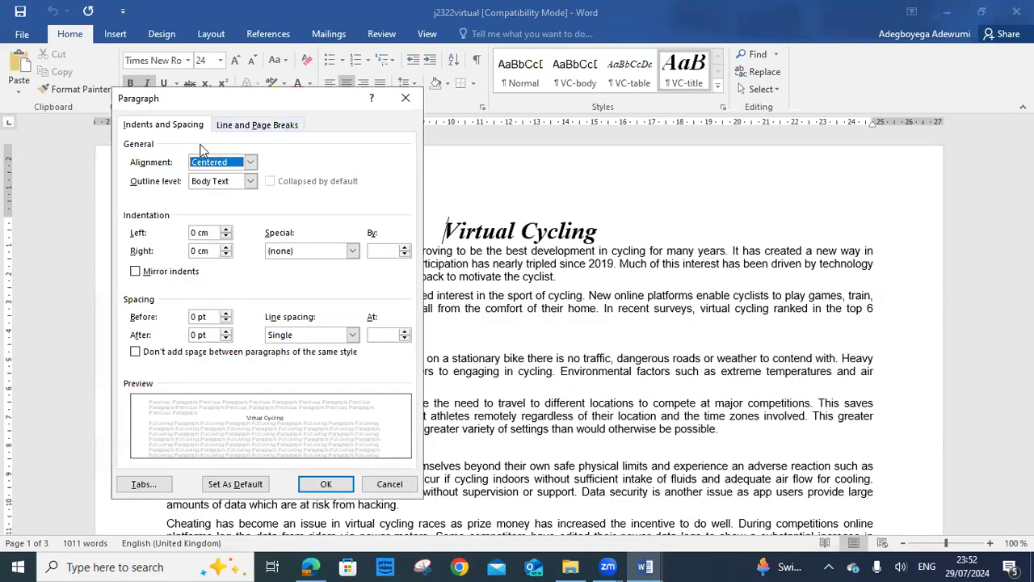
pyautogui.click(253, 126)
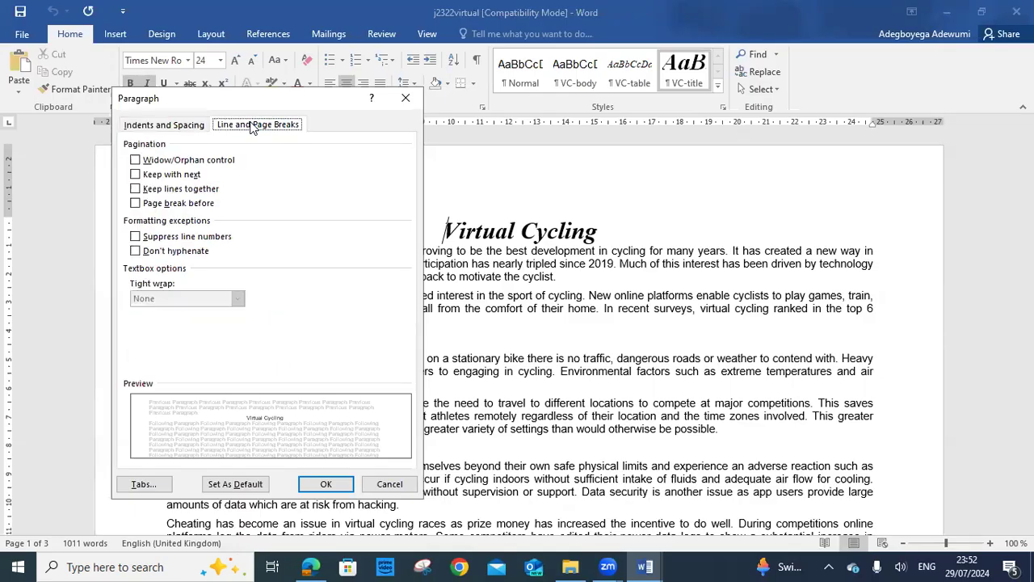
pyautogui.click(171, 127)
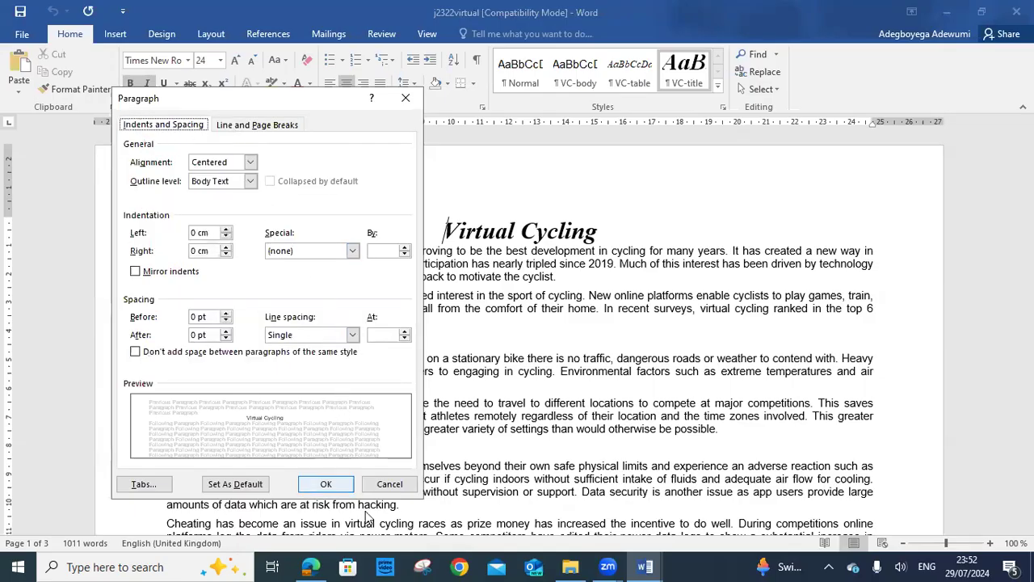
pyautogui.click(311, 566)
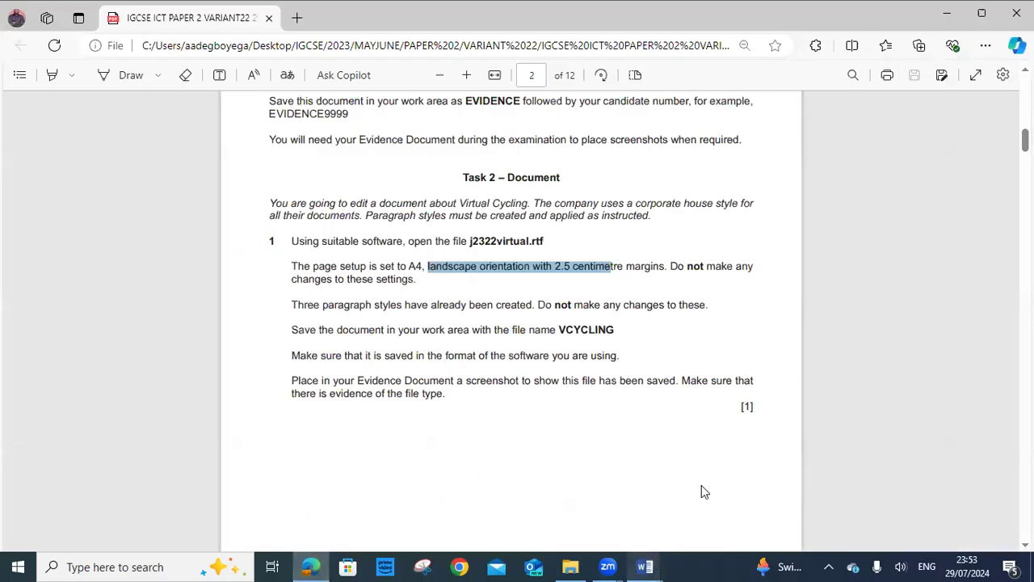
pyautogui.hotkey('alt', 'Tab')
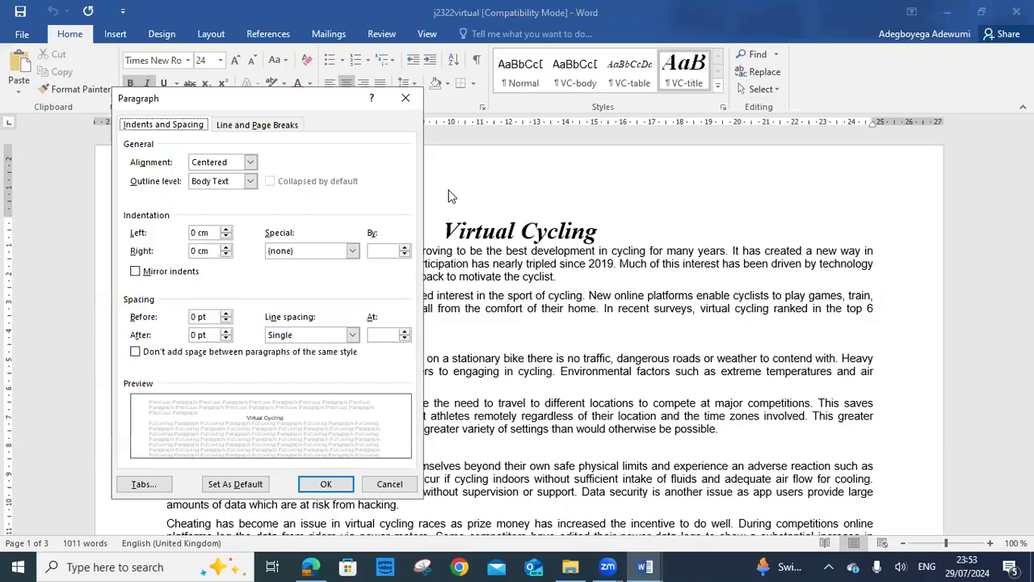
pyautogui.click(410, 98)
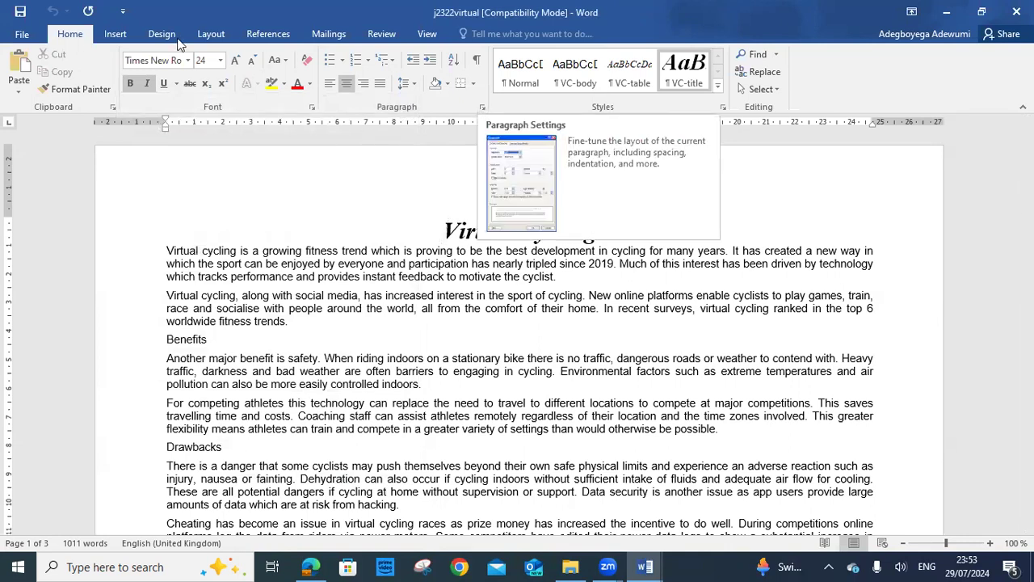
# Choose landscape orientation for j2322virtual in Page Layout
pyautogui.click(212, 35)
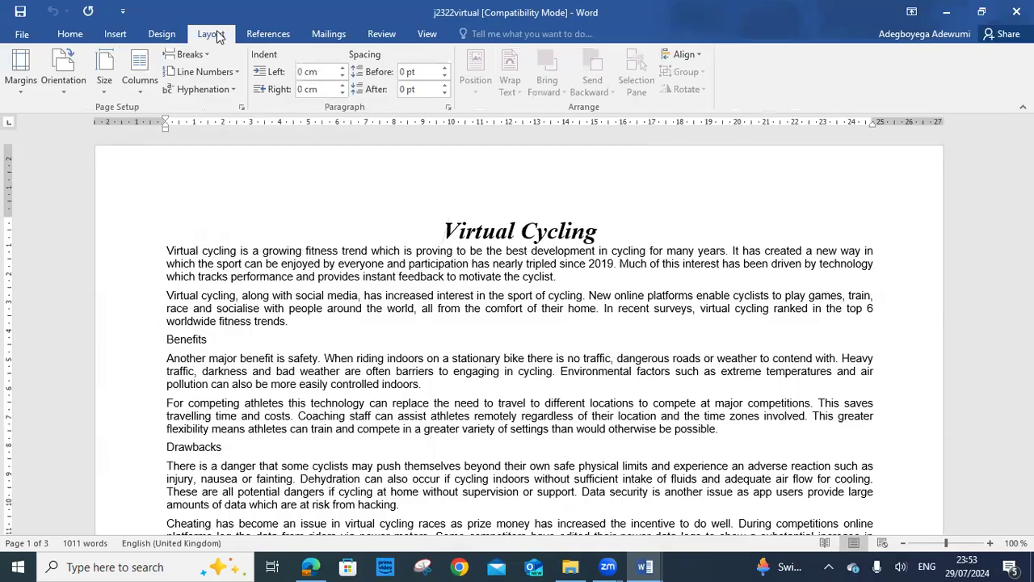
pyautogui.click(68, 95)
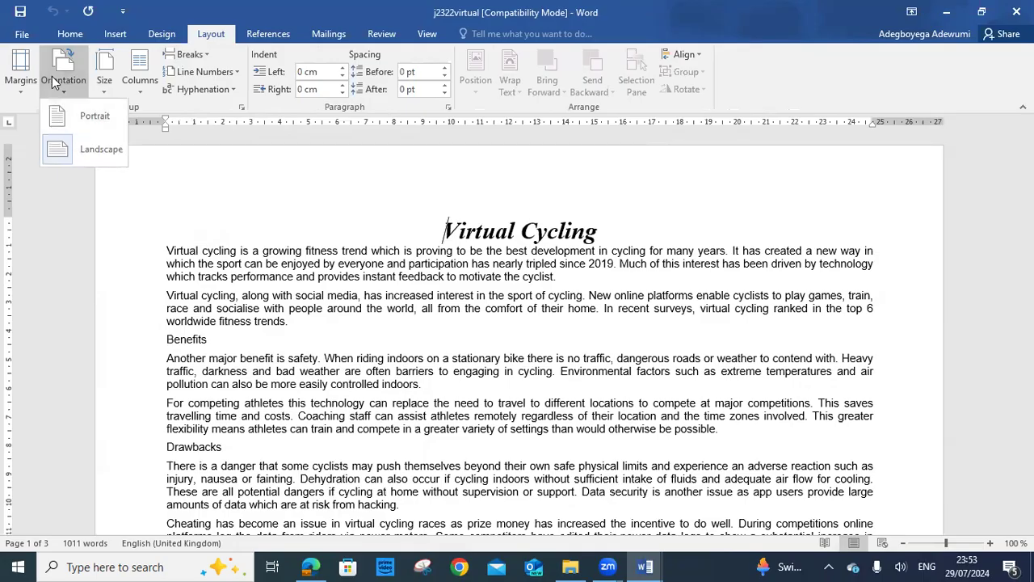
pyautogui.click(220, 165)
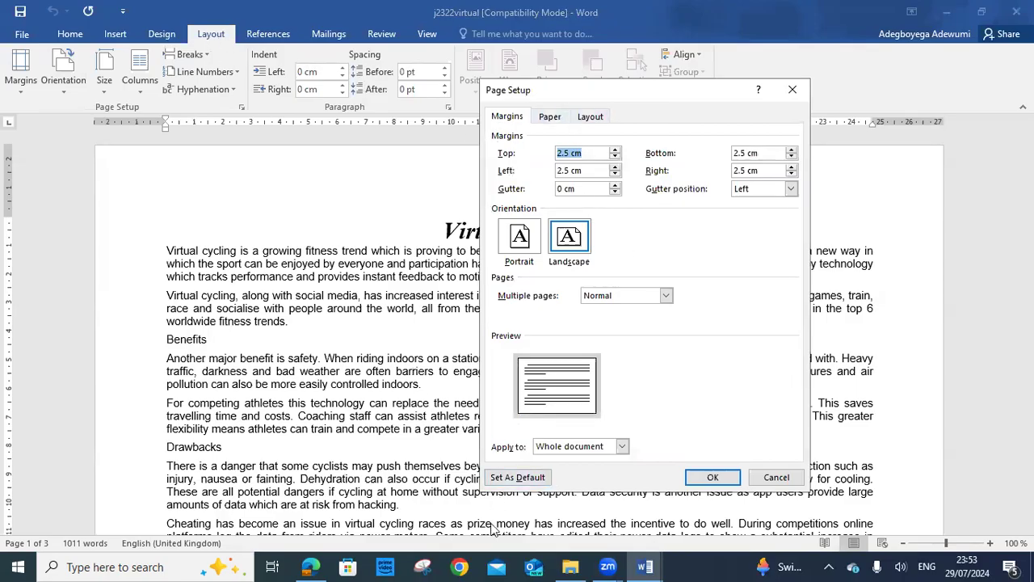
# Compare the Page Setup settings with the task's 2.5 cm margins, then cancel unchanged
pyautogui.click(321, 566)
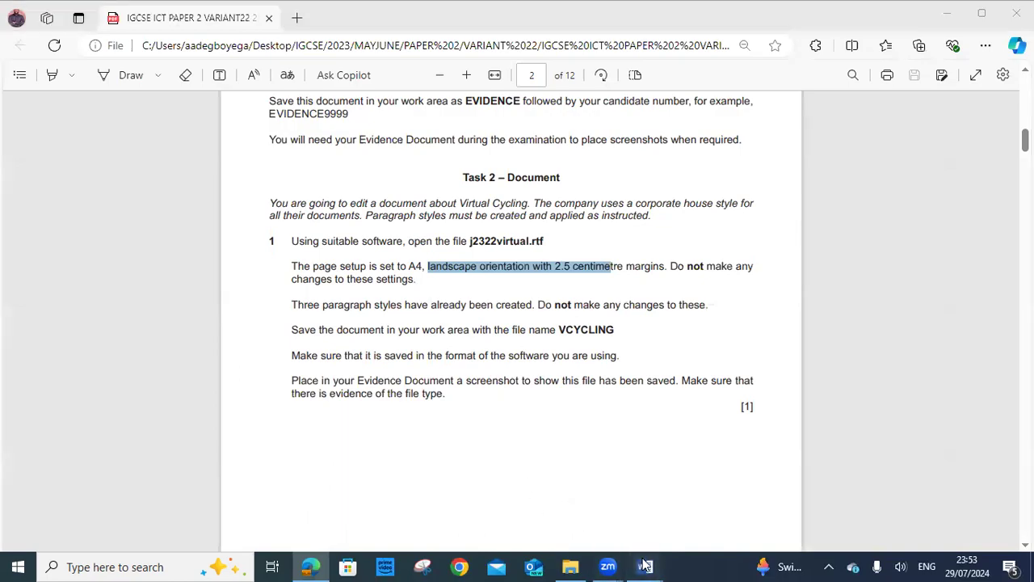
pyautogui.moveTo(645, 566)
pyautogui.click(693, 526)
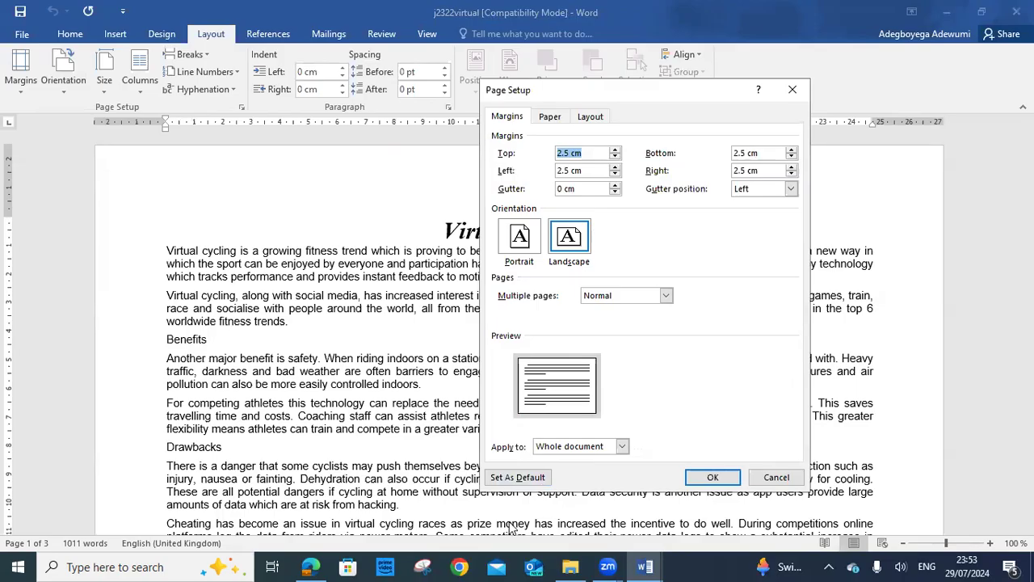
pyautogui.click(321, 565)
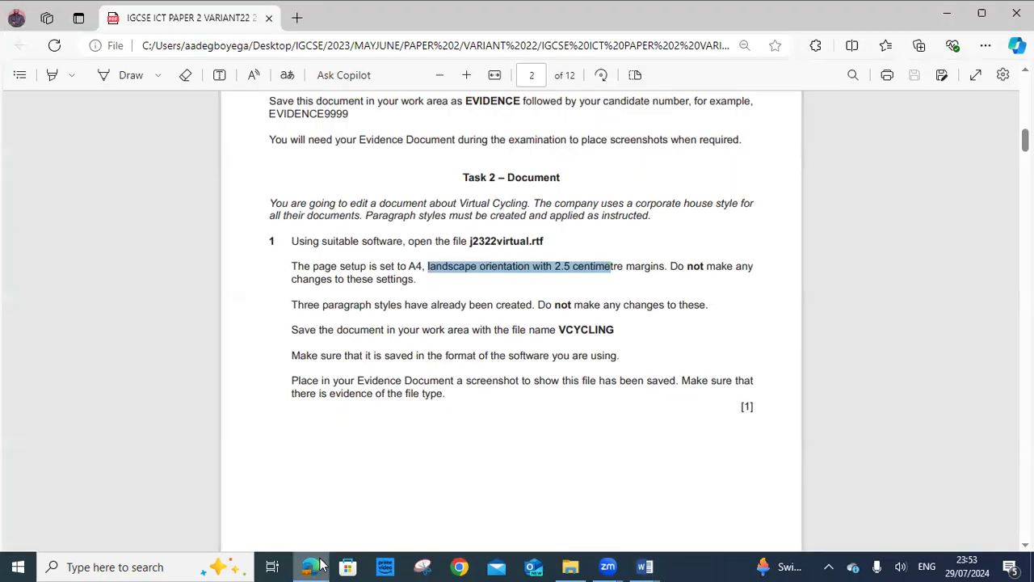
pyautogui.click(321, 566)
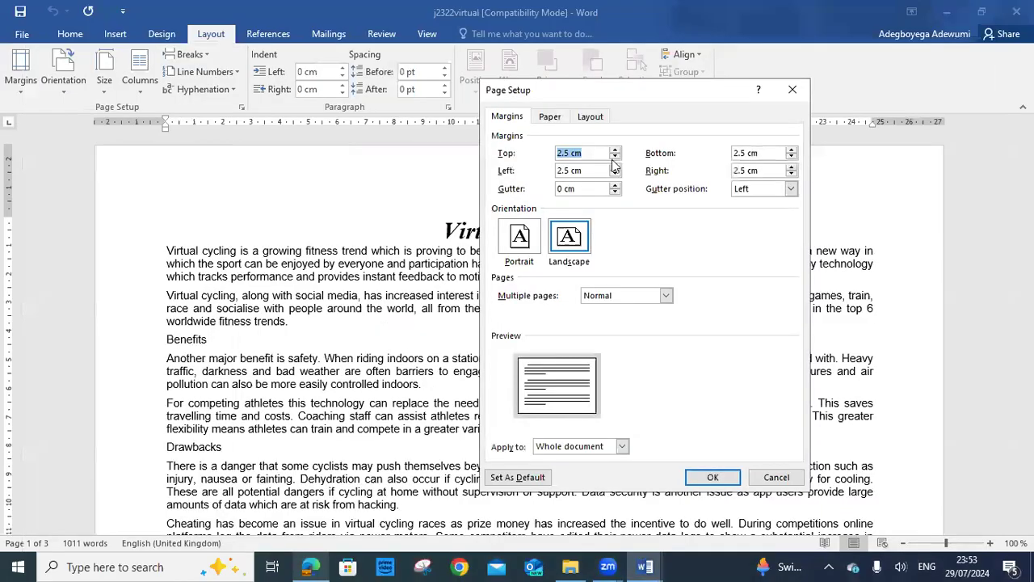
pyautogui.click(312, 565)
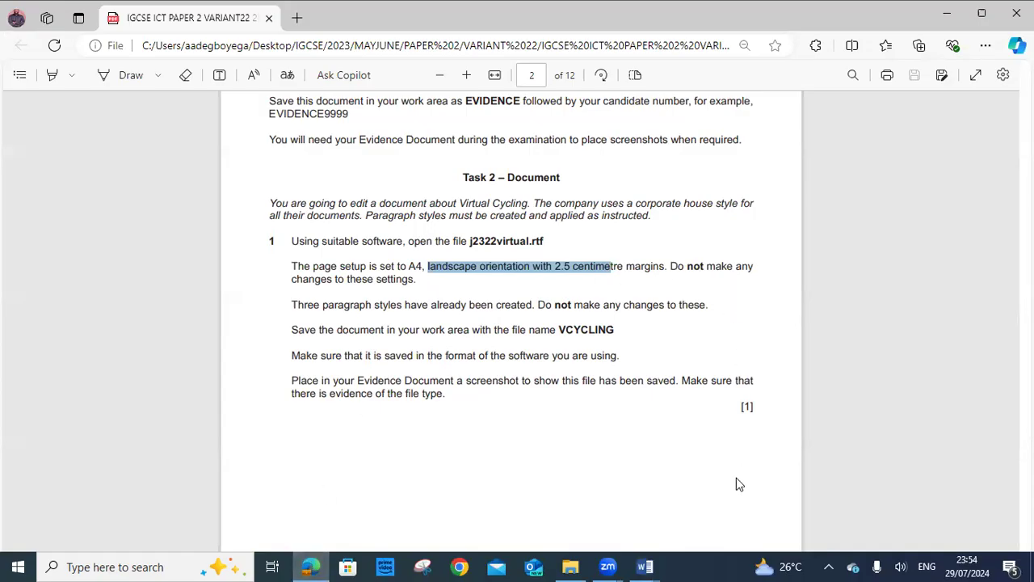
pyautogui.moveTo(646, 567)
pyautogui.click(700, 488)
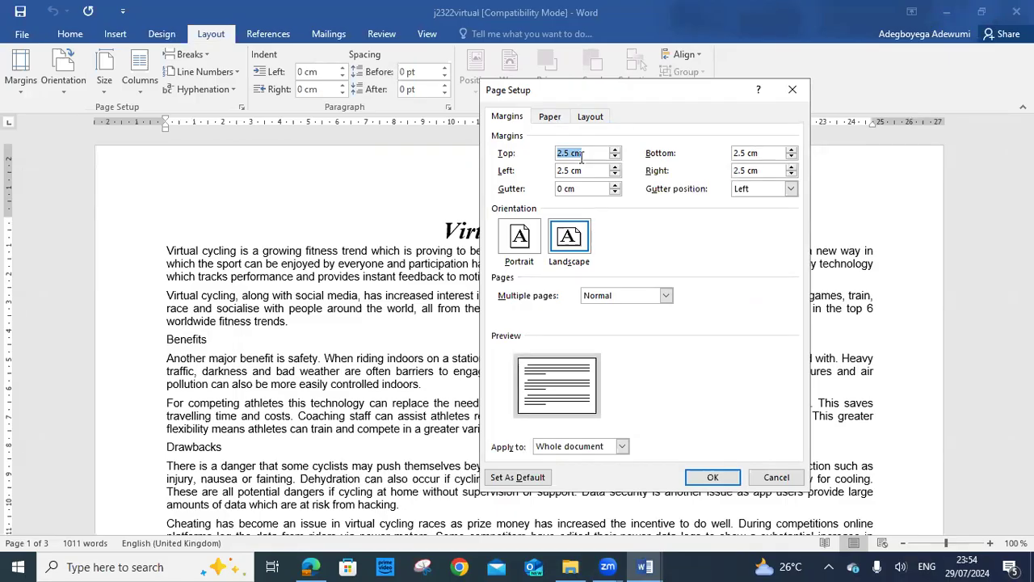
pyautogui.click(778, 477)
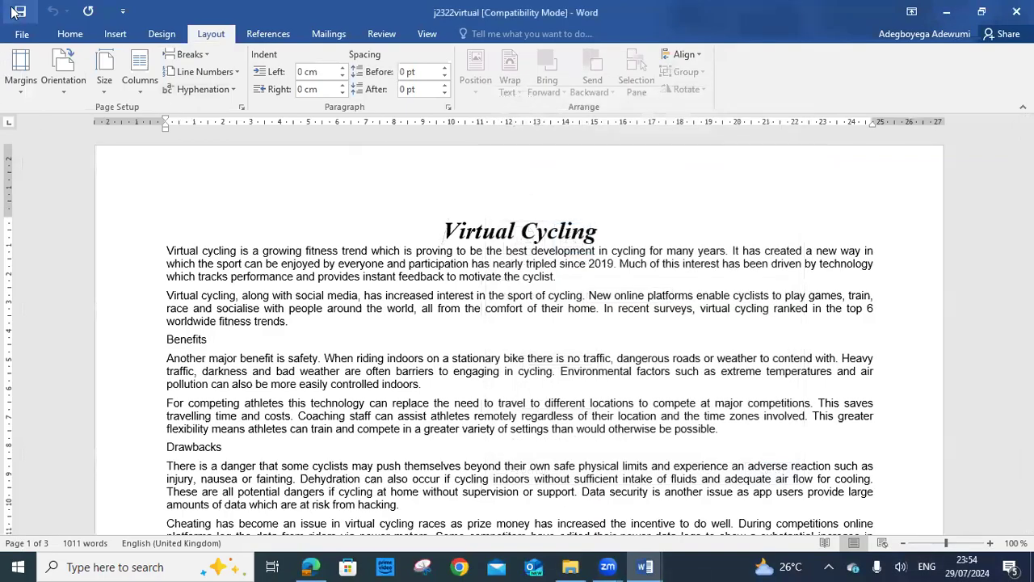
pyautogui.click(22, 36)
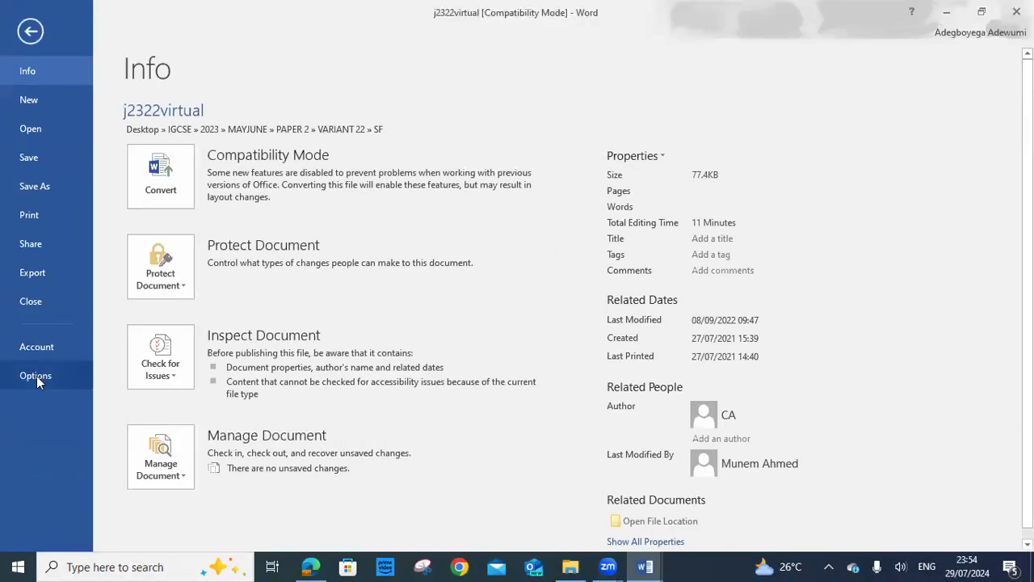
pyautogui.click(37, 376)
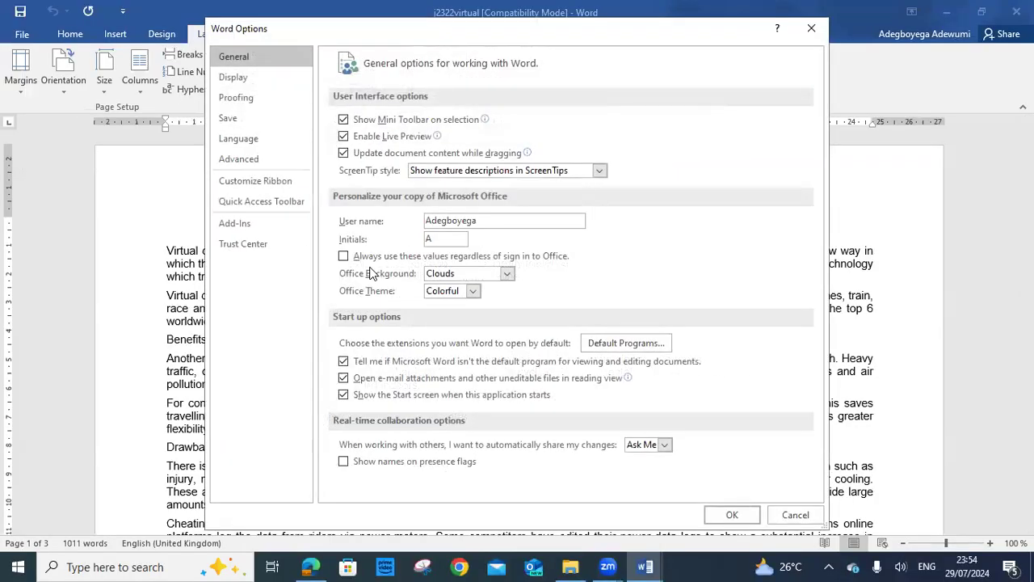
pyautogui.click(265, 158)
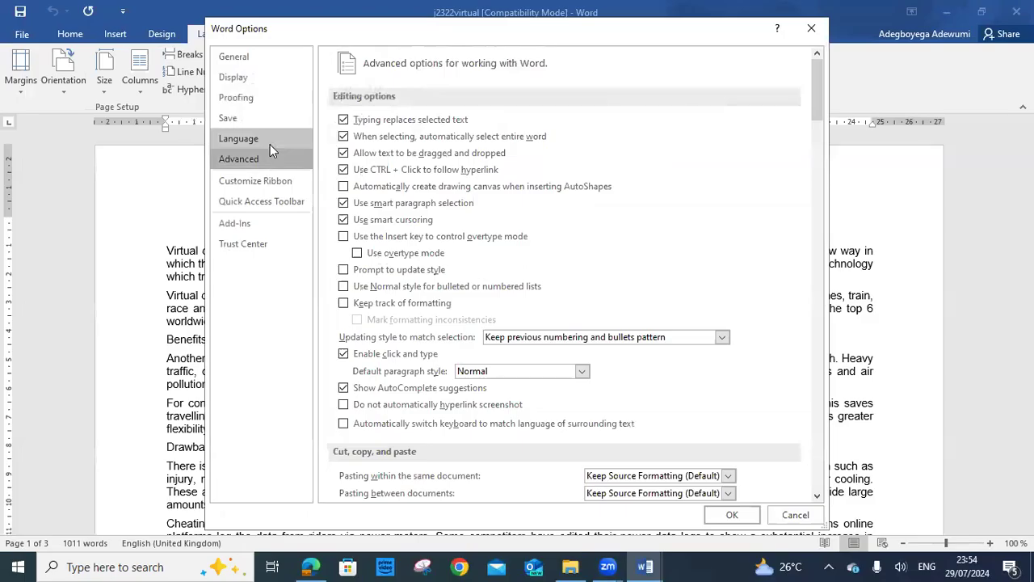
pyautogui.scroll(-5, 546, 232)
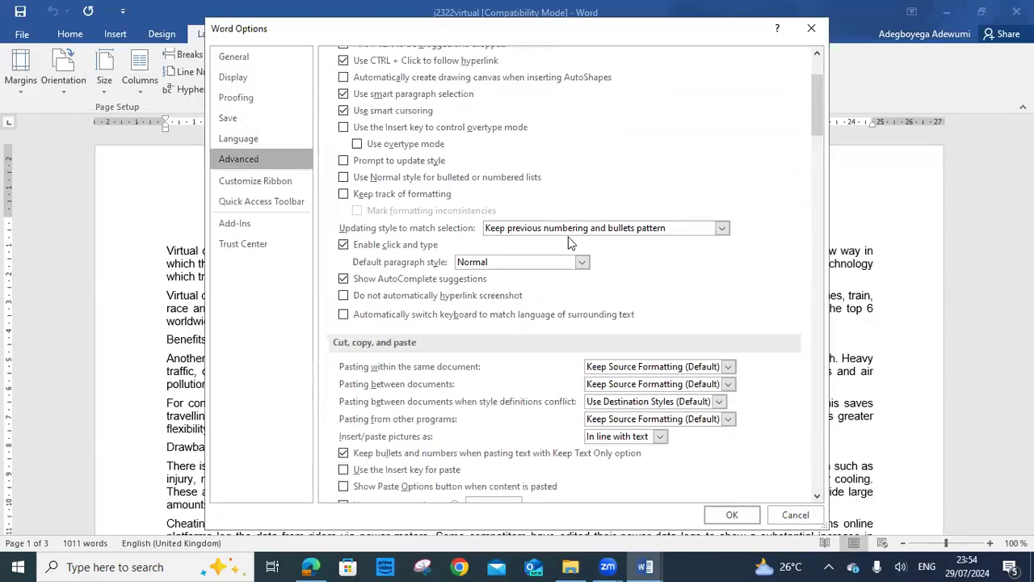
pyautogui.scroll(-4, 568, 241)
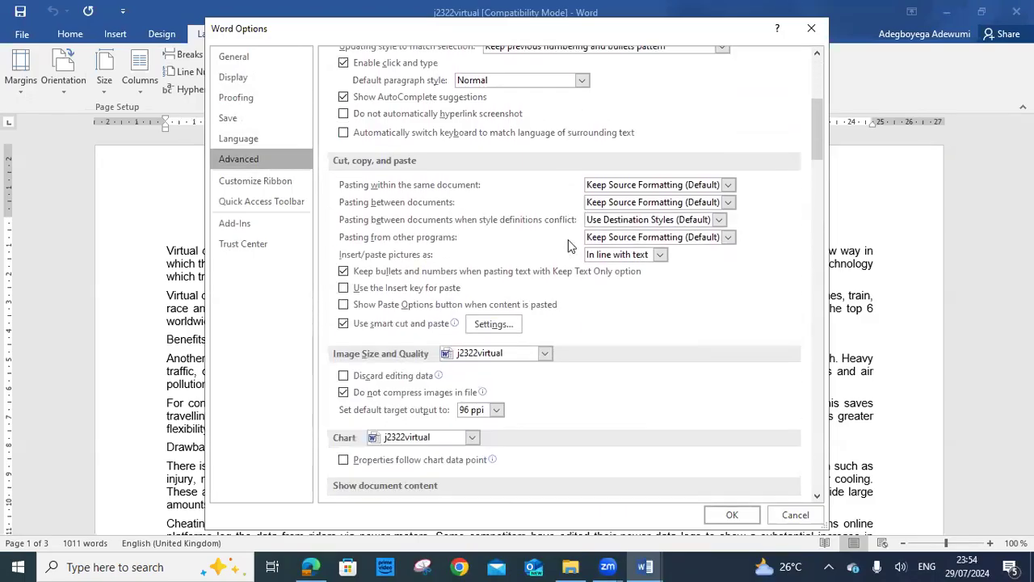
pyautogui.scroll(-6, 568, 245)
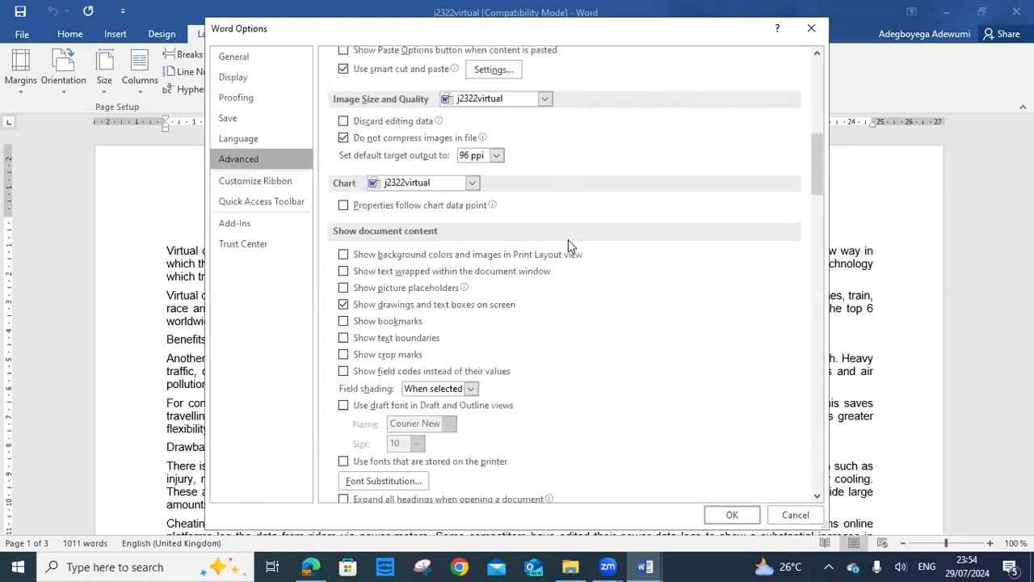
pyautogui.scroll(-1, 568, 245)
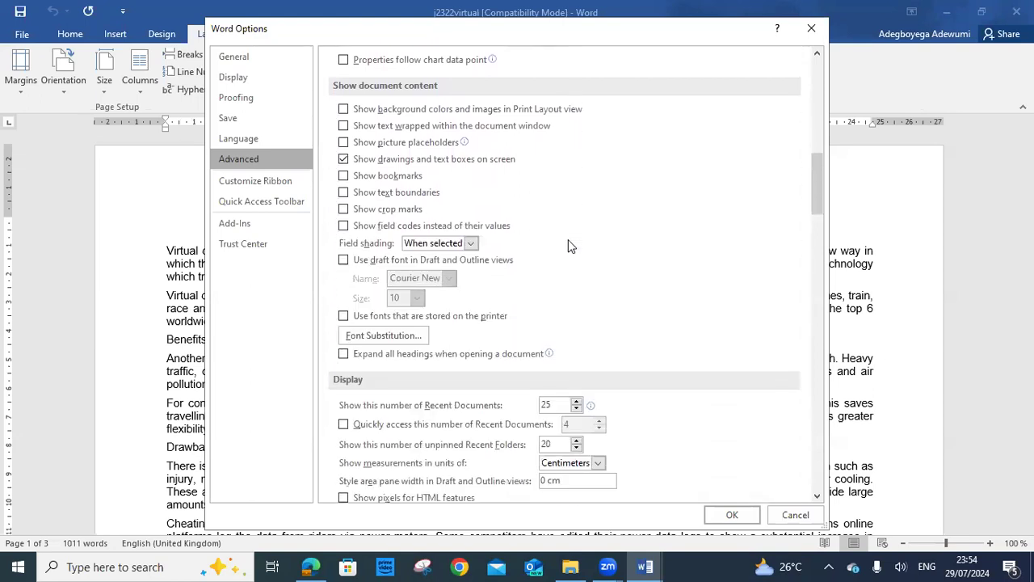
pyautogui.scroll(-2, 568, 241)
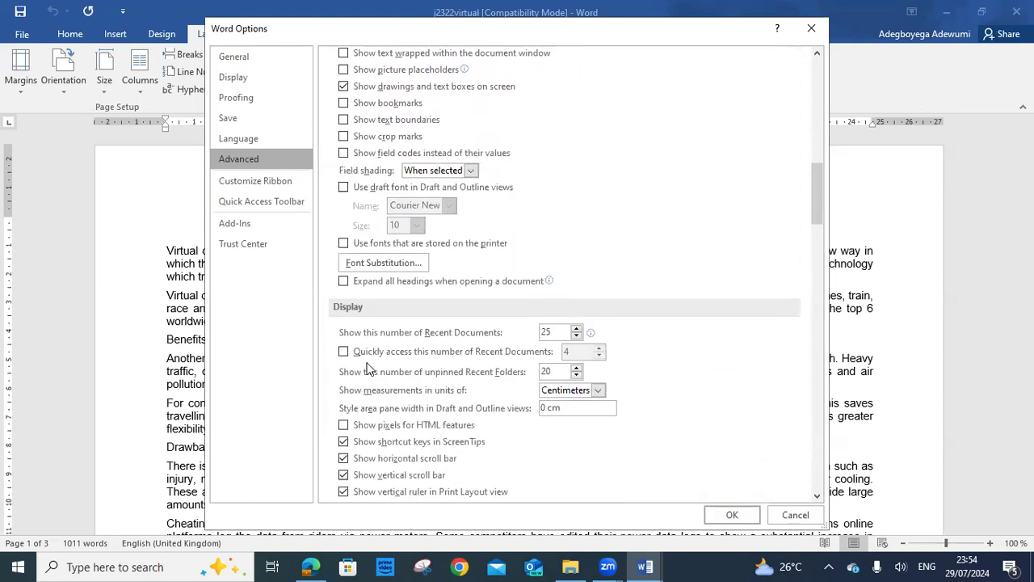
pyautogui.click(598, 389)
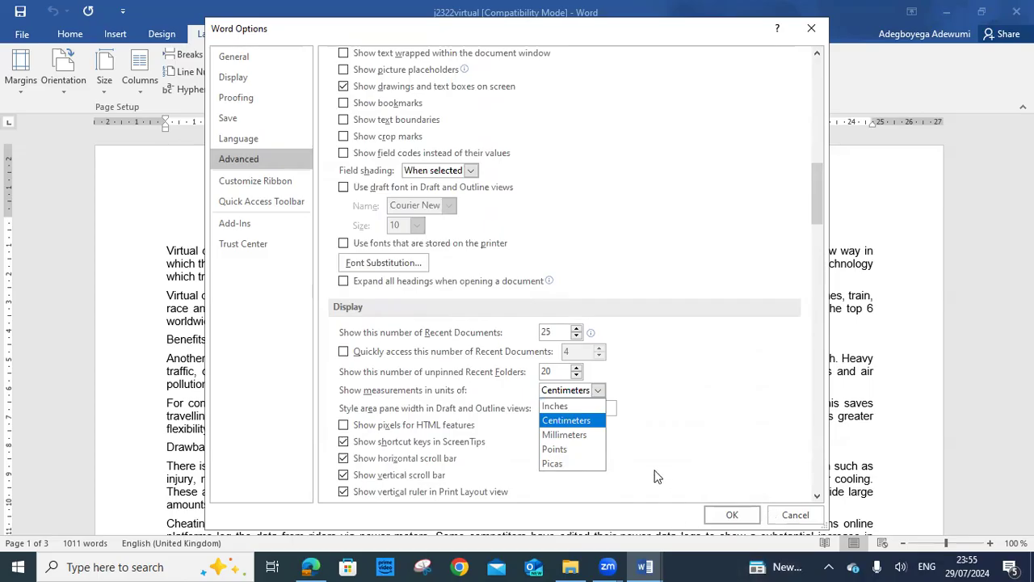
pyautogui.click(796, 514)
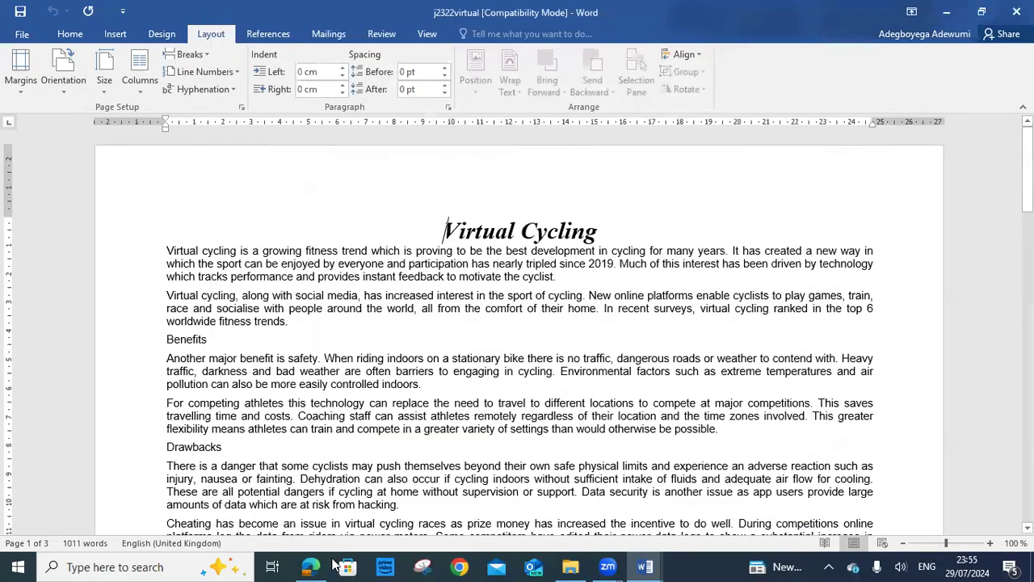
# Open the Home Styles pane showing Normal, VC-body, VC-table and VC-title, then return to the task sheet
pyautogui.hotkey('alt', 'Tab')
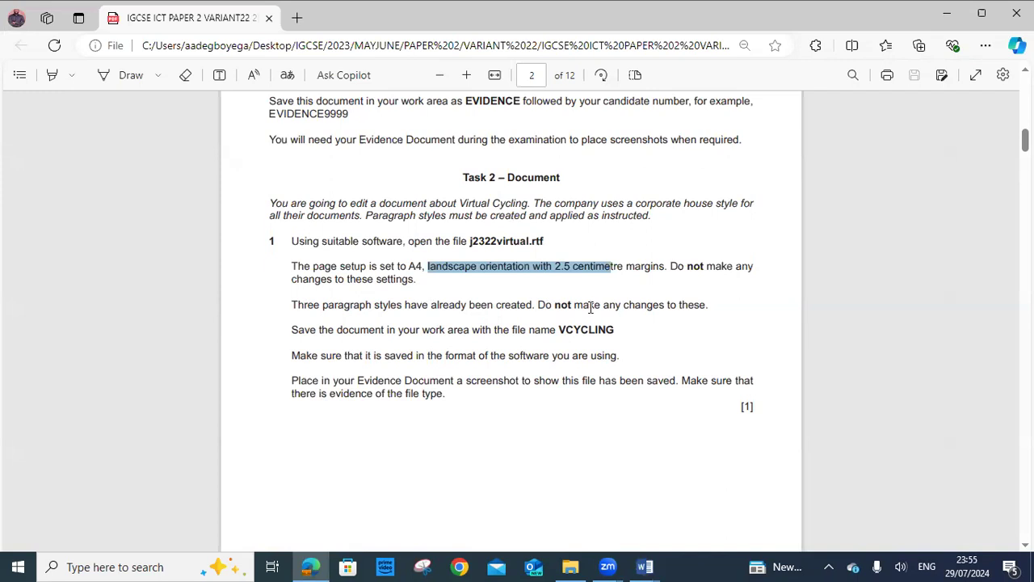
pyautogui.click(645, 567)
pyautogui.click(710, 533)
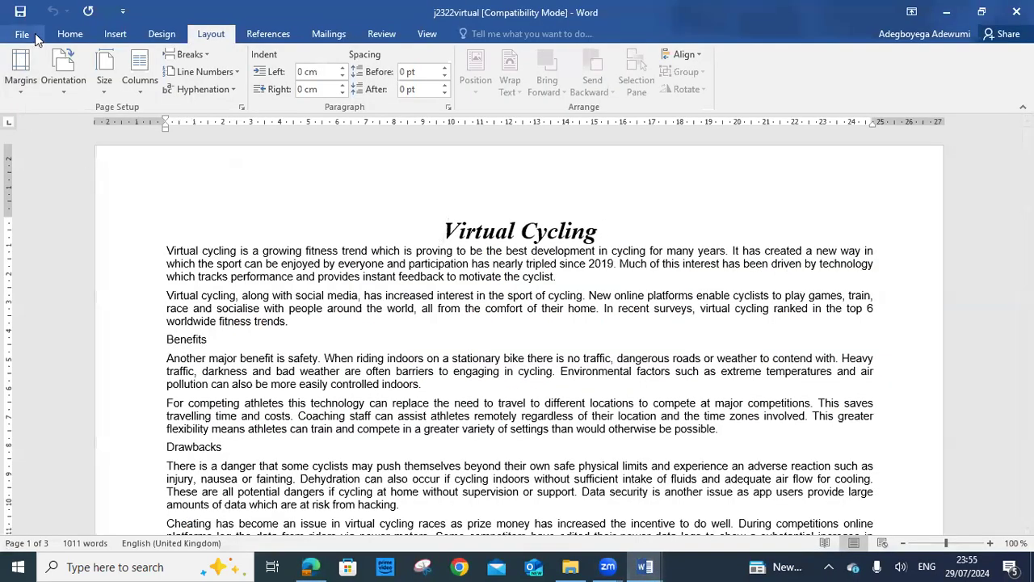
pyautogui.click(70, 33)
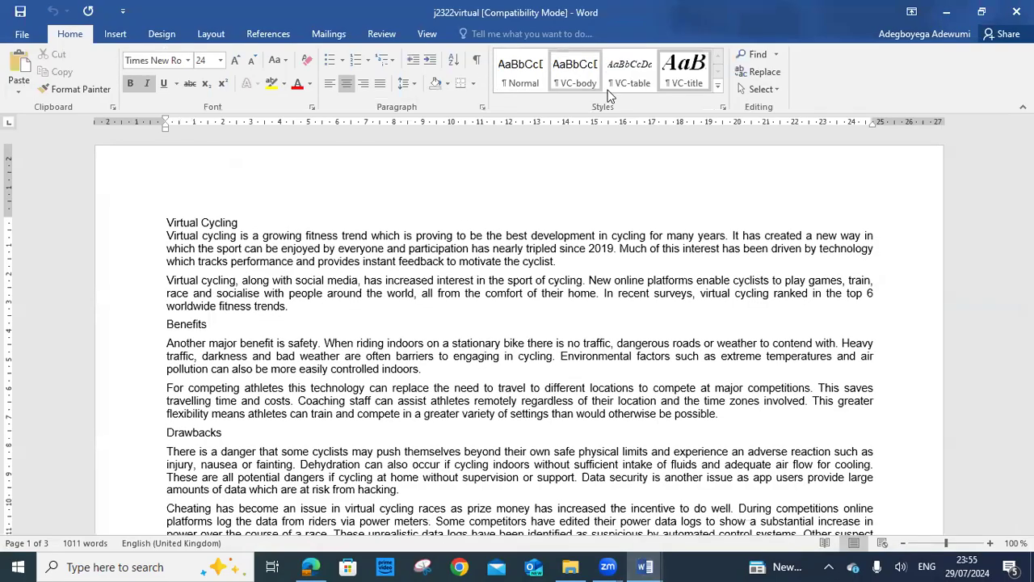
pyautogui.click(723, 108)
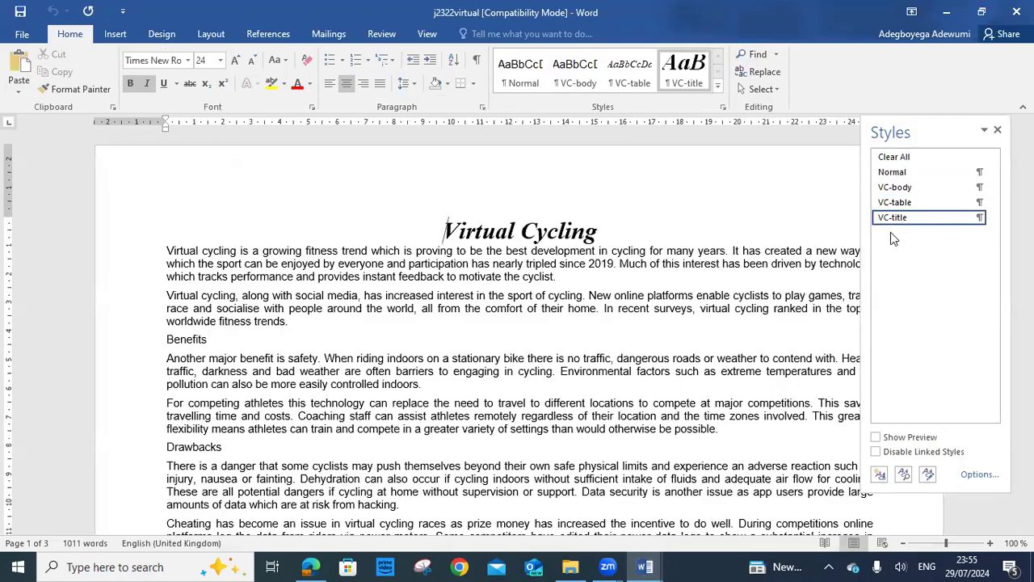
pyautogui.click(310, 566)
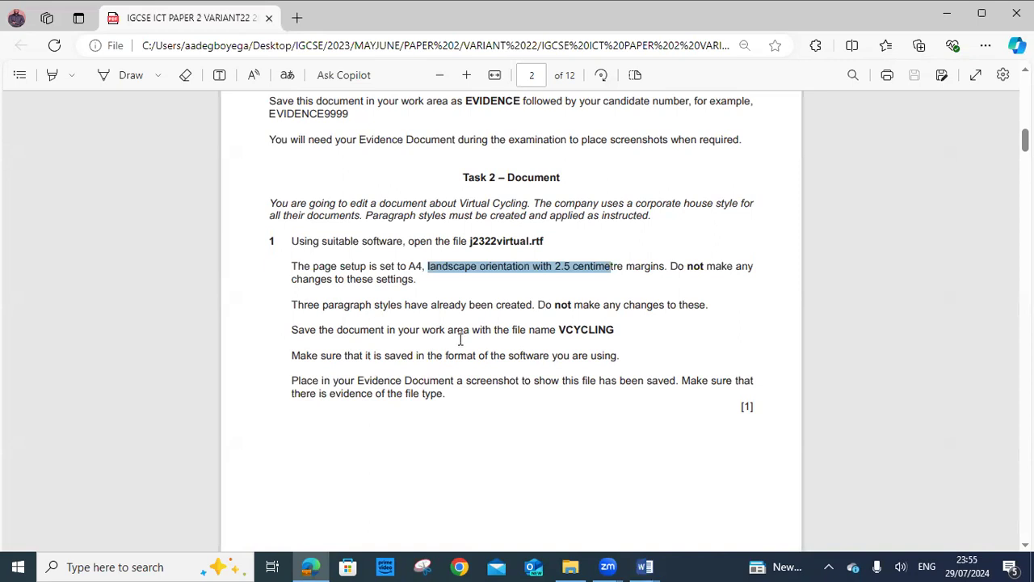
# Copy the file name VCYCLING from the exam paper and switch back to j2322virtual
pyautogui.moveTo(560, 328); pyautogui.dragTo(619, 329)
pyautogui.rightClick(609, 336)
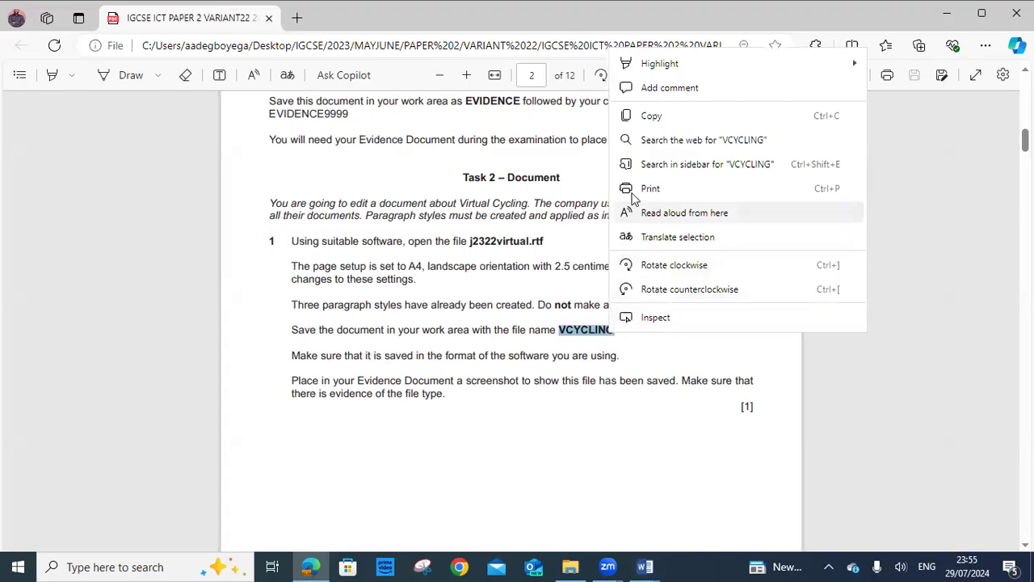
pyautogui.click(661, 111)
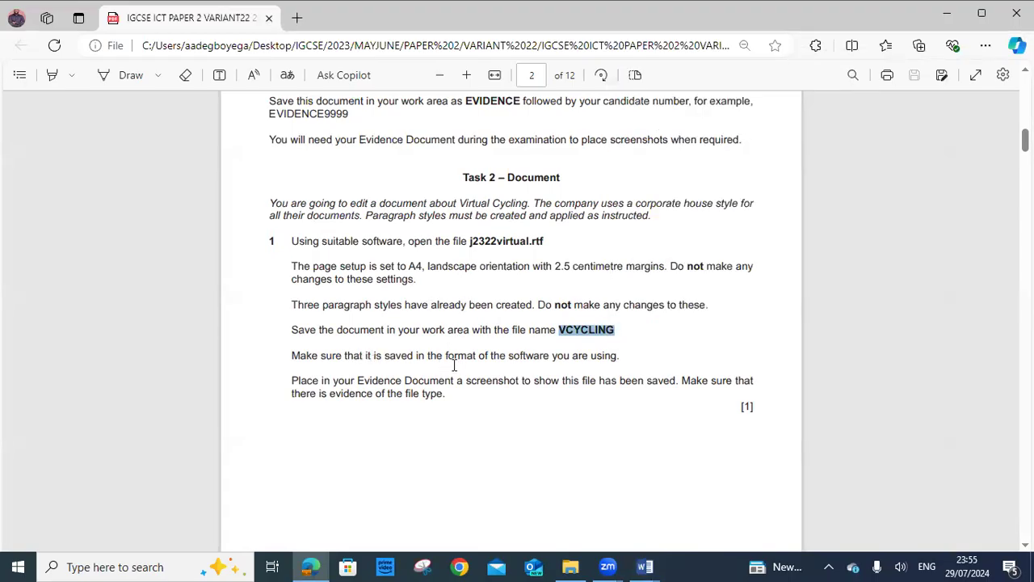
pyautogui.click(645, 566)
pyautogui.click(693, 493)
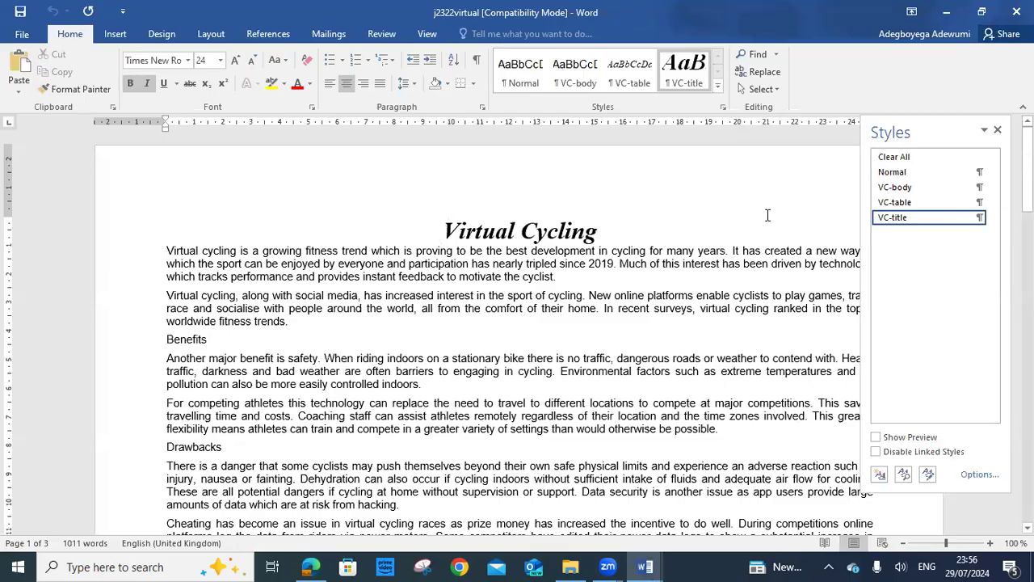
# Save j2322virtual as VCYCLING, Word Document format, in DOCUMENT PRODUCTION, accepting the format upgrade
pyautogui.click(26, 35)
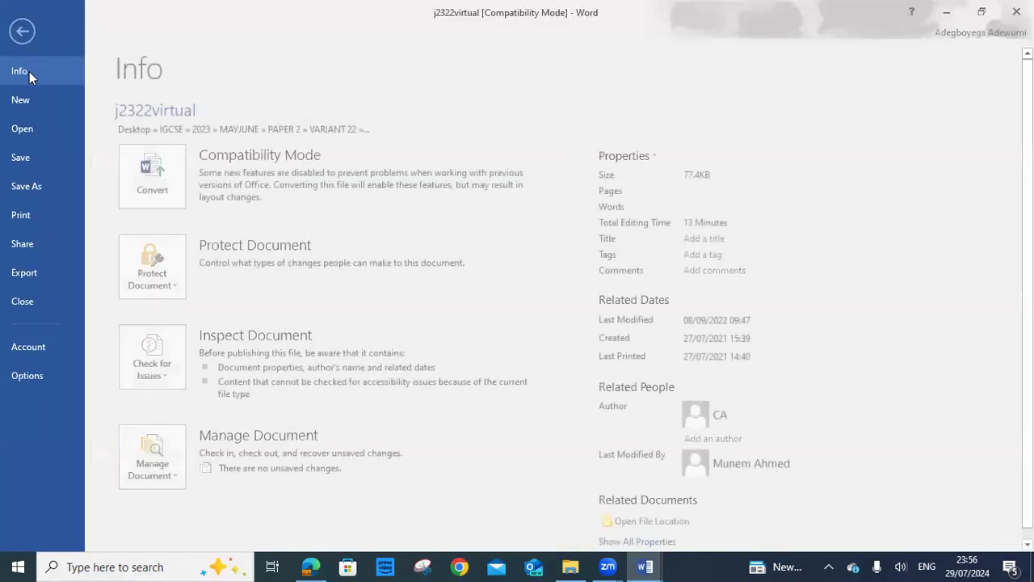
pyautogui.click(50, 187)
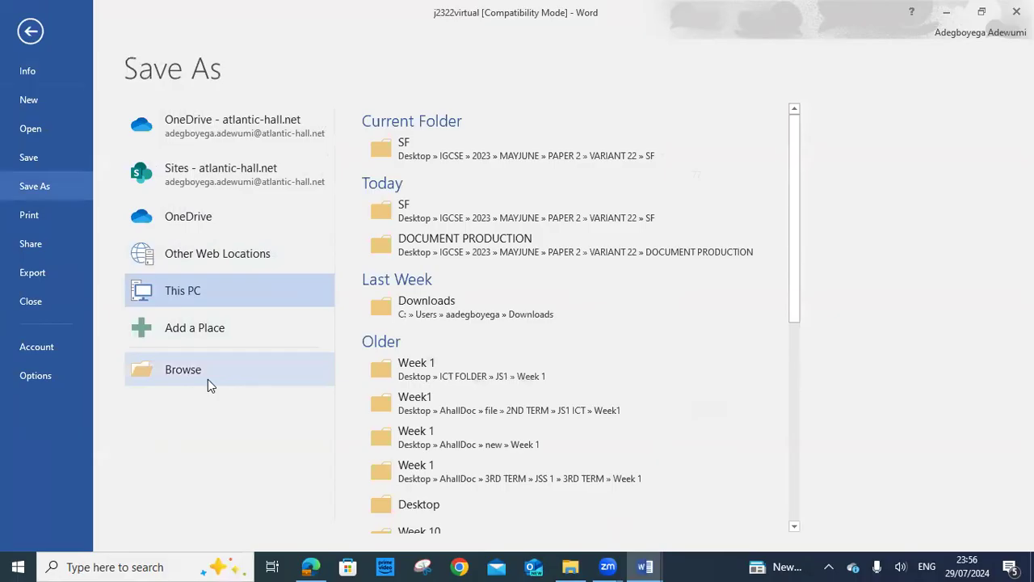
pyautogui.click(433, 247)
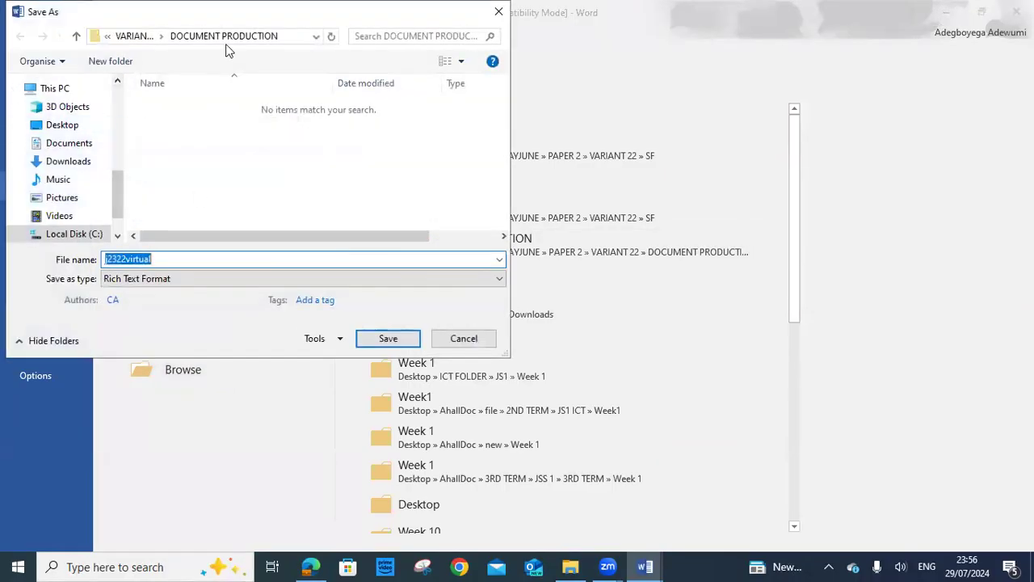
pyautogui.rightClick(127, 259)
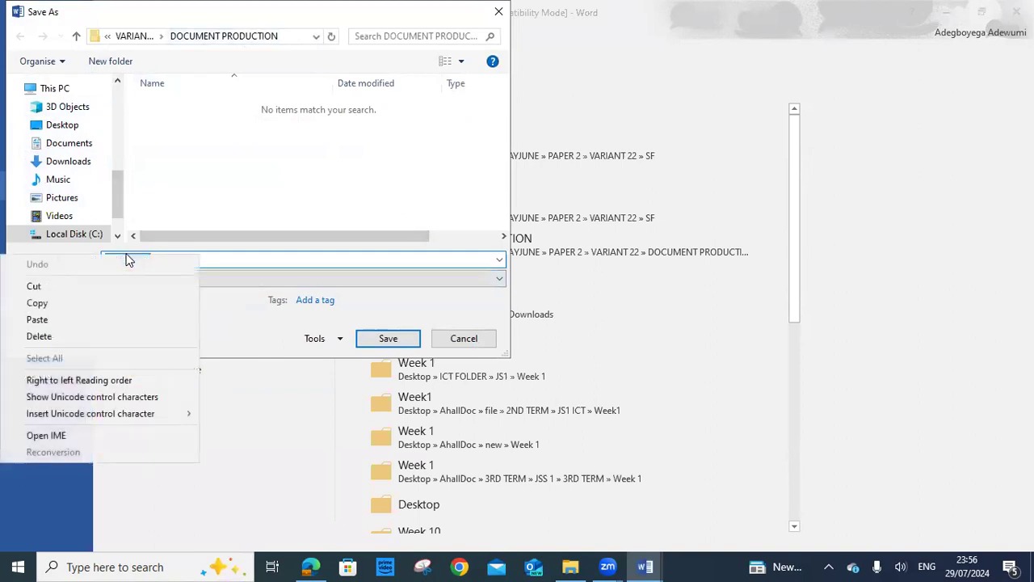
pyautogui.click(83, 321)
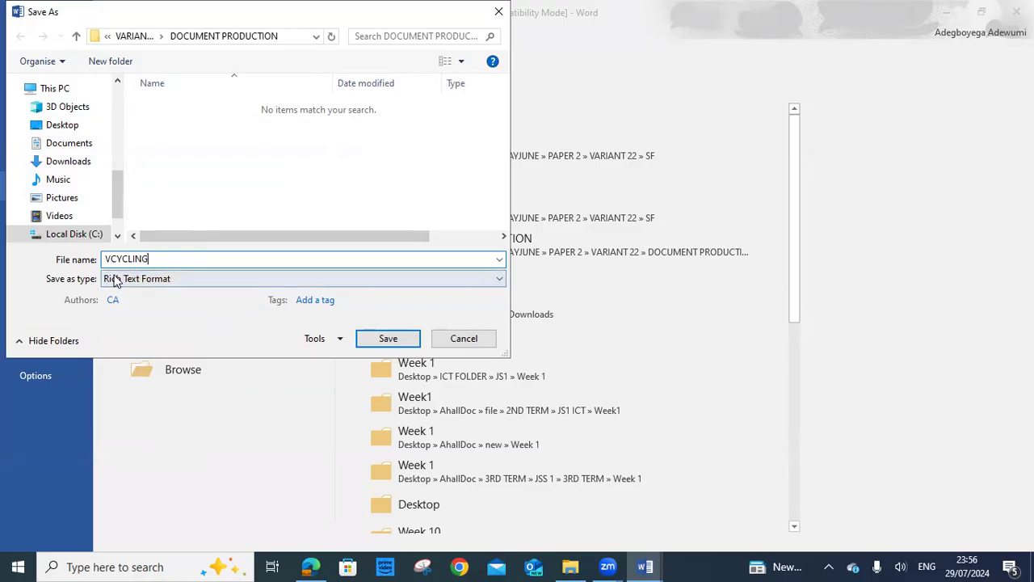
pyautogui.click(447, 279)
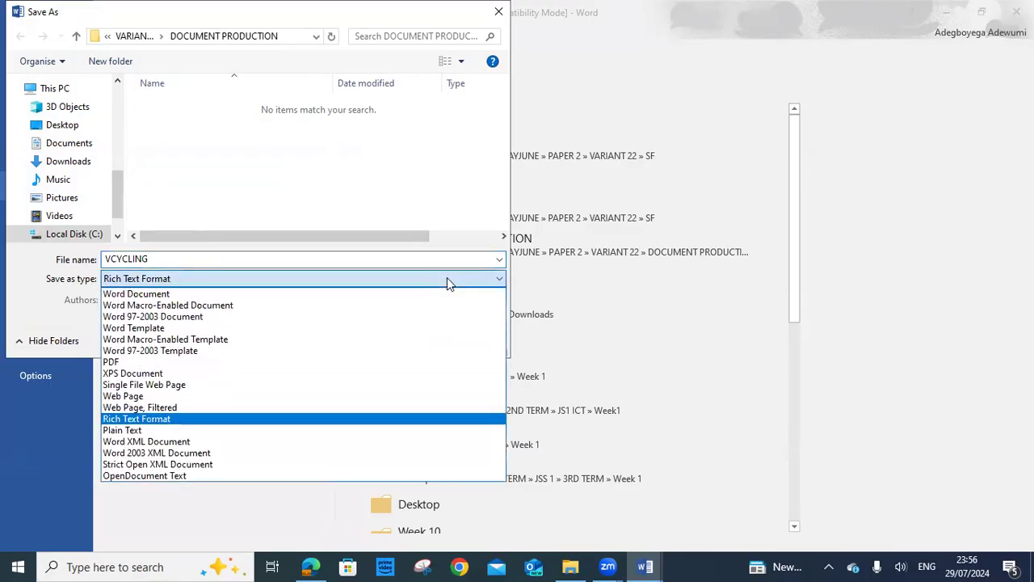
pyautogui.click(254, 293)
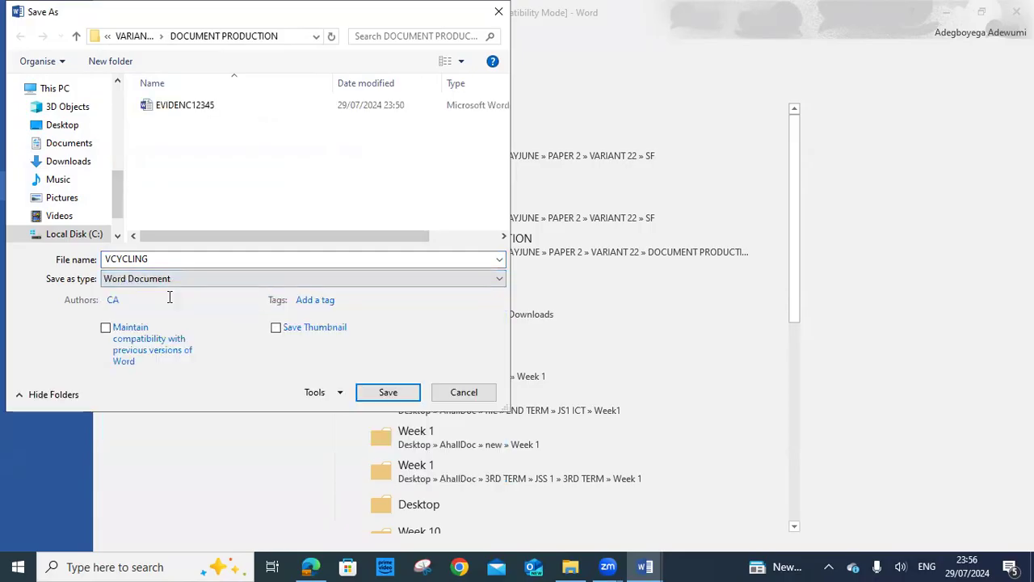
pyautogui.click(377, 389)
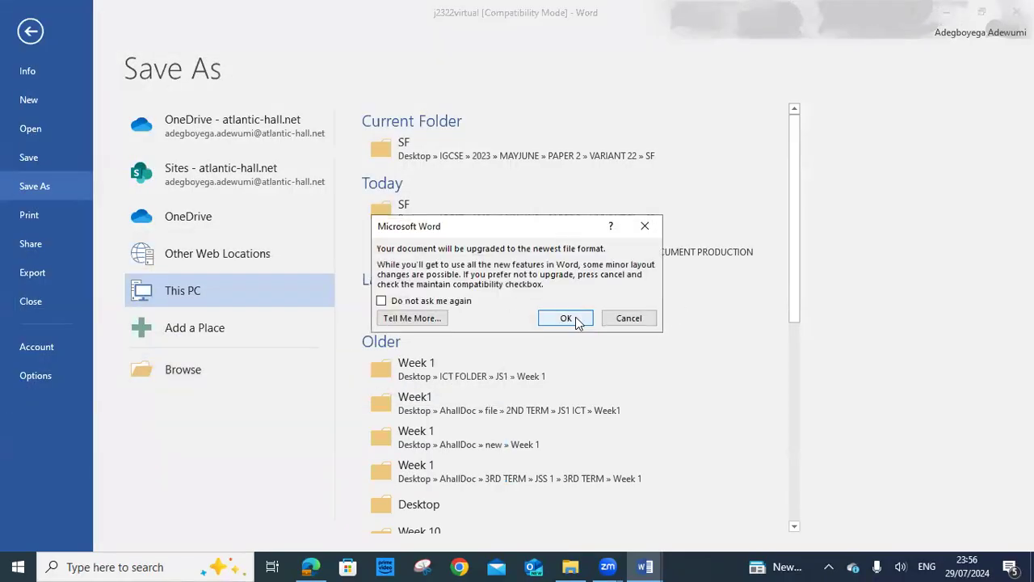
pyautogui.click(575, 316)
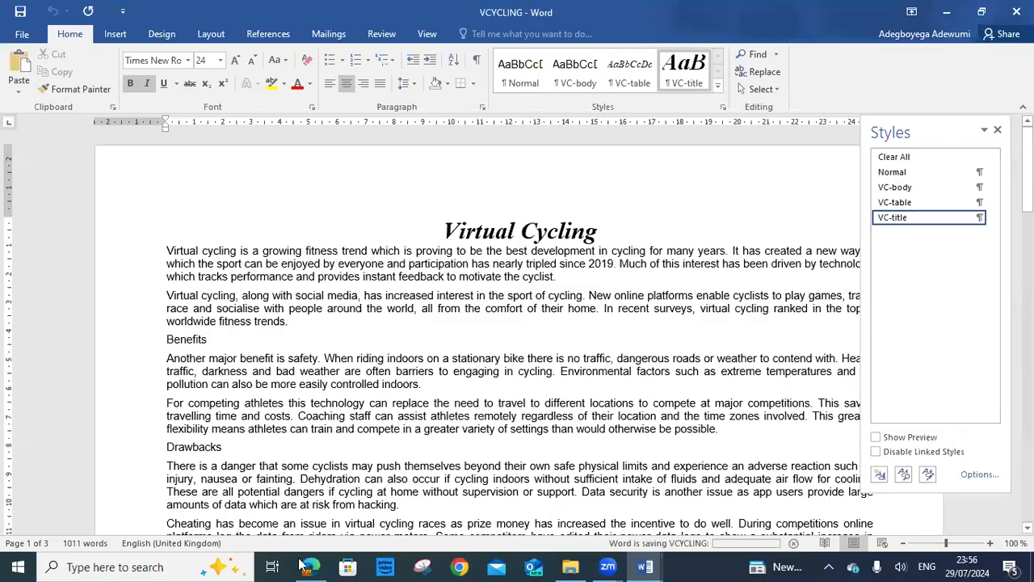
pyautogui.click(315, 456)
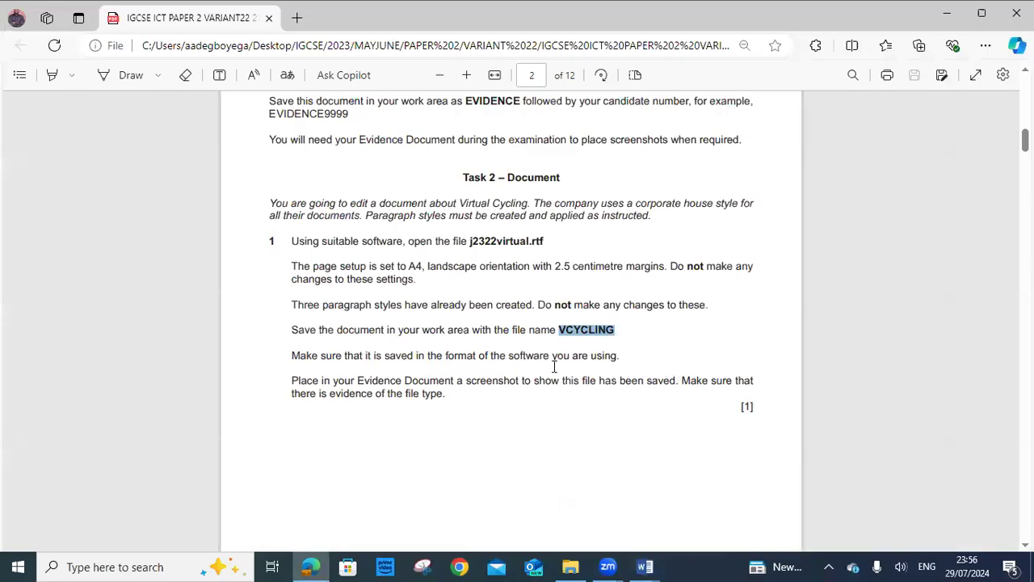
# Highlight the saving-format and file-type instructions in the exam paper, then go to File Explorer
pyautogui.moveTo(293, 355); pyautogui.dragTo(617, 358)
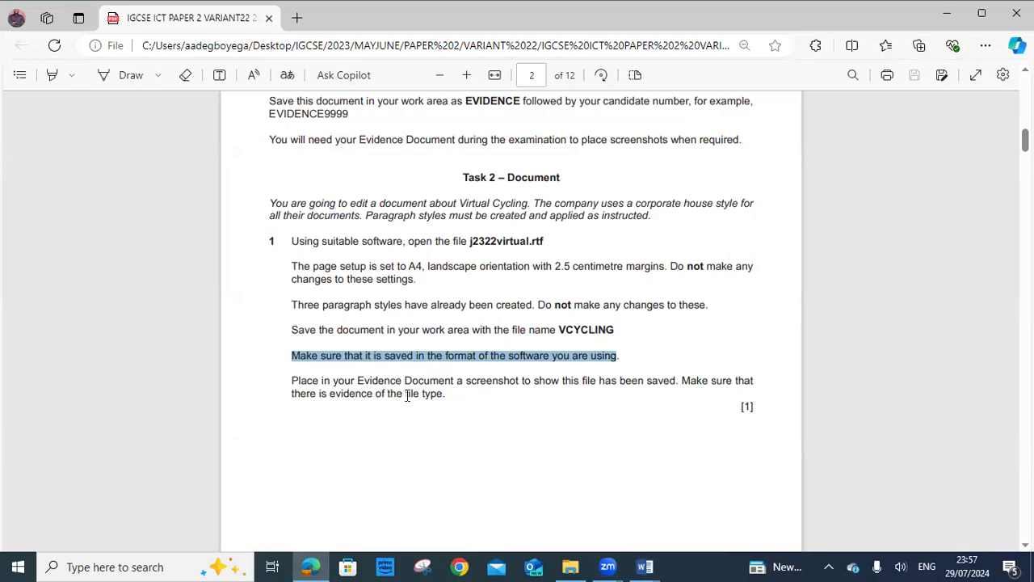
pyautogui.moveTo(409, 393); pyautogui.dragTo(446, 390)
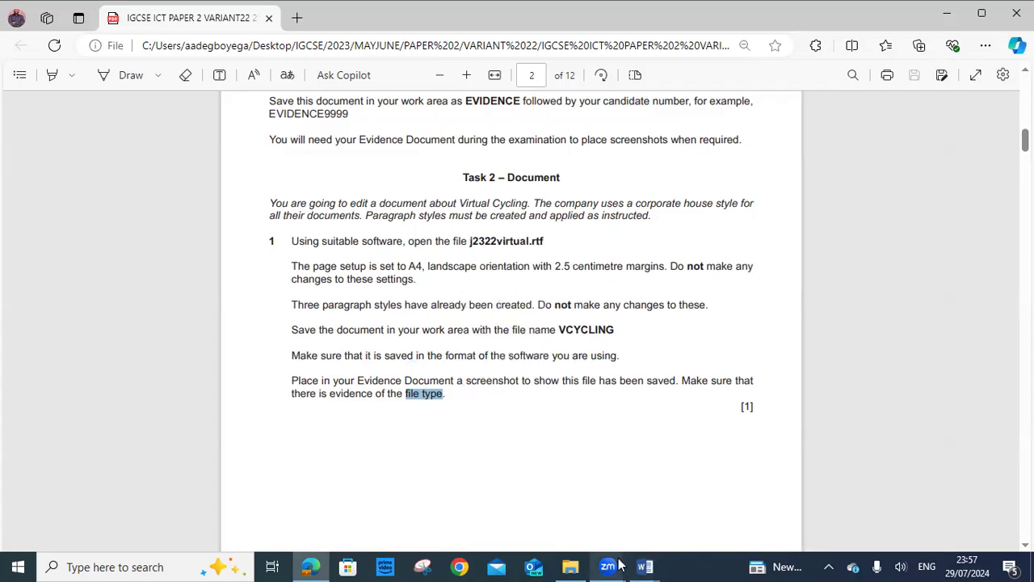
pyautogui.click(570, 566)
# Browse 2023 > MAYJUNE > PAPER 2 > VARIANT 22 > DOCUMENT PRODUCTION and widen the Type column
pyautogui.click(405, 418)
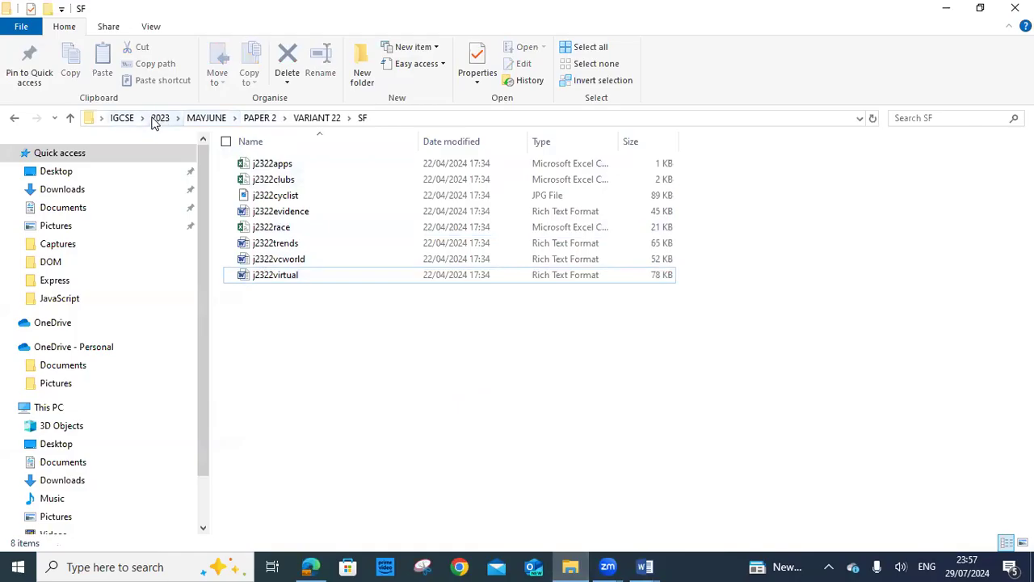
pyautogui.click(153, 120)
pyautogui.doubleClick(291, 162)
pyautogui.doubleClick(296, 166)
pyautogui.doubleClick(295, 167)
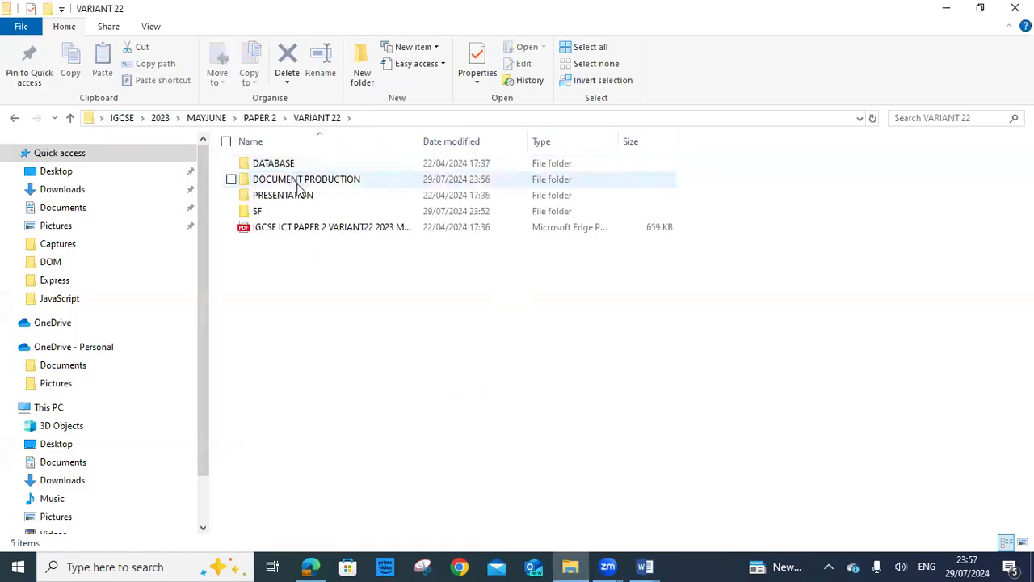
pyautogui.doubleClick(300, 181)
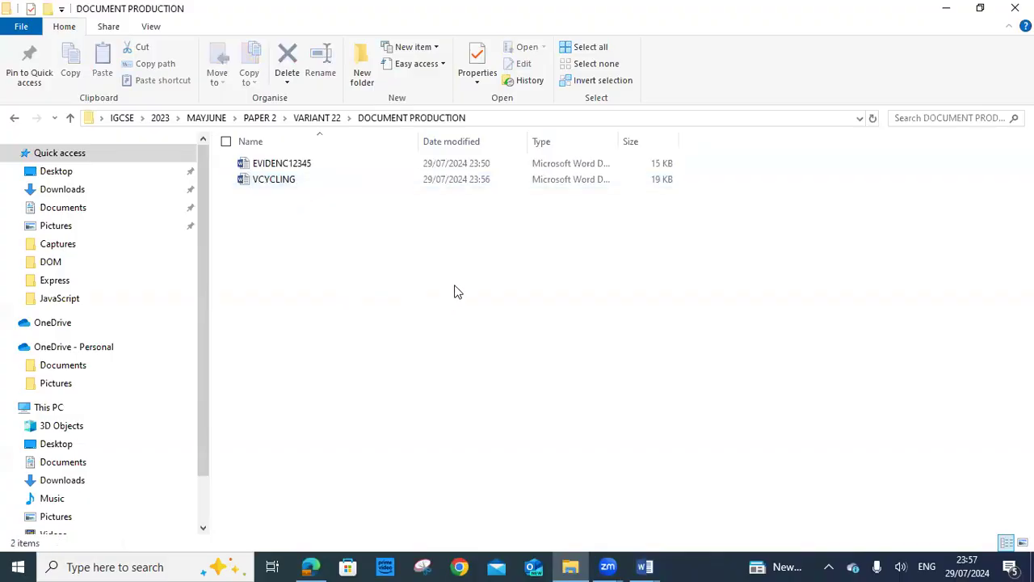
pyautogui.doubleClick(619, 139)
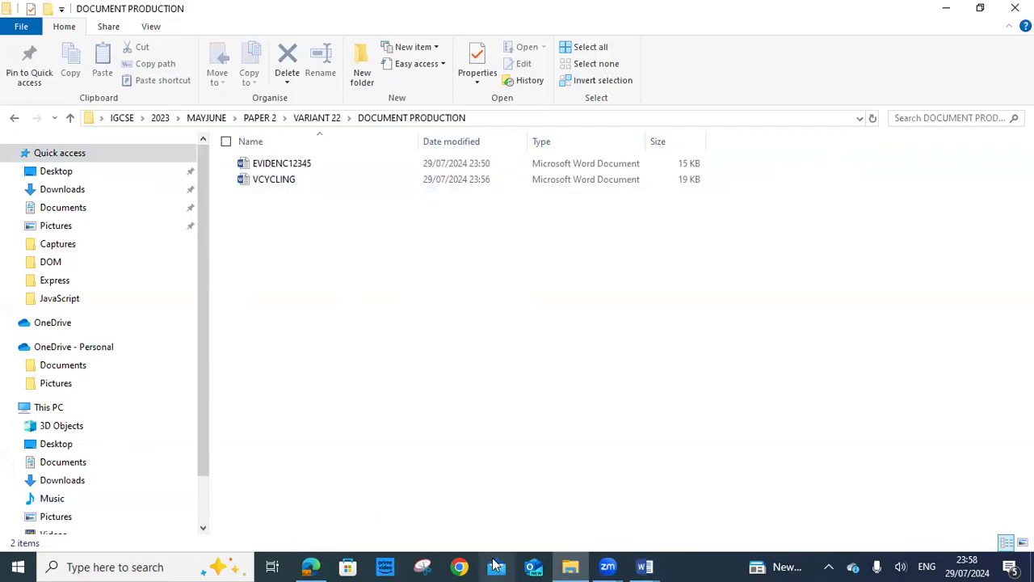
pyautogui.click(424, 566)
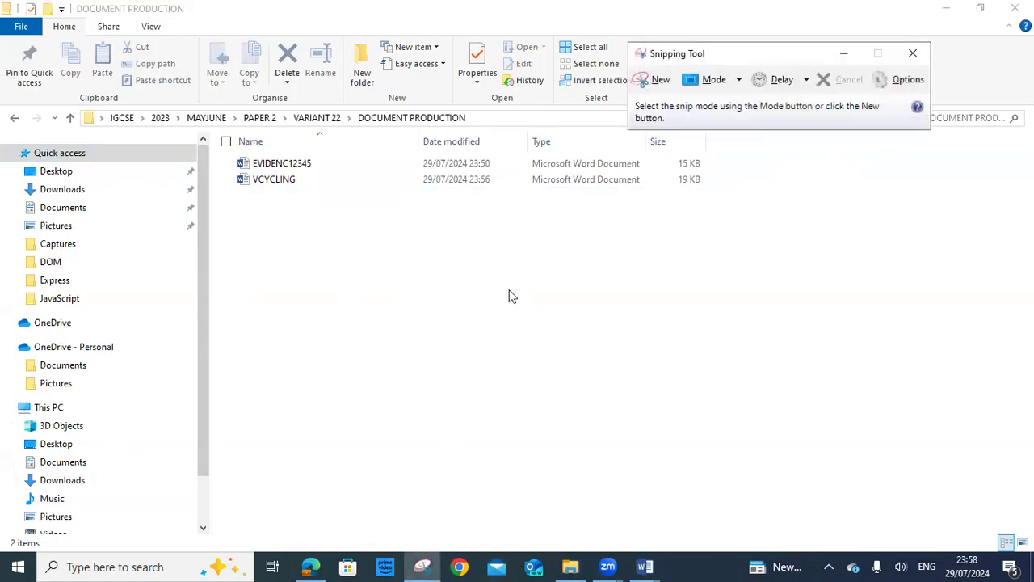
# Snip the VCYCLING file row with its type, then close Snipping Tool without saving the snip
pyautogui.click(659, 80)
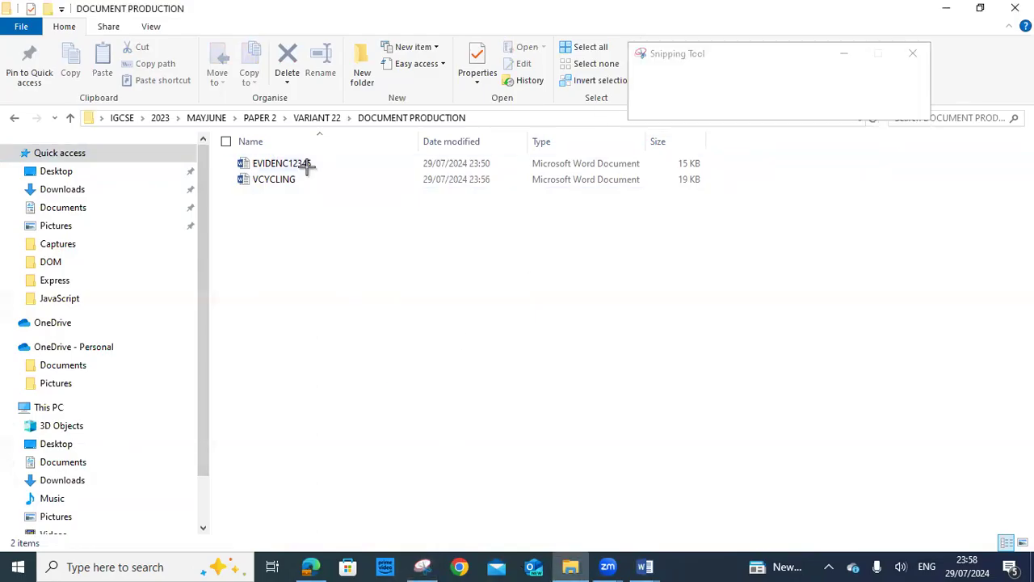
pyautogui.moveTo(219, 168); pyautogui.dragTo(735, 208)
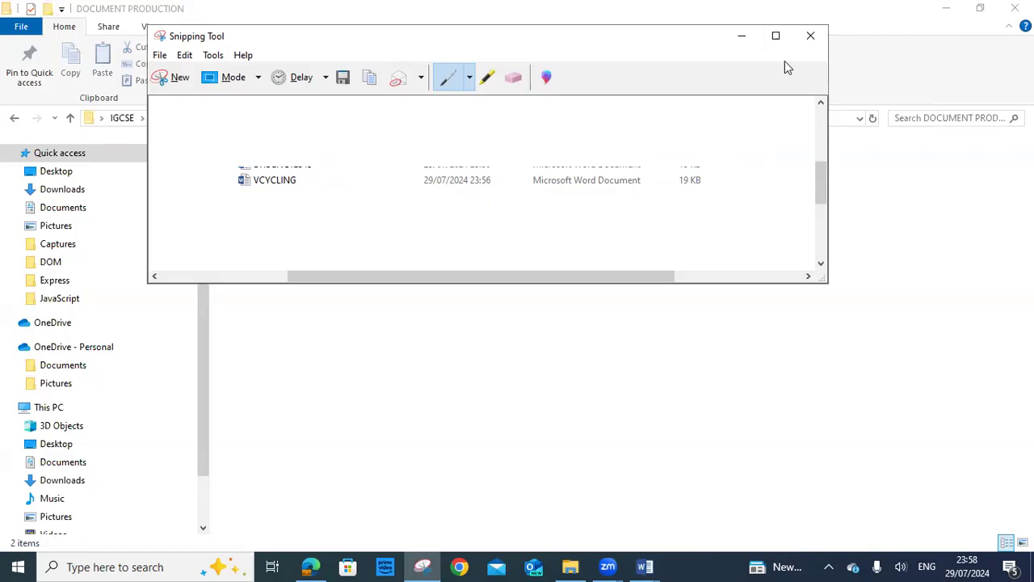
pyautogui.click(811, 37)
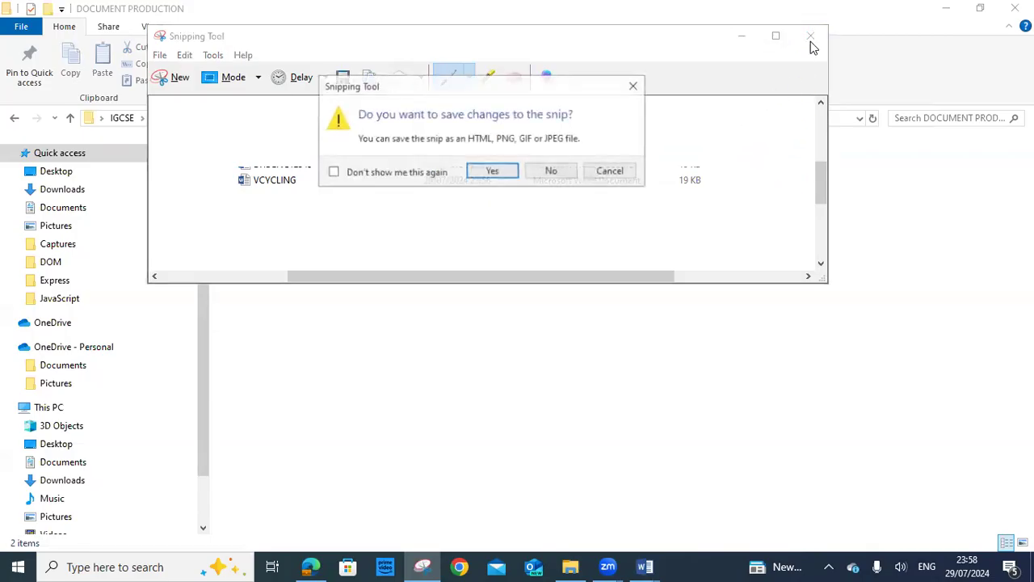
pyautogui.click(548, 172)
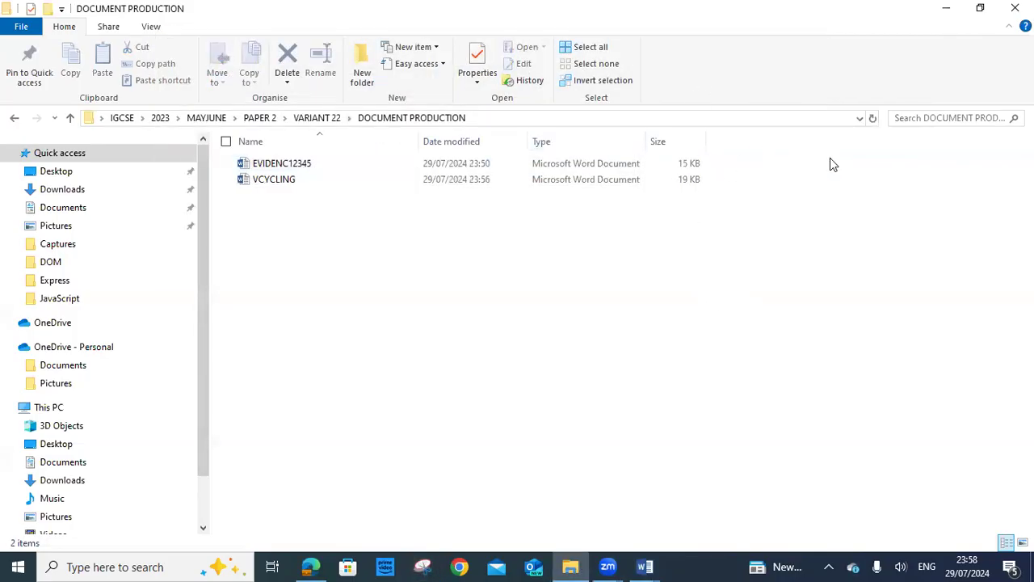
# Browse the folder's column choices in the column chooser, closing it without changes
pyautogui.rightClick(783, 151)
pyautogui.moveTo(765, 168)
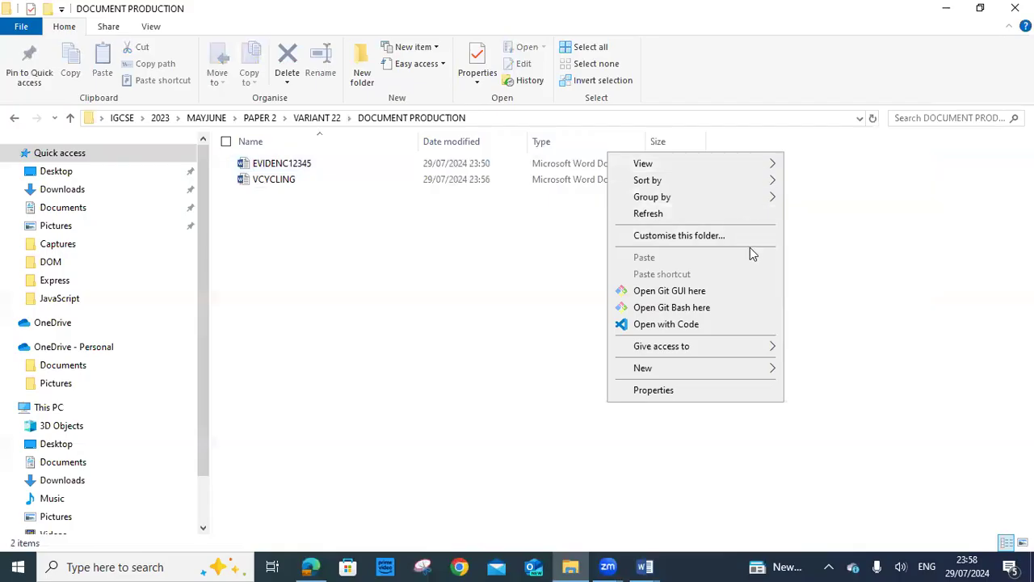
pyautogui.click(859, 233)
pyautogui.rightClick(723, 140)
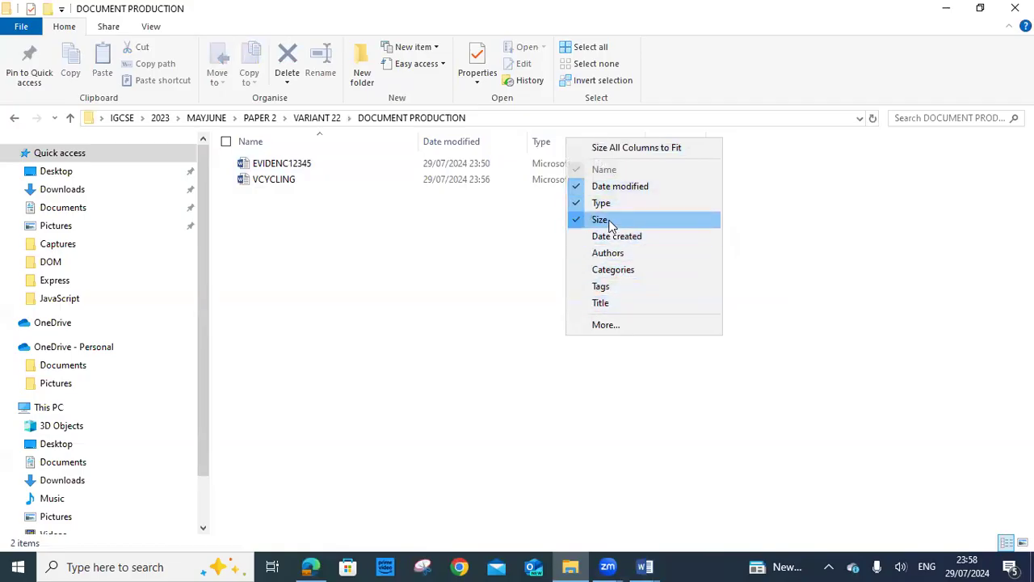
pyautogui.click(613, 325)
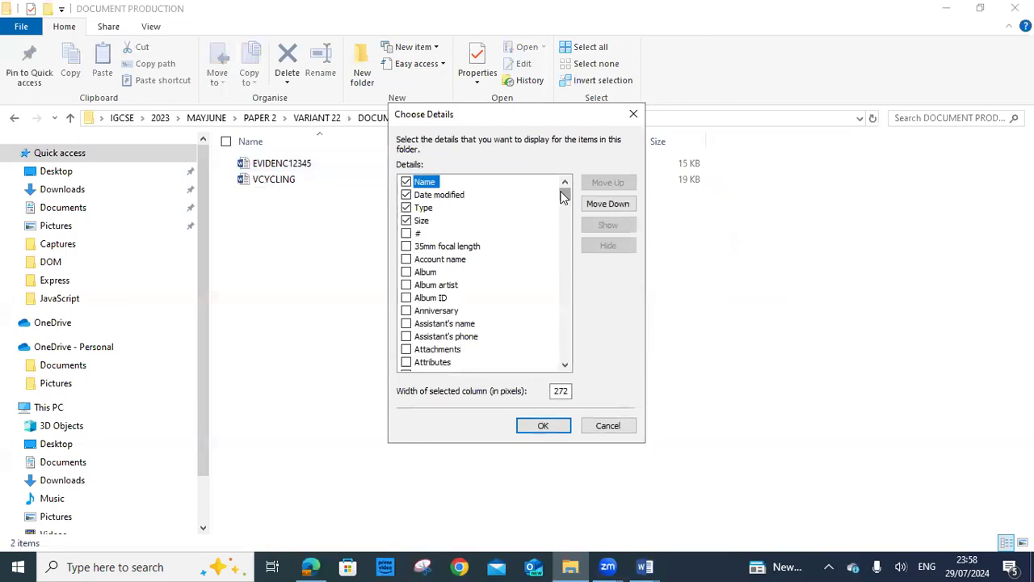
pyautogui.moveTo(563, 197); pyautogui.dragTo(543, 303)
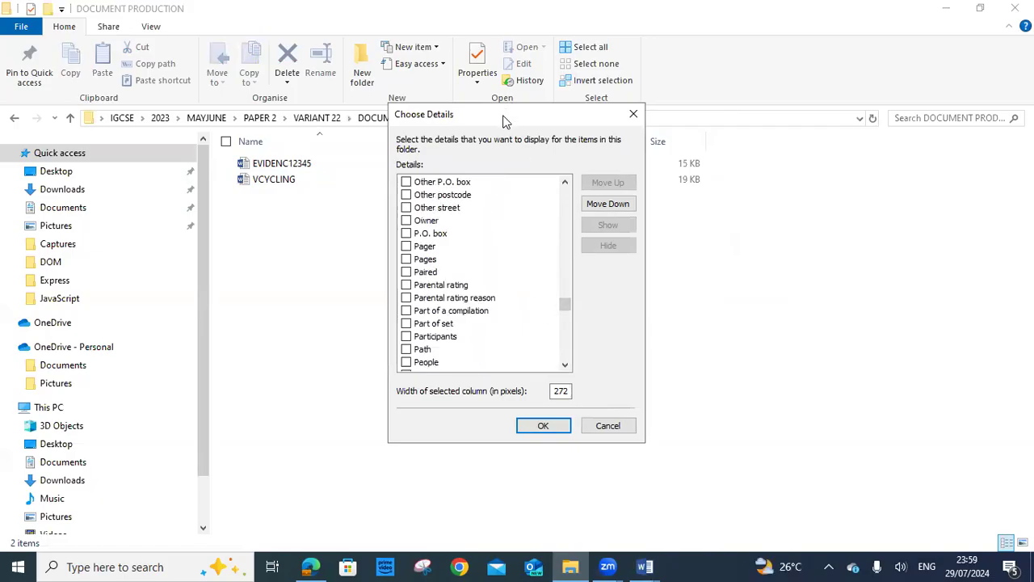
pyautogui.moveTo(505, 121); pyautogui.dragTo(373, 240)
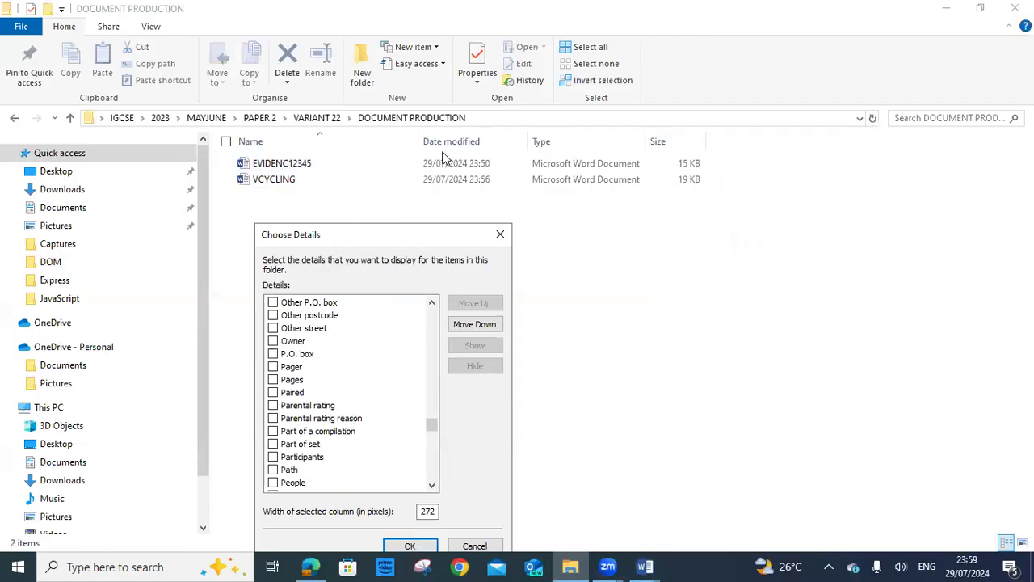
pyautogui.click(500, 234)
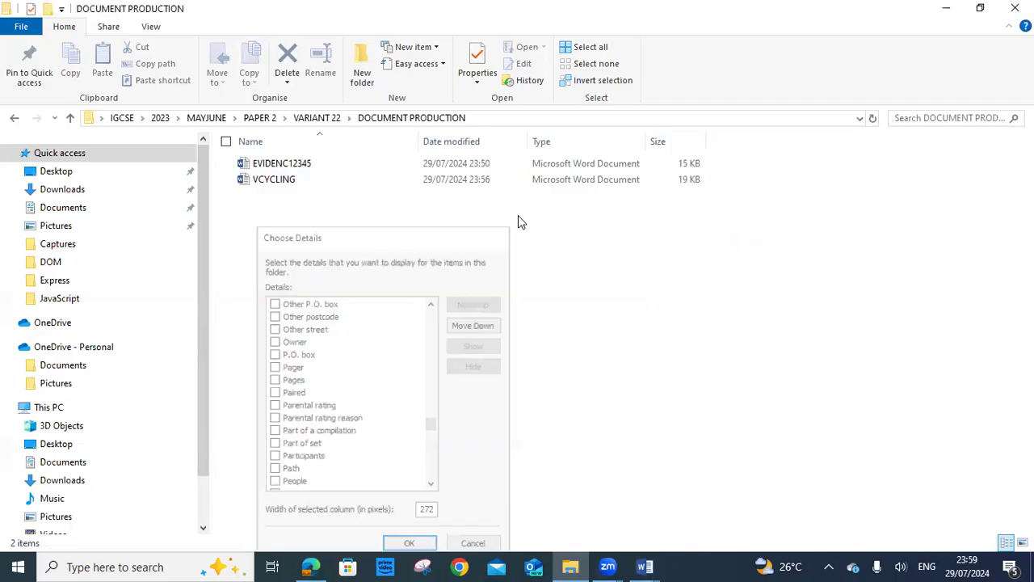
# Add a Date created column, and briefly add then remove a Categories column
pyautogui.rightClick(721, 144)
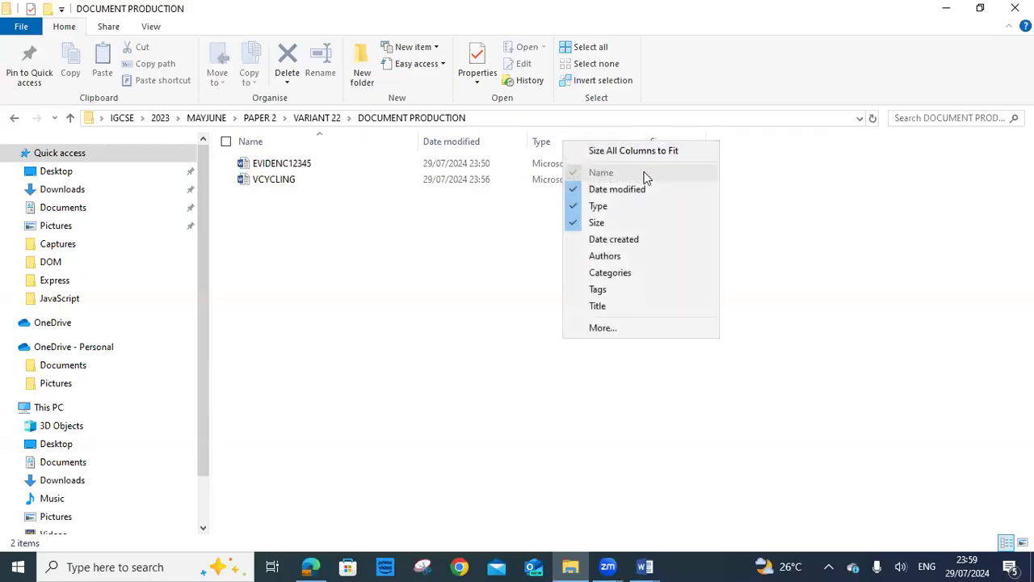
pyautogui.click(569, 242)
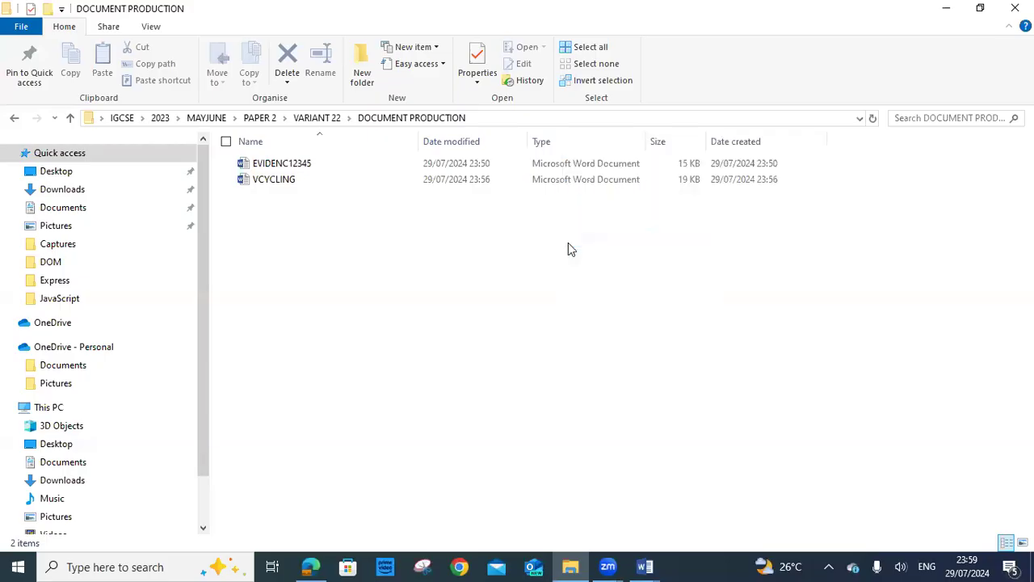
pyautogui.click(820, 144)
pyautogui.click(726, 238)
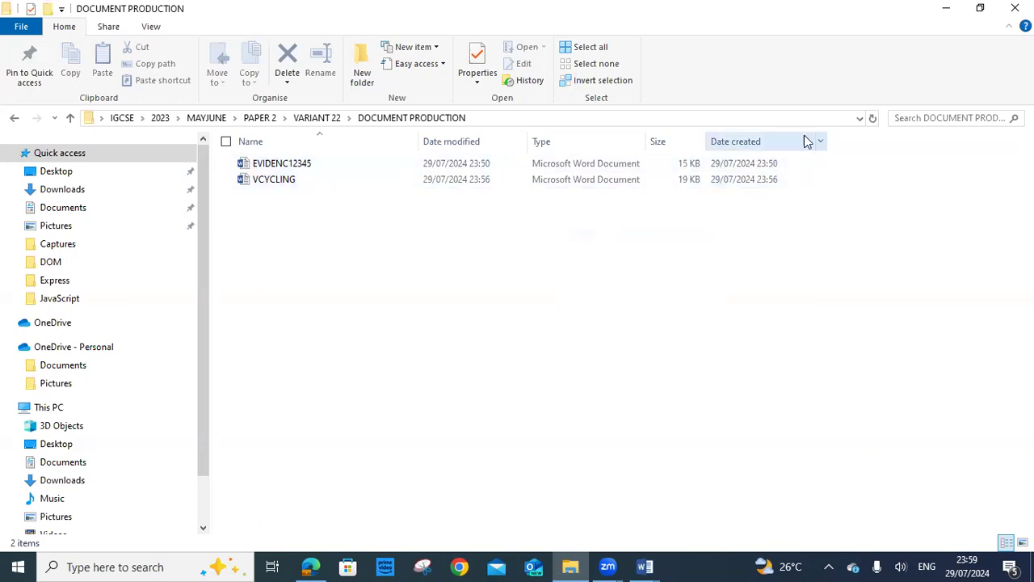
pyautogui.rightClick(858, 144)
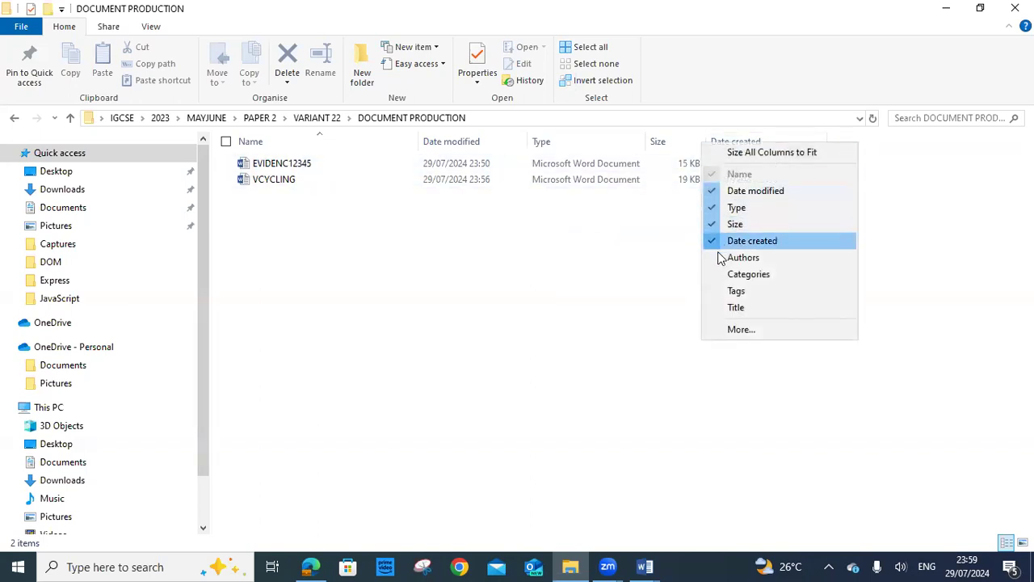
pyautogui.click(720, 279)
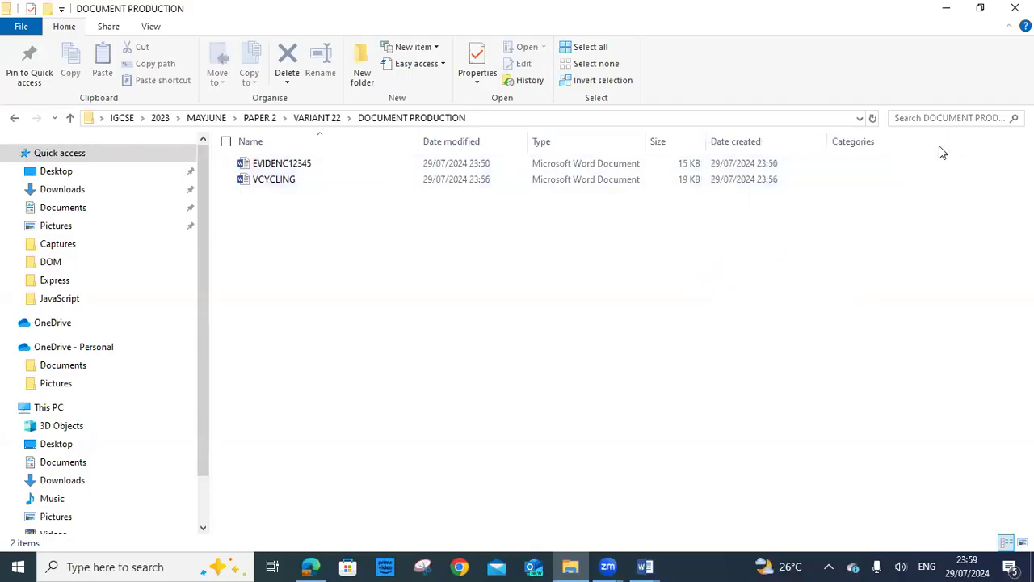
pyautogui.rightClick(970, 147)
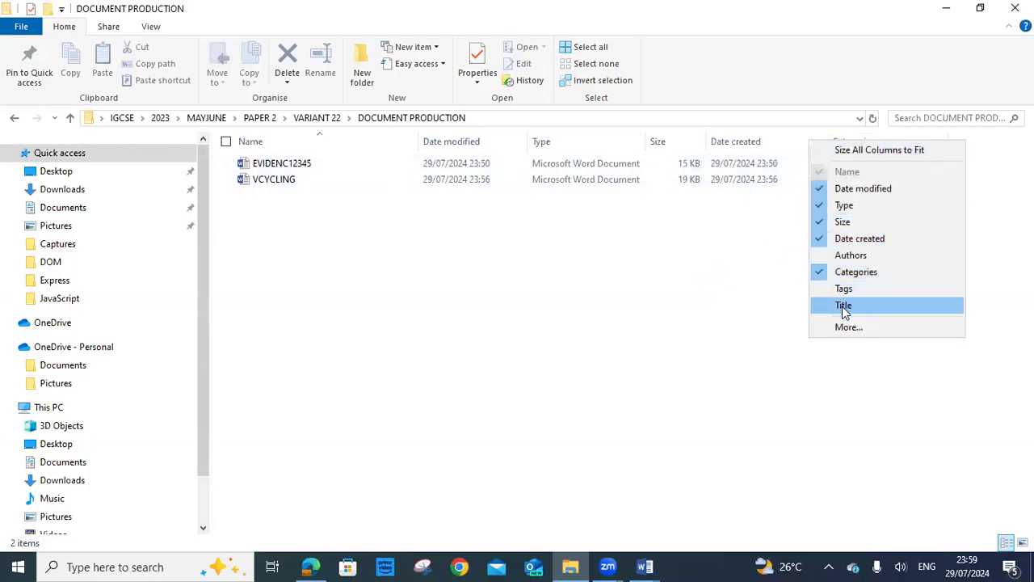
pyautogui.click(815, 272)
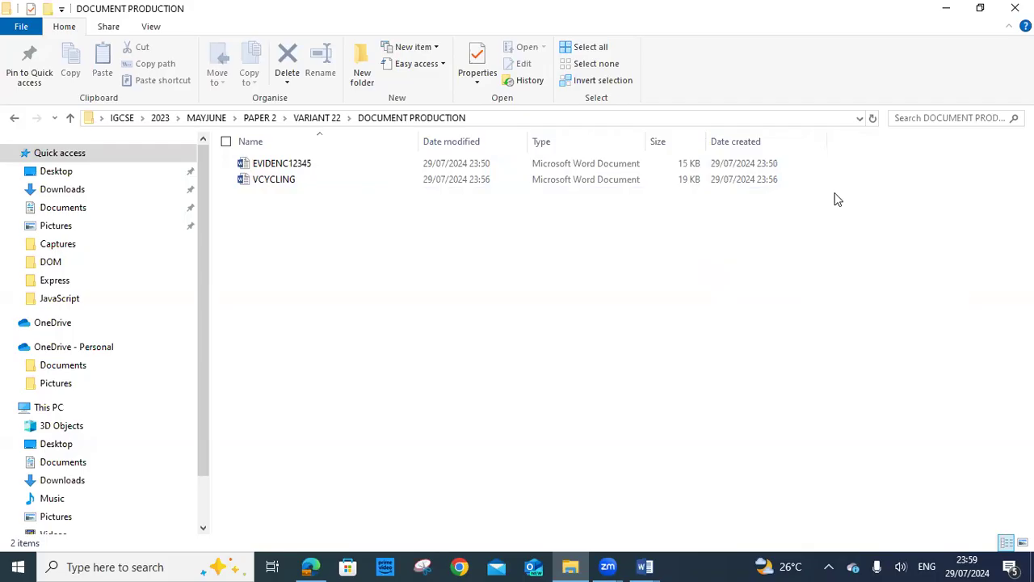
# Remove the Date created column and check the Type column's filter choices
pyautogui.rightClick(841, 150)
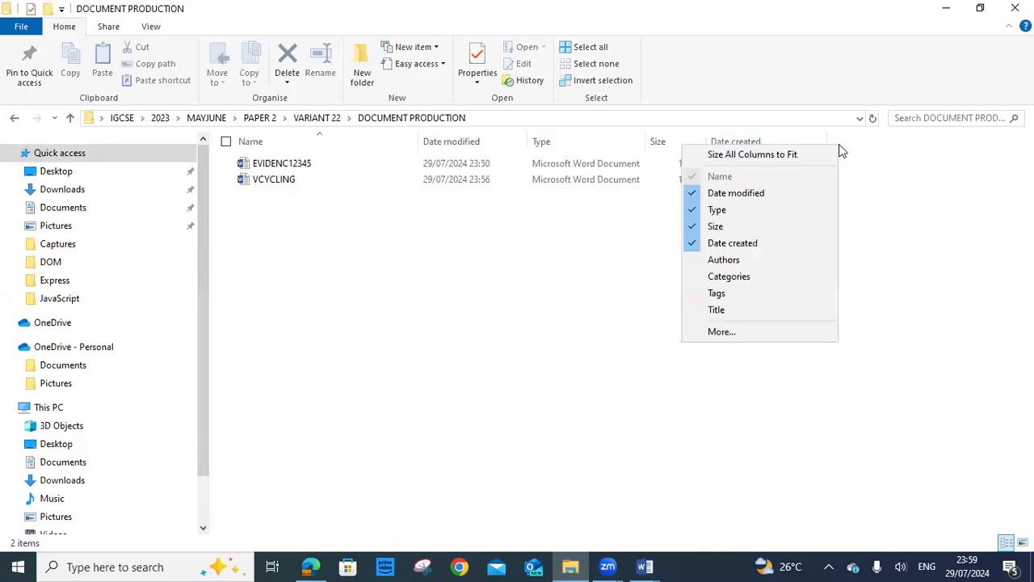
pyautogui.click(691, 246)
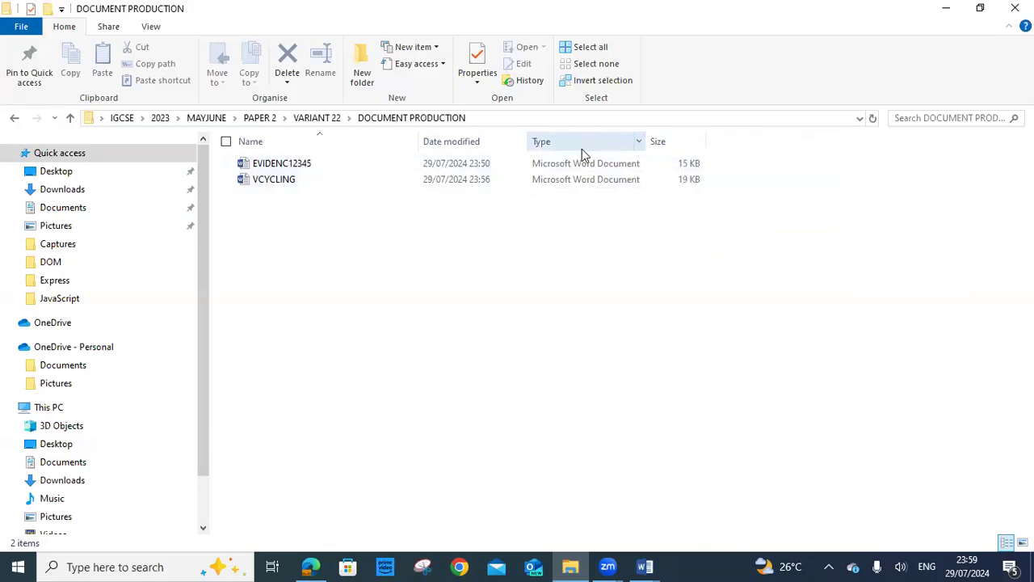
pyautogui.click(639, 146)
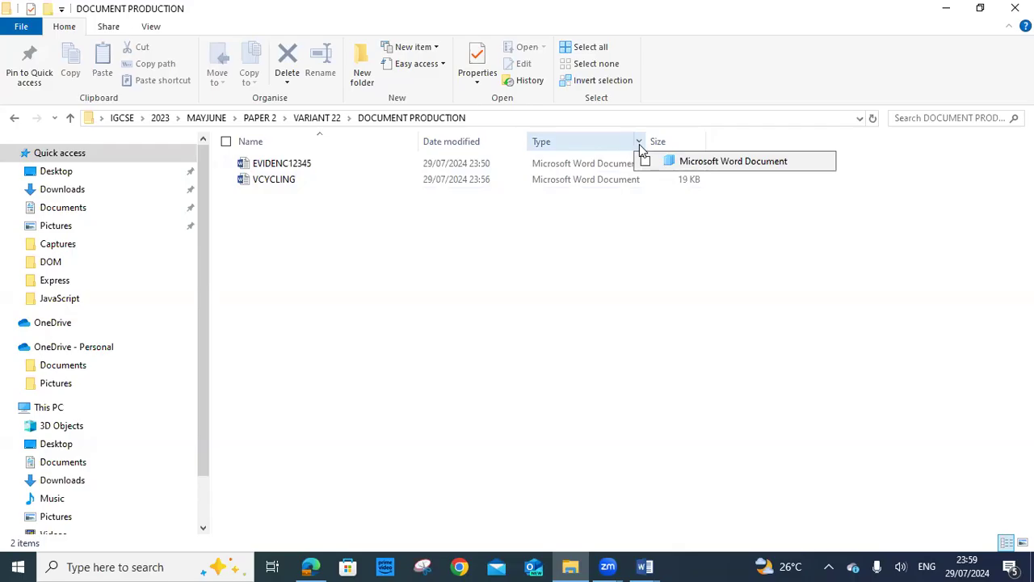
pyautogui.click(639, 145)
pyautogui.click(640, 146)
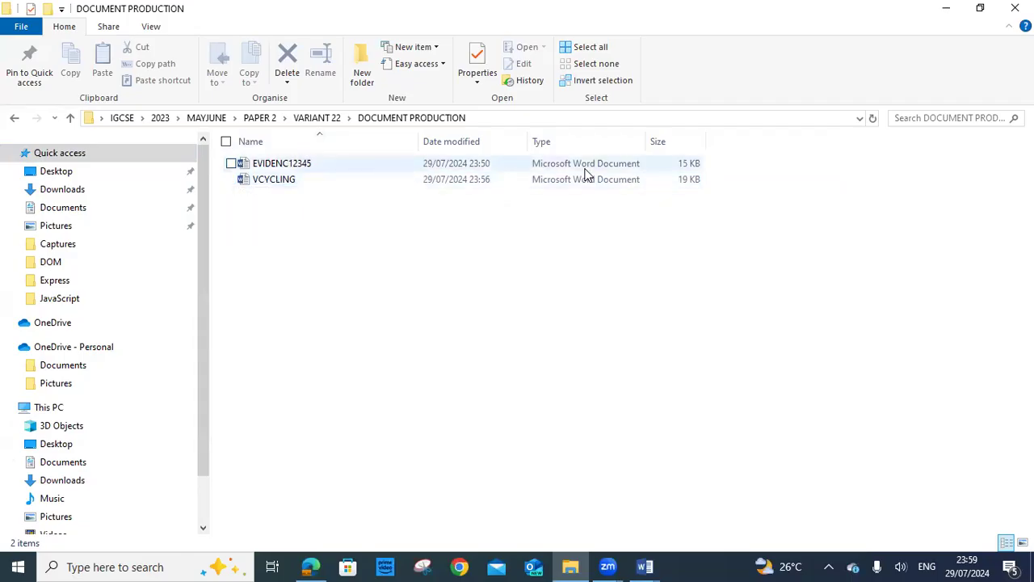
pyautogui.rightClick(725, 145)
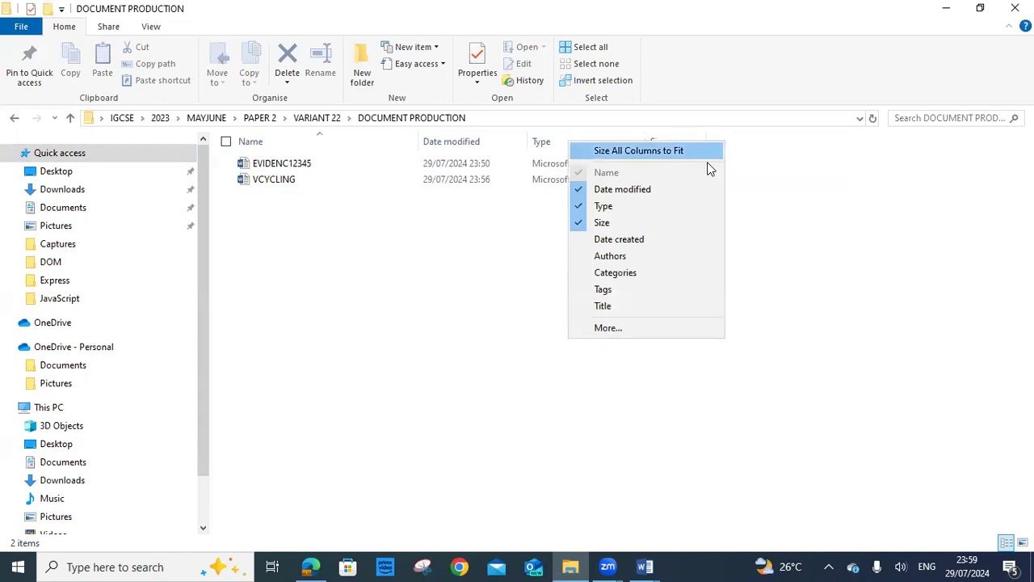
pyautogui.click(615, 329)
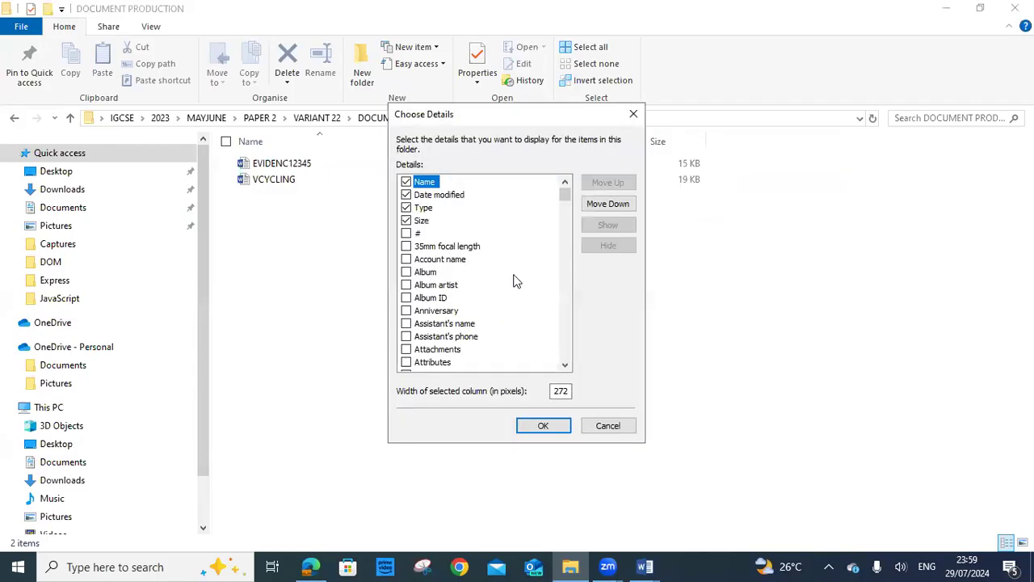
pyautogui.moveTo(564, 203); pyautogui.dragTo(566, 333)
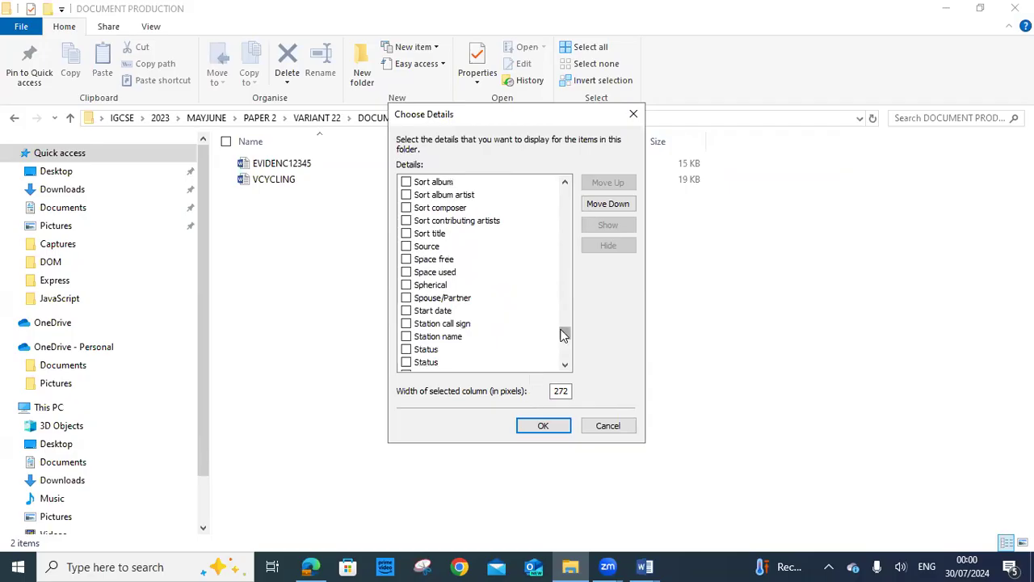
pyautogui.scroll(6, 563, 332)
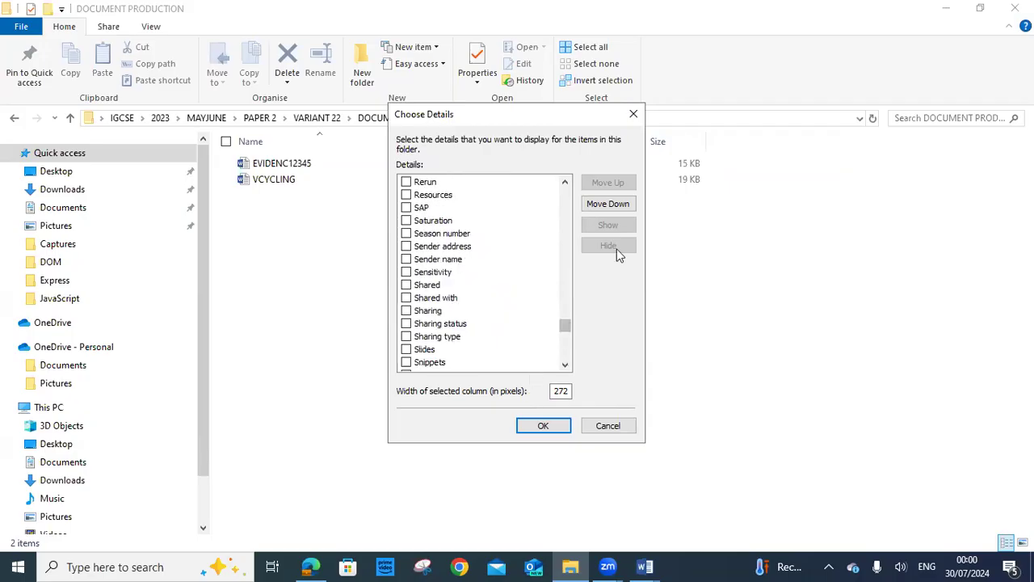
pyautogui.click(633, 114)
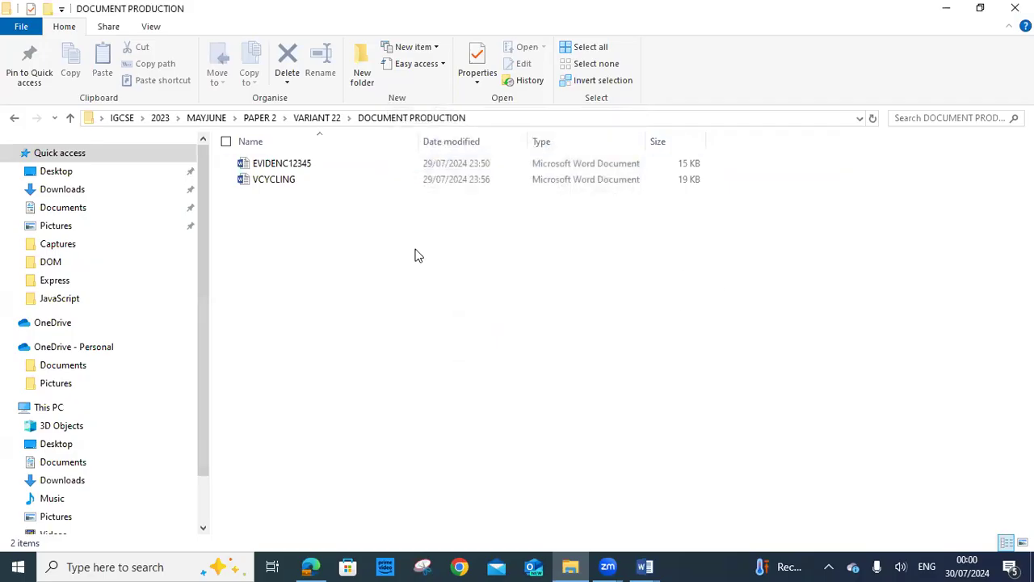
pyautogui.click(227, 143)
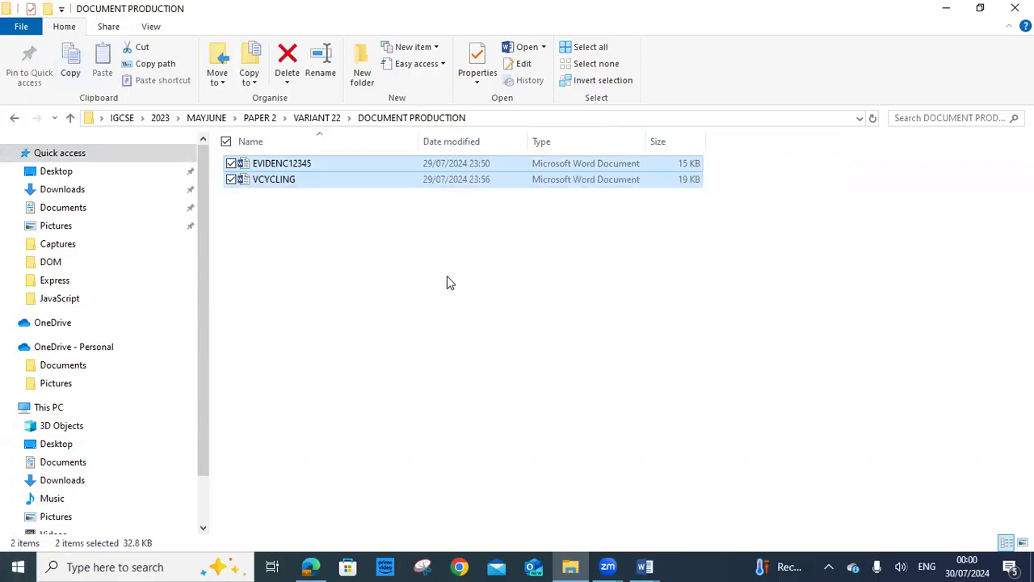
pyautogui.click(480, 331)
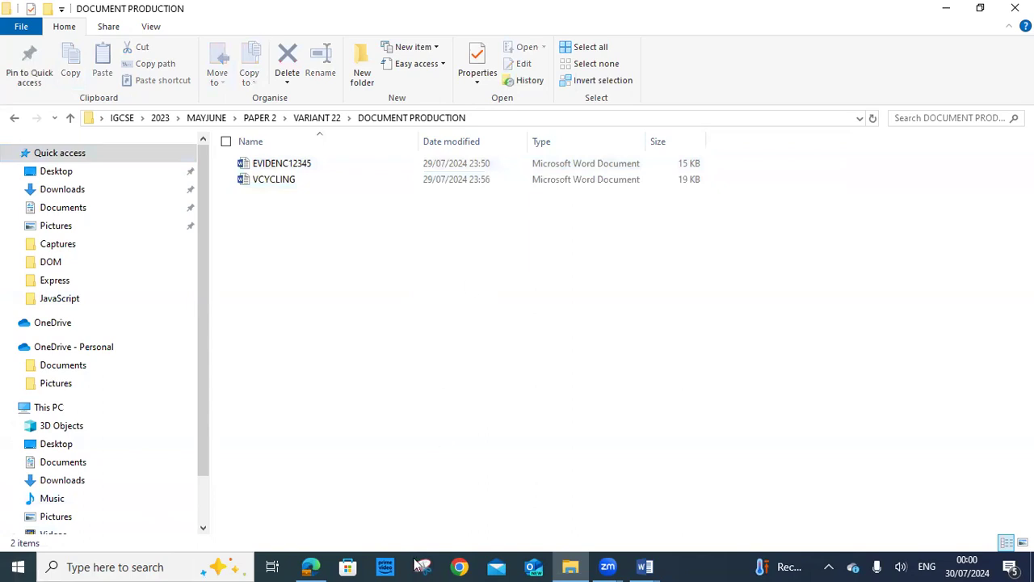
# Snip both Word file rows with their dates, types and sizes, then bring up Word's open documents
pyautogui.click(662, 84)
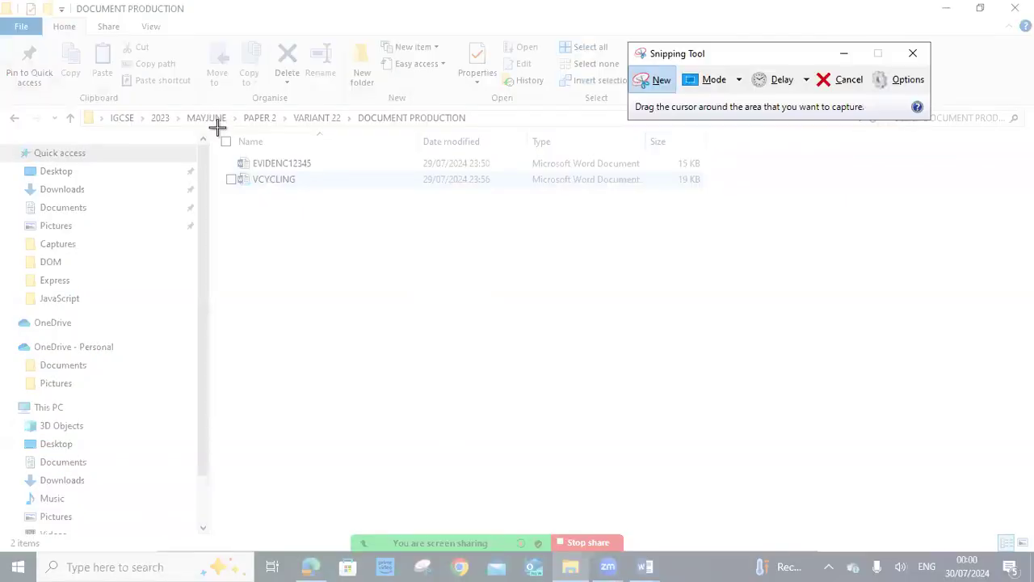
pyautogui.moveTo(218, 131); pyautogui.dragTo(720, 199)
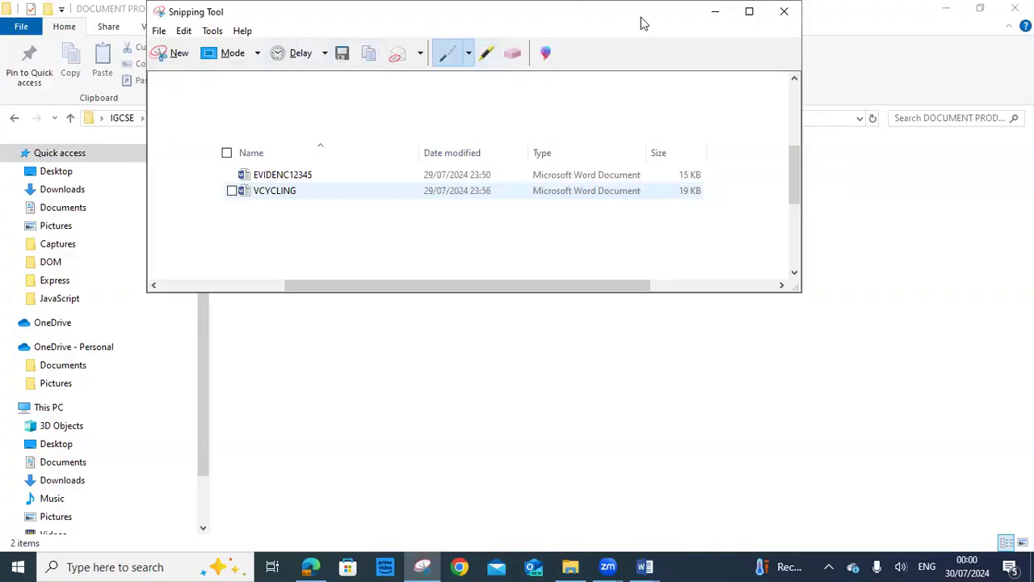
pyautogui.click(712, 15)
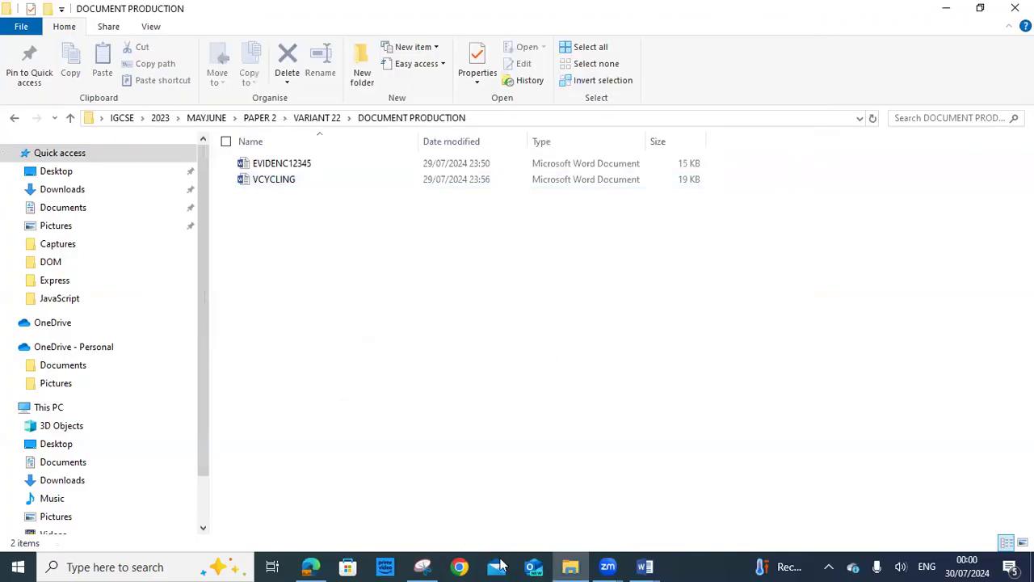
pyautogui.click(643, 566)
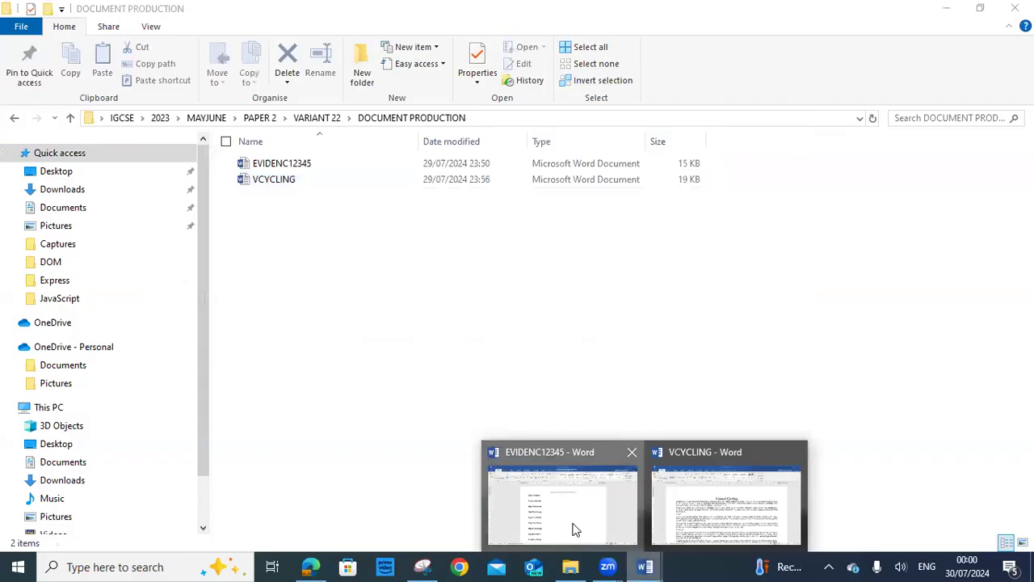
# Paste the file-list screenshot under Step 1 evidence and resize it with its handles
pyautogui.rightClick(309, 225)
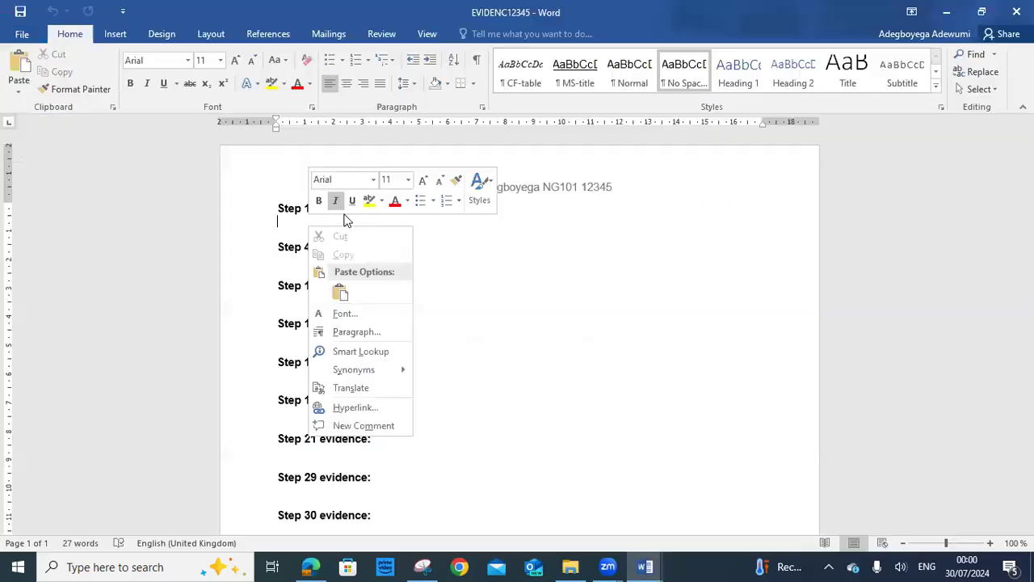
pyautogui.click(341, 291)
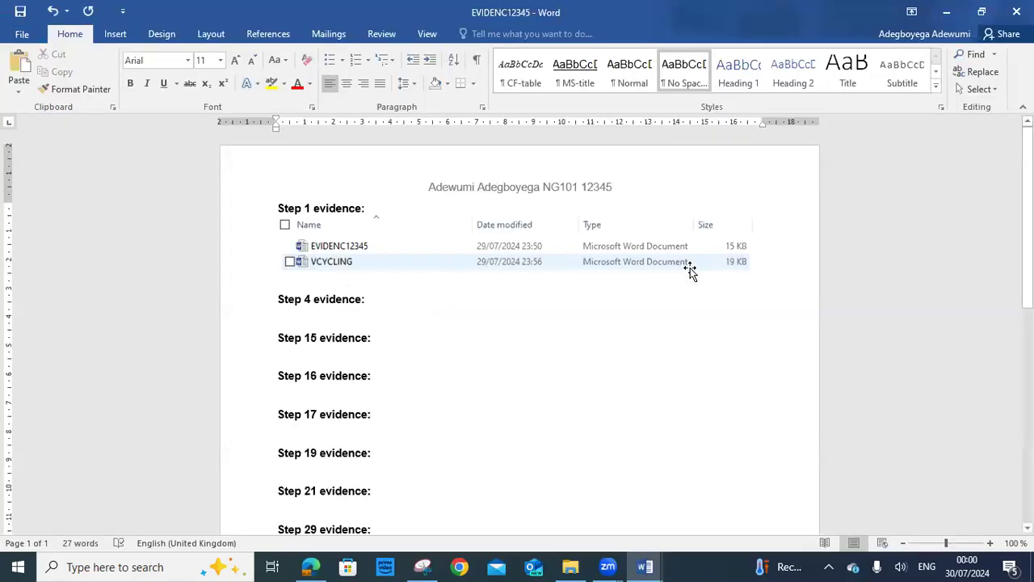
pyautogui.click(323, 263)
pyautogui.moveTo(522, 282); pyautogui.dragTo(522, 290)
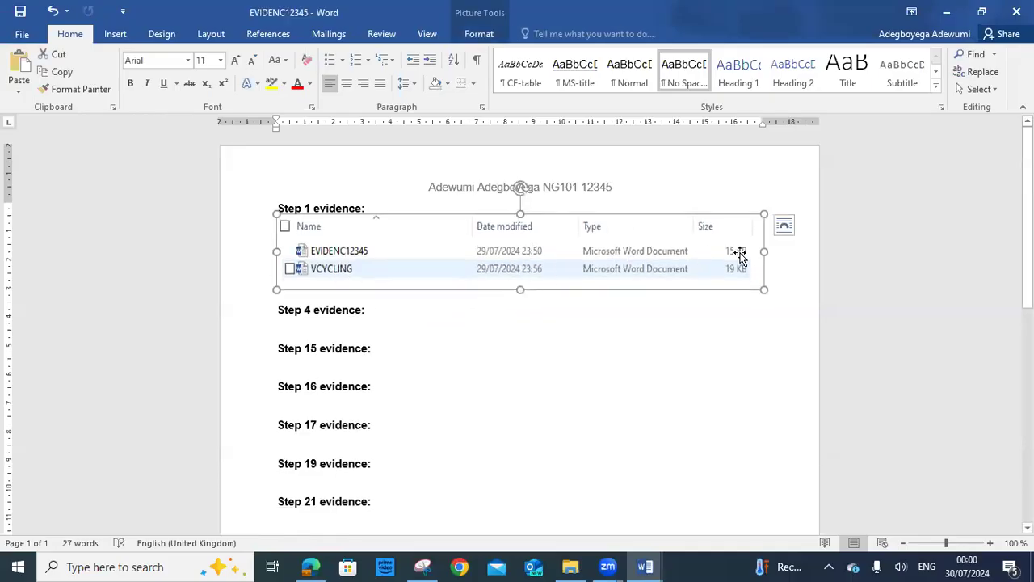
pyautogui.moveTo(763, 252); pyautogui.dragTo(780, 251)
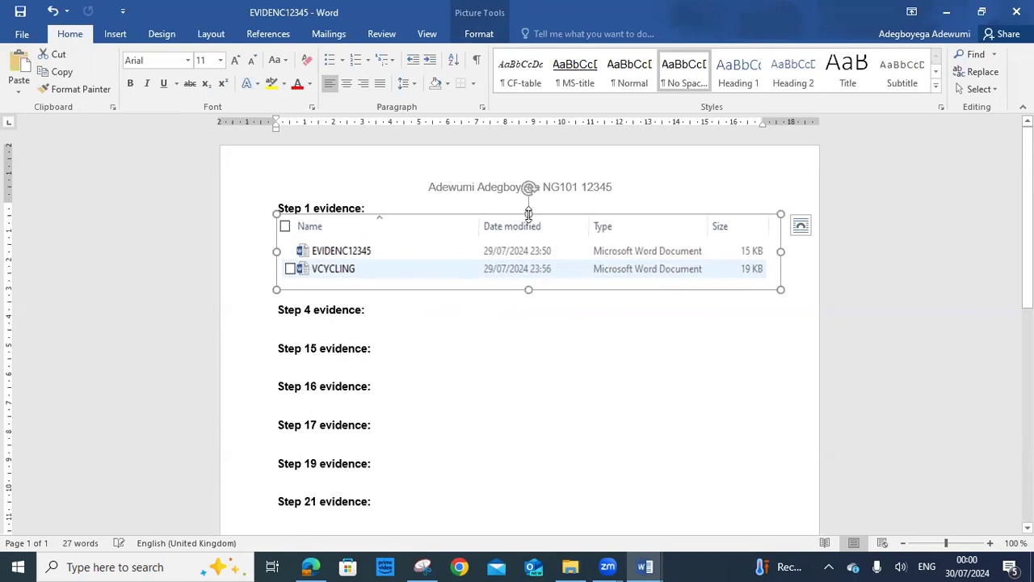
pyautogui.moveTo(528, 213); pyautogui.dragTo(528, 221)
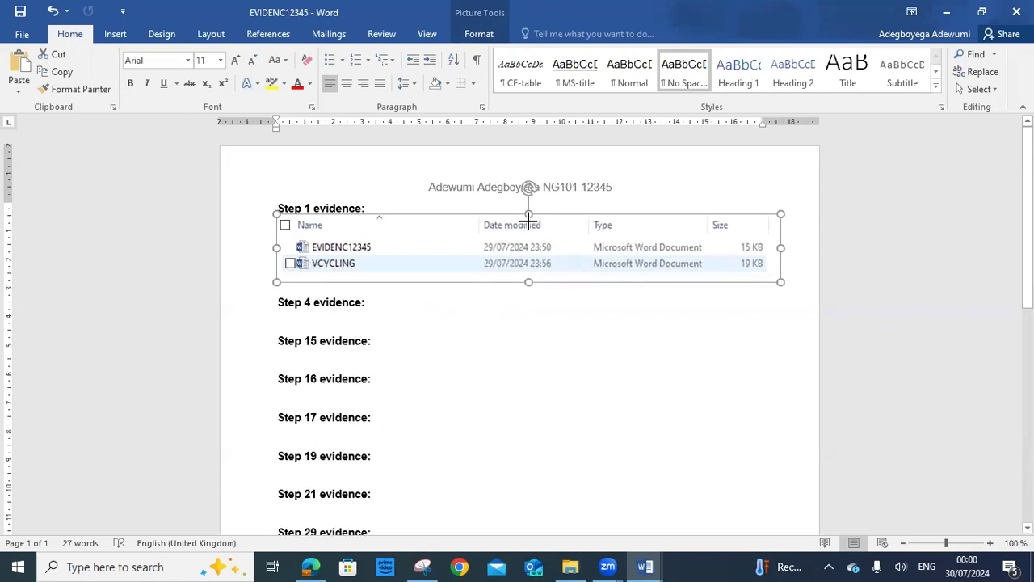
pyautogui.click(525, 349)
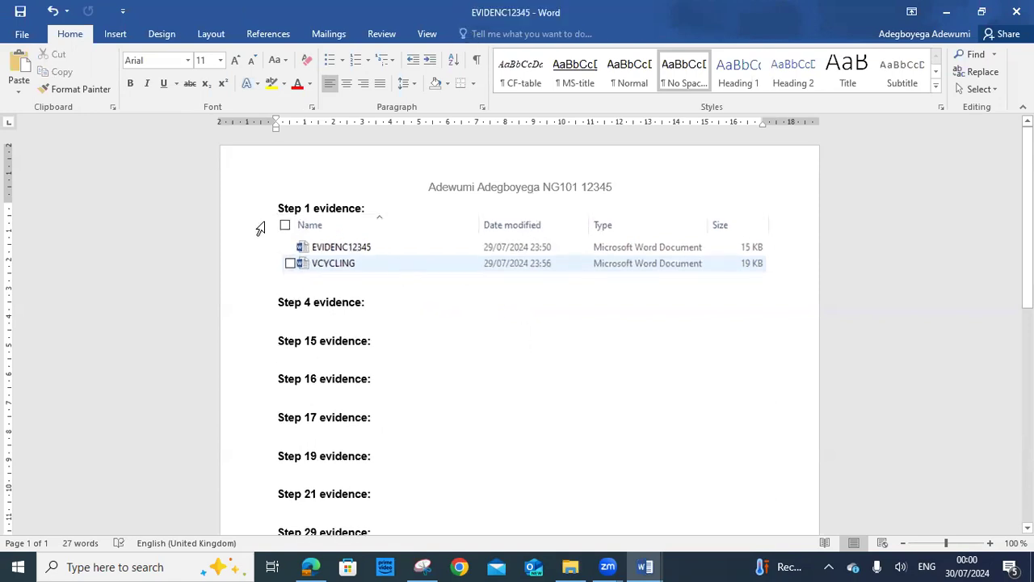
# Crop the checkbox strip off the screenshot's left edge, leaving it 16.99 cm wide
pyautogui.click(284, 205)
pyautogui.click(340, 242)
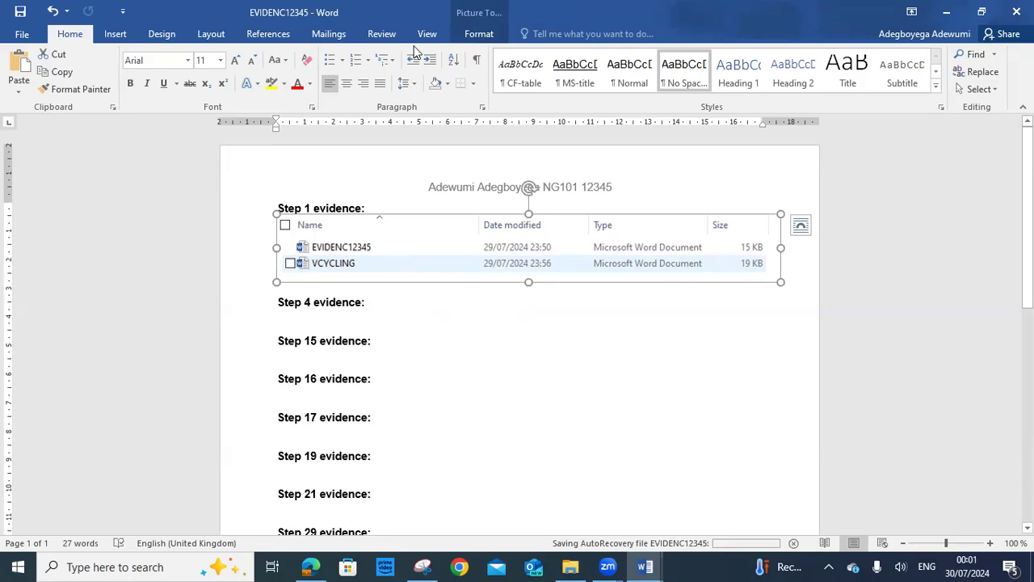
pyautogui.click(478, 35)
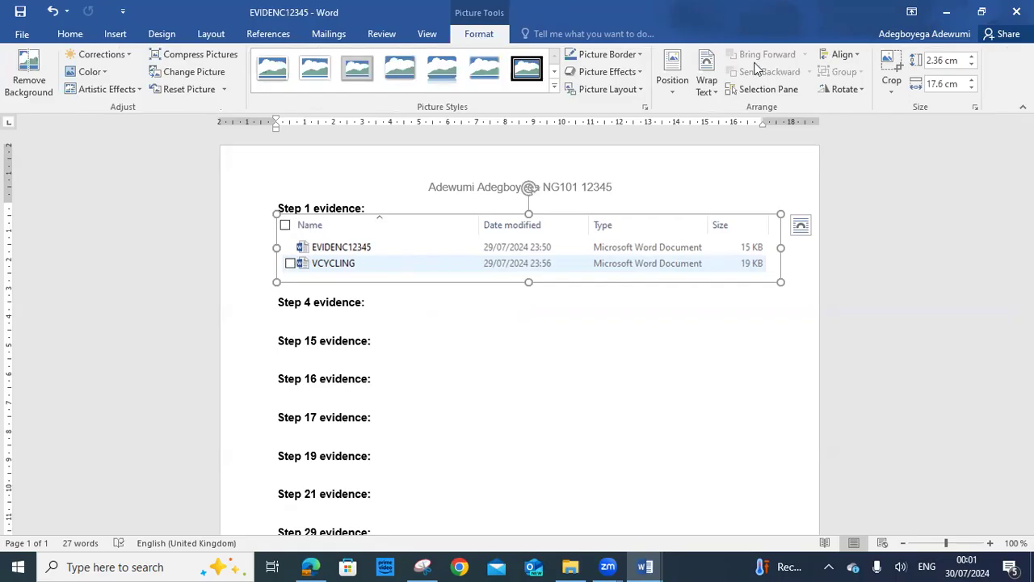
pyautogui.click(889, 83)
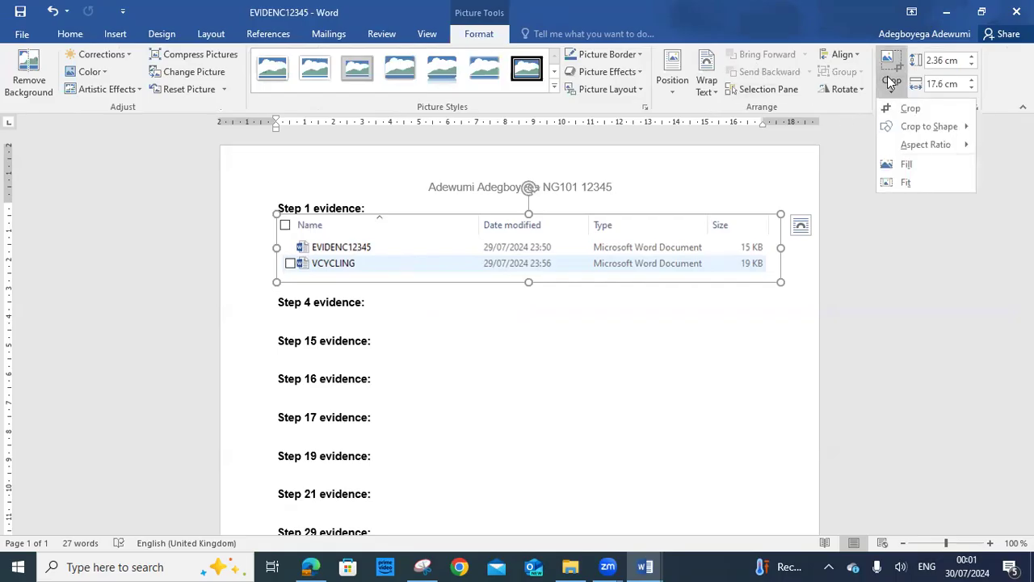
pyautogui.click(897, 107)
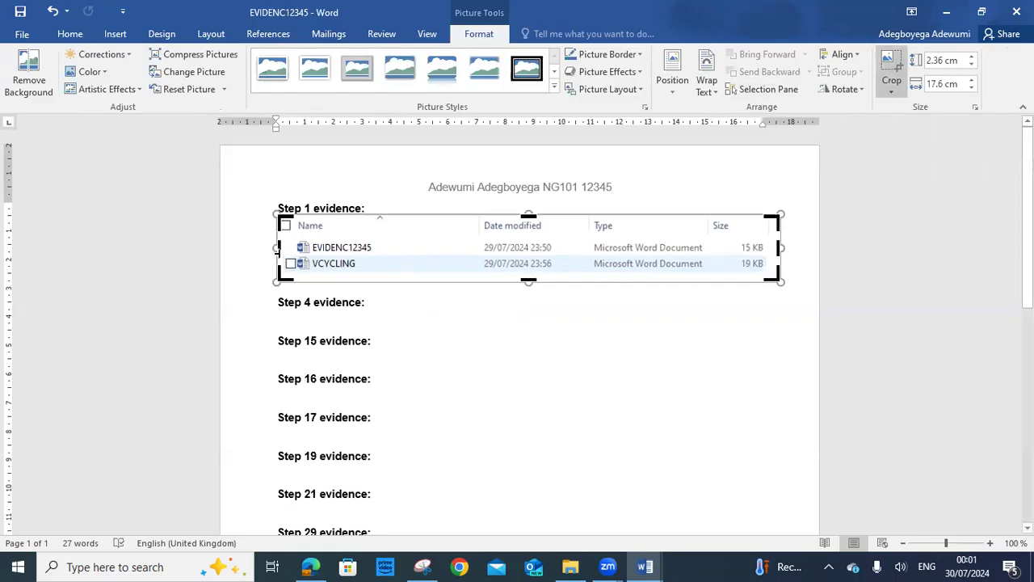
pyautogui.moveTo(278, 248); pyautogui.dragTo(294, 250)
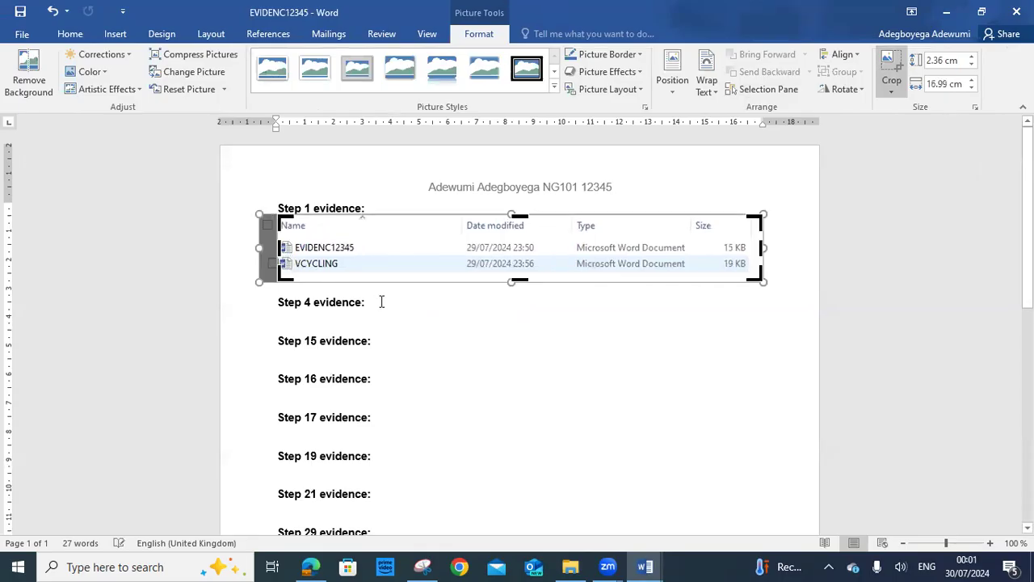
pyautogui.click(544, 362)
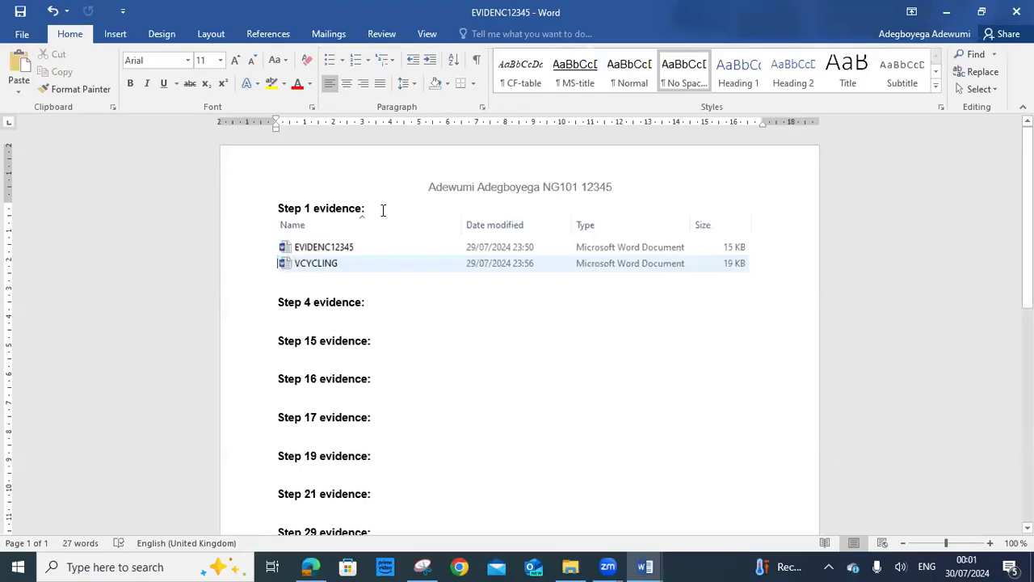
pyautogui.click(460, 258)
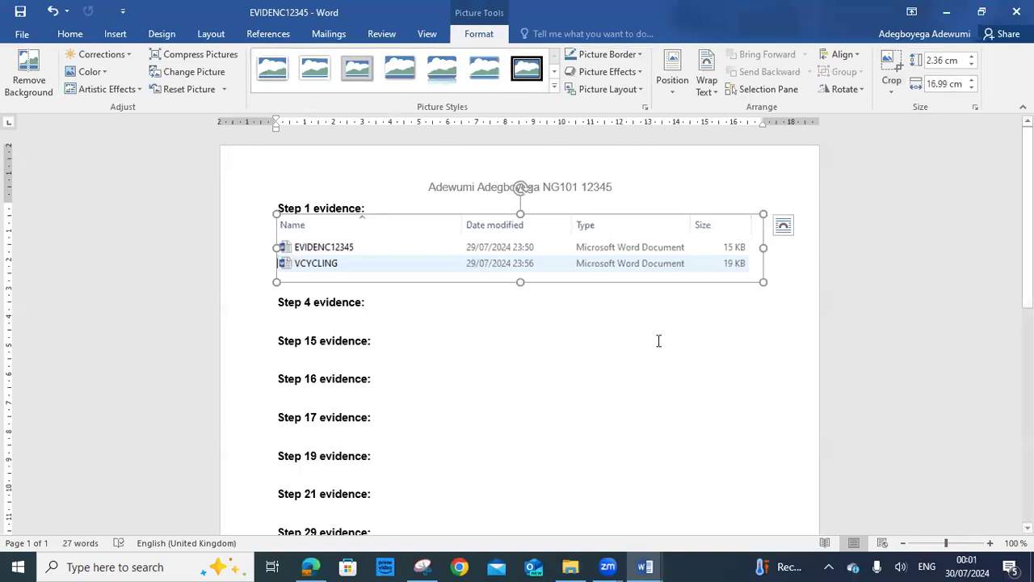
pyautogui.click(613, 314)
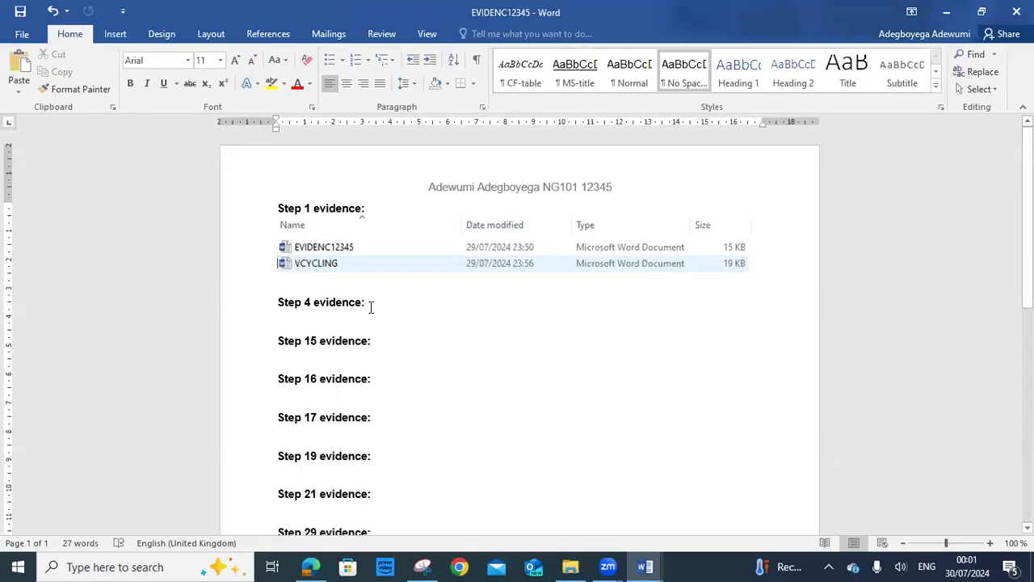
# Copy the words 'Report by:' from question 2 of the exam PDF
pyautogui.hotkey('alt', 'Tab')
pyautogui.scroll(-3, 653, 371)
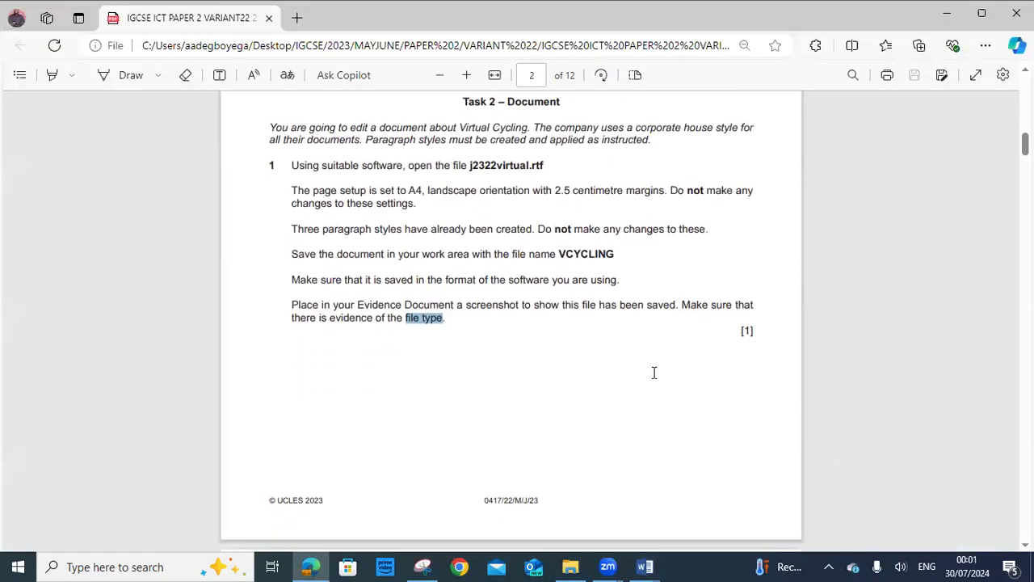
pyautogui.scroll(-5, 654, 372)
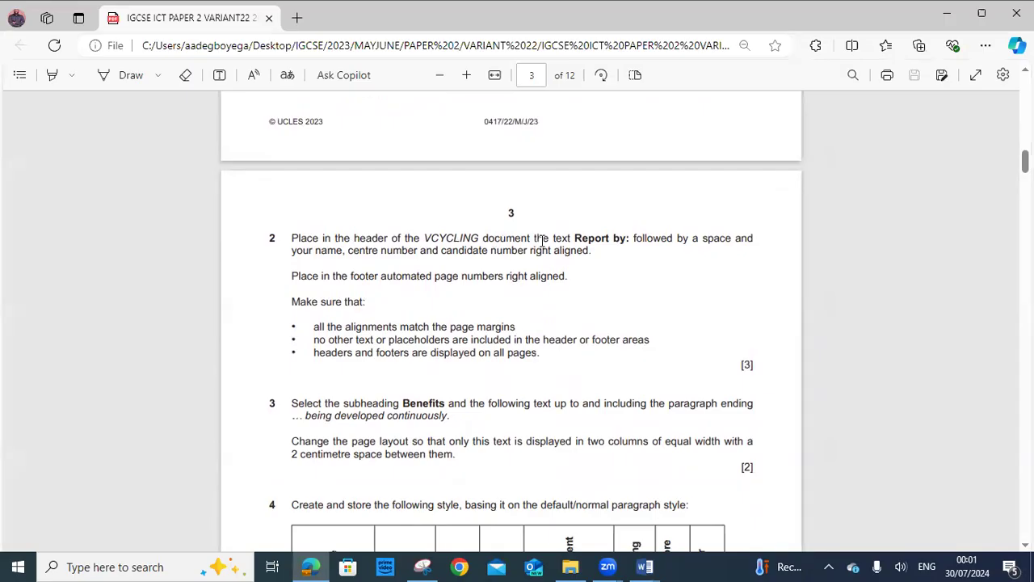
pyautogui.moveTo(575, 239); pyautogui.dragTo(629, 234)
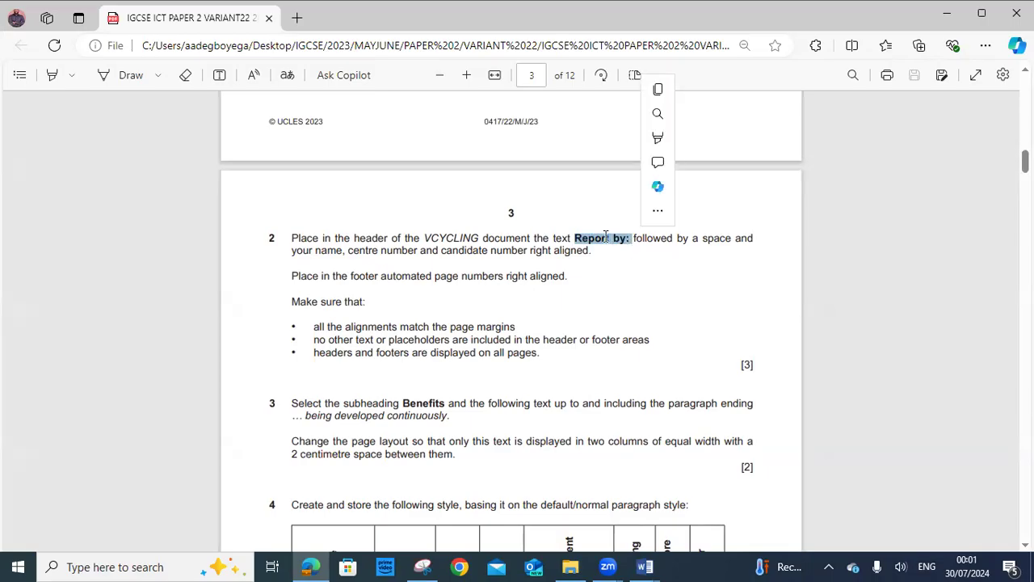
pyautogui.rightClick(608, 243)
pyautogui.click(651, 308)
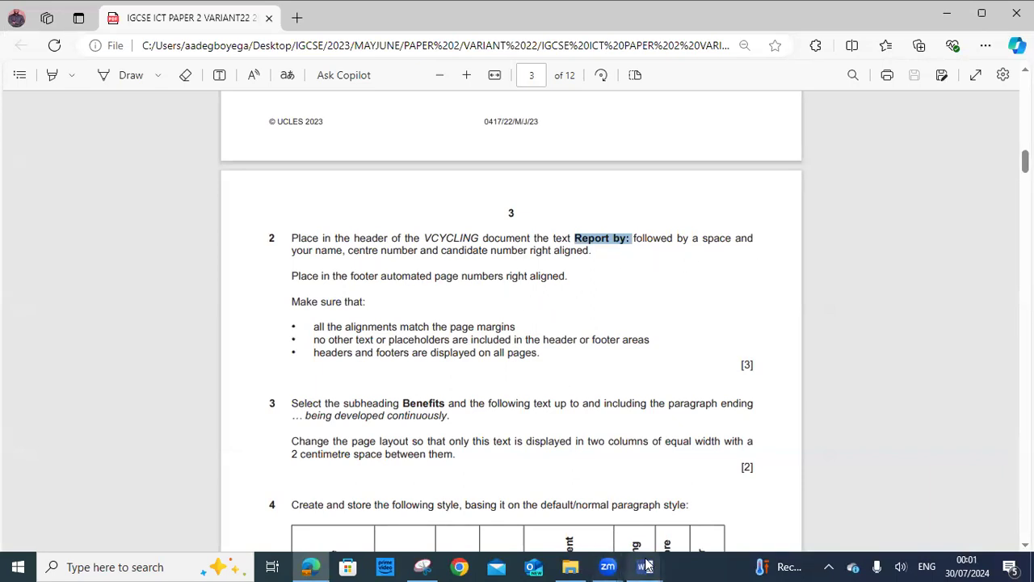
# Insert a Blank (Three Columns) header into the VCYCLING document
pyautogui.moveTo(645, 567)
pyautogui.click(748, 517)
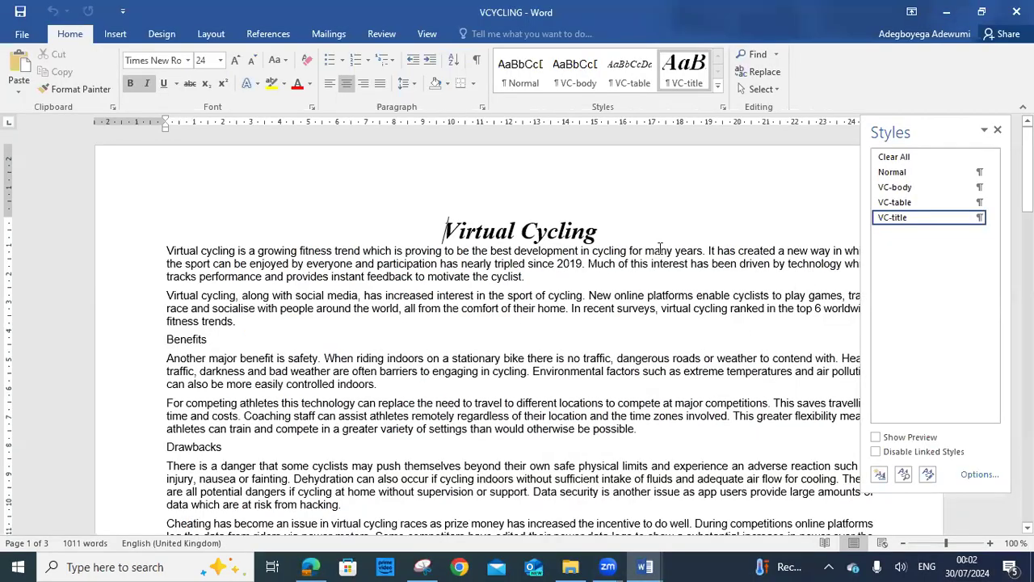
pyautogui.click(107, 37)
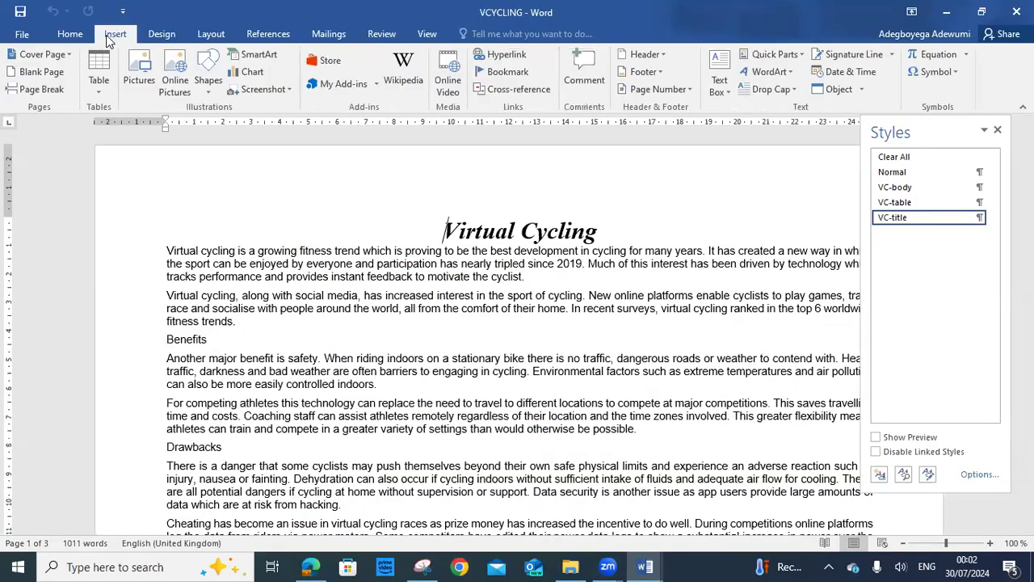
pyautogui.click(646, 55)
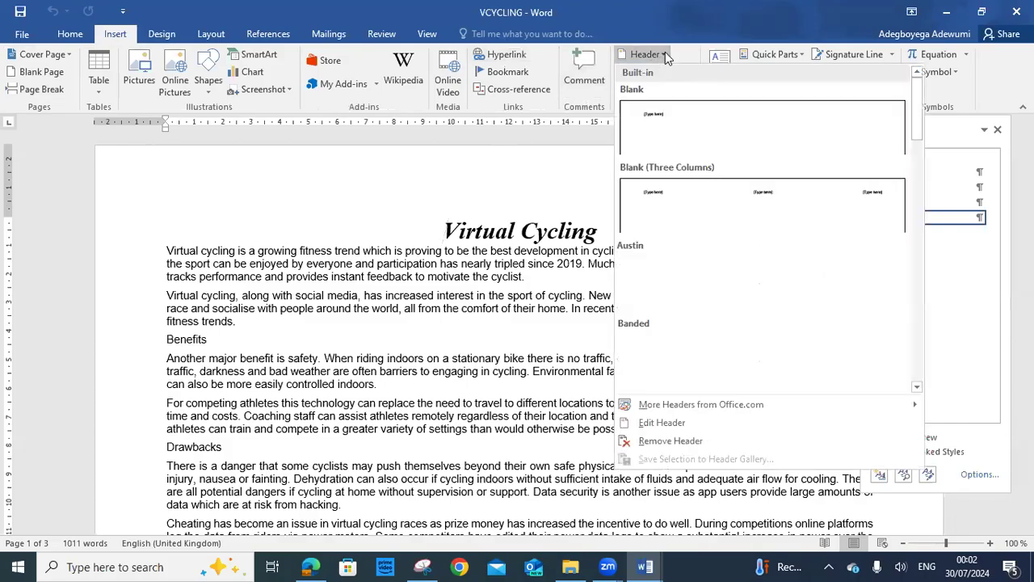
pyautogui.click(714, 194)
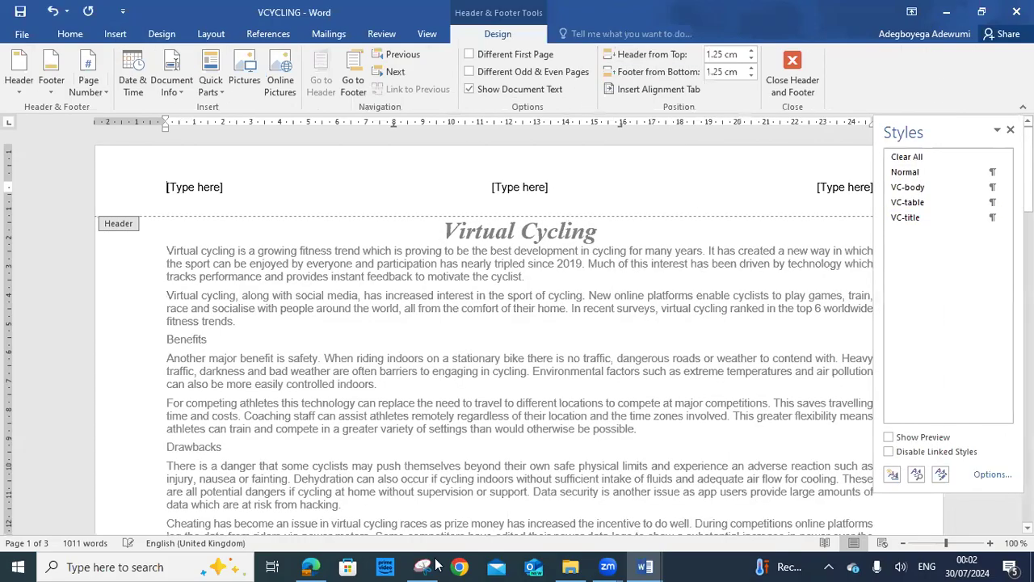
# After rereading the task, move the Styles pane off the header and select the right placeholder
pyautogui.click(310, 567)
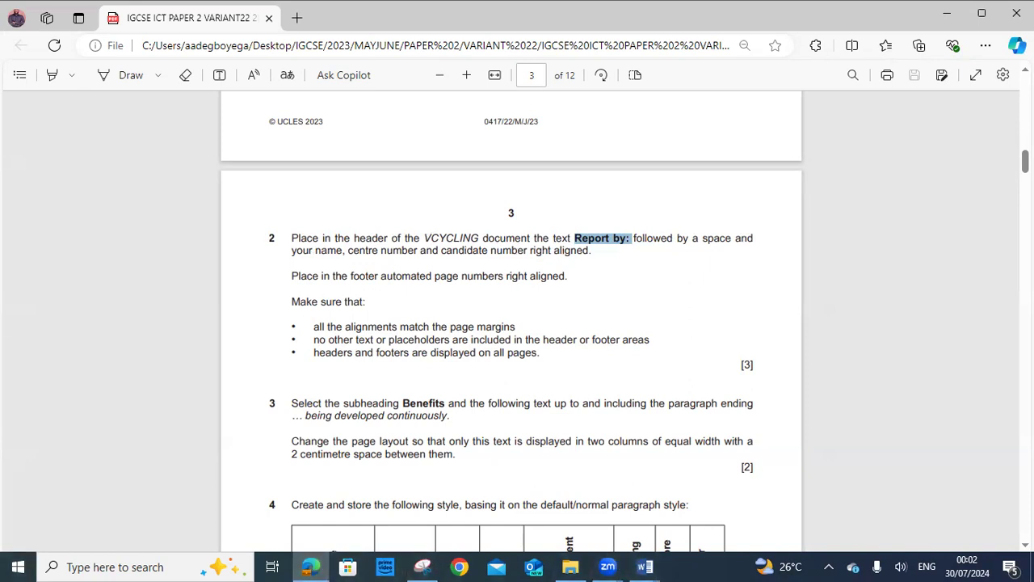
pyautogui.click(645, 566)
pyautogui.click(710, 507)
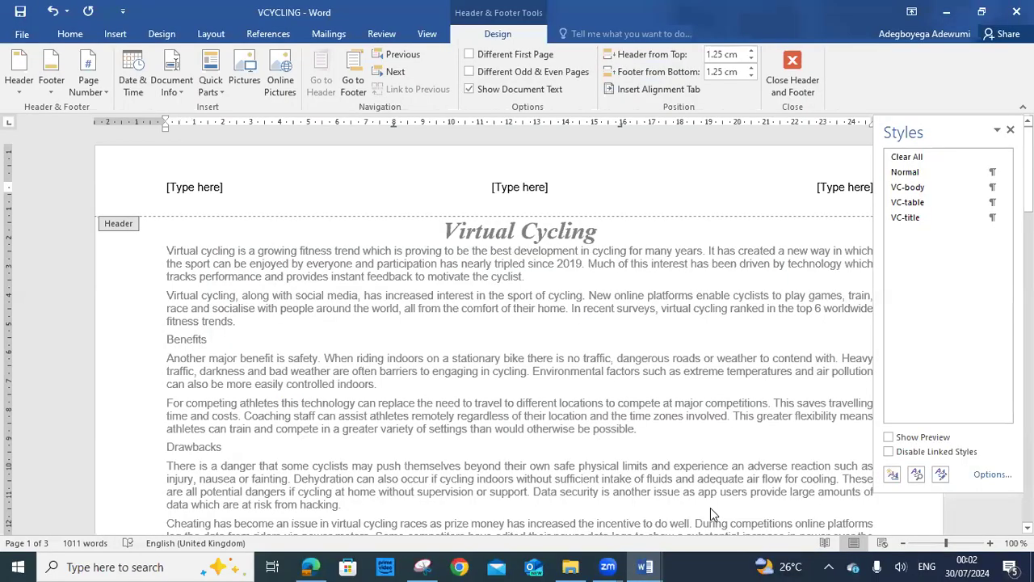
pyautogui.moveTo(902, 132); pyautogui.dragTo(631, 361)
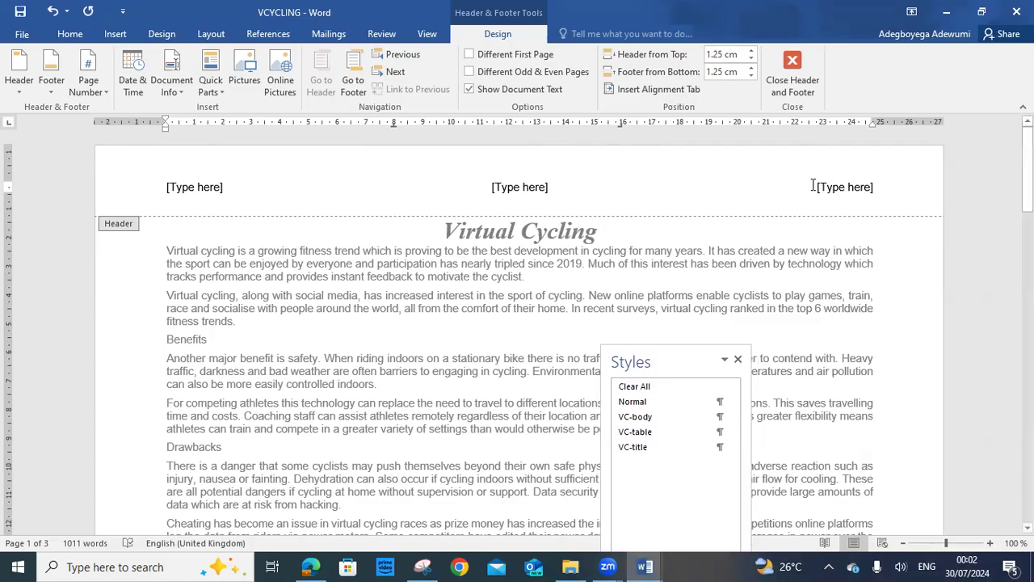
pyautogui.click(852, 191)
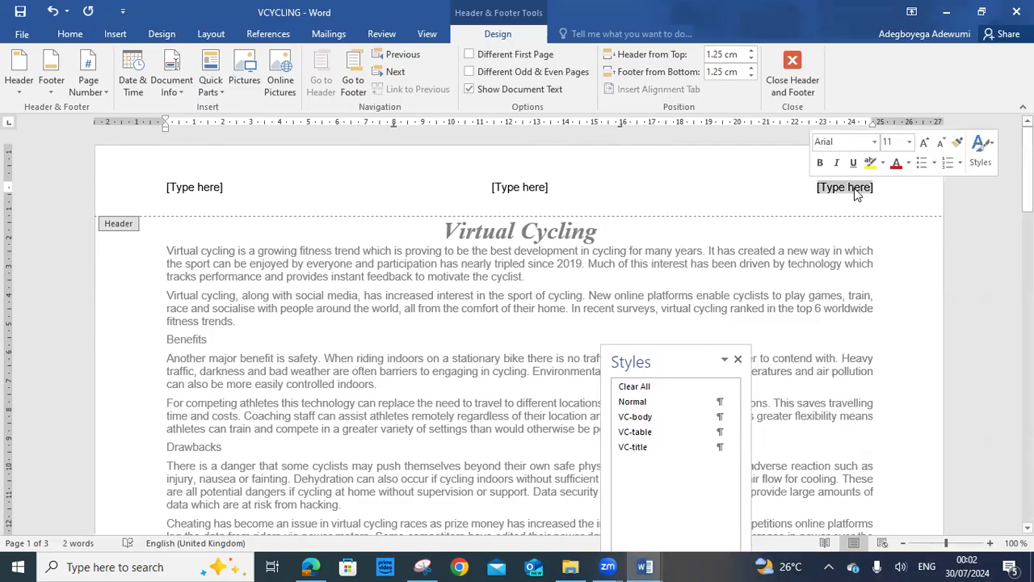
# Paste 'Report by:' as plain text in the right header placeholder and type the author's name after it
pyautogui.rightClick(855, 191)
pyautogui.click(929, 255)
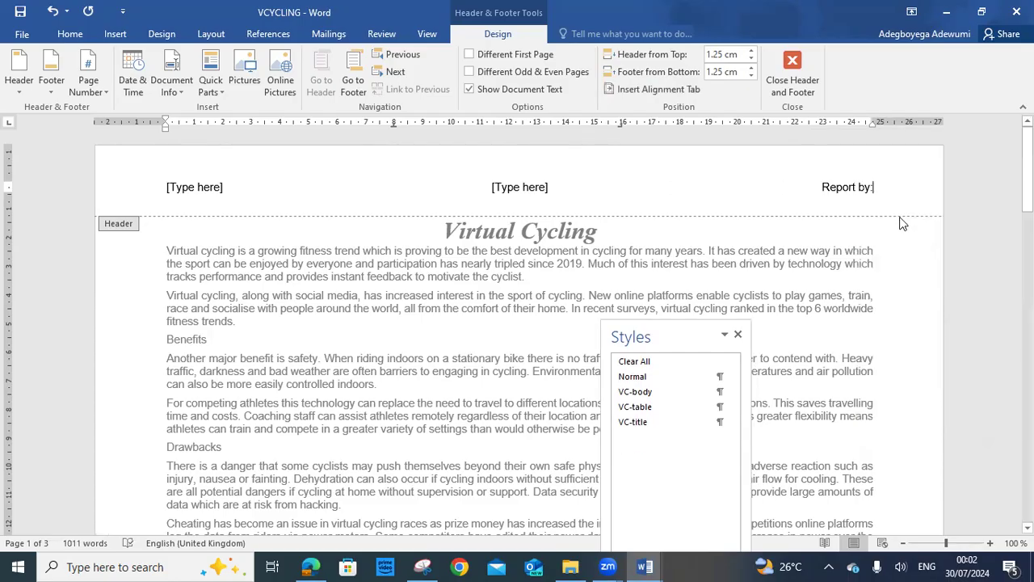
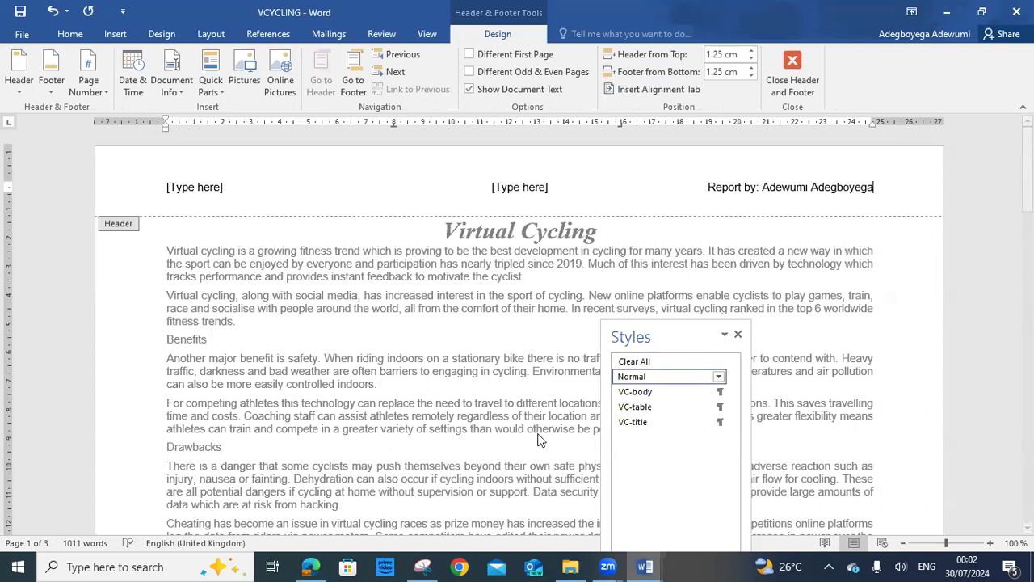
# Add the centre number and candidate number after the name, checking them against the exam paper
pyautogui.click(312, 566)
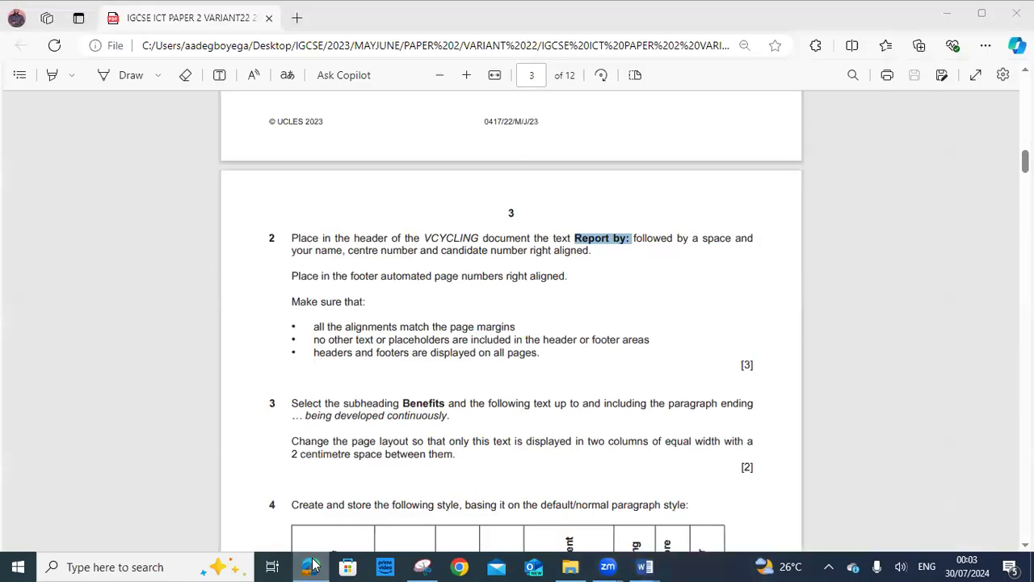
pyautogui.click(312, 566)
pyautogui.write('NG21')
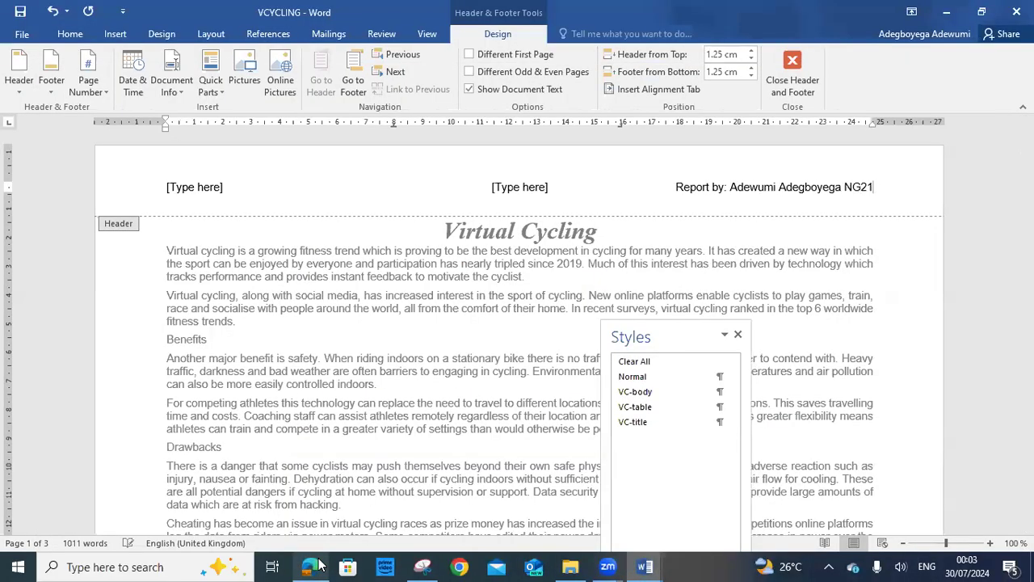
pyautogui.write('0')
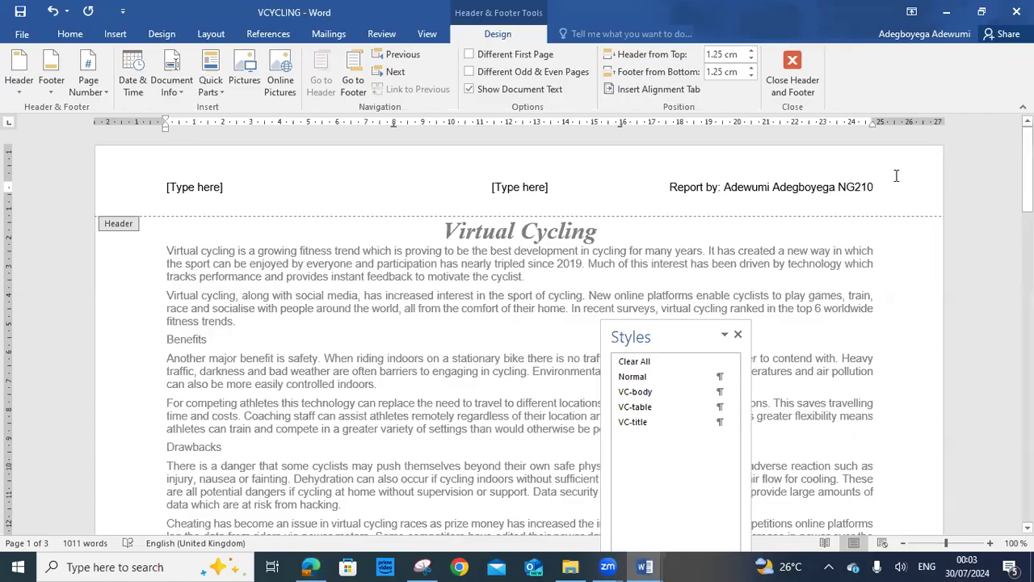
pyautogui.press('BackSpace')
pyautogui.press('BackSpace')
pyautogui.press('BackSpace')
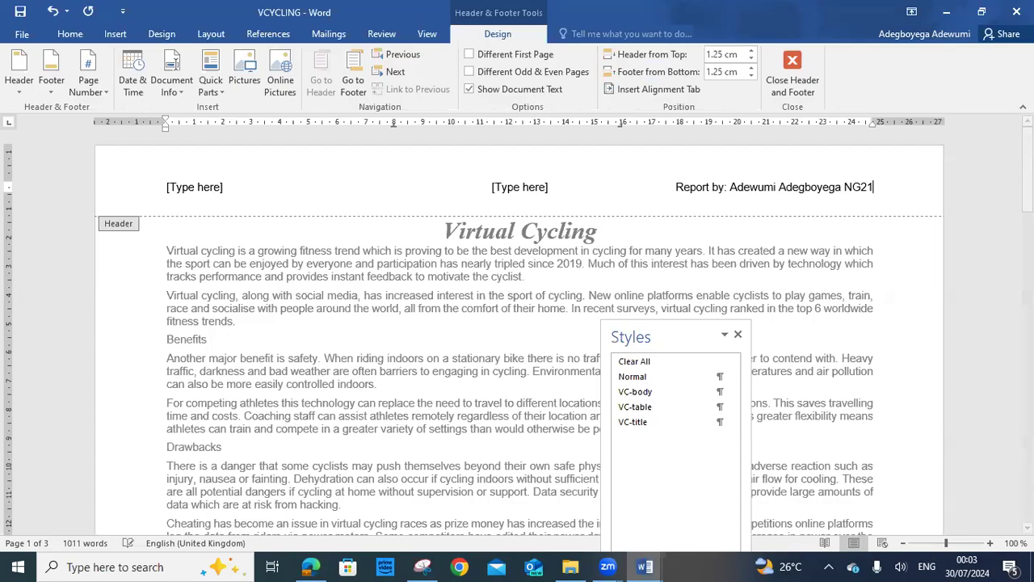
pyautogui.write('101')
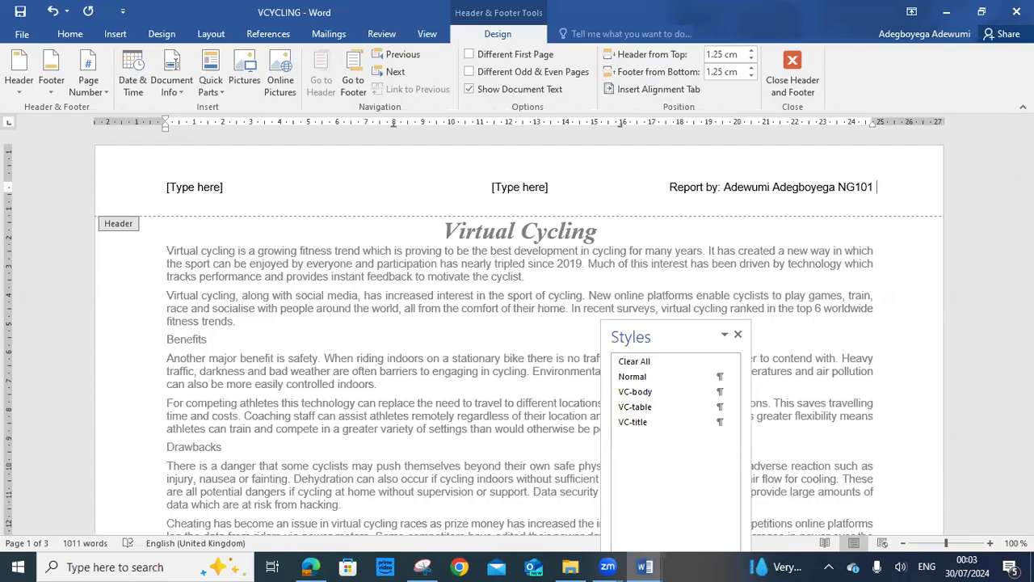
pyautogui.write(' 123456')
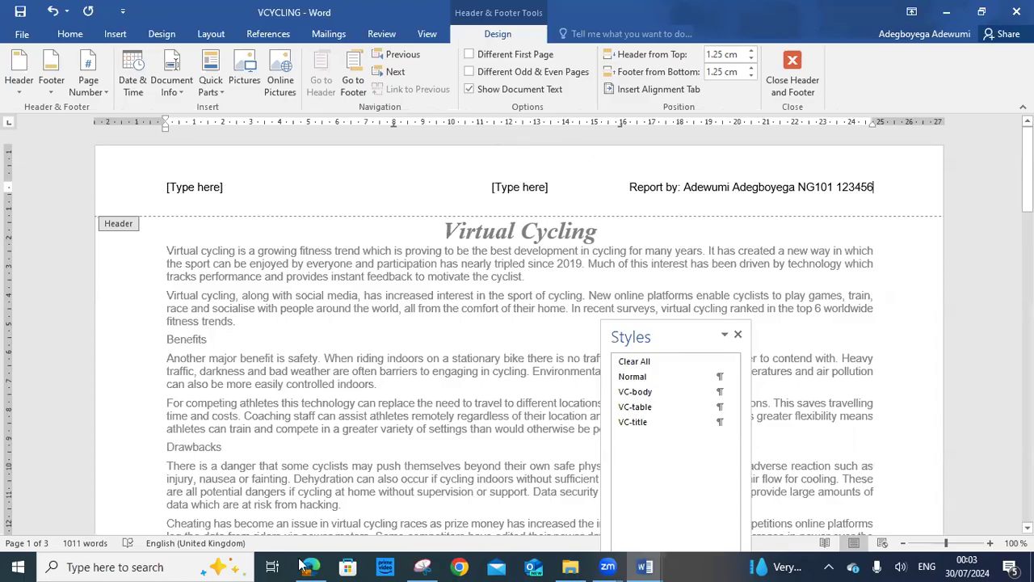
pyautogui.hotkey('alt', 'Tab')
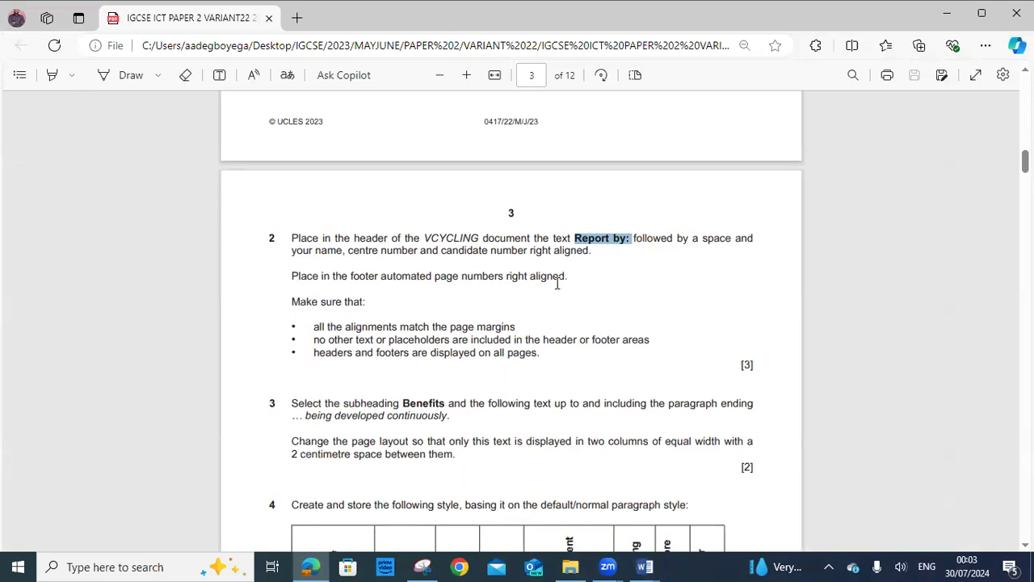
pyautogui.click(646, 567)
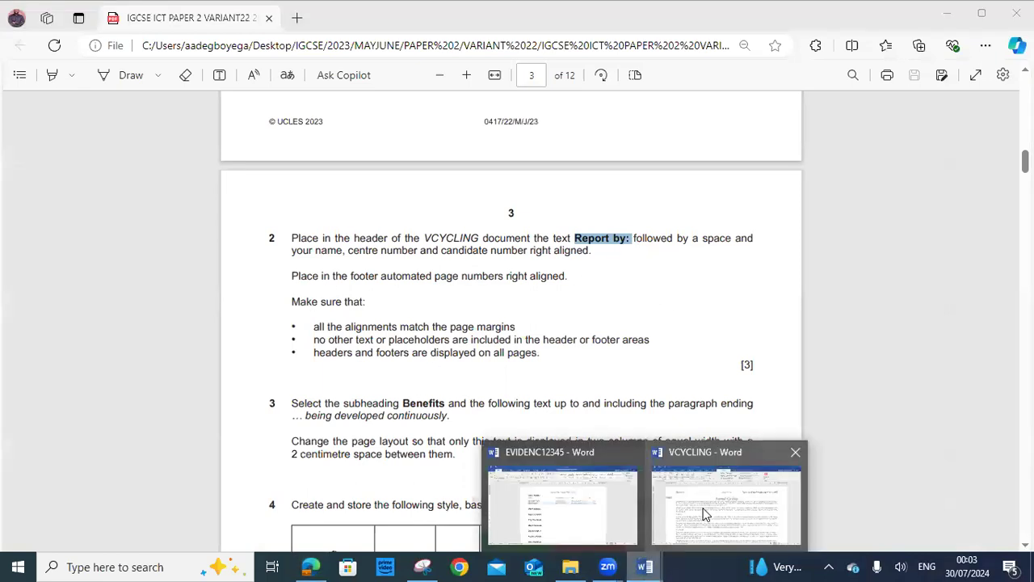
pyautogui.click(705, 513)
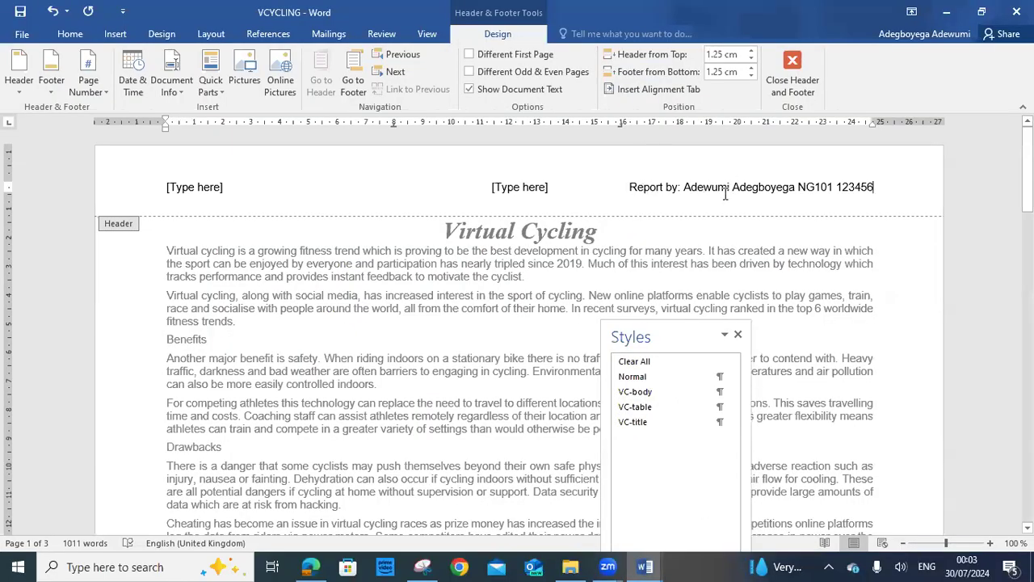
pyautogui.click(525, 188)
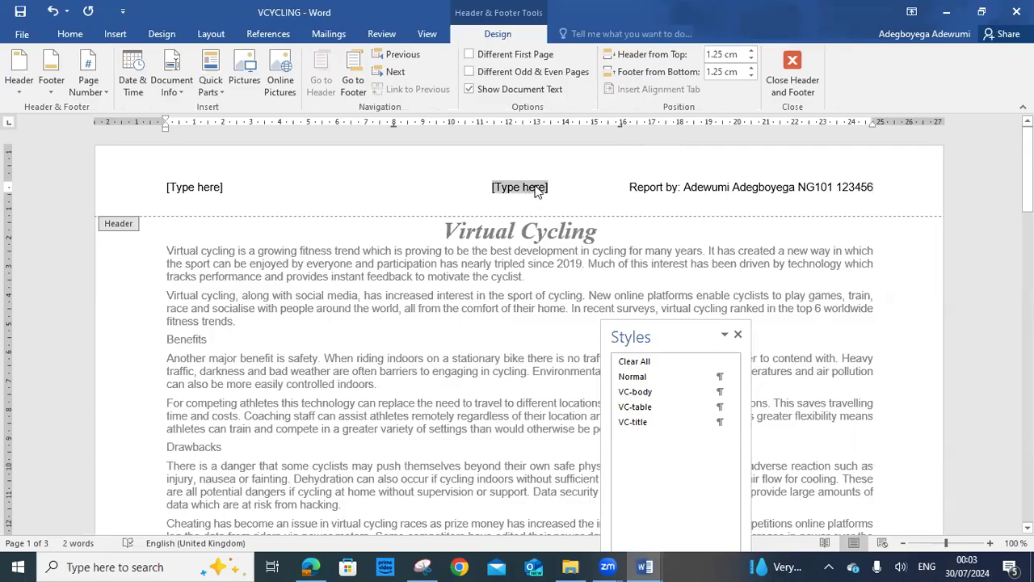
# Delete the centre and left header placeholders, close the header, and dock the Styles pane on the left
pyautogui.press('Delete')
pyautogui.click(178, 181)
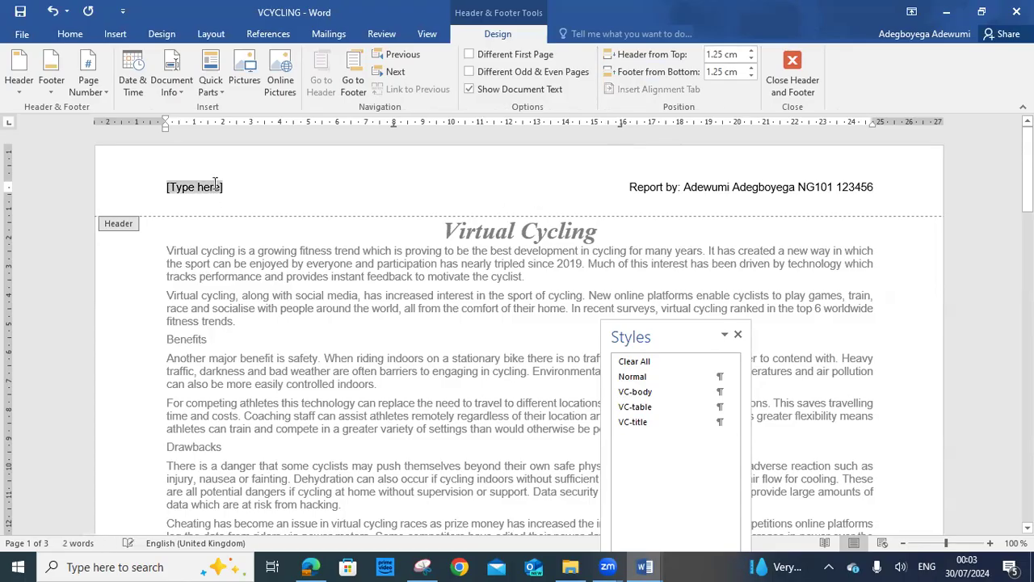
pyautogui.press('Delete')
pyautogui.click(790, 66)
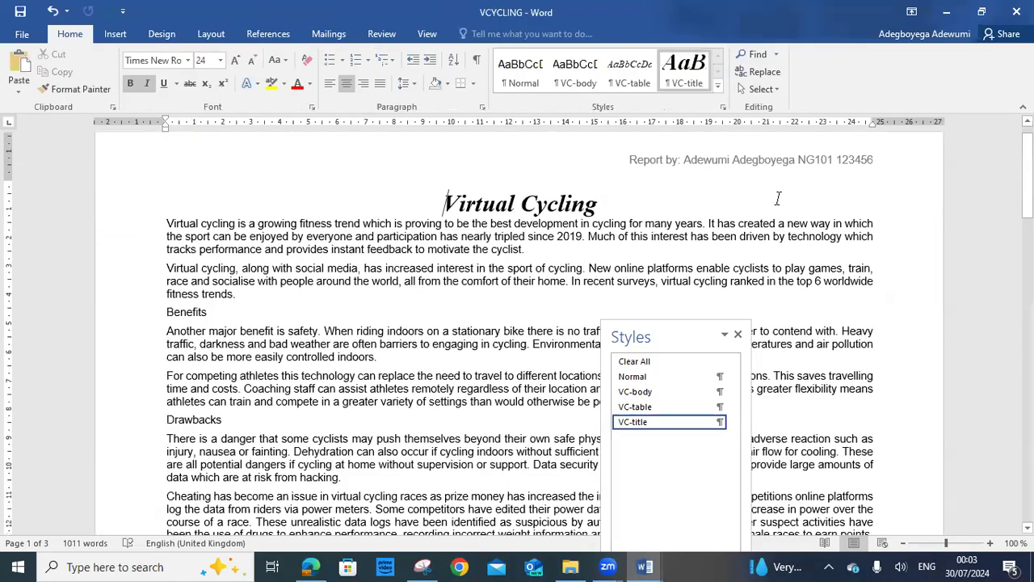
pyautogui.moveTo(664, 337); pyautogui.dragTo(49, 179)
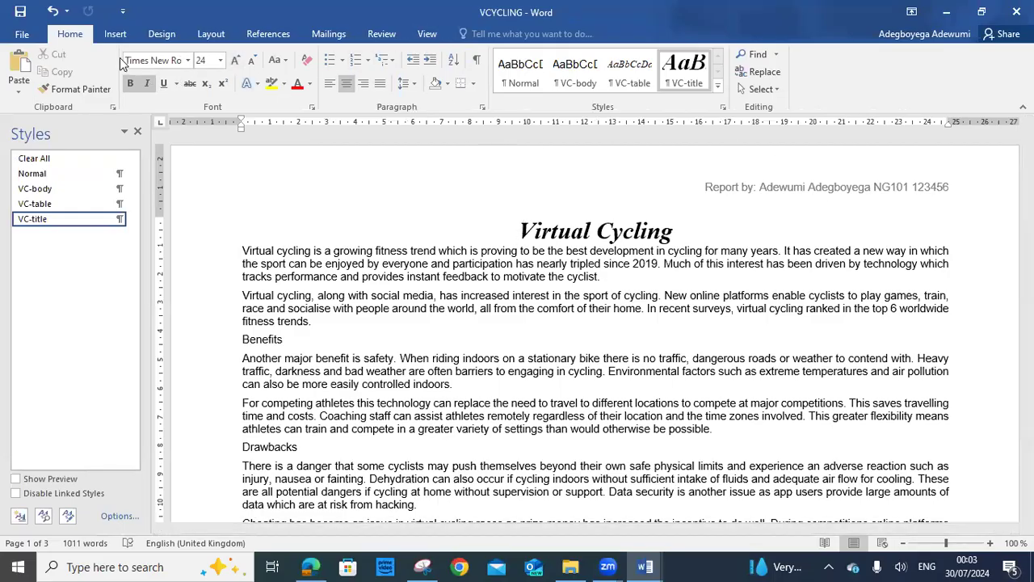
pyautogui.click(121, 36)
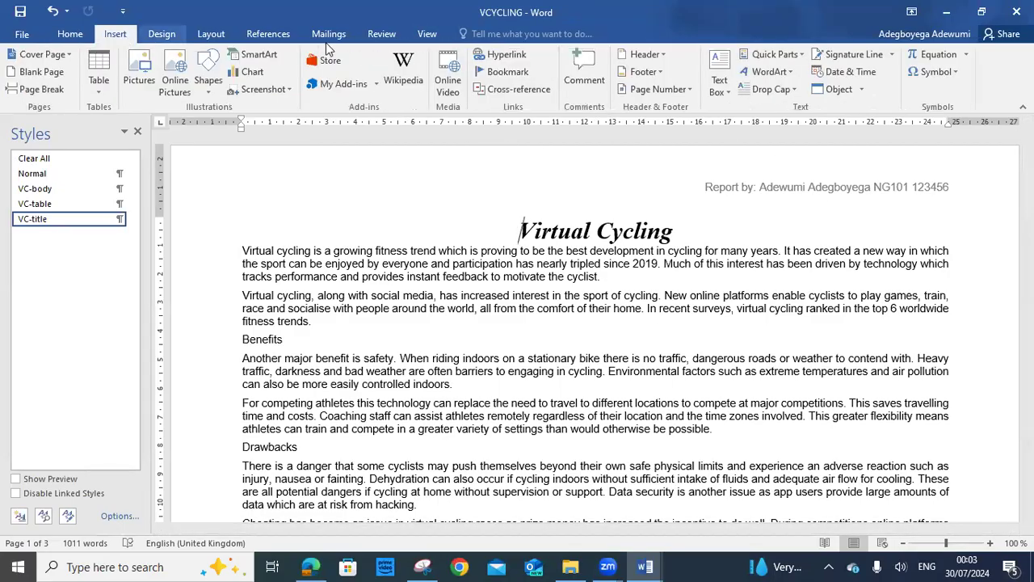
# Insert a Blank (Three Columns) footer and, after rechecking the exam question, select its right placeholder
pyautogui.click(646, 72)
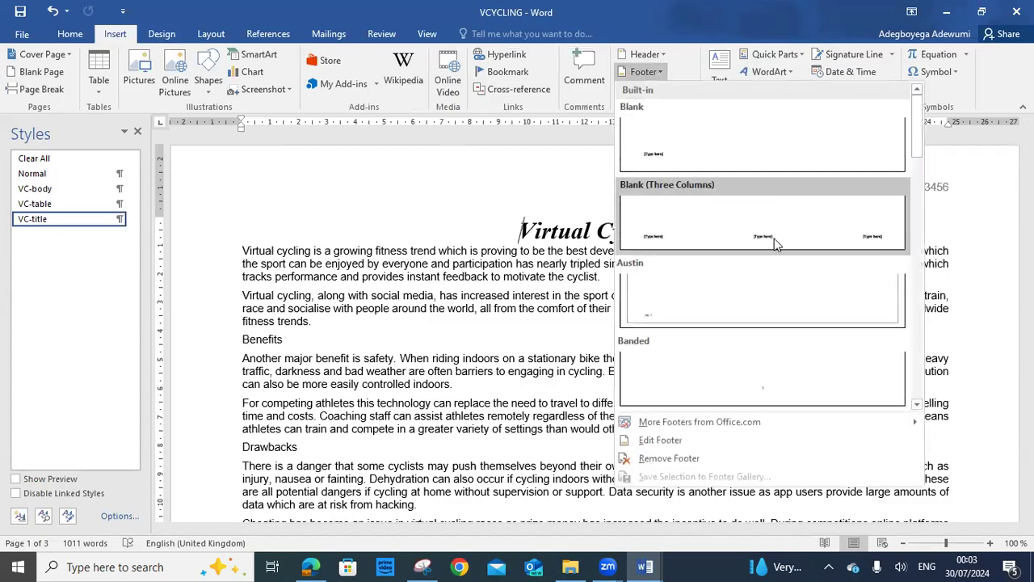
pyautogui.click(821, 229)
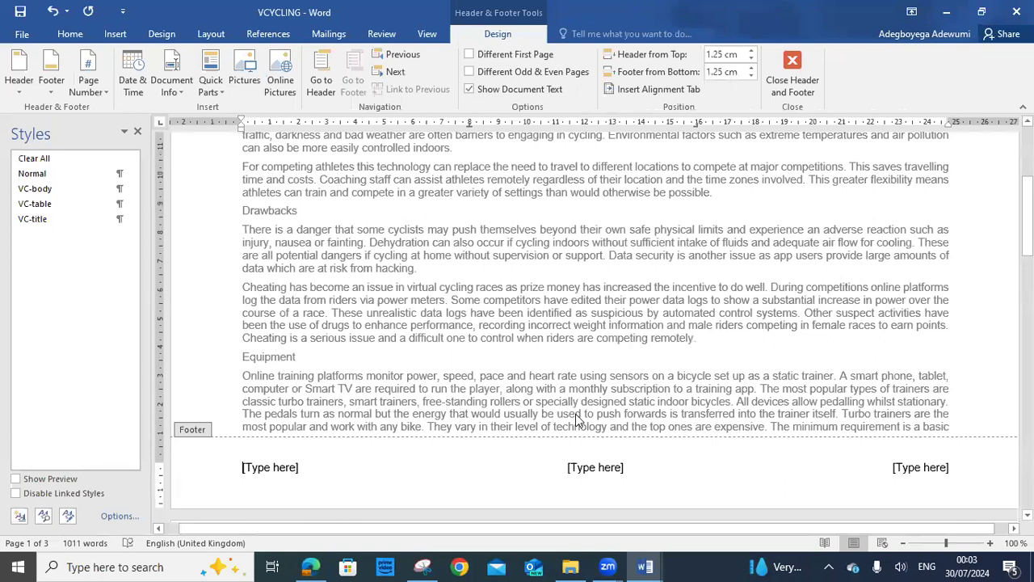
pyautogui.click(311, 566)
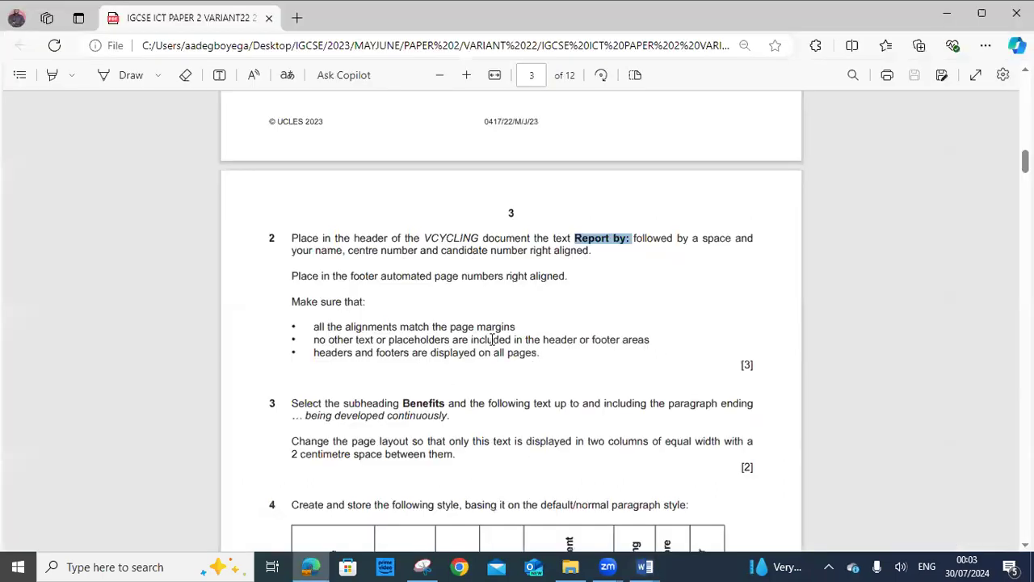
pyautogui.scroll(-3, 493, 339)
pyautogui.scroll(1, 385, 240)
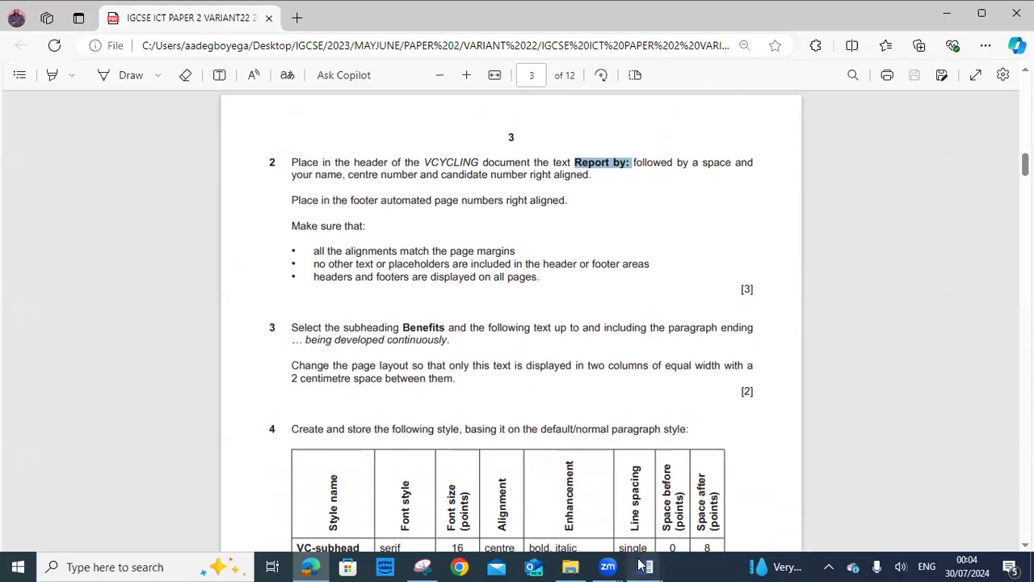
pyautogui.moveTo(644, 566)
pyautogui.click(684, 522)
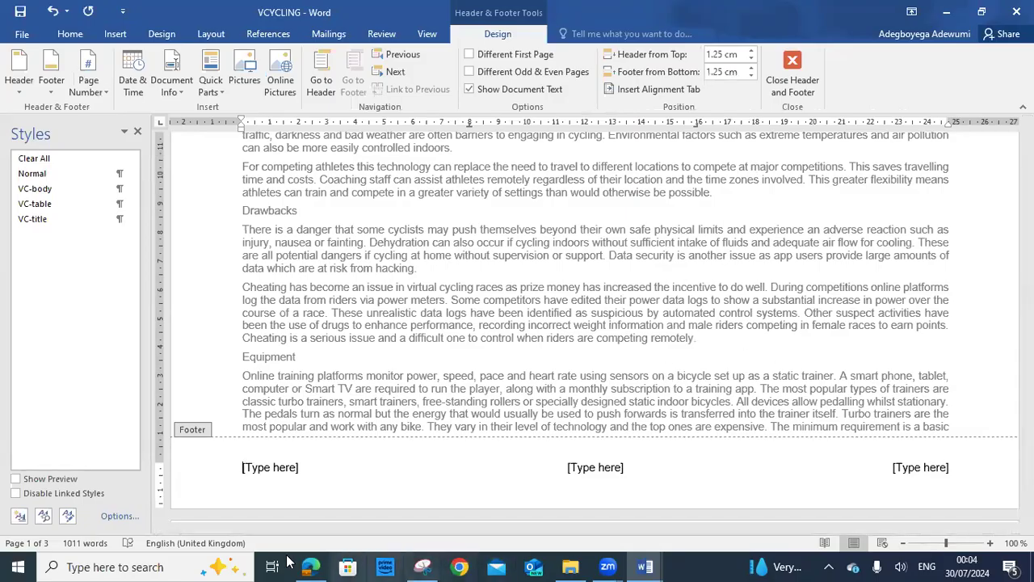
pyautogui.click(310, 567)
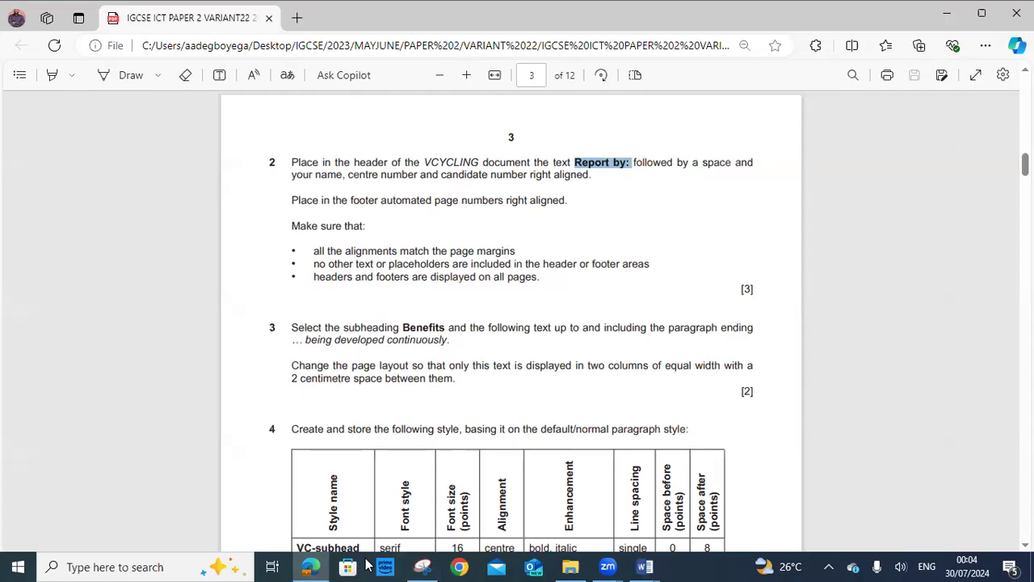
pyautogui.hotkey('alt', 'Tab')
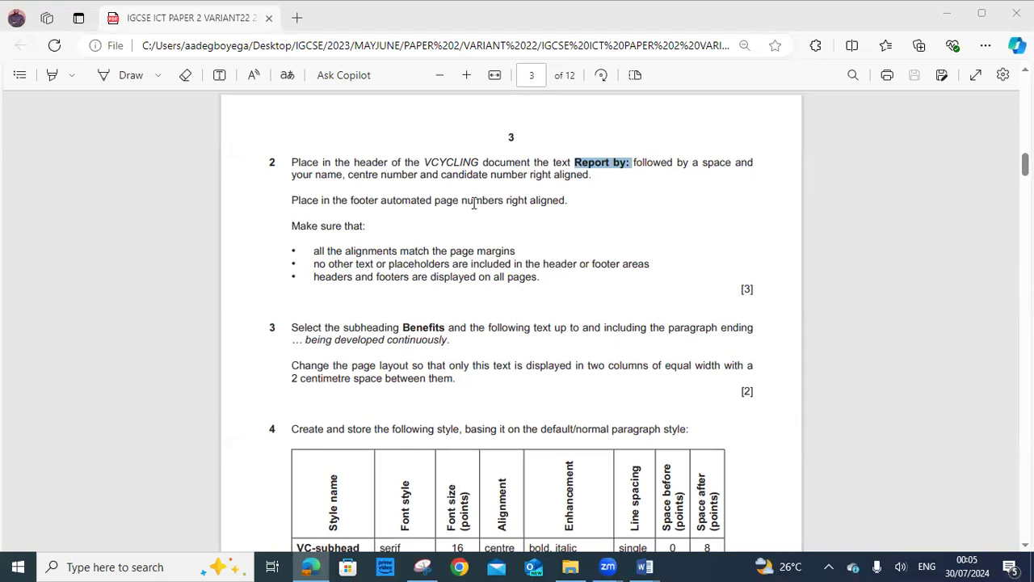
pyautogui.moveTo(644, 566)
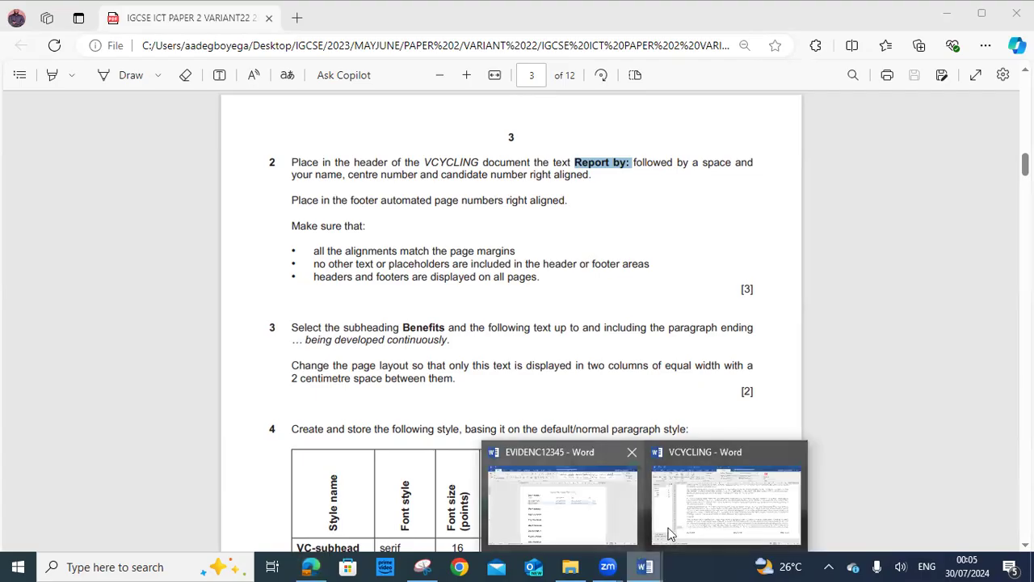
pyautogui.click(693, 525)
pyautogui.click(924, 472)
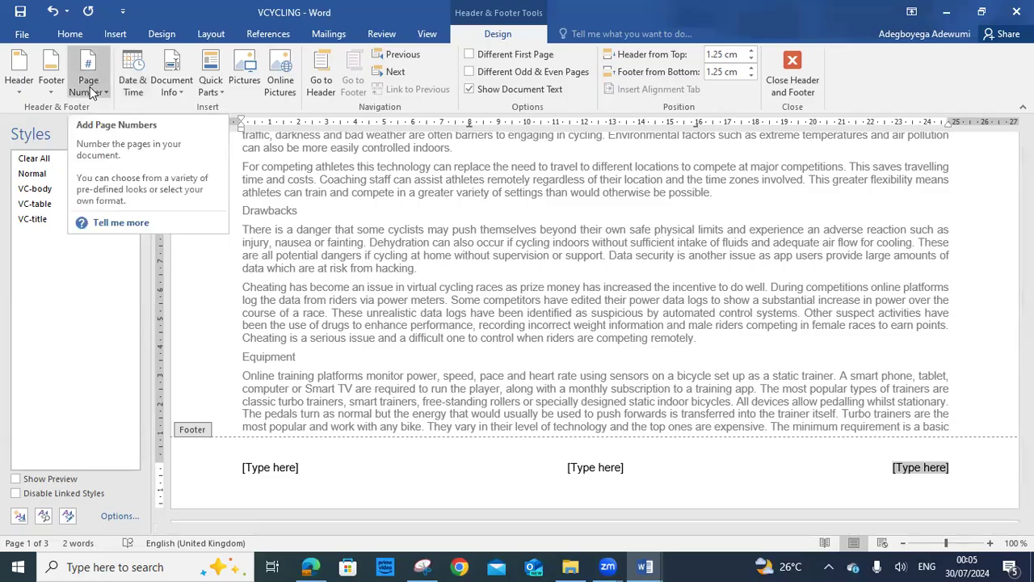
# Insert a Plain Number page number at the current position in the right footer placeholder
pyautogui.click(105, 92)
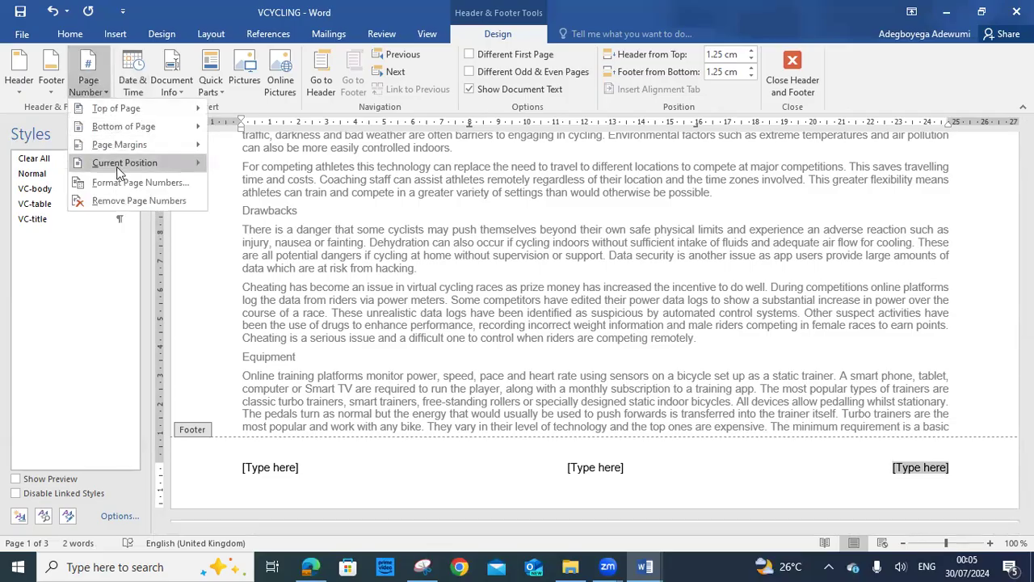
pyautogui.moveTo(118, 168)
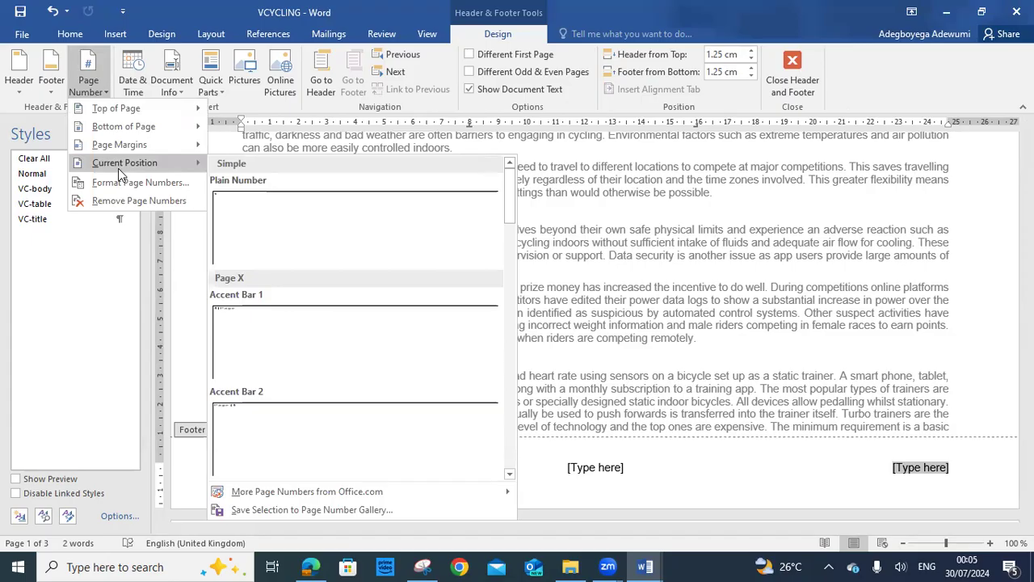
pyautogui.click(261, 211)
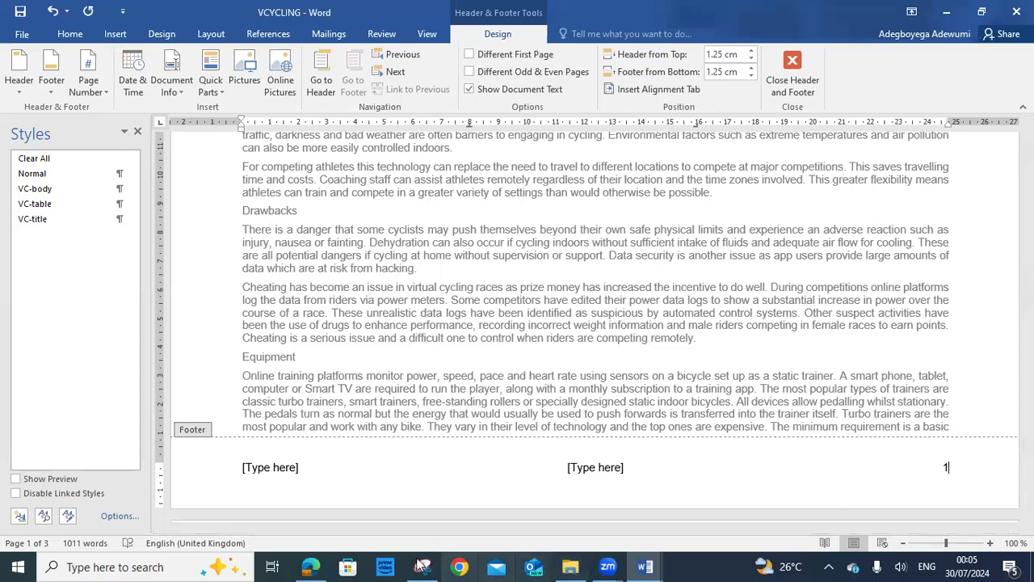
pyautogui.click(322, 565)
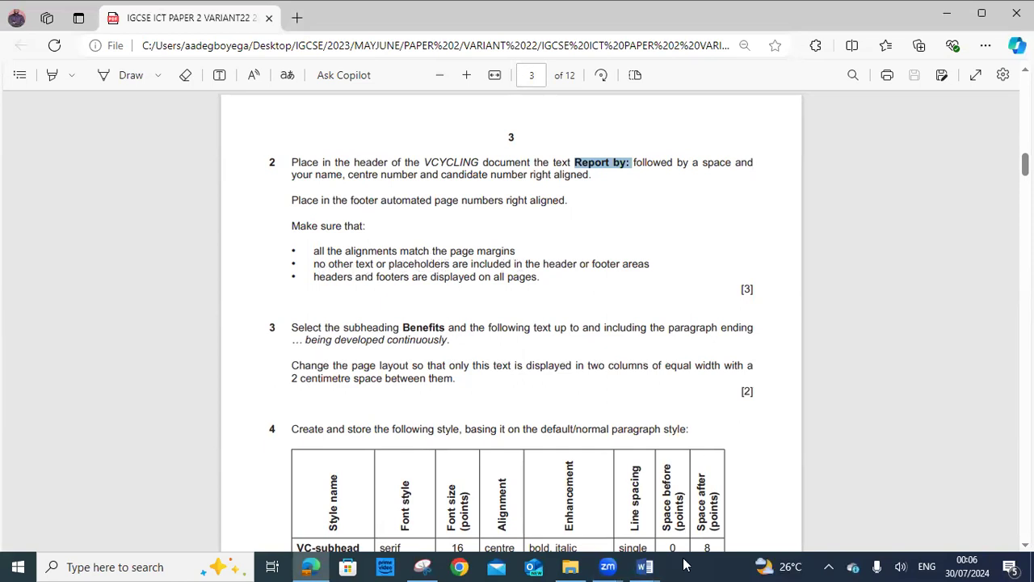
pyautogui.click(645, 567)
pyautogui.click(714, 491)
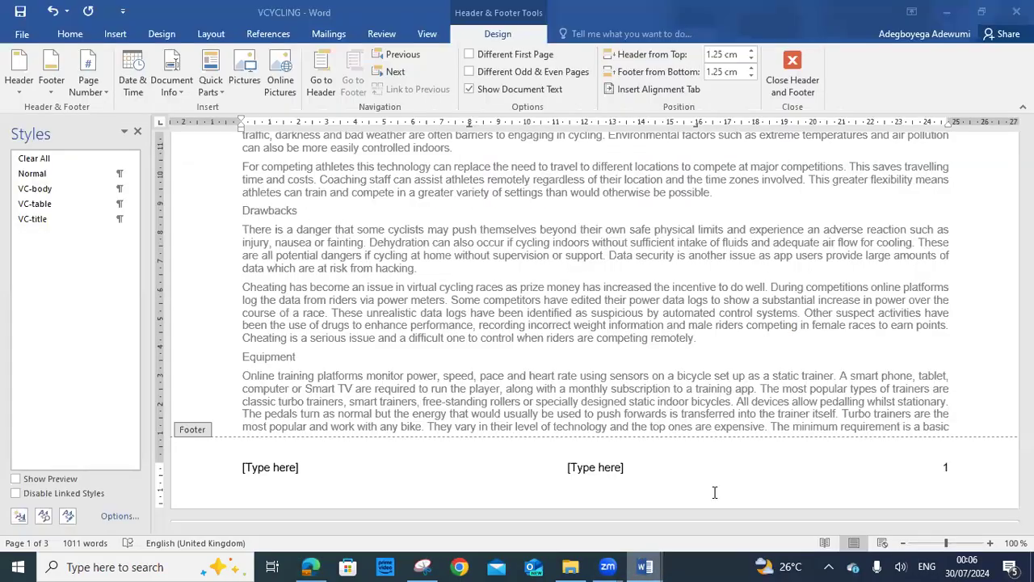
# Delete the centre and left footer placeholders, then recheck the exam paper's requirements
pyautogui.click(610, 468)
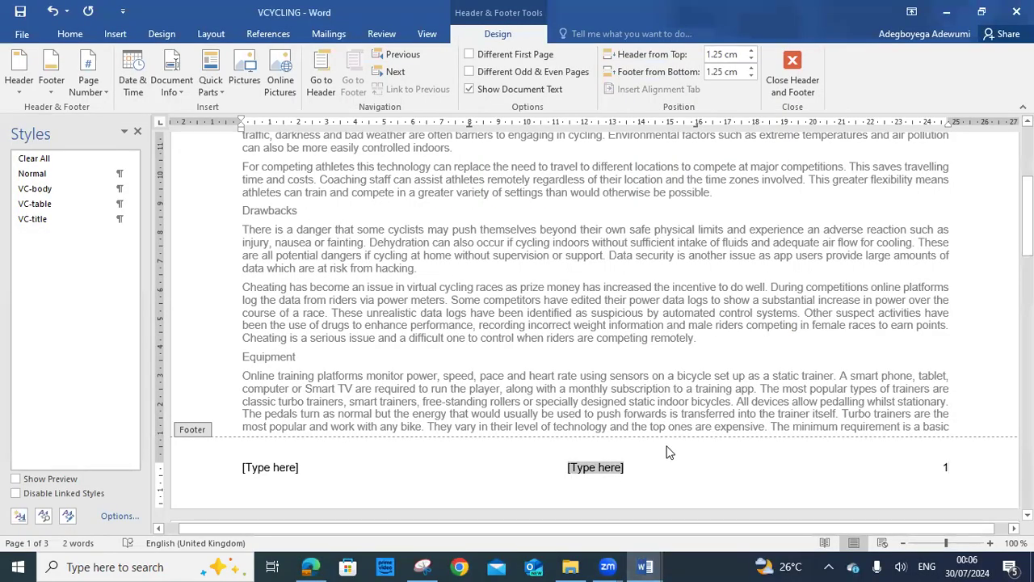
pyautogui.press('Delete')
pyautogui.click(282, 469)
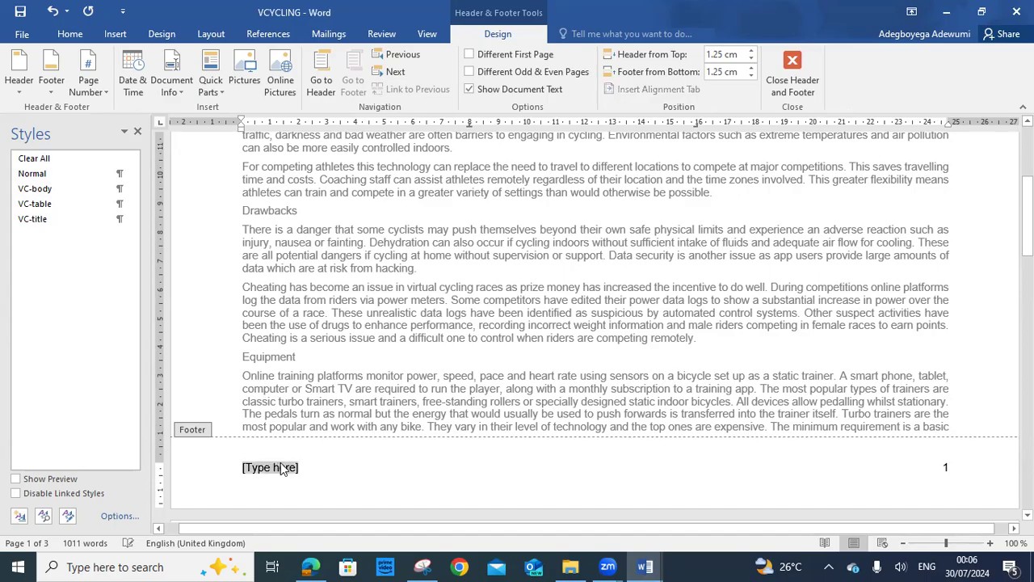
pyautogui.press('Delete')
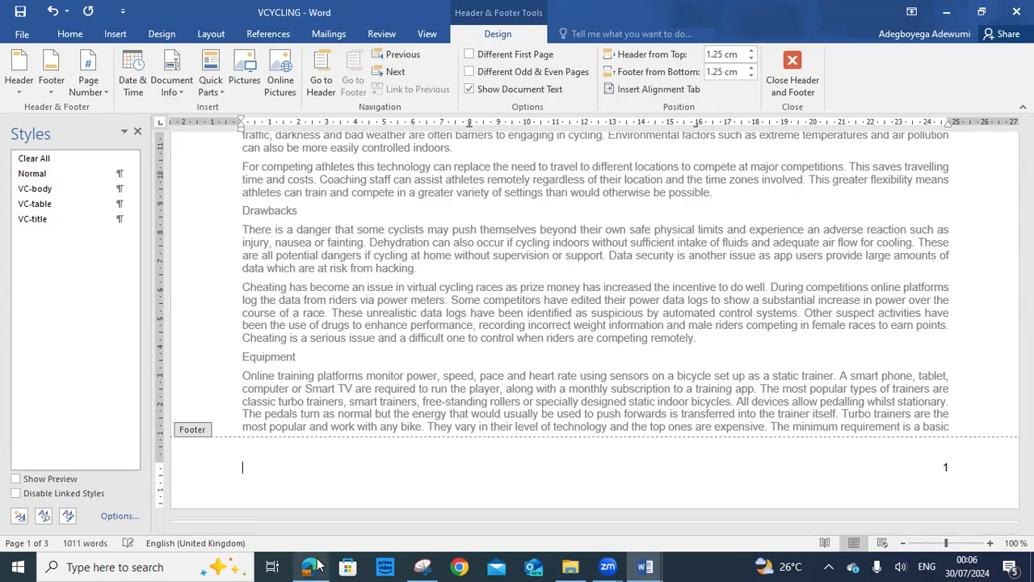
pyautogui.click(310, 566)
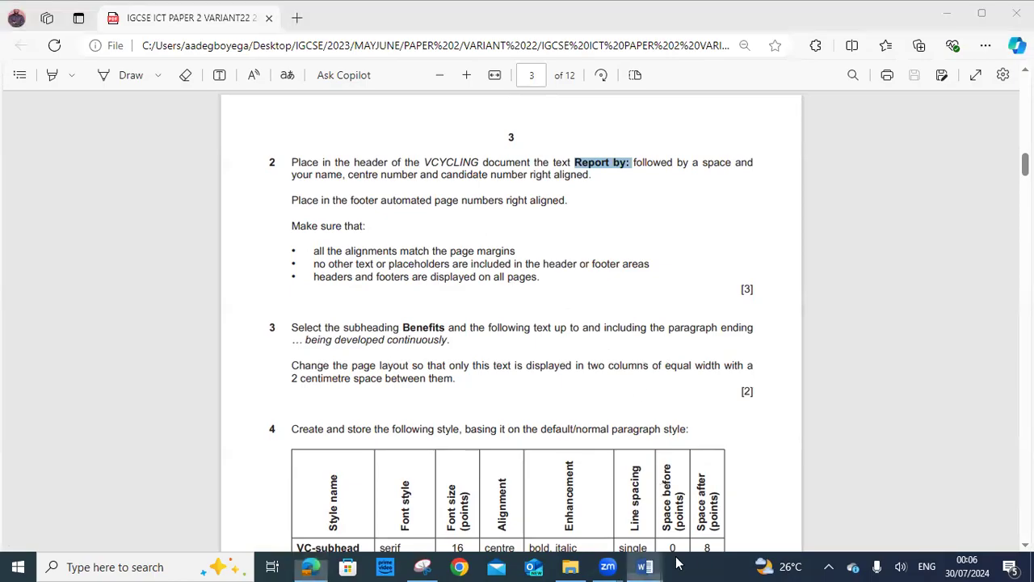
pyautogui.moveTo(644, 567)
pyautogui.click(729, 531)
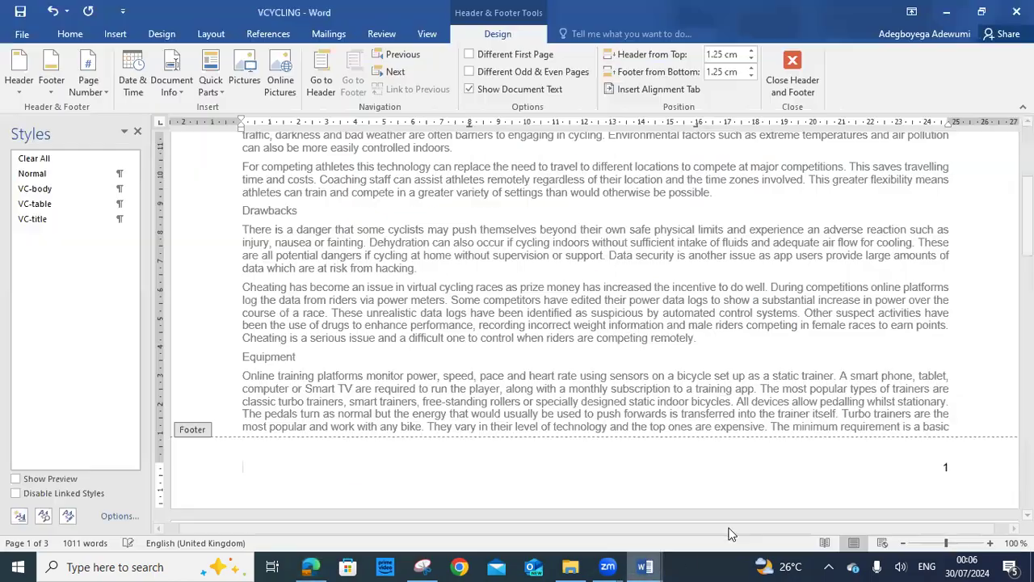
# Close the footer, check every page's header and page numbers, then select question 2 in the exam PDF
pyautogui.click(790, 81)
pyautogui.scroll(3, 788, 275)
pyautogui.scroll(-12, 788, 275)
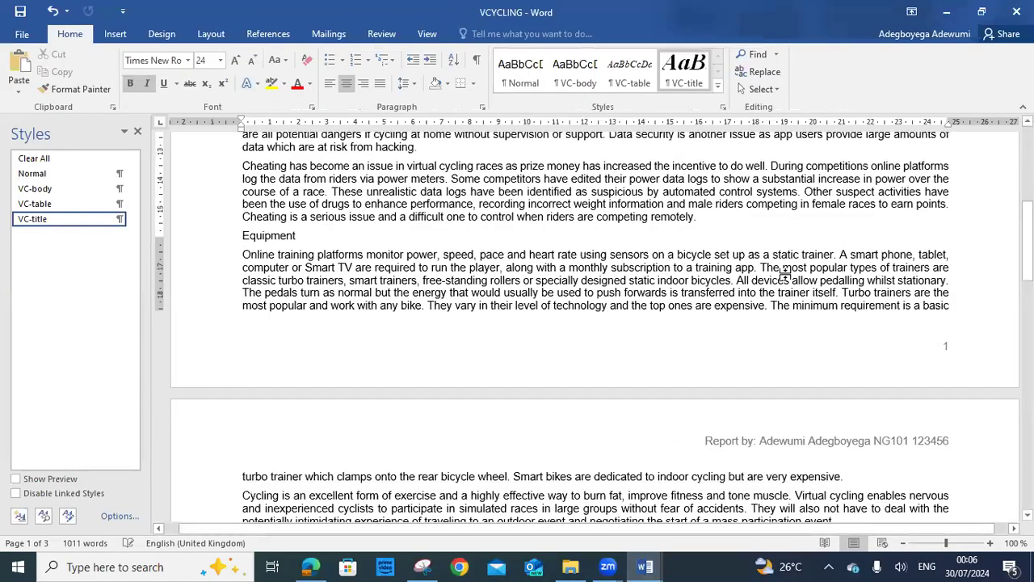
pyautogui.scroll(-15, 788, 275)
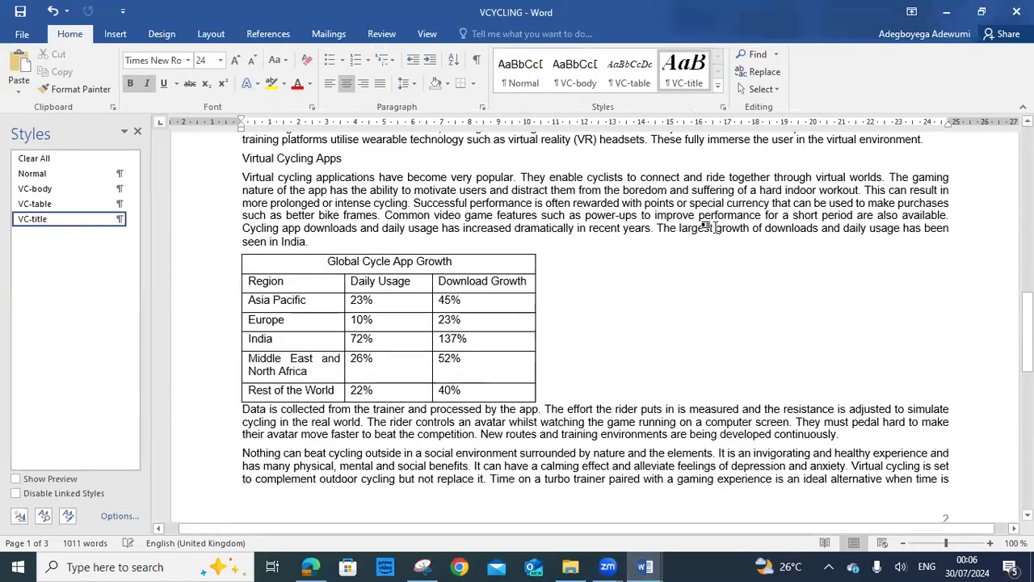
pyautogui.scroll(-10, 943, 209)
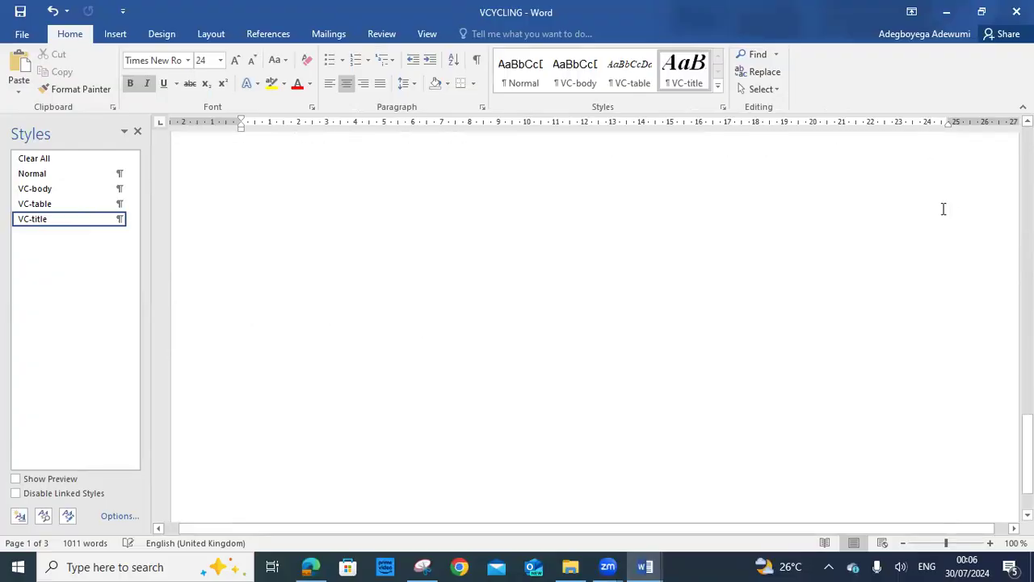
pyautogui.scroll(20, 943, 208)
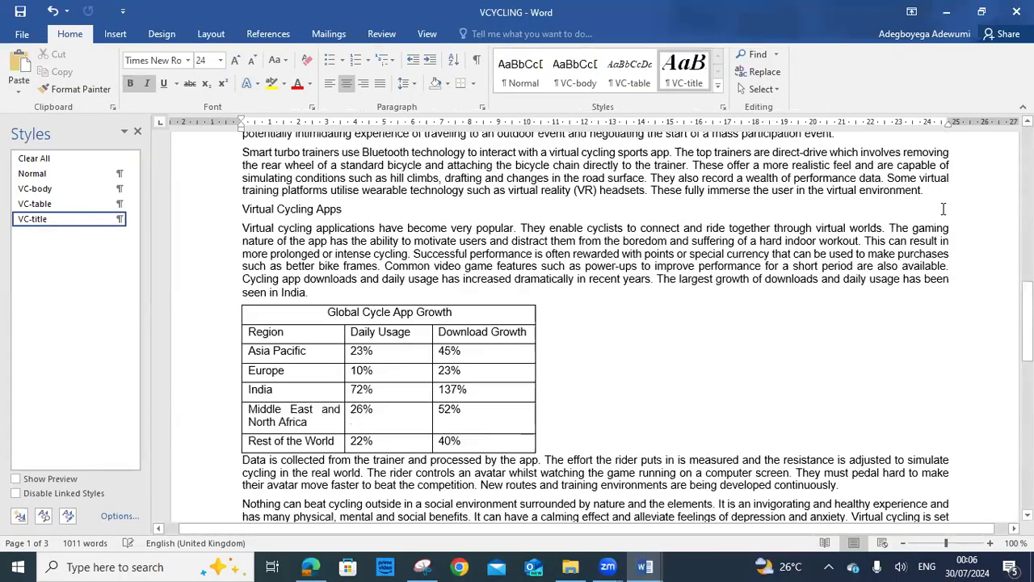
pyautogui.scroll(5, 943, 208)
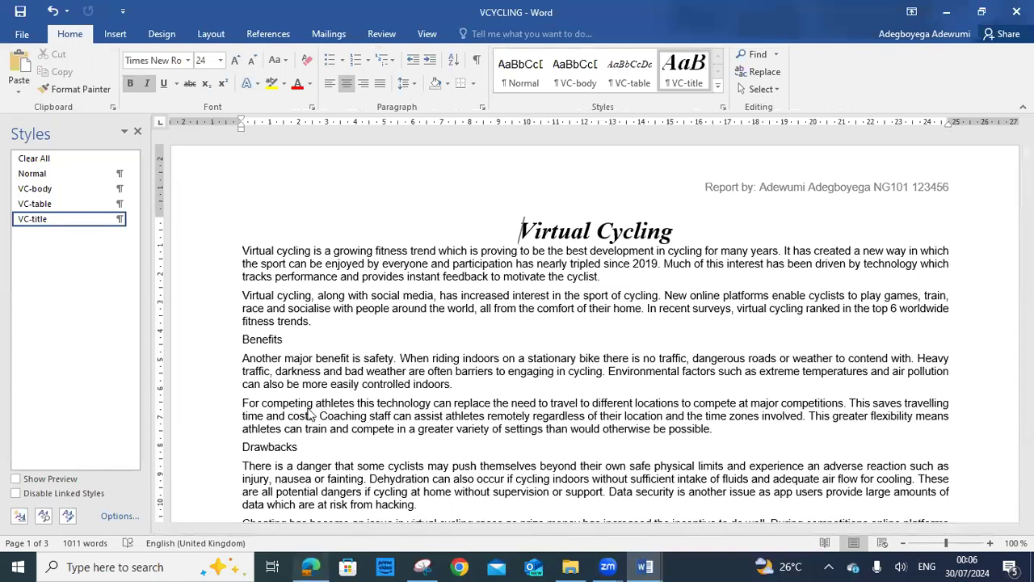
pyautogui.hotkey('alt', 'Tab')
pyautogui.moveTo(291, 163); pyautogui.dragTo(566, 278)
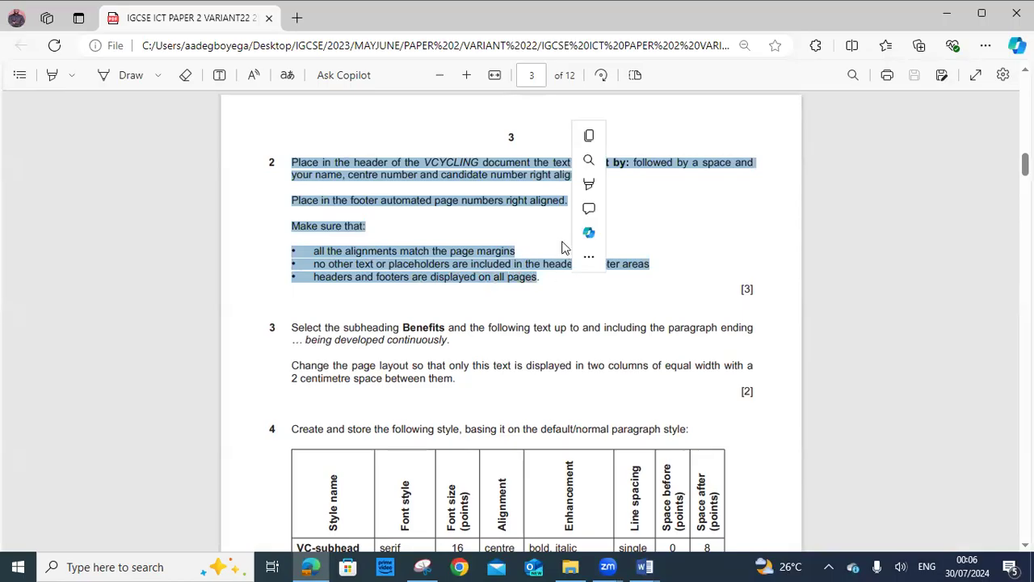
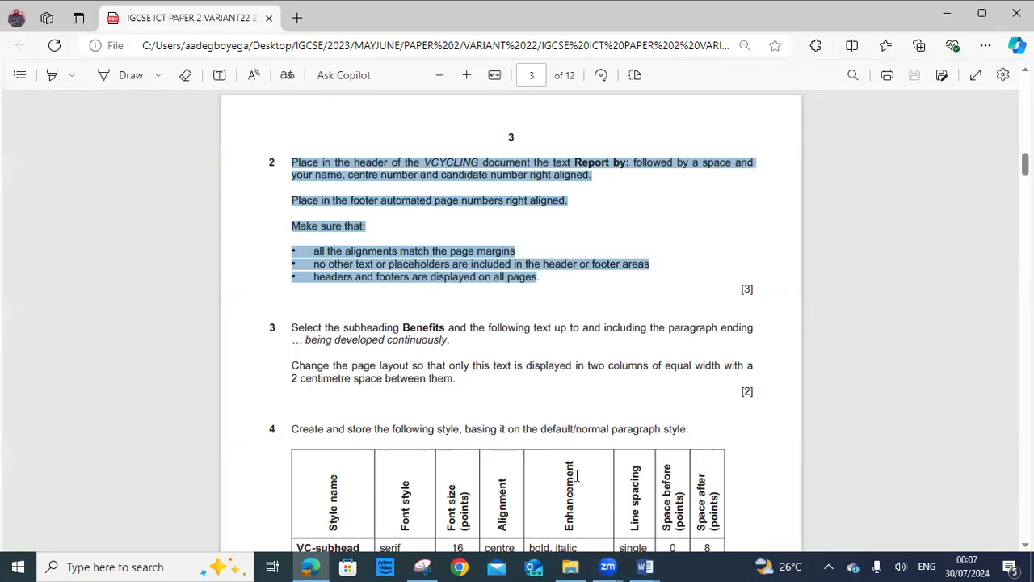
# Place the insertion point at the Benefits subheading in VCYCLING, then return to the exam paper
pyautogui.click(651, 566)
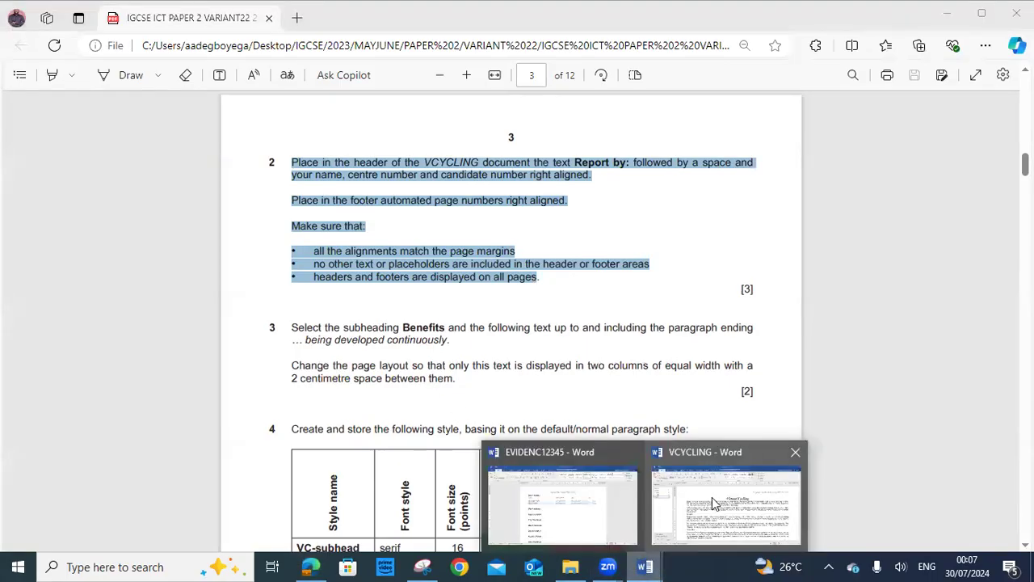
pyautogui.click(715, 506)
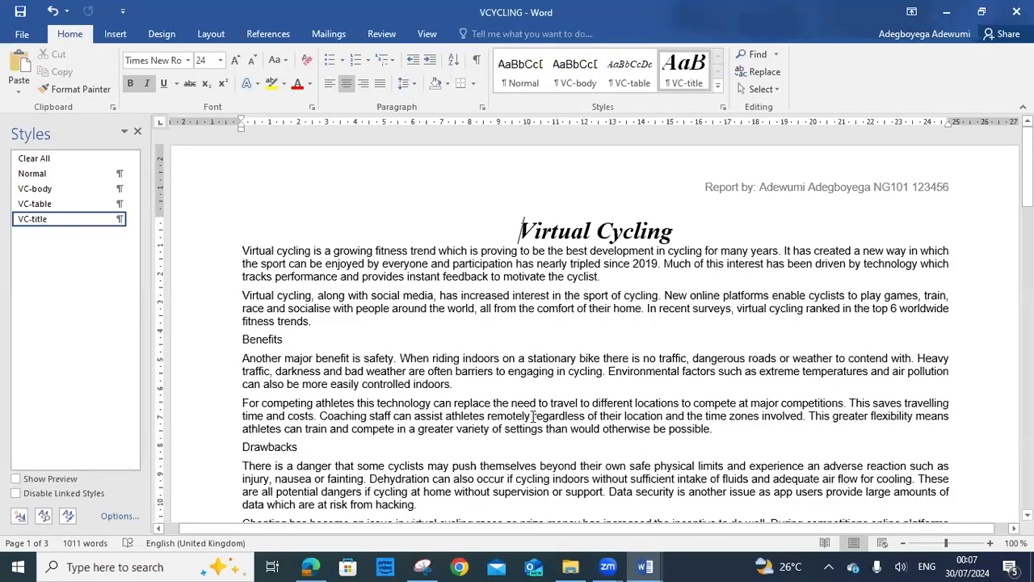
pyautogui.scroll(-4, 529, 408)
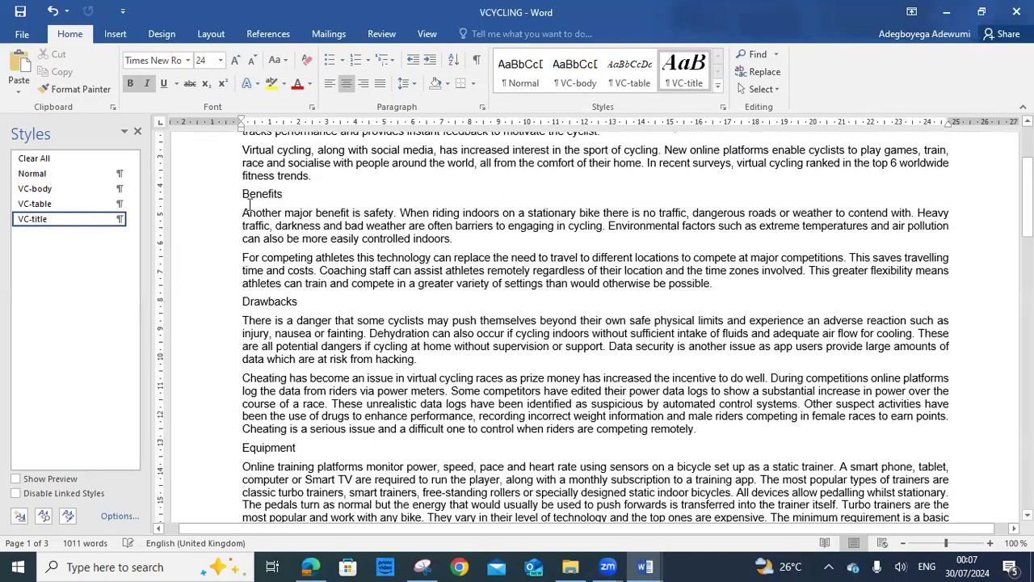
pyautogui.click(242, 194)
pyautogui.scroll(-3, 283, 364)
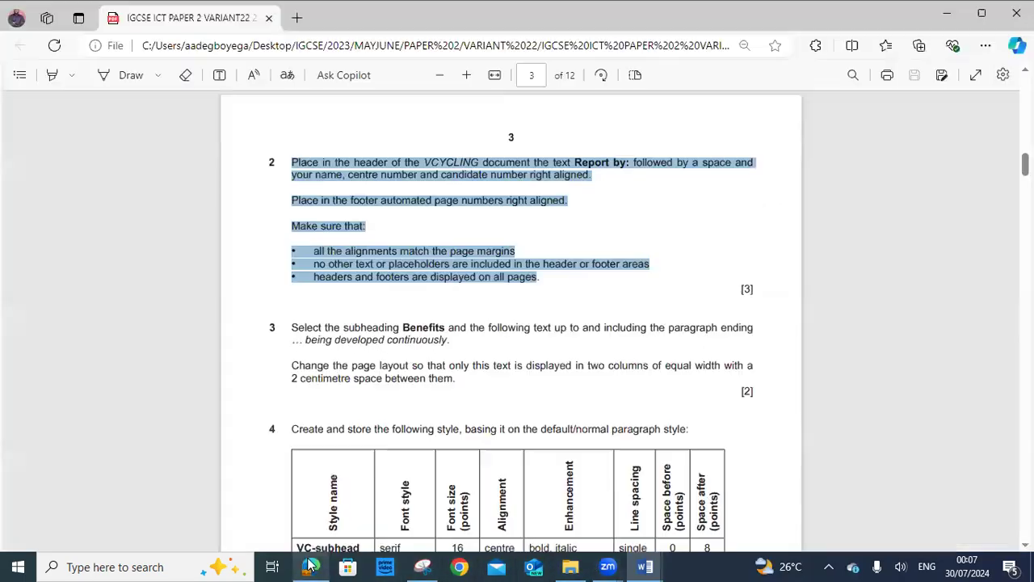
pyautogui.click(310, 567)
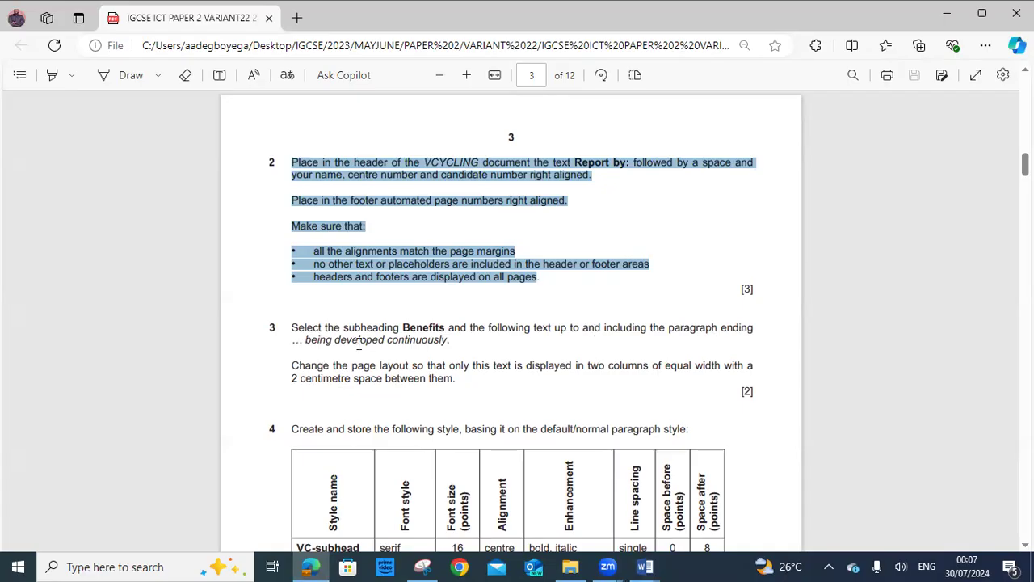
# Copy the phrase 'being developed continuously' from question 3 of the exam paper
pyautogui.click(307, 343)
pyautogui.moveTo(307, 343); pyautogui.dragTo(450, 343)
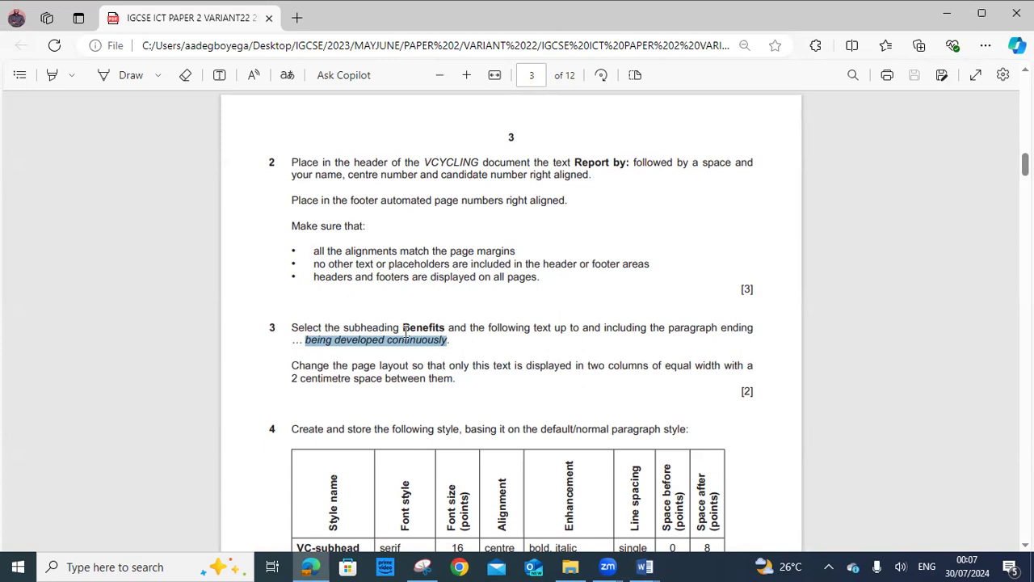
pyautogui.moveTo(403, 328)
pyautogui.mouseDown()
pyautogui.moveTo(445, 328)
pyautogui.moveTo(418, 331)
pyautogui.mouseUp()
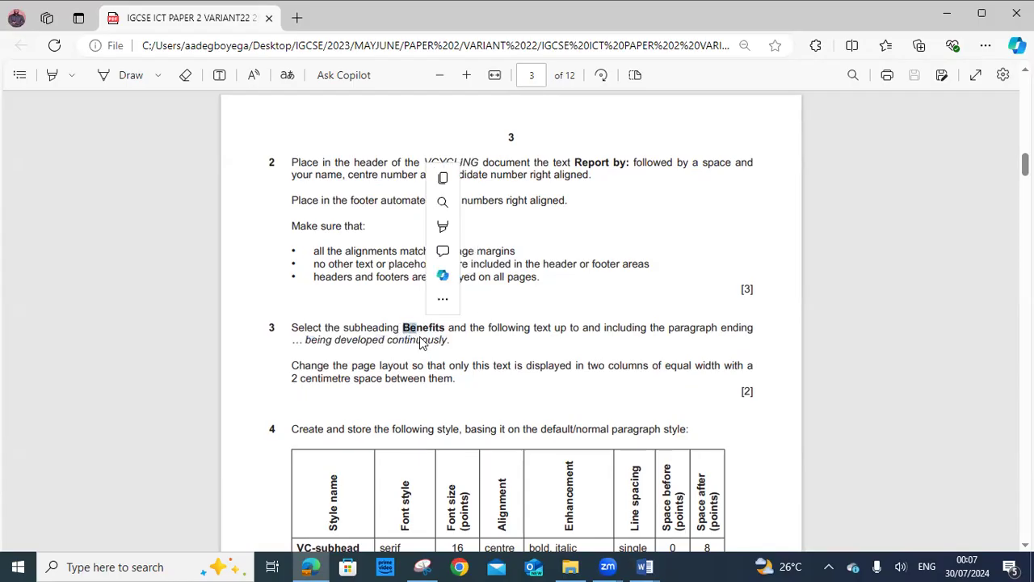
pyautogui.click(307, 340)
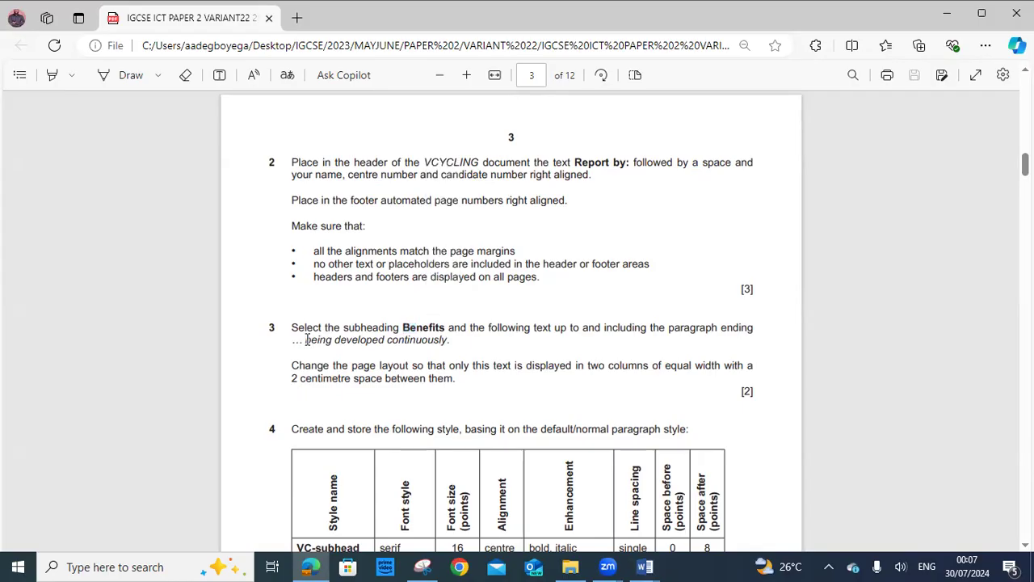
pyautogui.moveTo(307, 339); pyautogui.dragTo(443, 342)
pyautogui.rightClick(443, 343)
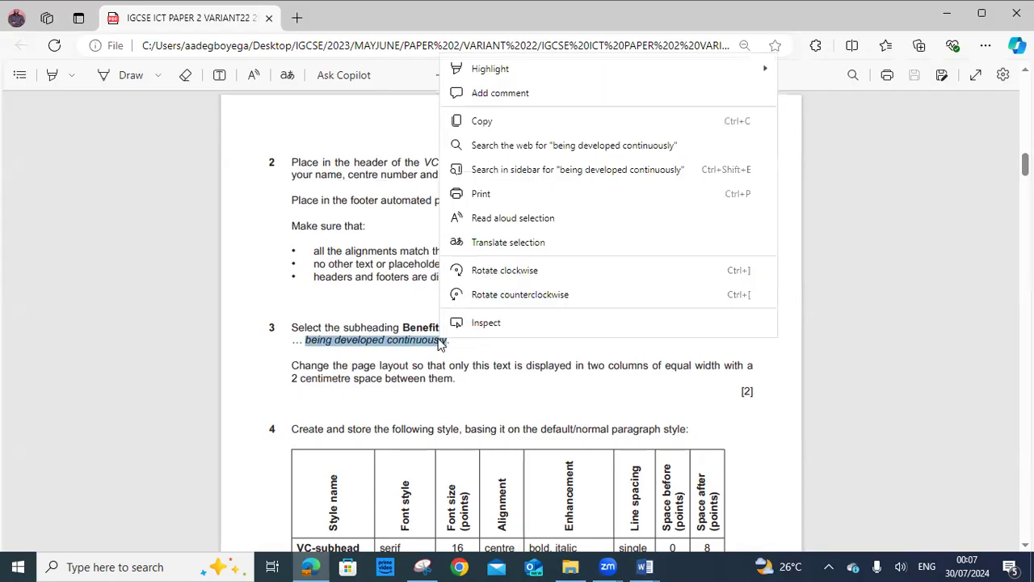
pyautogui.click(481, 122)
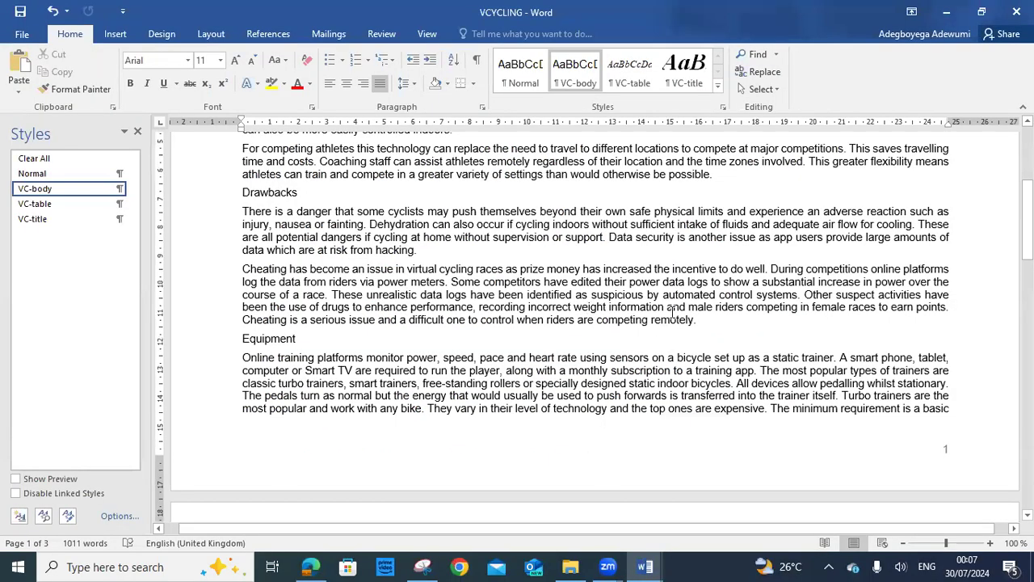
# Paste the copied phrase into Word's Navigation search box and look through the search options
pyautogui.scroll(-4, 672, 314)
pyautogui.scroll(3, 689, 234)
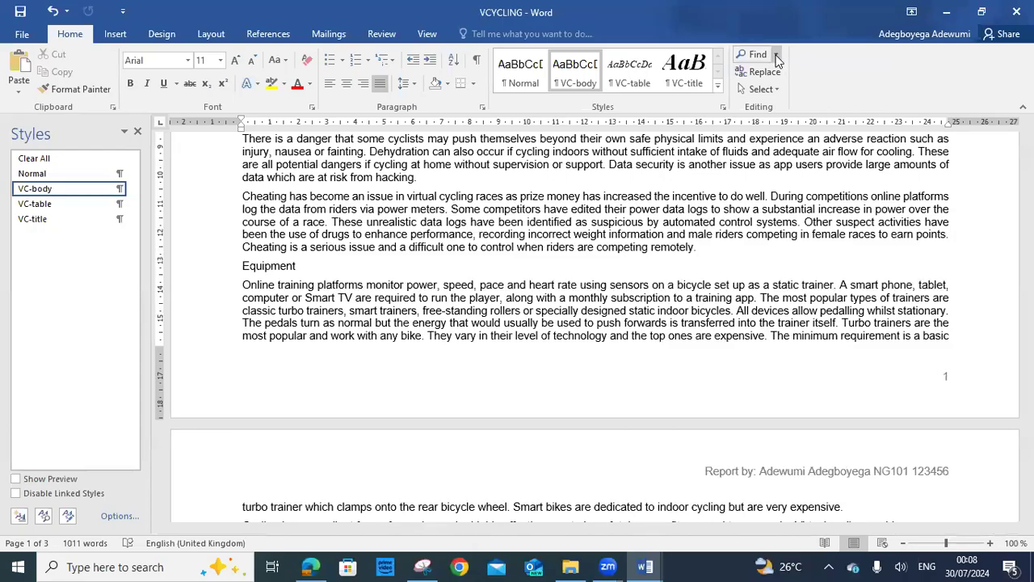
pyautogui.click(754, 54)
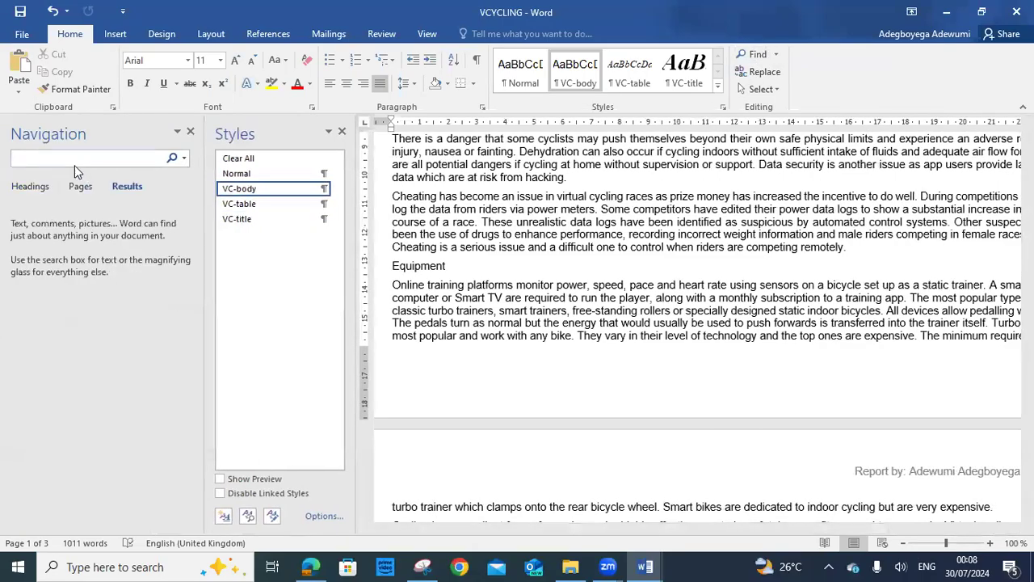
pyautogui.rightClick(76, 161)
pyautogui.click(24, 208)
pyautogui.click(173, 158)
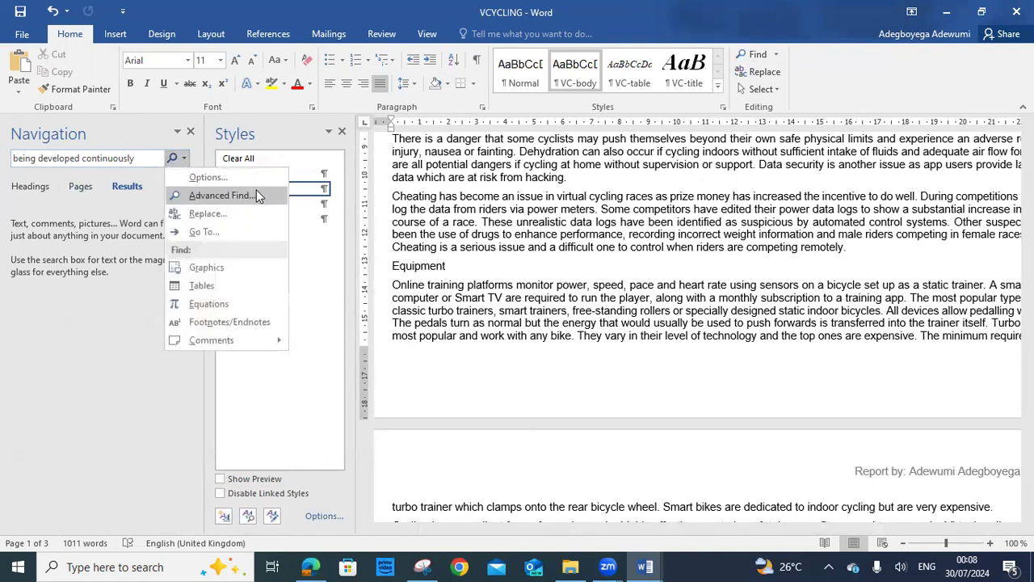
pyautogui.click(204, 232)
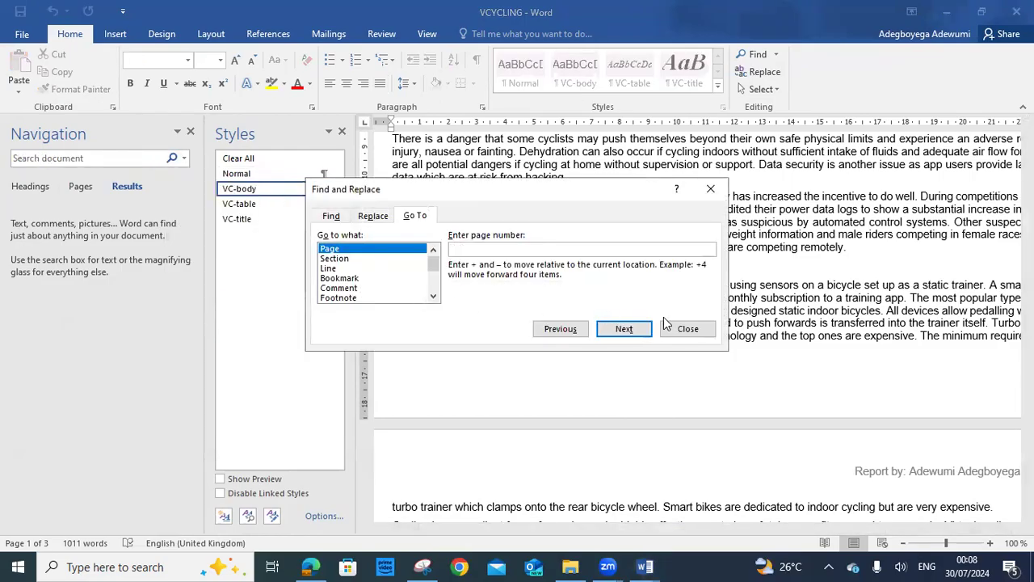
pyautogui.click(686, 330)
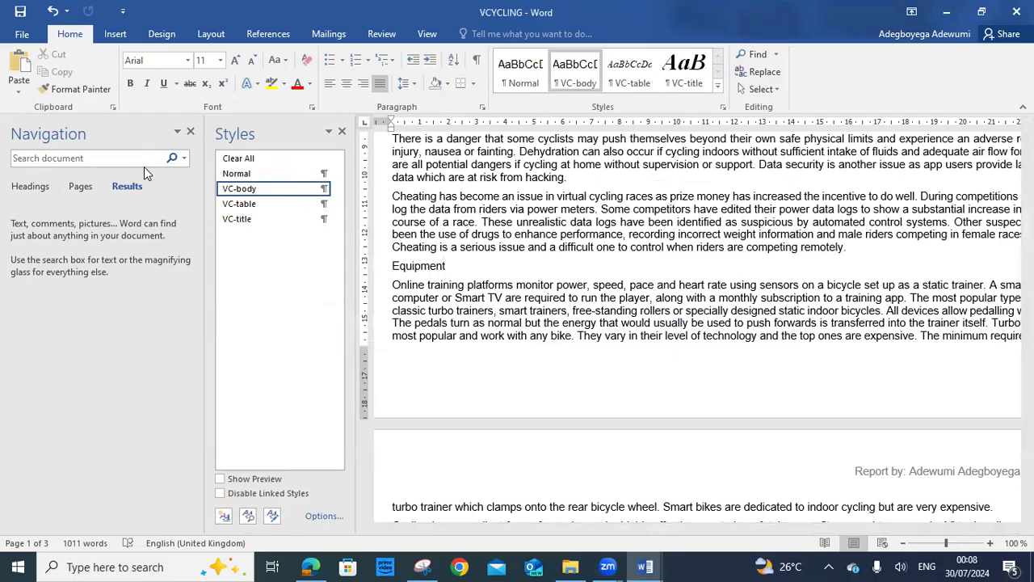
# Re-paste 'being developed continuously' into the search box and run the search, finding one match
pyautogui.scroll(-8, 655, 265)
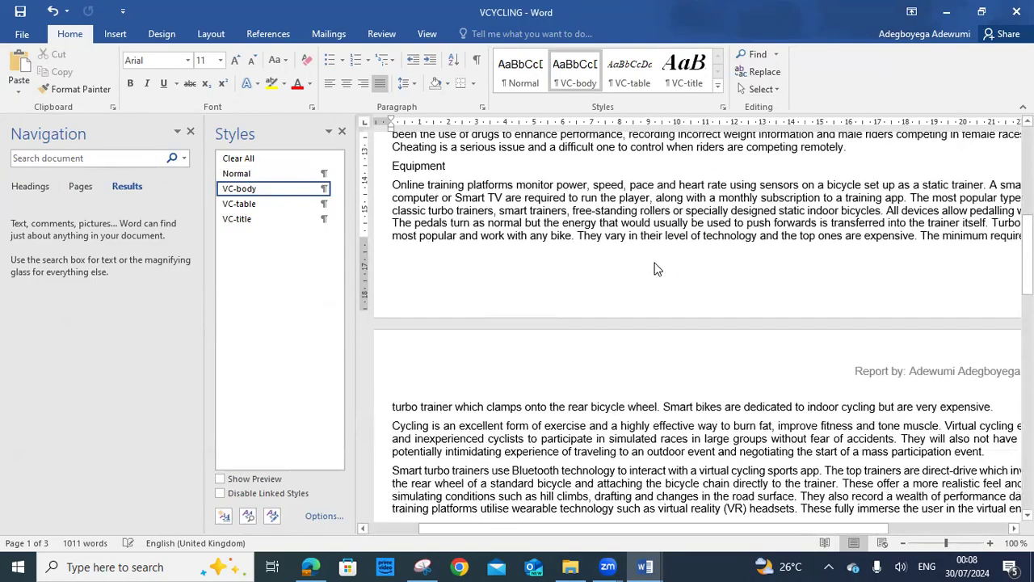
pyautogui.scroll(-12, 655, 264)
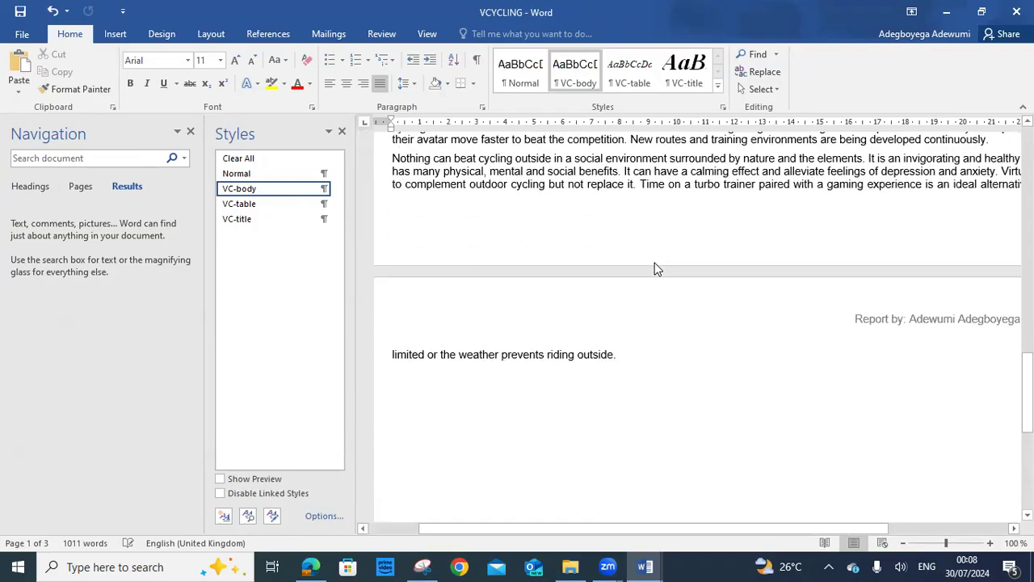
pyautogui.scroll(-3, 655, 263)
pyautogui.scroll(8, 656, 263)
pyautogui.scroll(15, 655, 267)
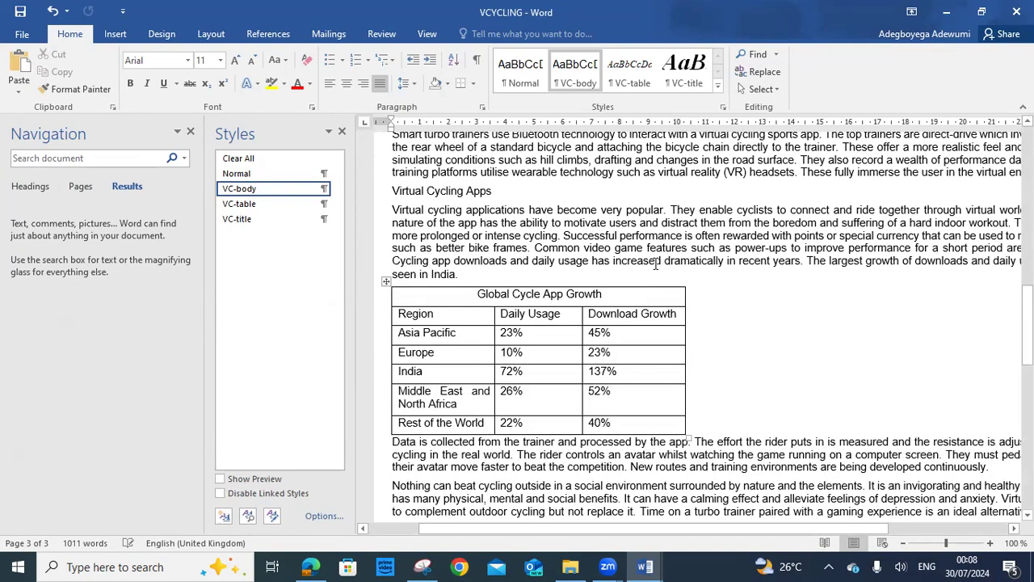
pyautogui.scroll(2, 655, 263)
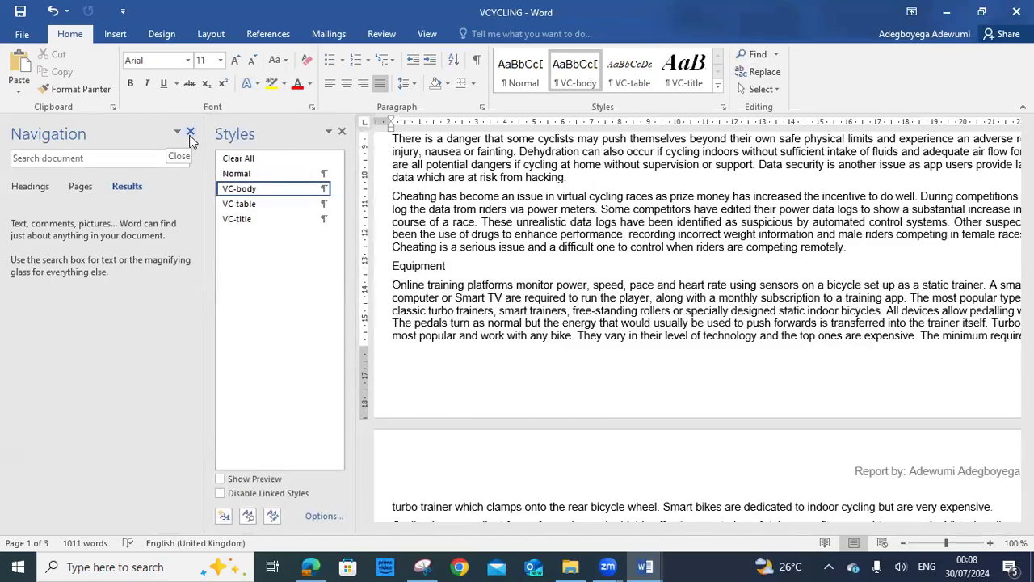
pyautogui.click(122, 158)
pyautogui.rightClick(120, 158)
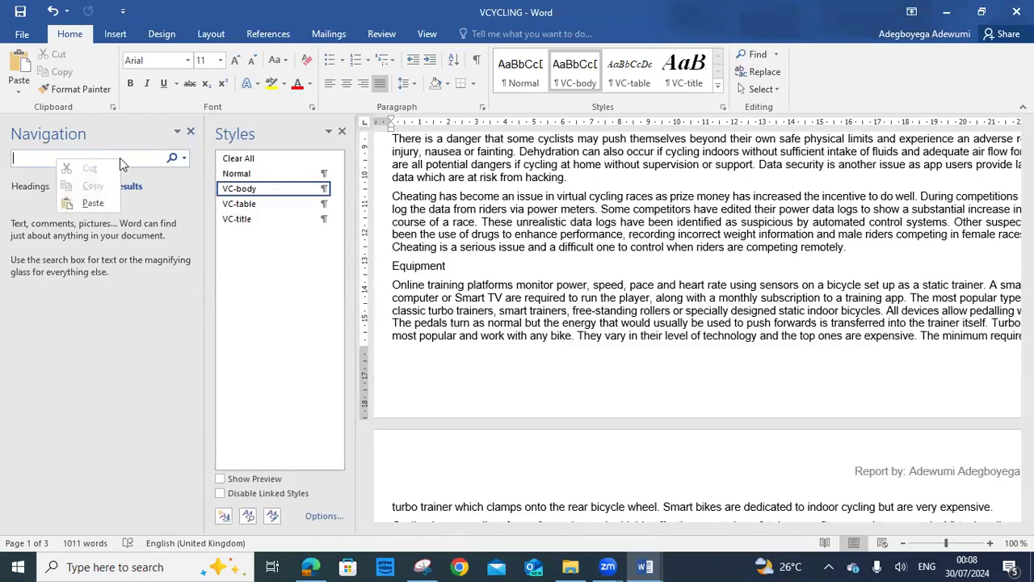
pyautogui.click(89, 204)
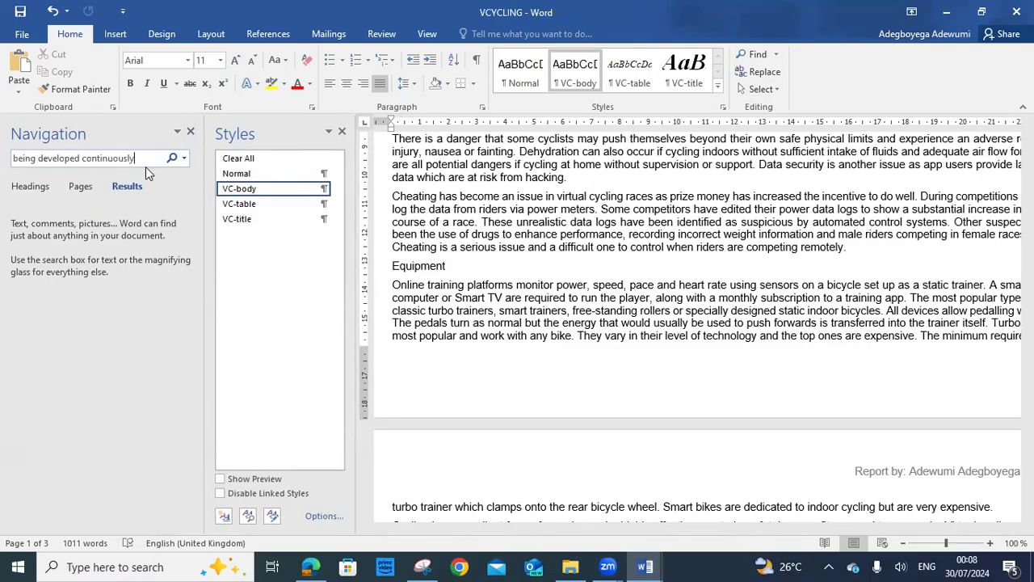
pyautogui.press('Return')
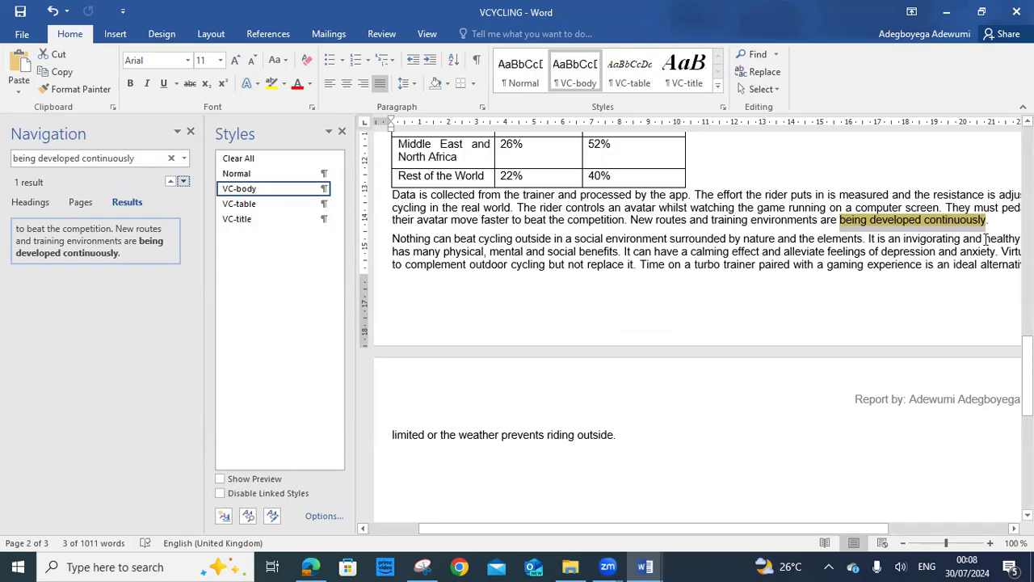
pyautogui.scroll(10, 998, 226)
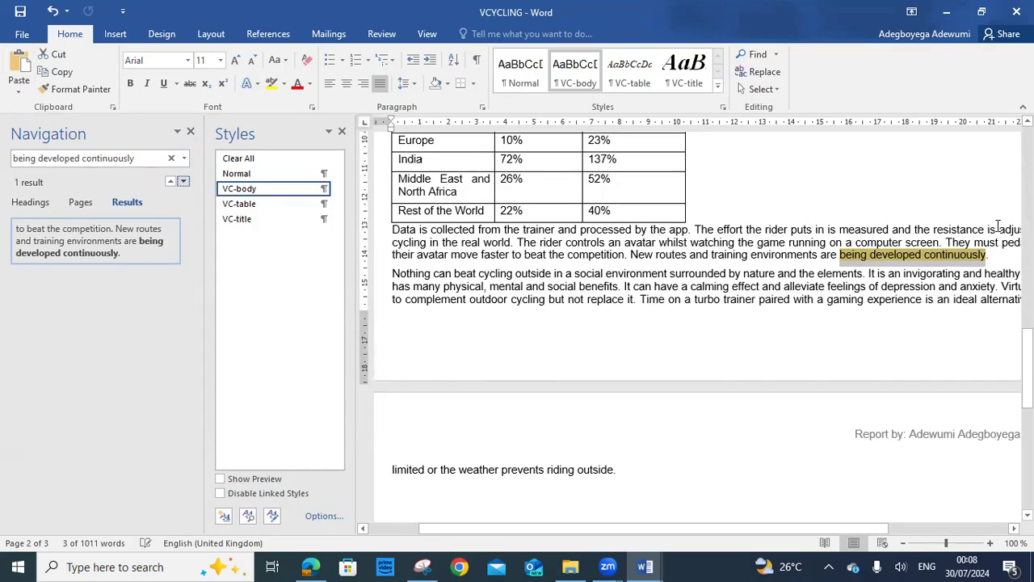
# Select from the Benefits subheading to the end of 'being developed continuously.', checking the exam wording
pyautogui.scroll(15, 999, 235)
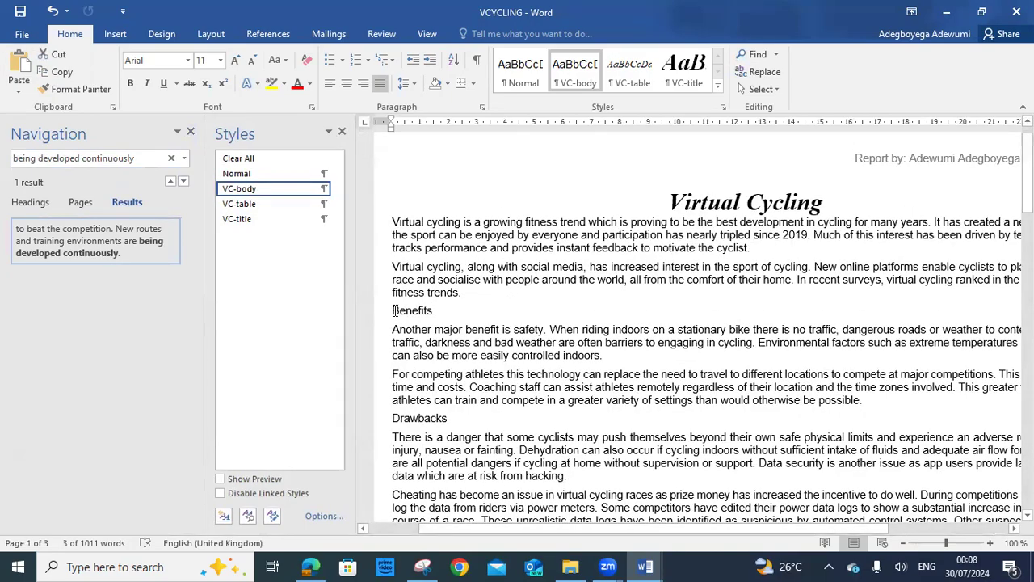
pyautogui.moveTo(394, 315); pyautogui.dragTo(894, 190)
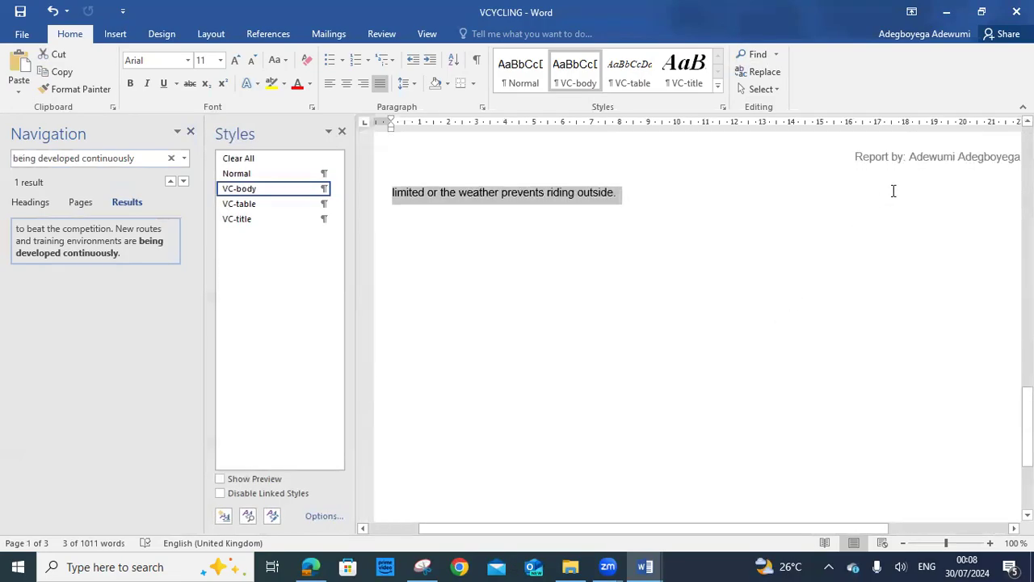
pyautogui.moveTo(927, 129); pyautogui.dragTo(993, 185)
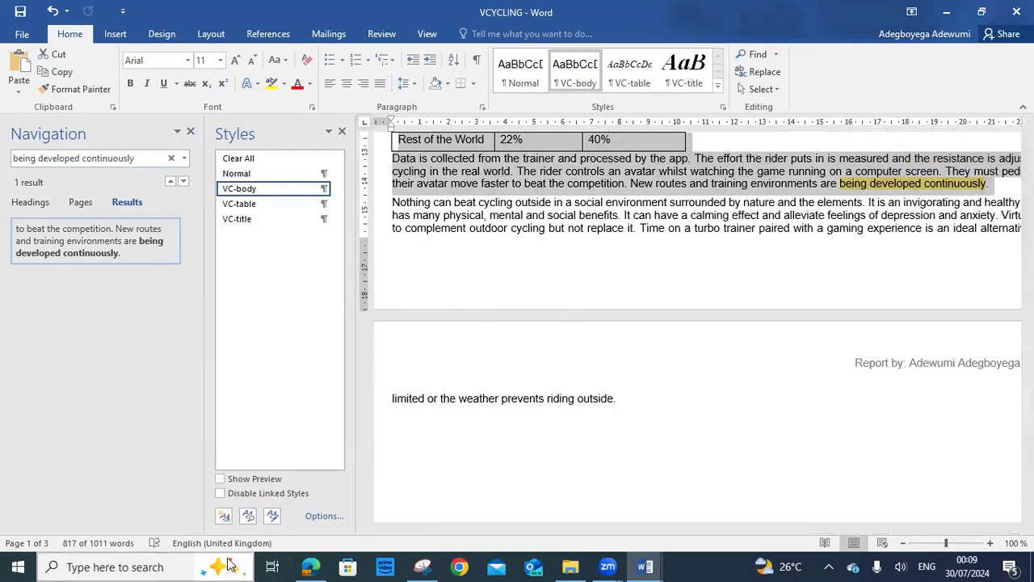
pyautogui.click(310, 566)
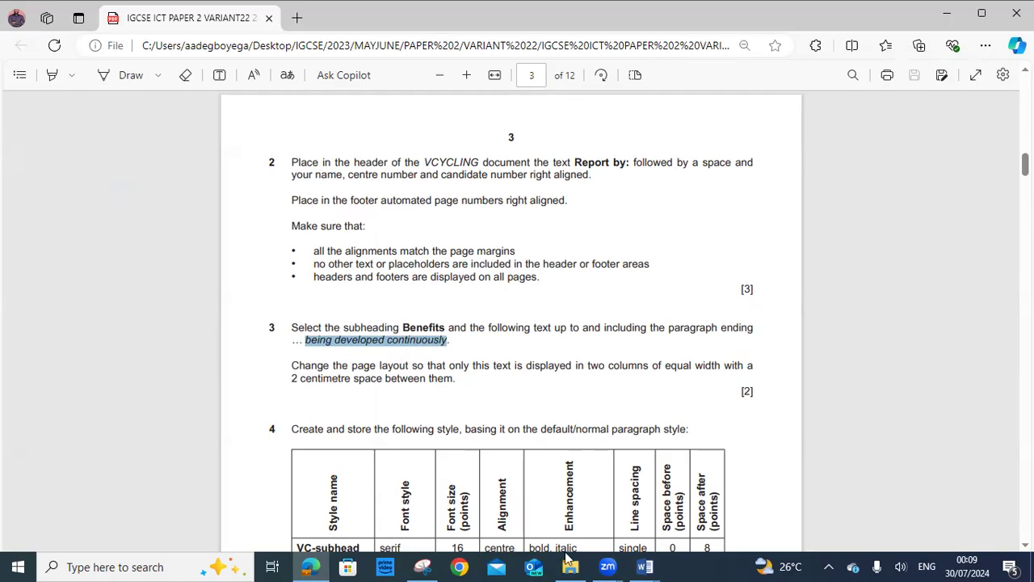
pyautogui.moveTo(645, 566)
pyautogui.click(727, 505)
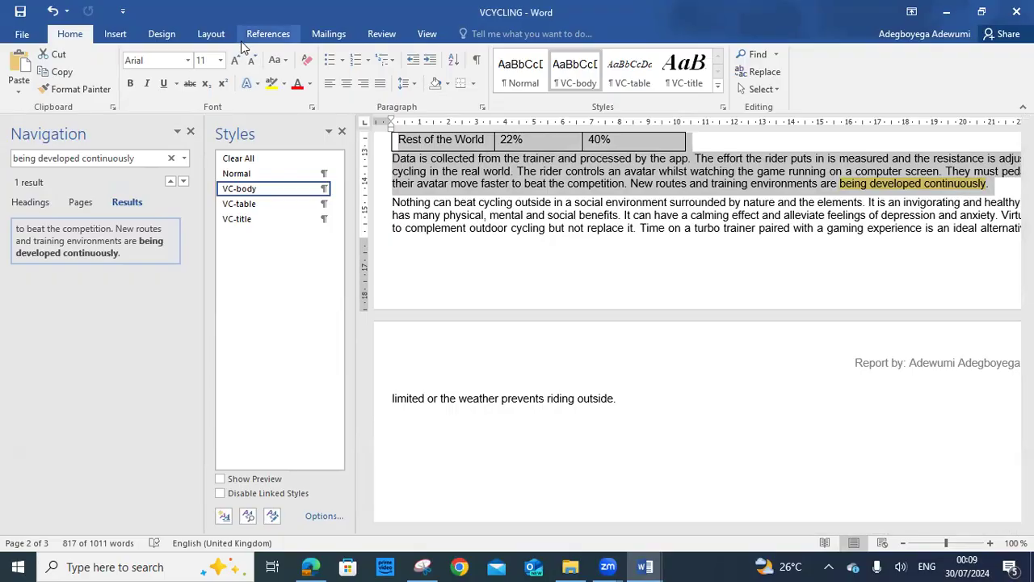
# Open the More Columns settings from Layout, then close them without changes
pyautogui.click(211, 37)
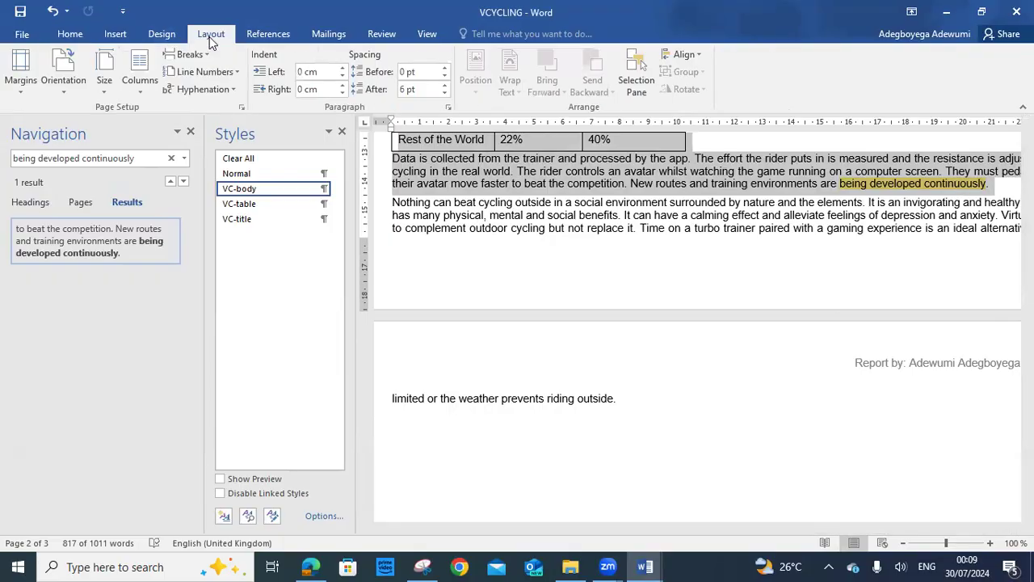
pyautogui.click(139, 95)
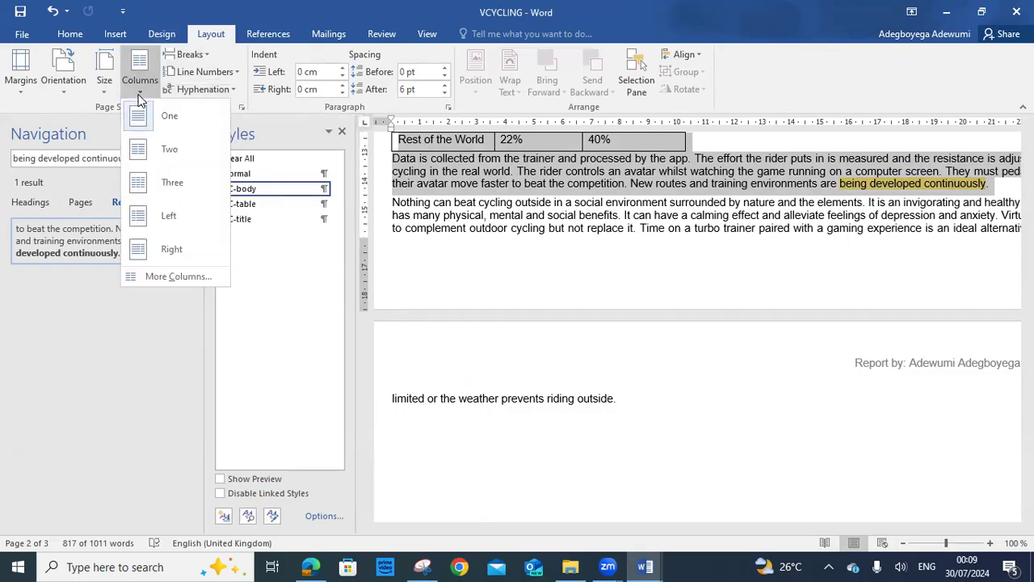
pyautogui.click(187, 280)
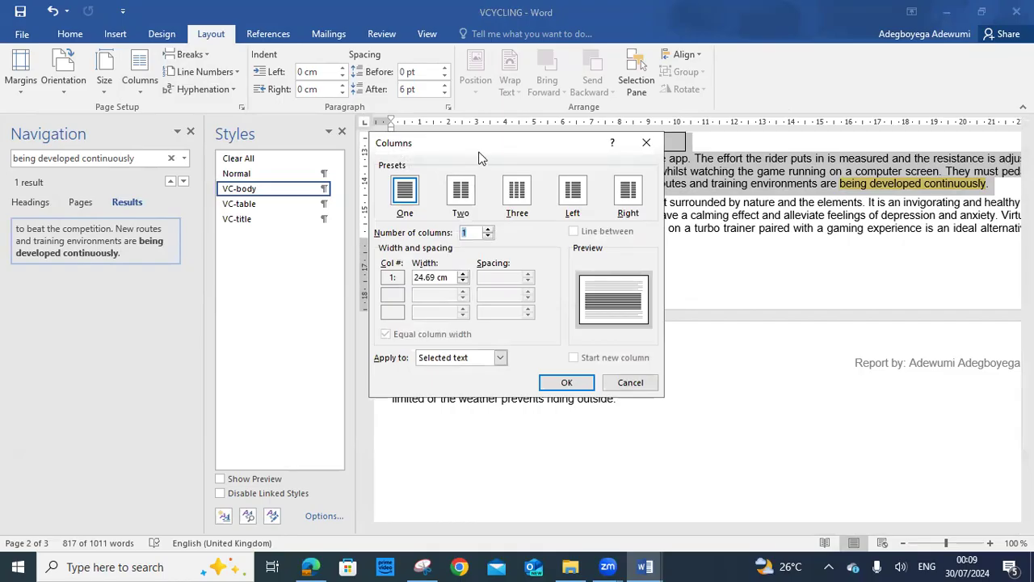
pyautogui.moveTo(479, 157); pyautogui.dragTo(205, 170)
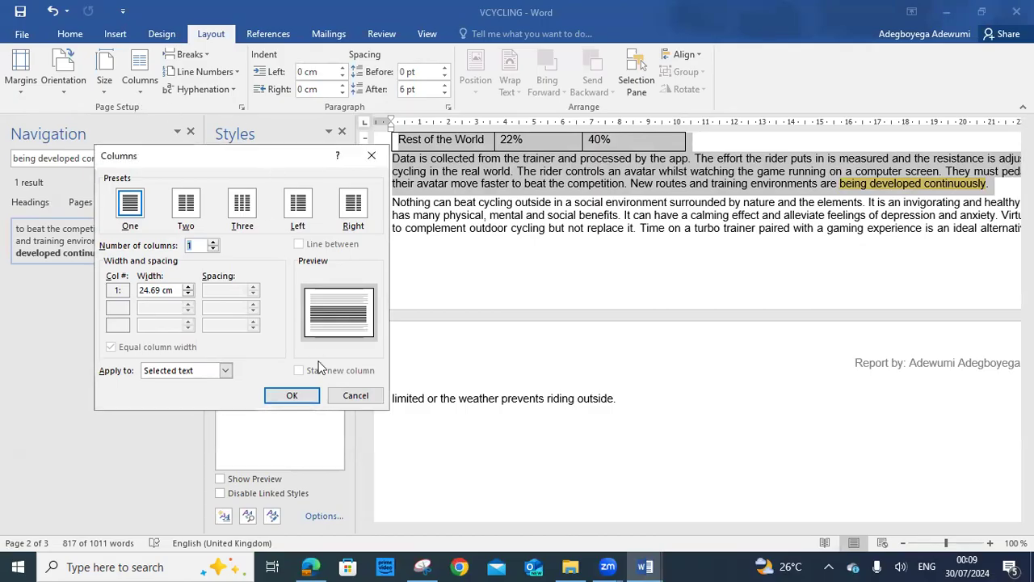
pyautogui.click(343, 396)
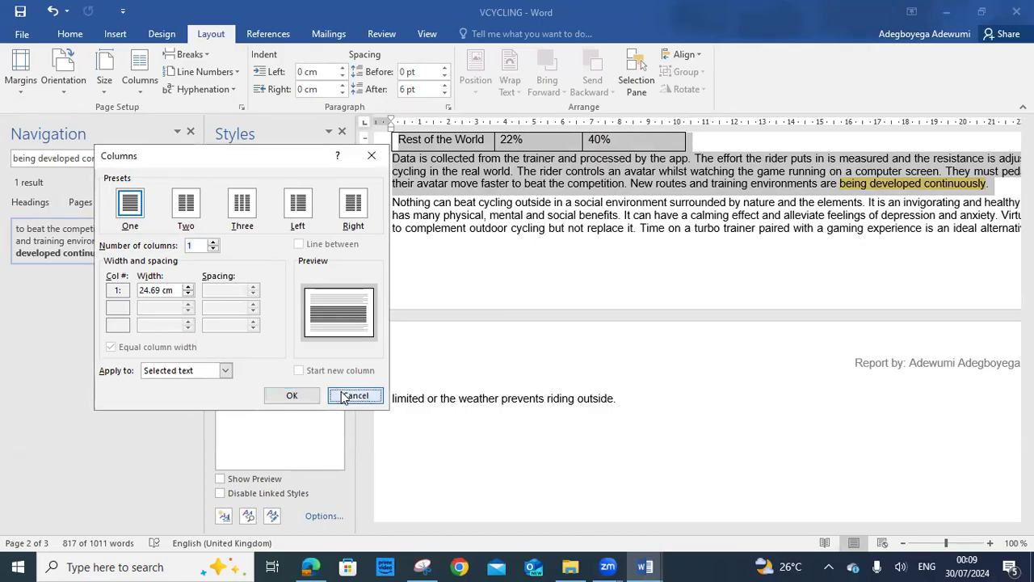
# Apply two equal-width columns with 2 cm spacing to the selected Benefits text
pyautogui.click(140, 81)
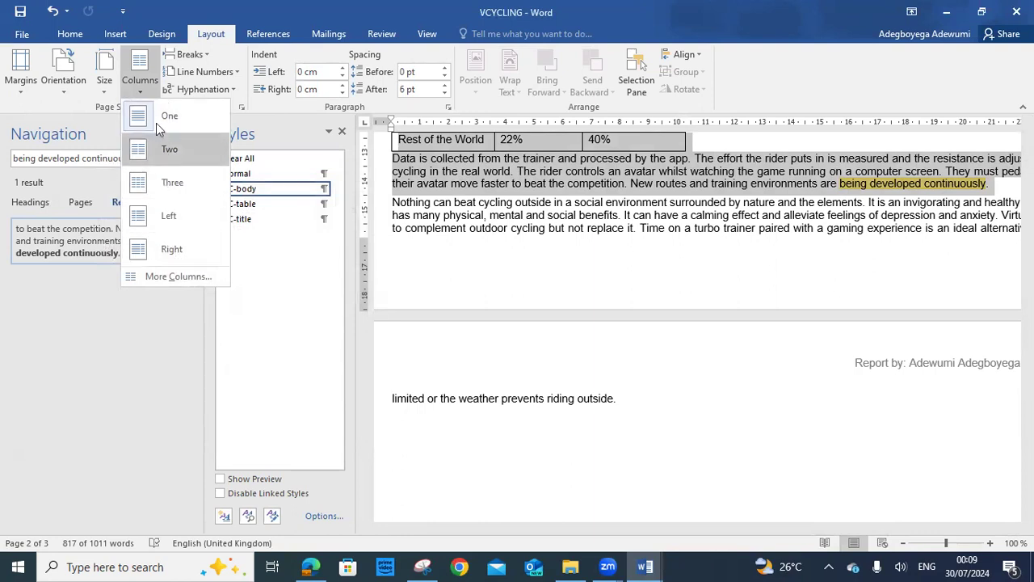
pyautogui.click(168, 275)
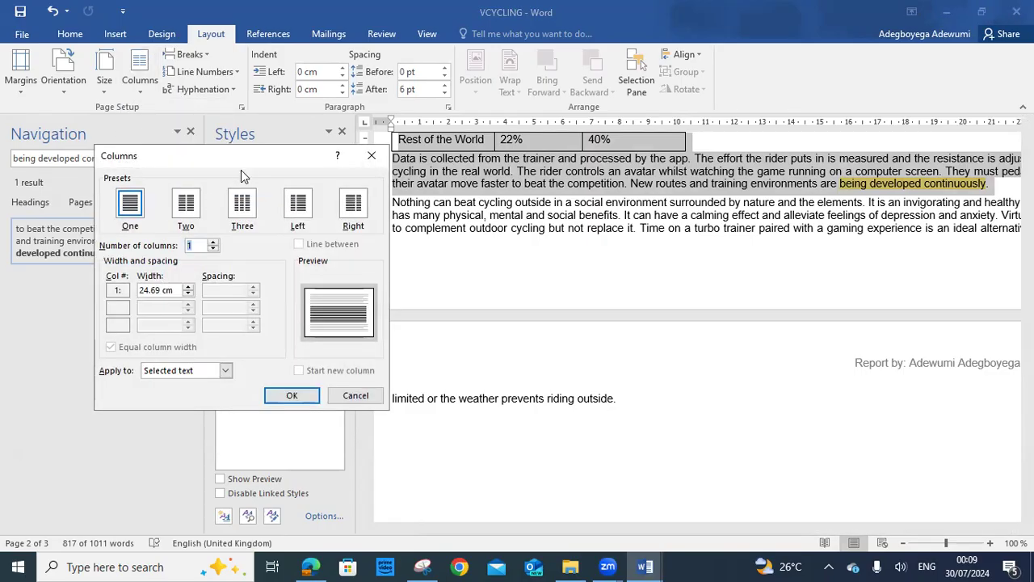
pyautogui.moveTo(244, 164); pyautogui.dragTo(211, 166)
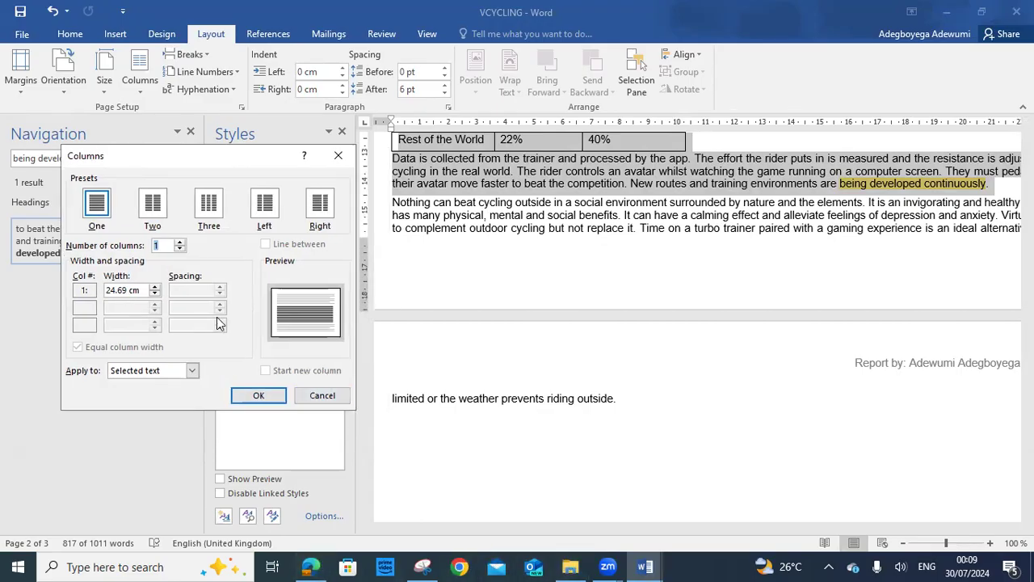
pyautogui.click(153, 203)
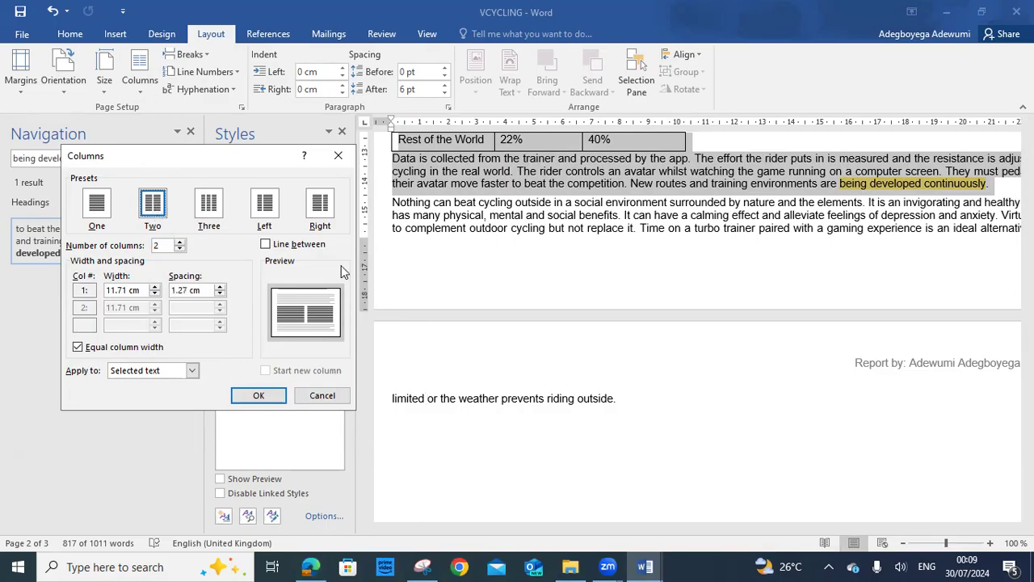
pyautogui.hotkey('alt', 'Tab')
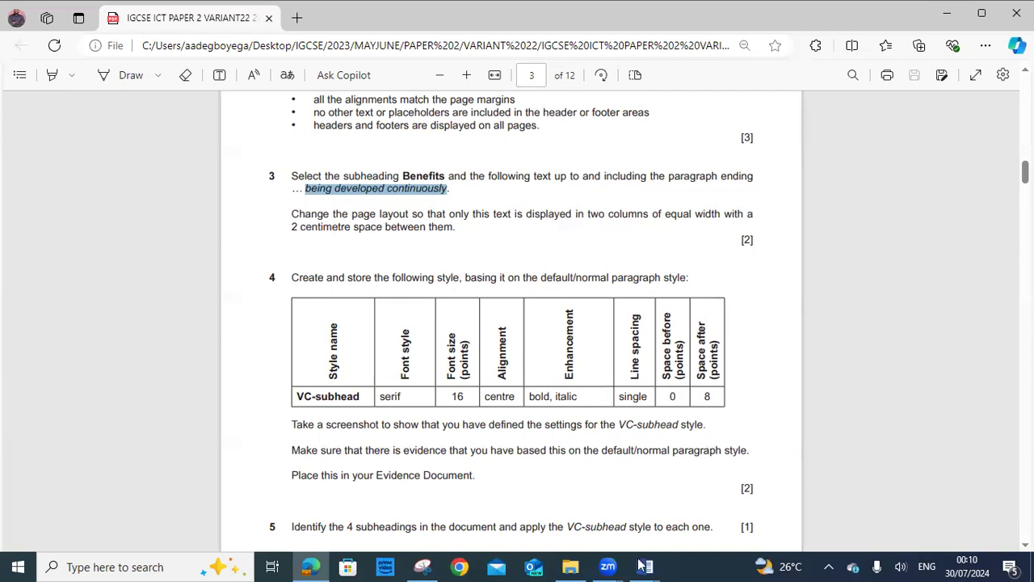
pyautogui.moveTo(643, 565)
pyautogui.click(724, 505)
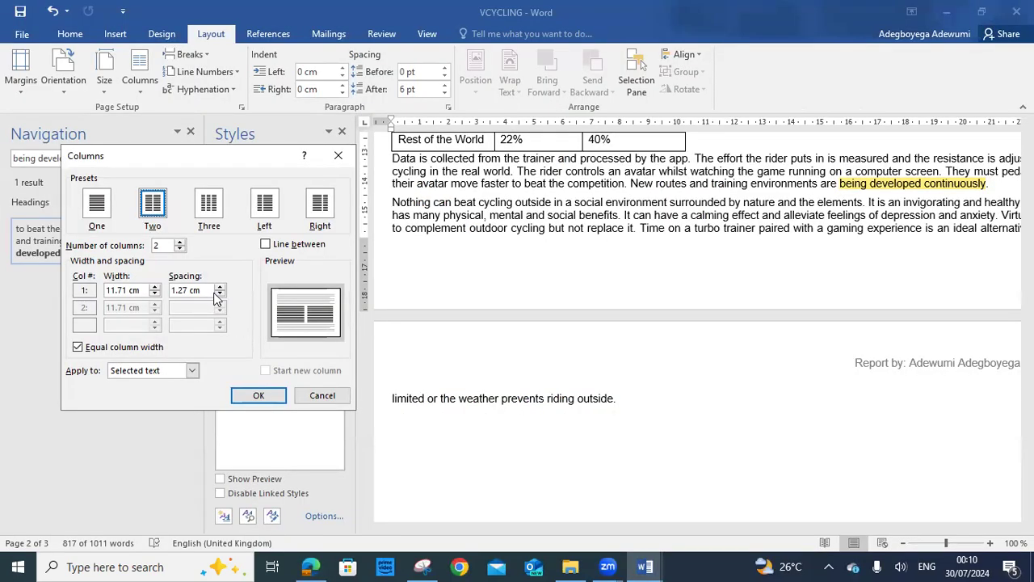
pyautogui.doubleClick(162, 291)
pyautogui.write('2')
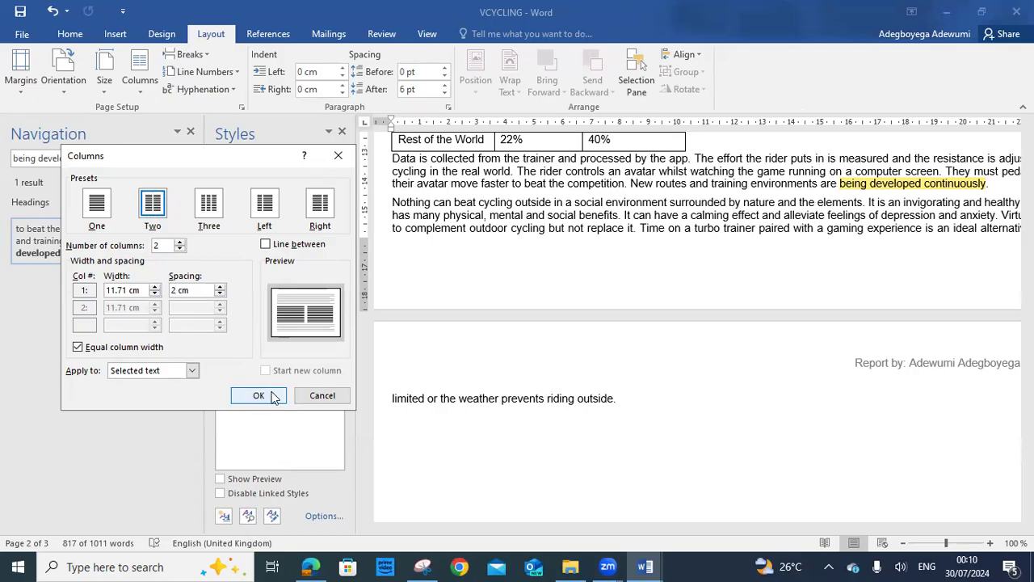
pyautogui.click(315, 566)
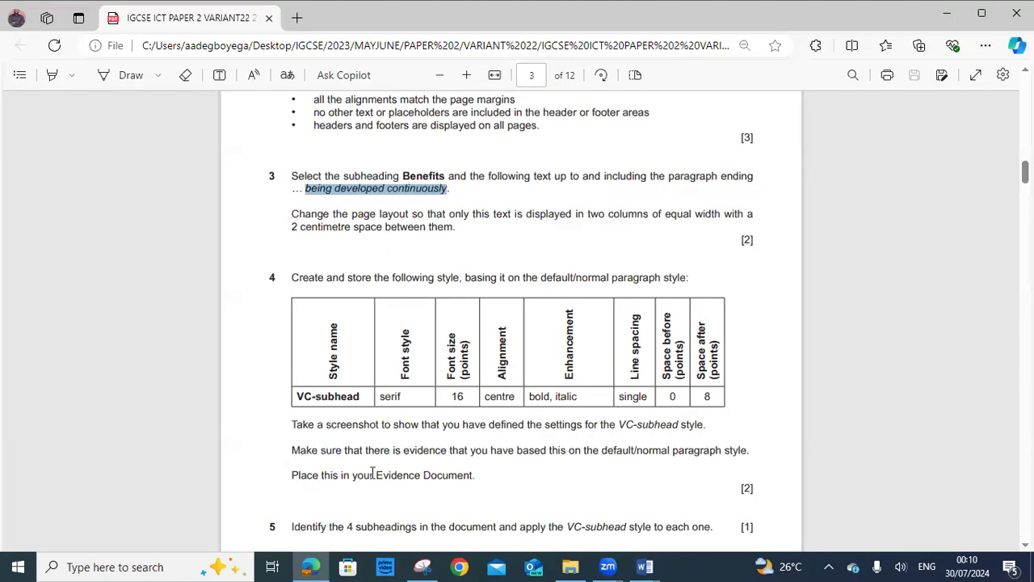
pyautogui.click(310, 566)
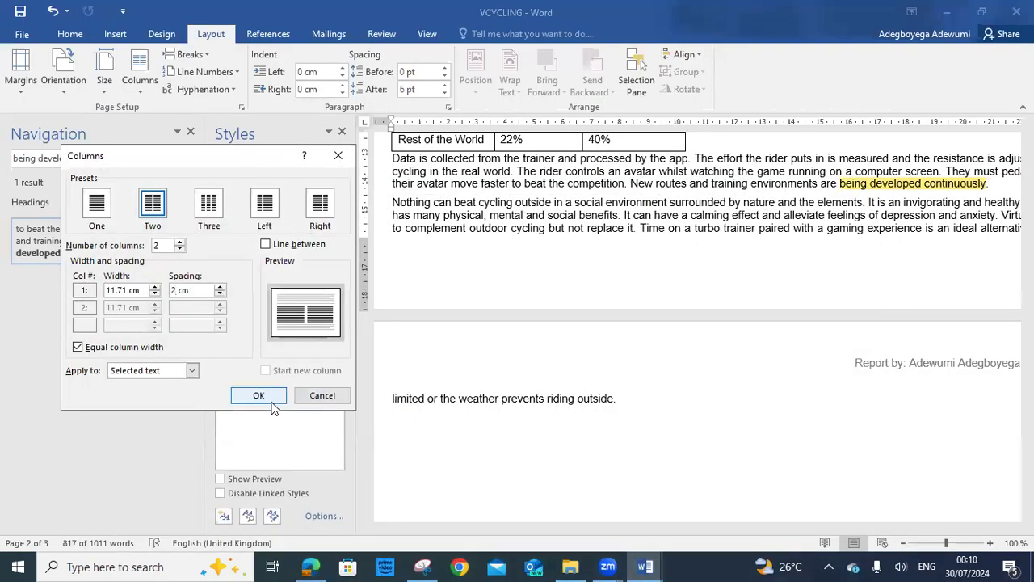
pyautogui.click(258, 393)
# Review the two-column Benefits text and close the Navigation search results
pyautogui.click(642, 342)
pyautogui.scroll(10, 645, 343)
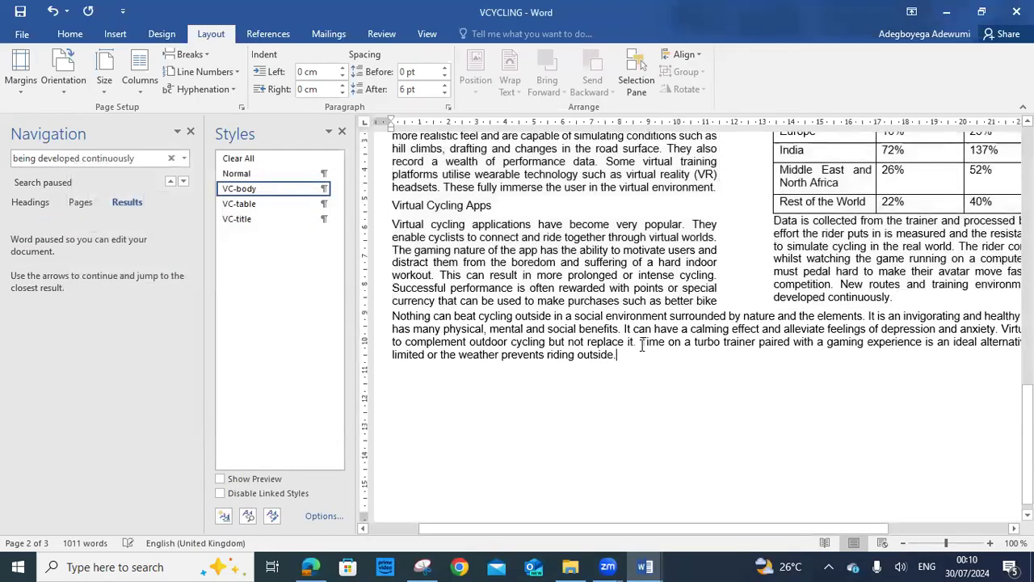
pyautogui.scroll(6, 647, 345)
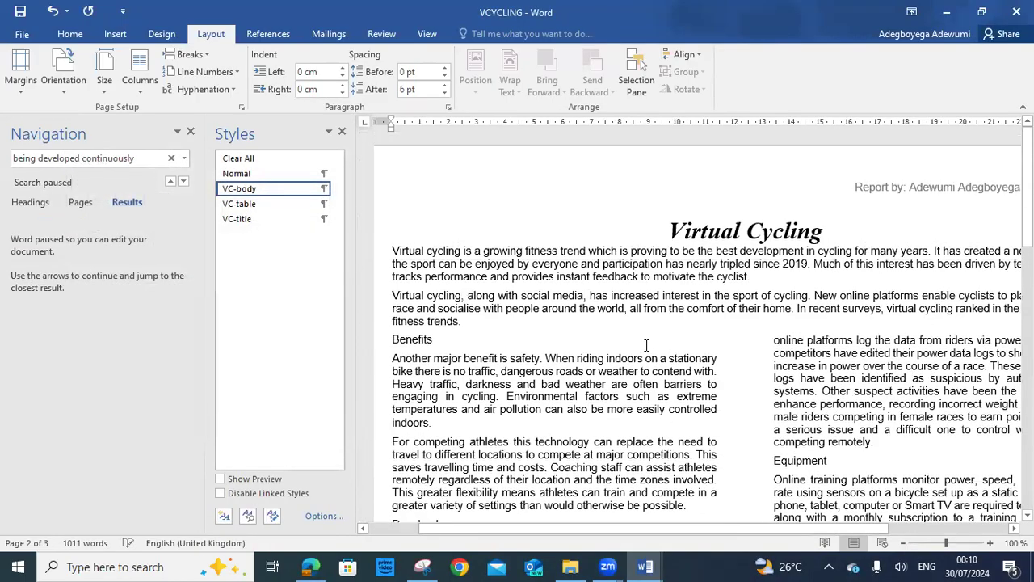
pyautogui.moveTo(397, 269); pyautogui.dragTo(916, 302)
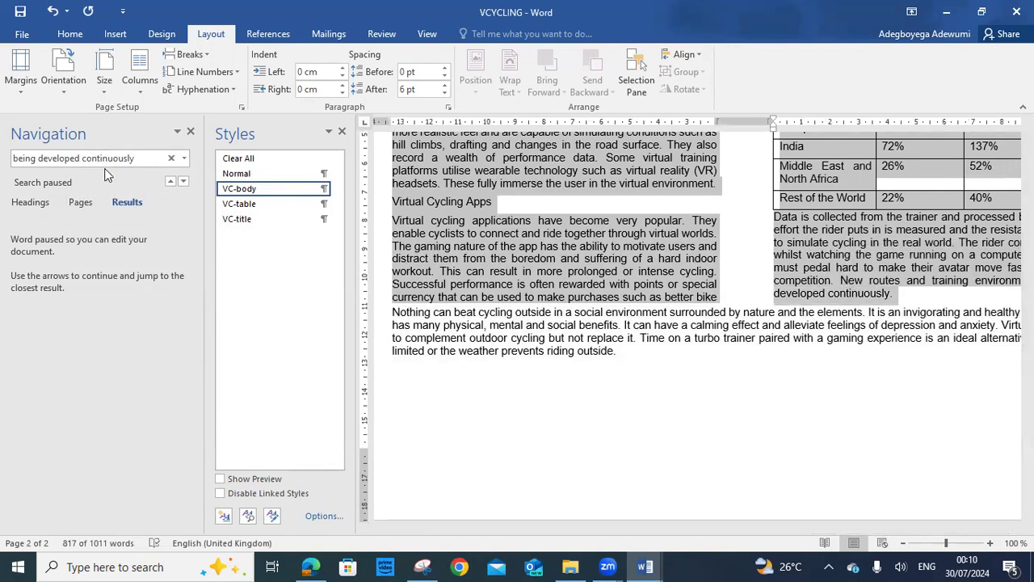
pyautogui.click(190, 131)
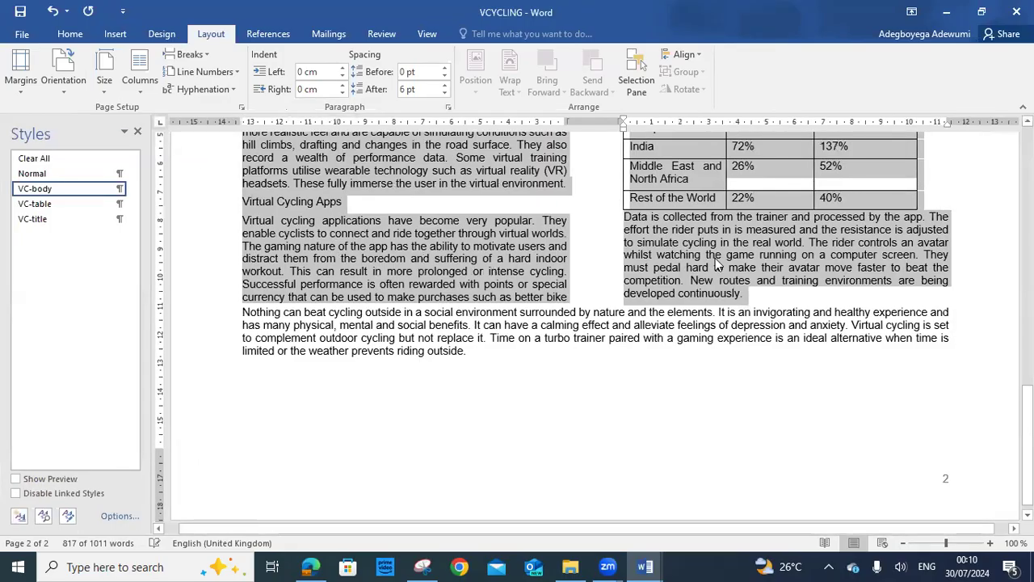
pyautogui.scroll(10, 712, 253)
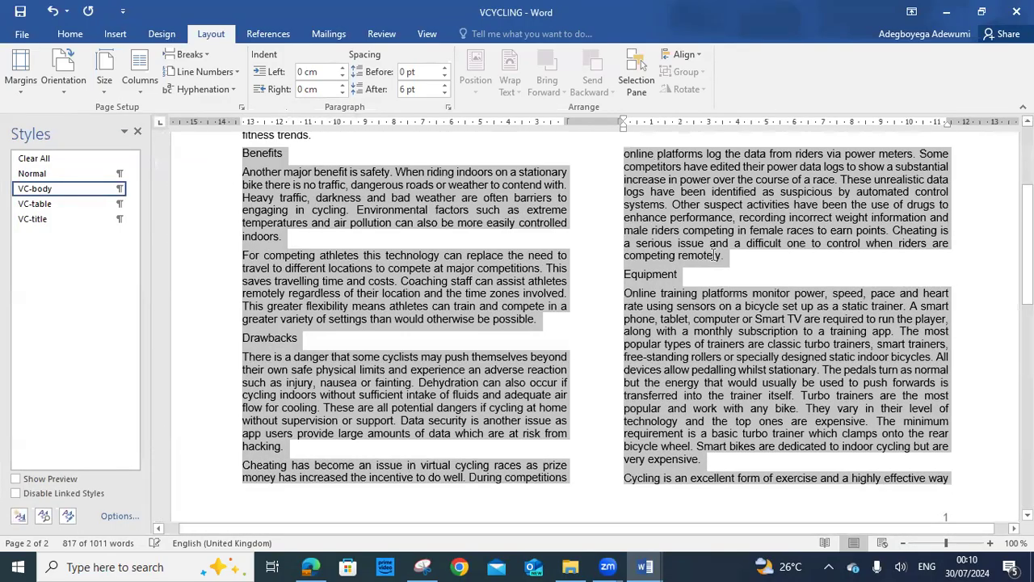
pyautogui.scroll(3, 663, 316)
pyautogui.click(646, 318)
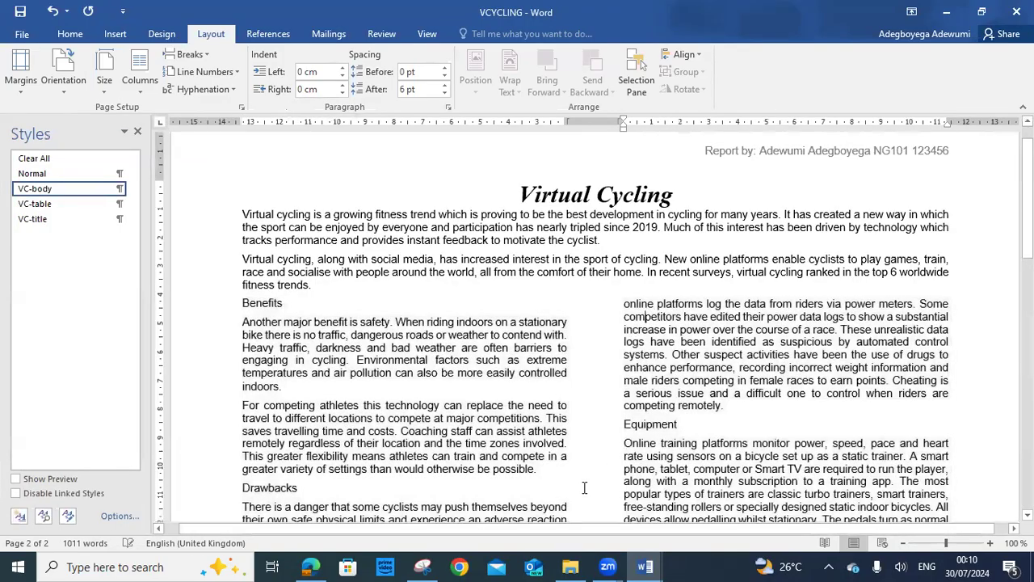
pyautogui.click(311, 566)
pyautogui.moveTo(293, 176); pyautogui.dragTo(462, 229)
pyautogui.click(461, 229)
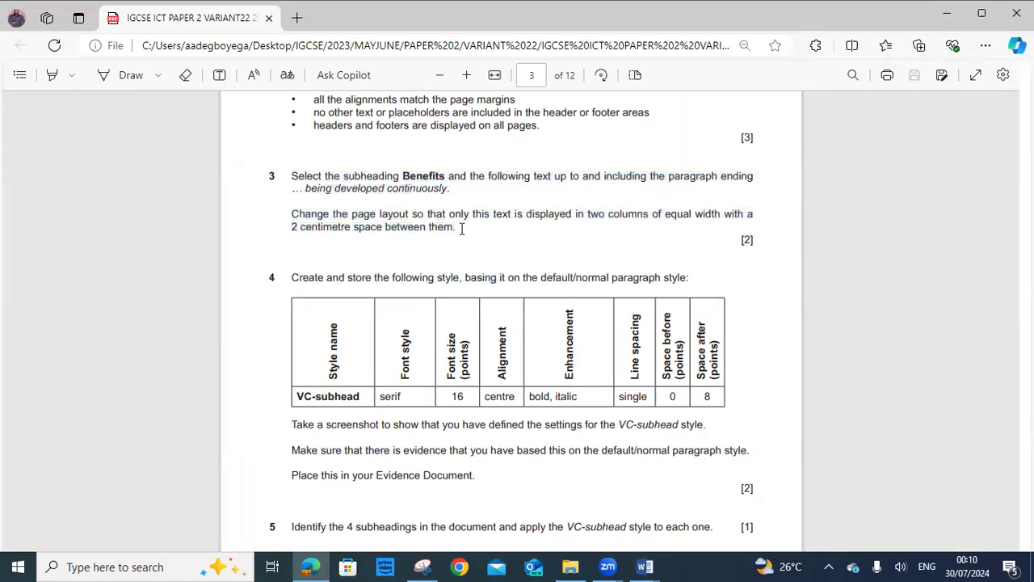
pyautogui.scroll(-3, 461, 229)
pyautogui.scroll(2, 461, 229)
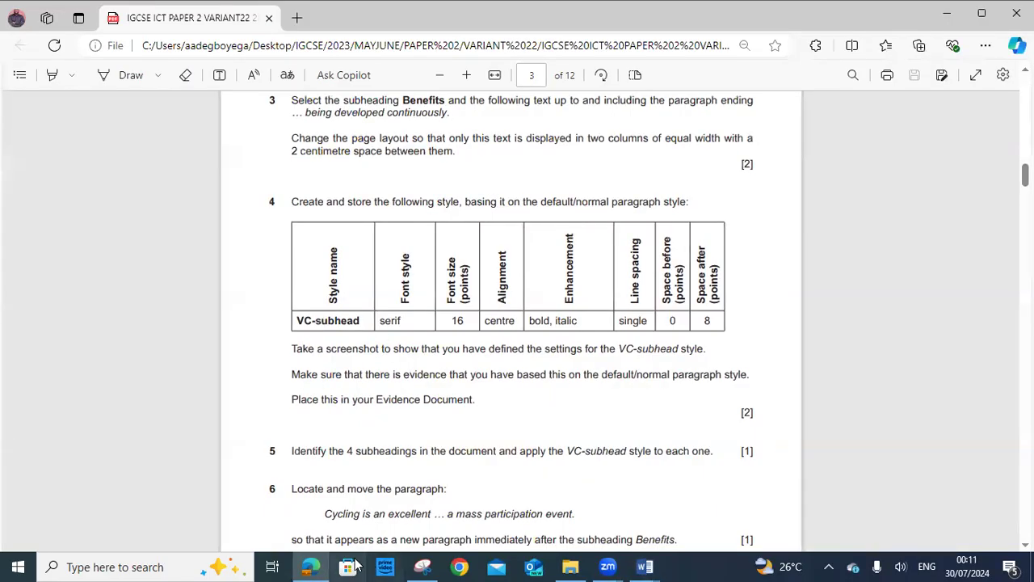
pyautogui.click(309, 566)
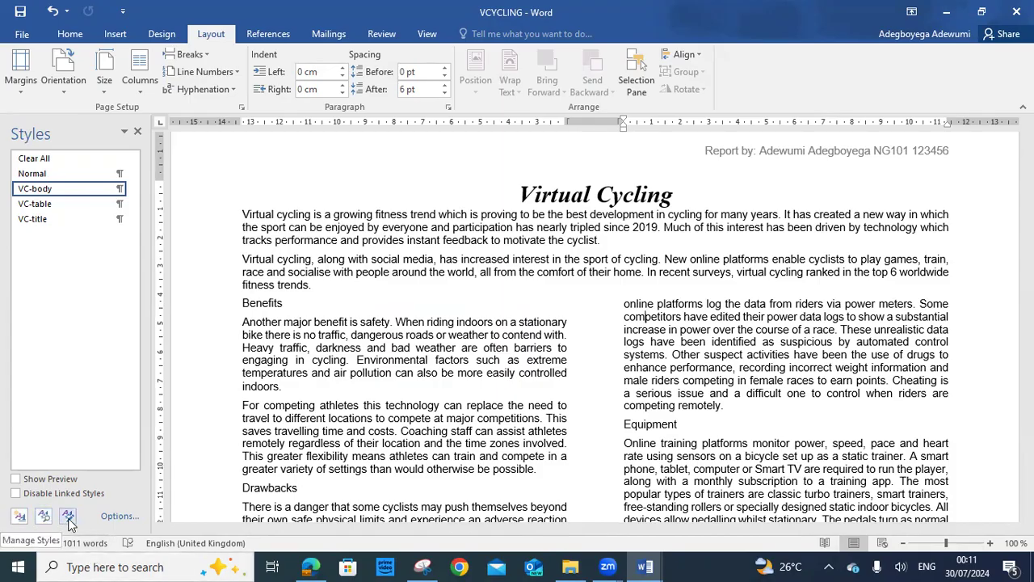
# Check the style list options, then start a new style from formatting
pyautogui.click(119, 517)
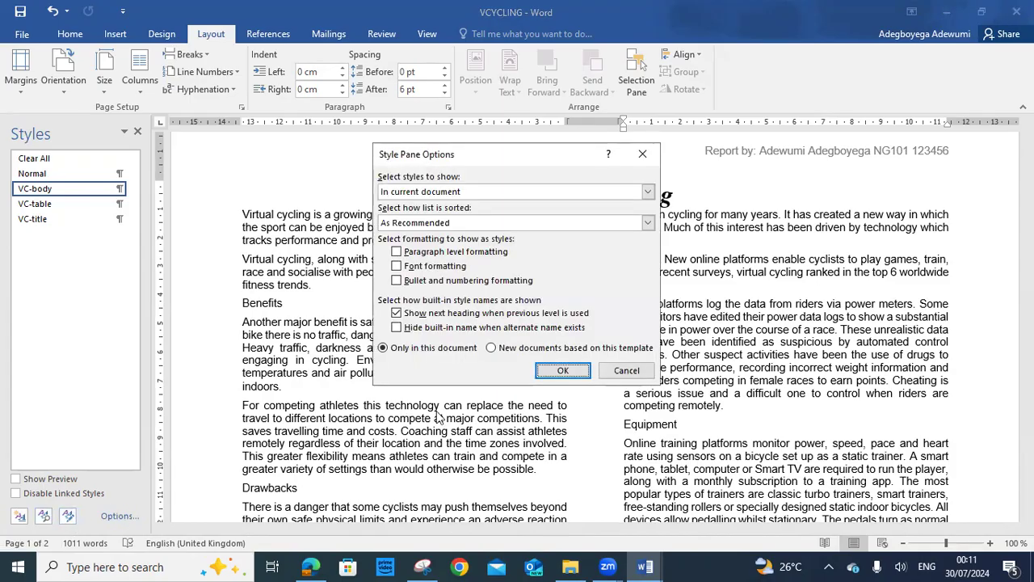
pyautogui.click(621, 376)
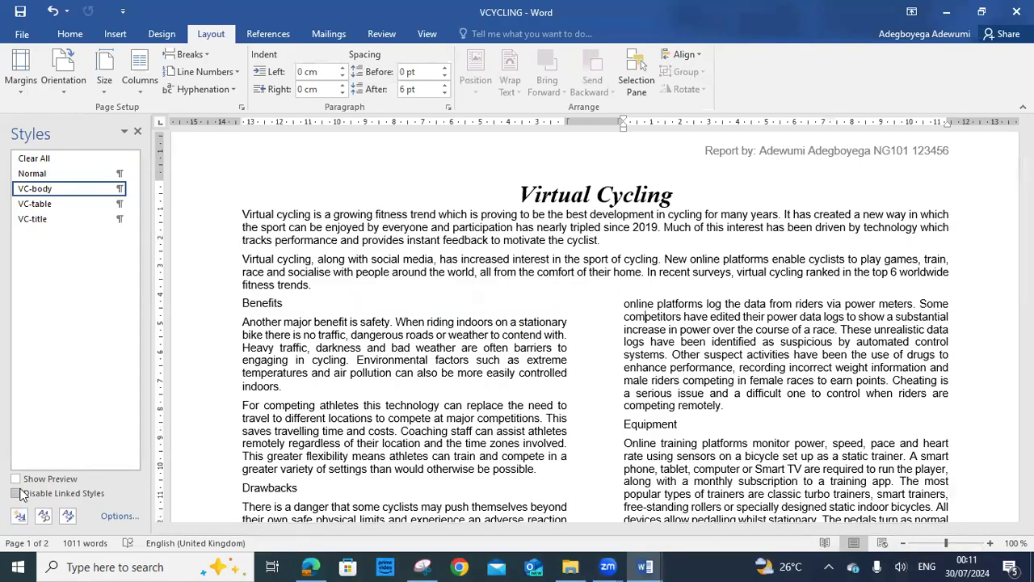
pyautogui.click(20, 517)
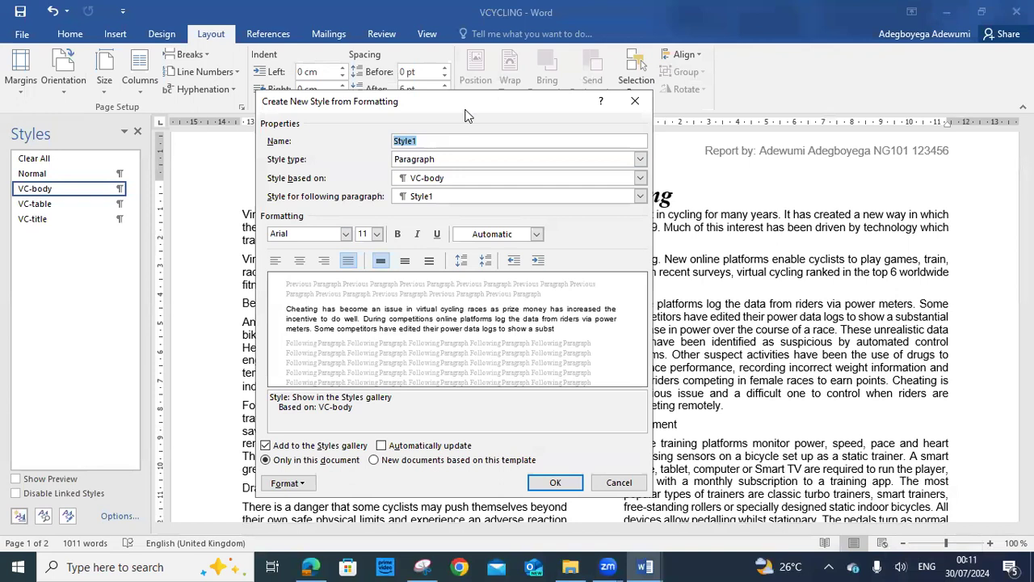
pyautogui.moveTo(467, 116); pyautogui.dragTo(587, 52)
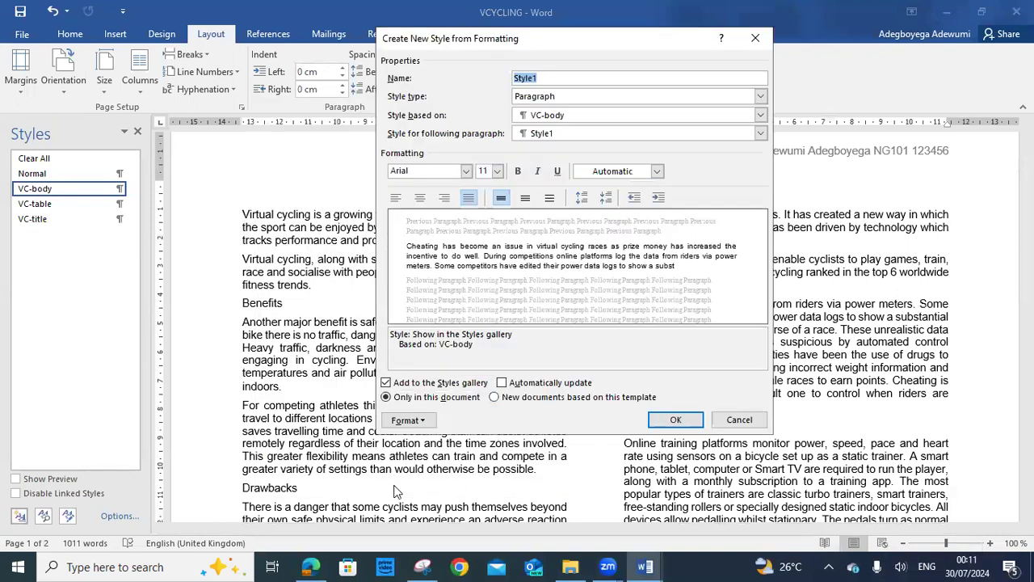
# Copy VC-subhead from the exam paper into the style name, then cancel the dialog
pyautogui.click(309, 566)
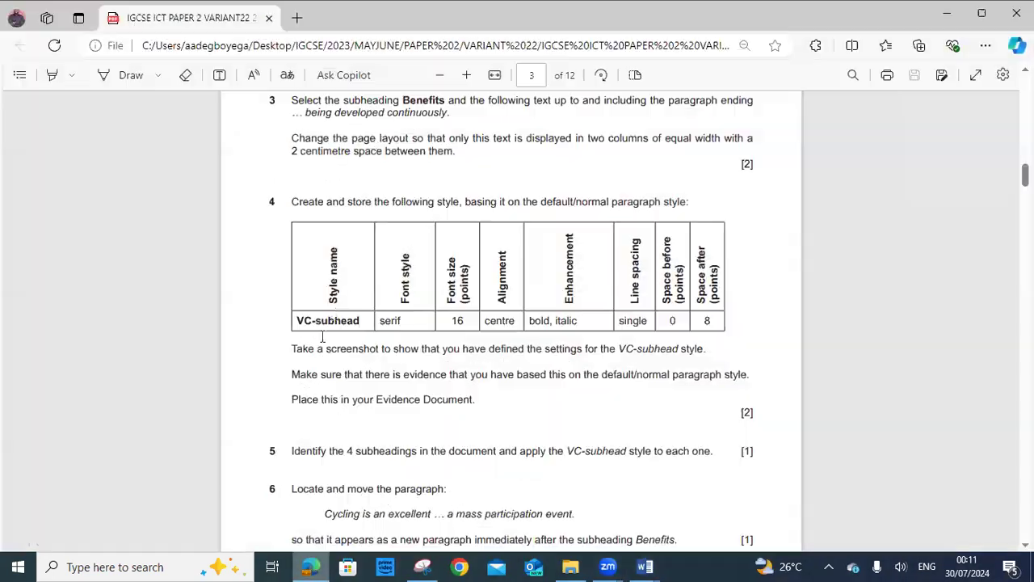
pyautogui.moveTo(361, 322)
pyautogui.mouseDown()
pyautogui.moveTo(296, 322)
pyautogui.moveTo(367, 326)
pyautogui.mouseUp()
pyautogui.click(300, 321)
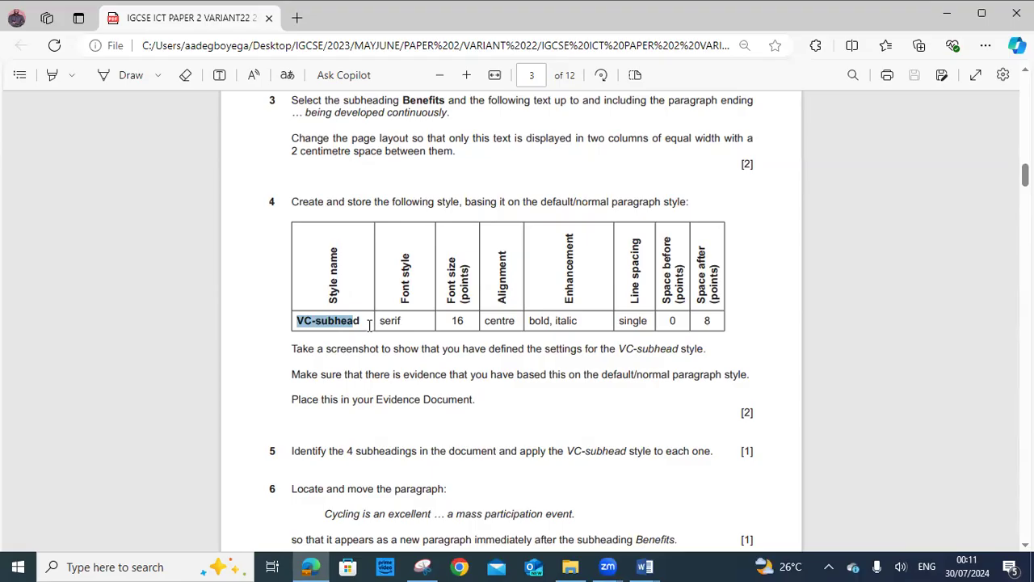
pyautogui.rightClick(351, 321)
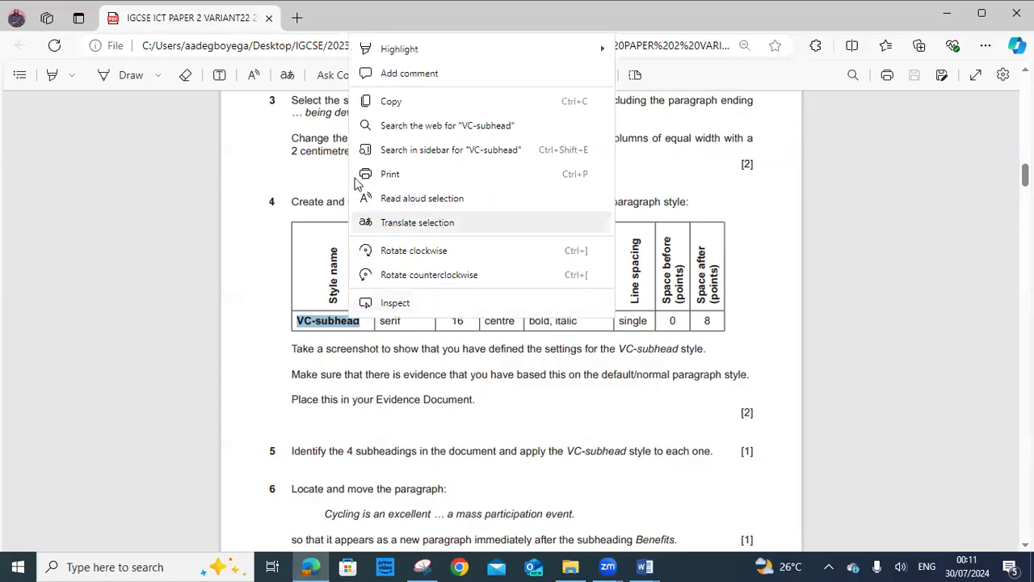
pyautogui.click(394, 102)
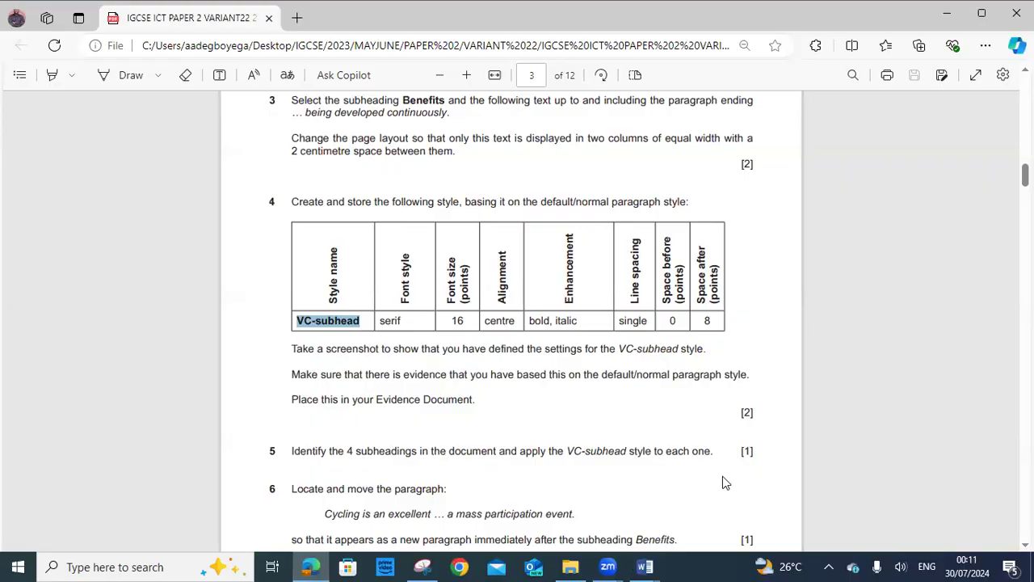
pyautogui.hotkey('alt', 'Tab')
pyautogui.rightClick(520, 77)
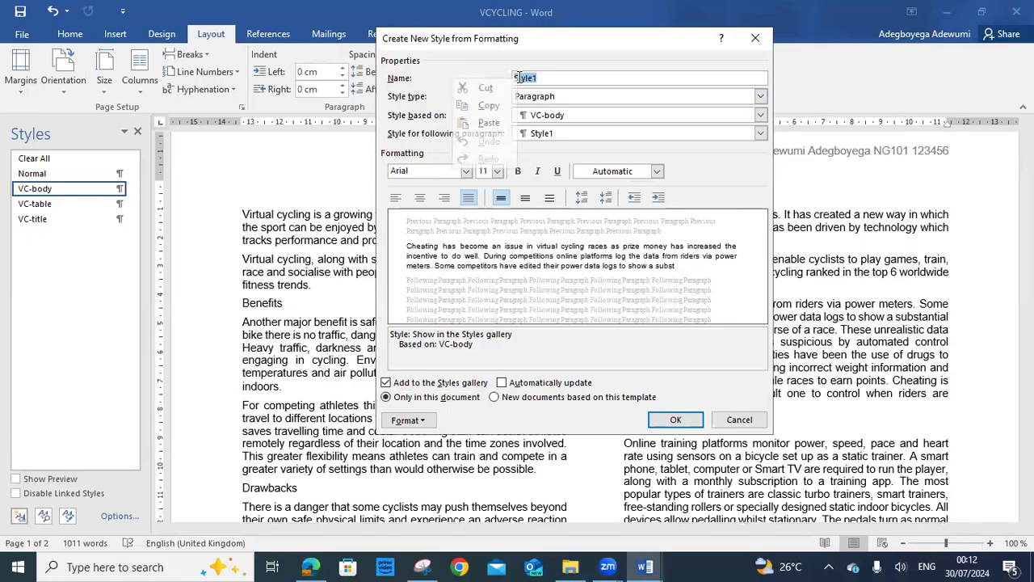
pyautogui.click(488, 122)
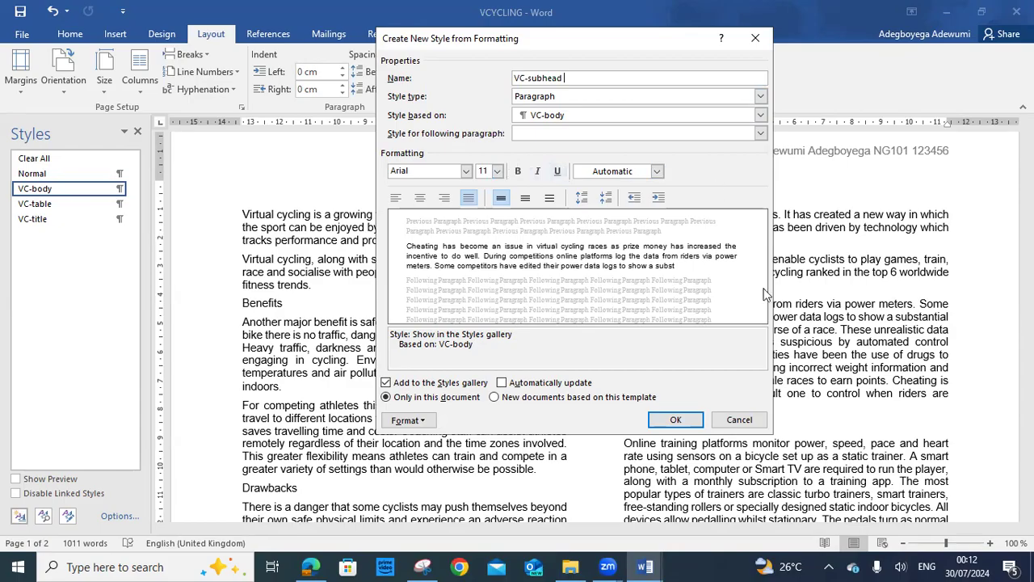
pyautogui.click(736, 422)
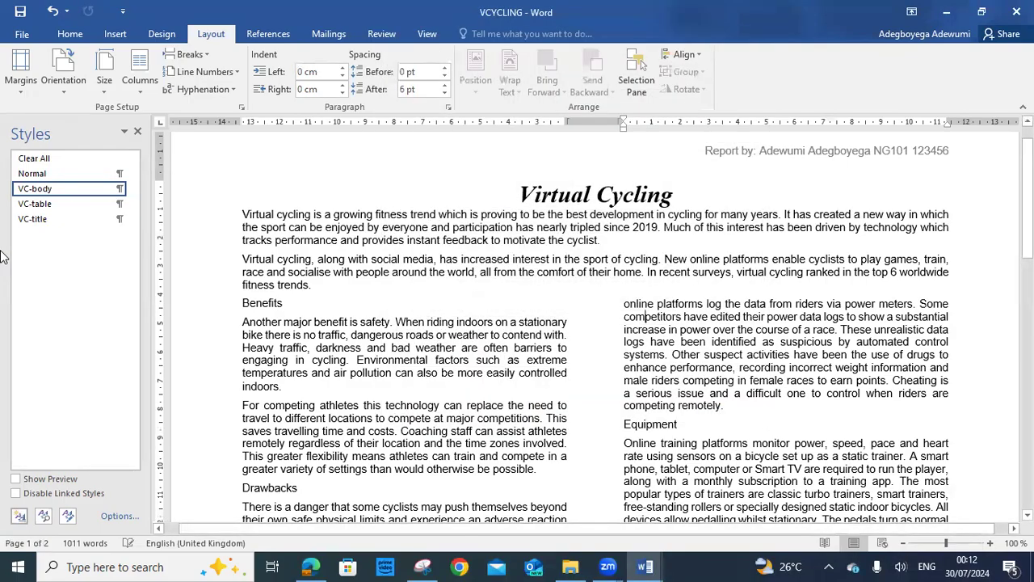
# Apply Normal, start a new style named VC-subhead, and check question 4's style spec
pyautogui.click(47, 168)
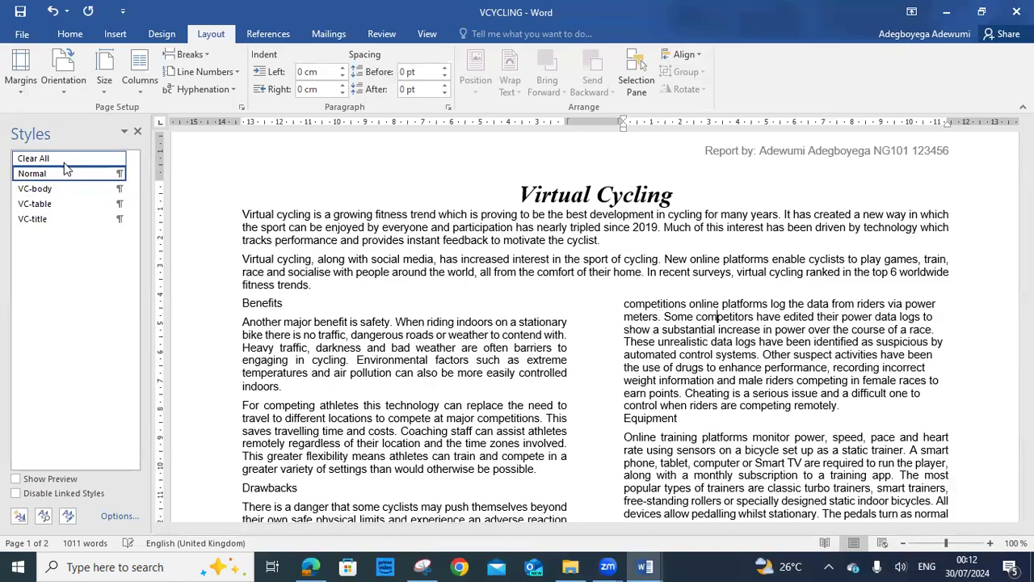
pyautogui.click(19, 515)
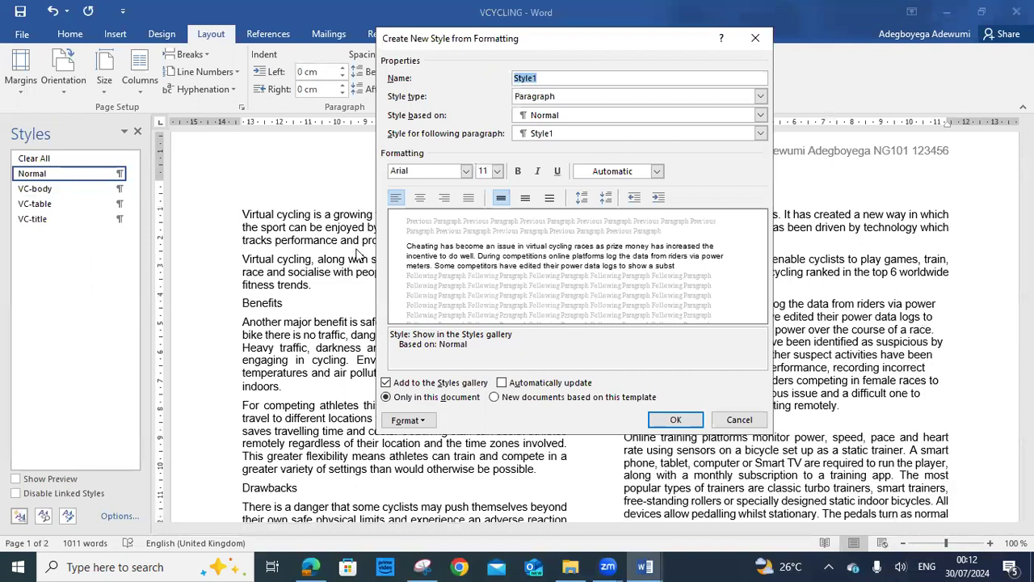
pyautogui.rightClick(524, 82)
pyautogui.press('Escape')
pyautogui.write('VC-subhead')
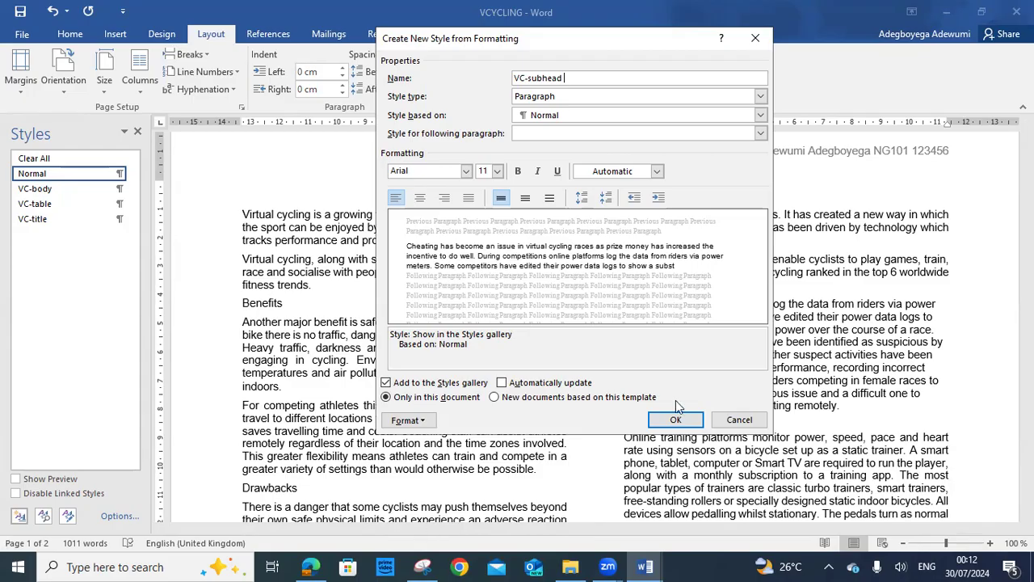
pyautogui.click(312, 566)
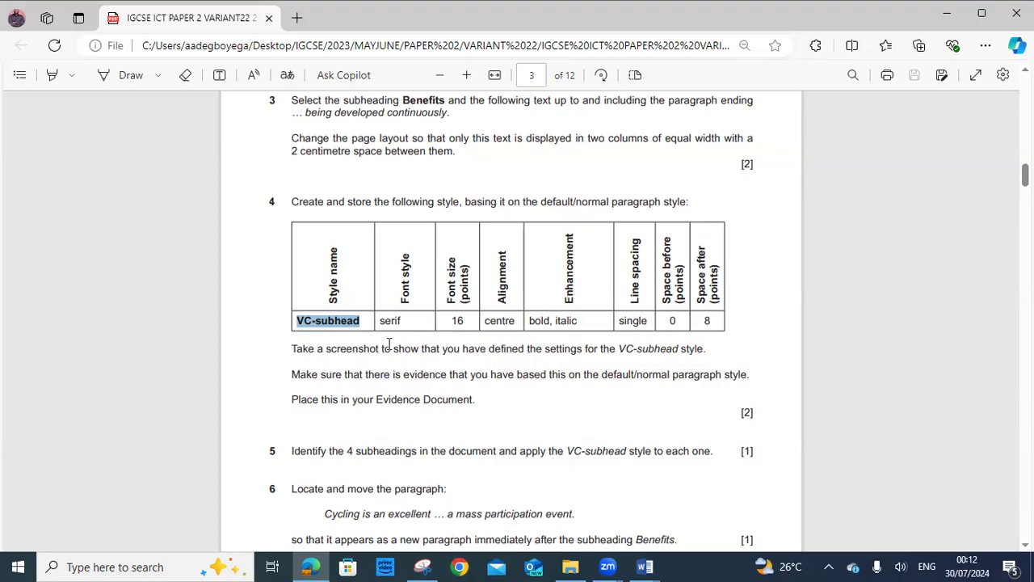
pyautogui.click(650, 566)
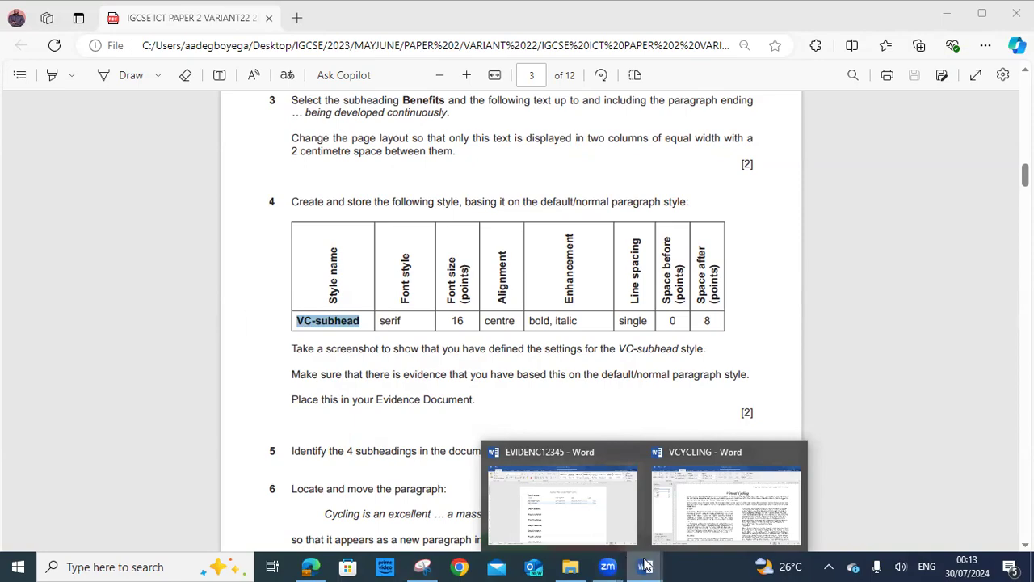
pyautogui.click(669, 521)
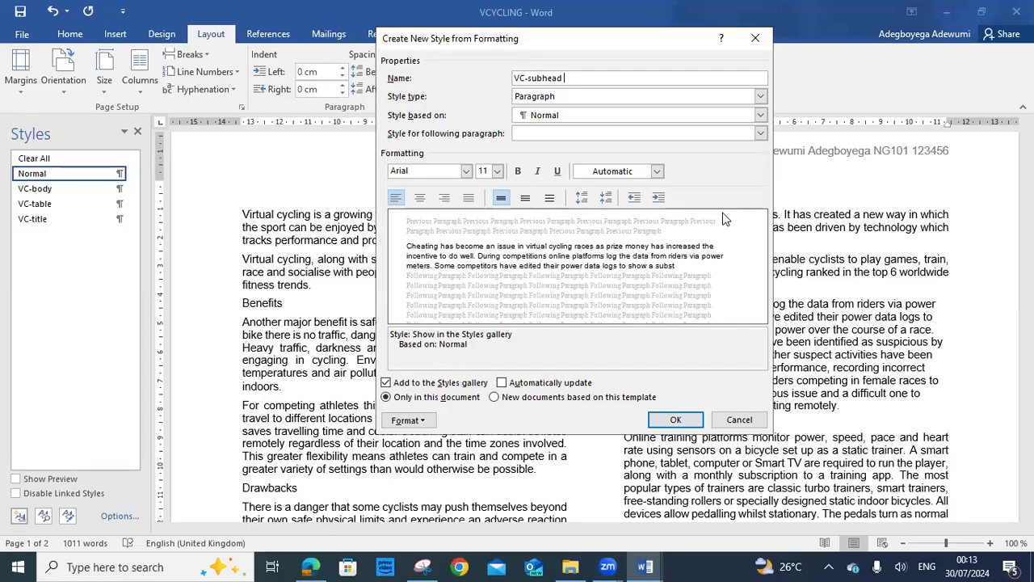
# Set the VC-subhead style's font to Times New Roman, 16 pt
pyautogui.click(466, 172)
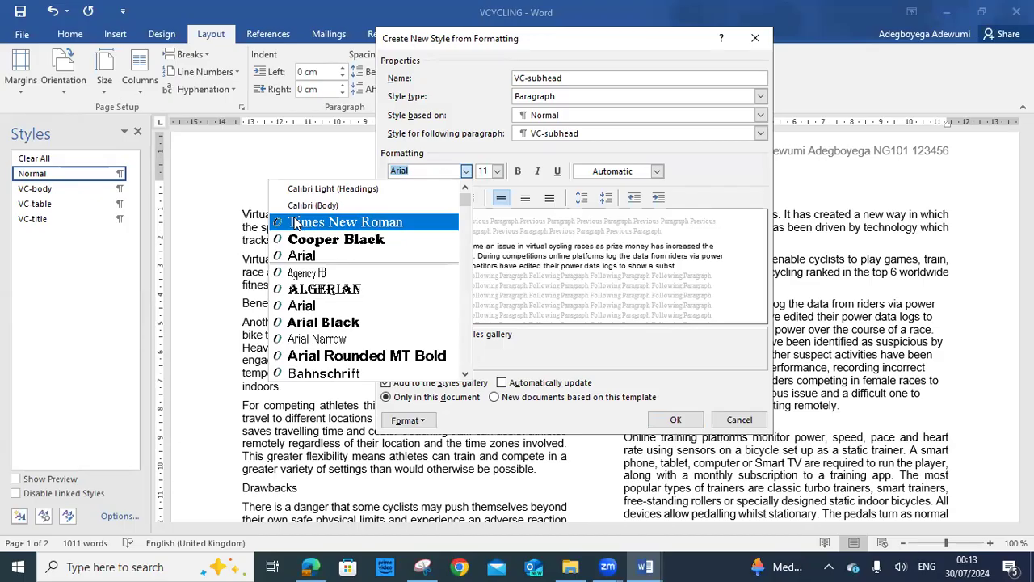
pyautogui.click(317, 227)
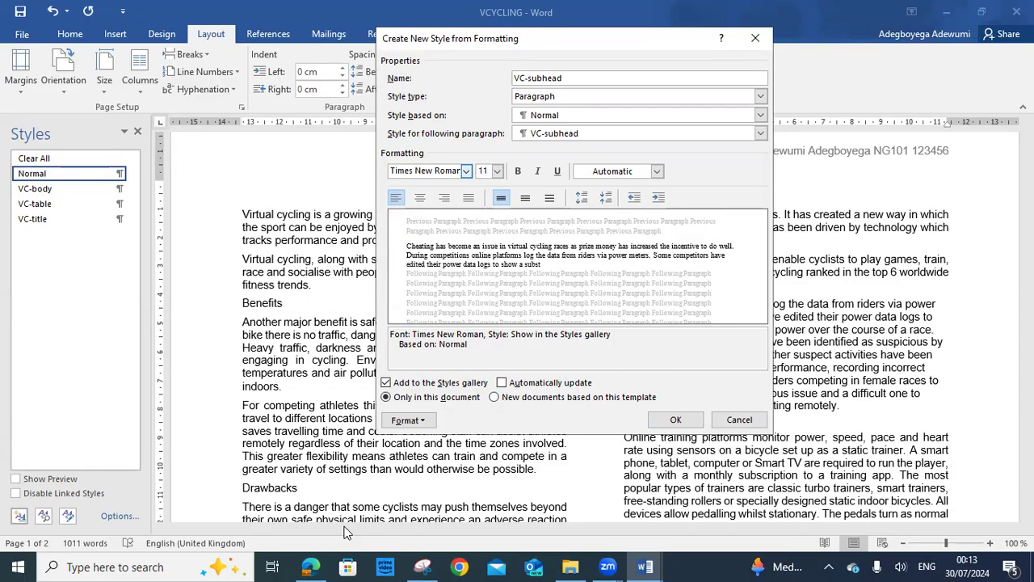
pyautogui.click(311, 567)
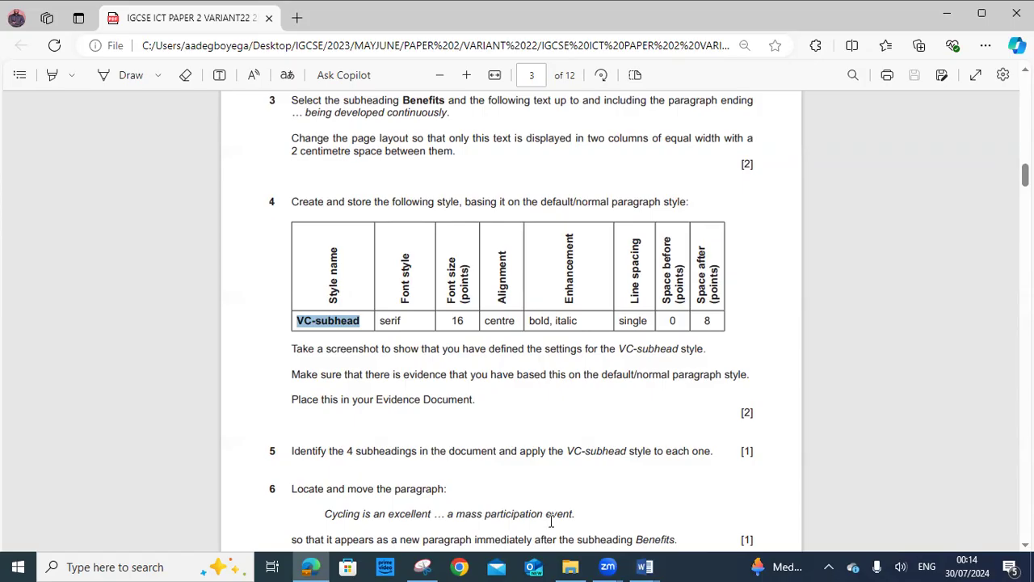
pyautogui.moveTo(645, 565)
pyautogui.click(725, 529)
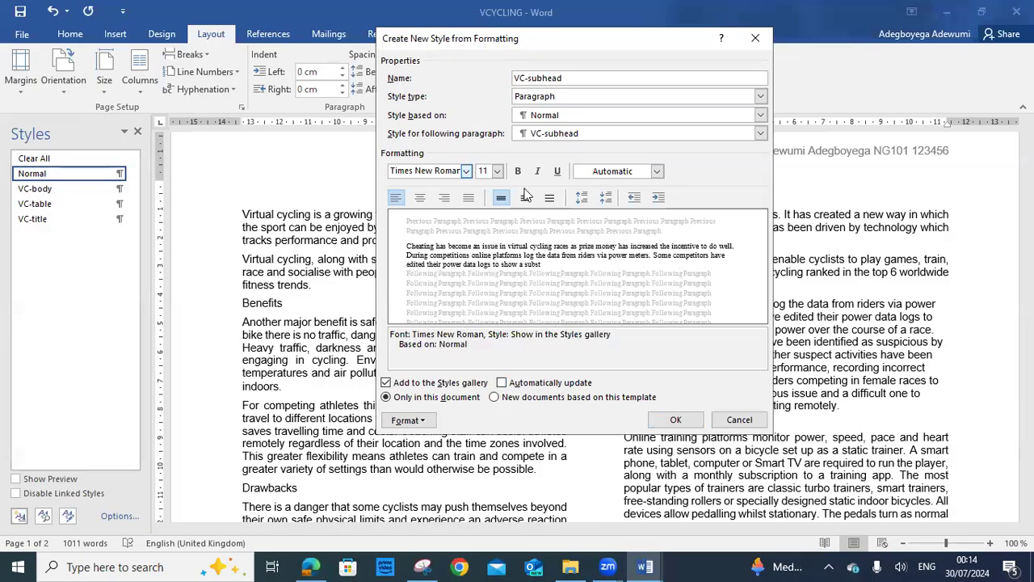
pyautogui.click(498, 171)
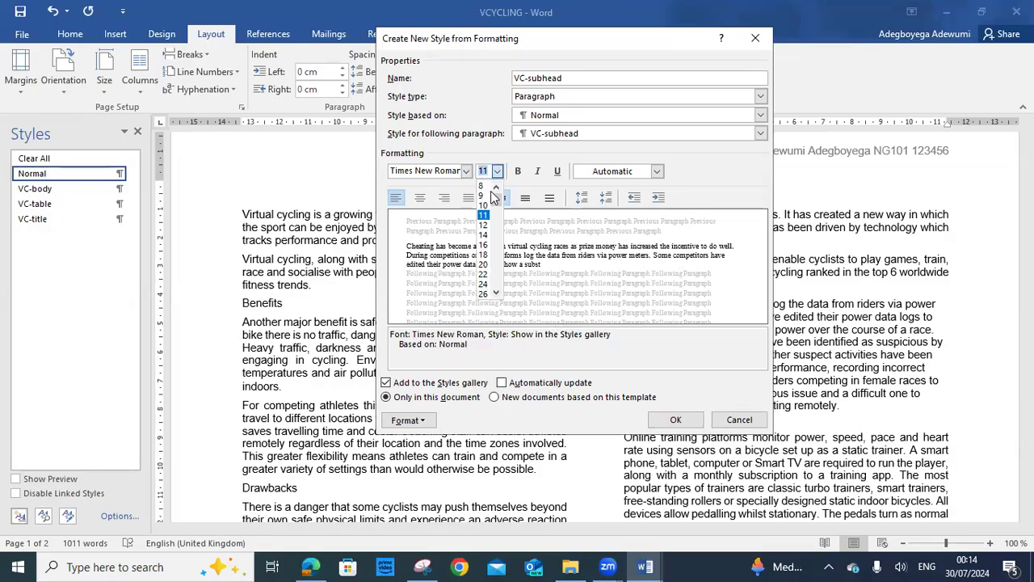
pyautogui.click(484, 246)
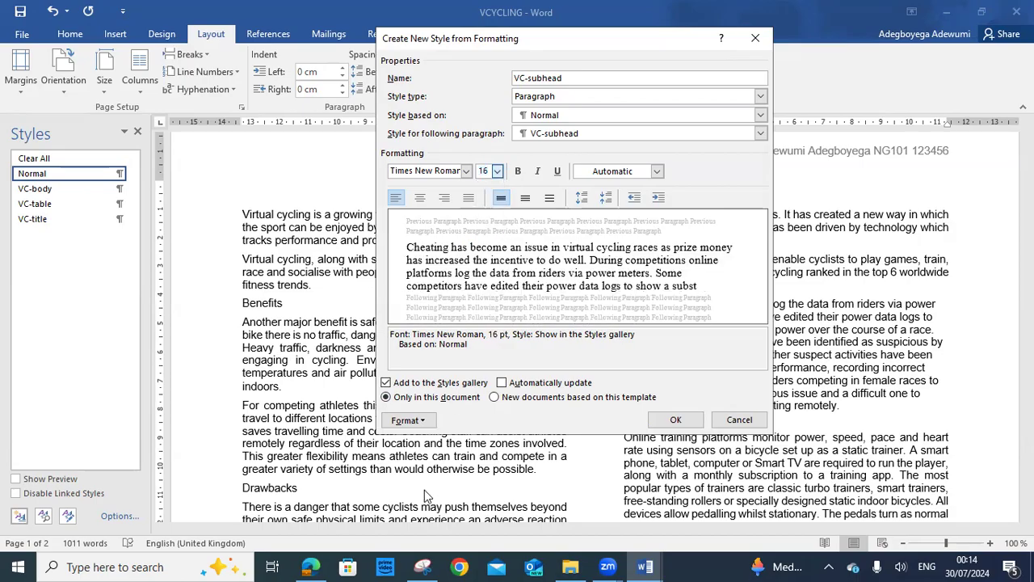
# Make VC-subhead centred, bold and italic, checking the exam specification
pyautogui.click(311, 566)
pyautogui.click(311, 567)
pyautogui.click(419, 199)
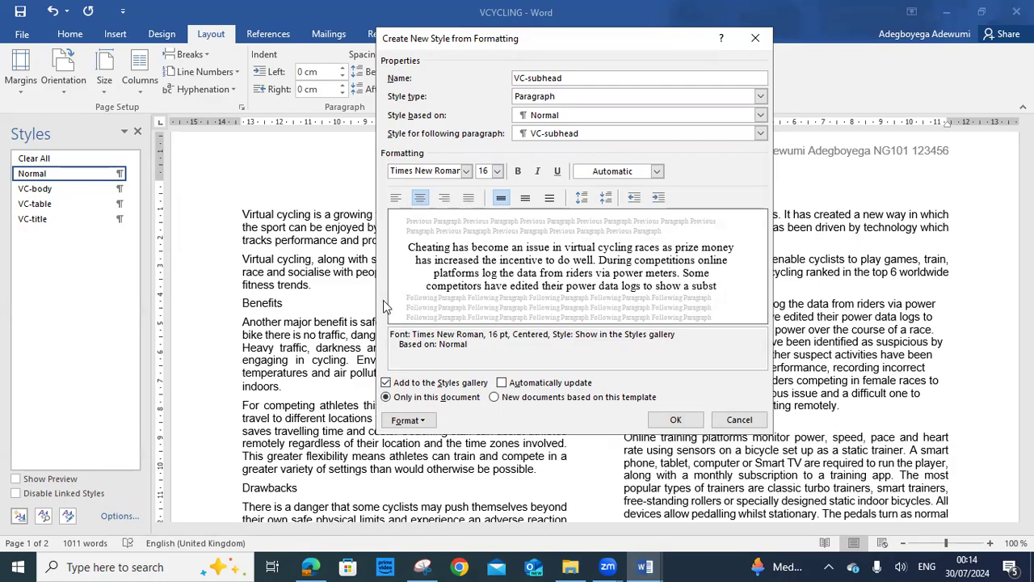
pyautogui.click(311, 567)
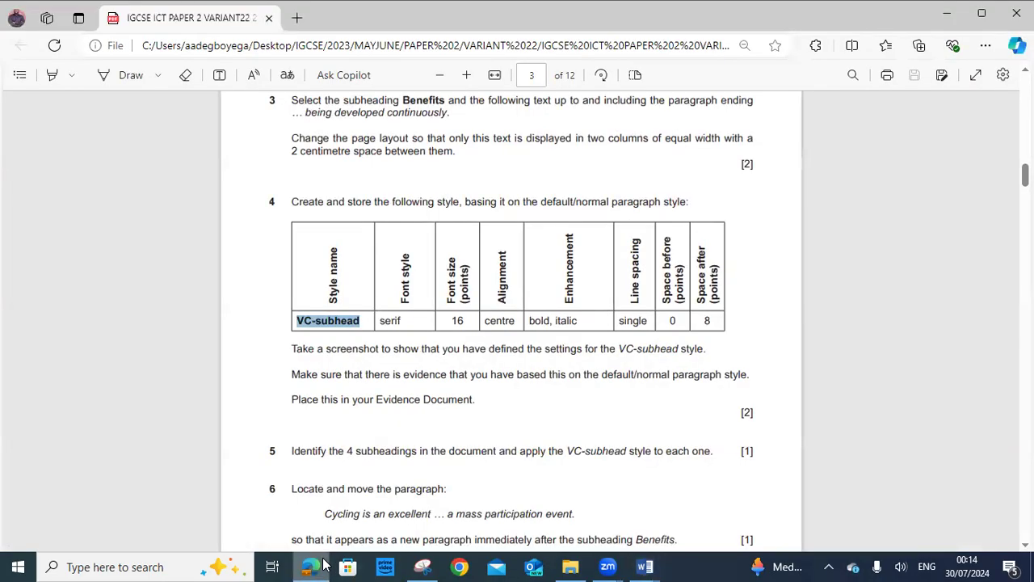
pyautogui.click(311, 566)
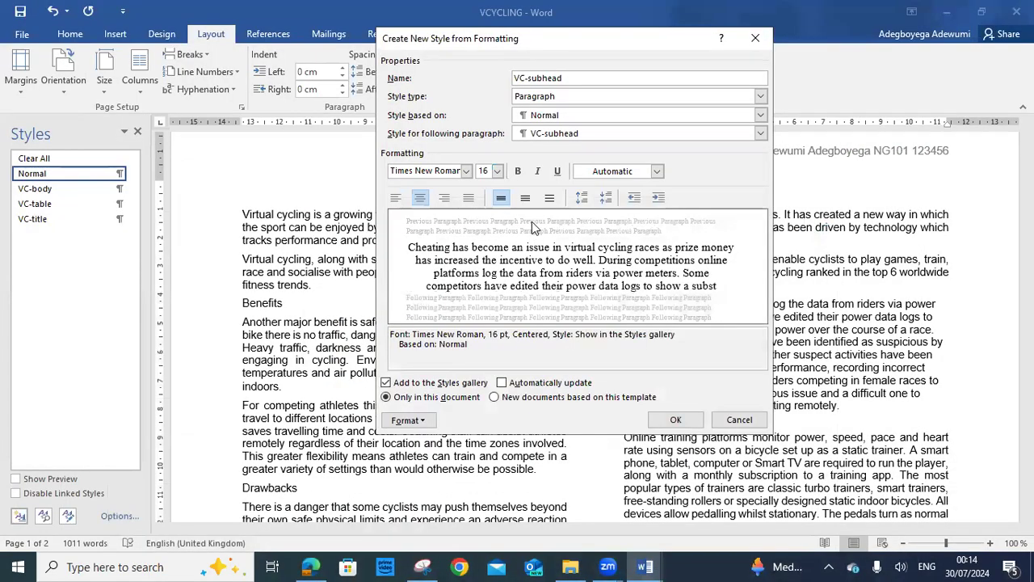
pyautogui.click(518, 171)
pyautogui.click(537, 171)
pyautogui.click(311, 567)
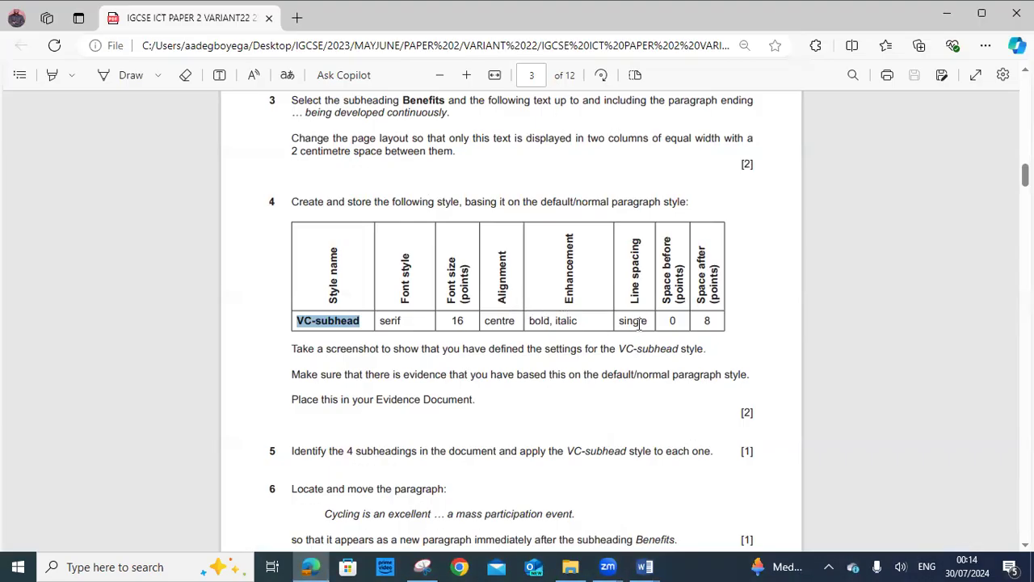
pyautogui.click(311, 567)
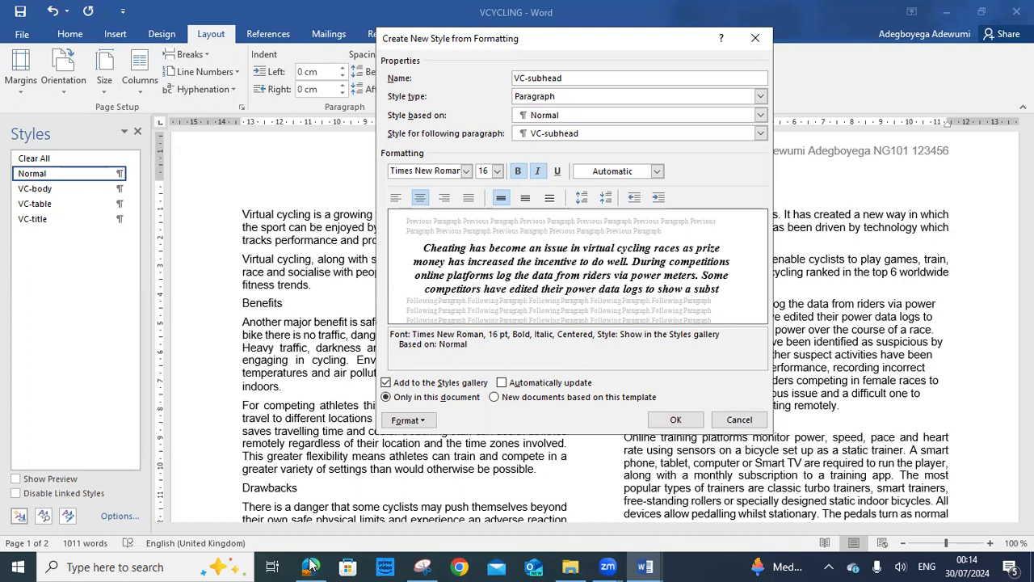
pyautogui.click(409, 421)
# Give VC-subhead 8 pt space after, keeping 0 pt before and single line spacing
pyautogui.click(383, 280)
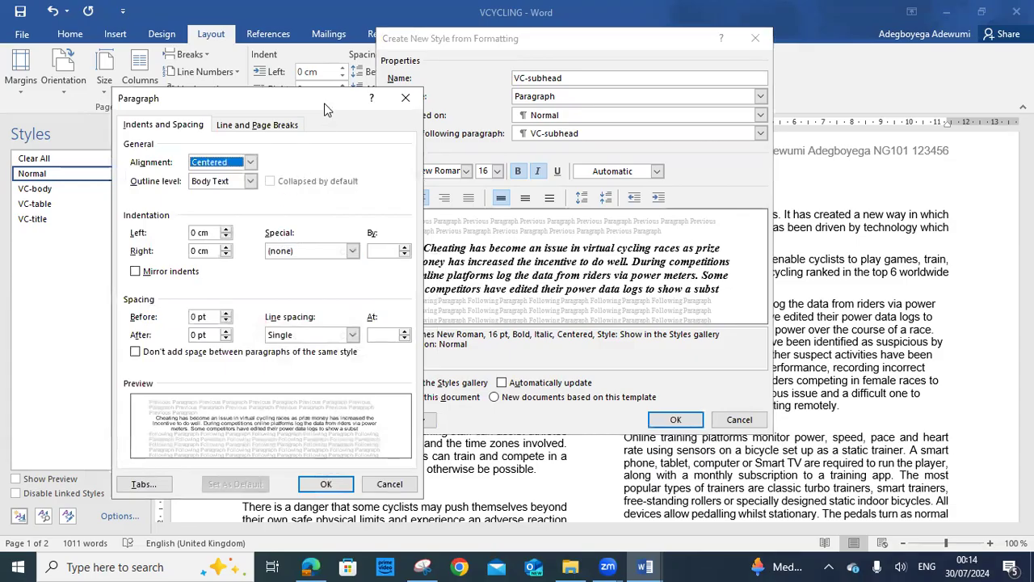
pyautogui.moveTo(326, 109); pyautogui.dragTo(282, 58)
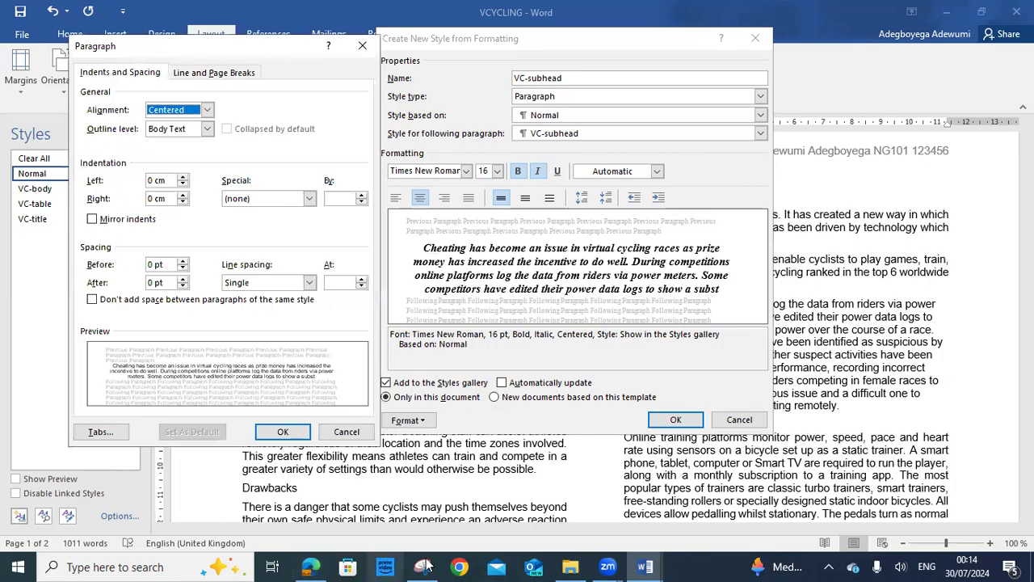
pyautogui.click(311, 566)
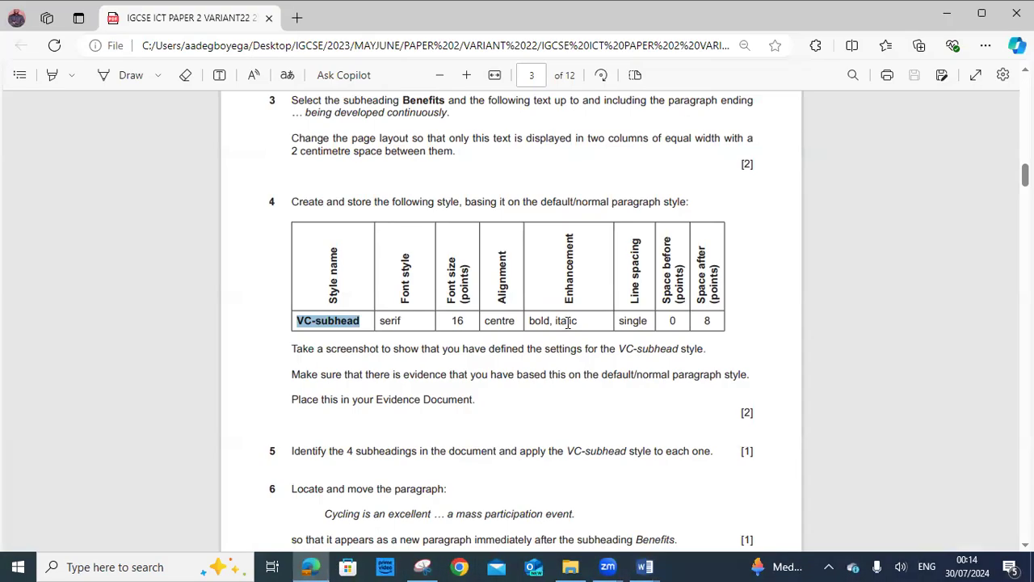
pyautogui.click(318, 566)
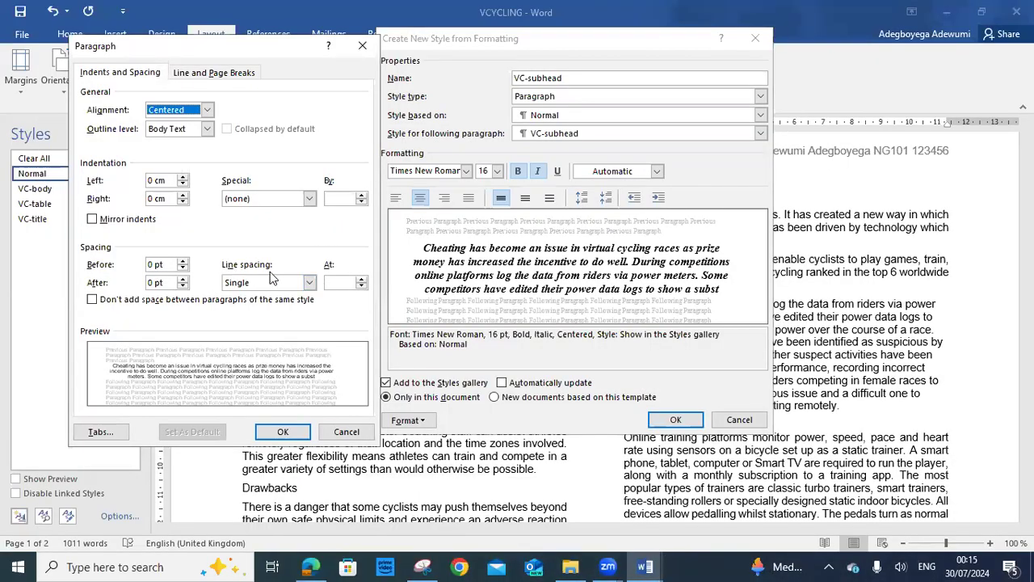
pyautogui.click(315, 566)
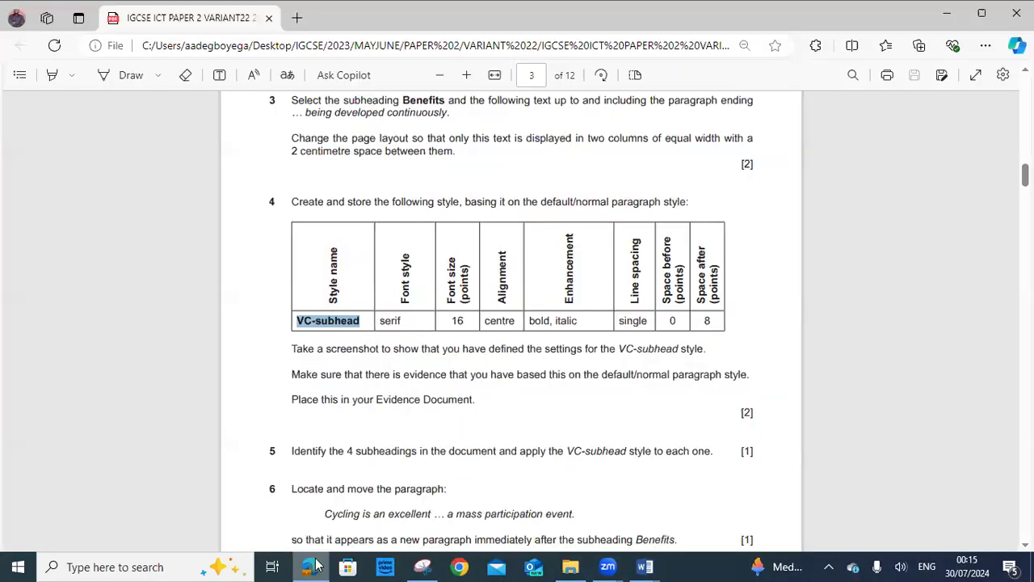
pyautogui.click(311, 565)
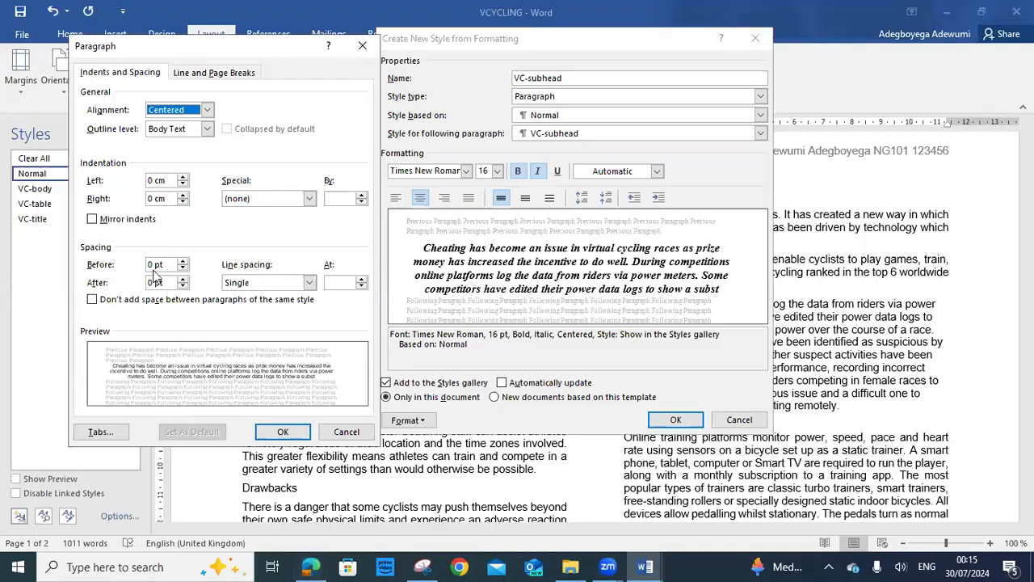
pyautogui.click(312, 566)
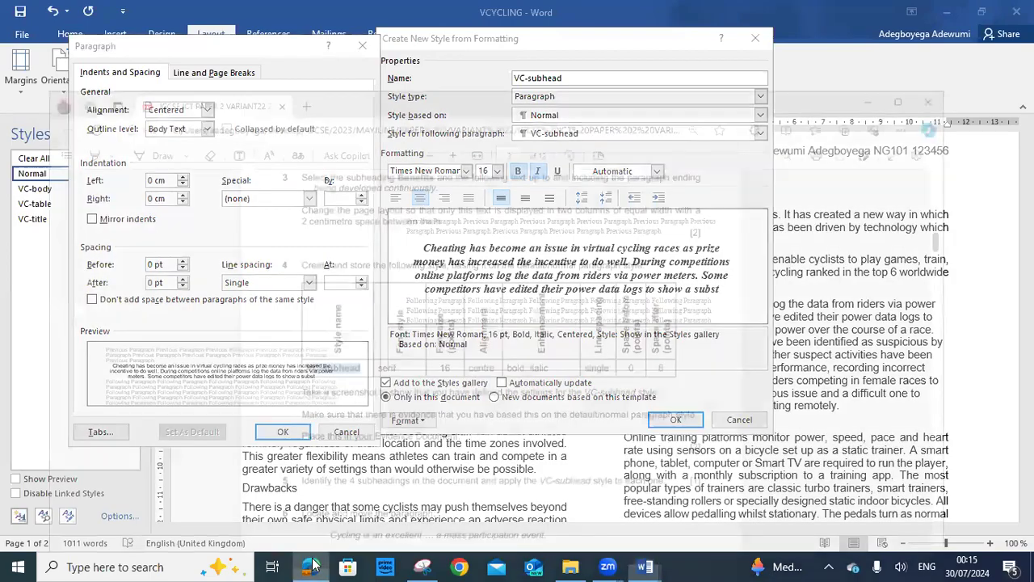
pyautogui.click(311, 566)
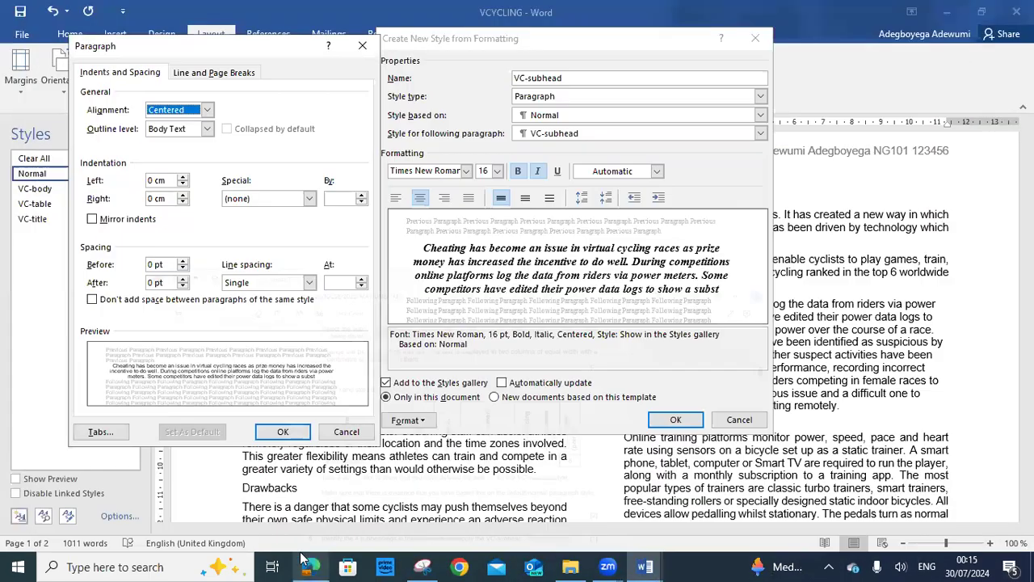
pyautogui.click(151, 282)
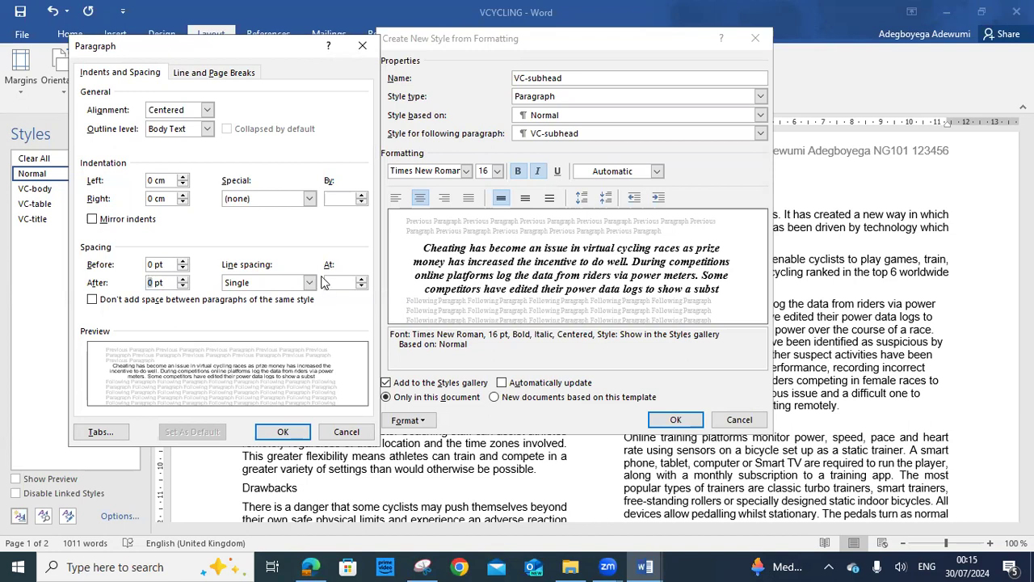
pyautogui.write('8')
pyautogui.click(321, 559)
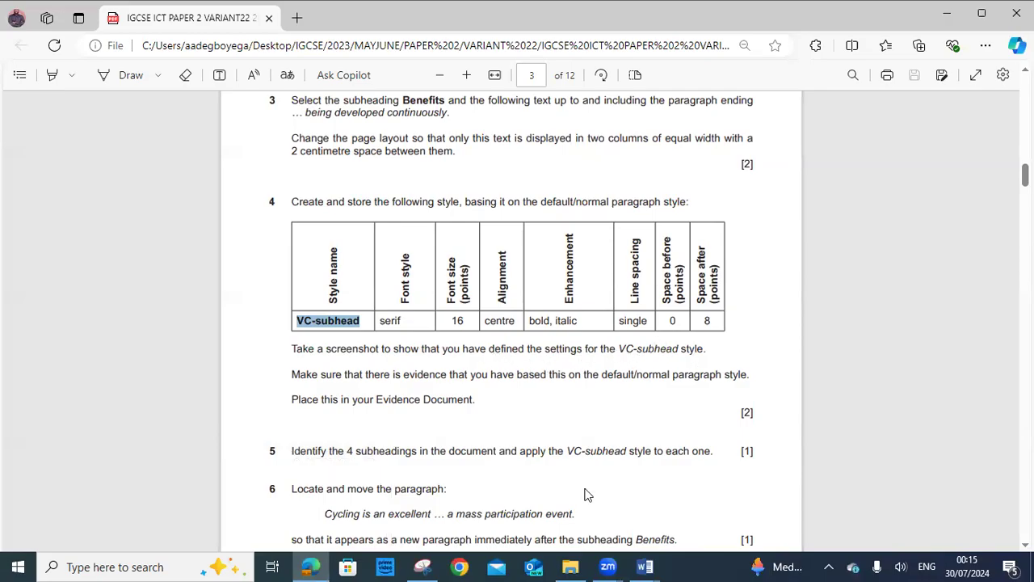
pyautogui.click(315, 566)
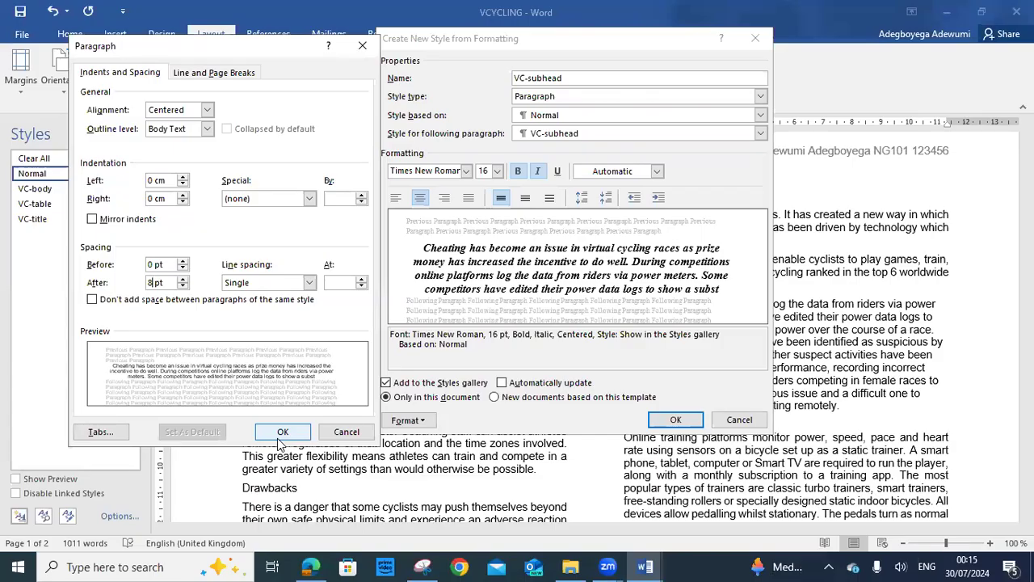
pyautogui.click(279, 437)
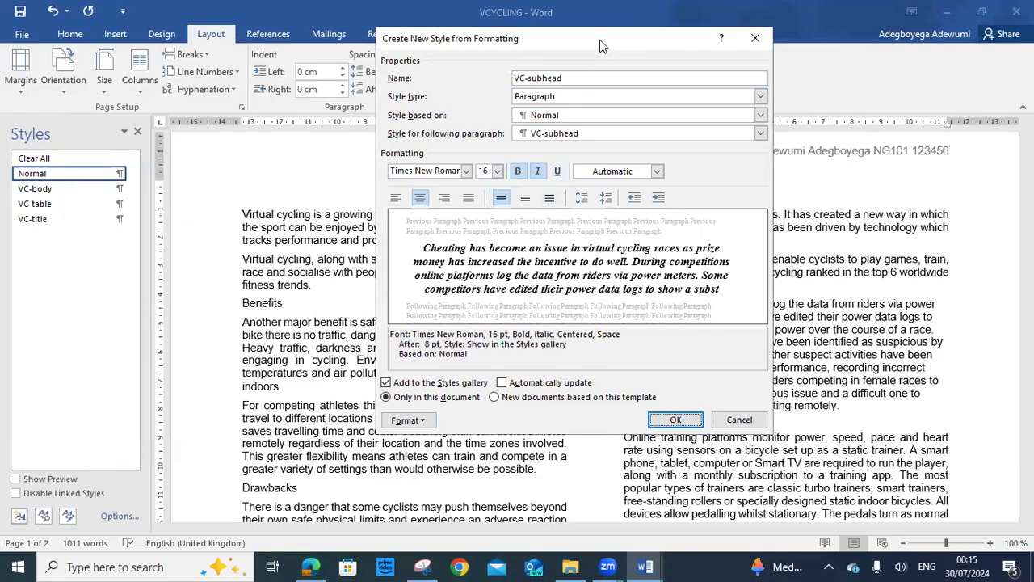
# Snip the Create New Style dialog with Snipping Tool and copy the screenshot
pyautogui.moveTo(601, 46); pyautogui.dragTo(488, 64)
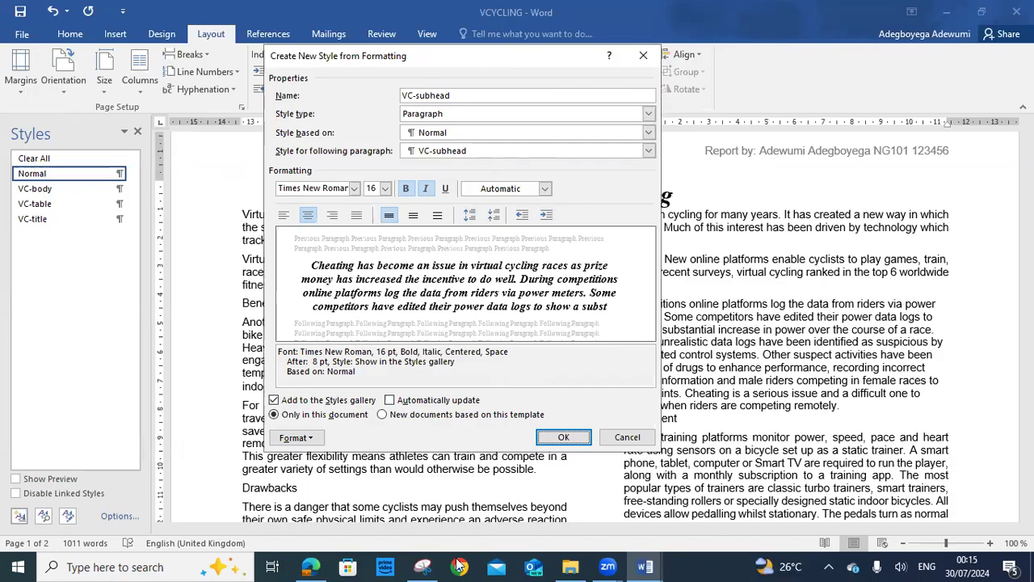
pyautogui.click(422, 566)
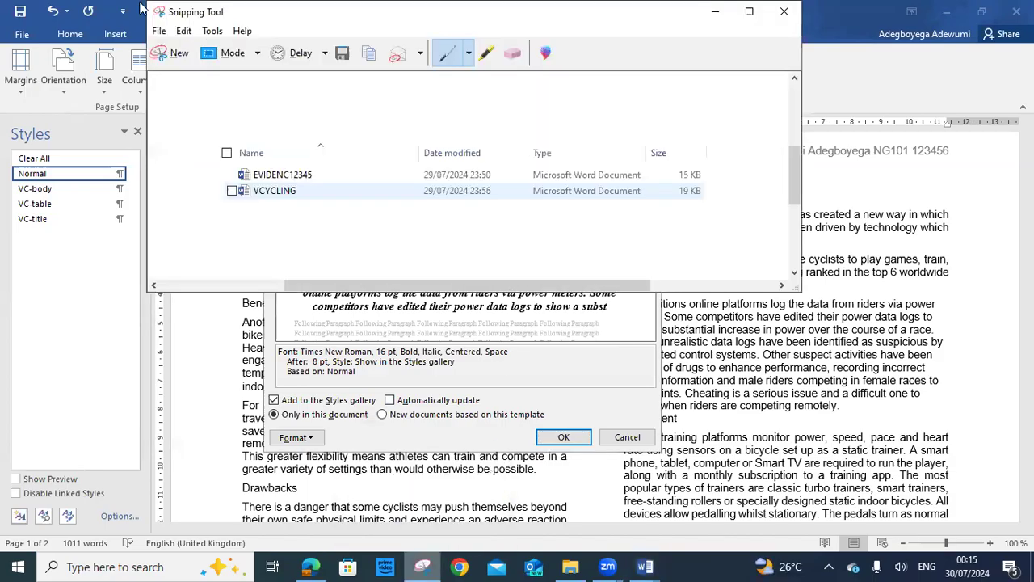
pyautogui.click(179, 55)
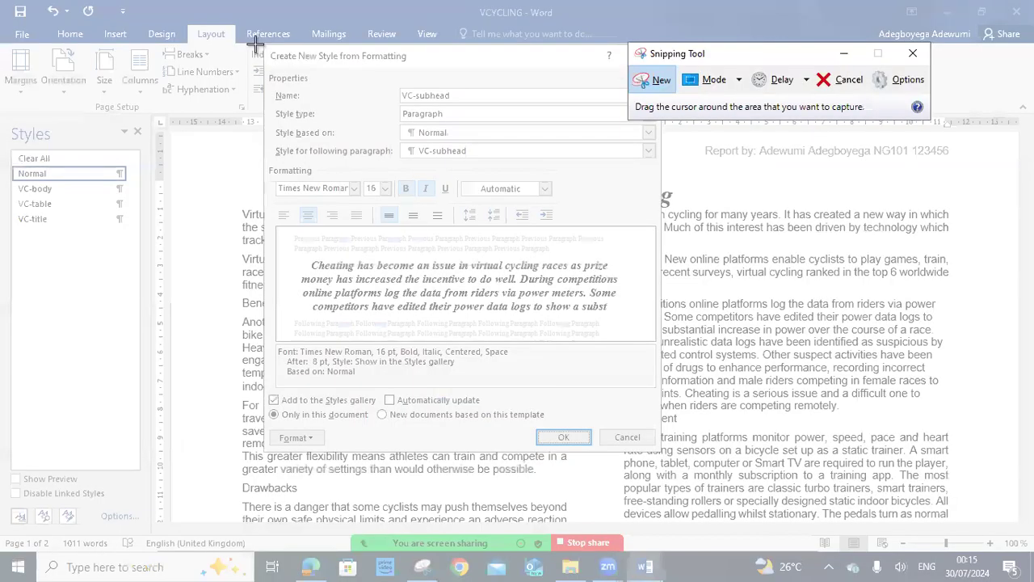
pyautogui.moveTo(257, 39); pyautogui.dragTo(663, 455)
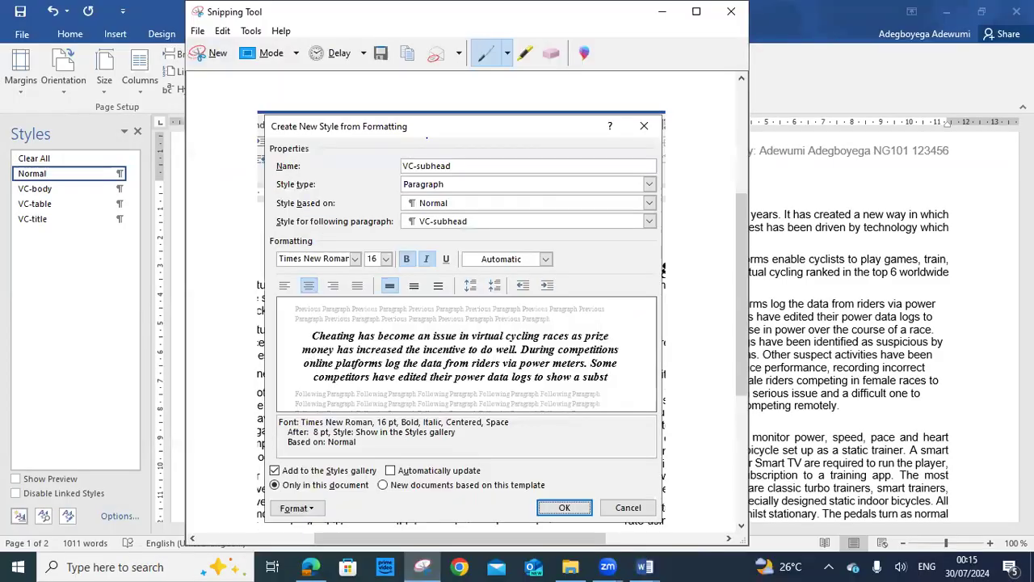
pyautogui.click(409, 58)
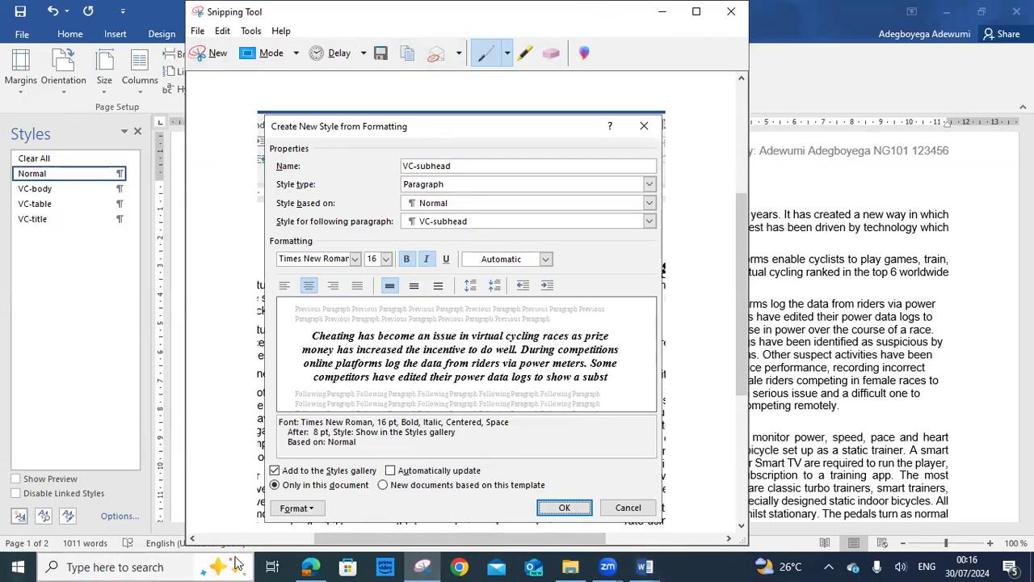
pyautogui.click(310, 566)
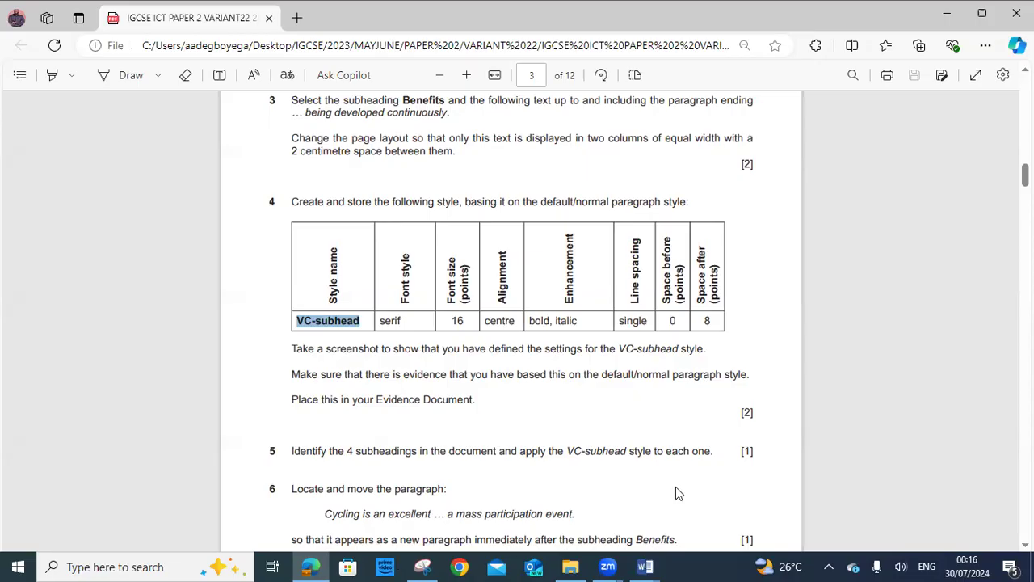
# Save the VC-subhead style and undo its application to the Cheating paragraph
pyautogui.hotkey('alt', 'Tab')
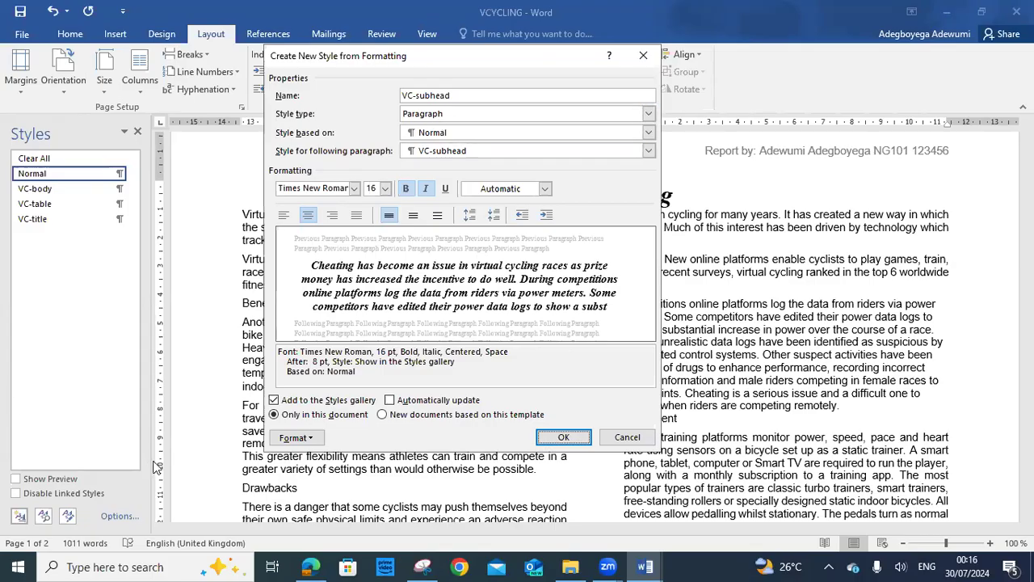
pyautogui.moveTo(644, 566)
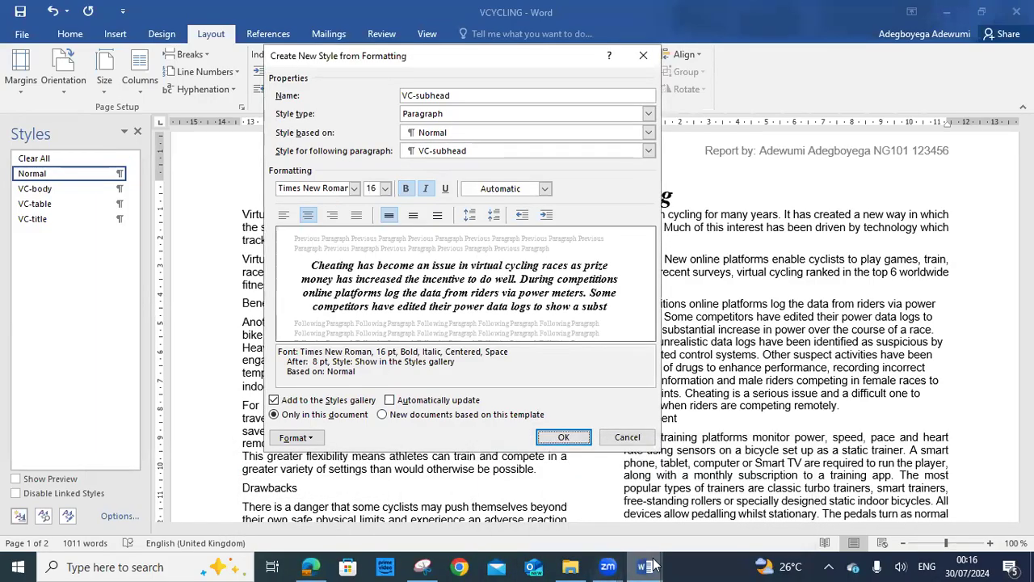
pyautogui.click(563, 439)
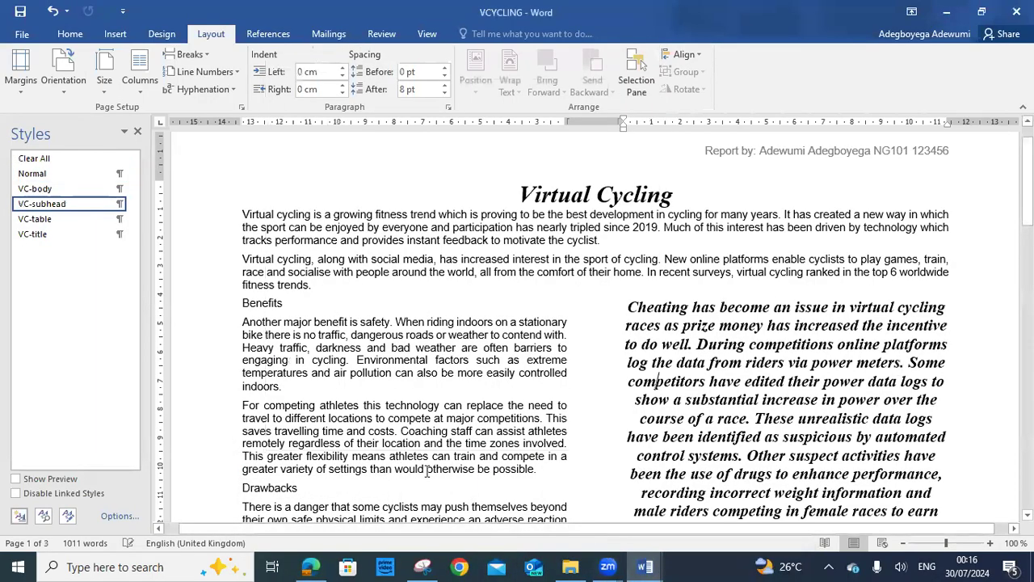
pyautogui.hotkey('ctrl', 'z')
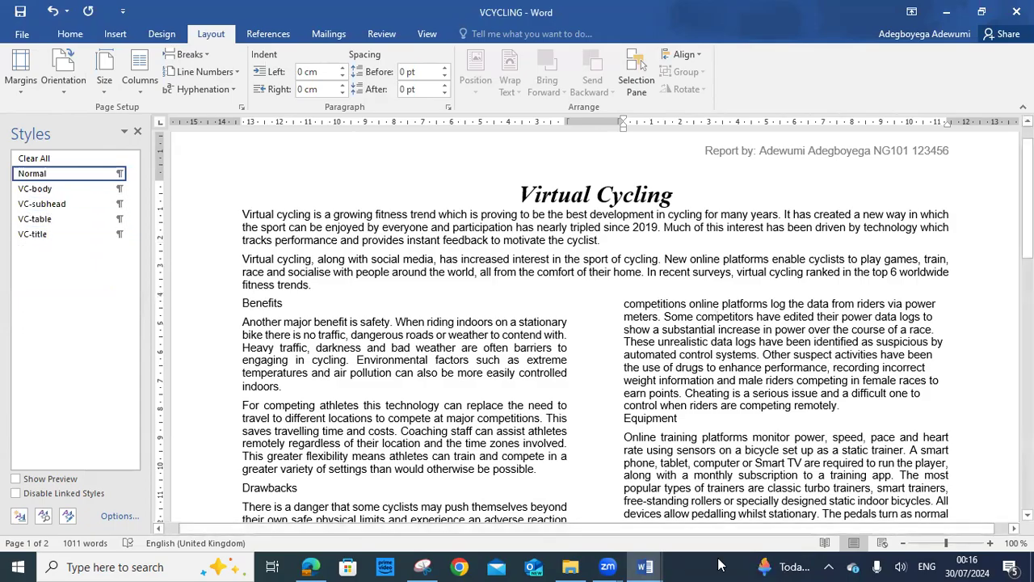
# Paste the style-settings screenshot below Step 4 evidence in the evidence document
pyautogui.click(644, 566)
pyautogui.click(578, 538)
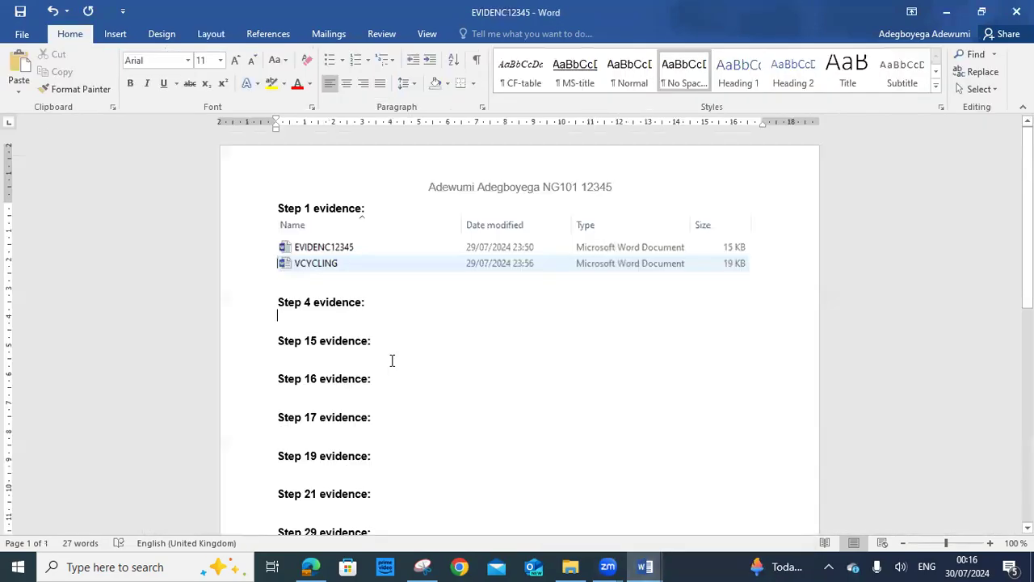
pyautogui.rightClick(329, 321)
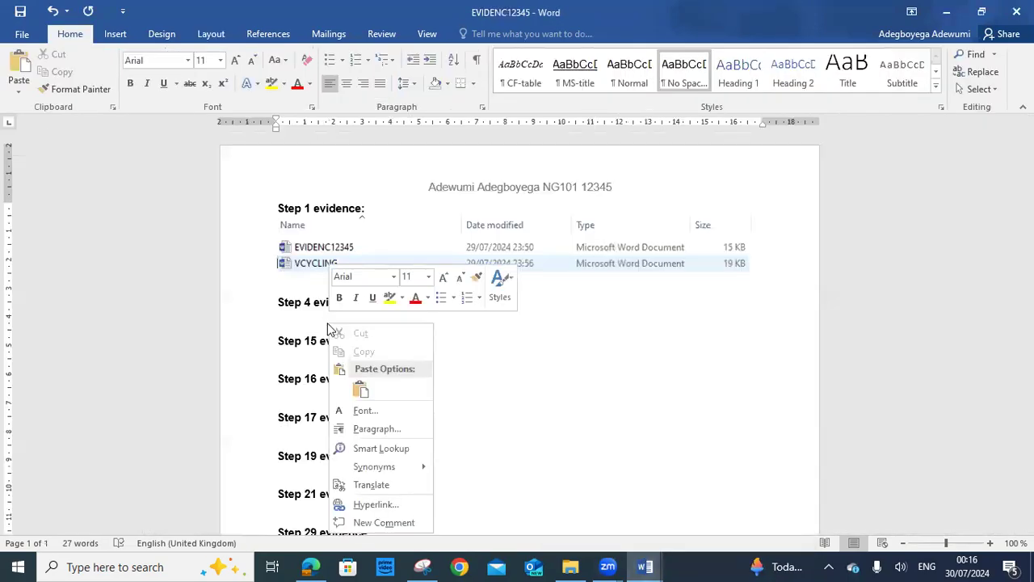
pyautogui.click(361, 391)
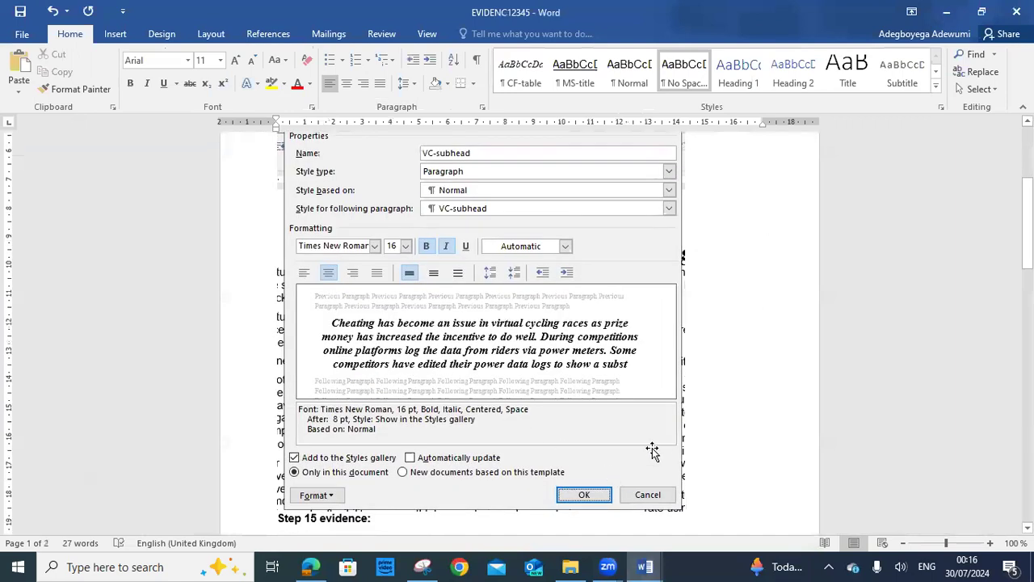
pyautogui.scroll(1, 661, 436)
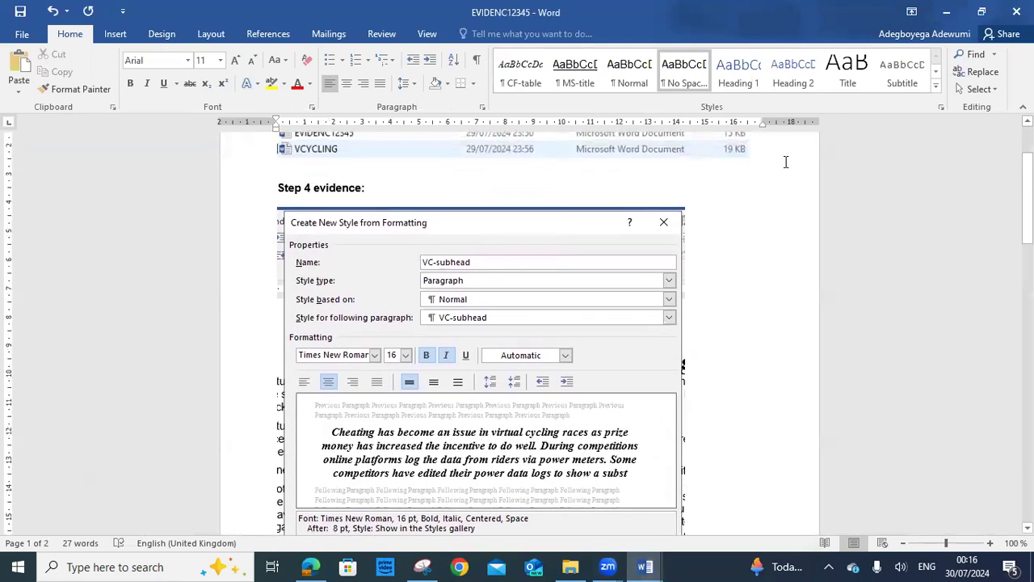
# Crop the screenshot slightly on the left, right and bottom edges
pyautogui.click(460, 217)
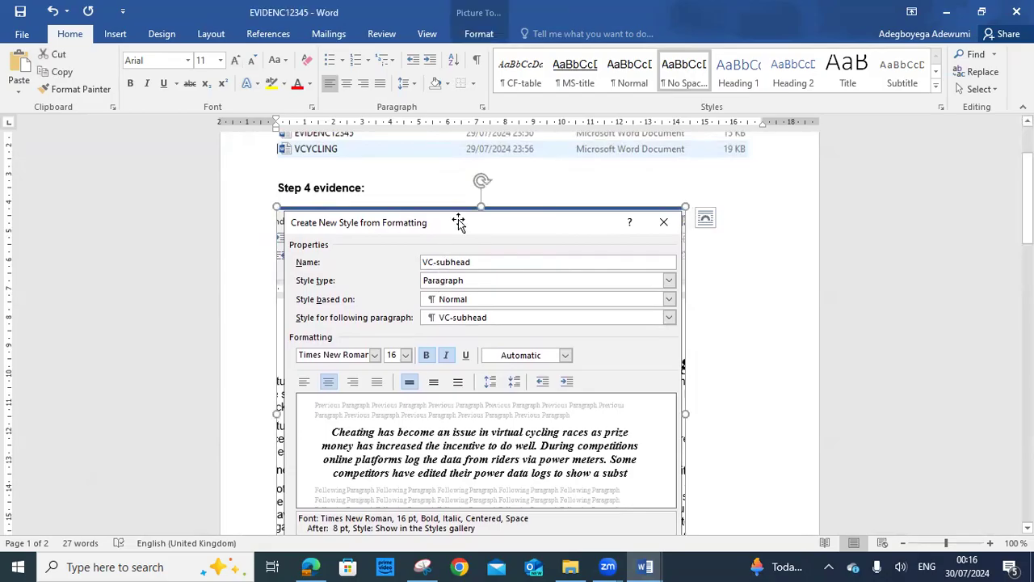
pyautogui.click(480, 34)
pyautogui.click(893, 97)
pyautogui.click(901, 108)
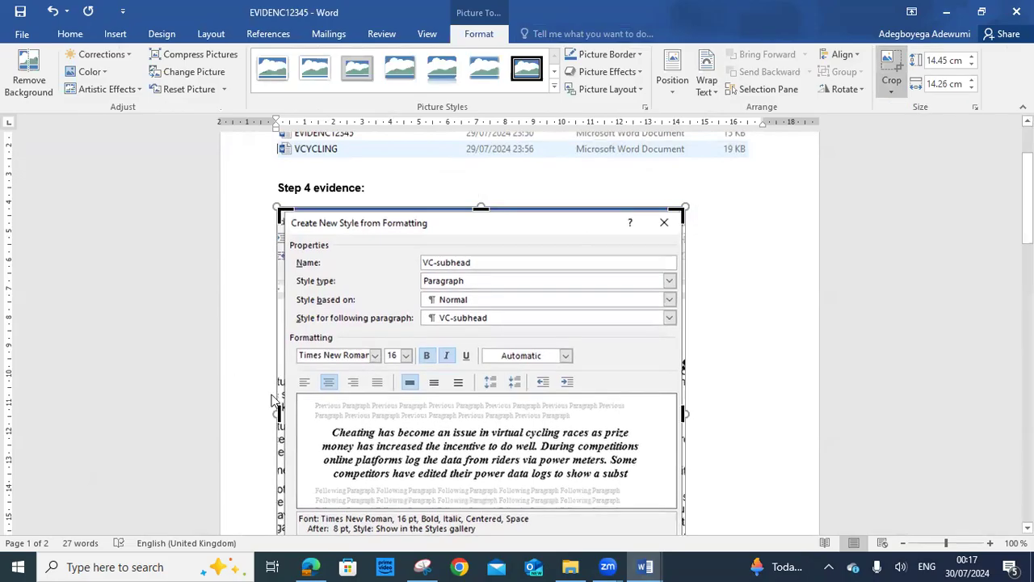
pyautogui.moveTo(277, 413); pyautogui.dragTo(284, 415)
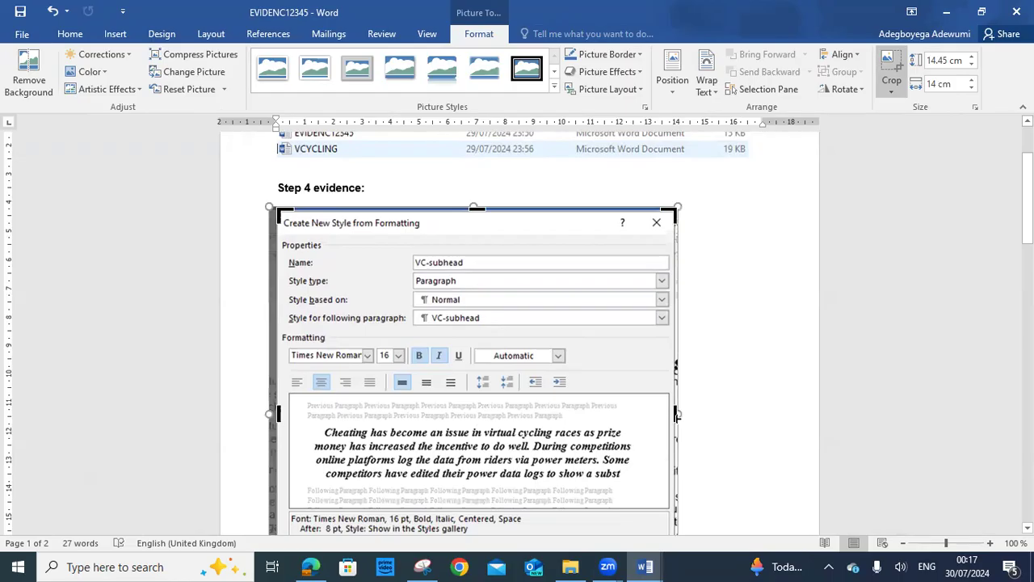
pyautogui.moveTo(677, 414); pyautogui.dragTo(670, 416)
pyautogui.scroll(-4, 692, 392)
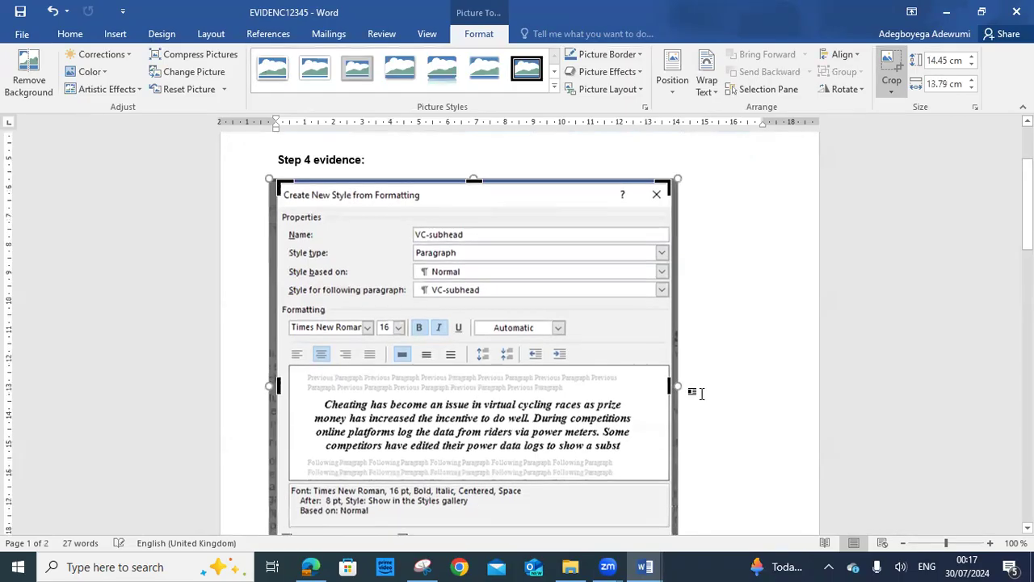
pyautogui.scroll(-1, 702, 394)
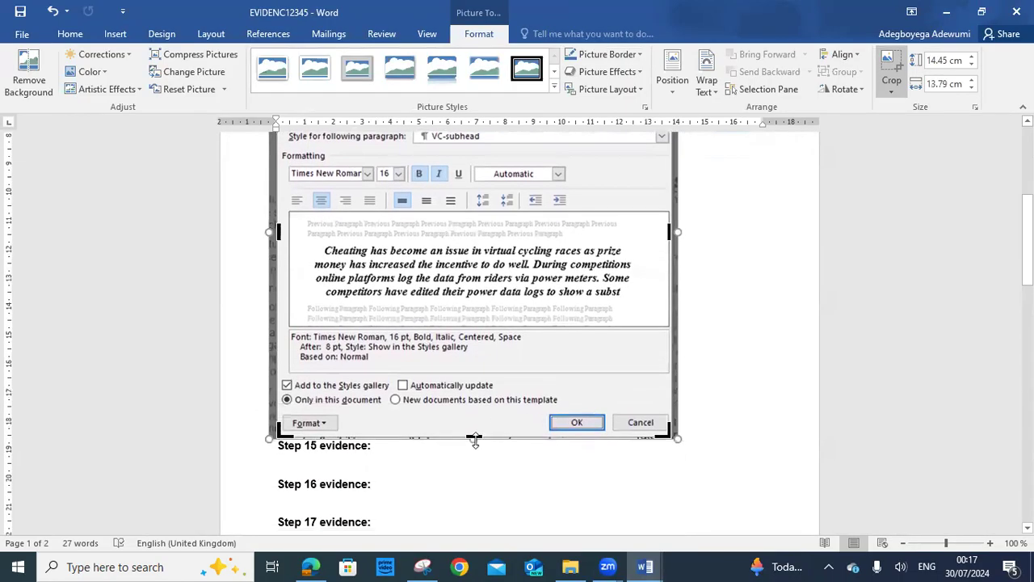
pyautogui.moveTo(475, 436); pyautogui.dragTo(593, 423)
pyautogui.scroll(5, 677, 415)
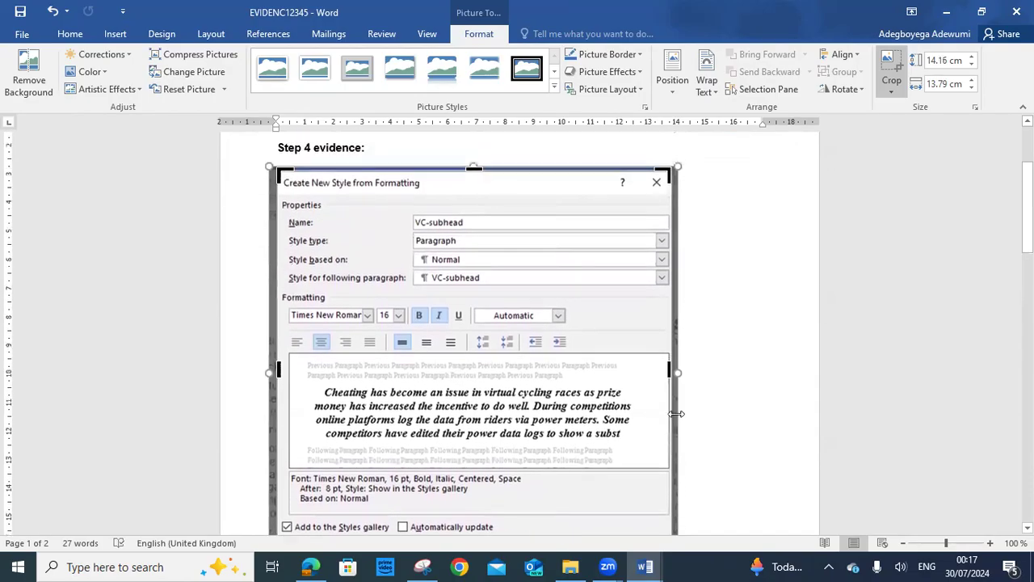
pyautogui.scroll(-3, 676, 415)
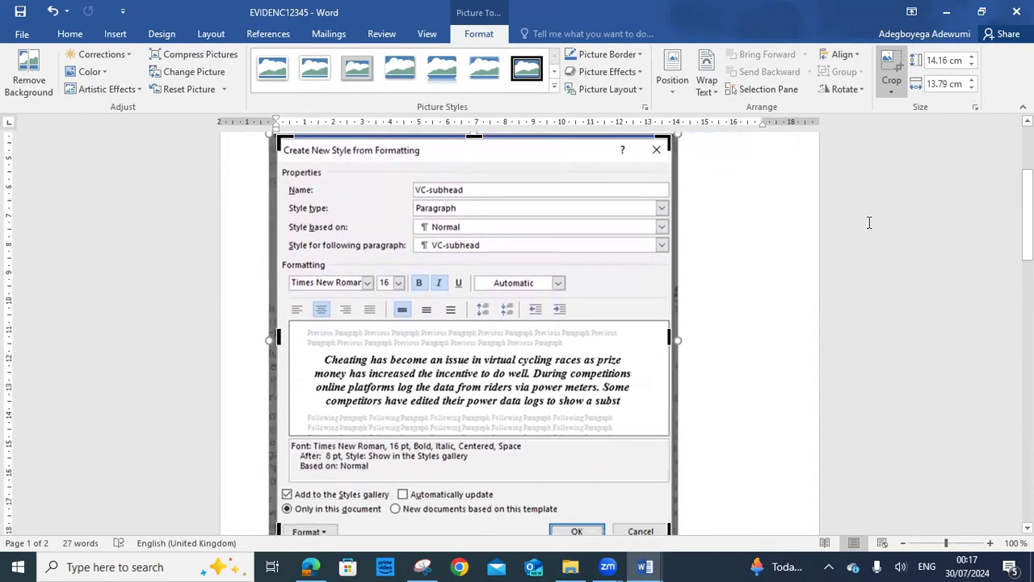
pyautogui.click(725, 298)
pyautogui.scroll(1, 725, 299)
pyautogui.scroll(-3, 725, 298)
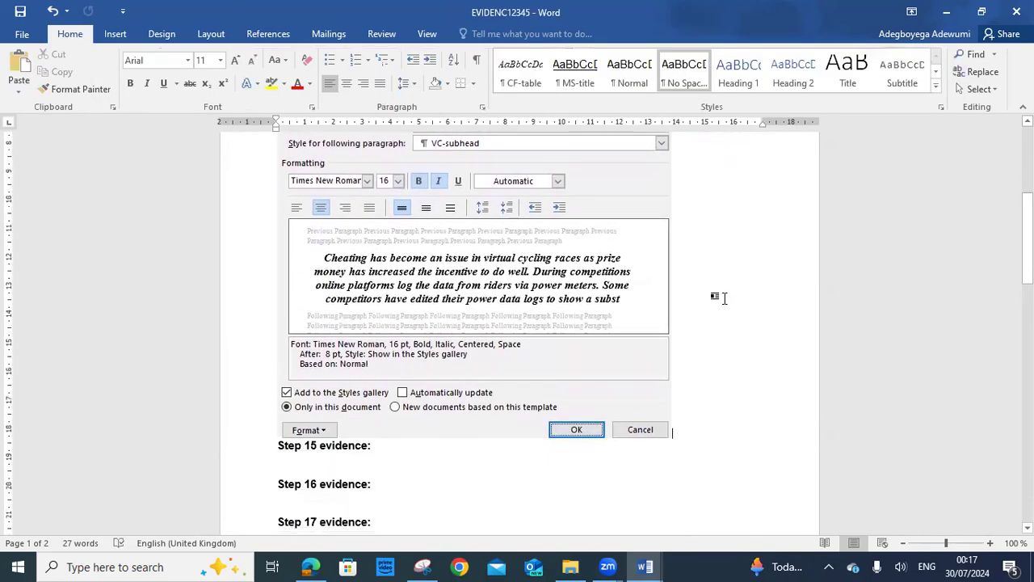
pyautogui.scroll(2, 725, 298)
pyautogui.scroll(1, 722, 296)
pyautogui.scroll(-3, 722, 296)
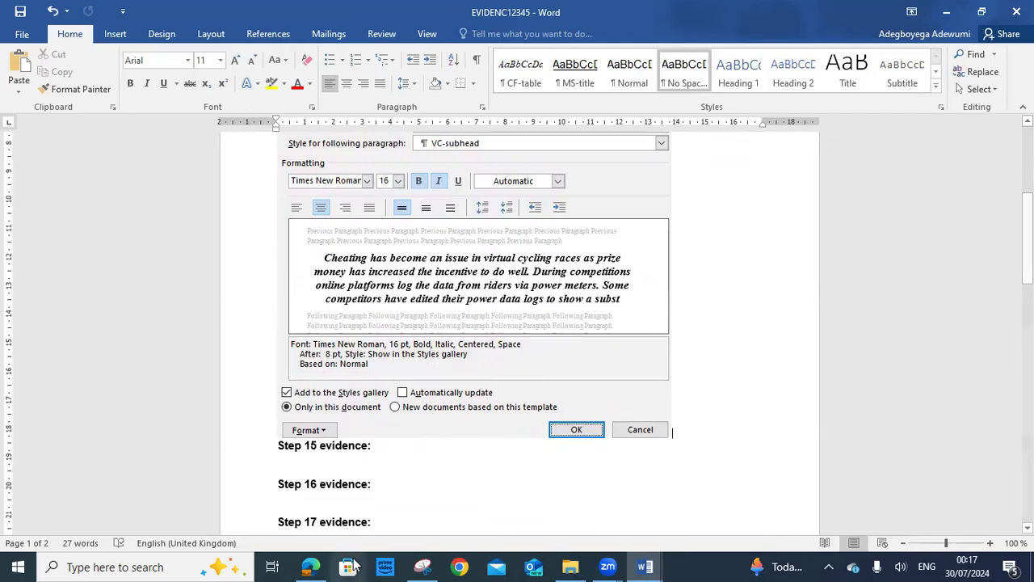
# Bring up the exam paper and mark question 4's screenshot instructions
pyautogui.click(310, 567)
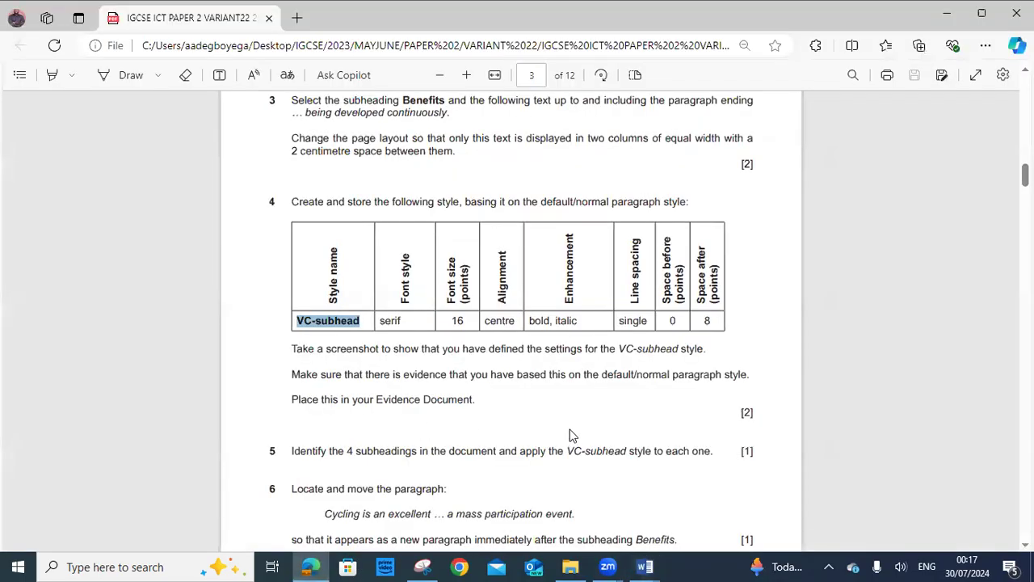
pyautogui.click(292, 201)
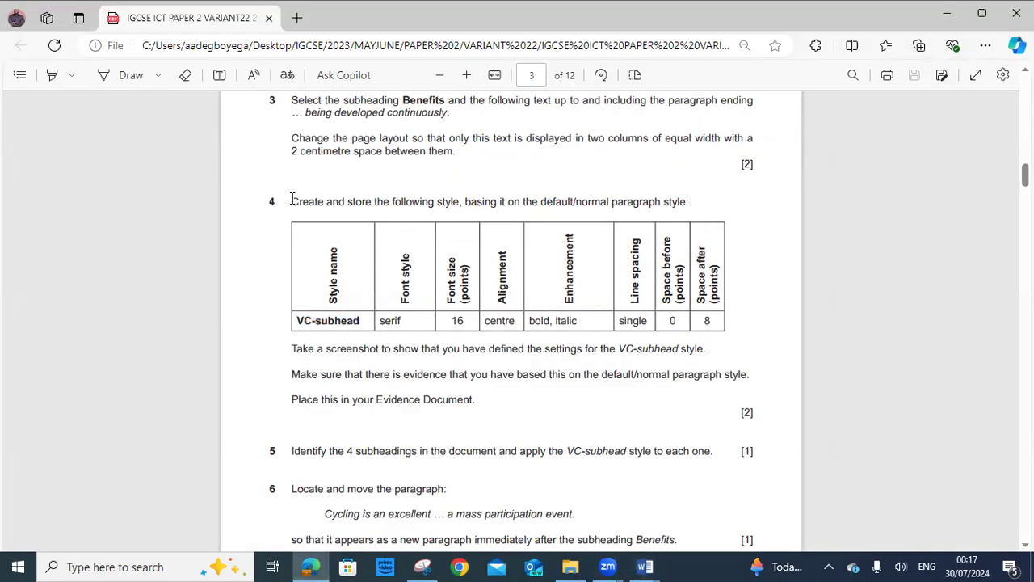
pyautogui.tripleClick(293, 201)
pyautogui.moveTo(419, 389); pyautogui.dragTo(295, 351)
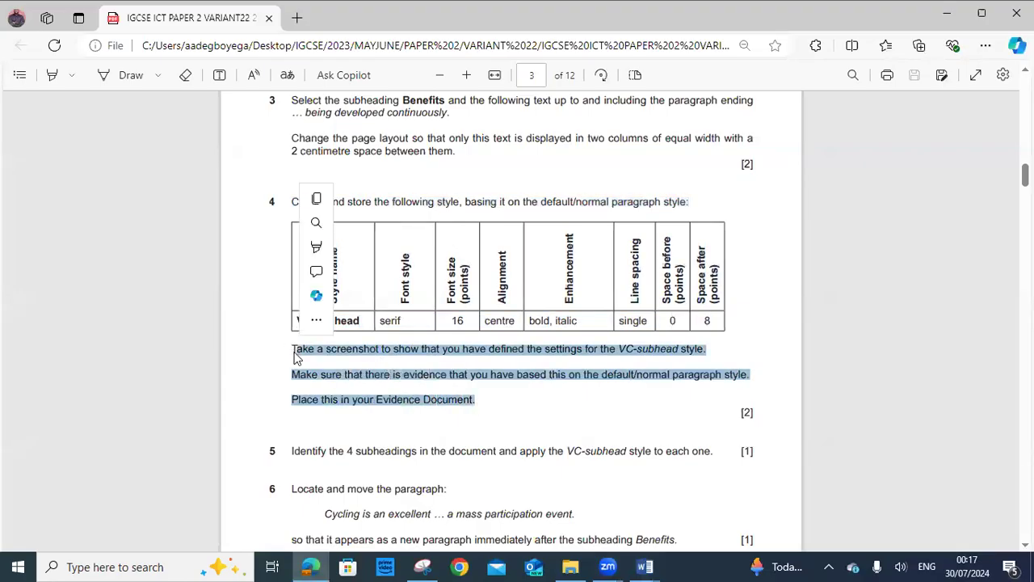
# Mark question 5's instruction to apply VC-subhead to the four subheadings
pyautogui.scroll(-1, 480, 380)
pyautogui.scroll(-3, 480, 380)
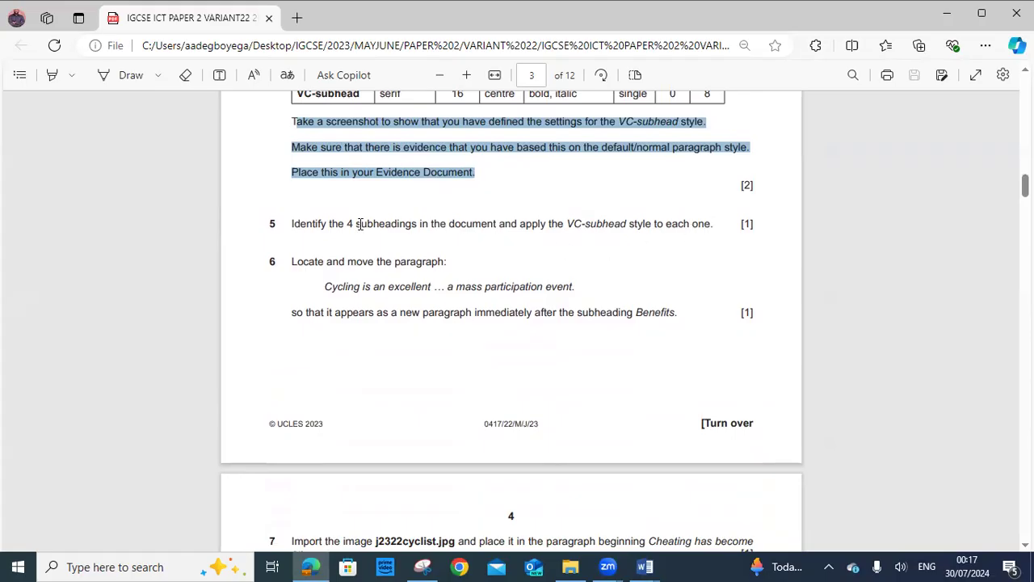
pyautogui.moveTo(288, 228); pyautogui.dragTo(722, 226)
pyautogui.click(645, 567)
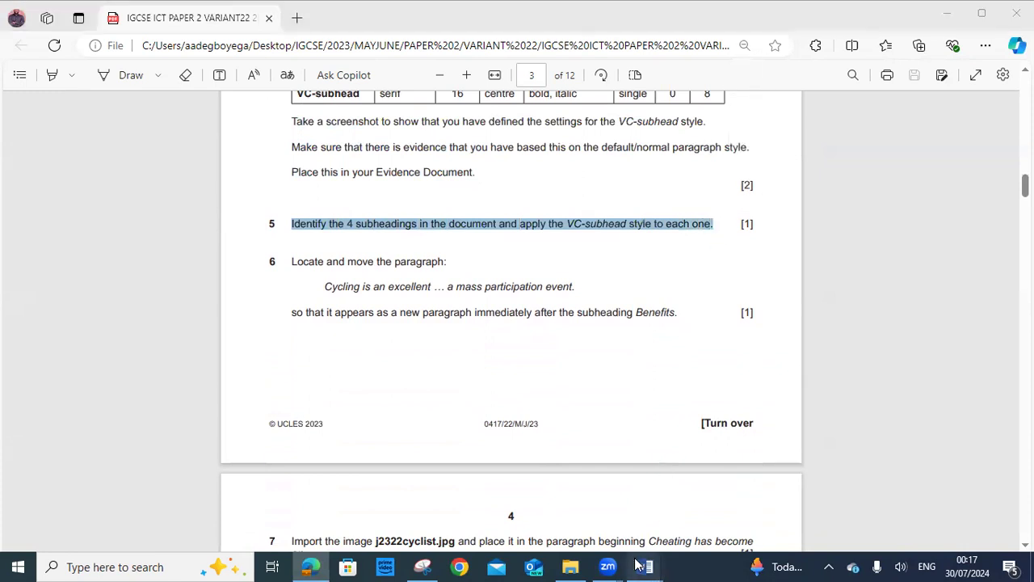
# Apply the VC-subhead style to the Benefits and Drawbacks headings
pyautogui.click(676, 524)
pyautogui.scroll(-2, 400, 247)
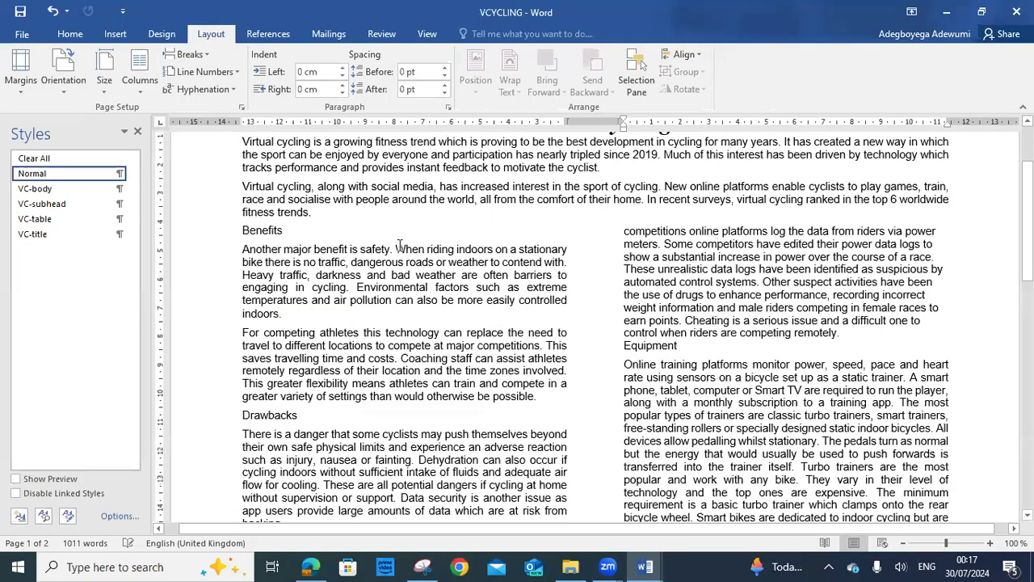
pyautogui.scroll(-6, 255, 414)
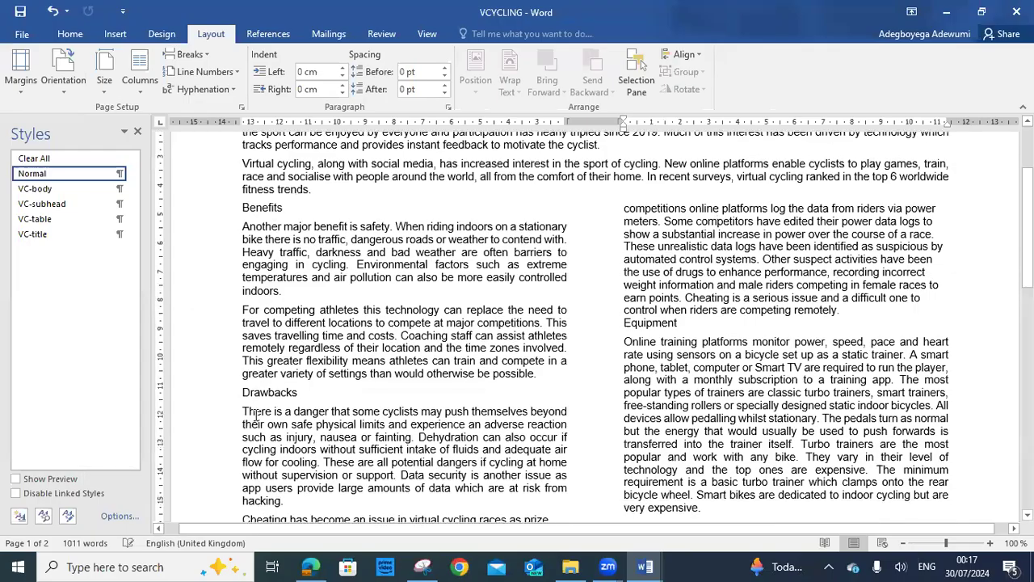
pyautogui.scroll(-9, 282, 428)
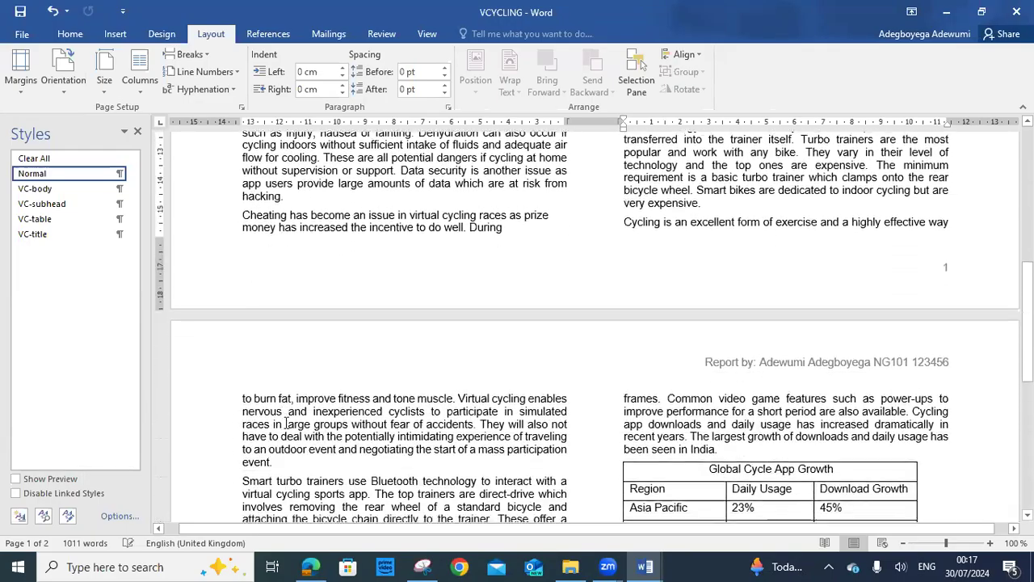
pyautogui.scroll(-2, 286, 419)
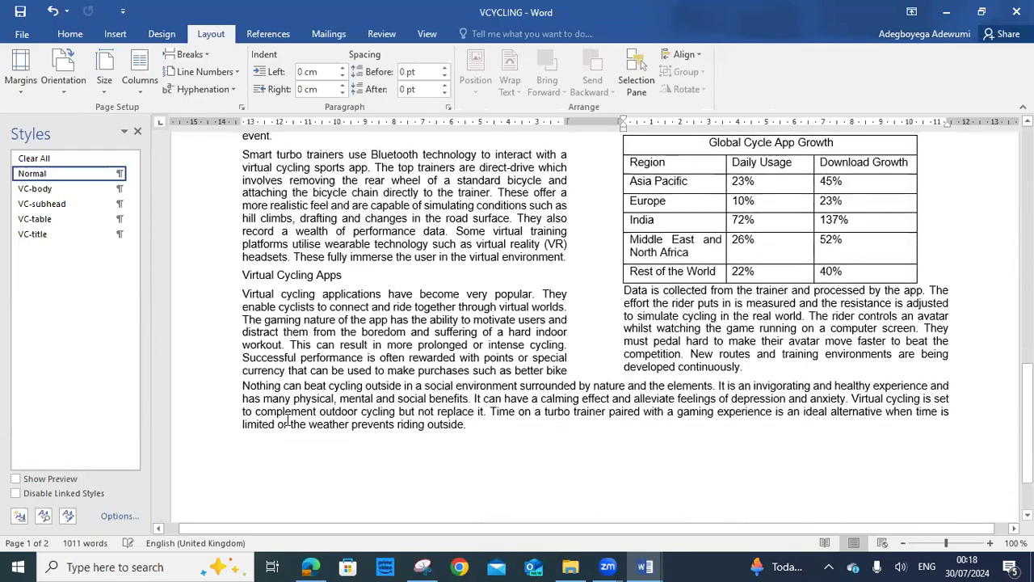
pyautogui.scroll(9, 909, 337)
pyautogui.scroll(7, 910, 337)
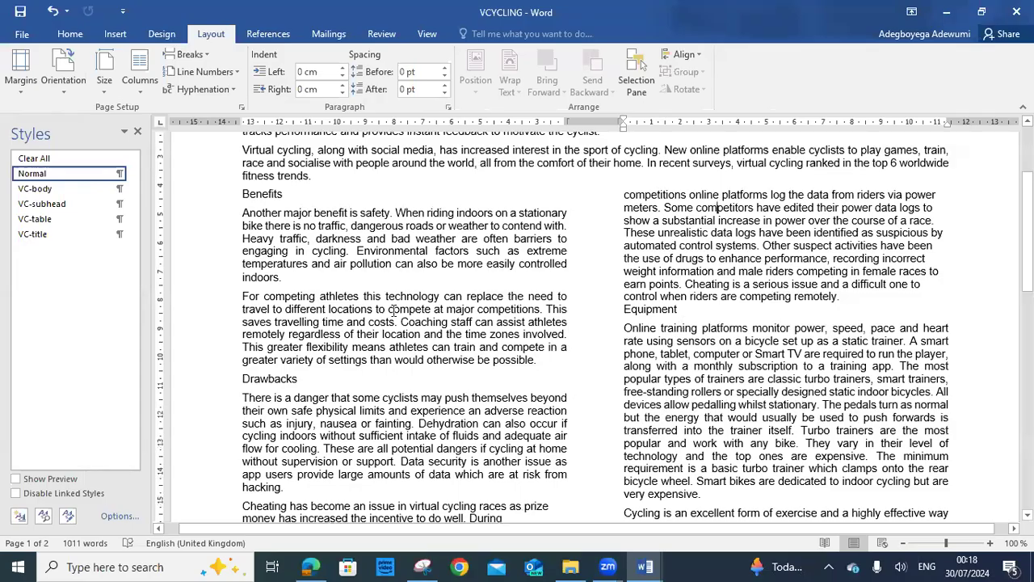
pyautogui.moveTo(286, 195); pyautogui.dragTo(239, 196)
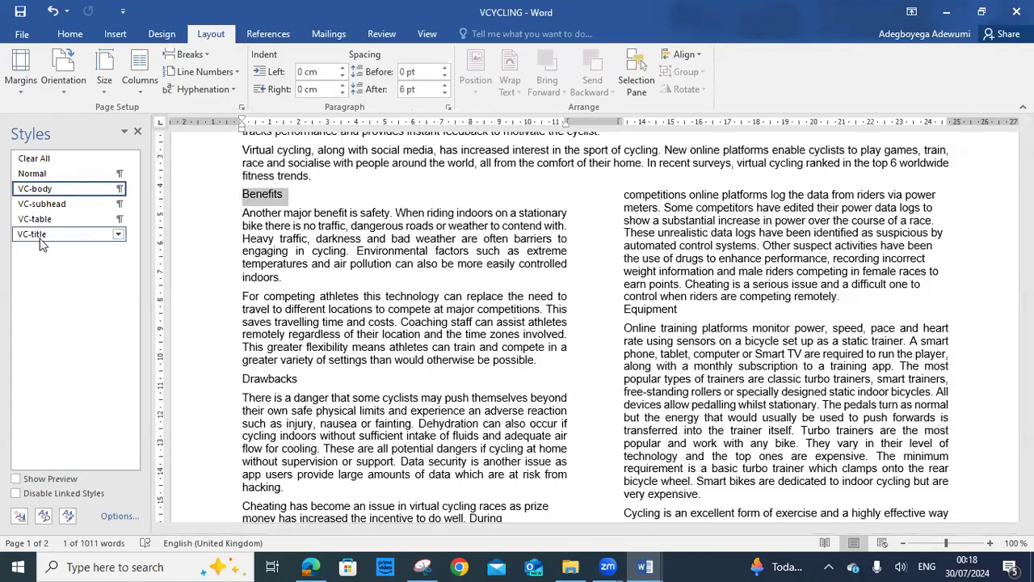
pyautogui.click(51, 205)
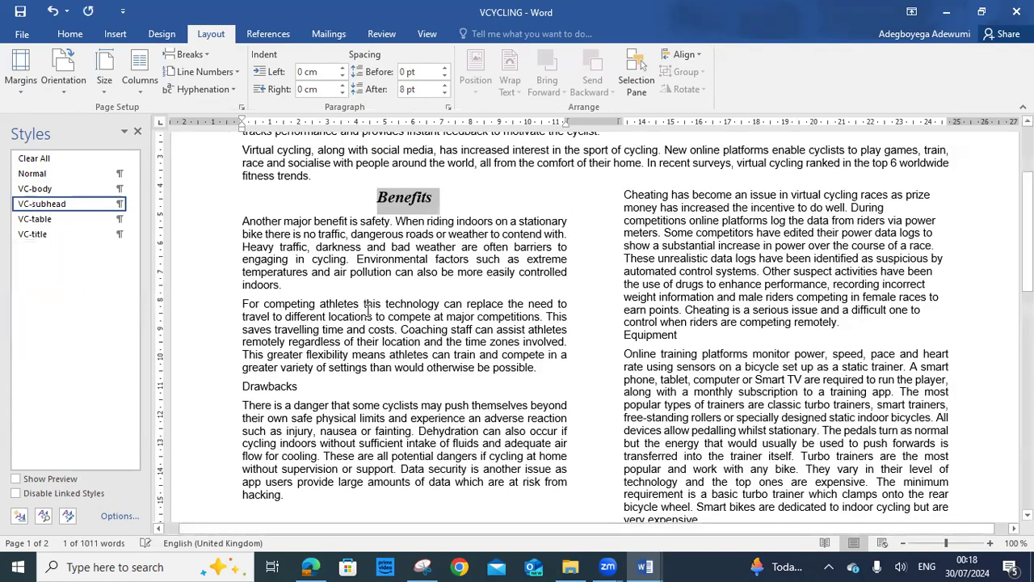
pyautogui.scroll(-1, 369, 318)
pyautogui.moveTo(301, 356); pyautogui.dragTo(236, 355)
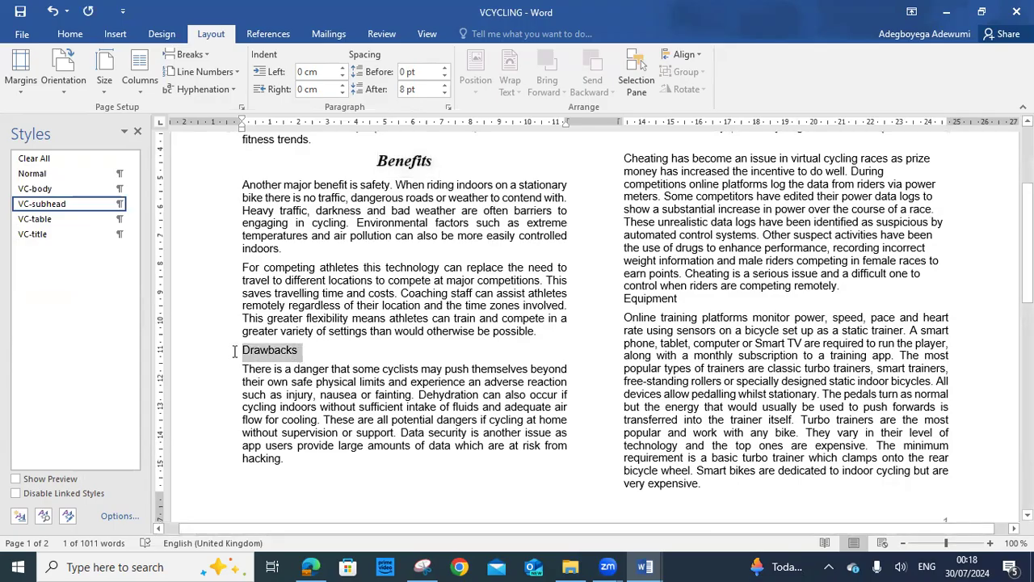
pyautogui.click(52, 204)
# Apply the VC-subhead style to the Virtual Cycling Apps and Equipment headings
pyautogui.scroll(-2, 370, 298)
pyautogui.scroll(-11, 370, 297)
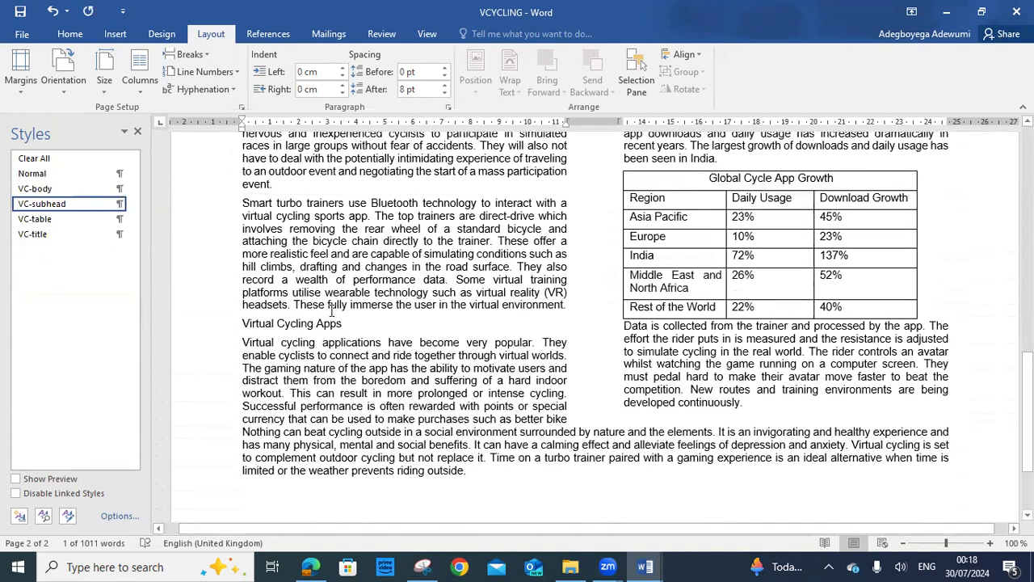
pyautogui.moveTo(347, 324); pyautogui.dragTo(242, 325)
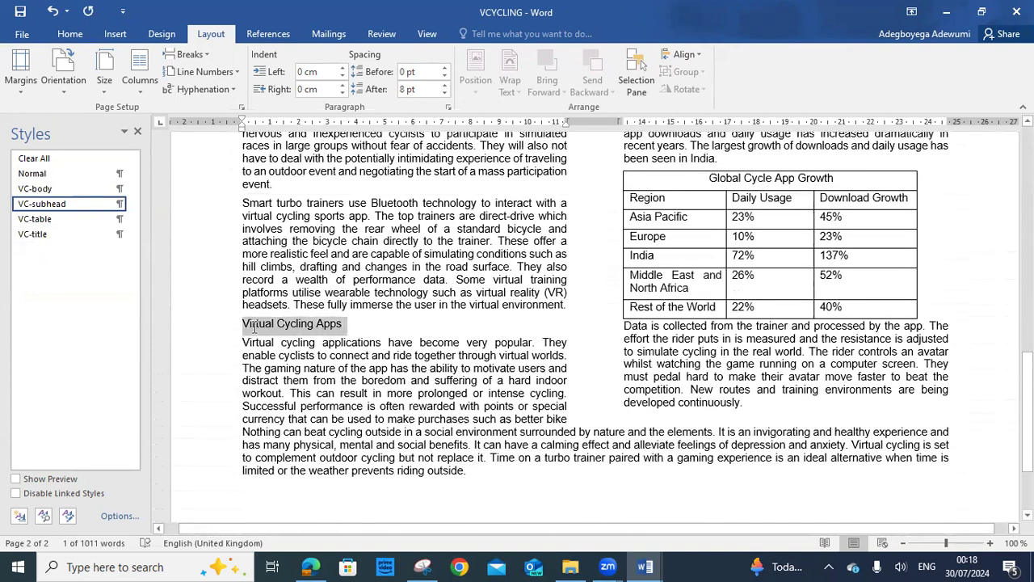
pyautogui.click(60, 204)
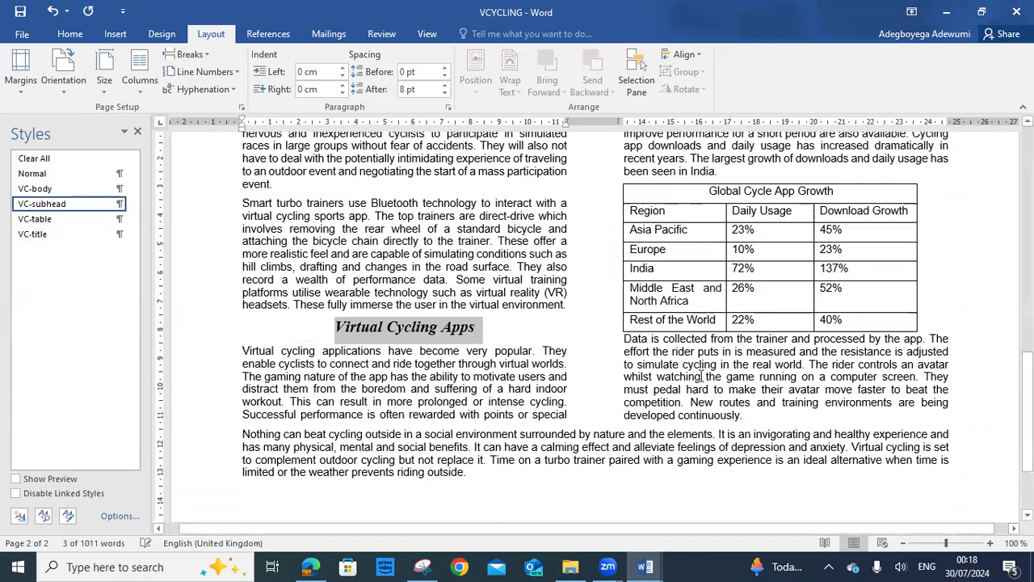
pyautogui.scroll(9, 749, 388)
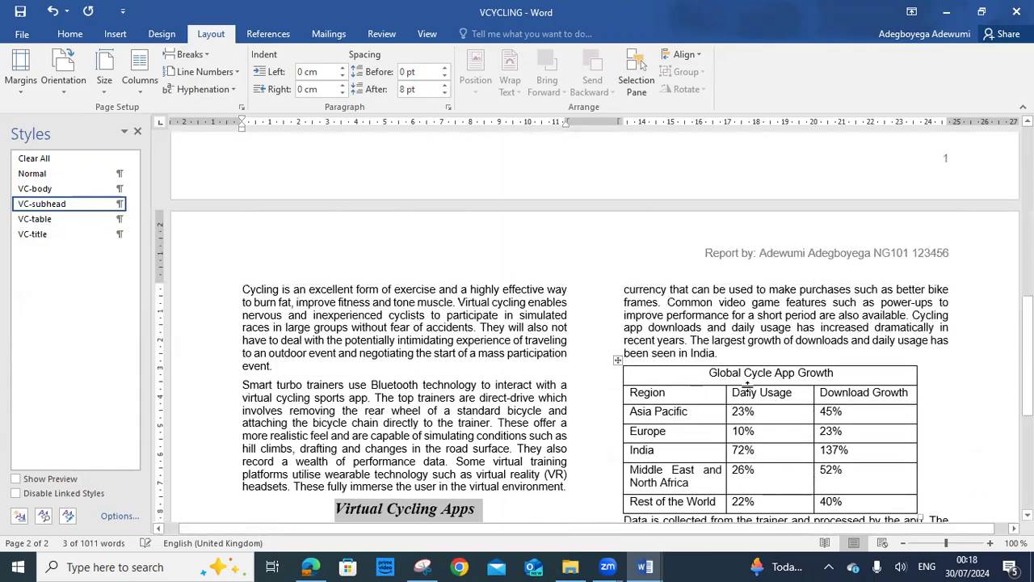
pyautogui.scroll(5, 747, 388)
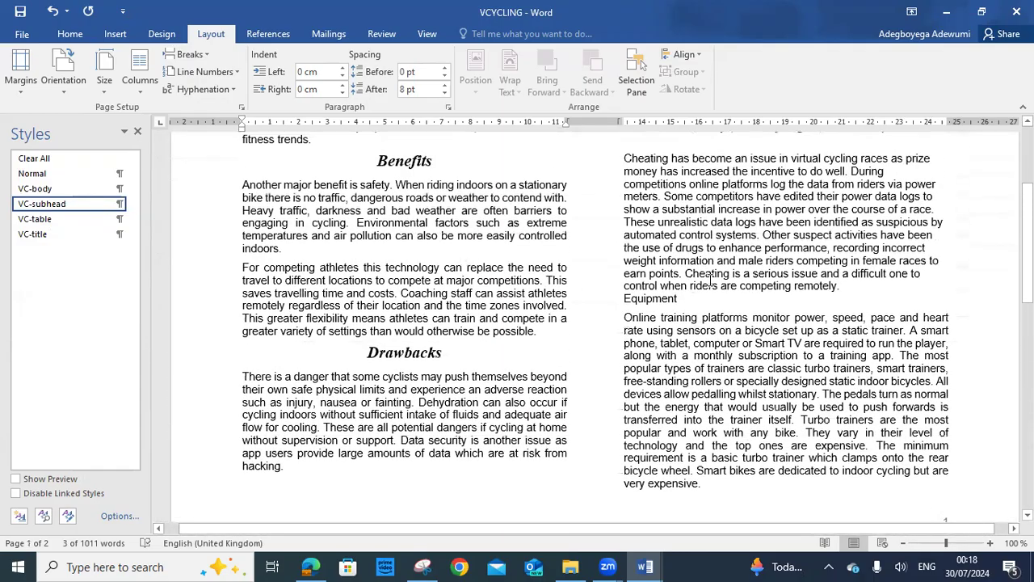
pyautogui.moveTo(684, 300); pyautogui.dragTo(623, 299)
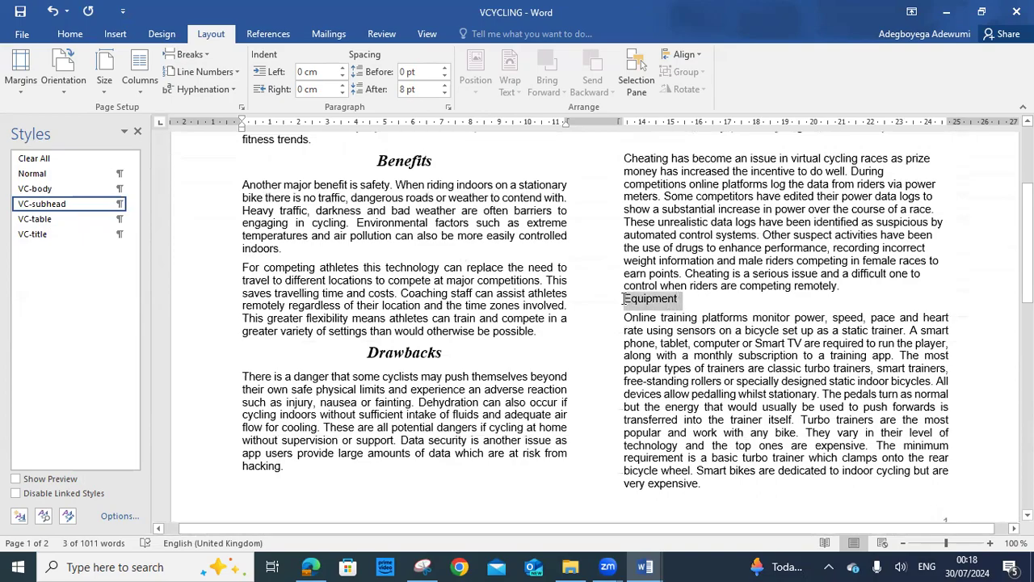
pyautogui.click(49, 206)
# Review the restyled document, then highlight question 6's instruction in the exam paper
pyautogui.click(763, 419)
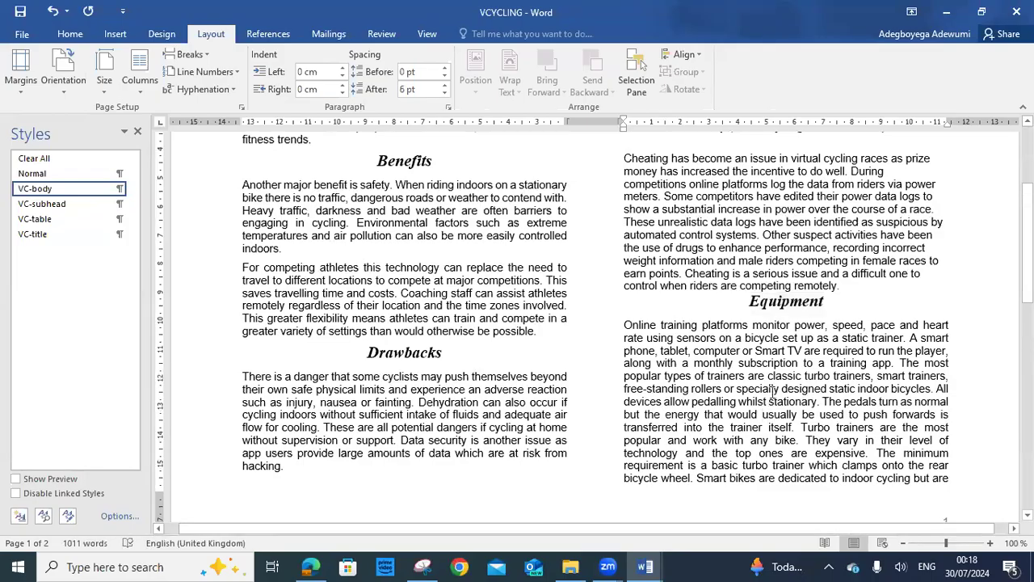
pyautogui.scroll(4, 773, 351)
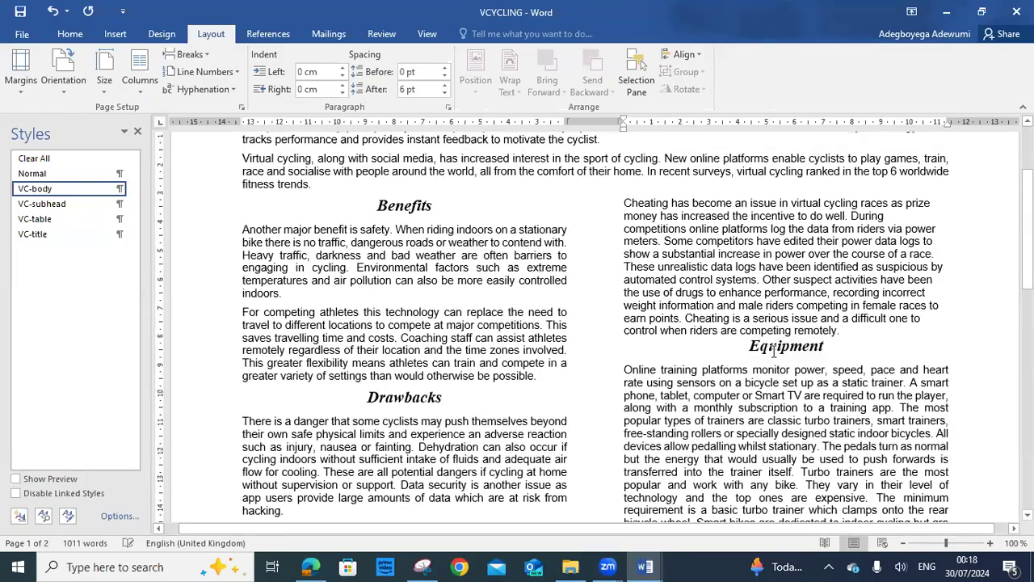
pyautogui.scroll(-3, 414, 205)
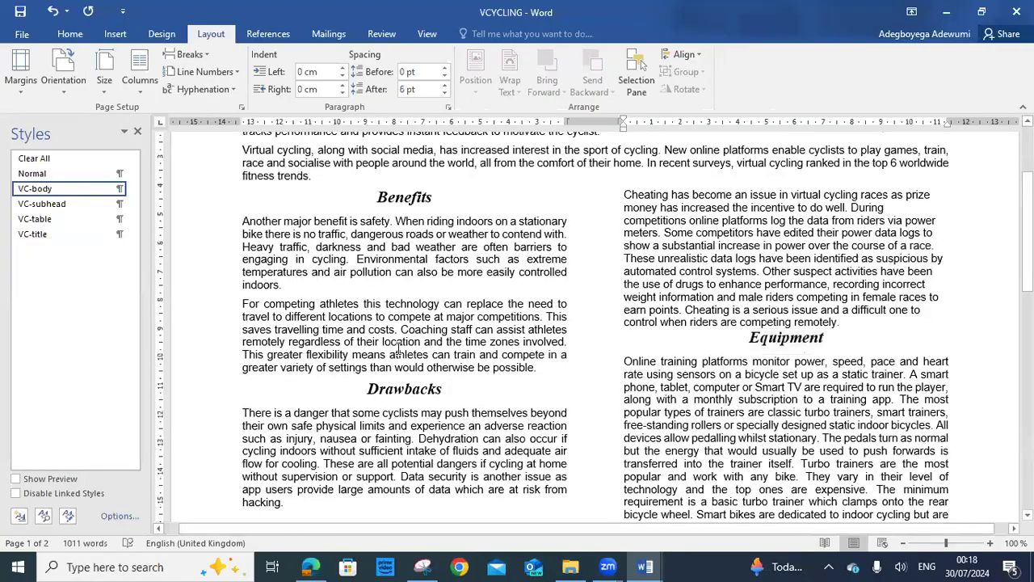
pyautogui.scroll(-10, 398, 352)
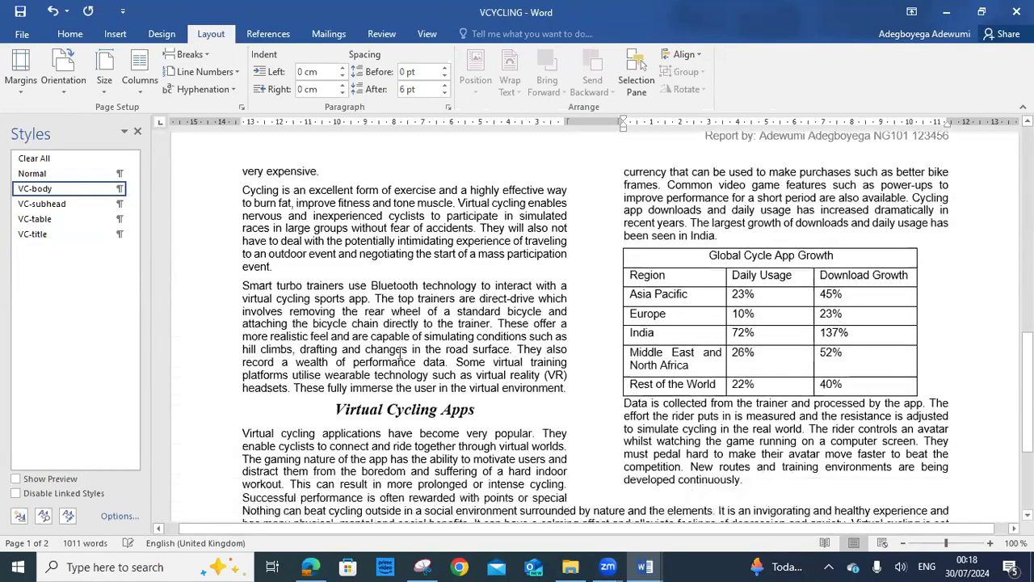
pyautogui.scroll(12, 737, 356)
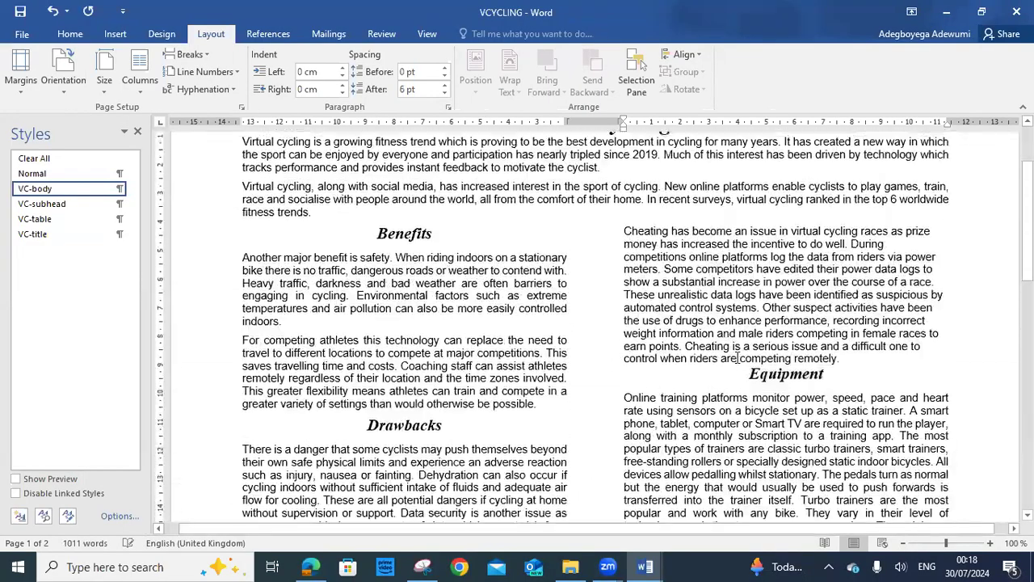
pyautogui.scroll(-3, 737, 356)
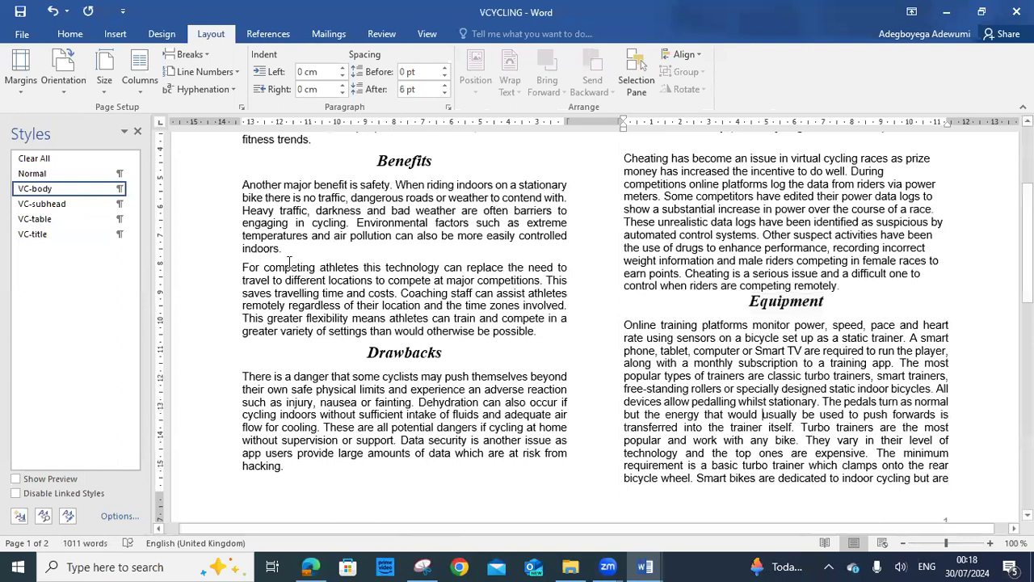
pyautogui.moveTo(291, 261); pyautogui.dragTo(447, 264)
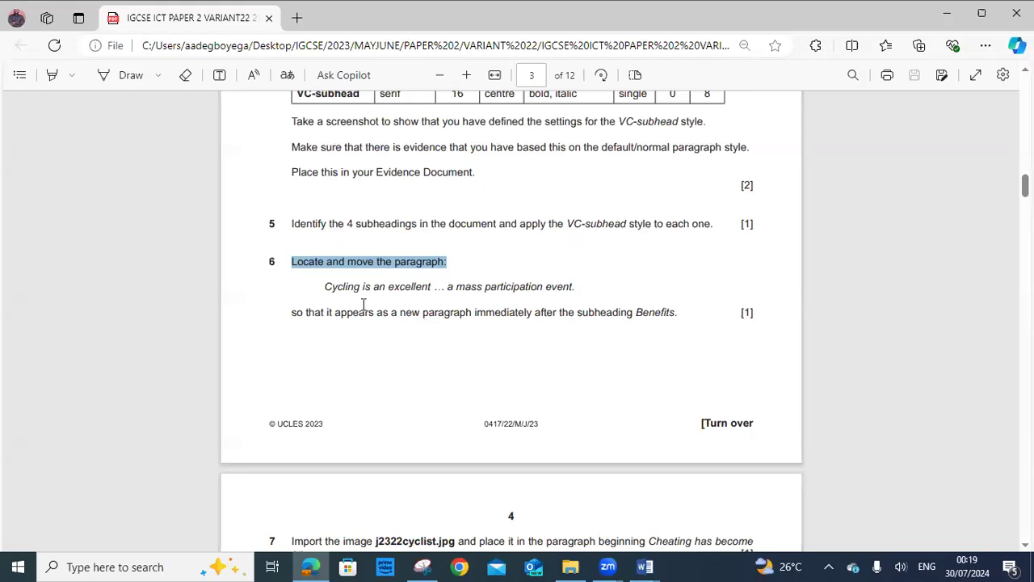
# Copy 'Cycling is an excellent' from question 6 and bring the VCYCLING document forward
pyautogui.click(329, 282)
pyautogui.moveTo(339, 286); pyautogui.dragTo(432, 293)
pyautogui.hotkey('ctrl', 'c')
pyautogui.rightClick(421, 287)
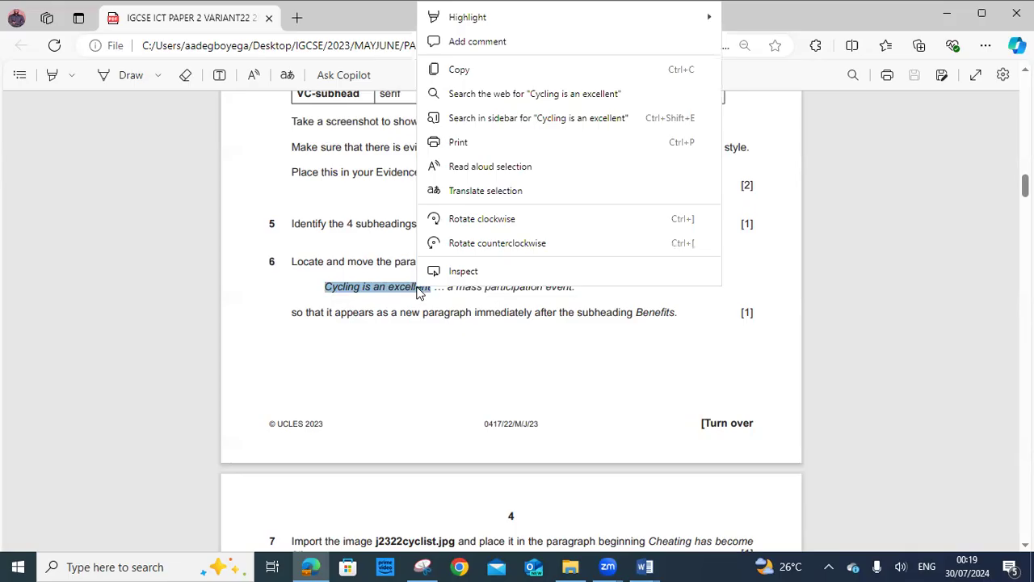
pyautogui.click(457, 74)
pyautogui.click(645, 567)
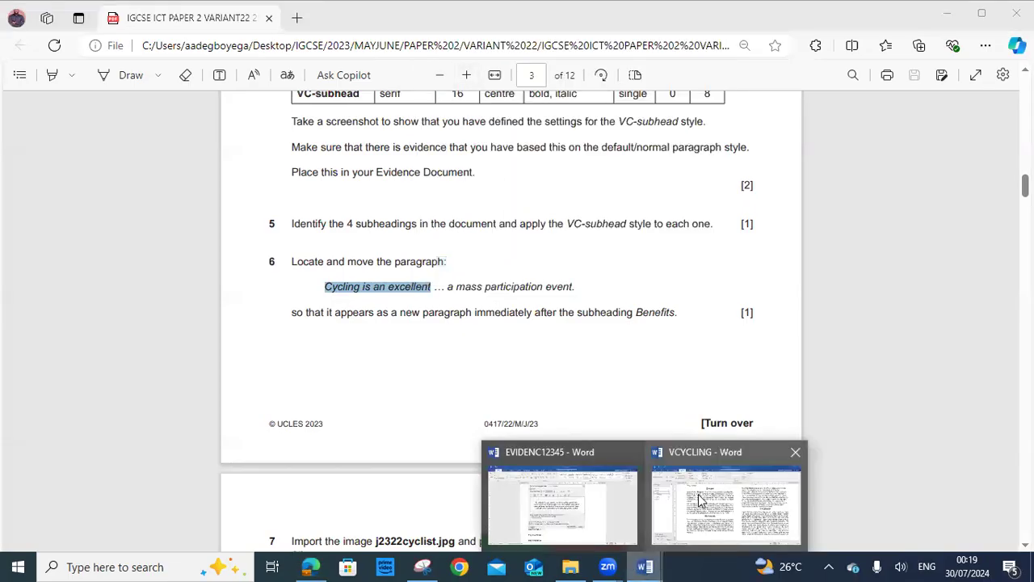
pyautogui.click(702, 497)
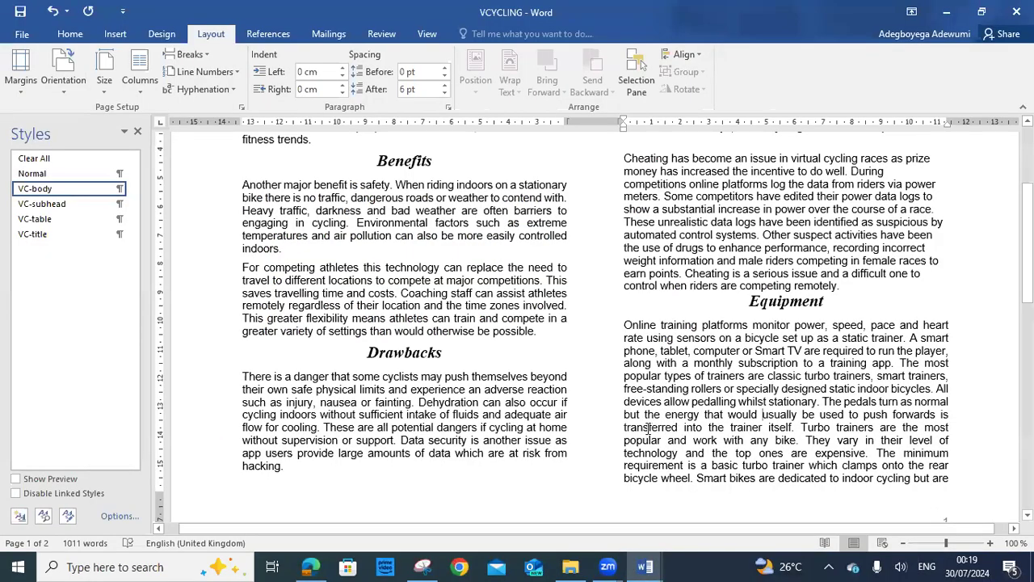
# Search the document for the pasted phrase 'Cycling is an excellent' in the Navigation pane
pyautogui.scroll(5, 648, 428)
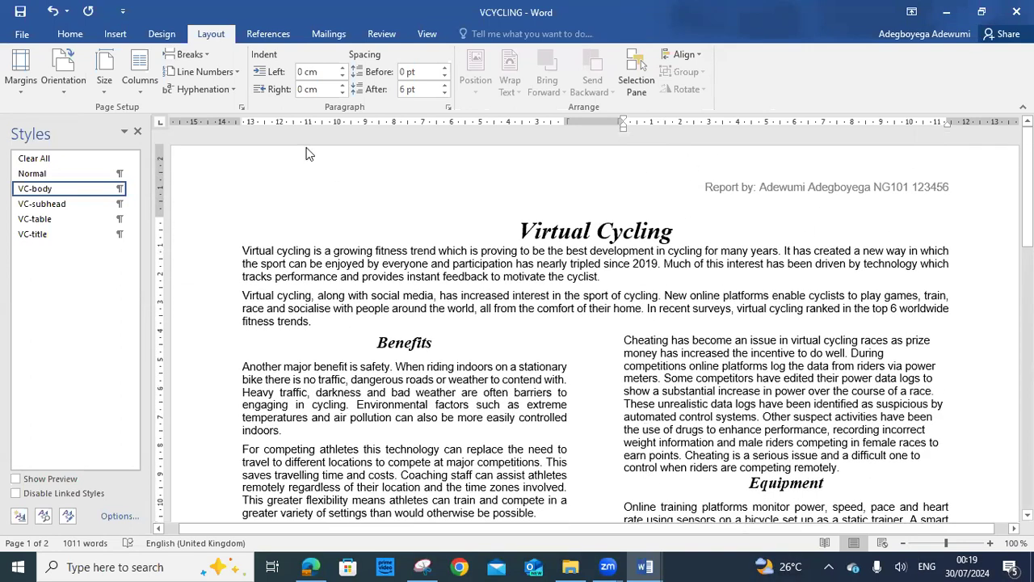
pyautogui.click(70, 34)
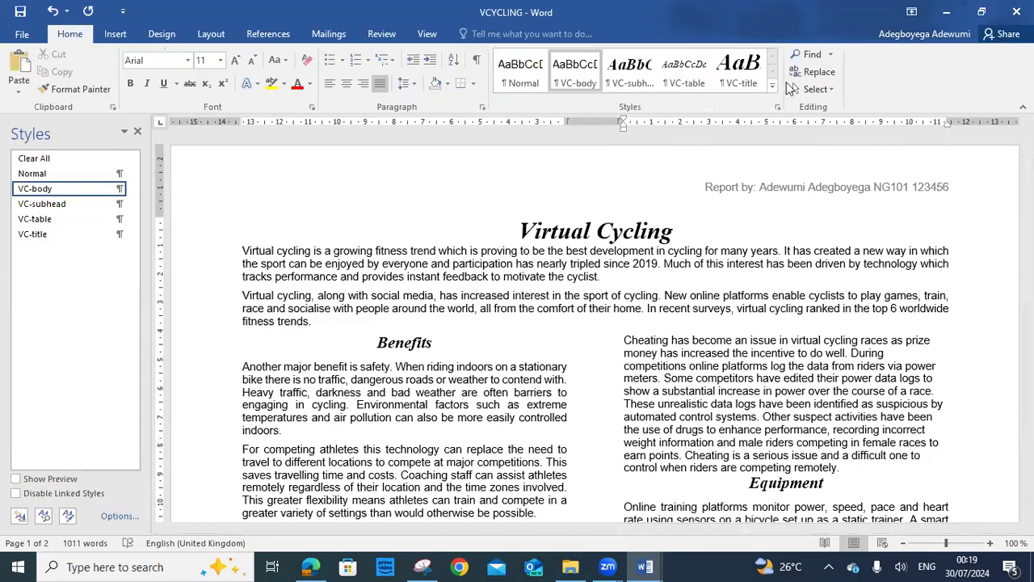
pyautogui.click(808, 54)
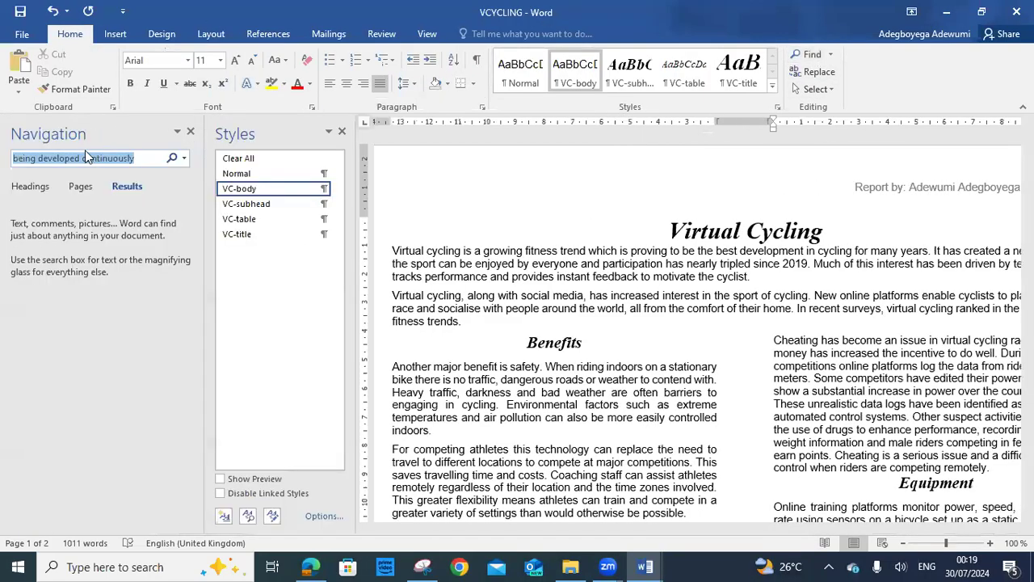
pyautogui.rightClick(85, 158)
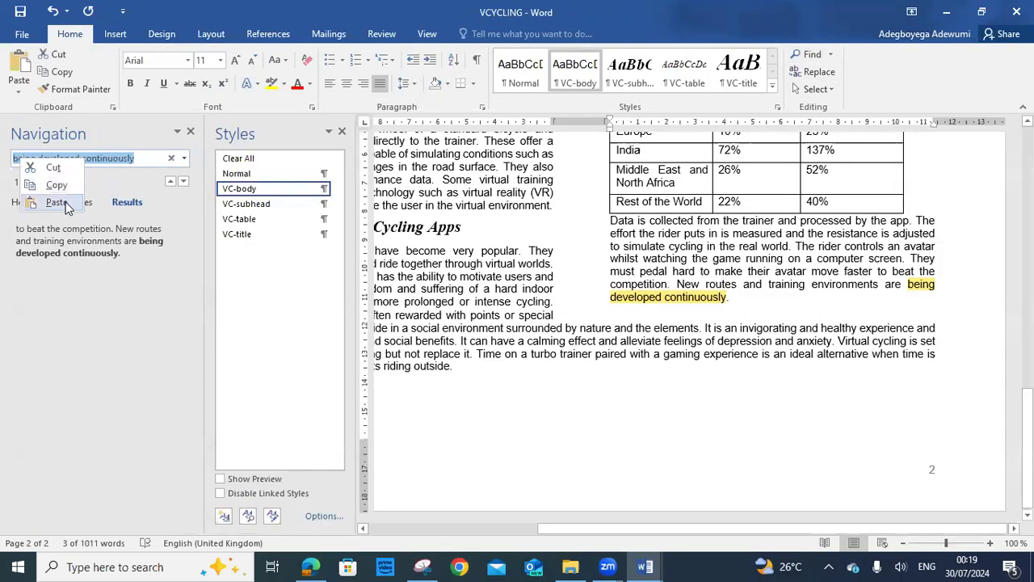
pyautogui.click(56, 202)
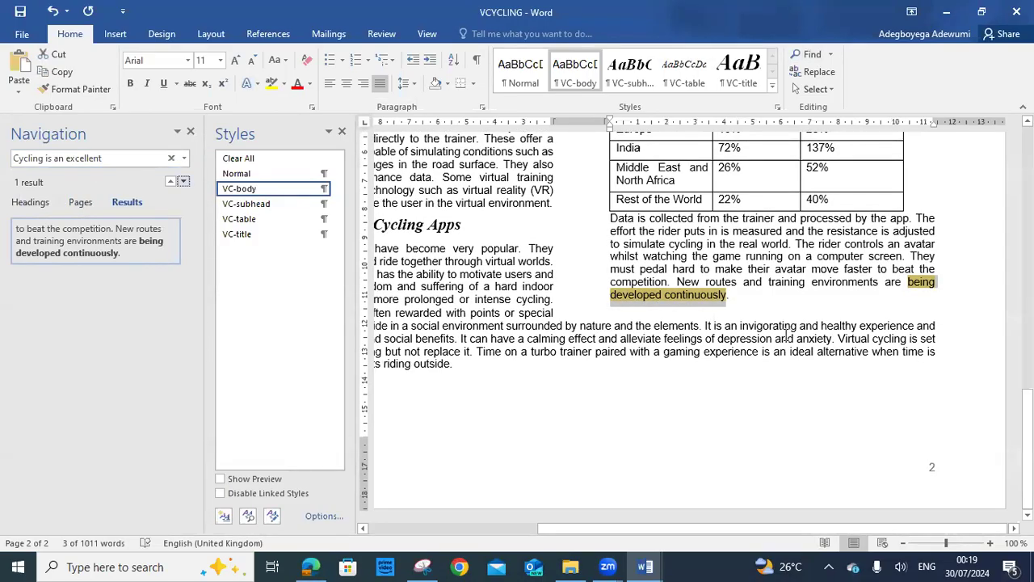
pyautogui.click(728, 309)
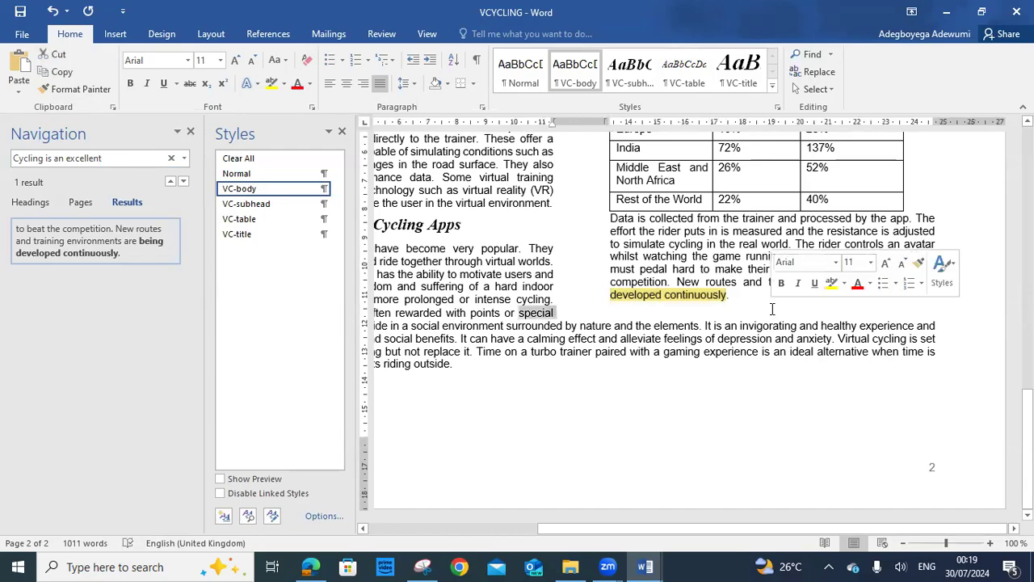
pyautogui.scroll(1, 706, 323)
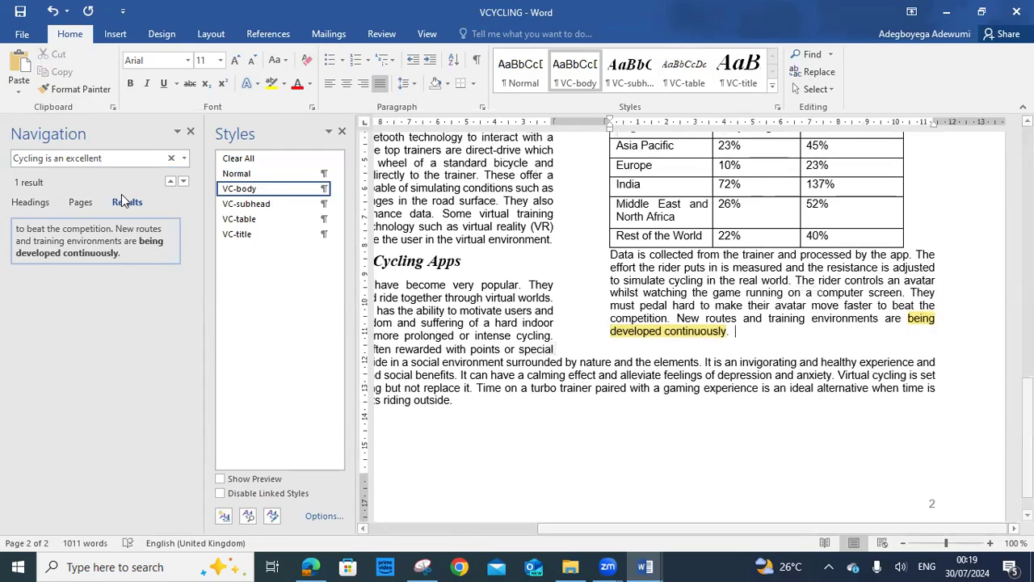
pyautogui.click(158, 156)
pyautogui.hotkey('ctrl', 'c')
pyautogui.press('Return')
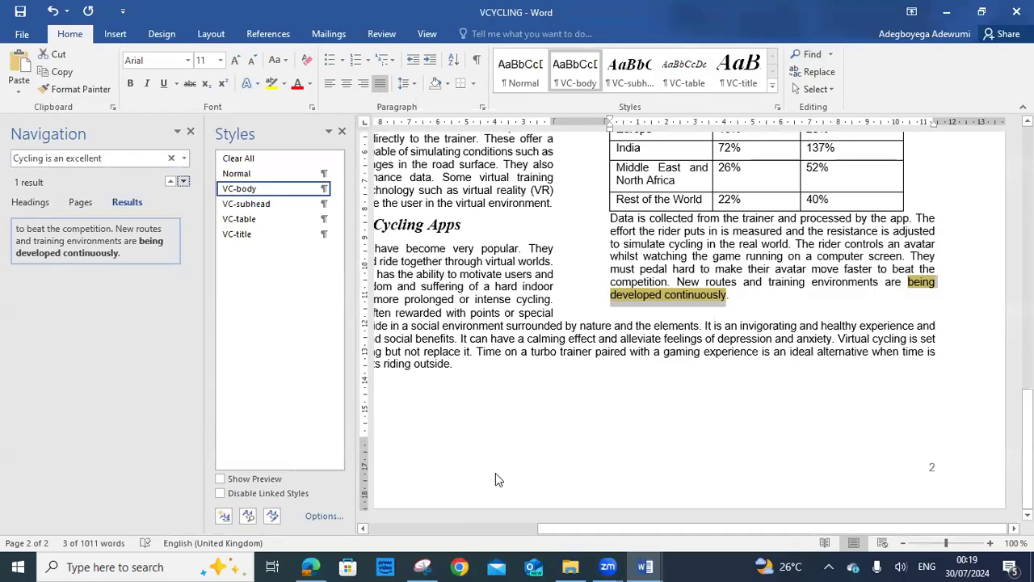
# Re-run the search in a cleared box and scroll page 2 to locate the paragraph
pyautogui.moveTo(618, 526); pyautogui.dragTo(432, 506)
pyautogui.scroll(8, 577, 404)
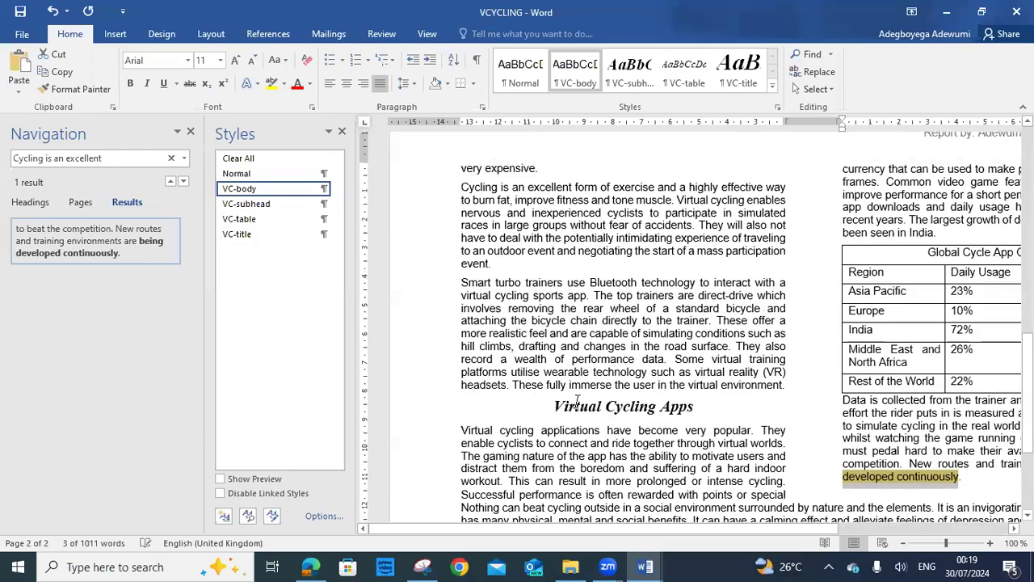
pyautogui.scroll(8, 577, 402)
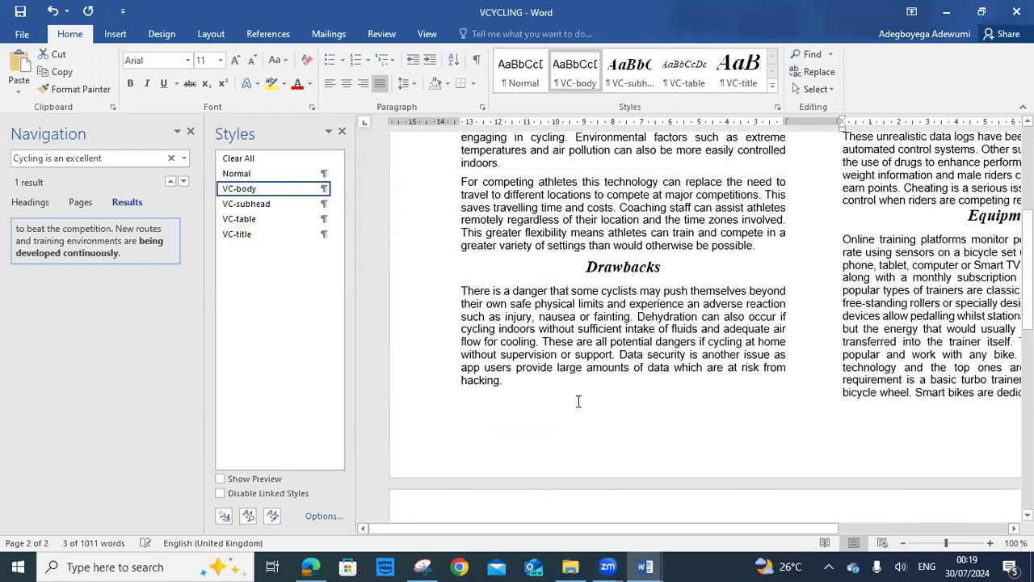
pyautogui.click(170, 158)
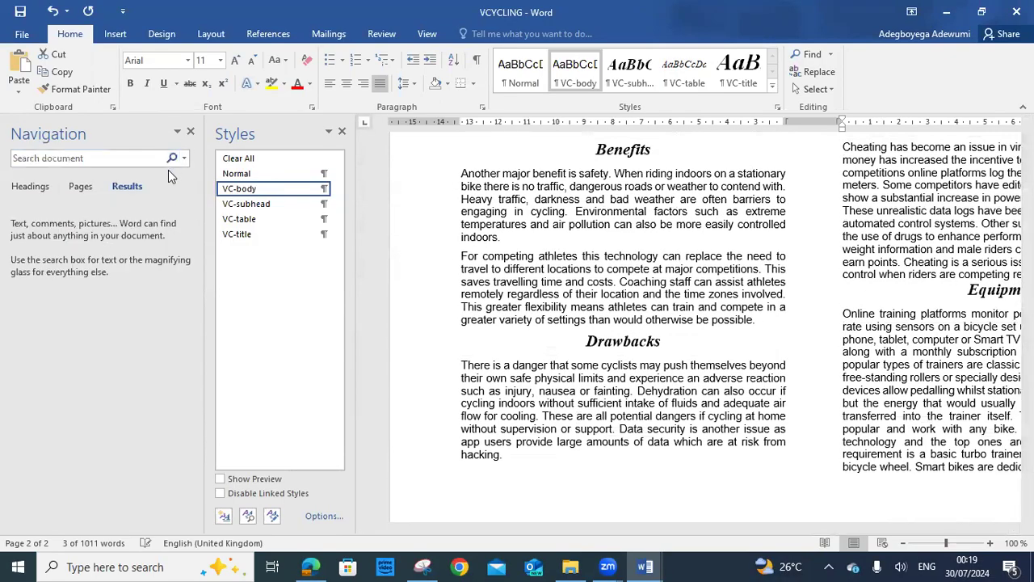
pyautogui.rightClick(114, 154)
pyautogui.click(87, 198)
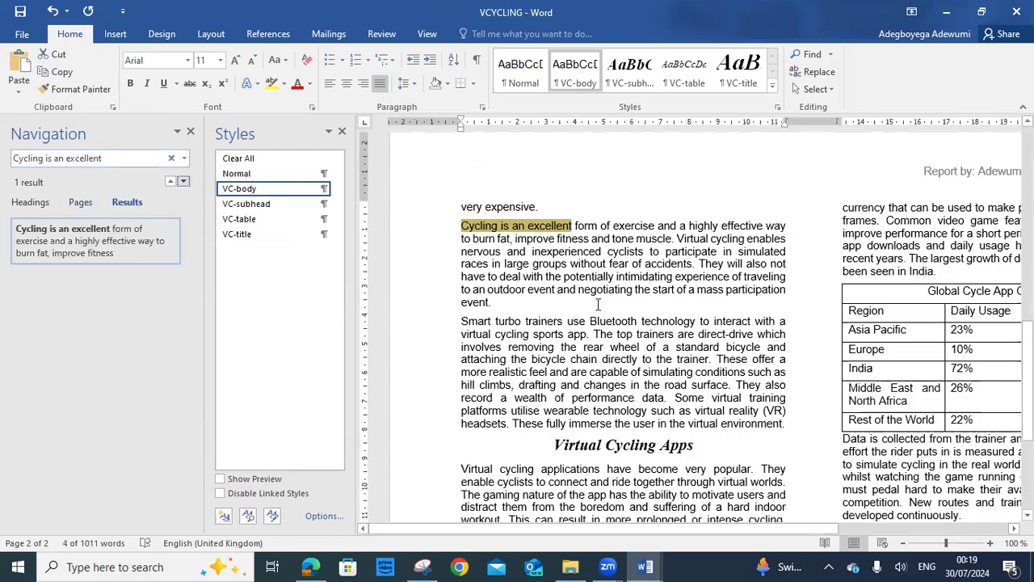
pyautogui.scroll(5, 598, 304)
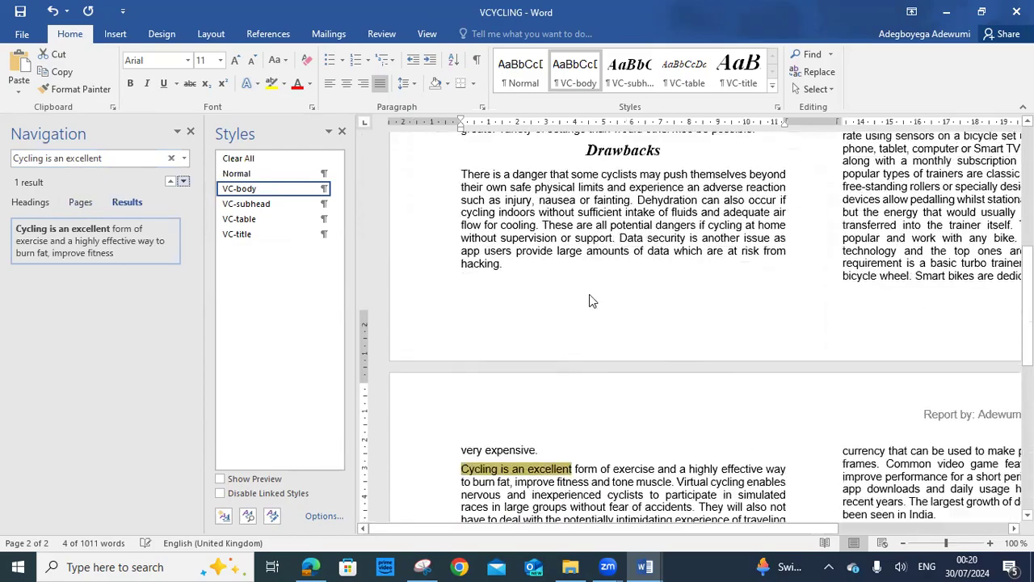
pyautogui.scroll(-4, 590, 300)
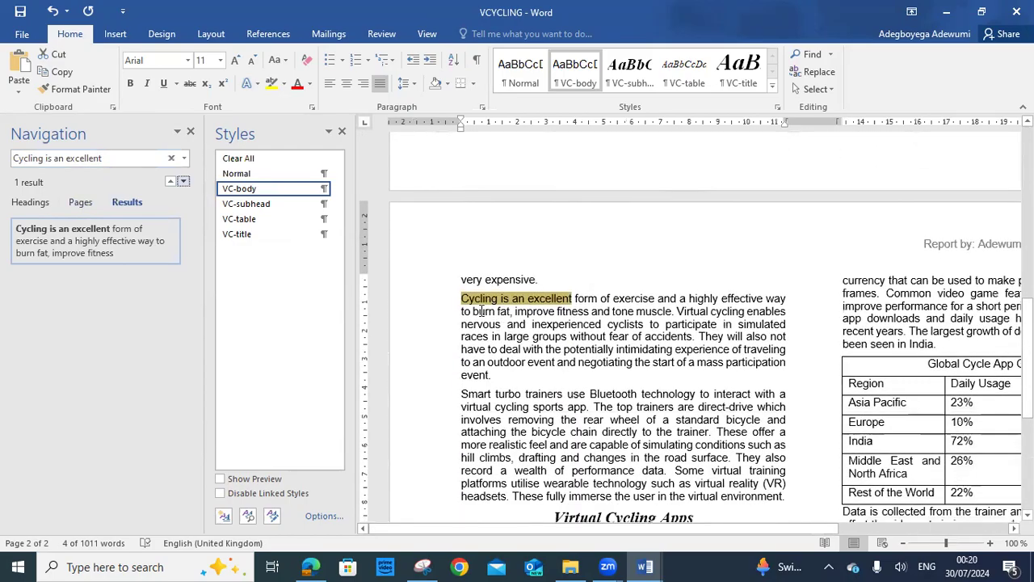
pyautogui.scroll(-1, 523, 308)
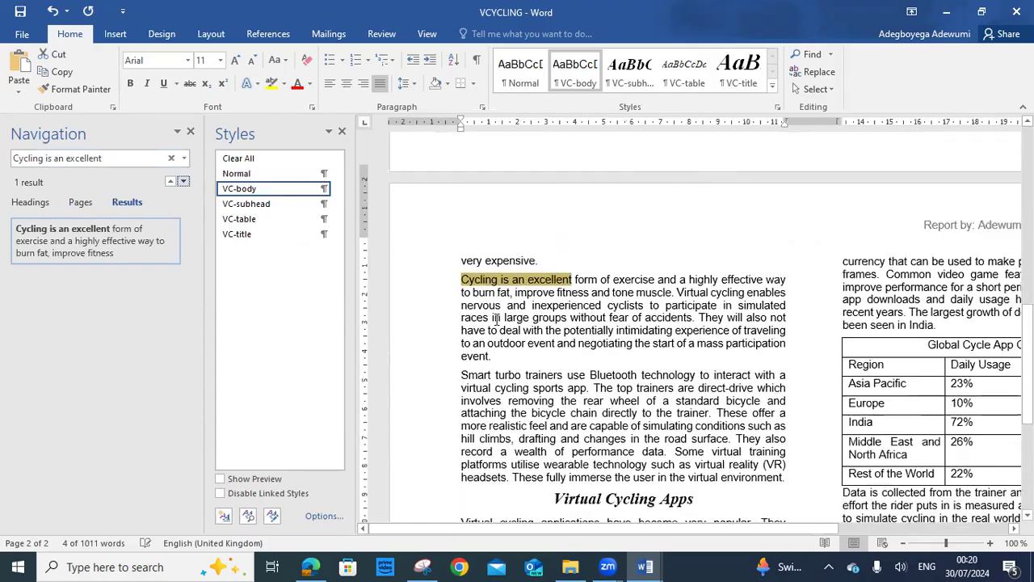
pyautogui.scroll(6, 496, 320)
pyautogui.scroll(-5, 494, 321)
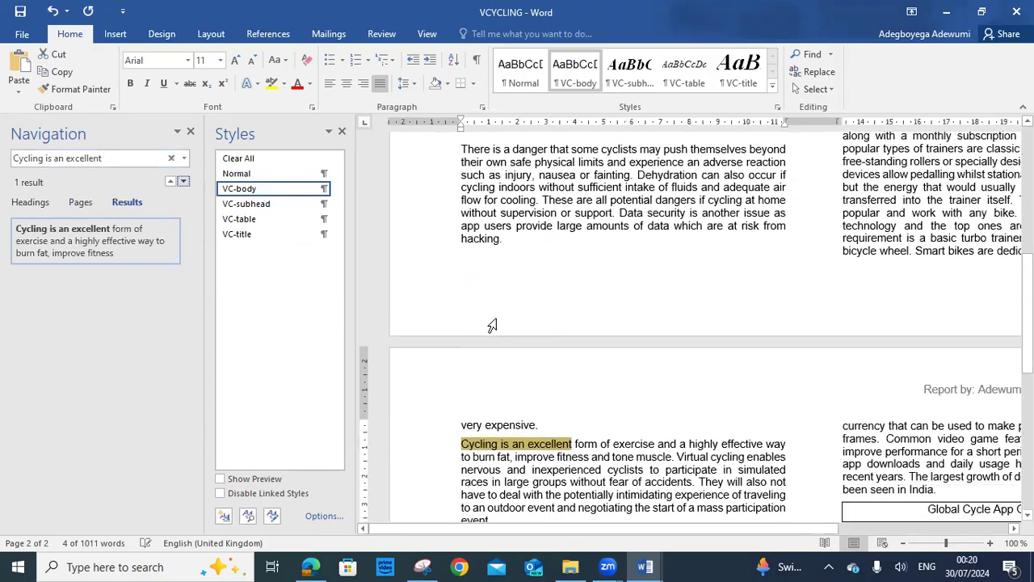
pyautogui.scroll(-3, 551, 352)
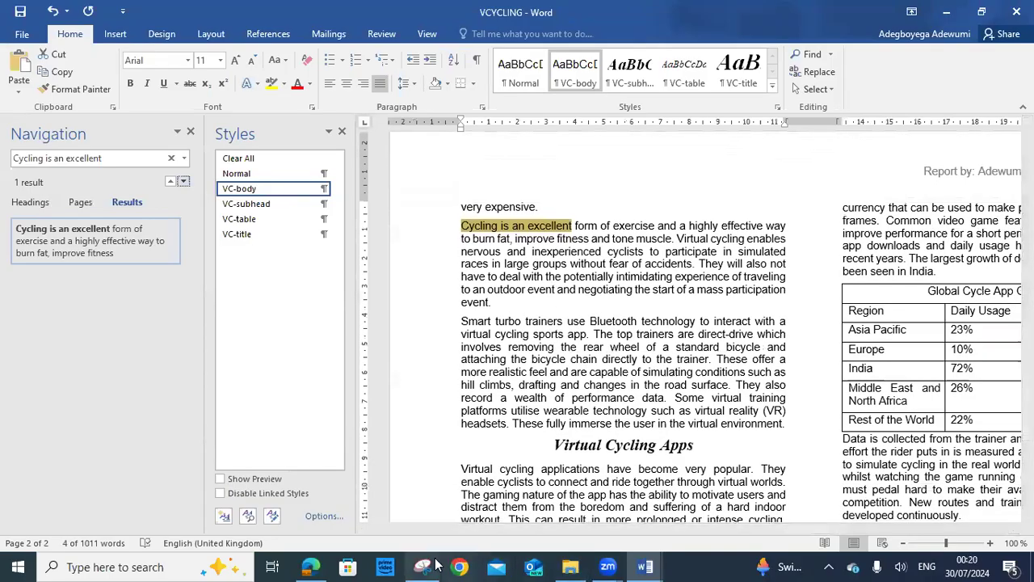
pyautogui.click(312, 565)
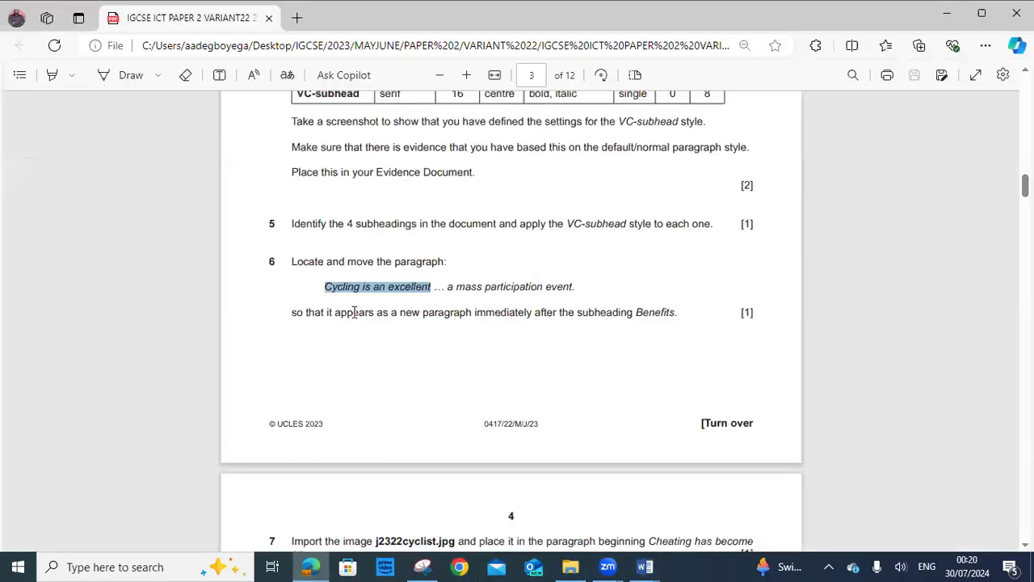
# Copy 'a mass participation event' from question 6 and return to VCYCLING
pyautogui.moveTo(434, 289); pyautogui.dragTo(589, 291)
pyautogui.click(497, 282)
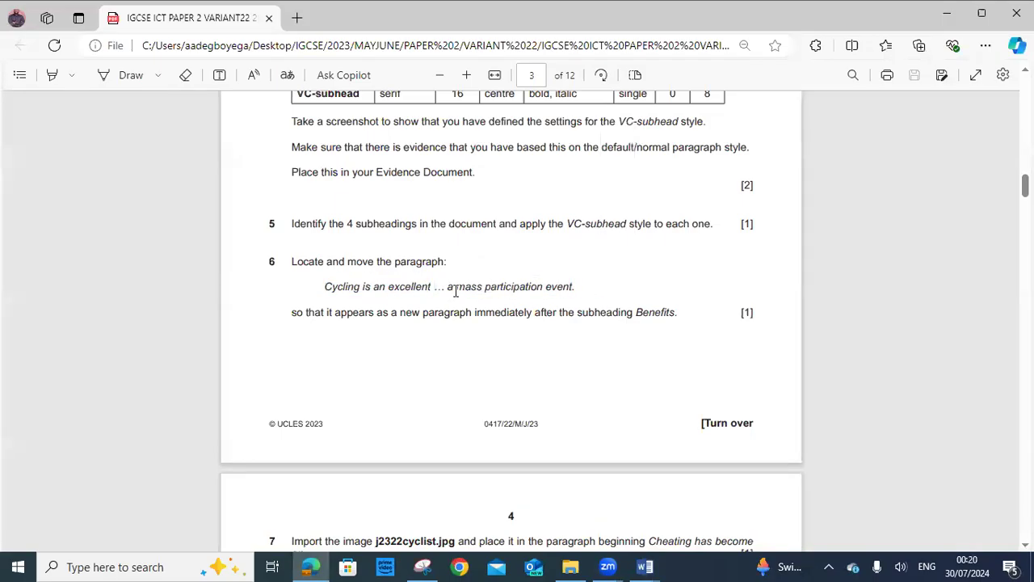
pyautogui.moveTo(449, 286); pyautogui.dragTo(573, 289)
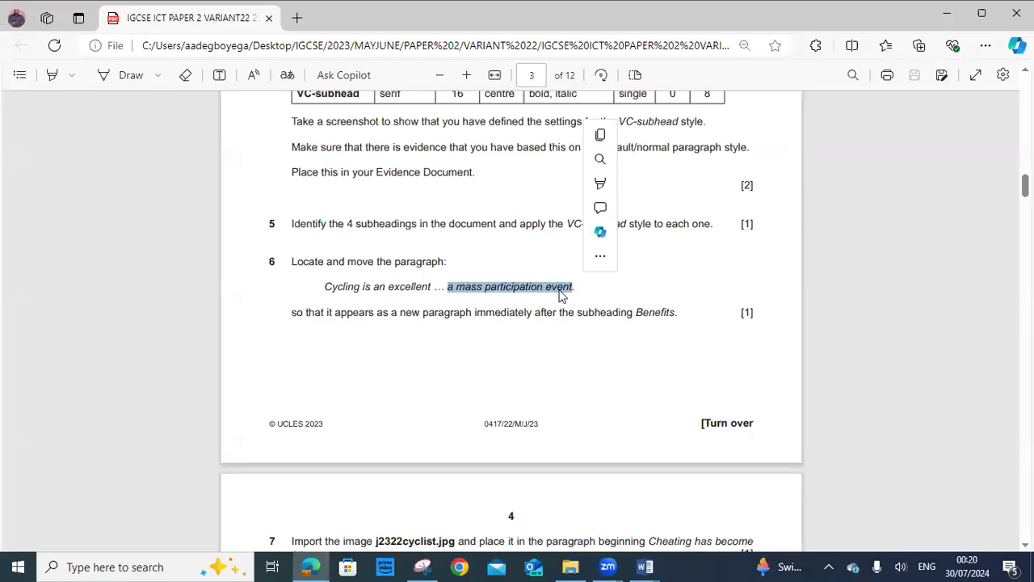
pyautogui.rightClick(559, 293)
pyautogui.click(602, 76)
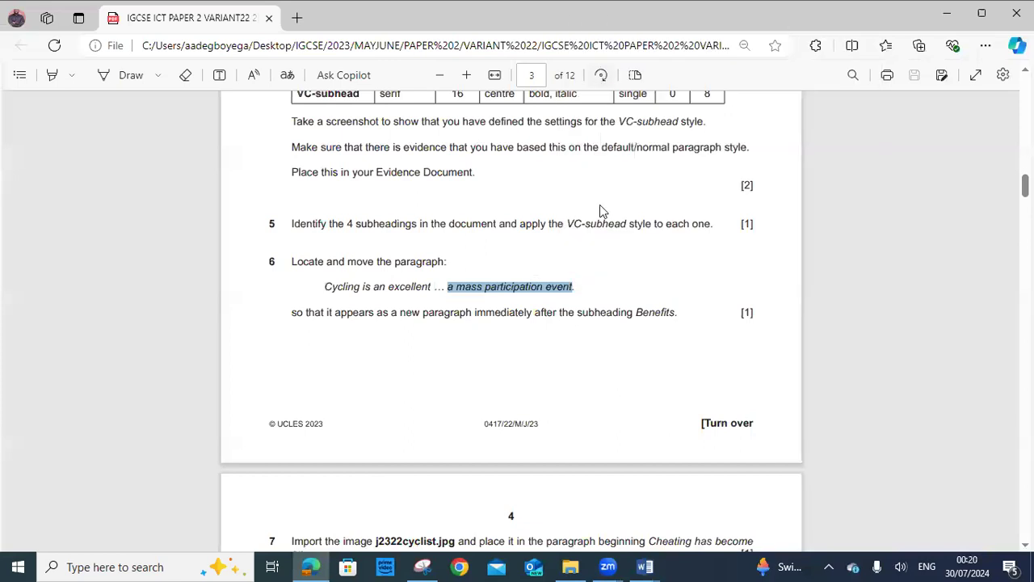
pyautogui.moveTo(645, 566)
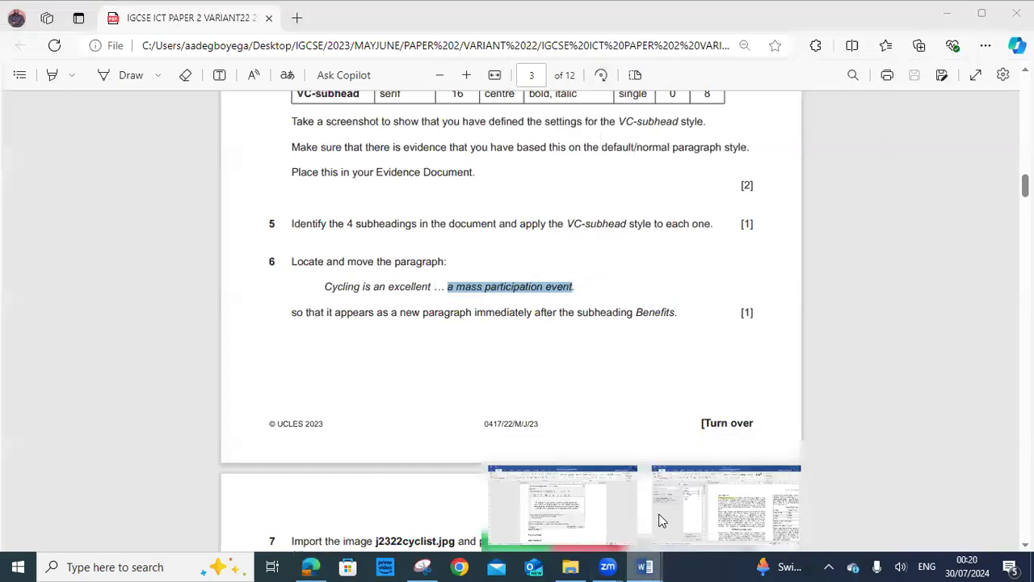
pyautogui.click(635, 450)
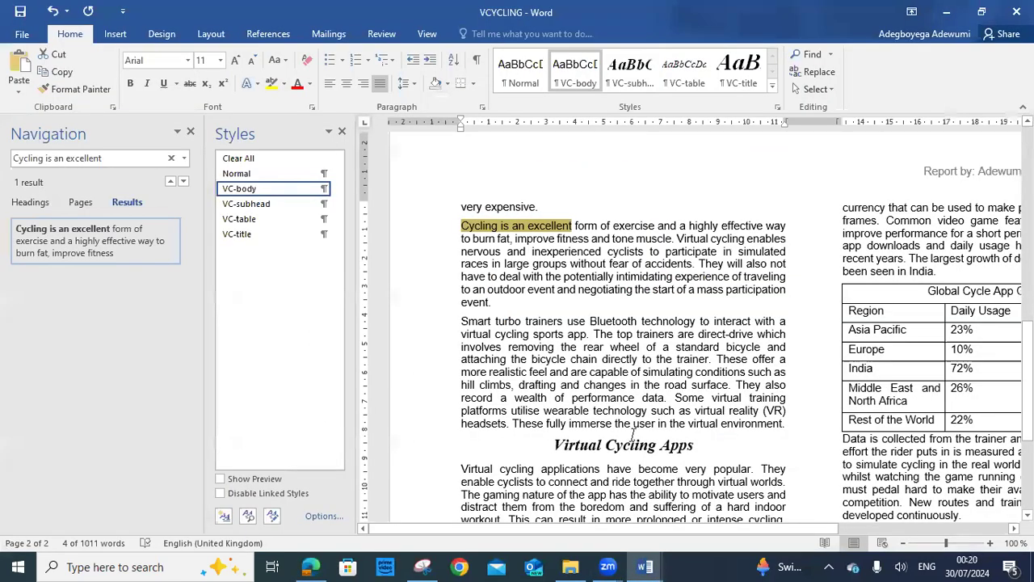
# Search for 'a mass participation event' and select the whole 'Cycling is an excellent' paragraph
pyautogui.click(171, 157)
pyautogui.rightClick(122, 159)
pyautogui.click(97, 202)
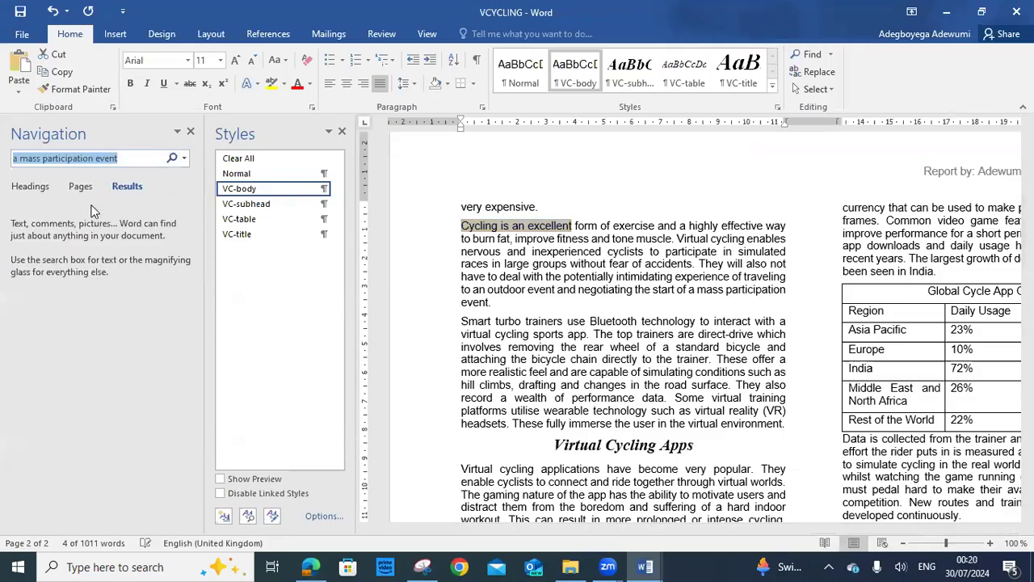
pyautogui.click(135, 158)
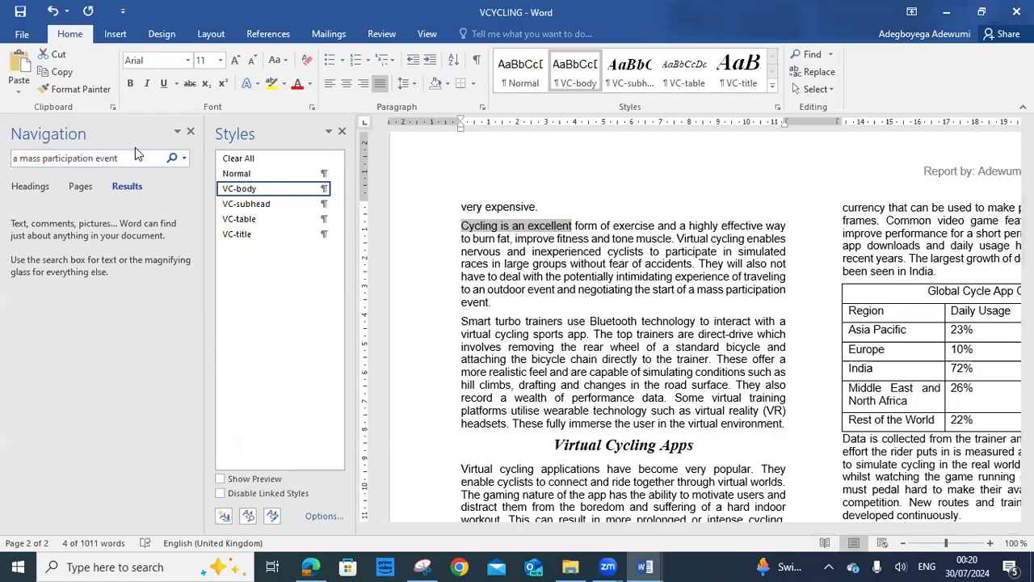
pyautogui.press('Return')
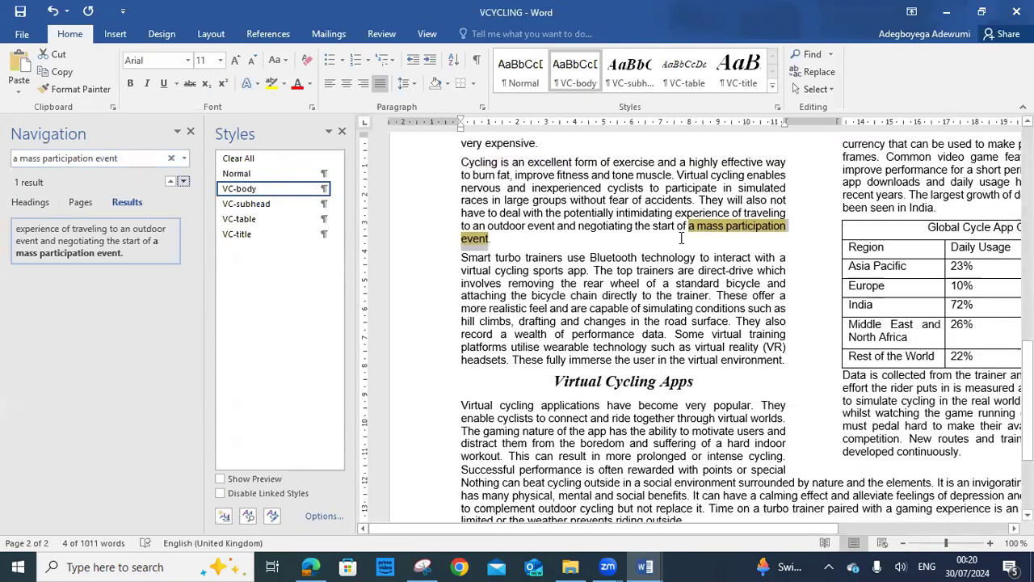
pyautogui.moveTo(462, 161); pyautogui.dragTo(514, 238)
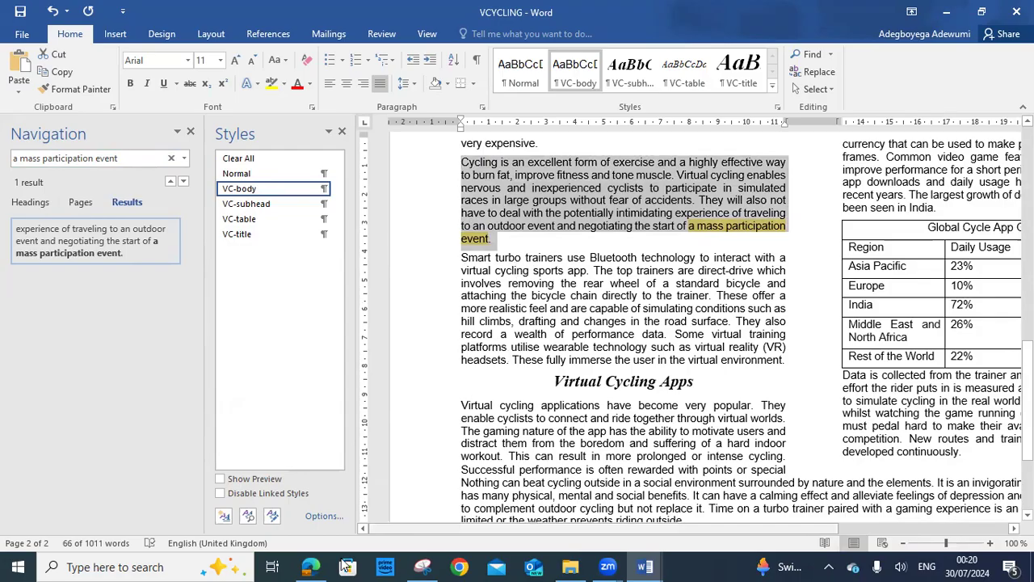
# Recheck the task, locate the Benefits heading, and reselect the 'Cycling is an excellent' paragraph
pyautogui.click(305, 566)
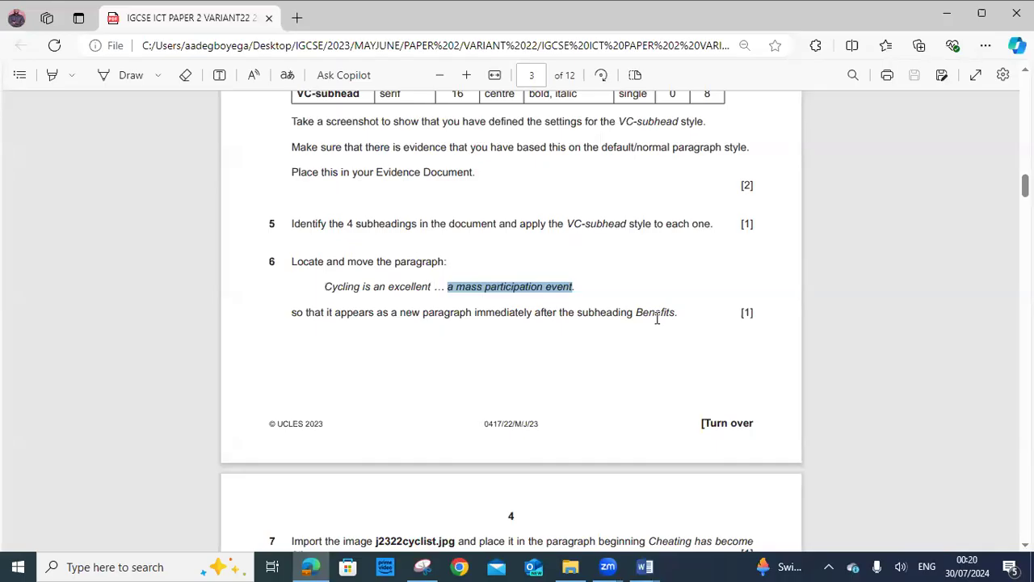
pyautogui.moveTo(645, 566)
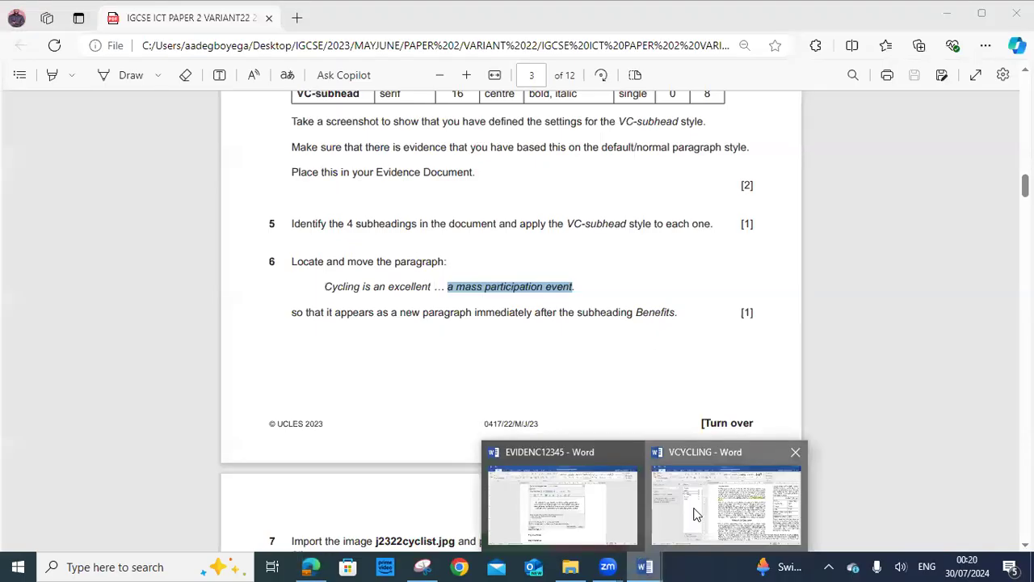
pyautogui.click(696, 514)
pyautogui.scroll(12, 590, 404)
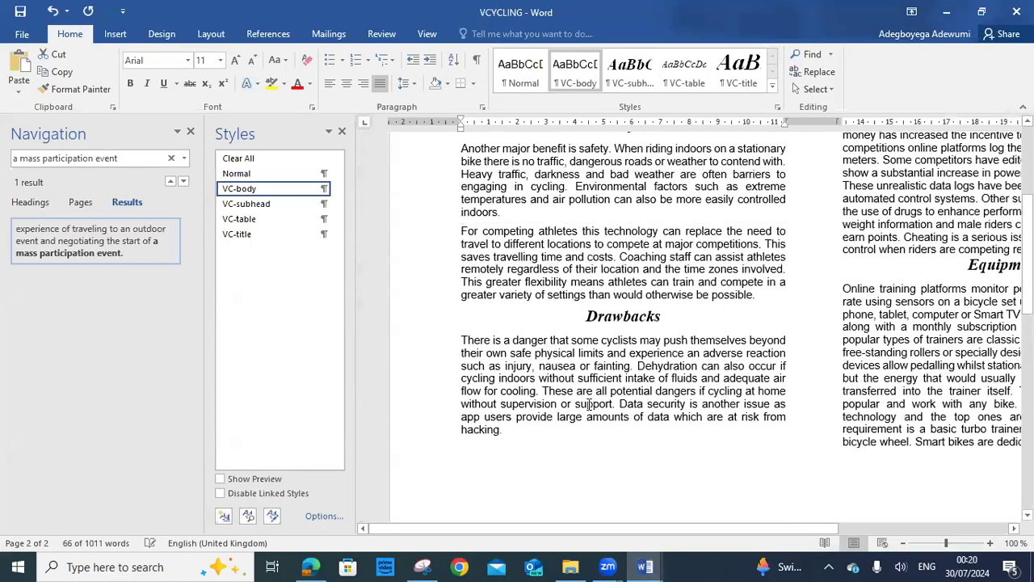
pyautogui.scroll(5, 487, 362)
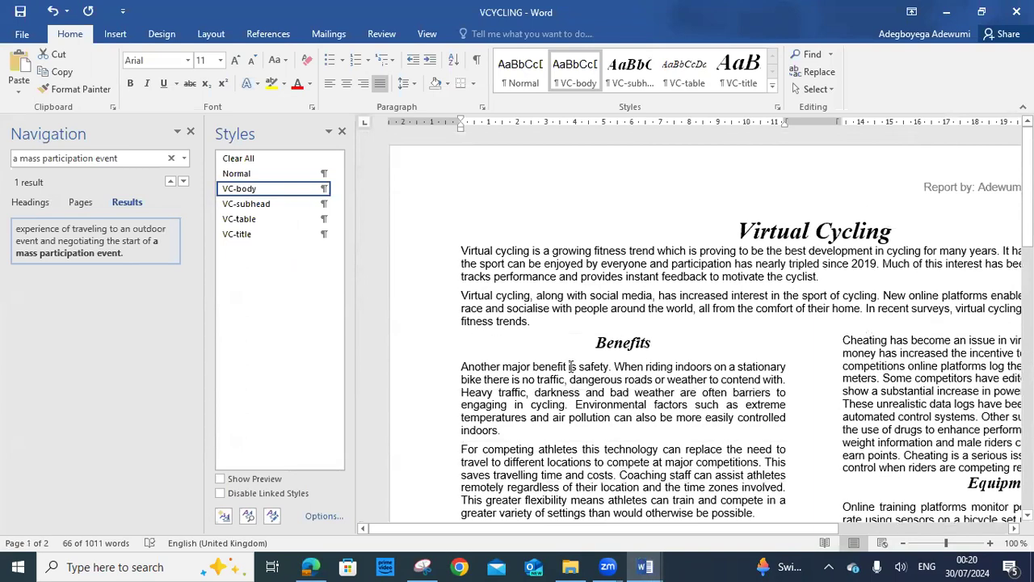
pyautogui.moveTo(656, 339); pyautogui.dragTo(588, 343)
pyautogui.scroll(-1, 593, 370)
pyautogui.scroll(-14, 592, 371)
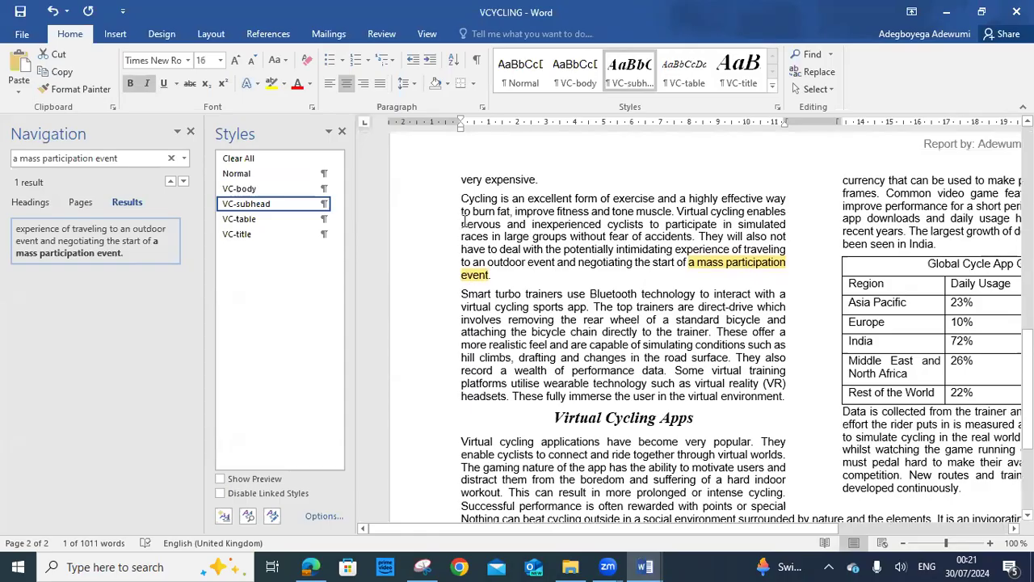
pyautogui.moveTo(465, 207); pyautogui.dragTo(493, 277)
pyautogui.scroll(10, 493, 278)
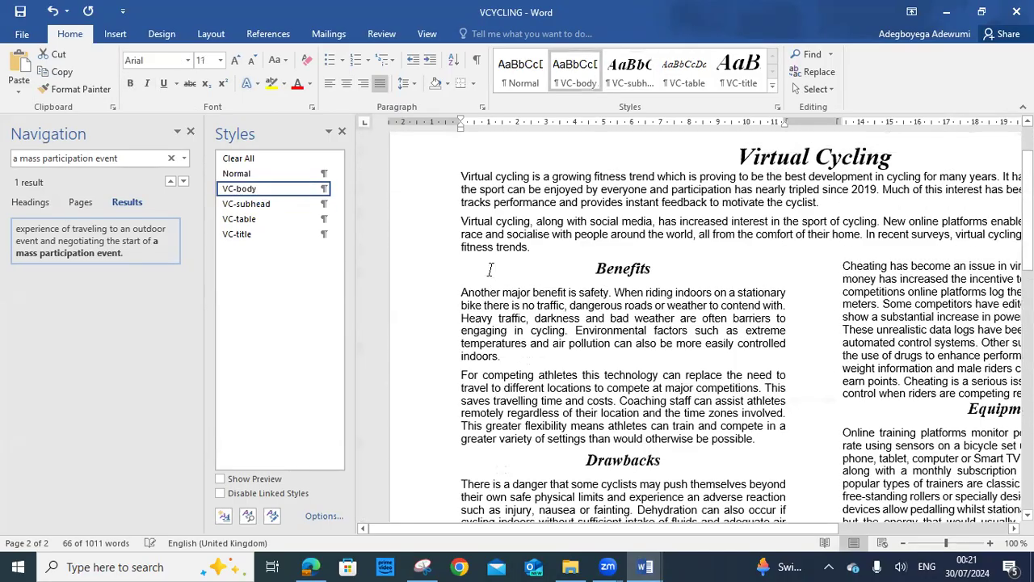
pyautogui.scroll(-10, 602, 356)
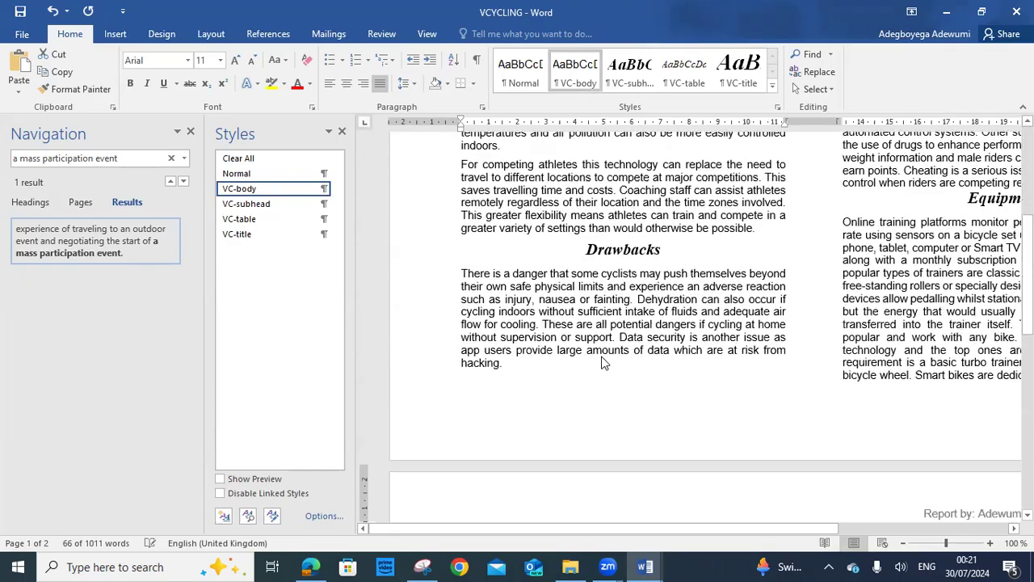
pyautogui.hotkey('alt', 'Tab')
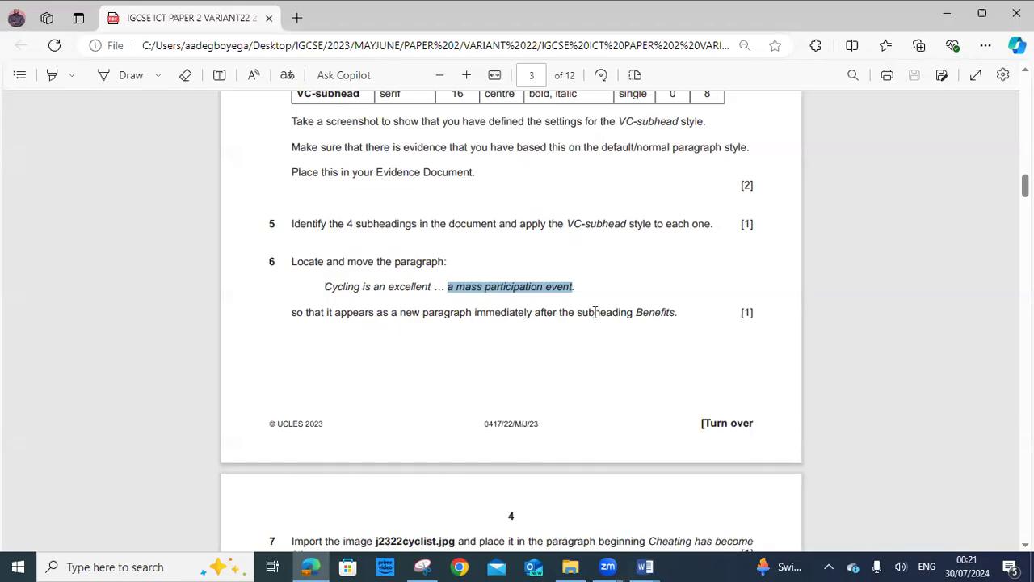
pyautogui.scroll(-6, 661, 316)
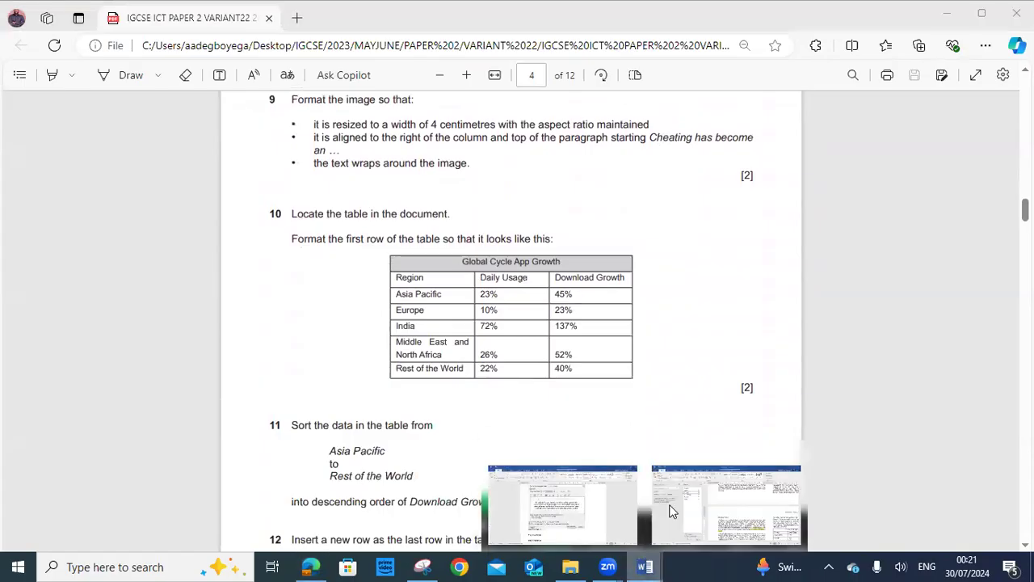
pyautogui.click(562, 505)
pyautogui.rightClick(525, 407)
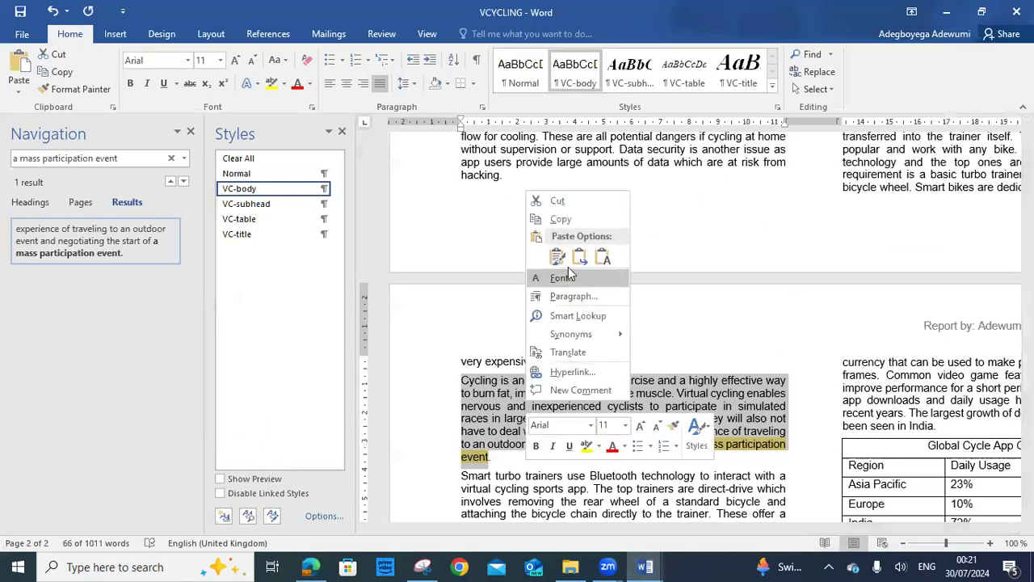
pyautogui.click(558, 201)
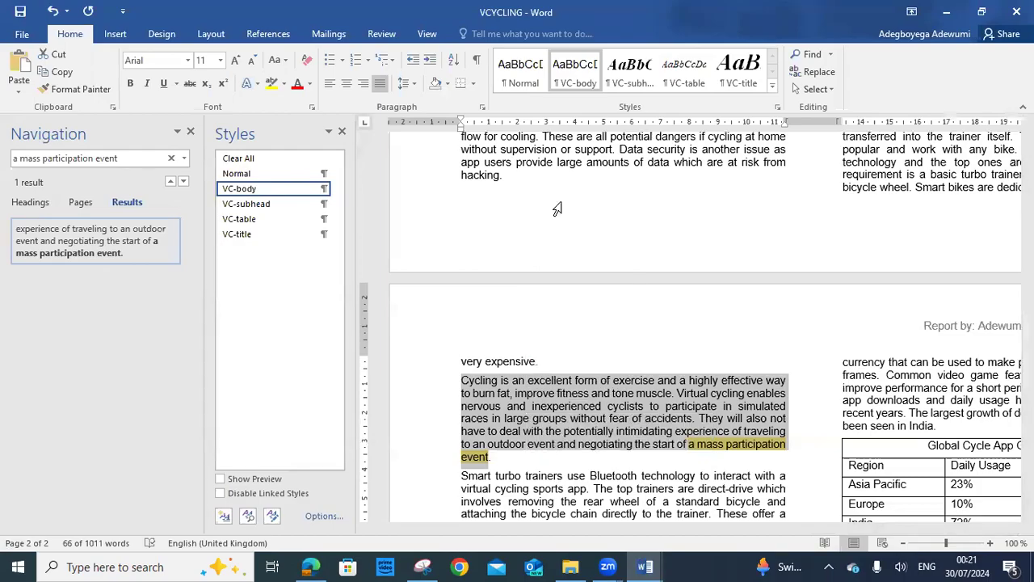
pyautogui.scroll(5, 551, 405)
pyautogui.scroll(5, 551, 405)
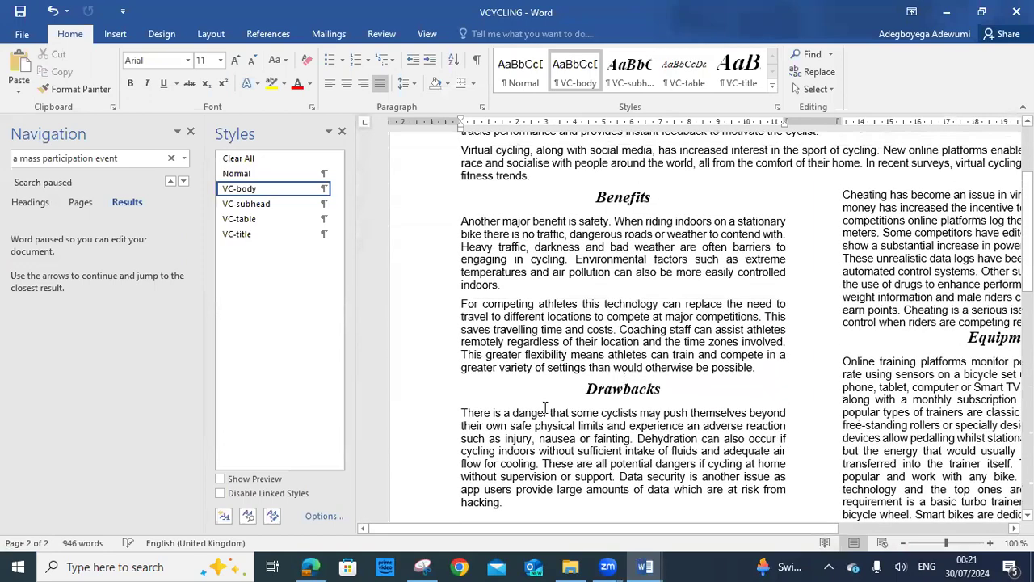
pyautogui.click(463, 329)
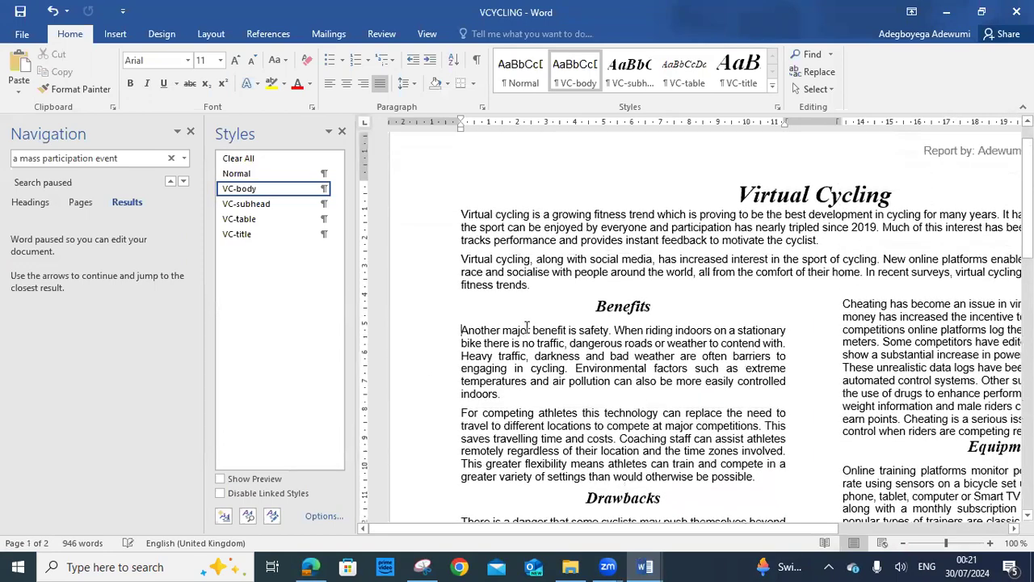
pyautogui.press('Return')
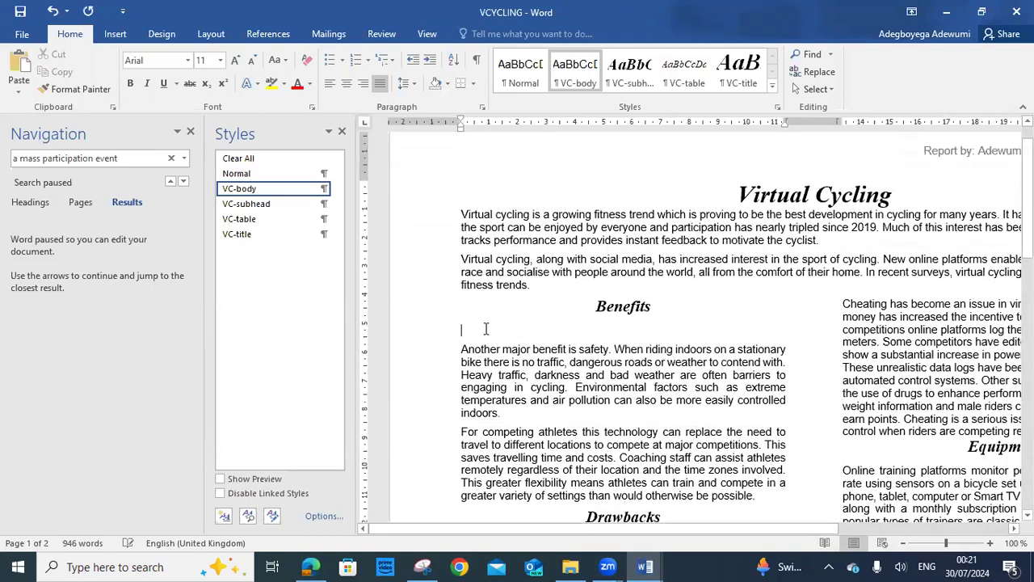
pyautogui.rightClick(484, 328)
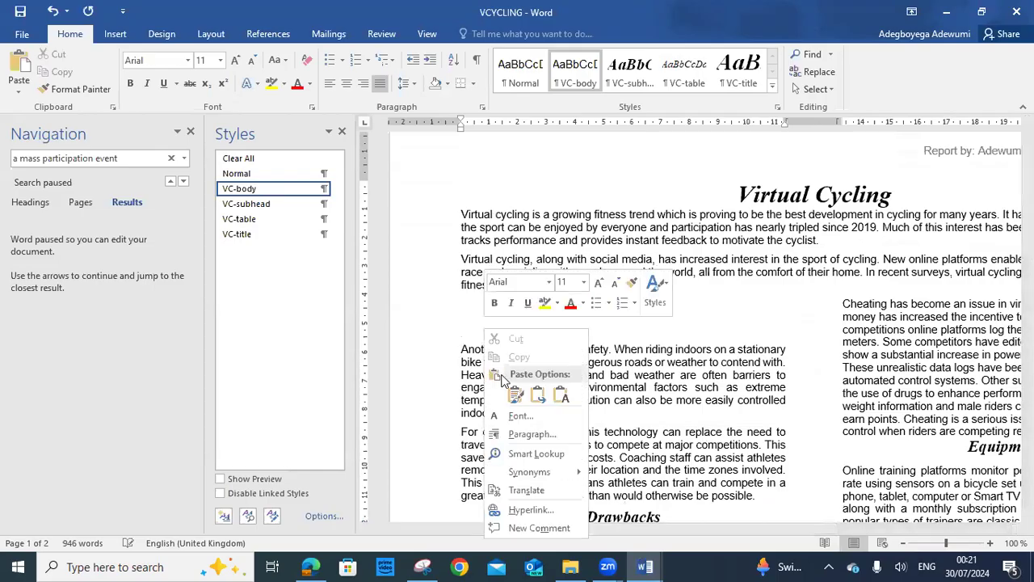
pyautogui.click(559, 393)
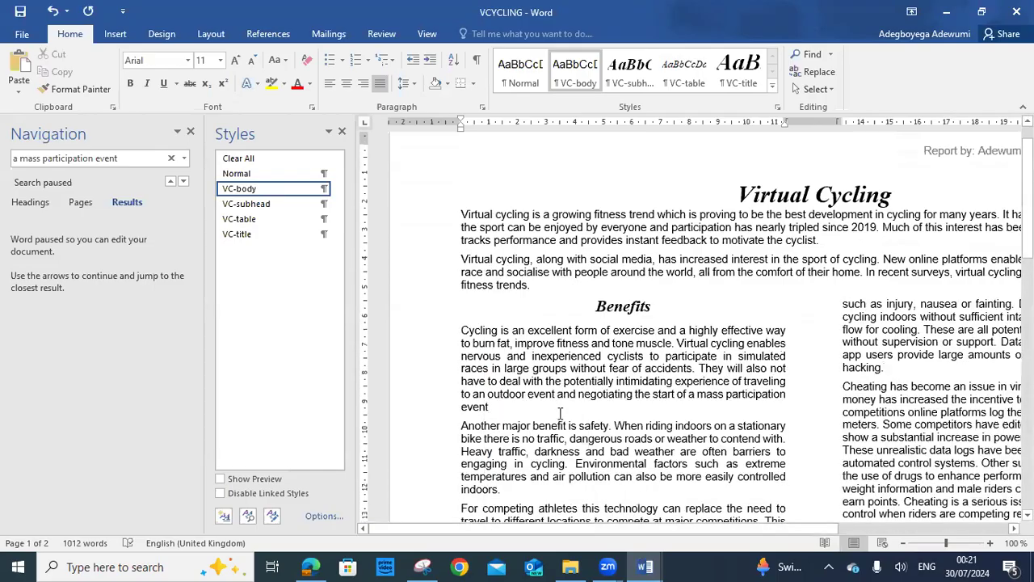
pyautogui.scroll(-8, 559, 413)
pyautogui.scroll(-2, 563, 420)
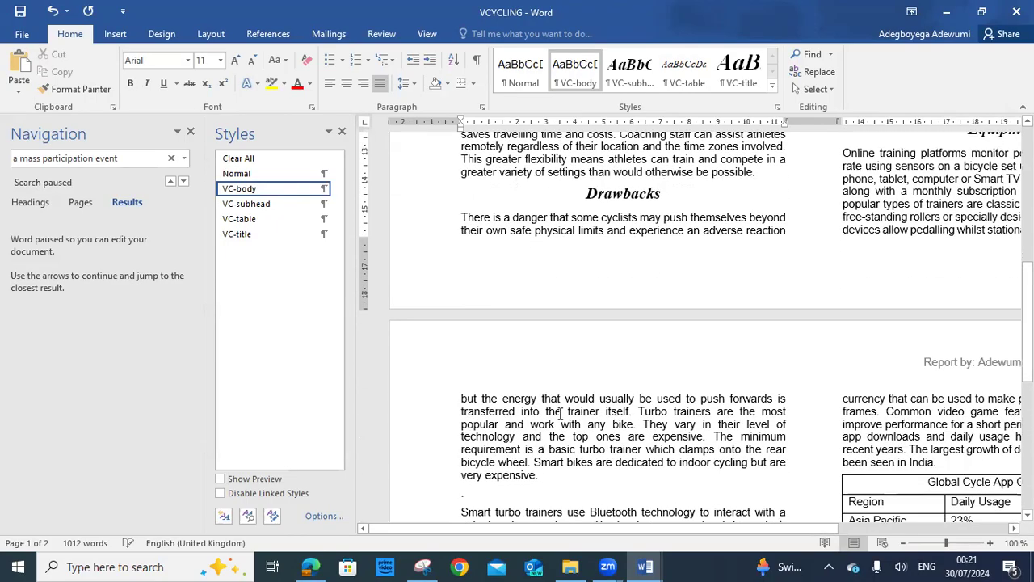
pyautogui.scroll(8, 563, 420)
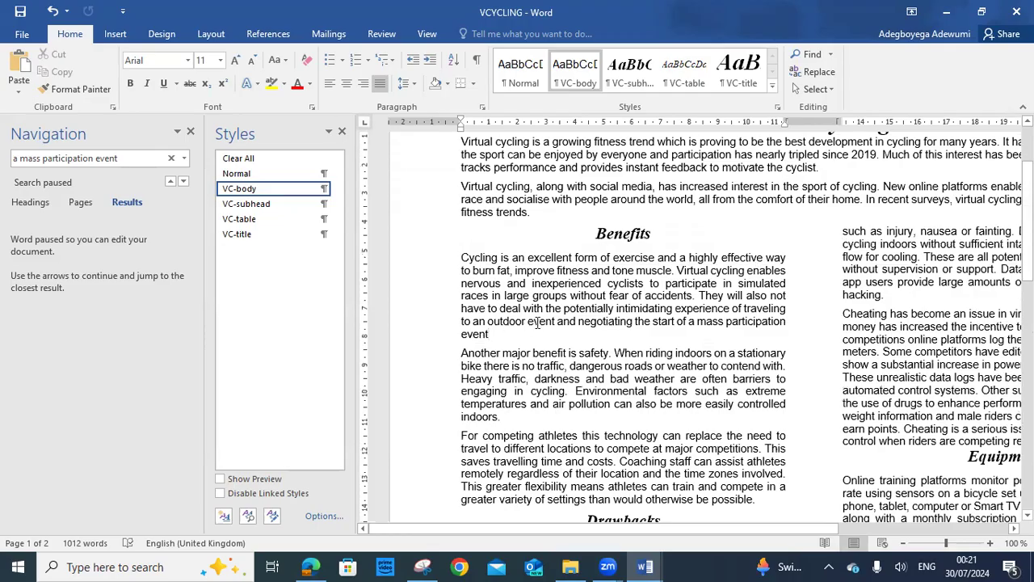
# Copy the words 'Cheating has become an' from question 7 of the exam paper
pyautogui.click(311, 567)
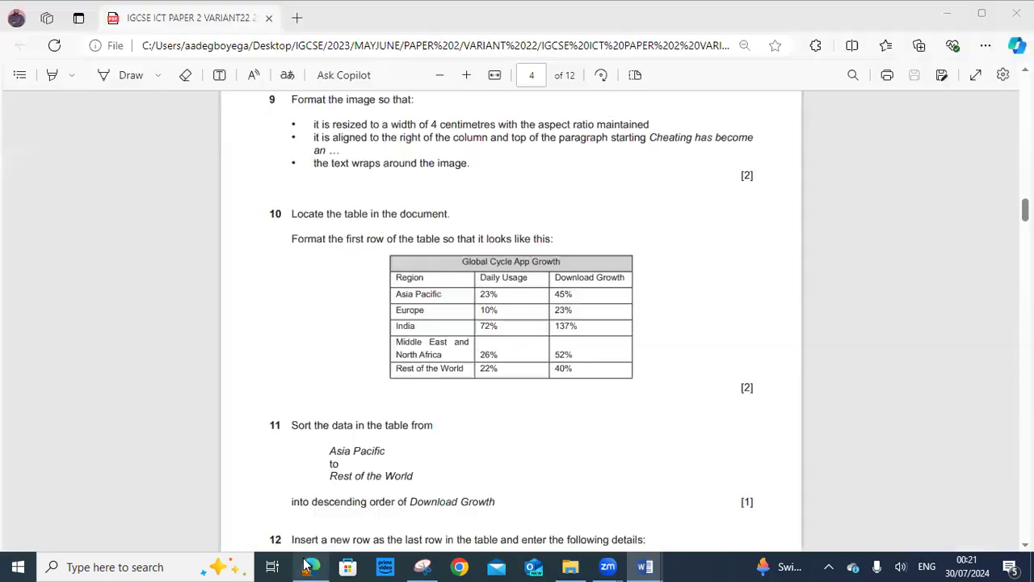
pyautogui.scroll(5, 365, 208)
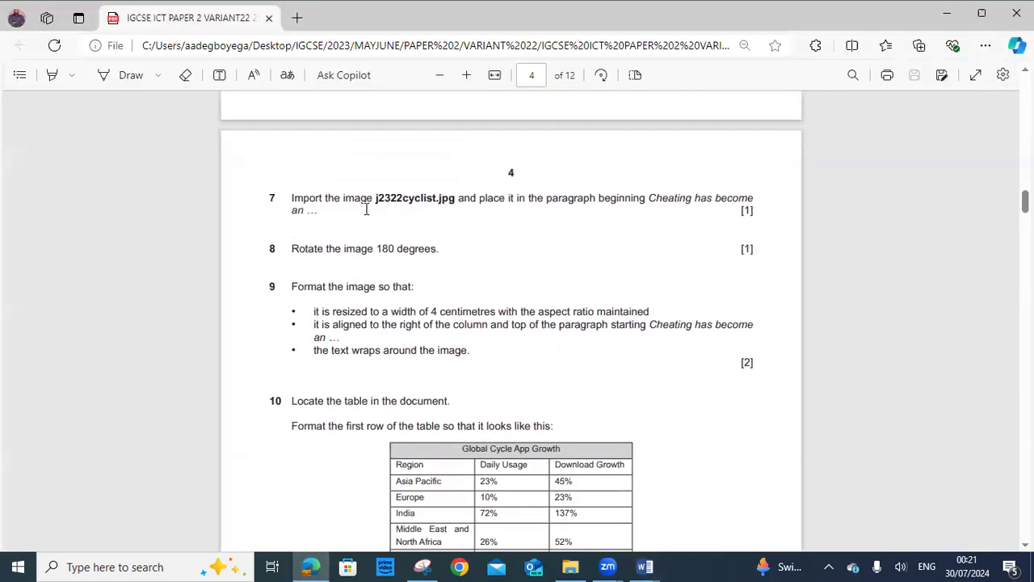
pyautogui.scroll(5, 368, 231)
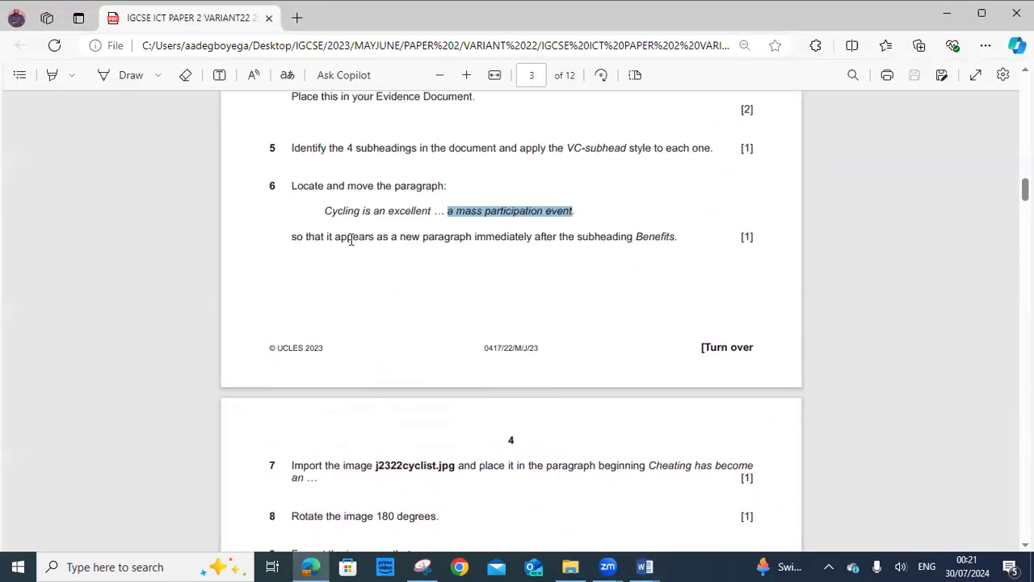
pyautogui.scroll(-7, 289, 257)
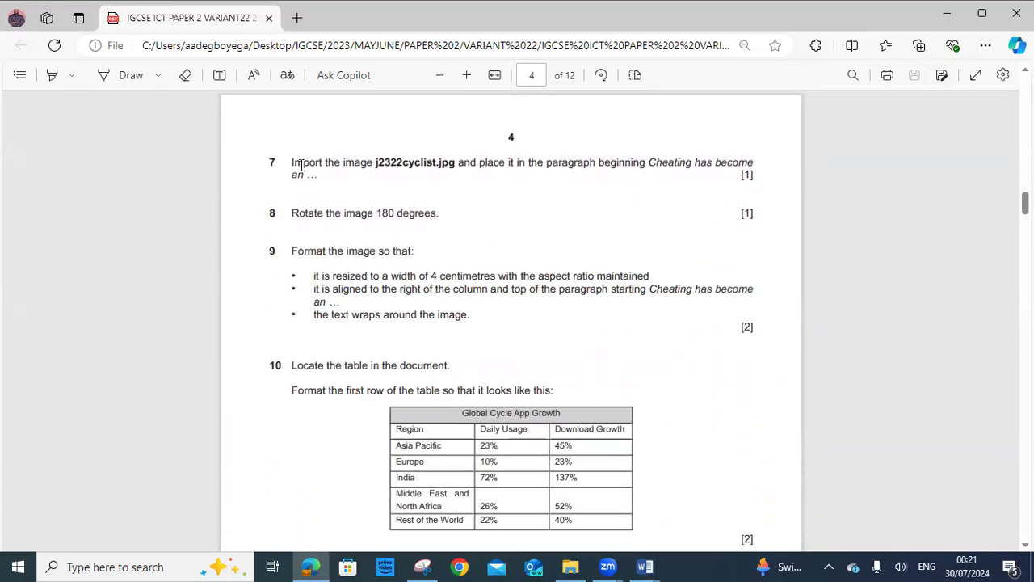
pyautogui.moveTo(293, 161); pyautogui.dragTo(343, 172)
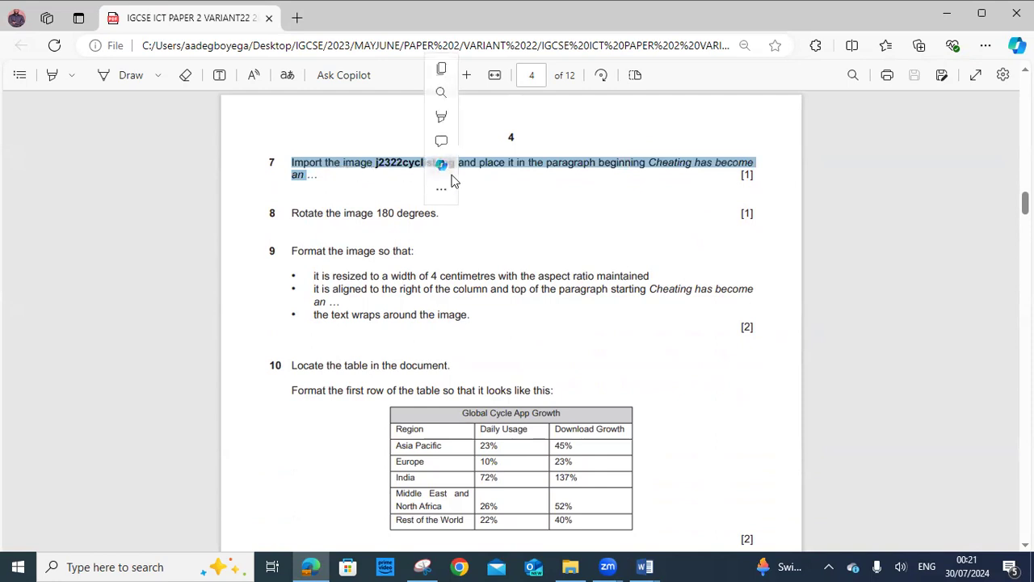
pyautogui.click(530, 188)
pyautogui.click(351, 203)
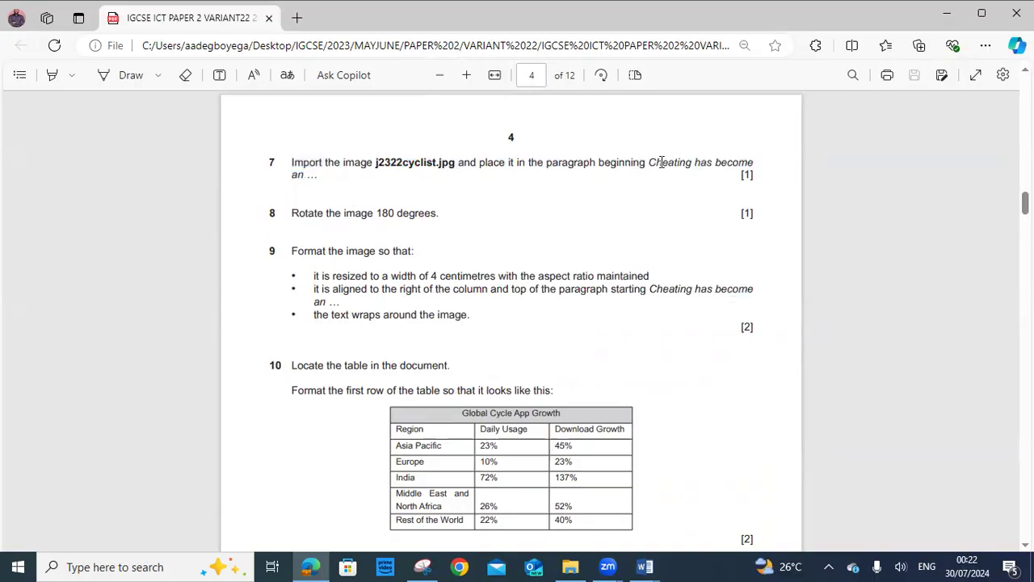
pyautogui.moveTo(653, 163); pyautogui.dragTo(306, 176)
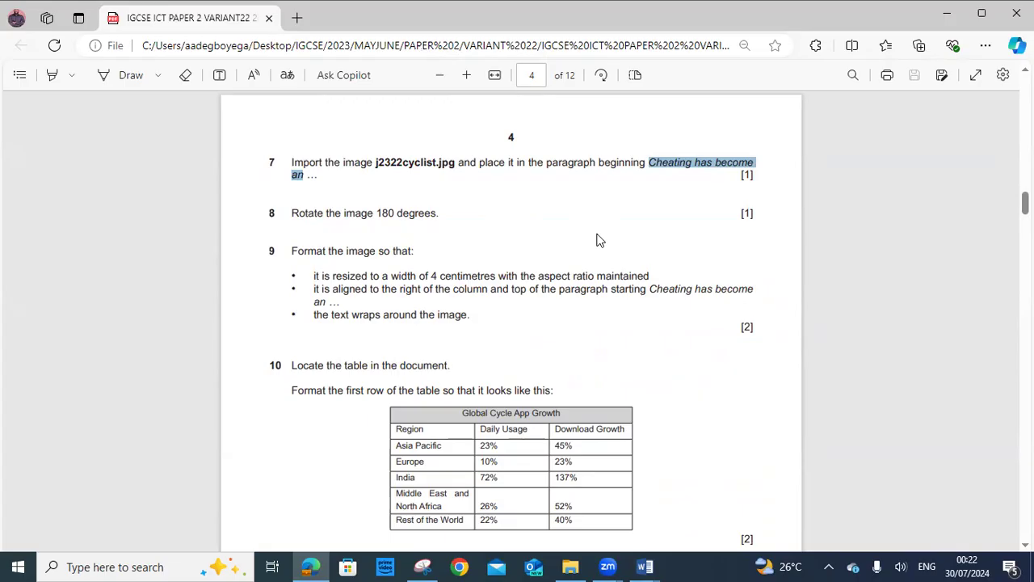
pyautogui.rightClick(700, 165)
pyautogui.click(732, 239)
pyautogui.click(645, 566)
# Search VCYCLING for the pasted 'Cheating has become' to find its paragraph
pyautogui.click(750, 501)
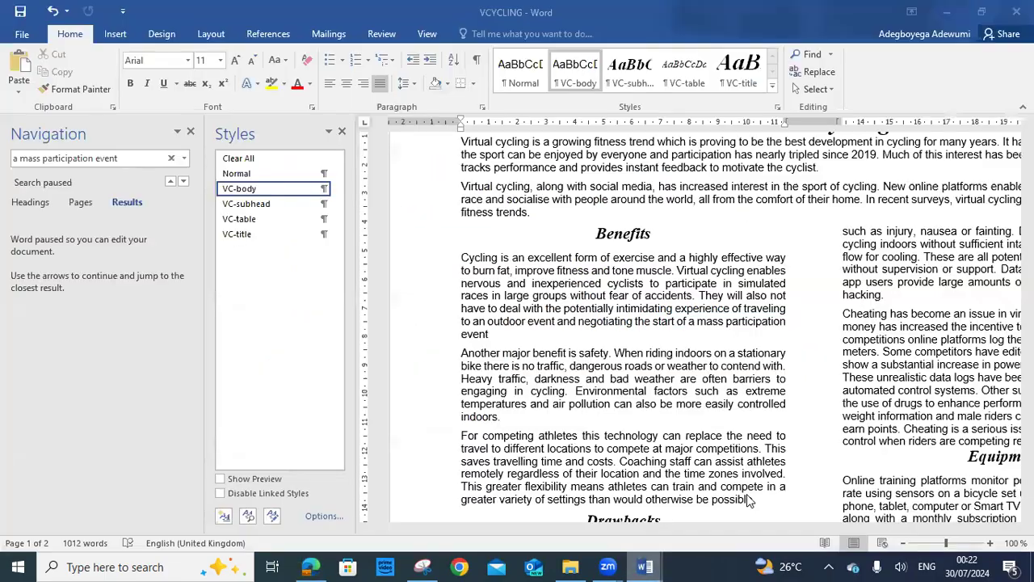
pyautogui.click(171, 158)
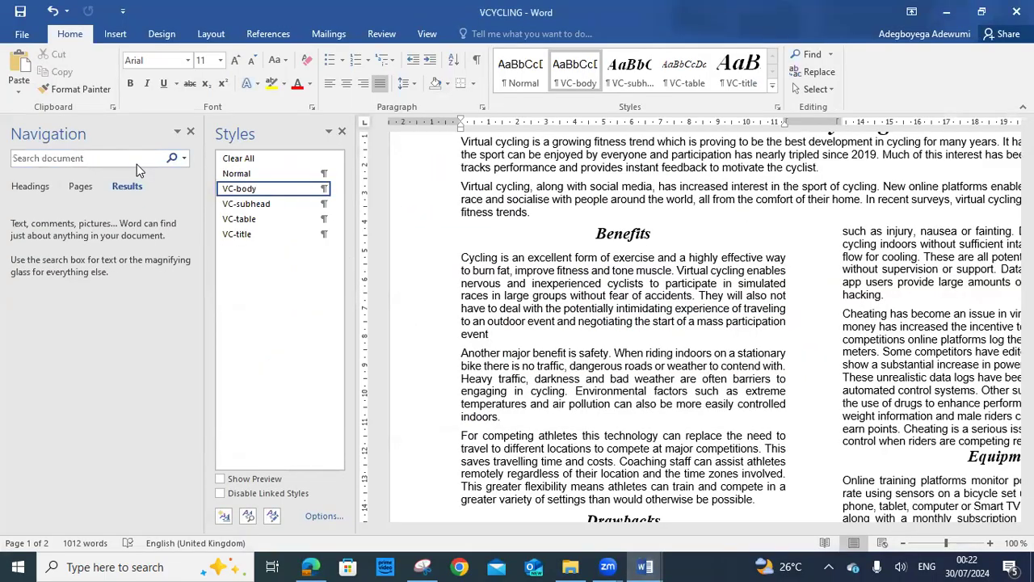
pyautogui.rightClick(134, 159)
pyautogui.click(125, 200)
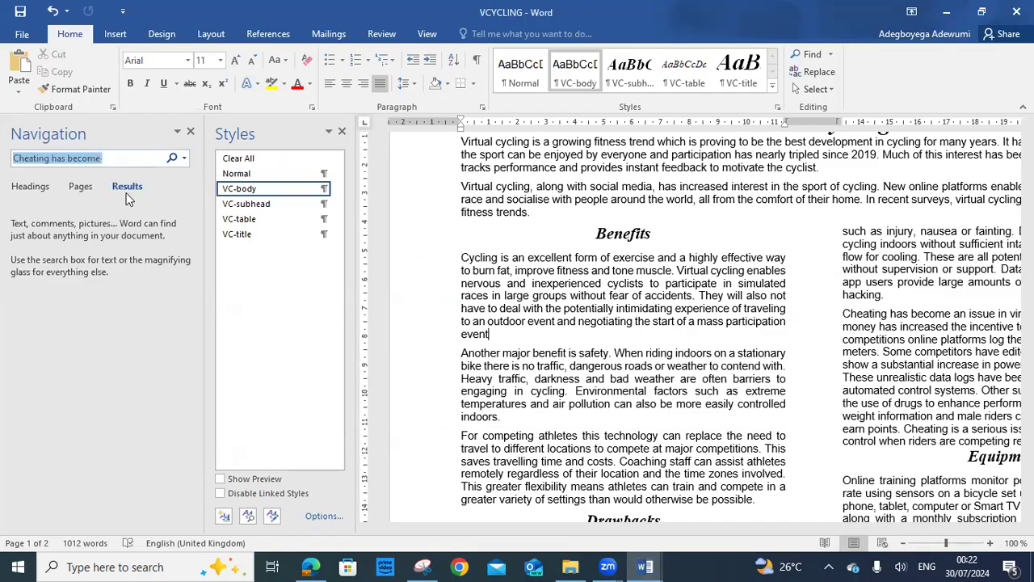
pyautogui.click(134, 155)
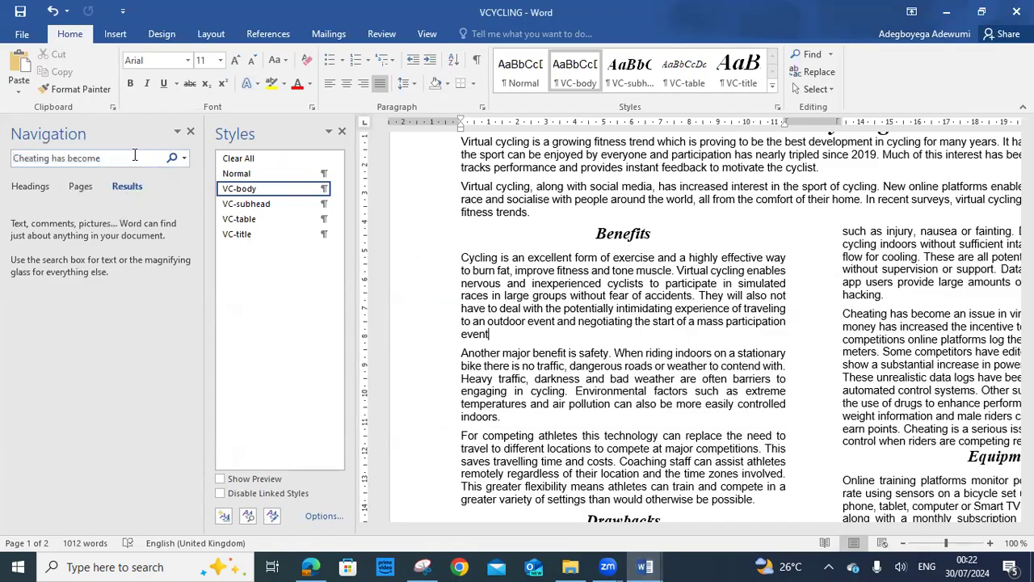
pyautogui.press('Return')
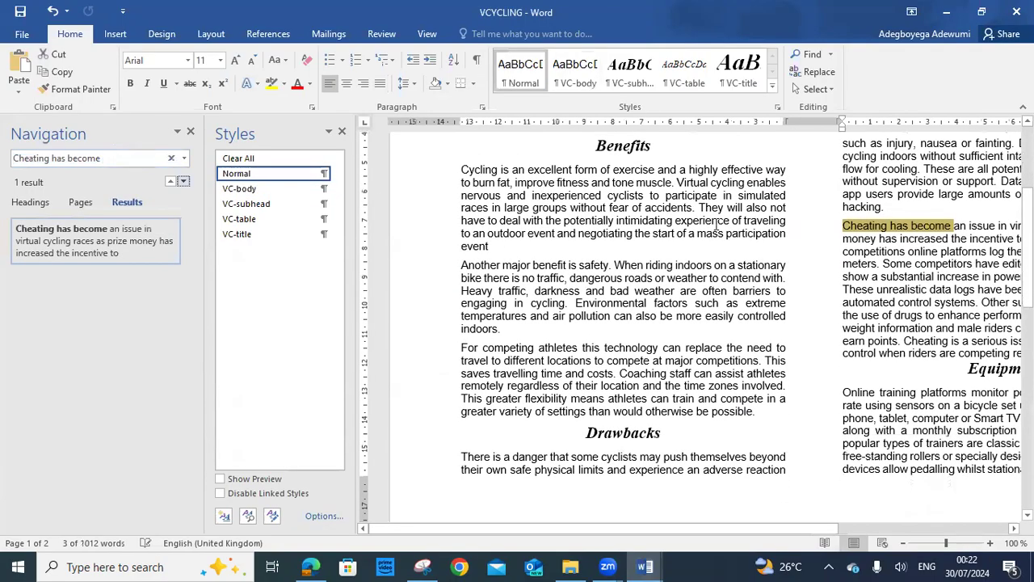
pyautogui.moveTo(835, 528); pyautogui.dragTo(1004, 528)
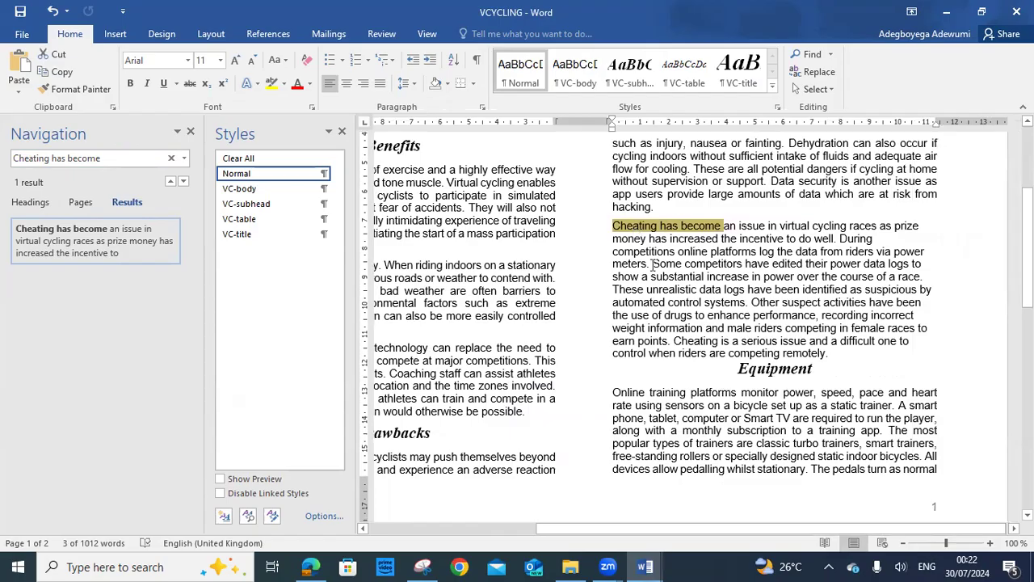
# After rechecking the exam paper, choose Insert > Pictures to add a picture from file
pyautogui.click(312, 565)
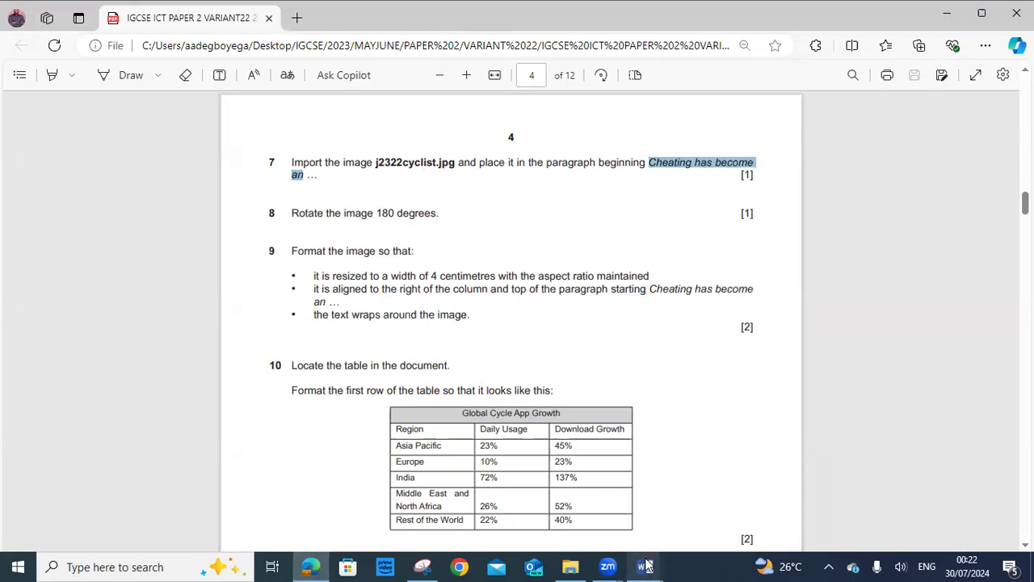
pyautogui.moveTo(646, 563)
pyautogui.click(723, 523)
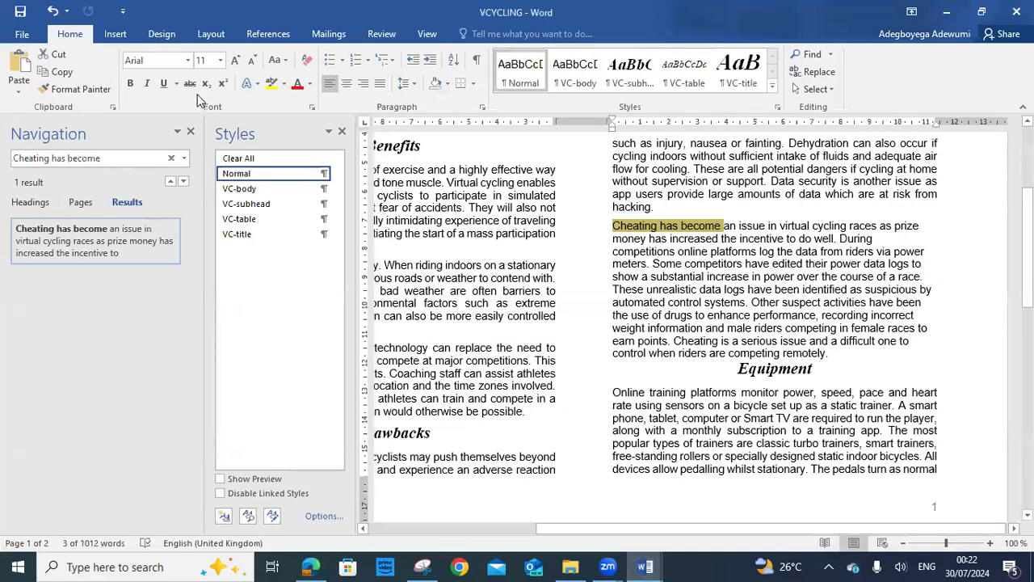
pyautogui.click(115, 35)
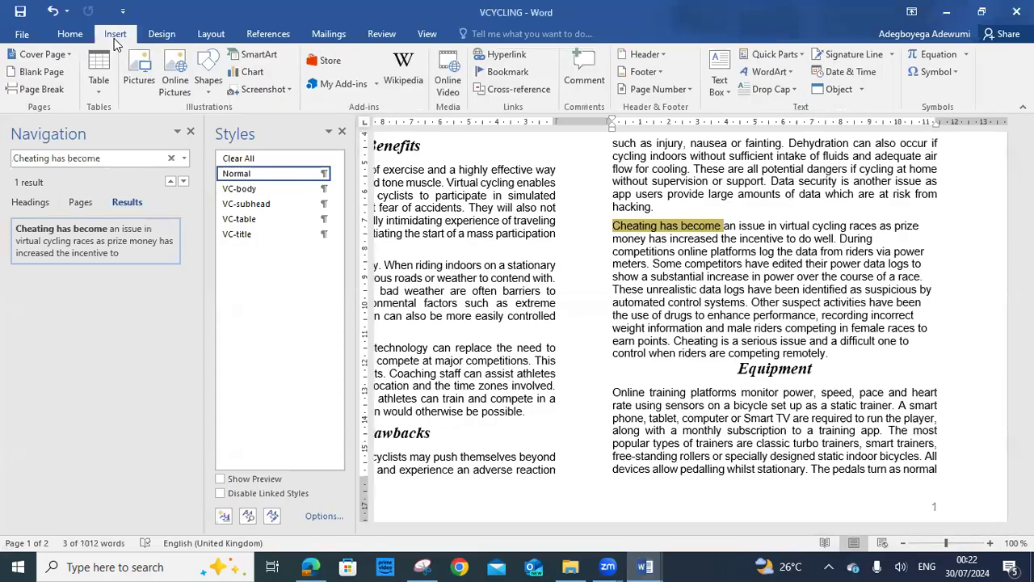
pyautogui.click(139, 71)
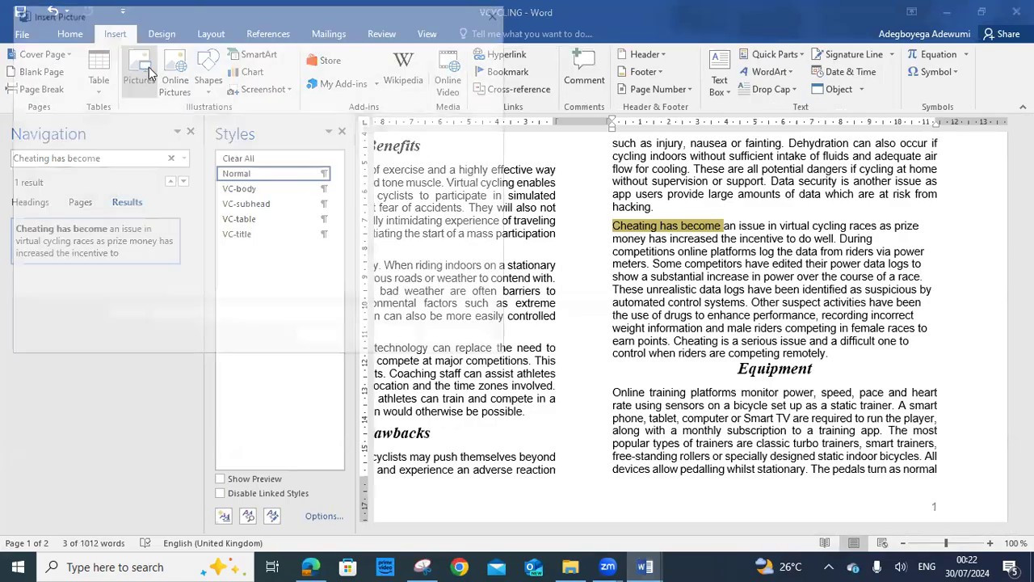
# Browse Desktop > IGCSE > 2023 > MAYJUNE > PAPER 2 > VARIANT 22 > SF and insert j2322cyclist
pyautogui.moveTo(122, 220); pyautogui.dragTo(123, 112)
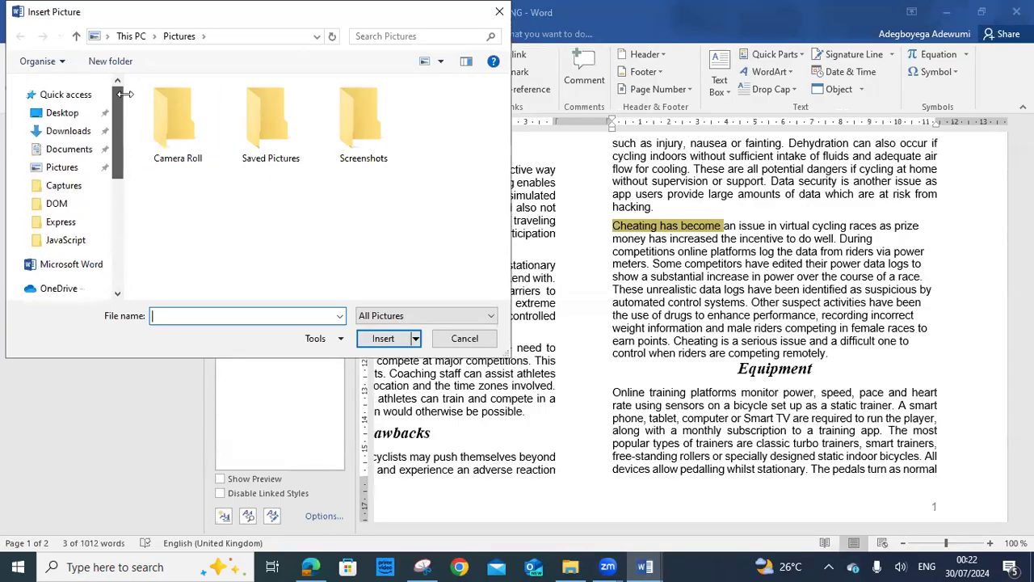
pyautogui.click(80, 114)
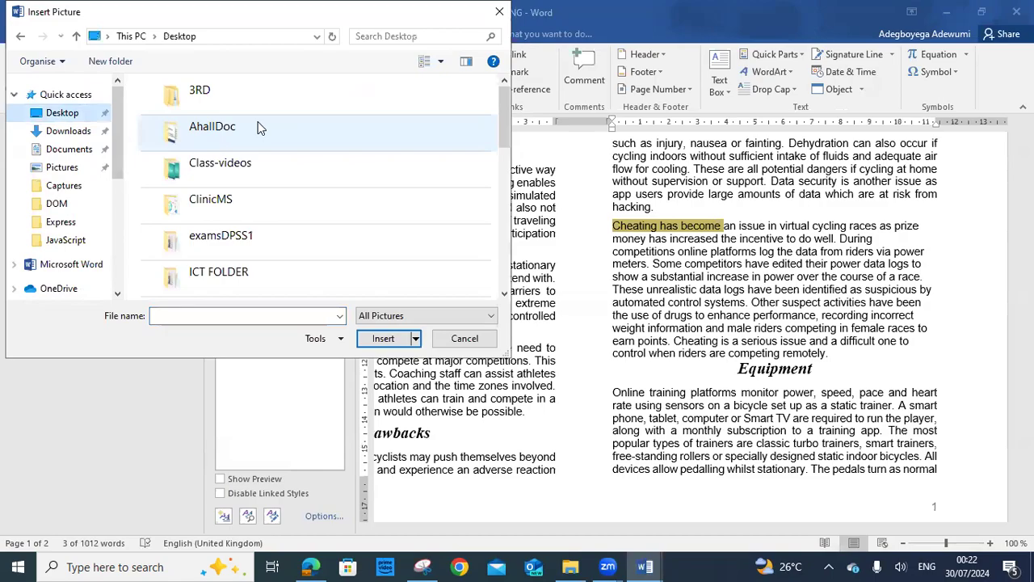
pyautogui.moveTo(502, 112); pyautogui.dragTo(499, 129)
pyautogui.doubleClick(325, 230)
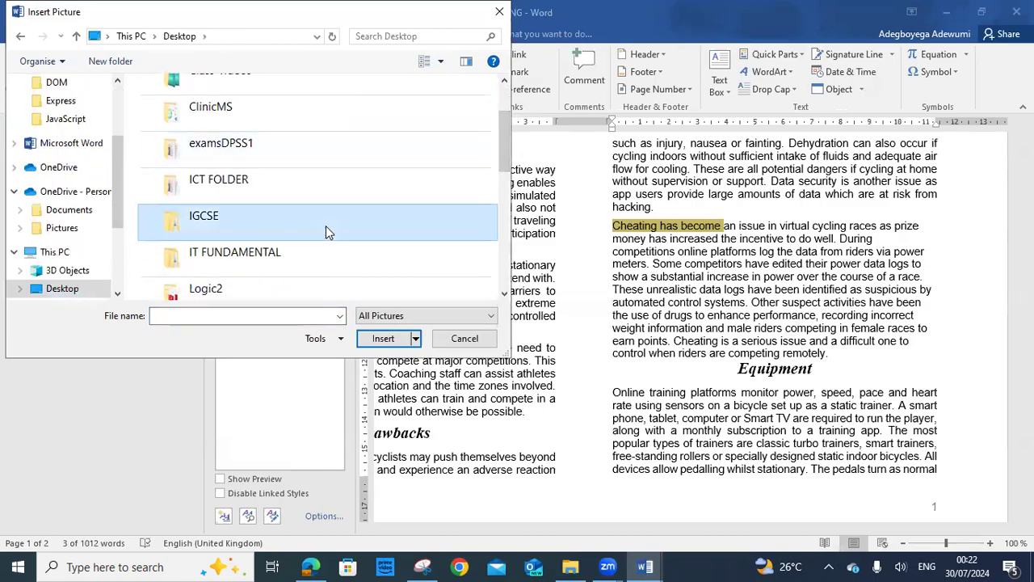
pyautogui.doubleClick(193, 108)
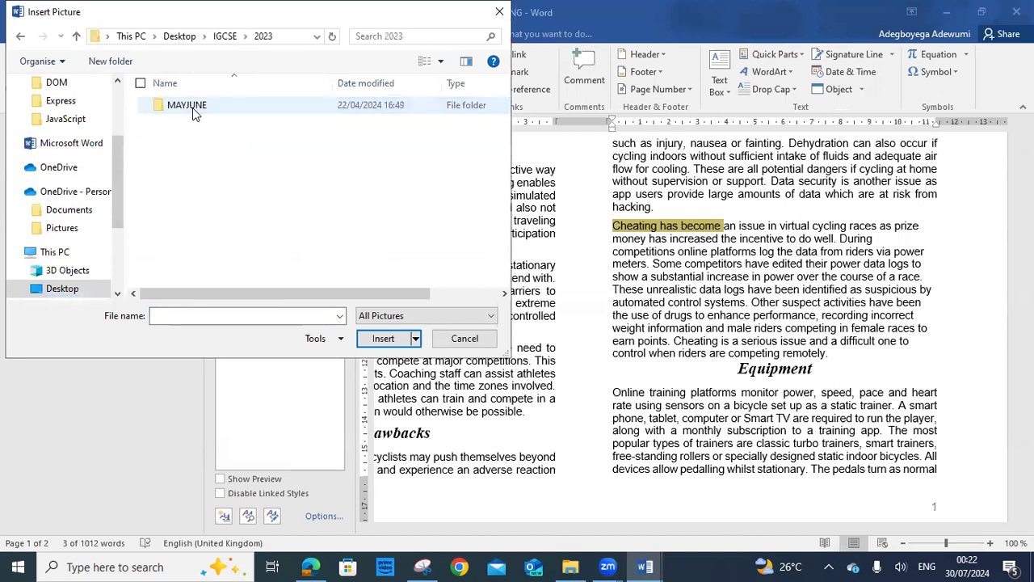
pyautogui.doubleClick(193, 108)
pyautogui.doubleClick(192, 109)
pyautogui.doubleClick(192, 107)
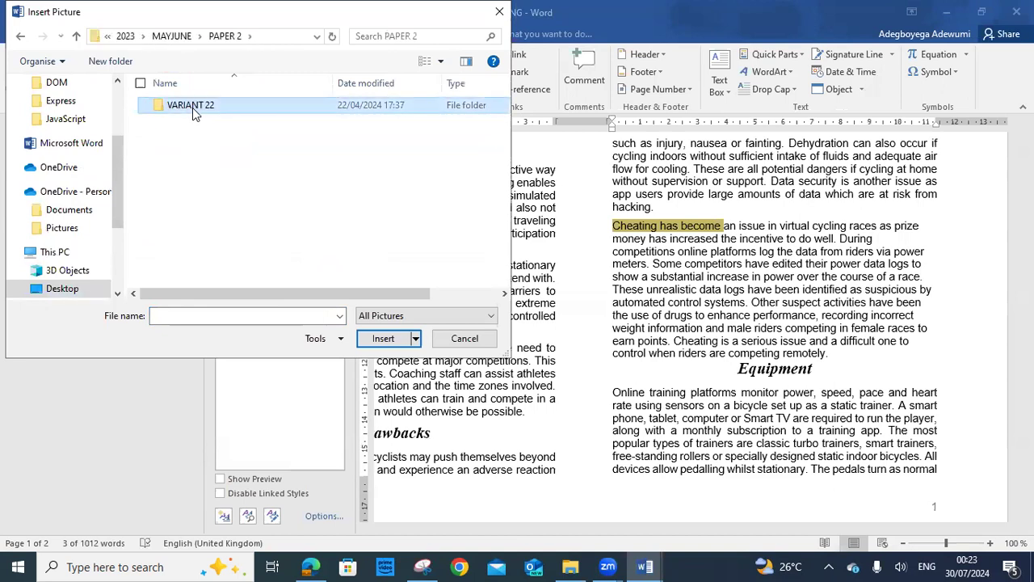
pyautogui.doubleClick(186, 155)
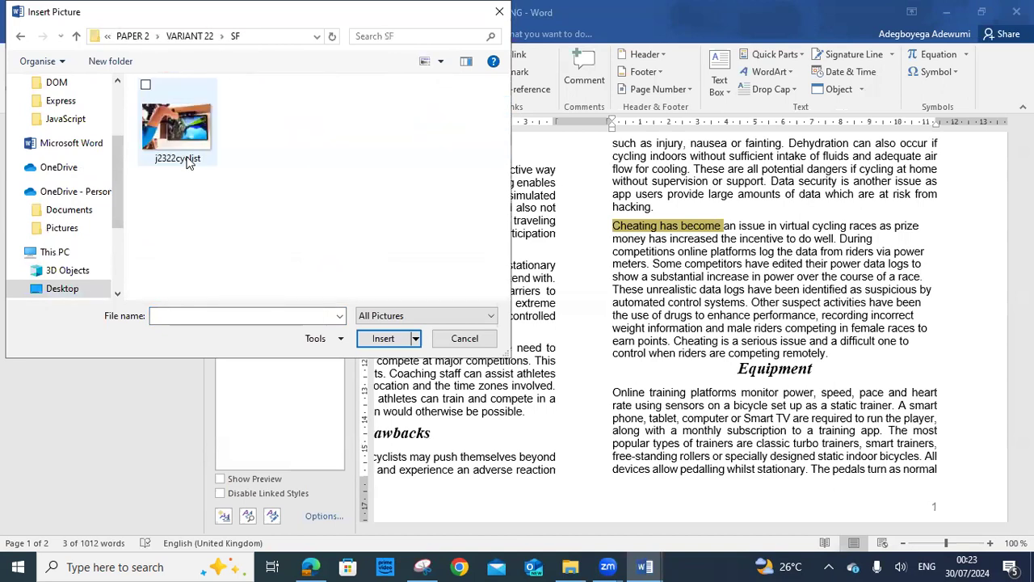
pyautogui.click(192, 156)
pyautogui.click(383, 340)
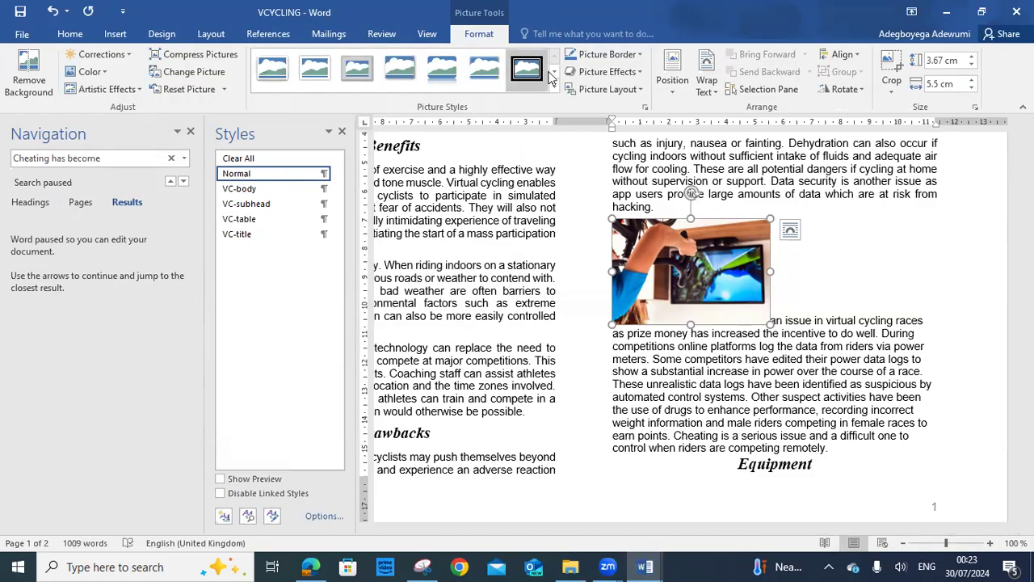
# Glance at the picture's position choices and the exam paper, then return to VCYCLING
pyautogui.click(672, 94)
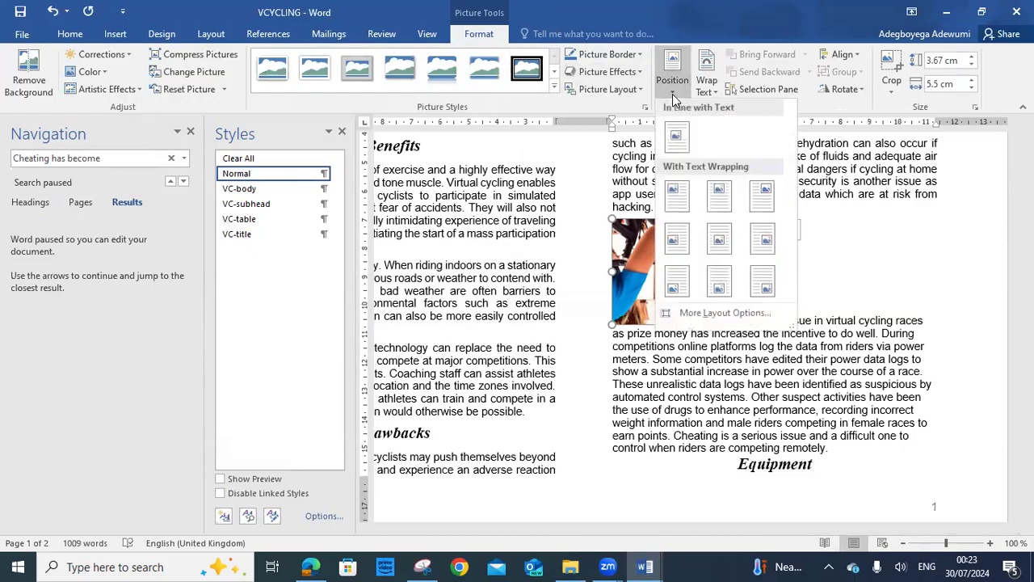
pyautogui.click(826, 223)
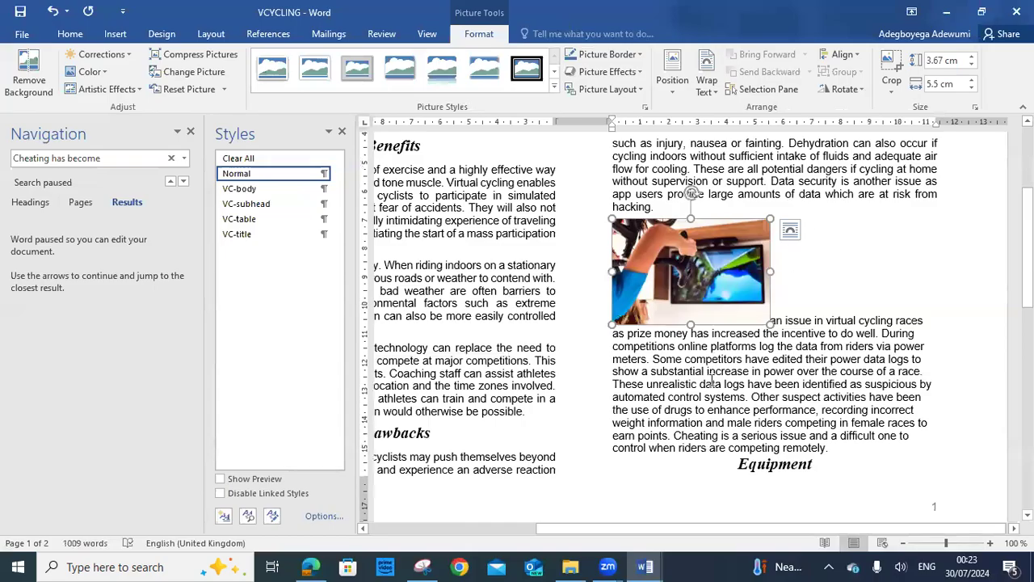
pyautogui.click(312, 566)
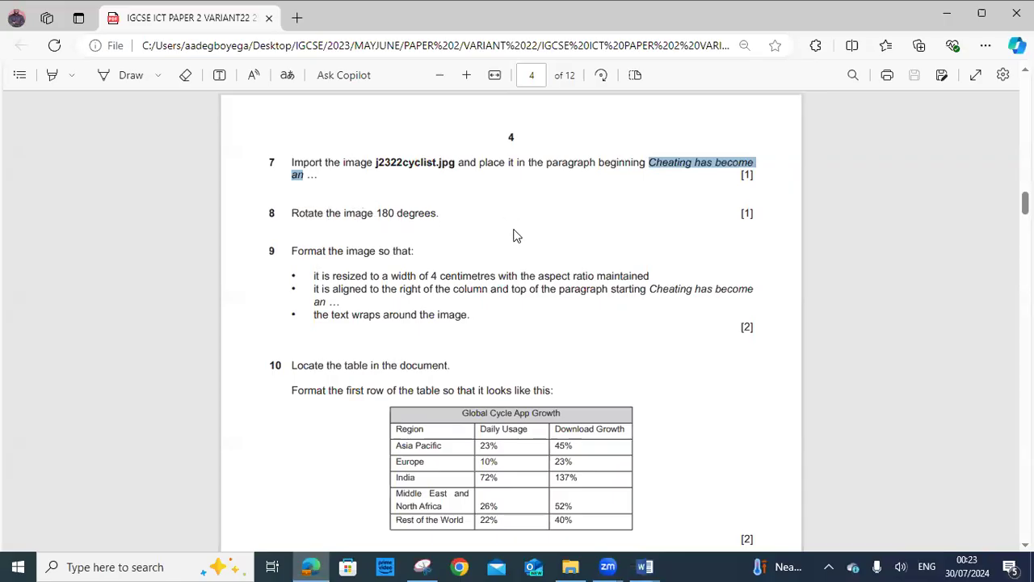
pyautogui.click(645, 567)
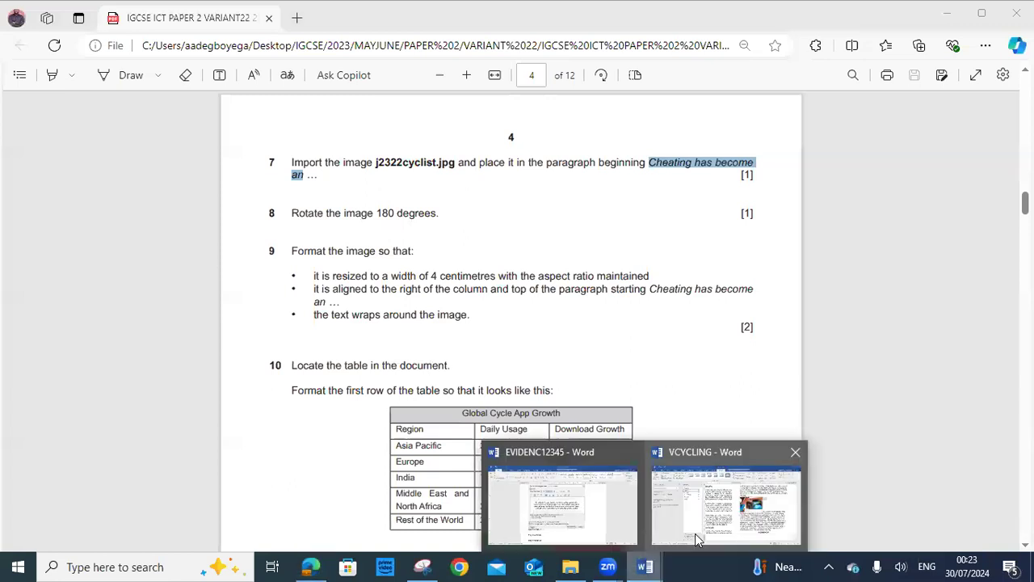
pyautogui.click(695, 533)
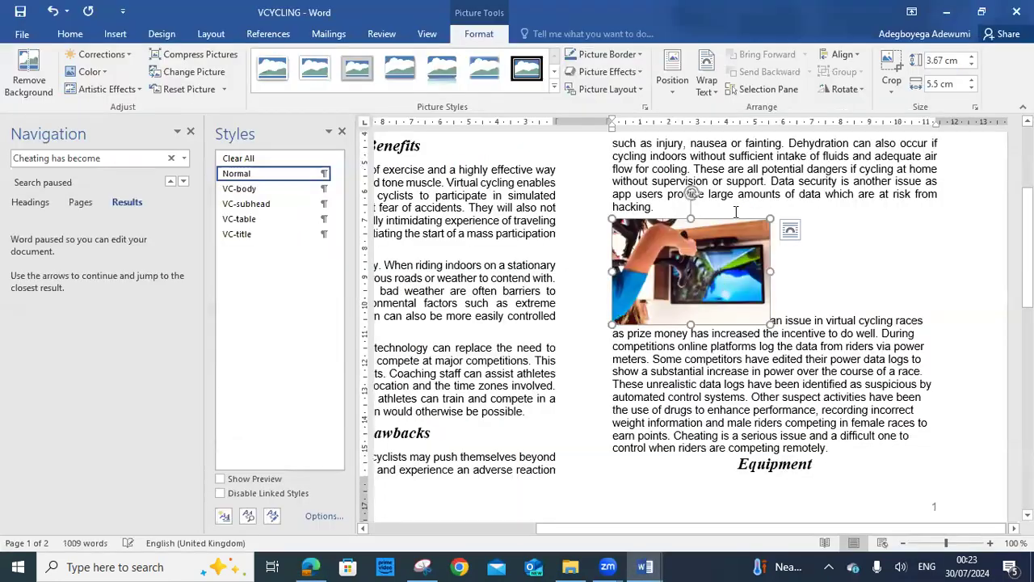
# Rotate the cyclist picture 180° with two Rotate Right 90° turns and highlight the exam's rotation instruction
pyautogui.click(860, 92)
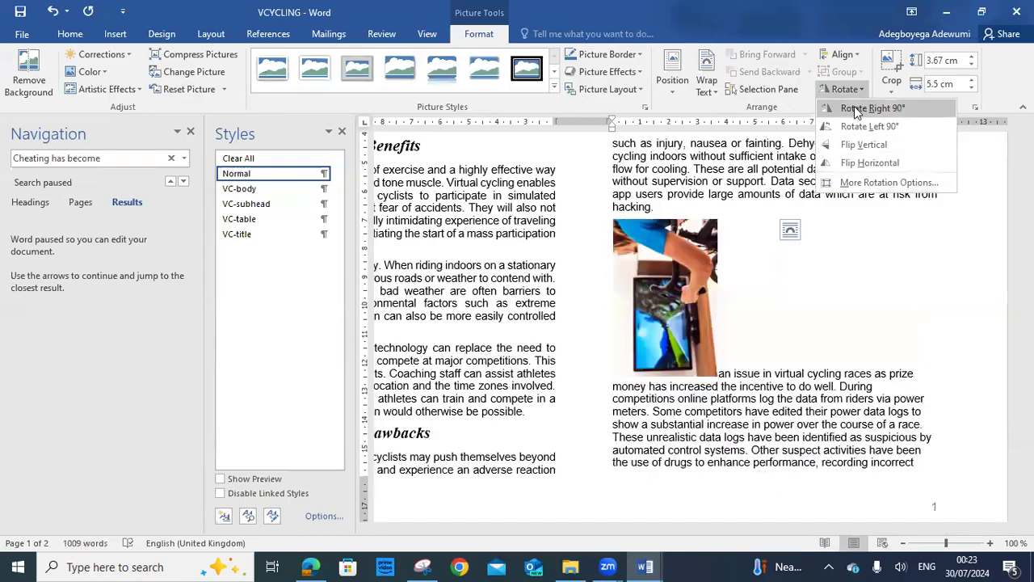
pyautogui.click(856, 110)
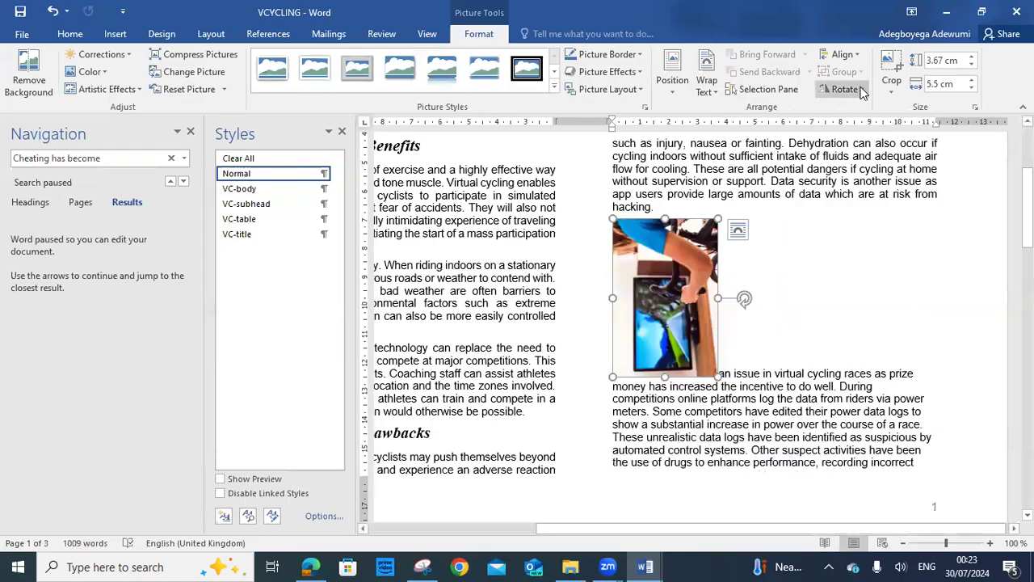
pyautogui.click(843, 89)
pyautogui.click(863, 109)
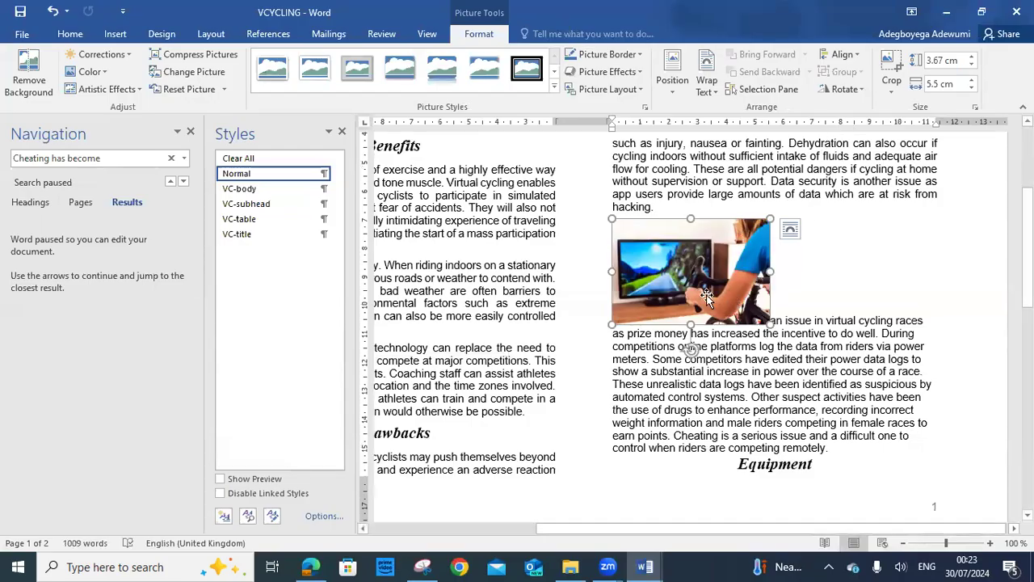
pyautogui.click(310, 567)
pyautogui.moveTo(292, 214); pyautogui.dragTo(441, 216)
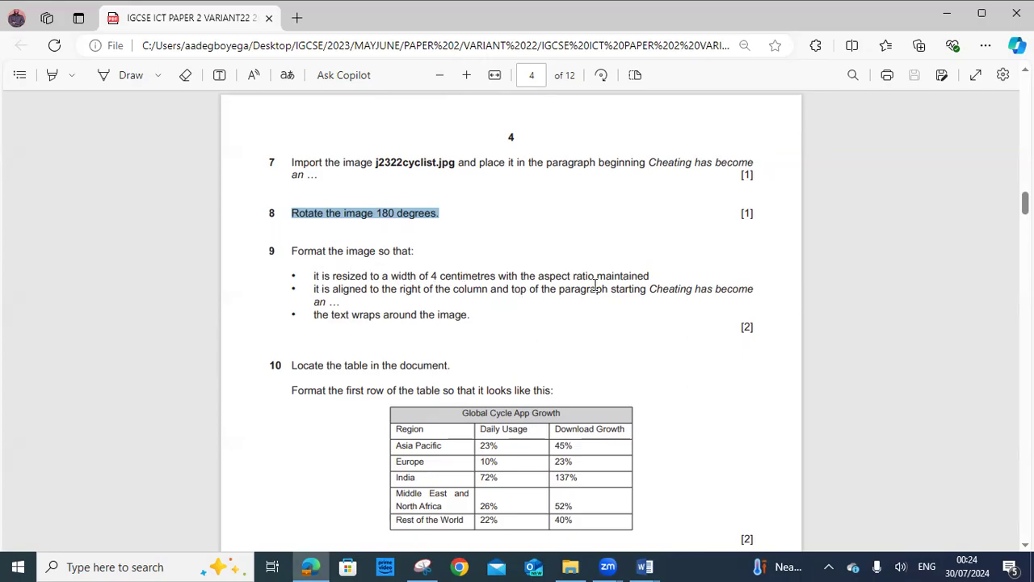
# Switch from the exam paper back to the VCYCLING Word document
pyautogui.click(645, 566)
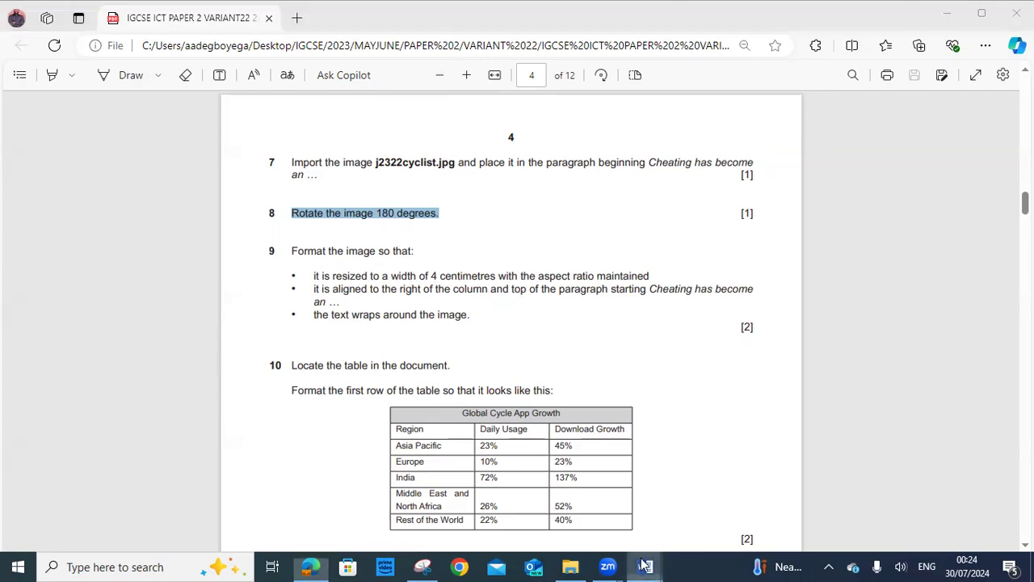
pyautogui.click(695, 543)
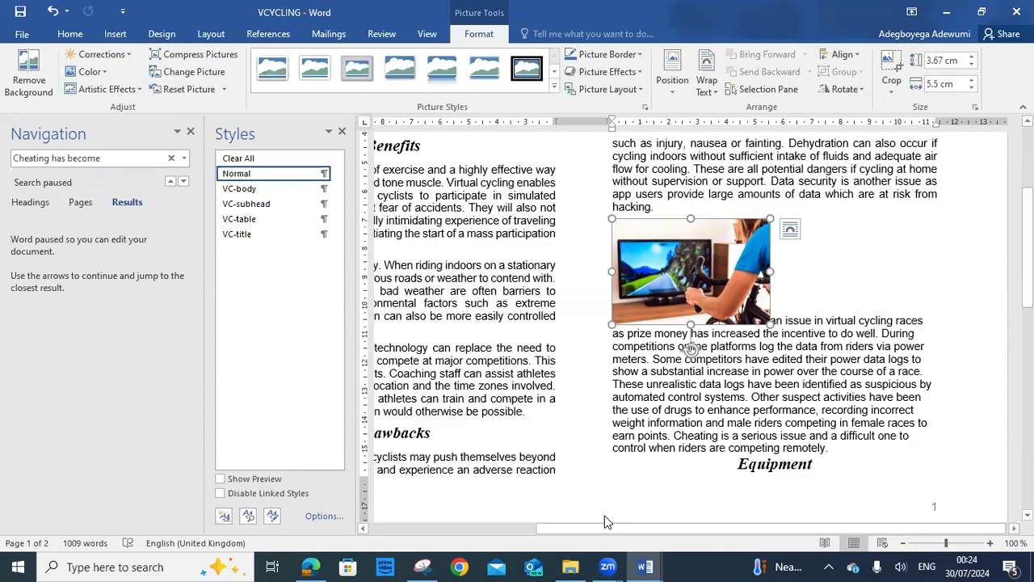
# Change the cyclist picture's width from 5.5 cm to 4 cm, height scaling to 2.67 cm
pyautogui.click(312, 566)
pyautogui.click(312, 565)
pyautogui.click(940, 87)
pyautogui.click(934, 90)
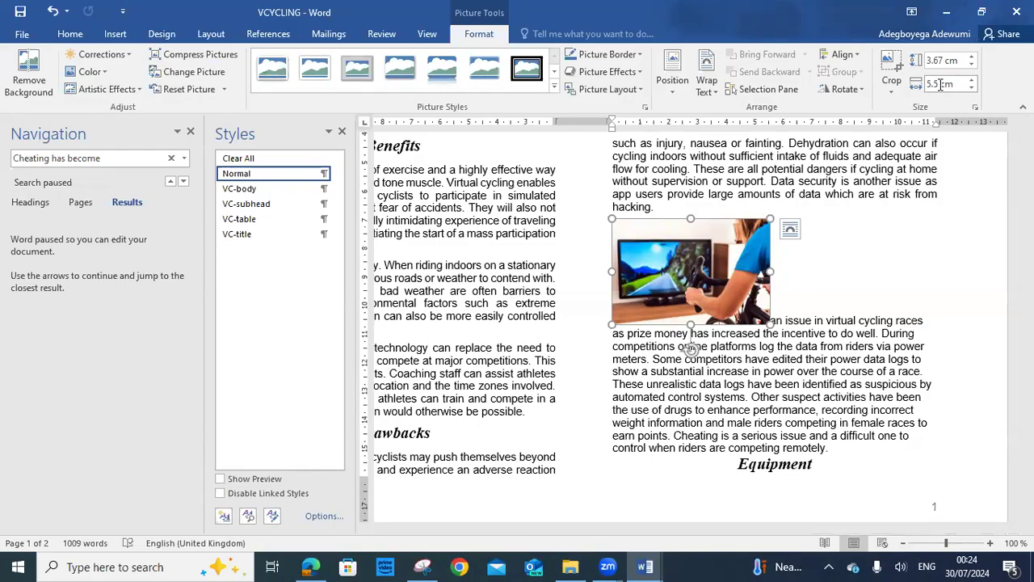
pyautogui.press('BackSpace')
pyautogui.press('BackSpace')
pyautogui.press('BackSpace')
pyautogui.click(896, 267)
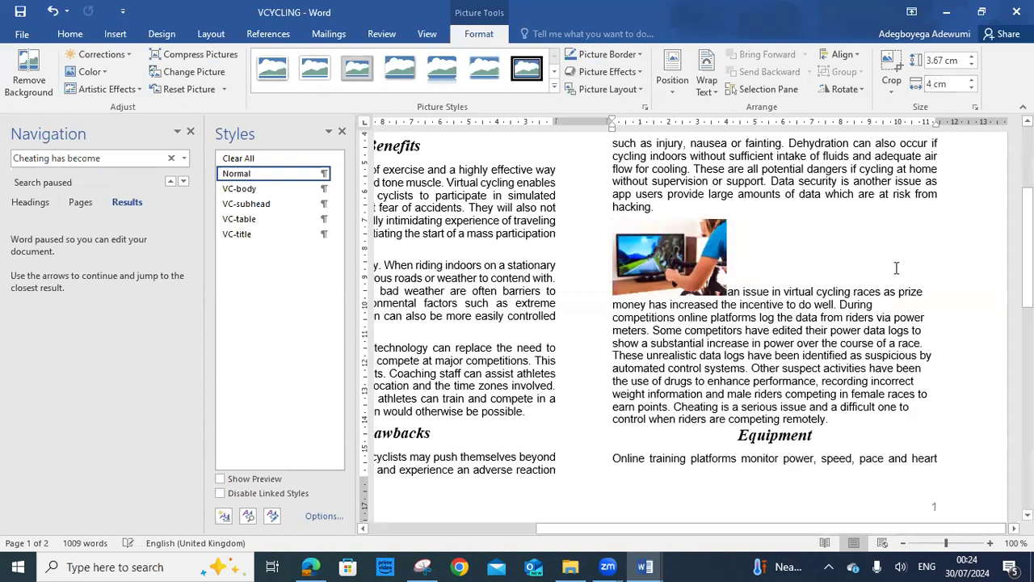
pyautogui.click(708, 270)
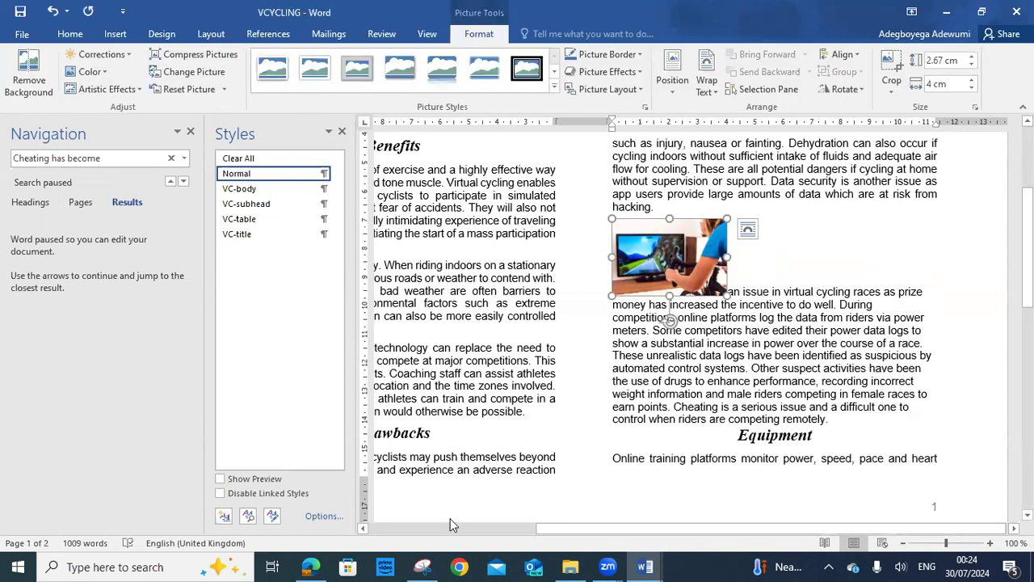
# Check the exam paper's next requirement, then return to the VCYCLING document
pyautogui.click(310, 567)
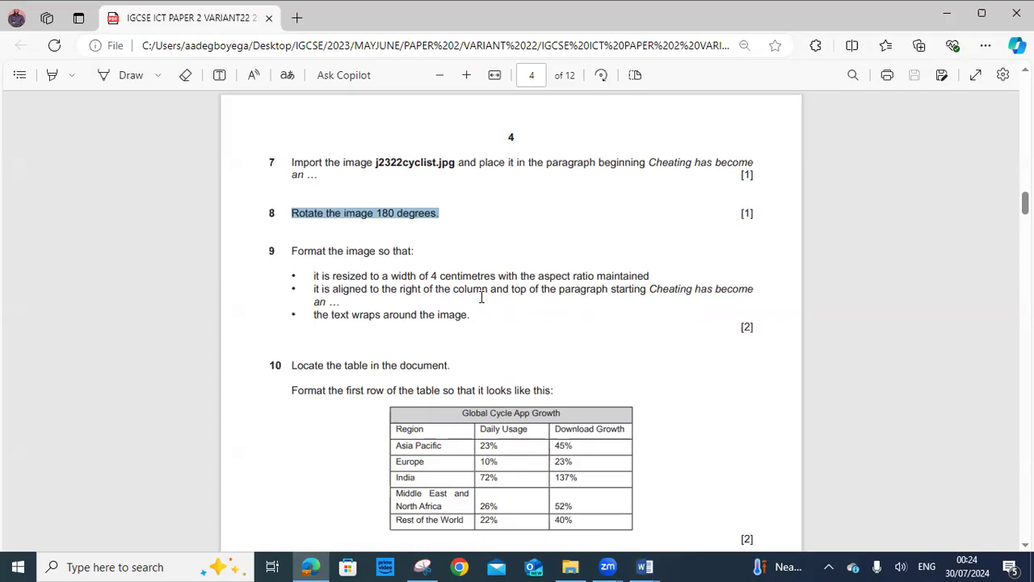
pyautogui.click(645, 566)
pyautogui.click(706, 536)
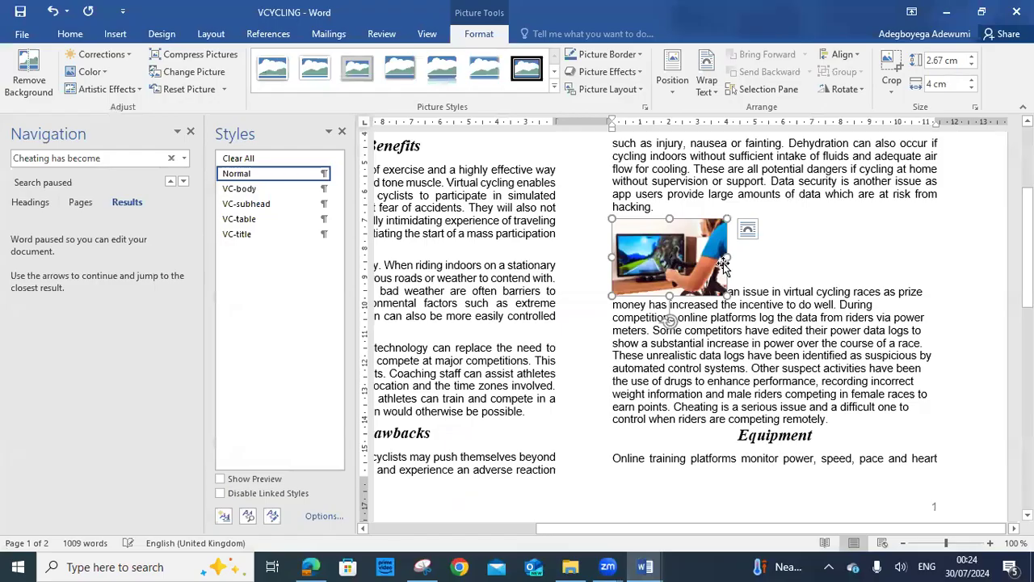
# Apply Through wrapping to the cyclist picture and drag it to the paragraph's top right
pyautogui.click(747, 232)
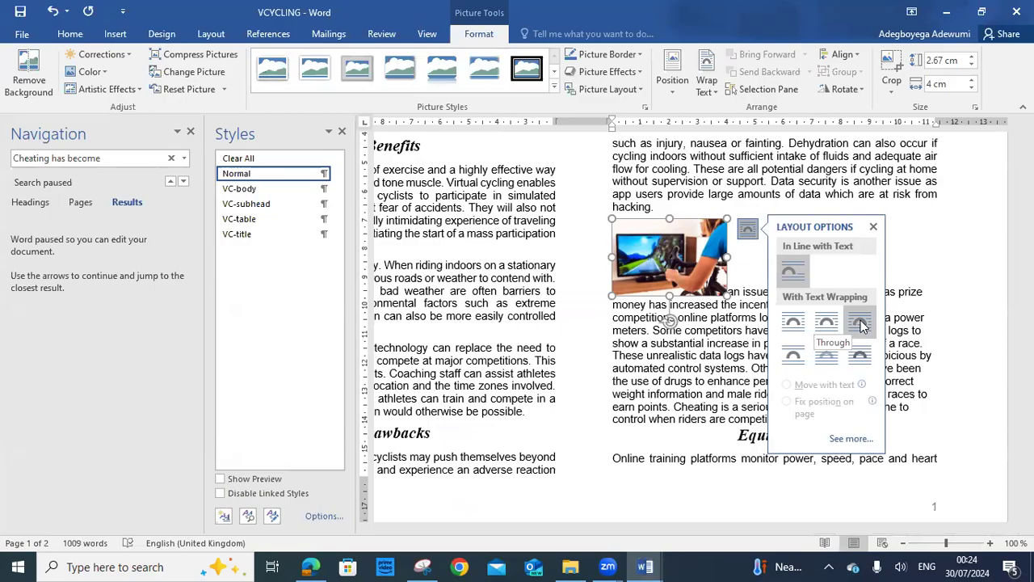
pyautogui.click(860, 322)
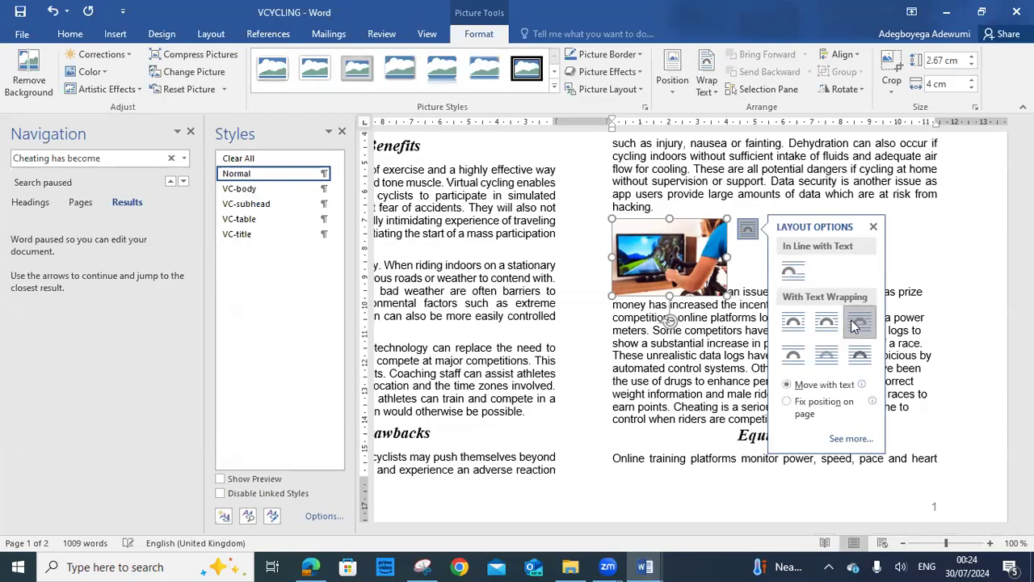
pyautogui.moveTo(667, 265); pyautogui.dragTo(887, 264)
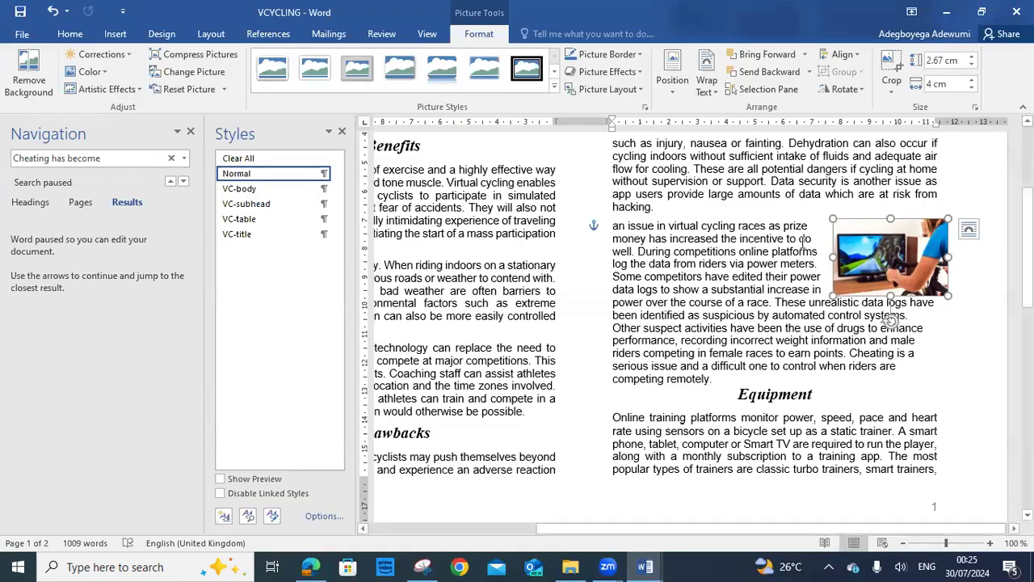
pyautogui.moveTo(889, 319); pyautogui.dragTo(879, 320)
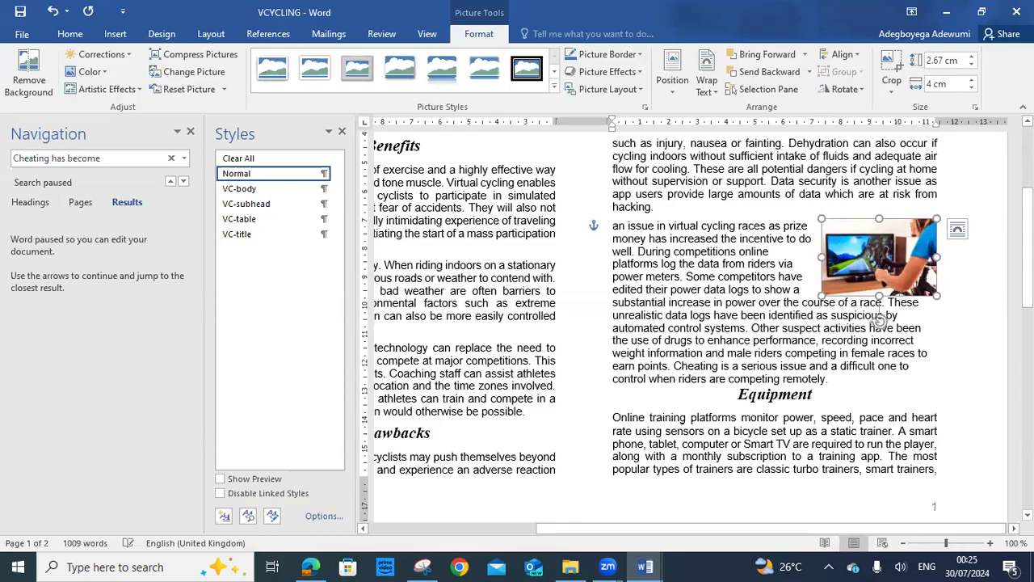
pyautogui.click(955, 283)
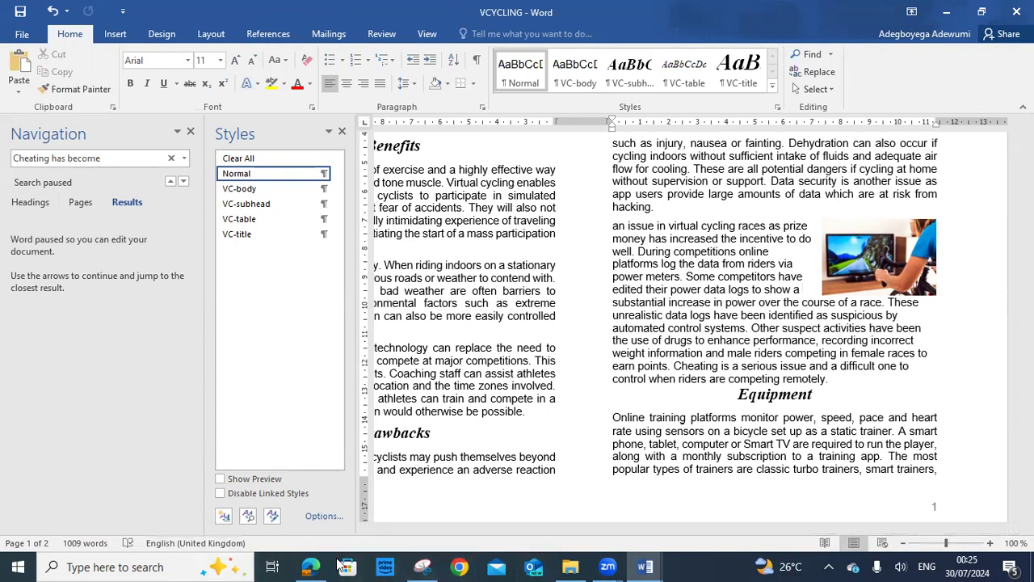
# Highlight item 9's image-formatting requirements in the exam paper and scroll through the following items
pyautogui.click(310, 567)
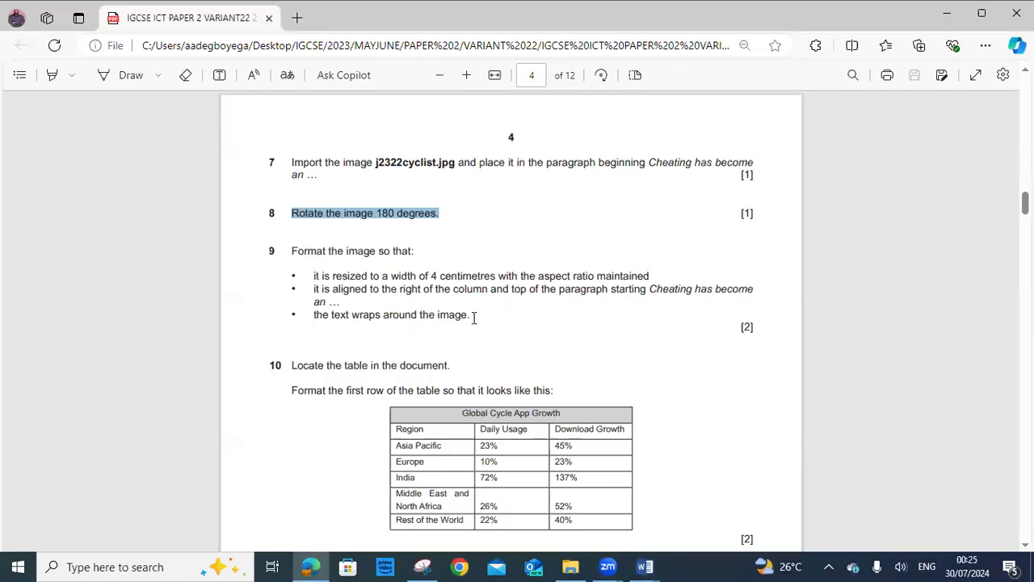
pyautogui.moveTo(289, 253); pyautogui.dragTo(483, 318)
pyautogui.scroll(-3, 483, 319)
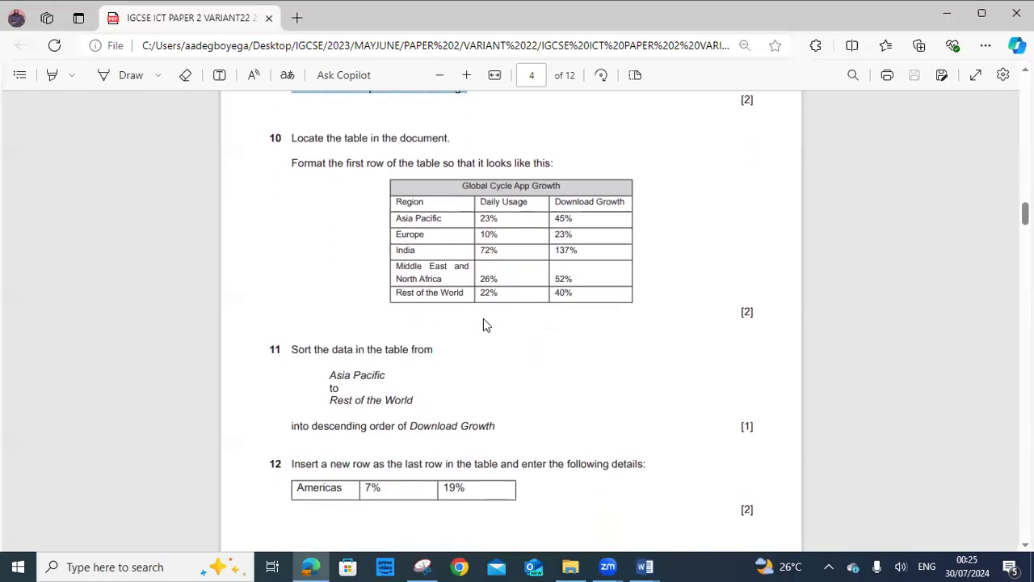
pyautogui.scroll(1, 484, 318)
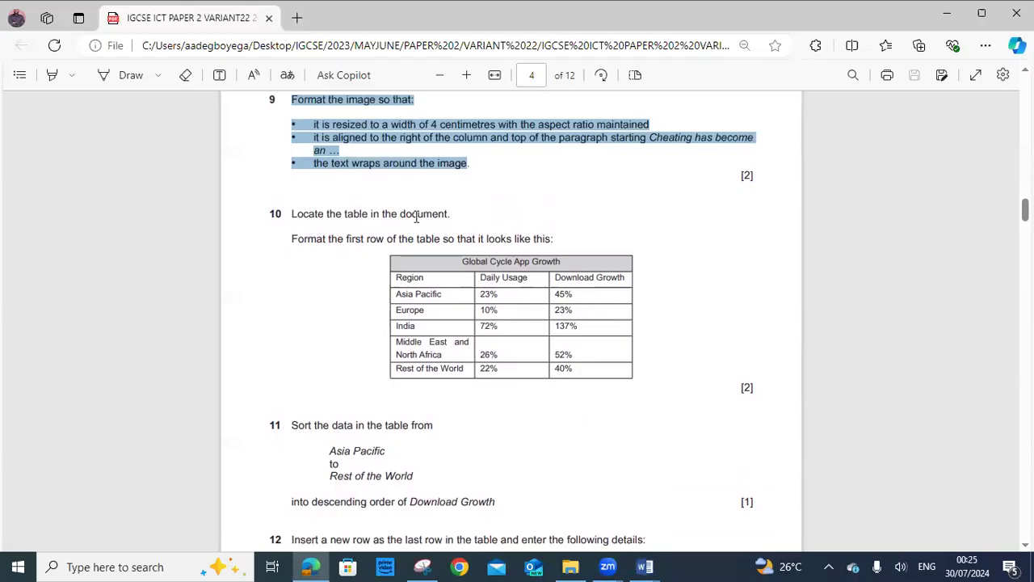
pyautogui.scroll(-3, 623, 361)
pyautogui.scroll(2, 651, 437)
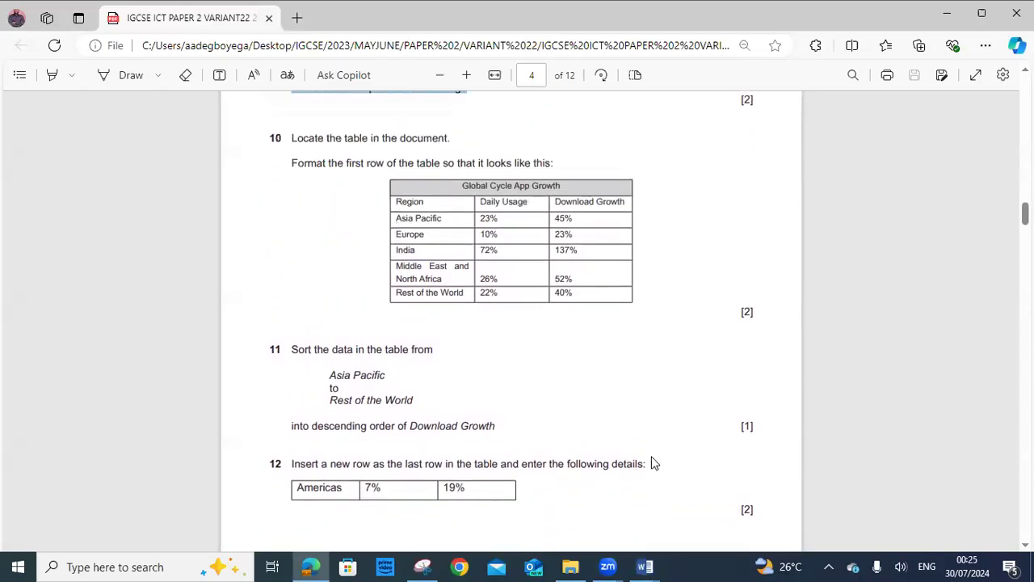
# Locate the Global Cycle App Growth table in VCYCLING, then return to the exam's table tasks
pyautogui.moveTo(645, 566)
pyautogui.click(693, 485)
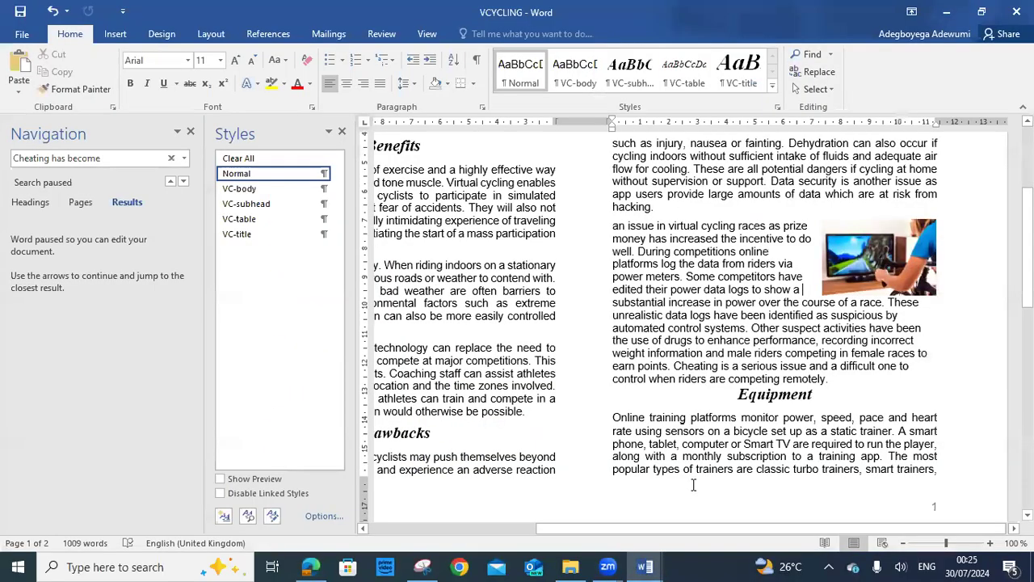
pyautogui.scroll(-8, 696, 333)
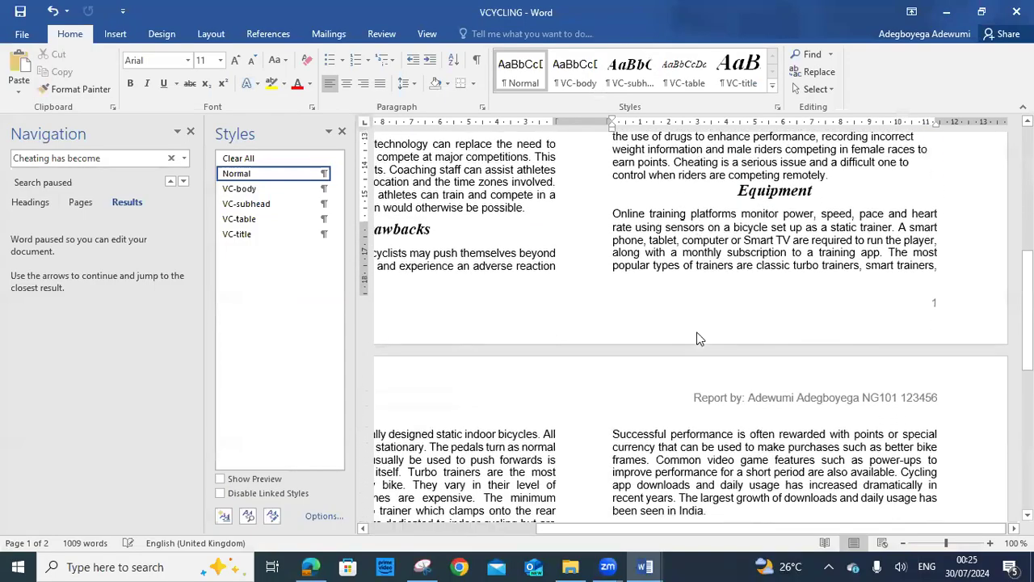
pyautogui.scroll(-3, 698, 333)
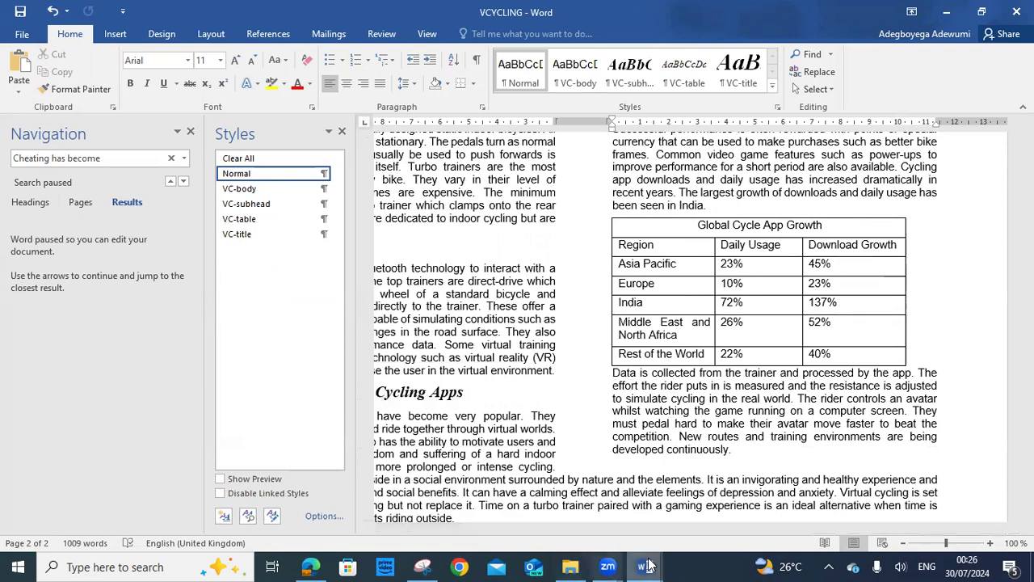
pyautogui.click(310, 567)
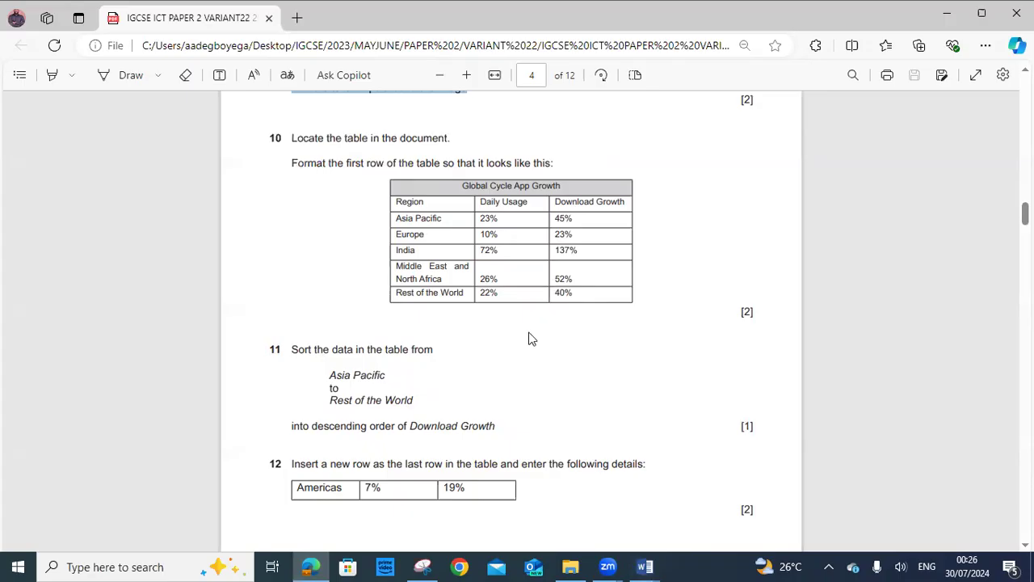
# Switch to the VCYCLING document and place the caret in the Global Cycle App Growth title cell
pyautogui.click(644, 566)
pyautogui.click(700, 533)
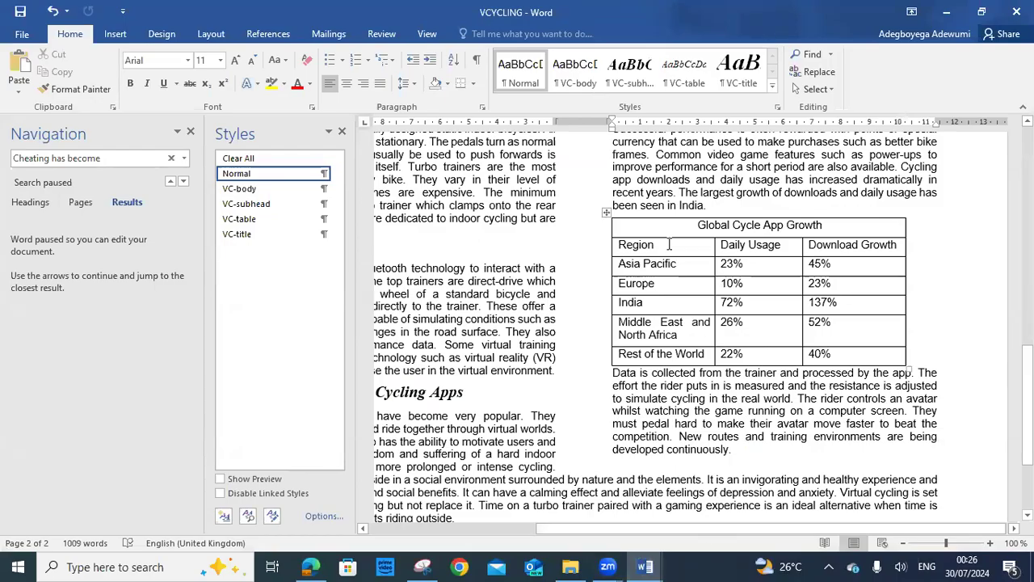
pyautogui.click(637, 227)
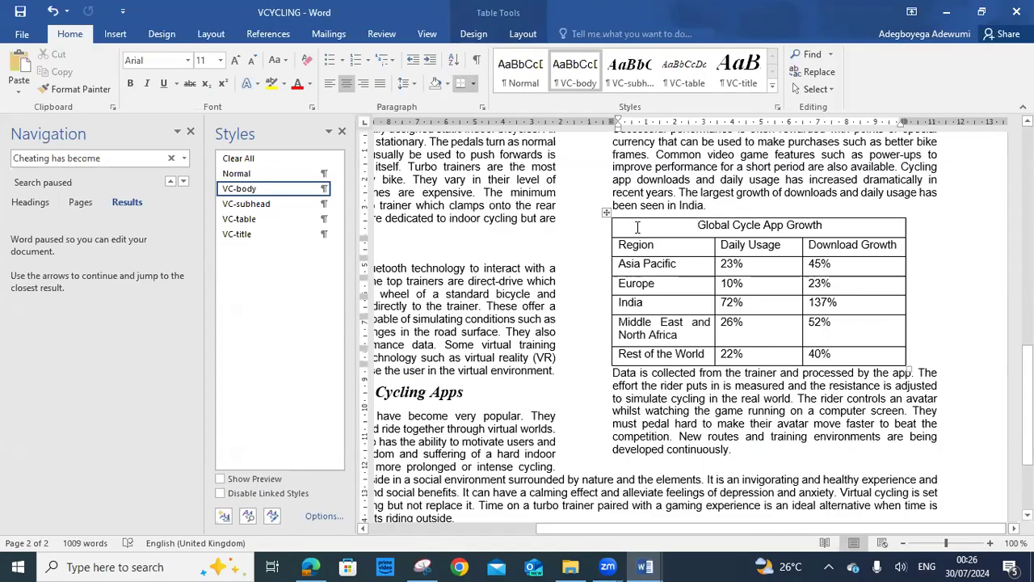
pyautogui.click(469, 35)
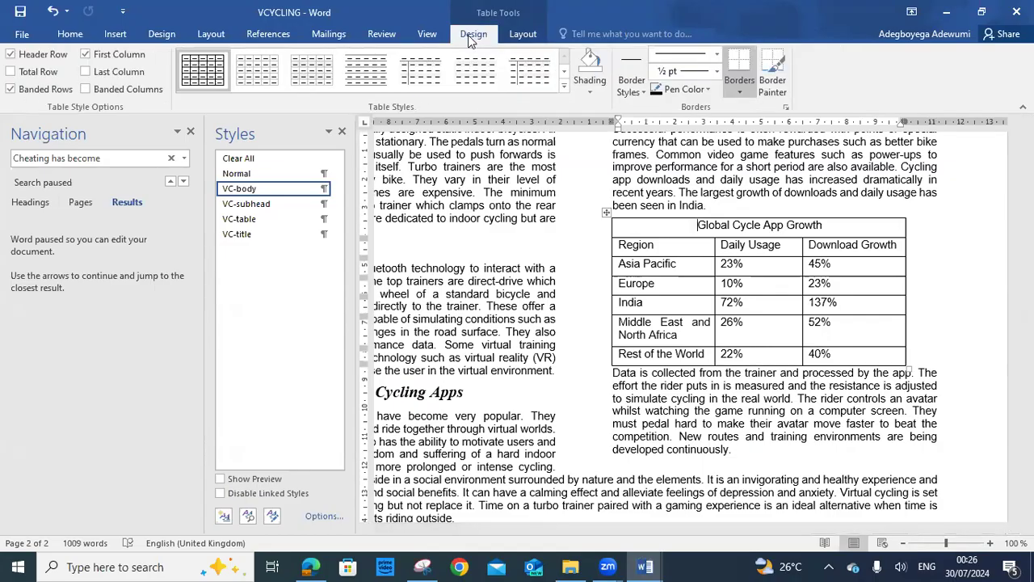
# Shade the table's title cell light grey, then go back to the exam paper
pyautogui.click(593, 91)
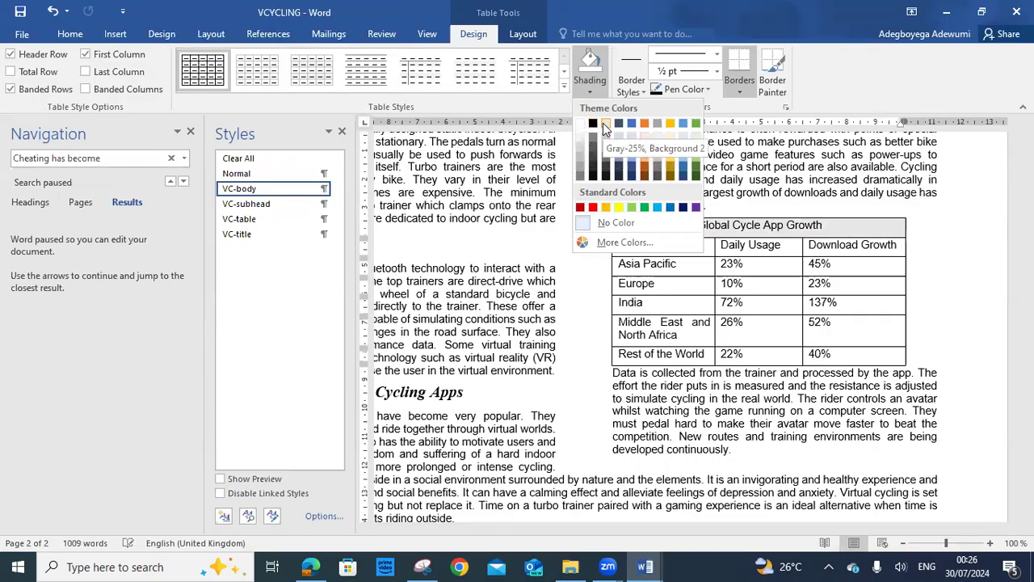
pyautogui.click(581, 137)
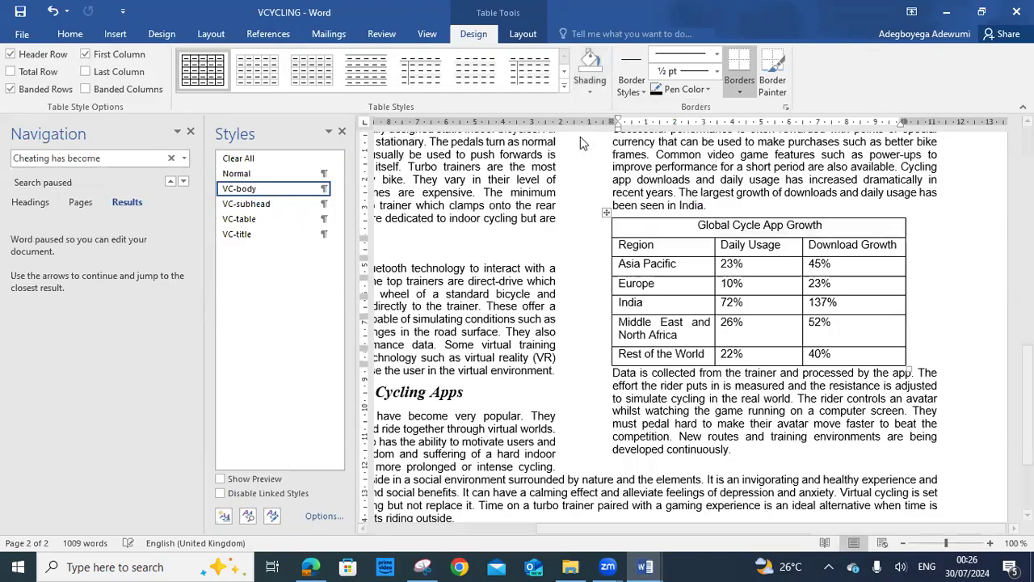
pyautogui.click(957, 297)
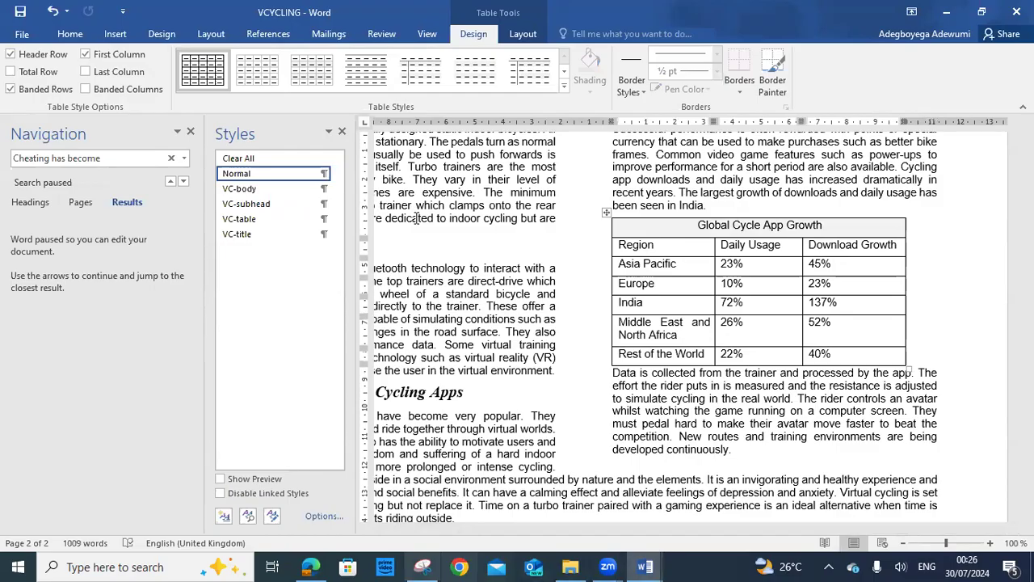
pyautogui.hotkey('alt', 'Tab')
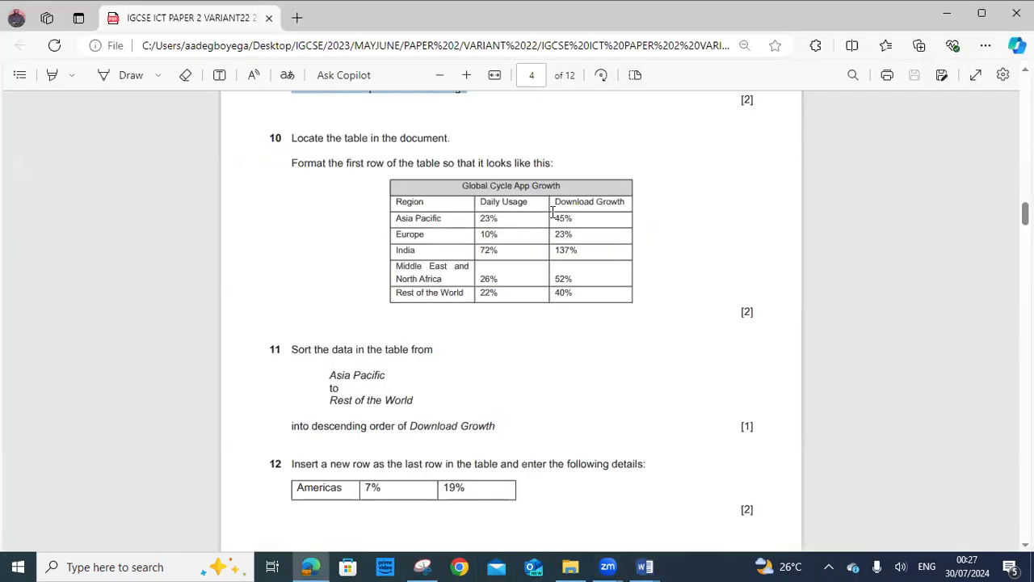
# Highlight question 10's first-row formatting instruction in the exam paper
pyautogui.click(646, 566)
pyautogui.click(723, 494)
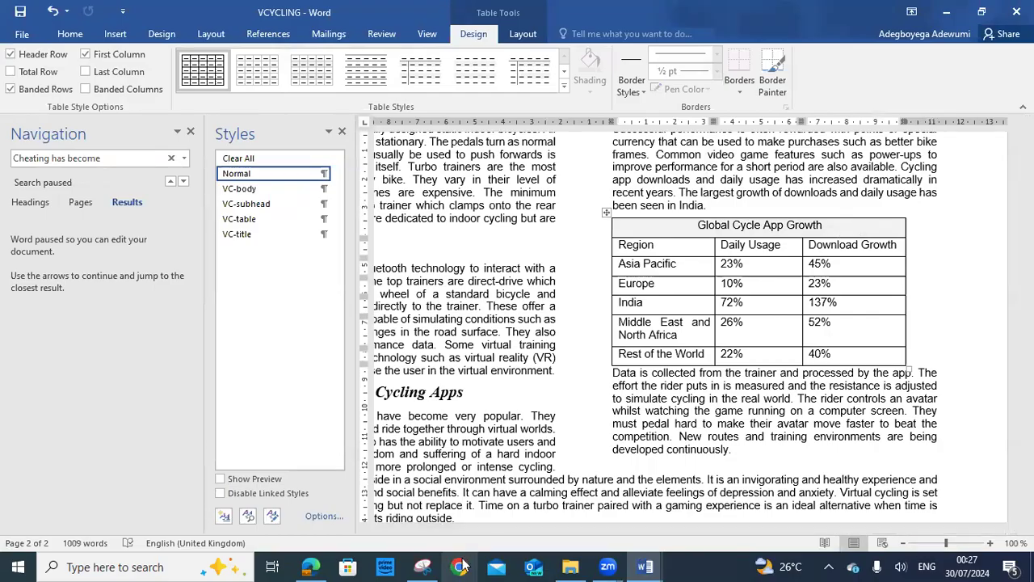
pyautogui.click(310, 566)
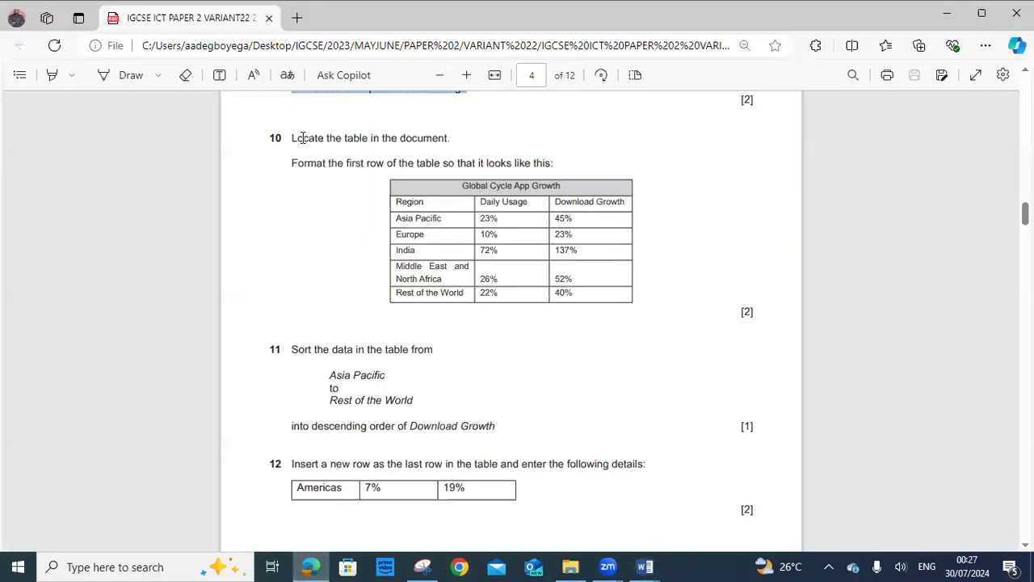
pyautogui.moveTo(287, 165); pyautogui.dragTo(563, 164)
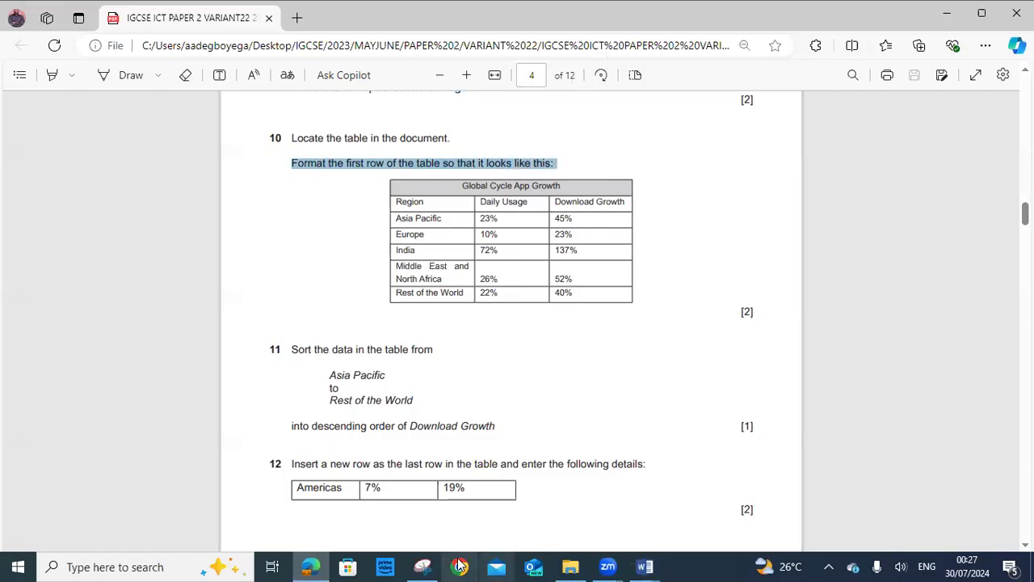
# Return to VCYCLING and select the whole Global Cycle App Growth table
pyautogui.moveTo(645, 566)
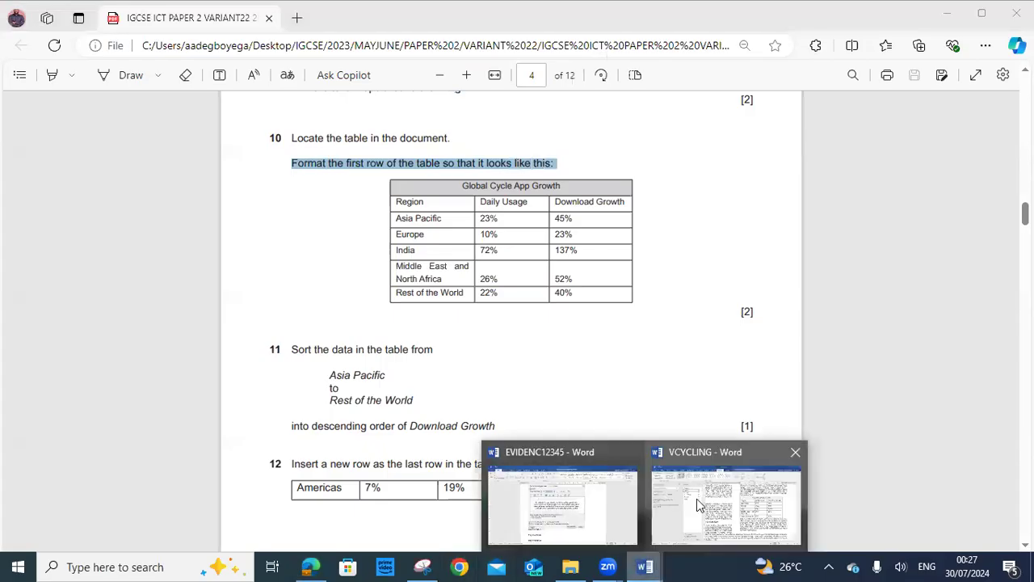
pyautogui.click(697, 499)
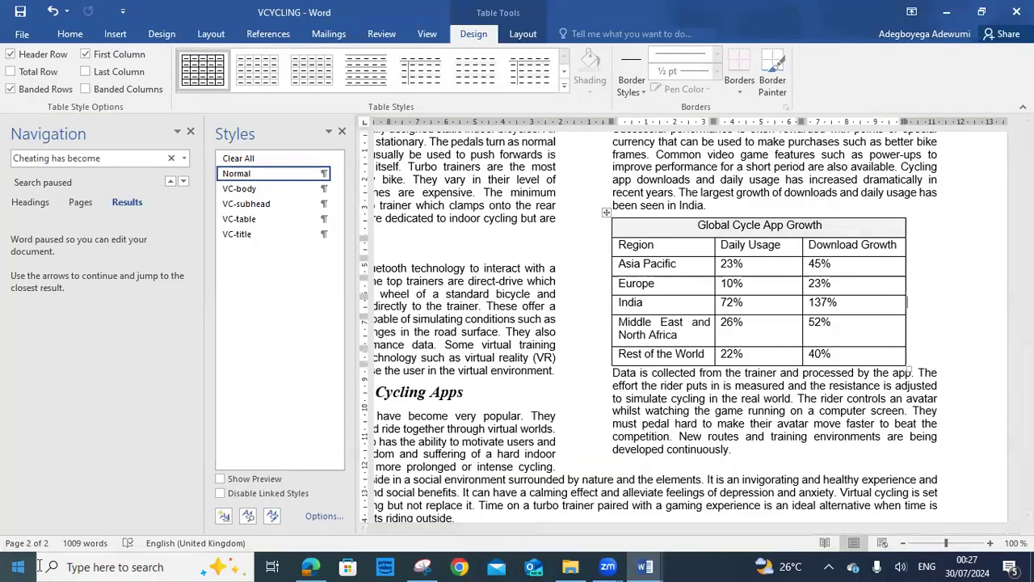
pyautogui.click(311, 567)
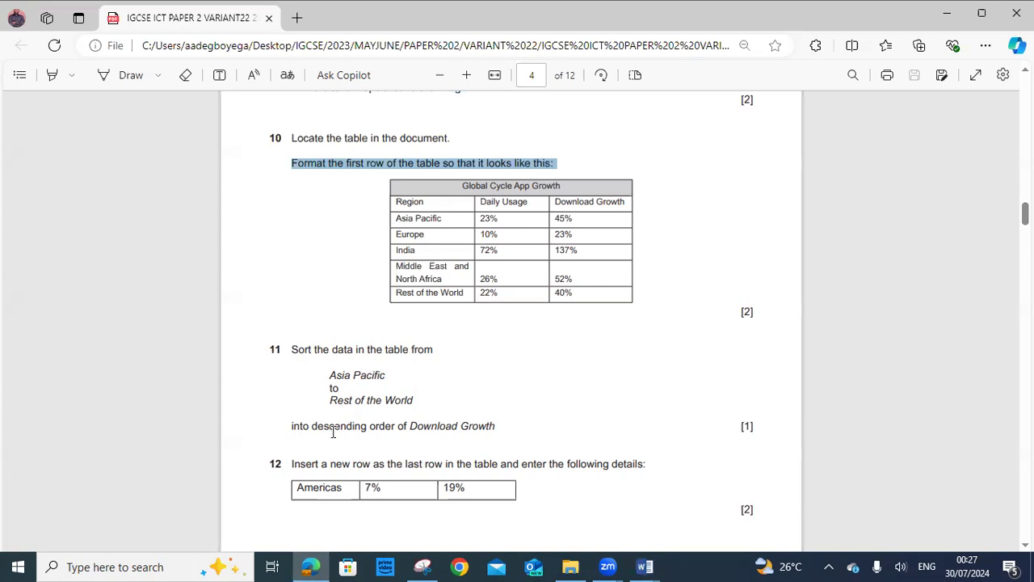
pyautogui.click(656, 566)
pyautogui.click(719, 537)
pyautogui.scroll(-1, 713, 250)
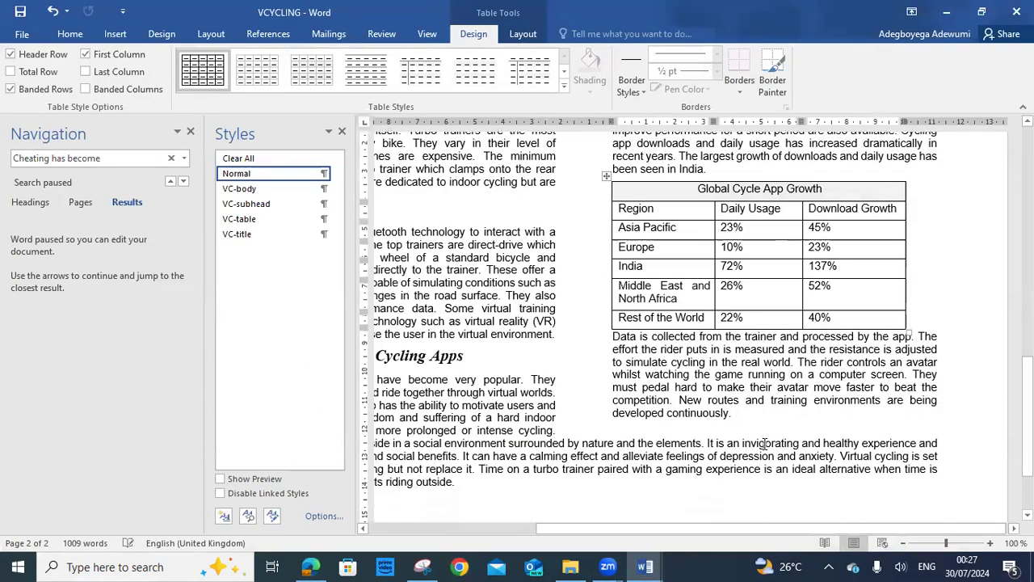
pyautogui.click(606, 175)
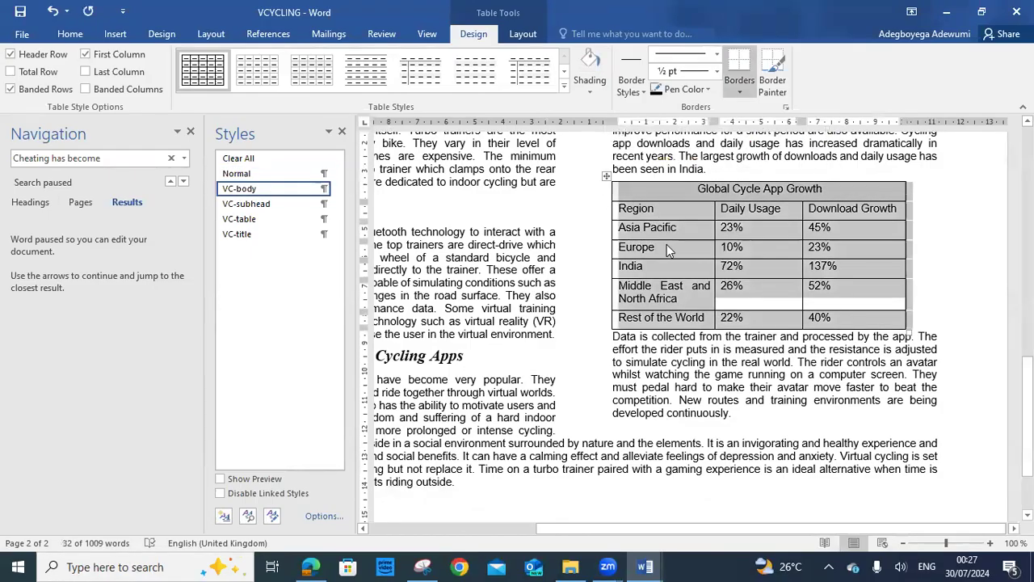
# Reselect the entire Global Cycle App Growth table using its move handle
pyautogui.rightClick(668, 251)
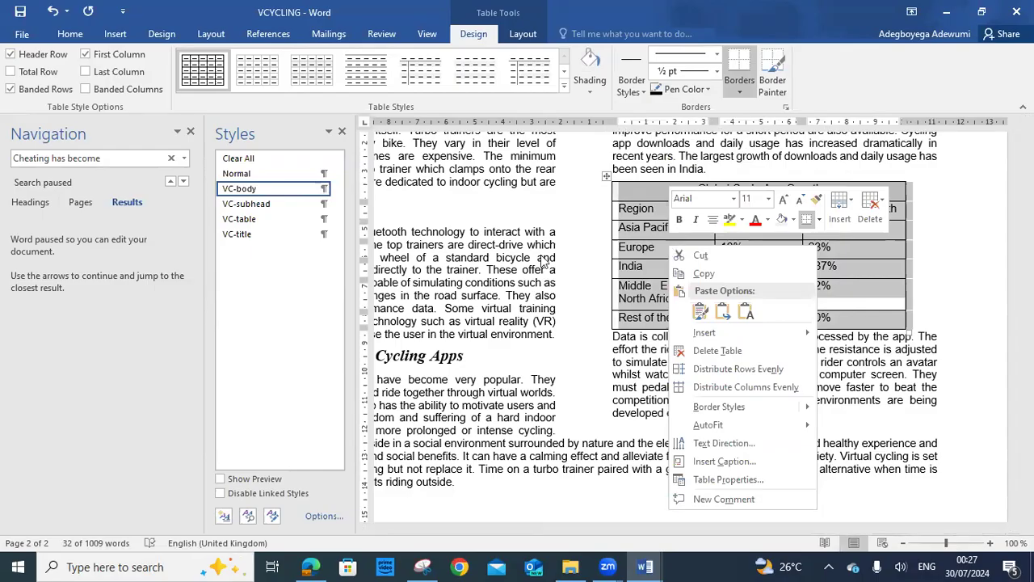
pyautogui.click(54, 34)
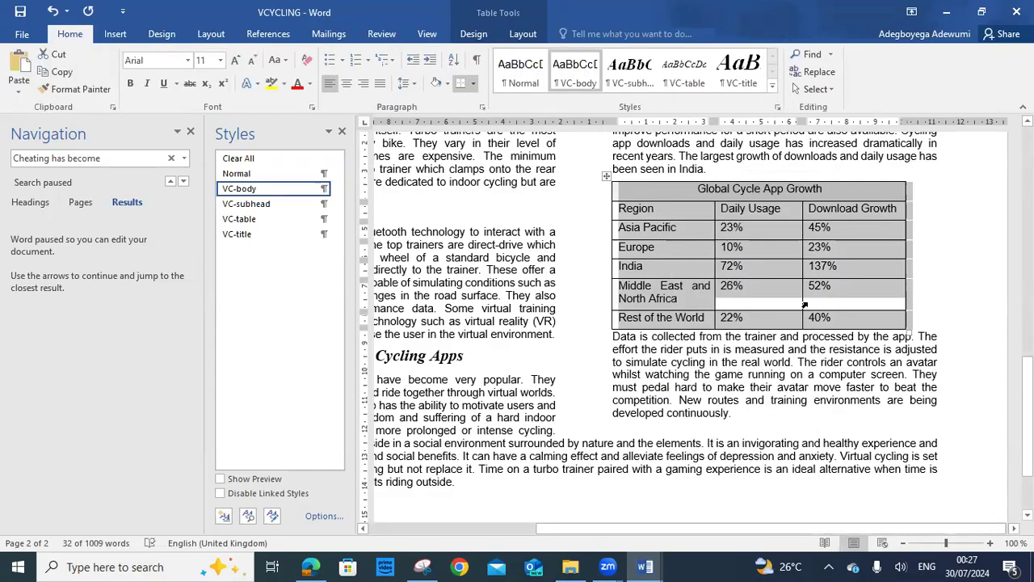
pyautogui.click(666, 208)
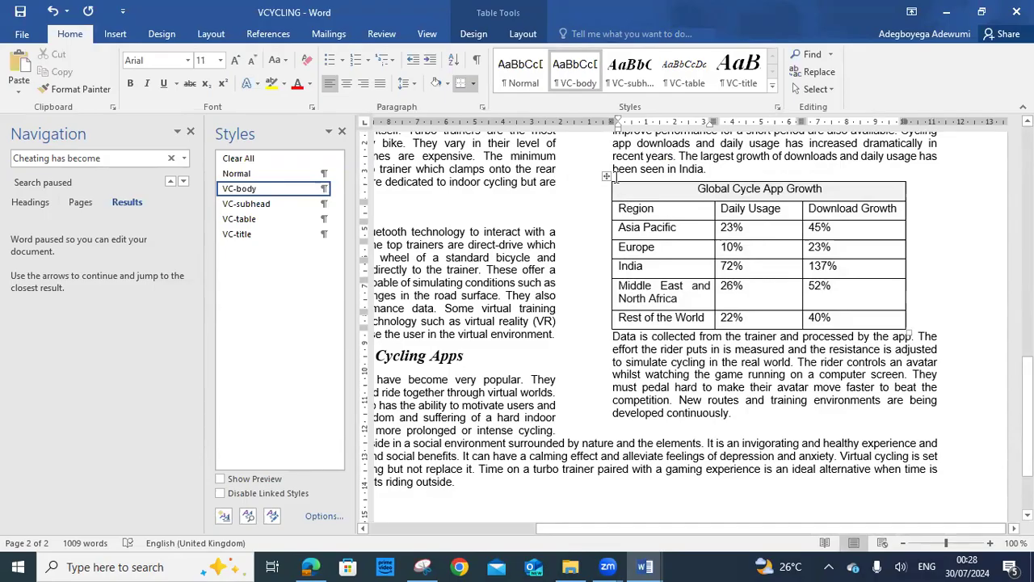
pyautogui.click(606, 175)
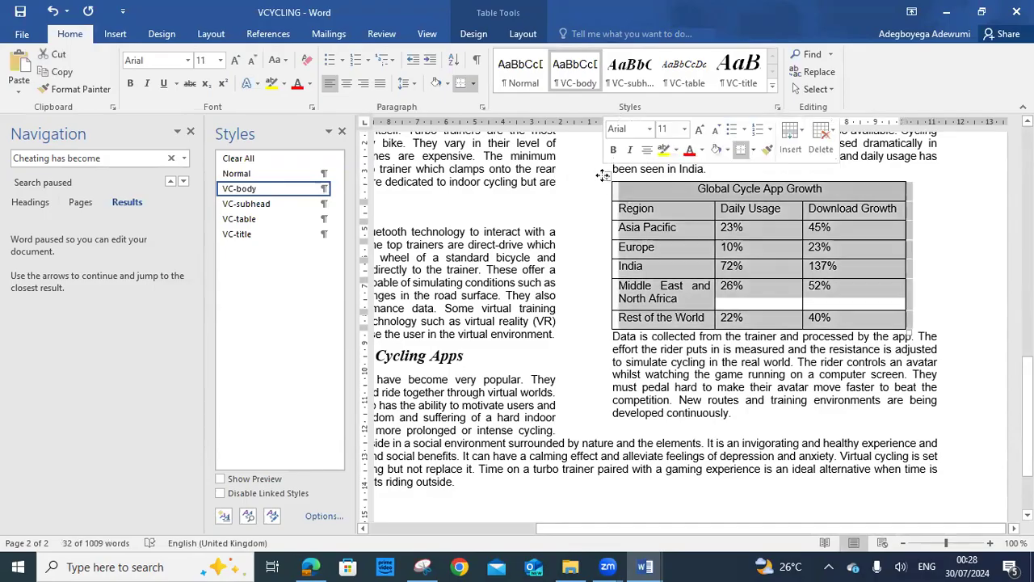
pyautogui.click(530, 34)
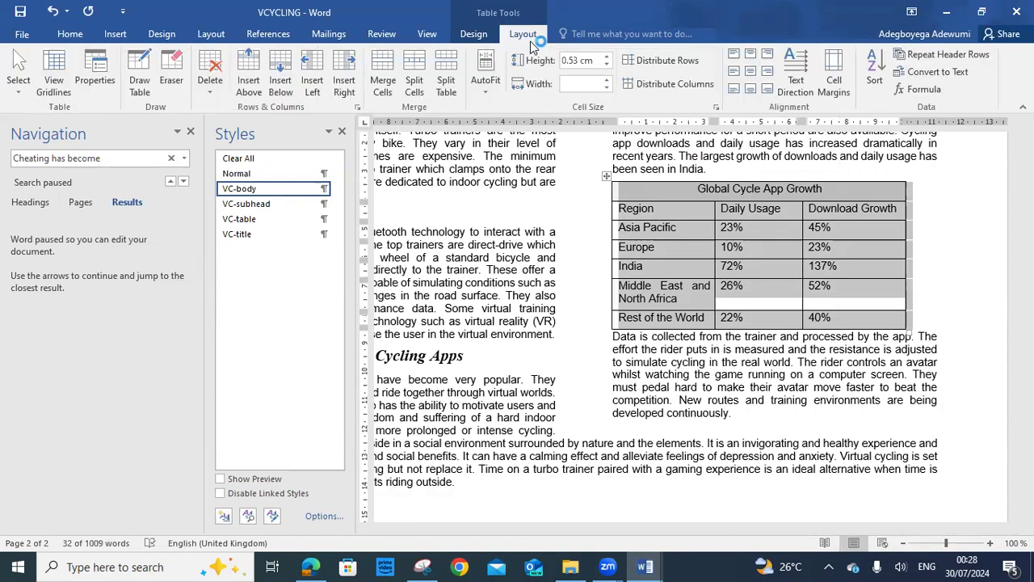
pyautogui.click(876, 81)
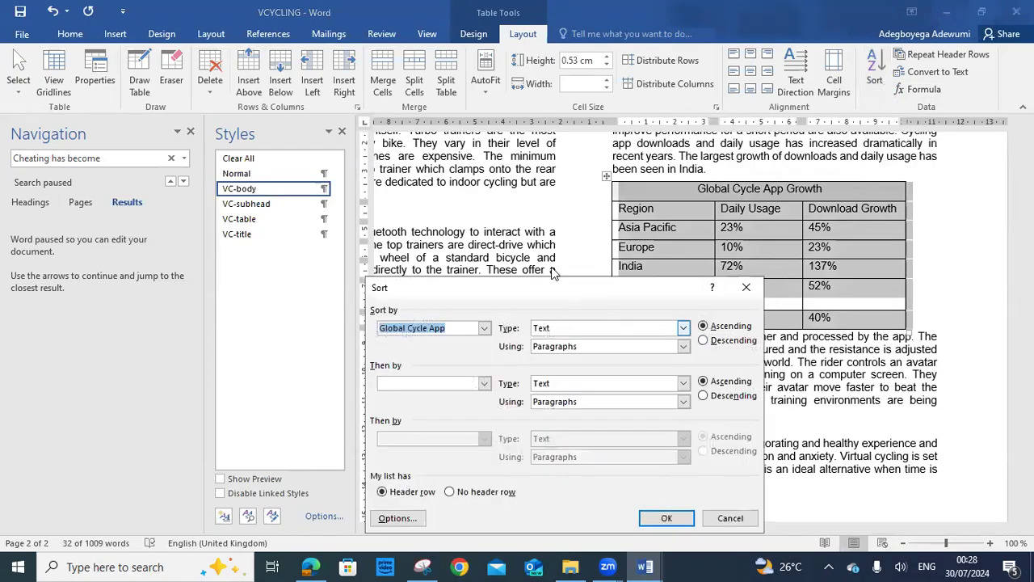
pyautogui.moveTo(529, 288); pyautogui.dragTo(369, 149)
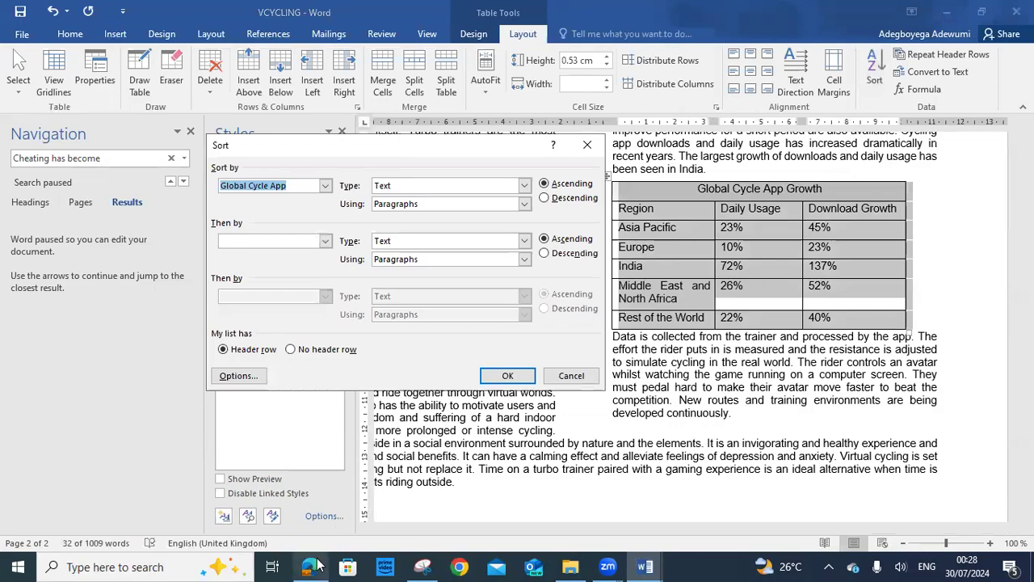
pyautogui.click(315, 566)
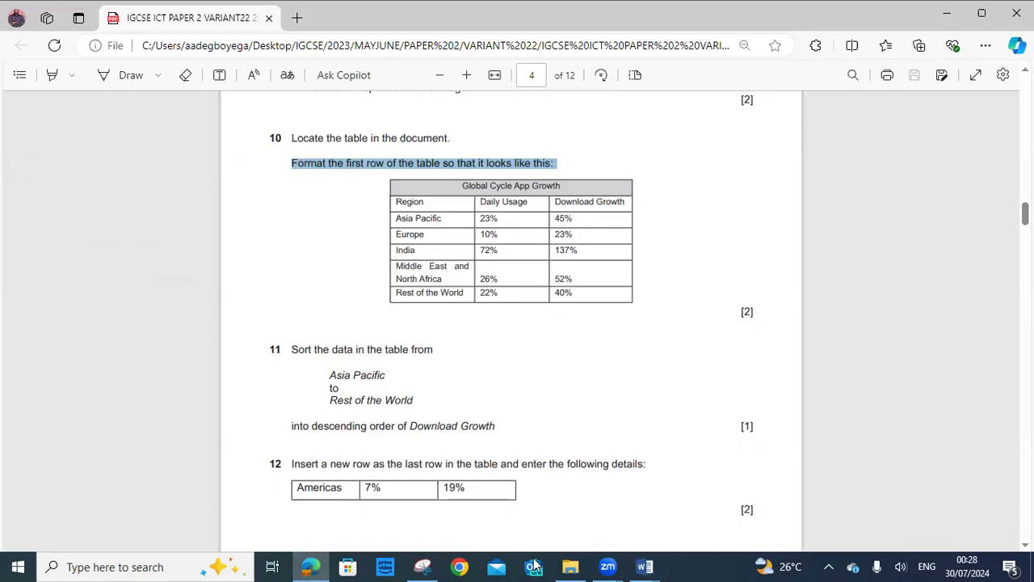
pyautogui.click(645, 566)
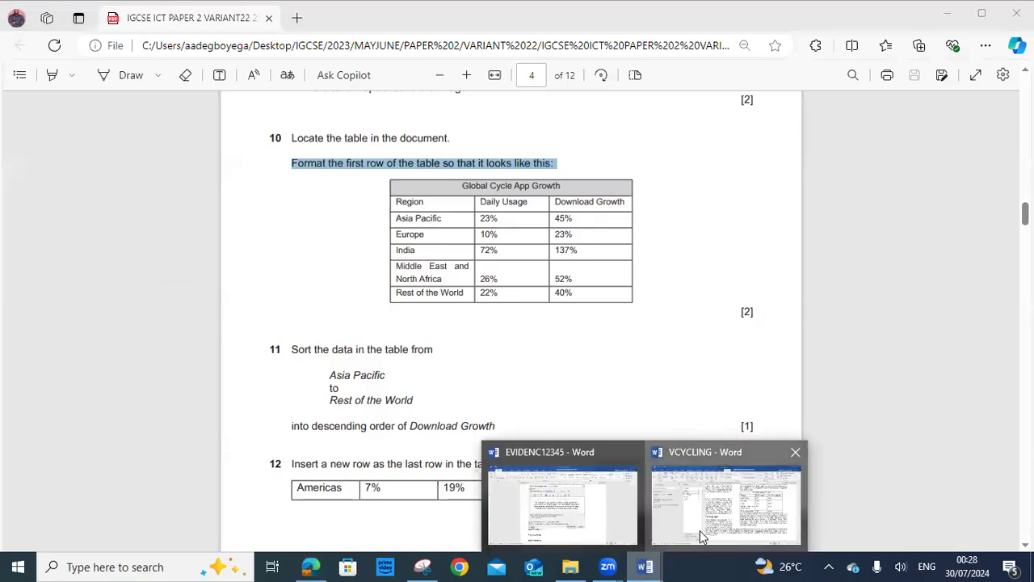
pyautogui.click(702, 537)
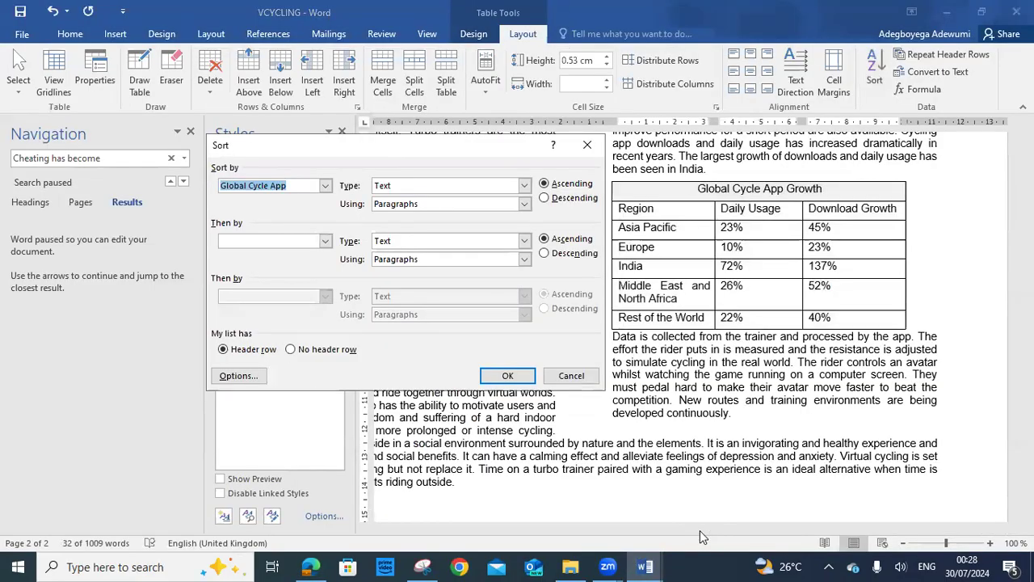
pyautogui.click(326, 187)
pyautogui.click(326, 186)
pyautogui.click(586, 145)
pyautogui.click(646, 226)
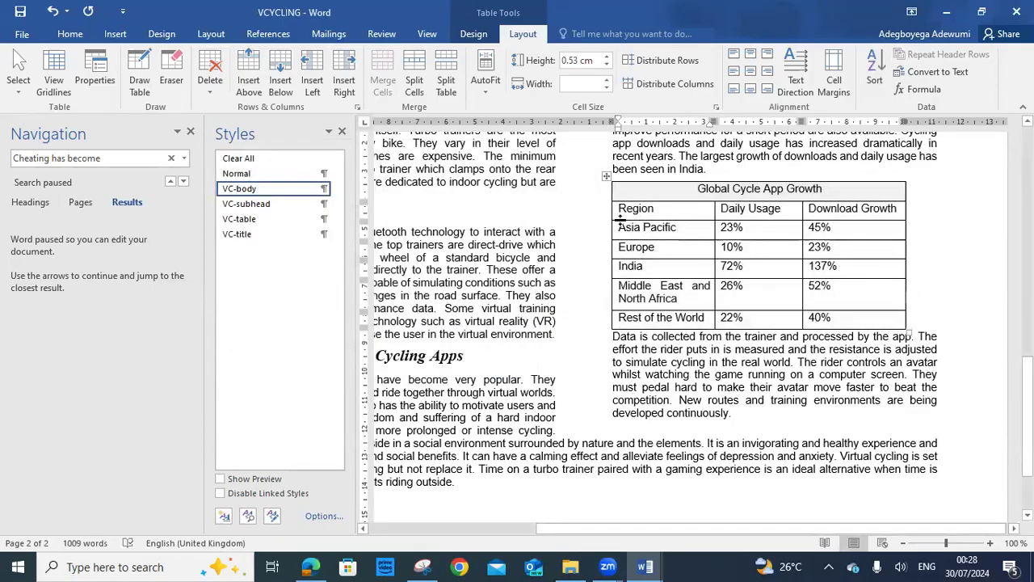
pyautogui.moveTo(622, 212); pyautogui.dragTo(853, 313)
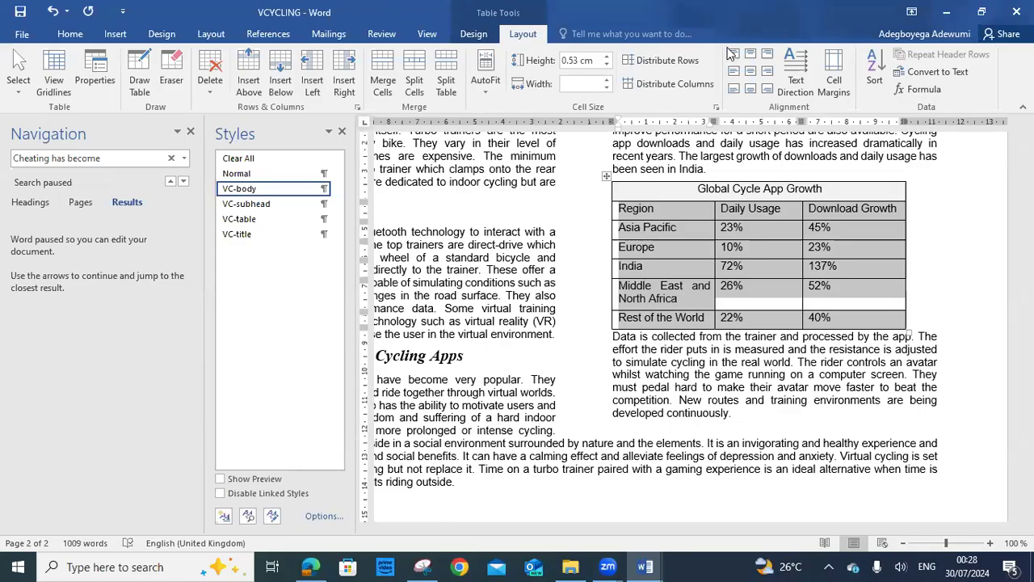
# Try sorting the whole table by Column 3, then cancel the Sort dialog
pyautogui.click(874, 71)
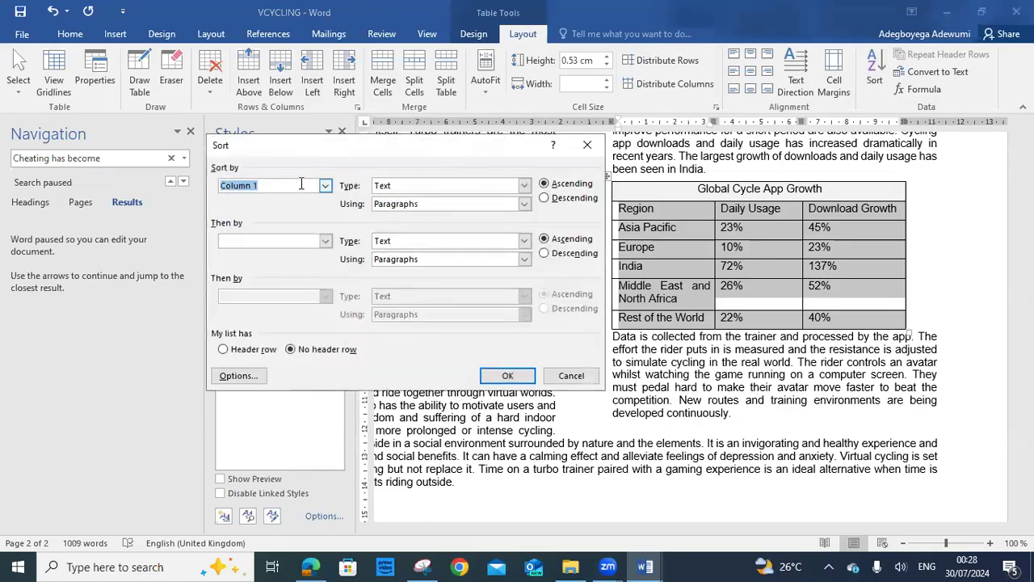
pyautogui.click(326, 187)
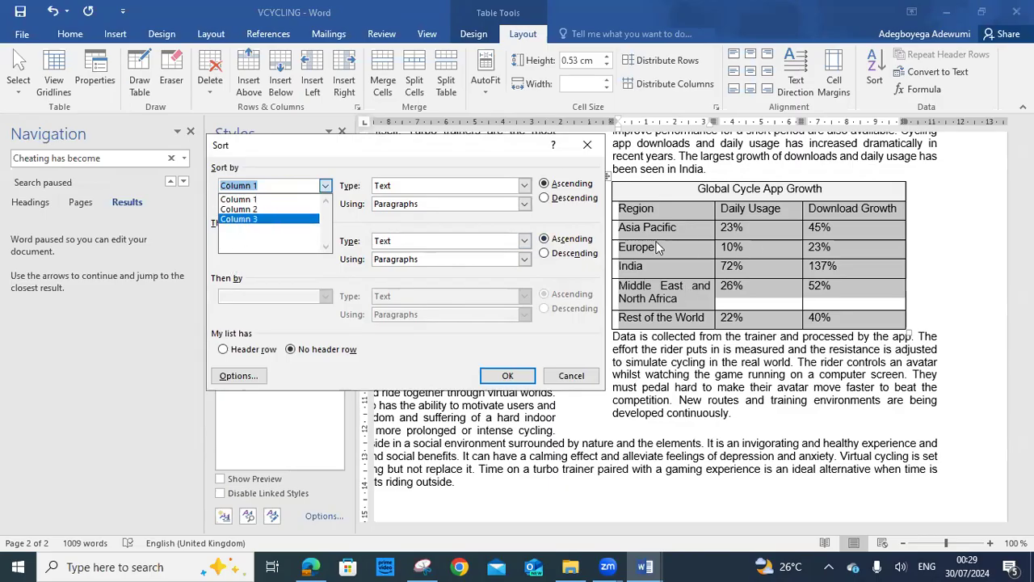
pyautogui.click(229, 218)
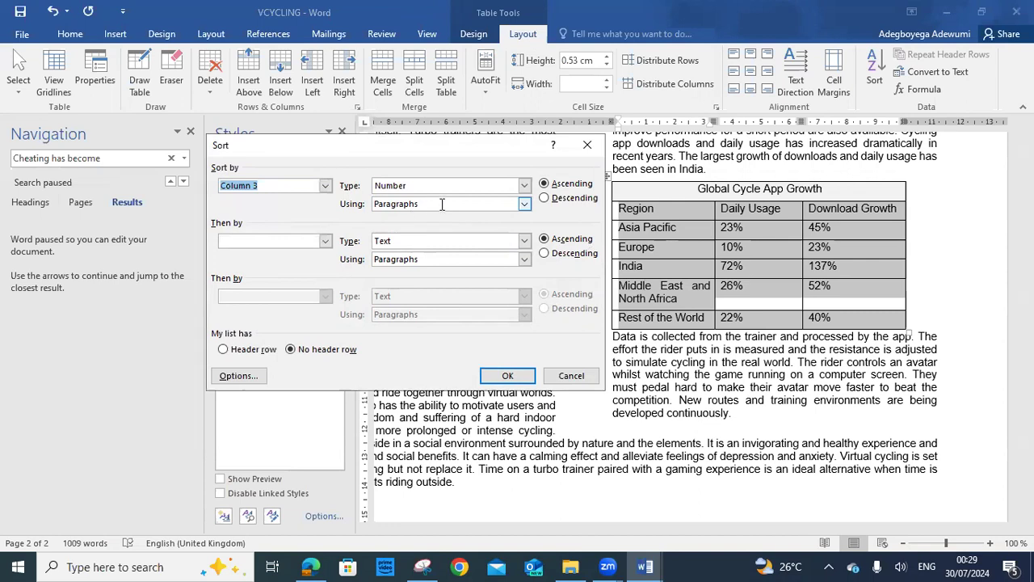
pyautogui.click(523, 186)
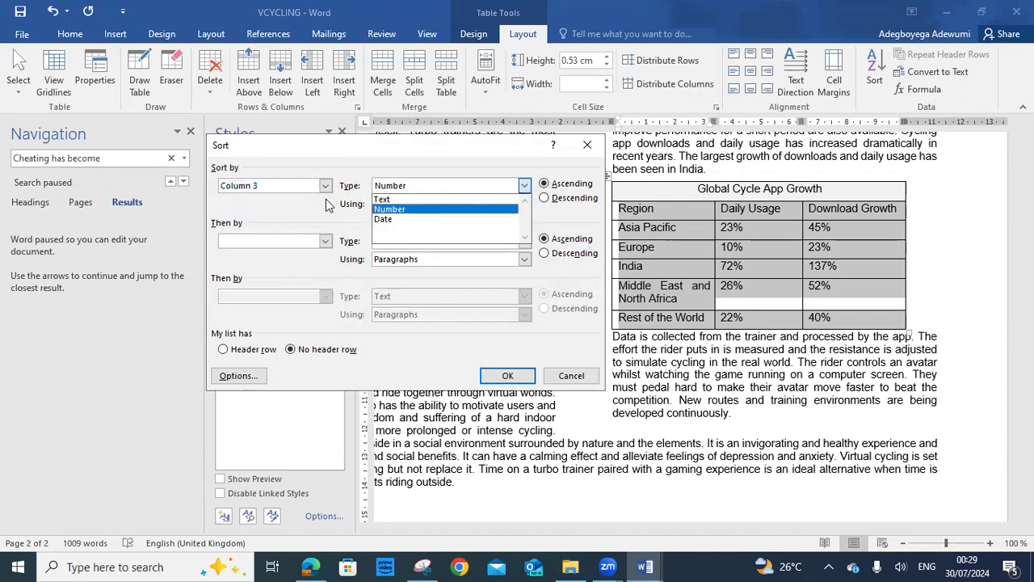
pyautogui.click(570, 375)
pyautogui.click(660, 289)
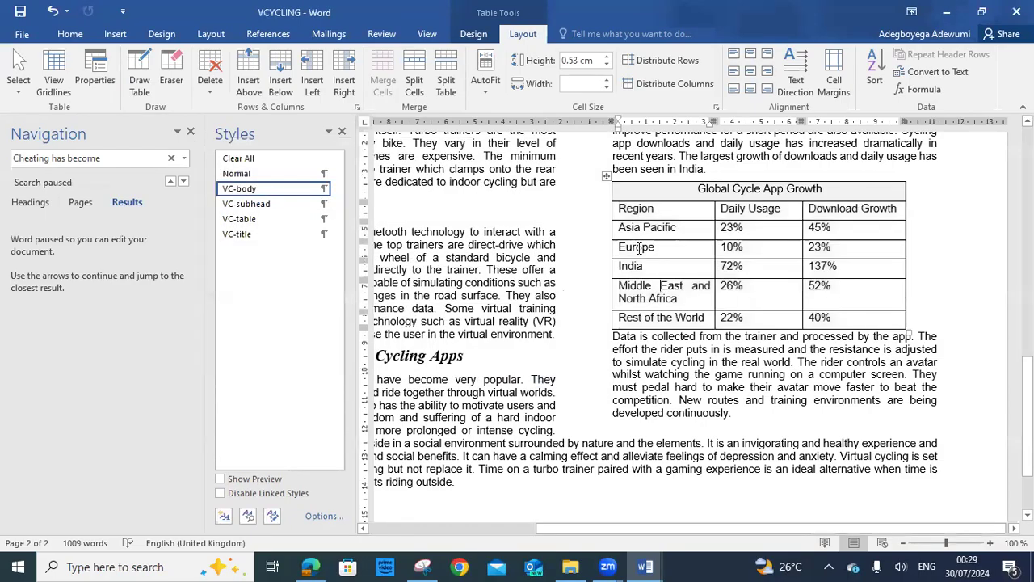
# Sort rows Asia Pacific to Rest of the World by Download Growth, descending
pyautogui.moveTo(619, 227); pyautogui.dragTo(835, 317)
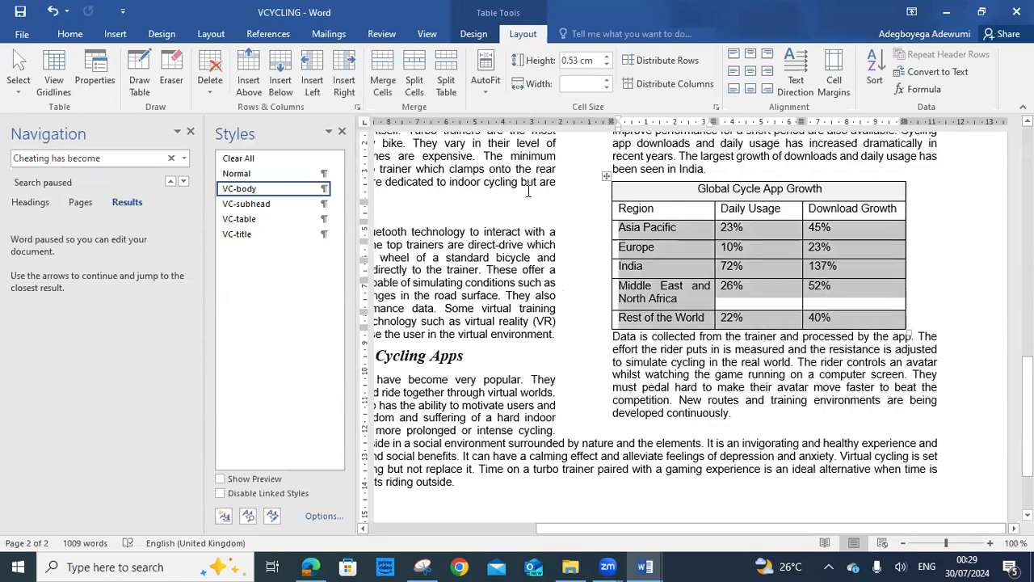
pyautogui.click(877, 73)
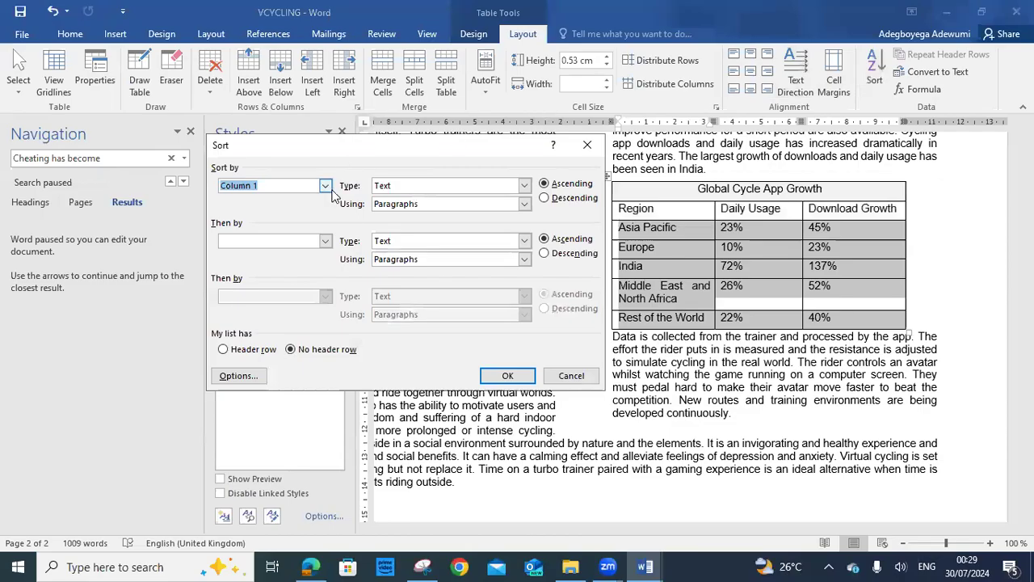
pyautogui.click(326, 187)
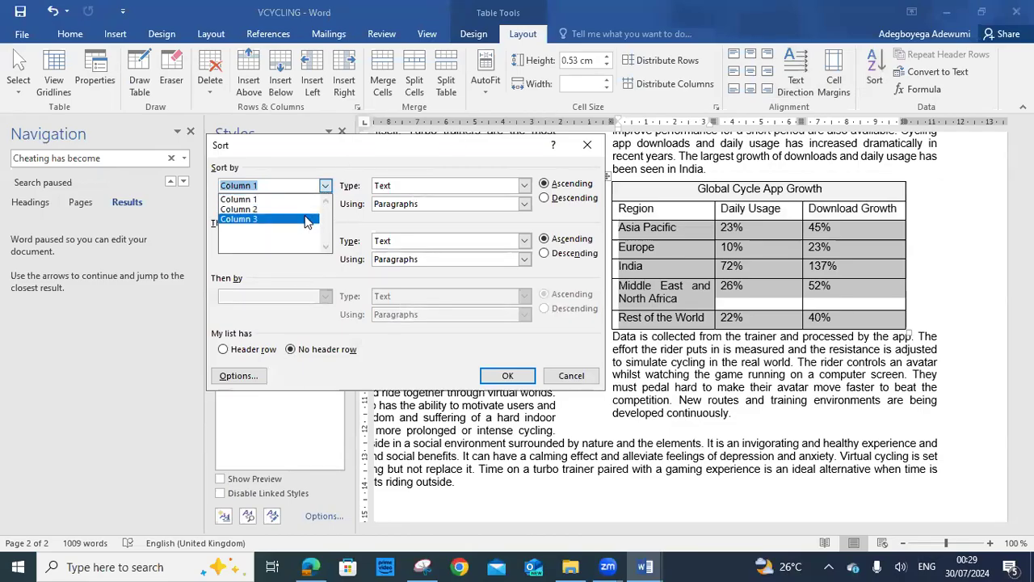
pyautogui.click(307, 219)
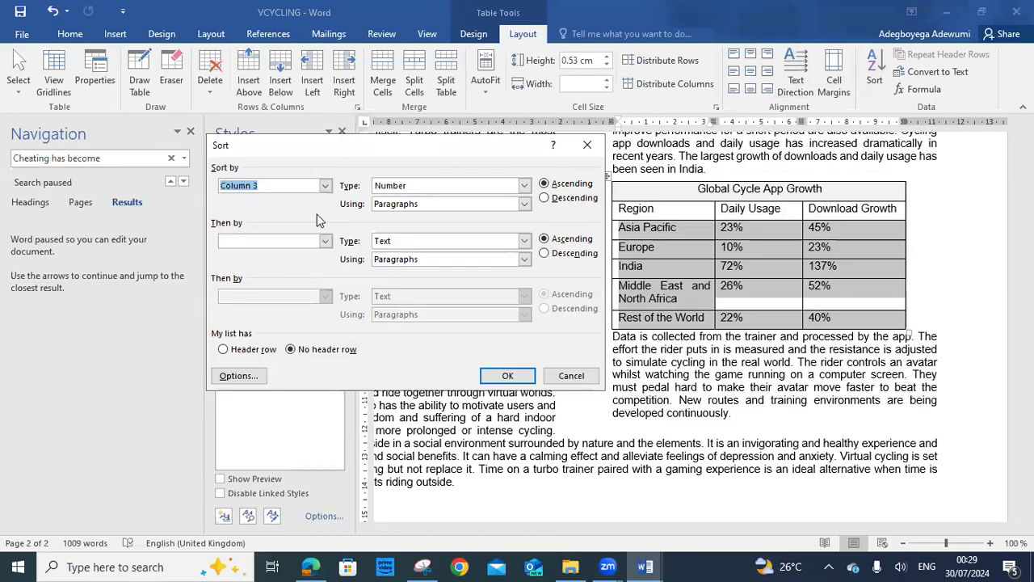
pyautogui.click(544, 198)
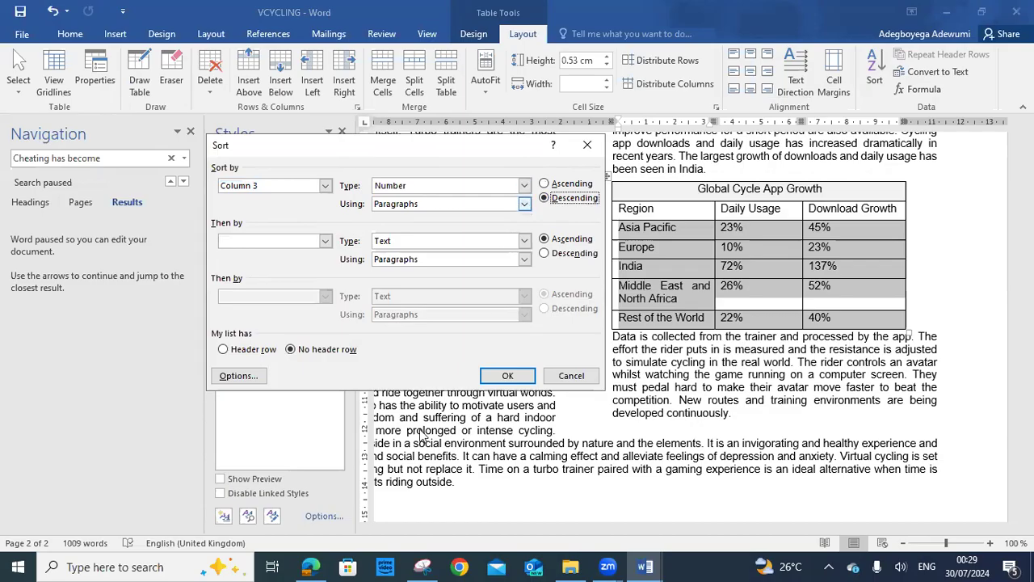
pyautogui.click(503, 375)
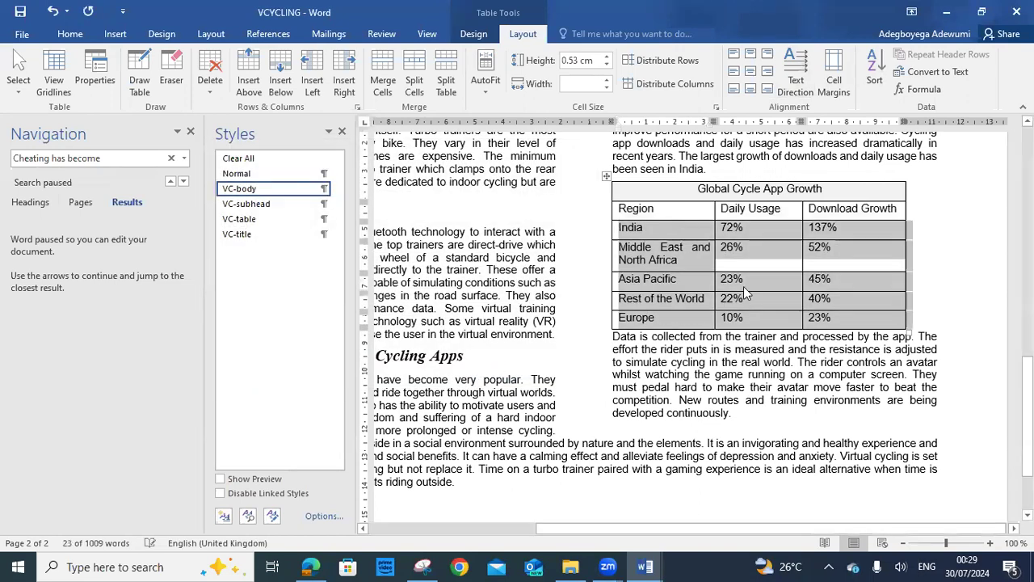
# Correct India's Download Growth value so it reads 137%
pyautogui.click(872, 241)
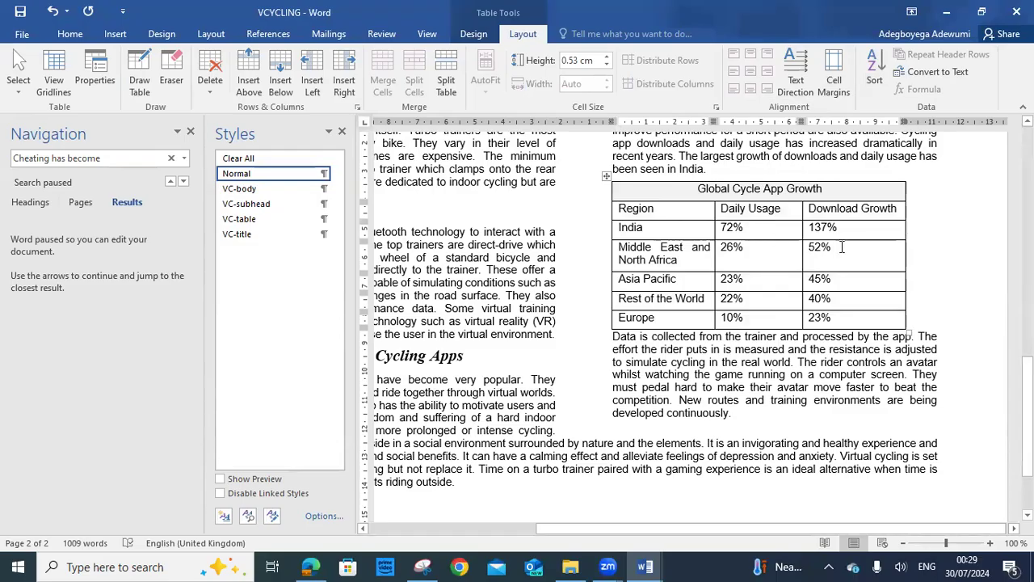
pyautogui.click(811, 229)
pyautogui.write('1')
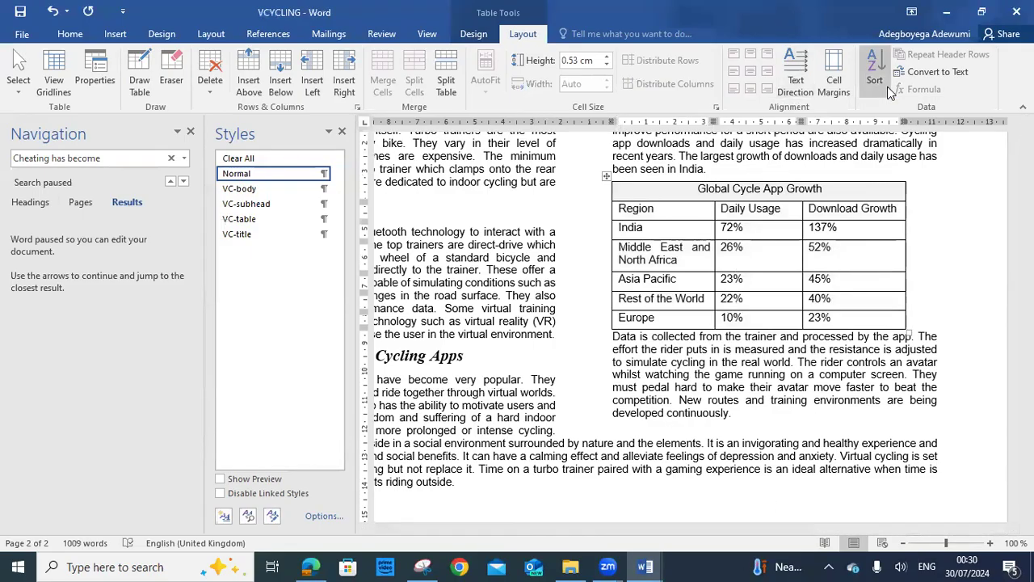
pyautogui.click(311, 566)
# Read question 12's new Americas row requirement, then return to VCYCLING
pyautogui.click(577, 327)
pyautogui.scroll(-2, 577, 328)
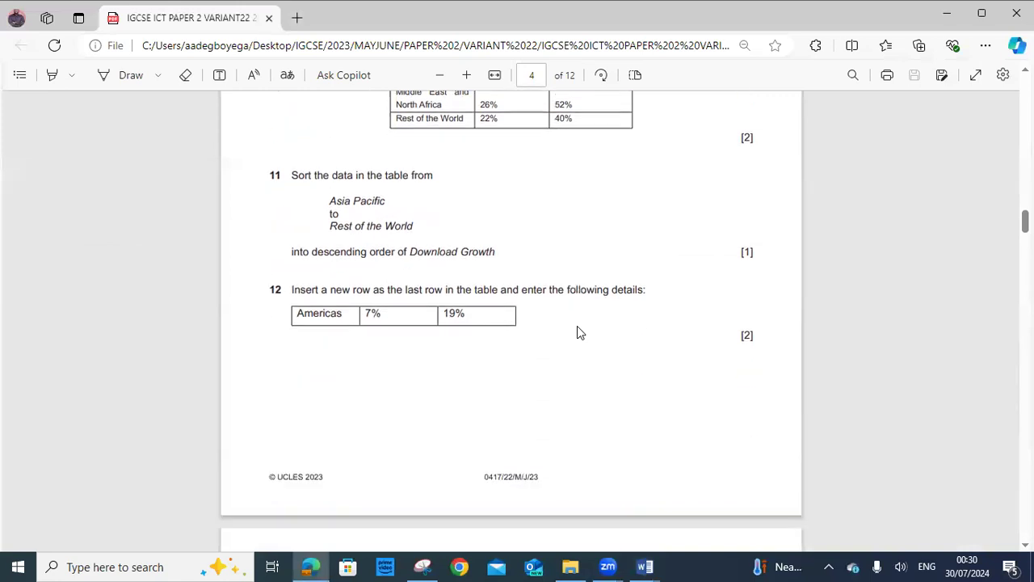
pyautogui.scroll(-1, 577, 325)
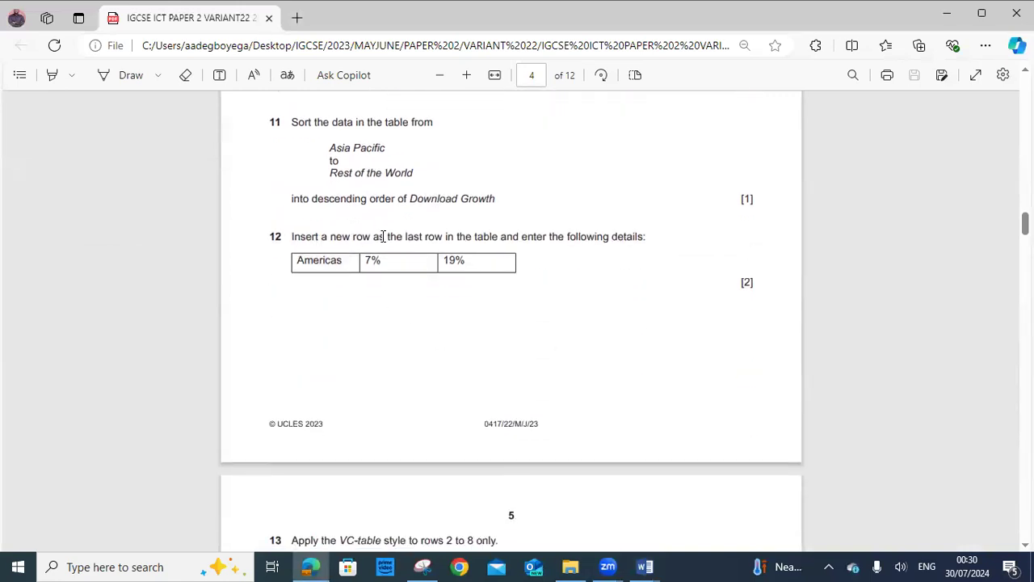
pyautogui.click(643, 566)
pyautogui.click(677, 531)
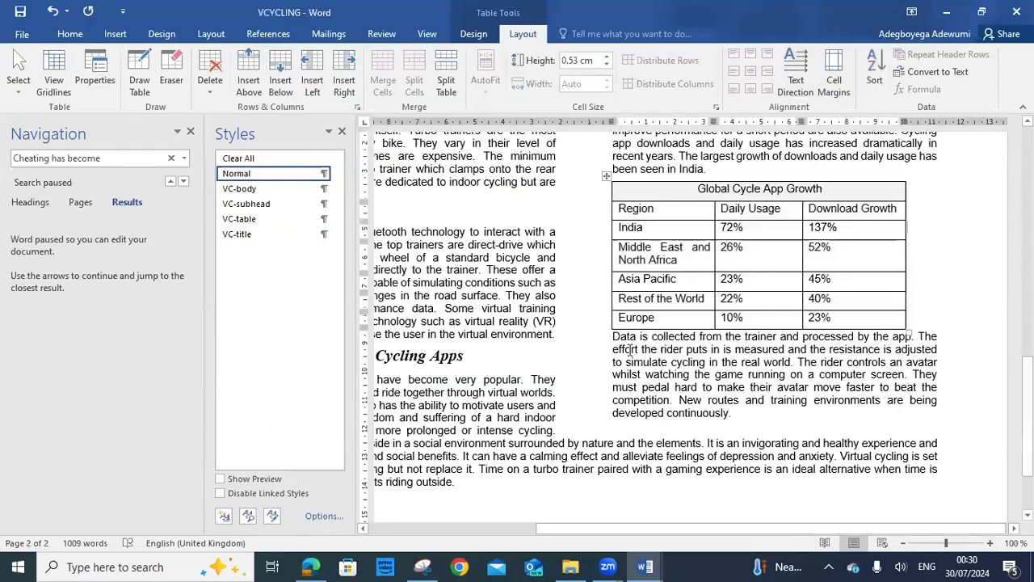
pyautogui.rightClick(620, 319)
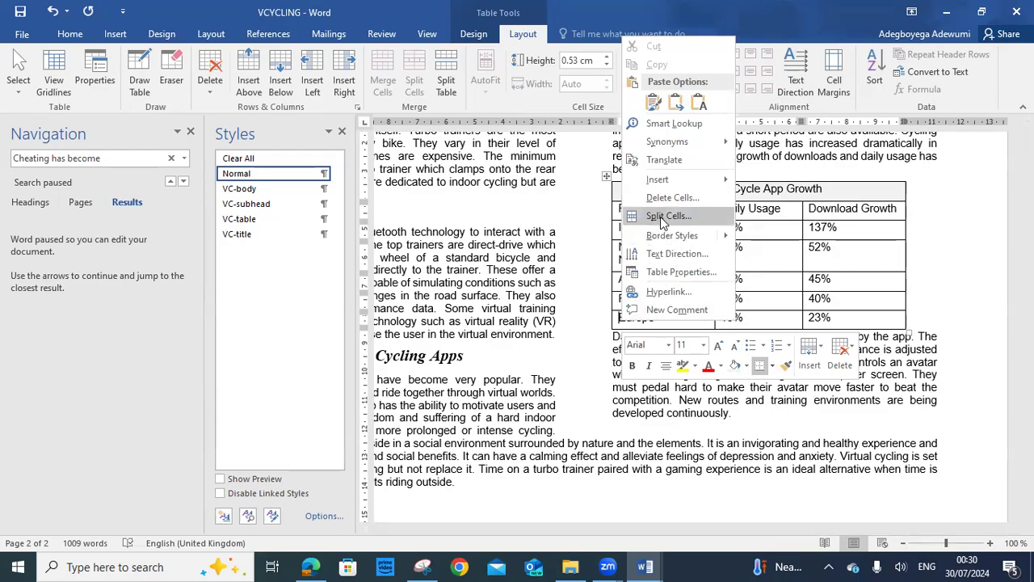
# Insert a new empty row below the Europe row
pyautogui.moveTo(717, 185)
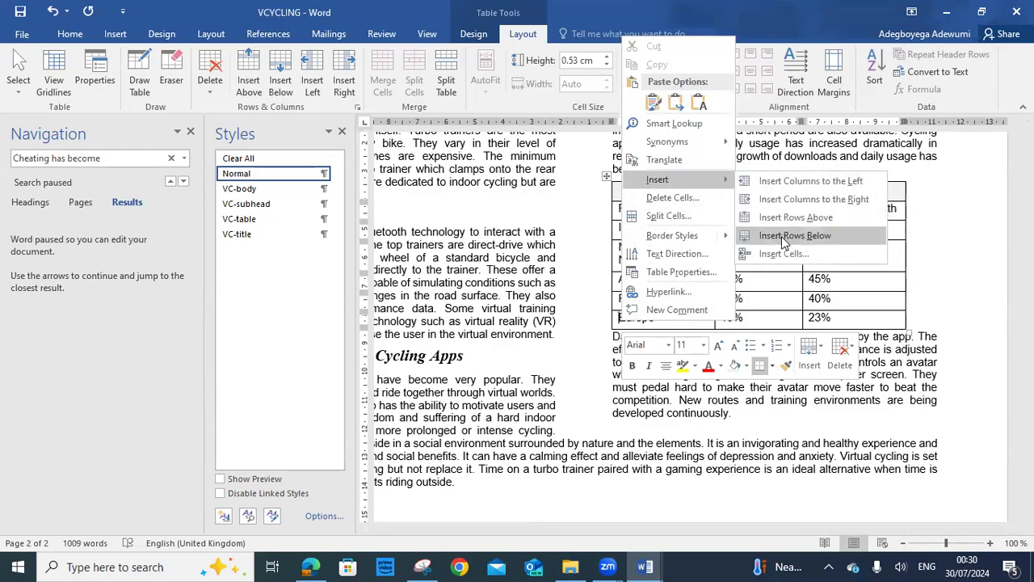
pyautogui.click(783, 235)
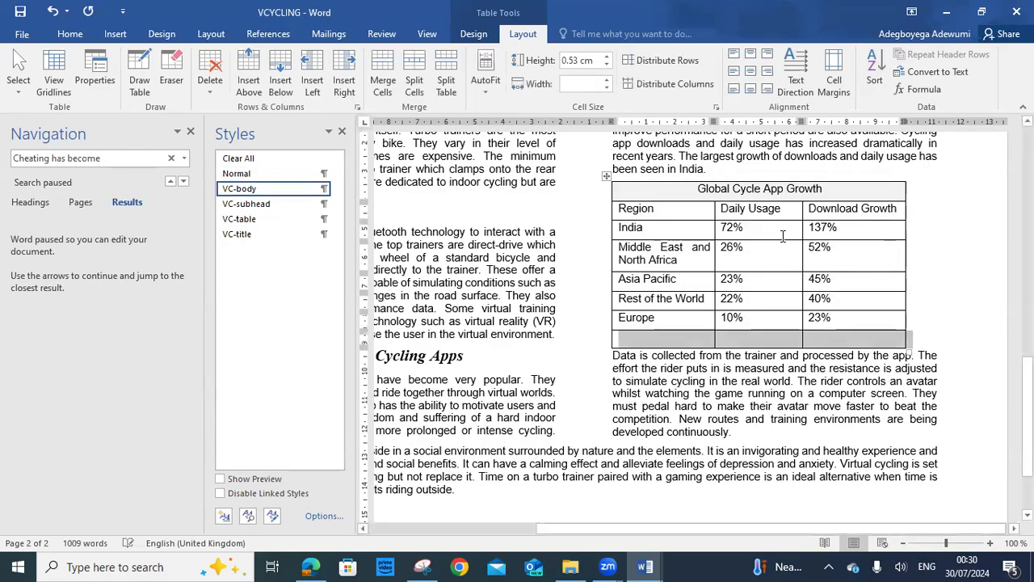
pyautogui.click(675, 340)
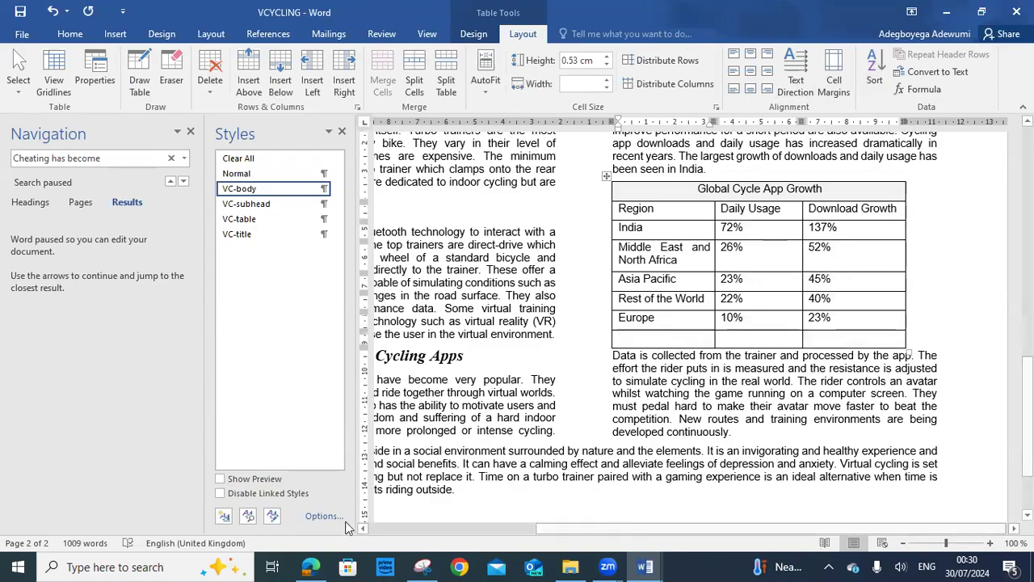
pyautogui.click(312, 566)
pyautogui.click(311, 566)
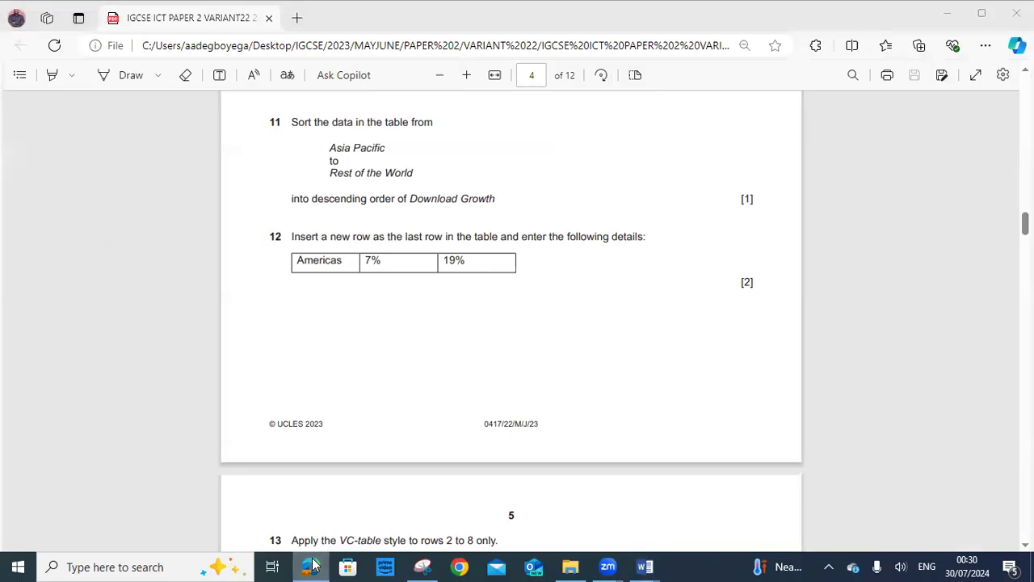
# Fill the new last row with America, 7% Daily Usage and 19% Download Growth
pyautogui.write('Amer')
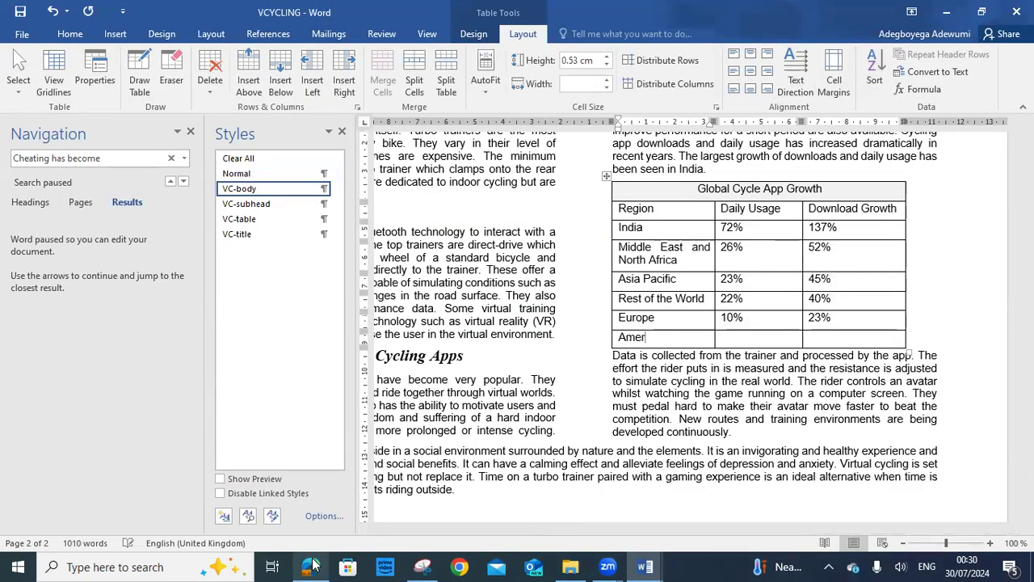
pyautogui.write('ica')
pyautogui.press('Tab')
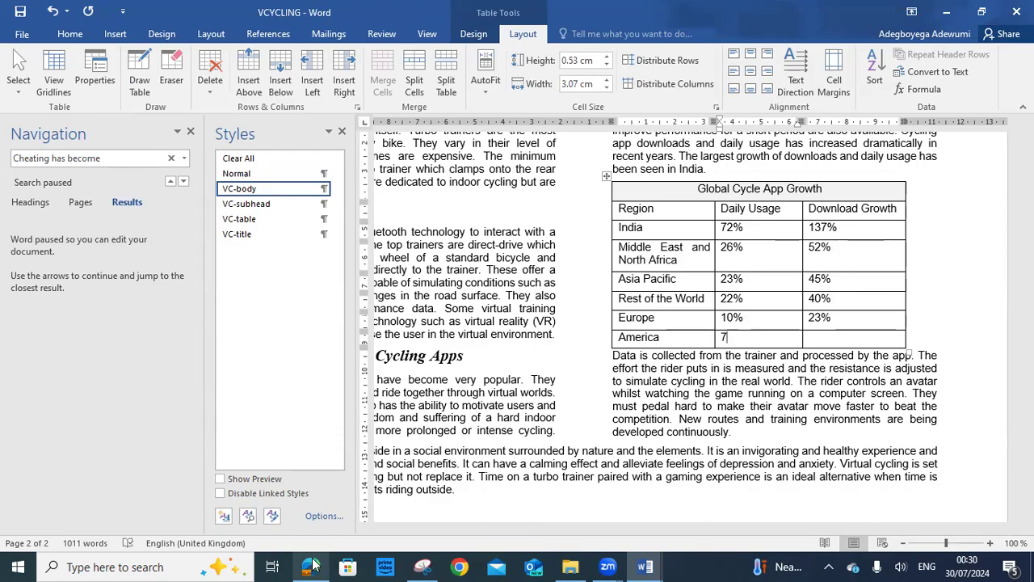
pyautogui.write('%')
pyautogui.click(322, 566)
pyautogui.click(321, 565)
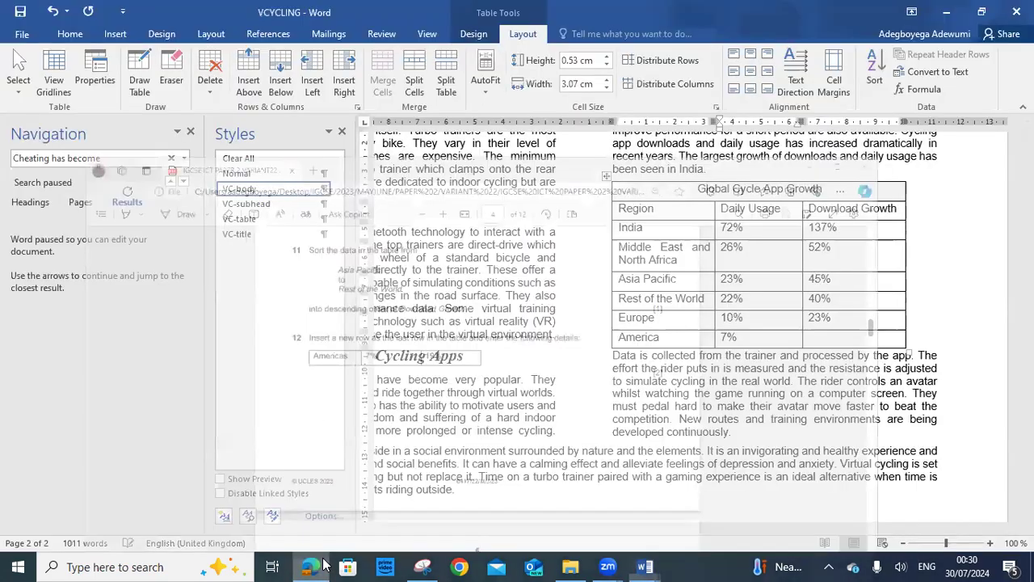
pyautogui.click(829, 340)
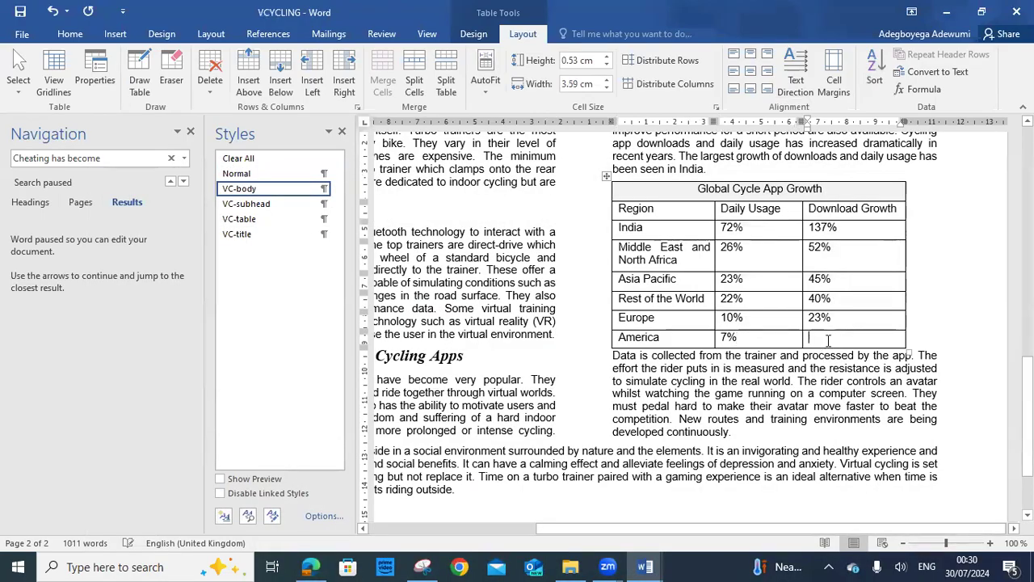
pyautogui.write('19')
pyautogui.click(932, 274)
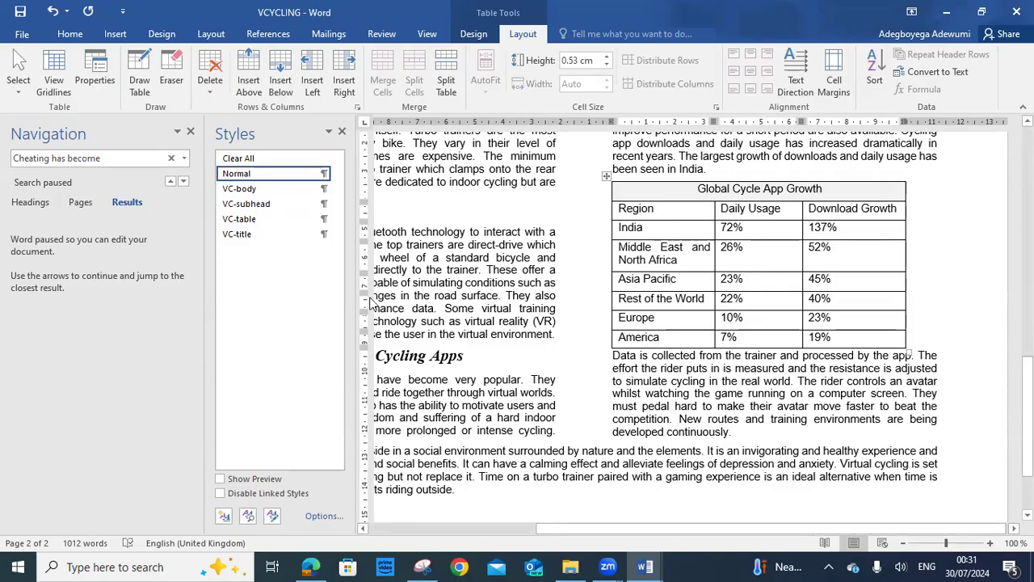
pyautogui.hotkey('alt', 'Tab')
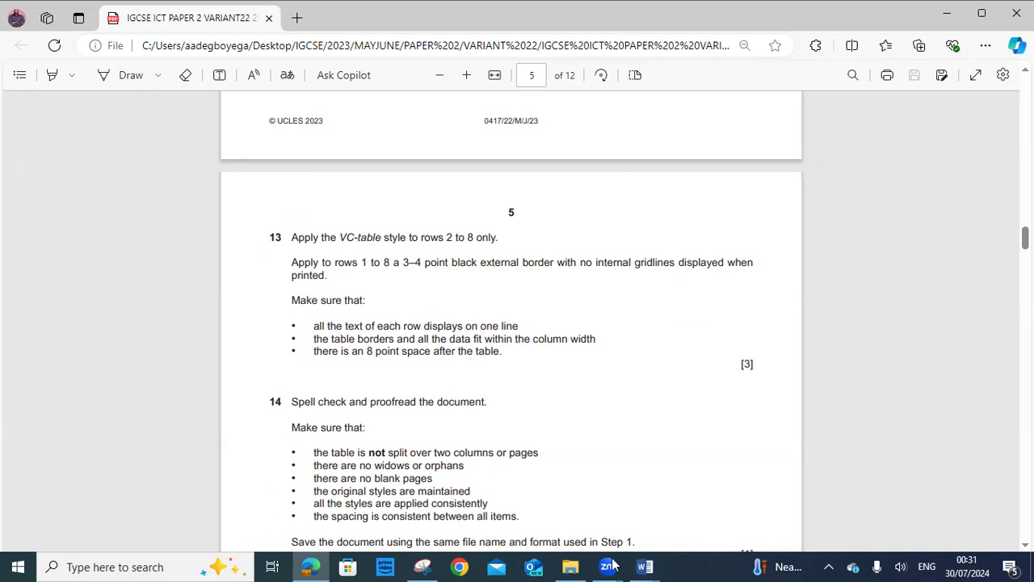
# Apply the VC-table style to the table rows from Region down to America
pyautogui.click(644, 566)
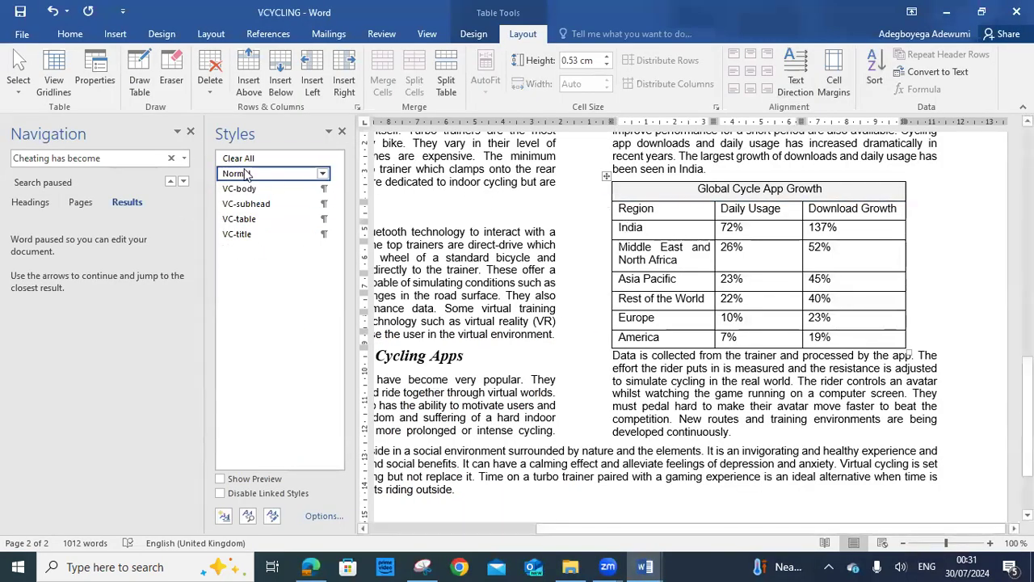
pyautogui.click(623, 208)
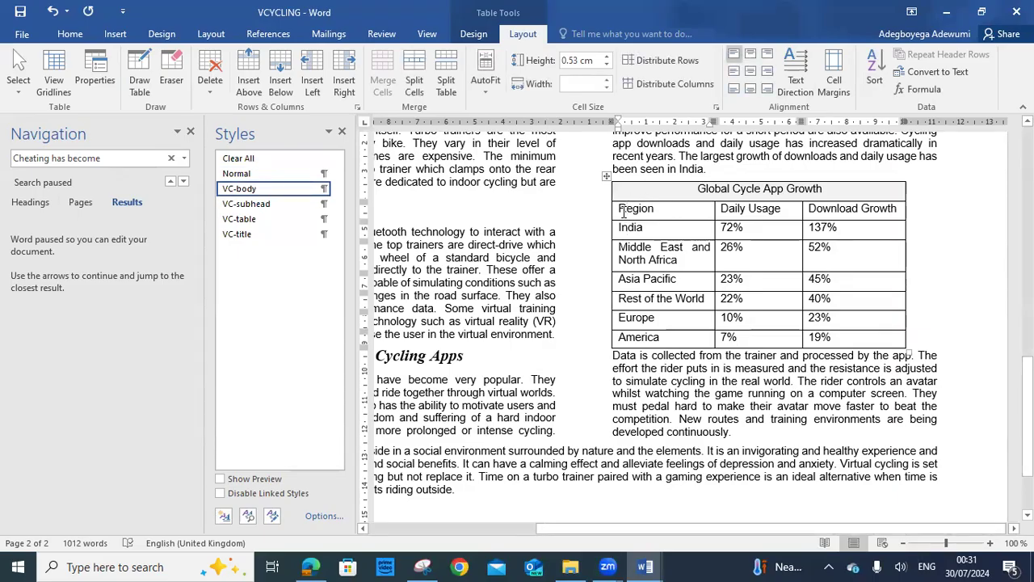
pyautogui.moveTo(627, 211); pyautogui.dragTo(851, 335)
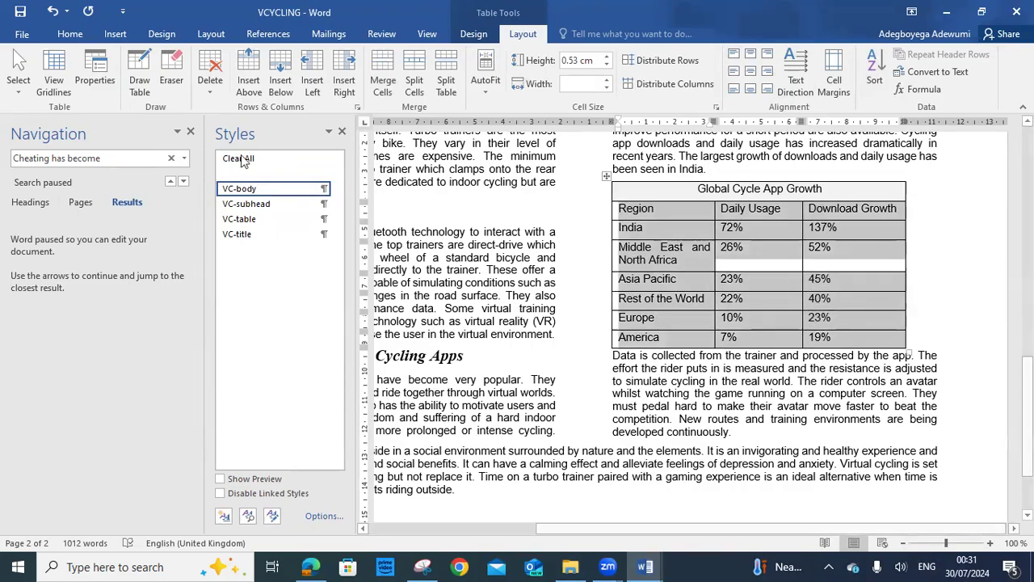
pyautogui.click(230, 219)
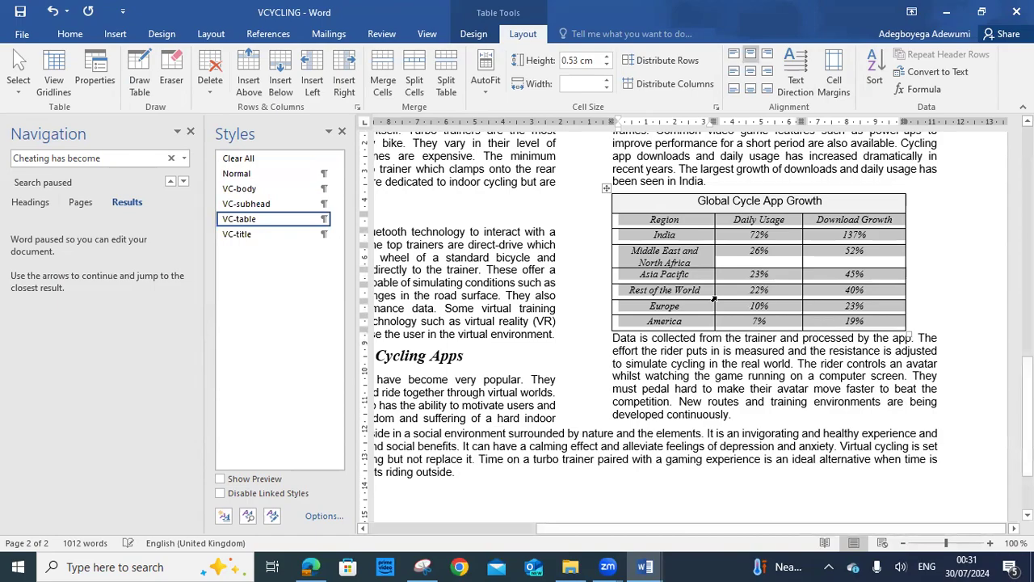
pyautogui.click(929, 247)
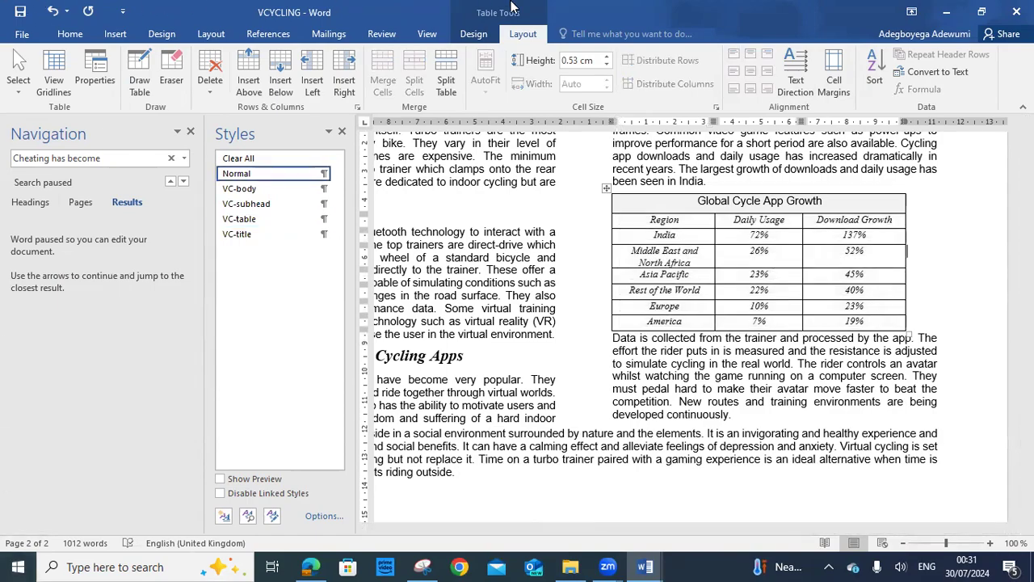
pyautogui.click(311, 566)
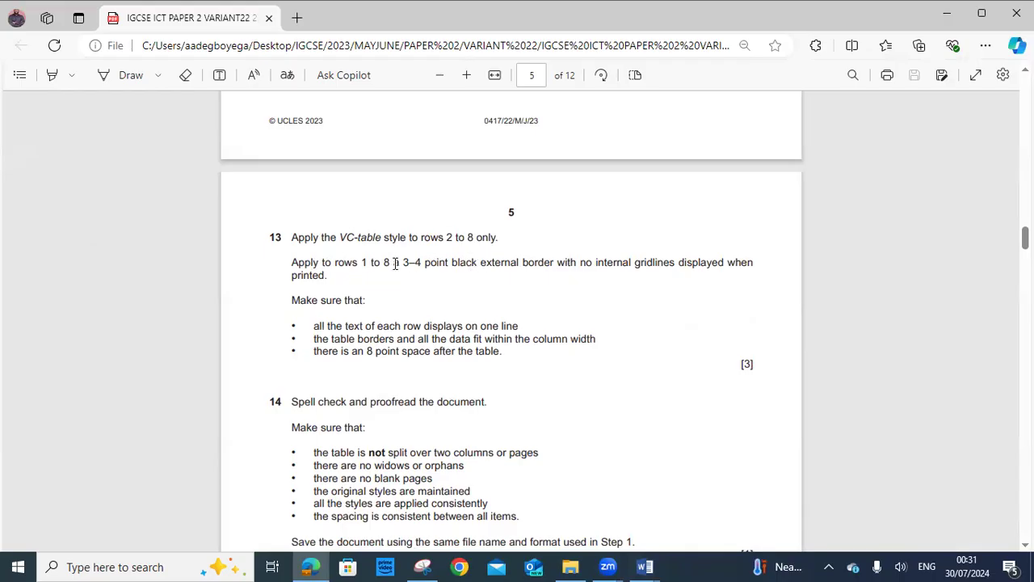
# Highlight 'no internal gridlines' in question 13, then return to the VCYCLING document
pyautogui.moveTo(401, 264); pyautogui.dragTo(679, 264)
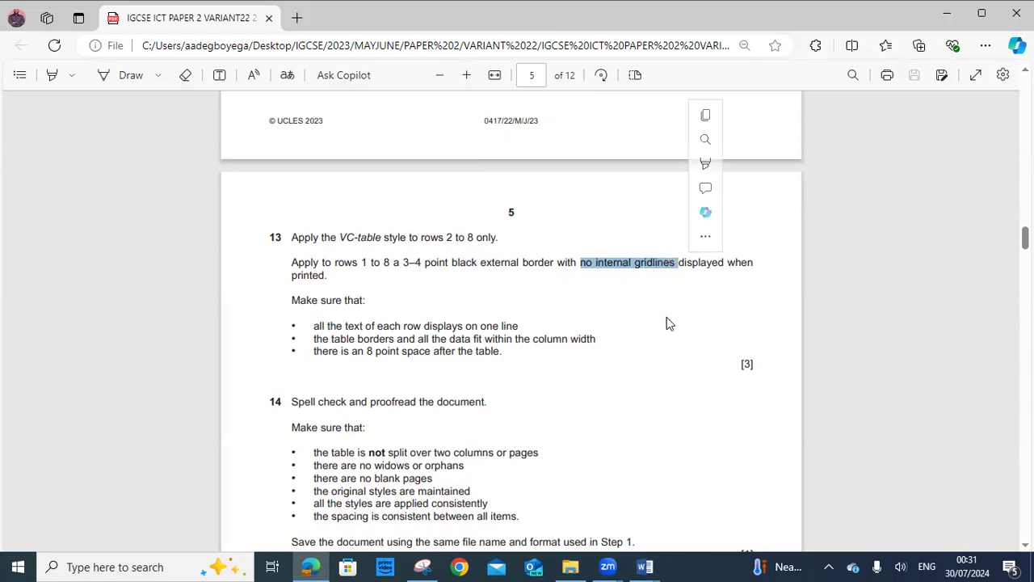
pyautogui.moveTo(644, 566)
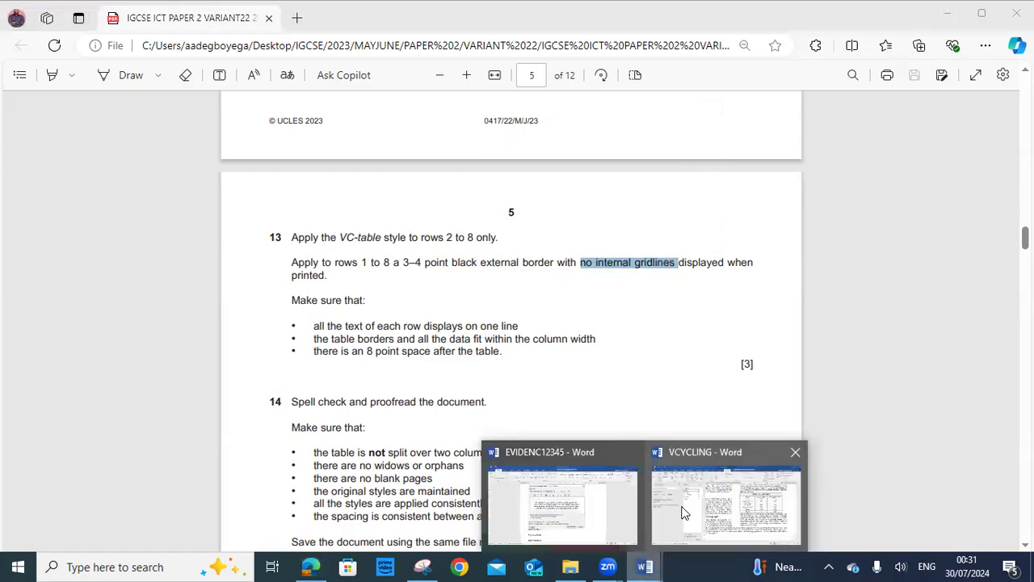
pyautogui.click(711, 467)
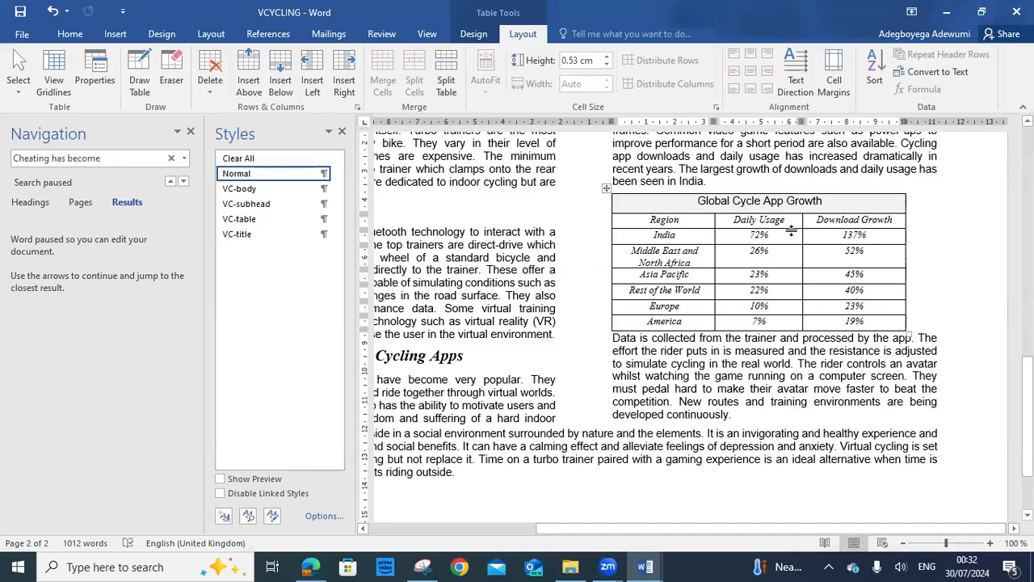
# Select the whole Global Cycle App Growth table and set the border pen weight to 3 pt
pyautogui.click(609, 190)
pyautogui.click(606, 209)
pyautogui.click(606, 188)
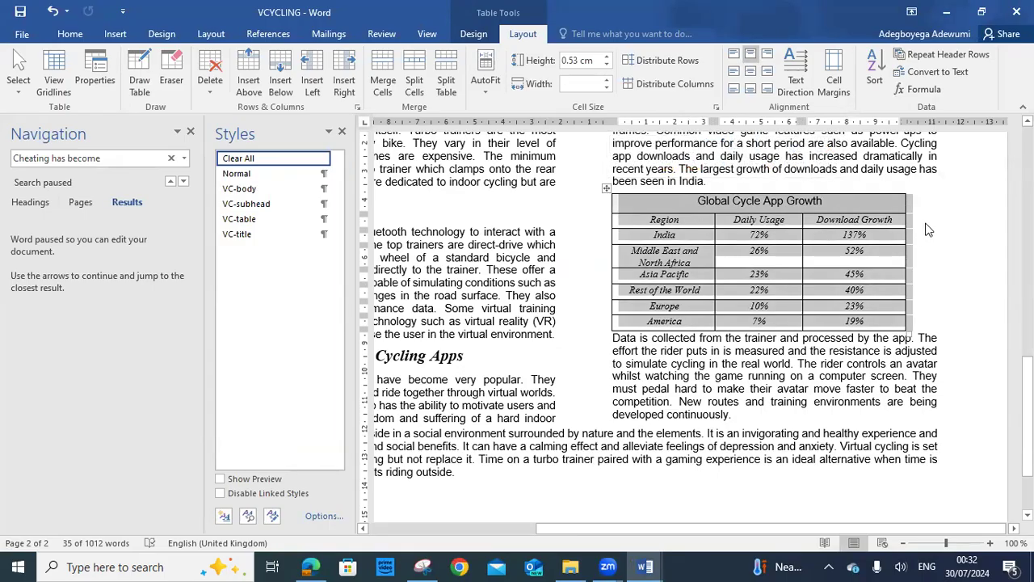
pyautogui.click(475, 35)
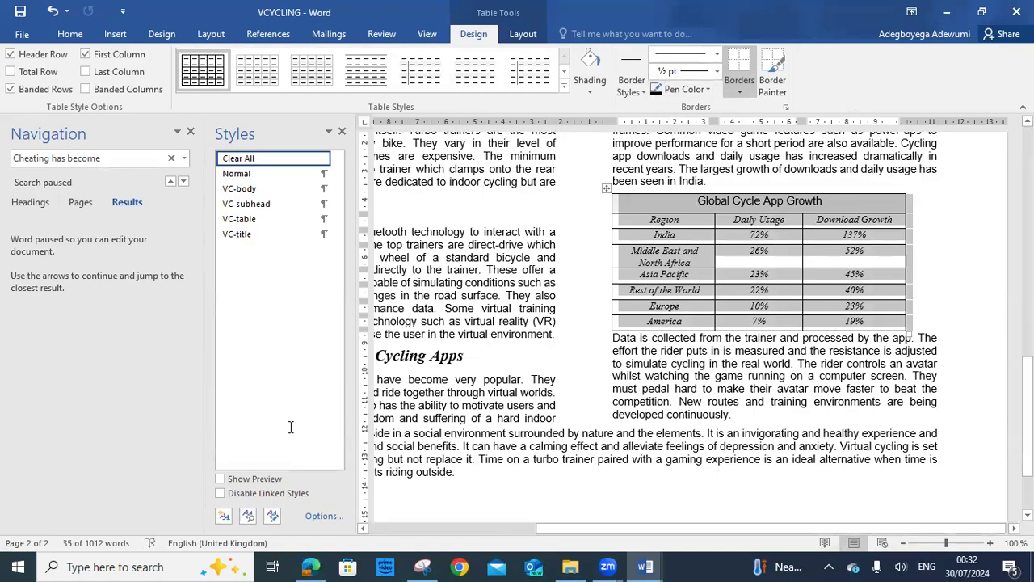
pyautogui.click(306, 565)
pyautogui.click(314, 565)
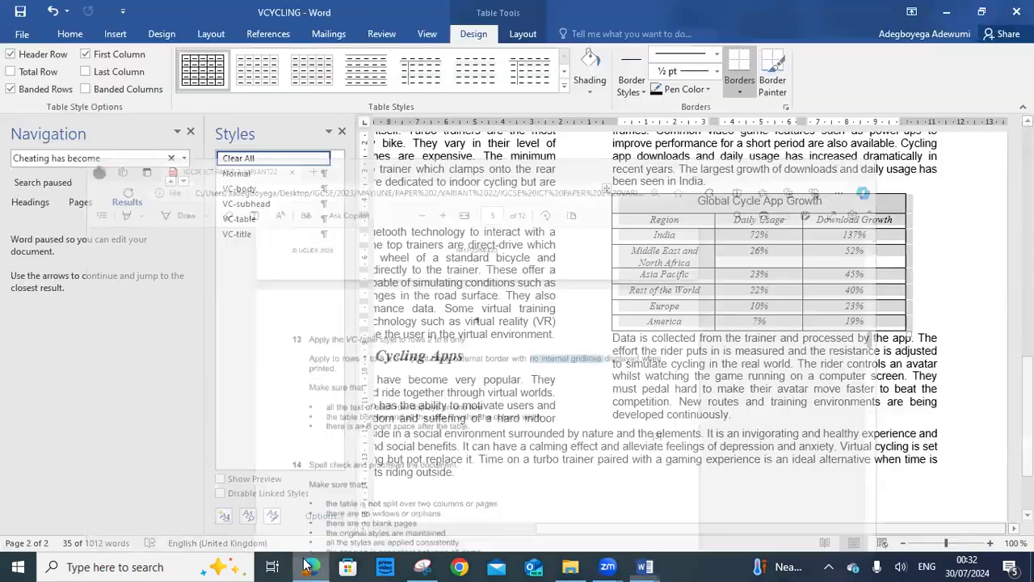
pyautogui.click(715, 72)
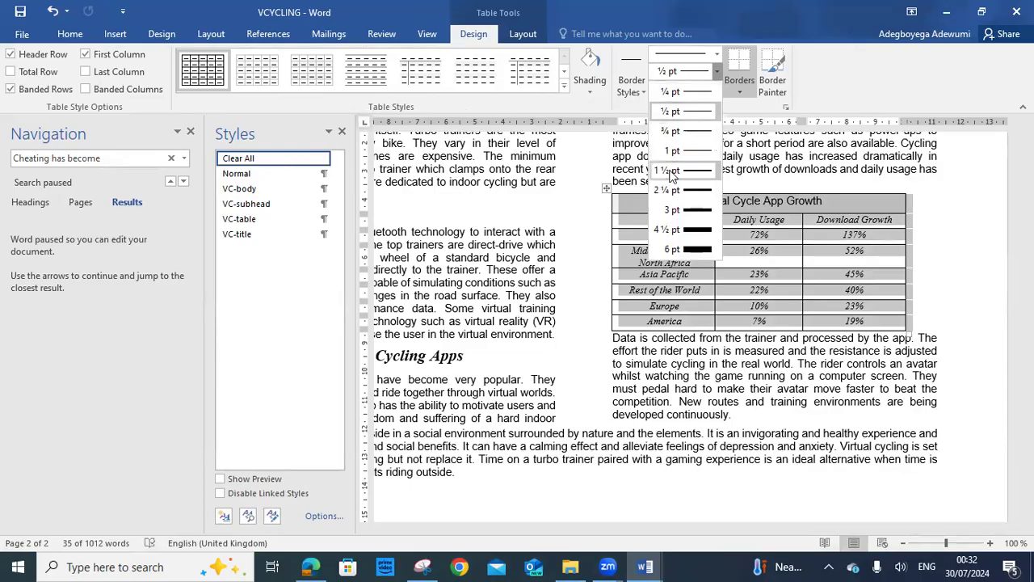
pyautogui.click(696, 212)
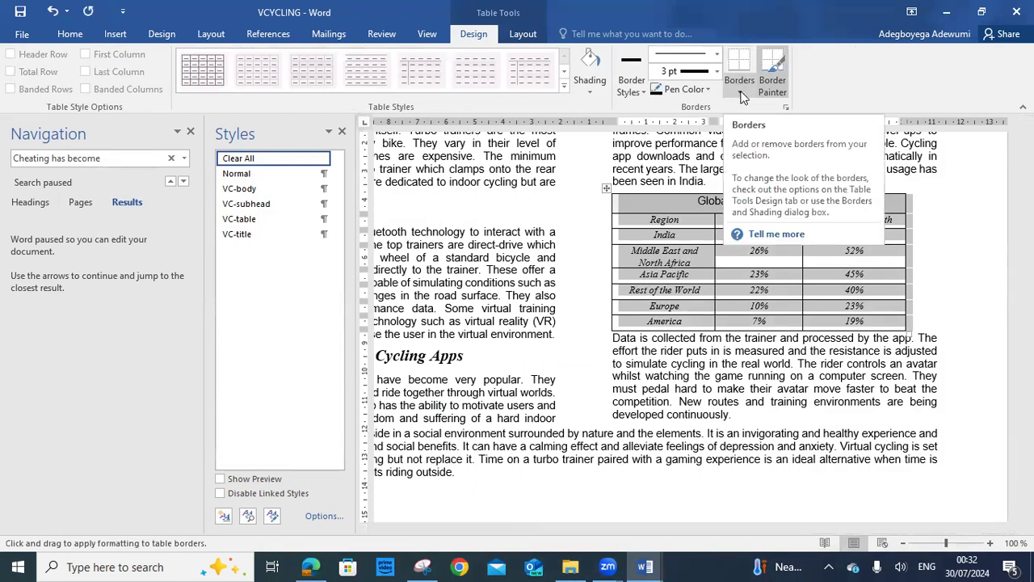
# Clear all the table's borders, then apply Outside Borders only
pyautogui.click(742, 94)
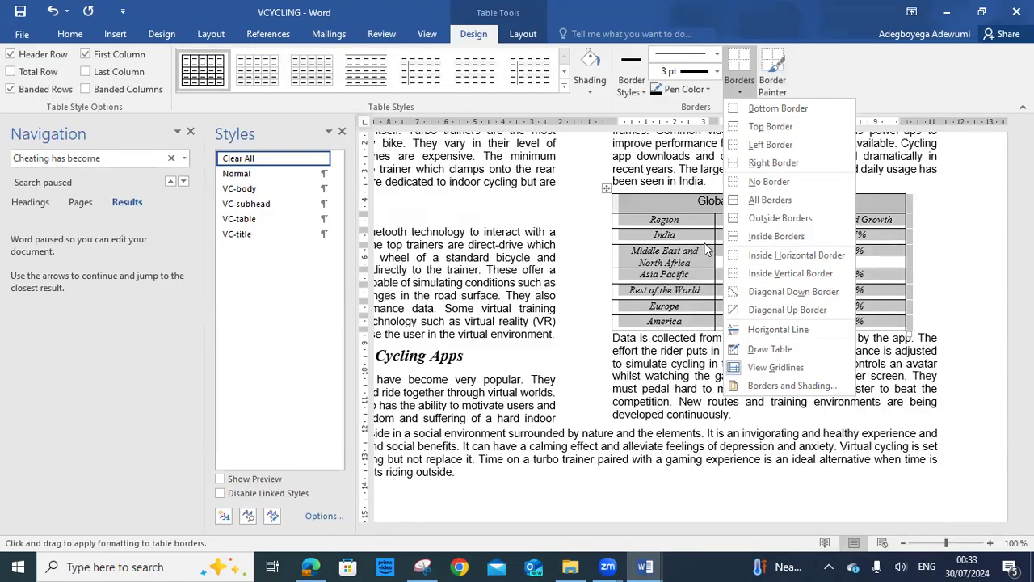
pyautogui.click(759, 180)
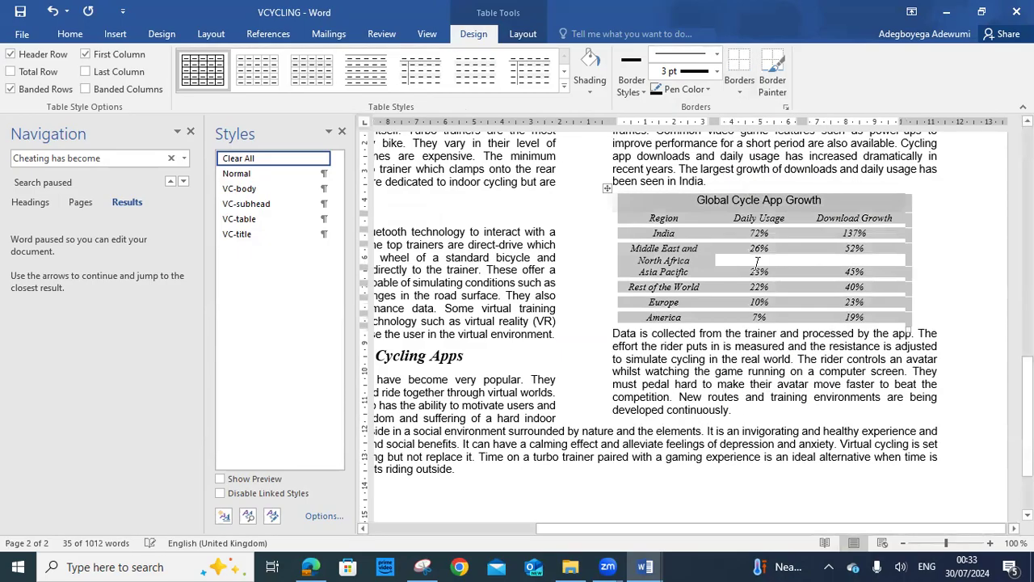
pyautogui.click(913, 233)
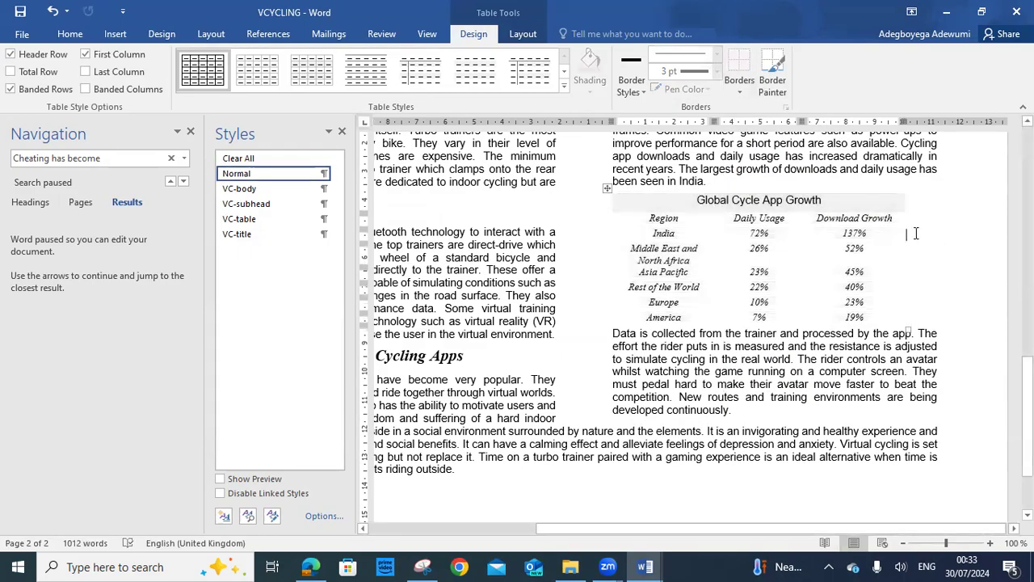
pyautogui.click(607, 187)
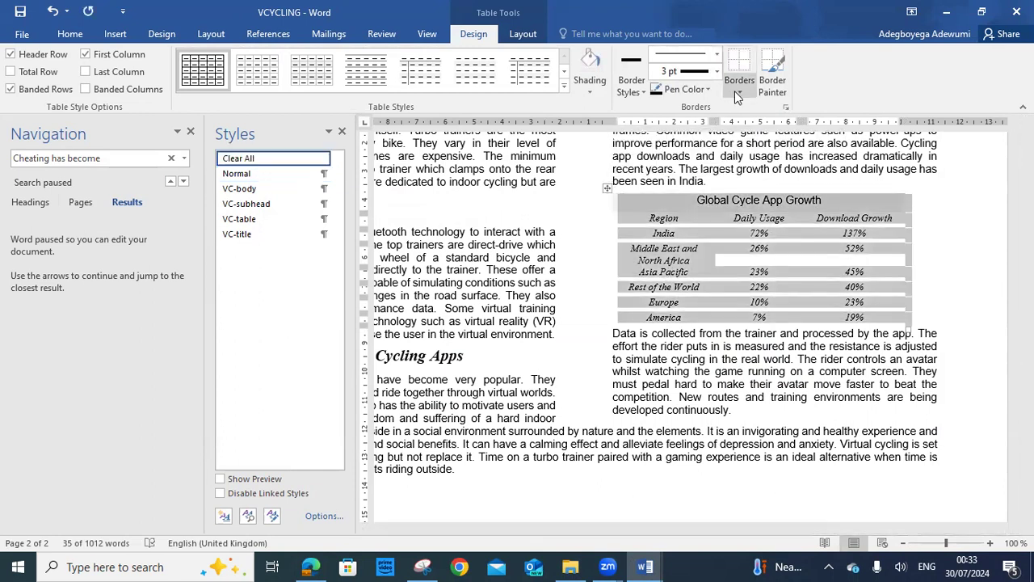
pyautogui.click(739, 85)
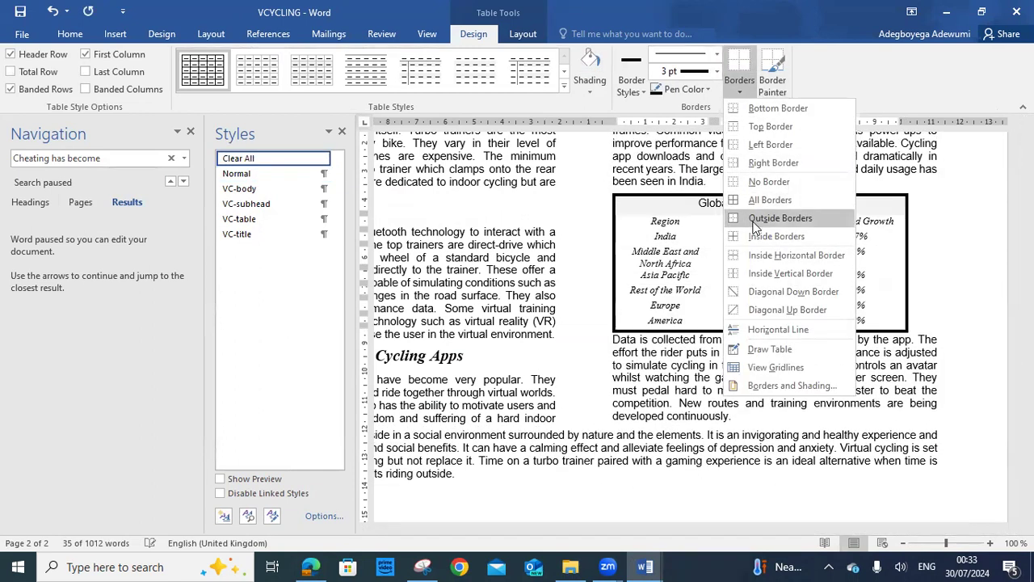
pyautogui.click(754, 218)
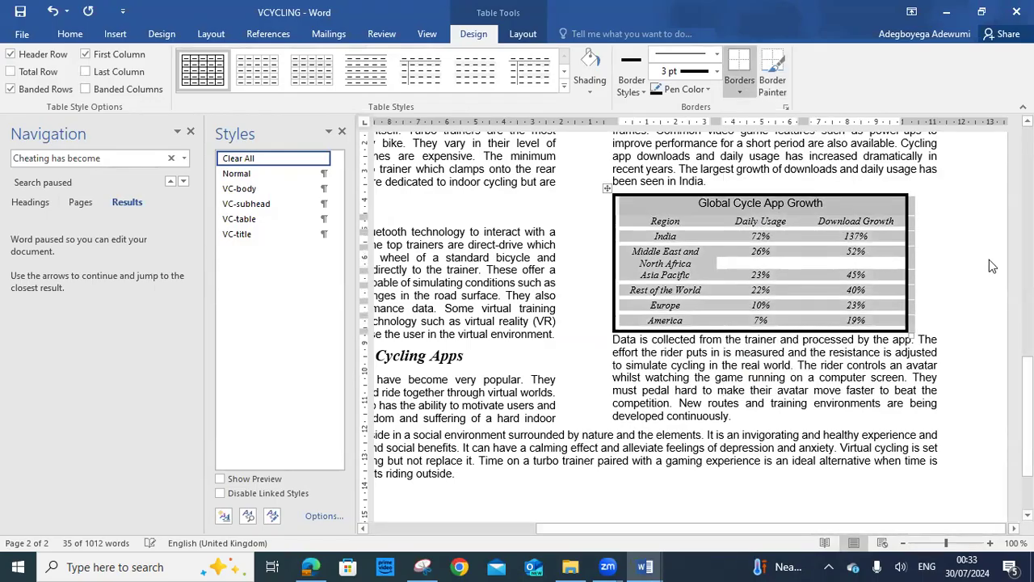
pyautogui.click(953, 272)
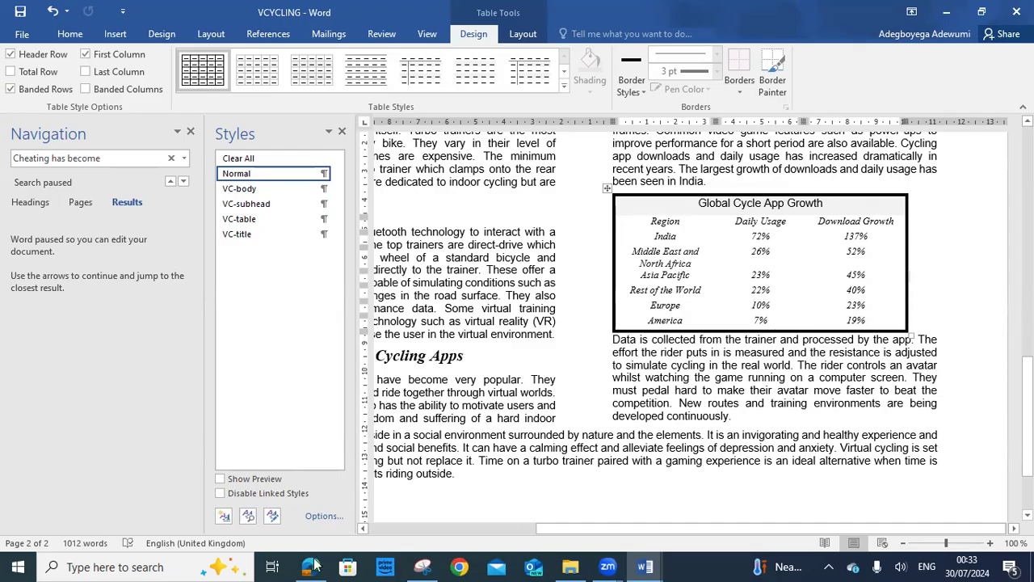
# Highlight question 13's rule that each table row displays on one line, then return to VCYCLING
pyautogui.hotkey('alt', 'Tab')
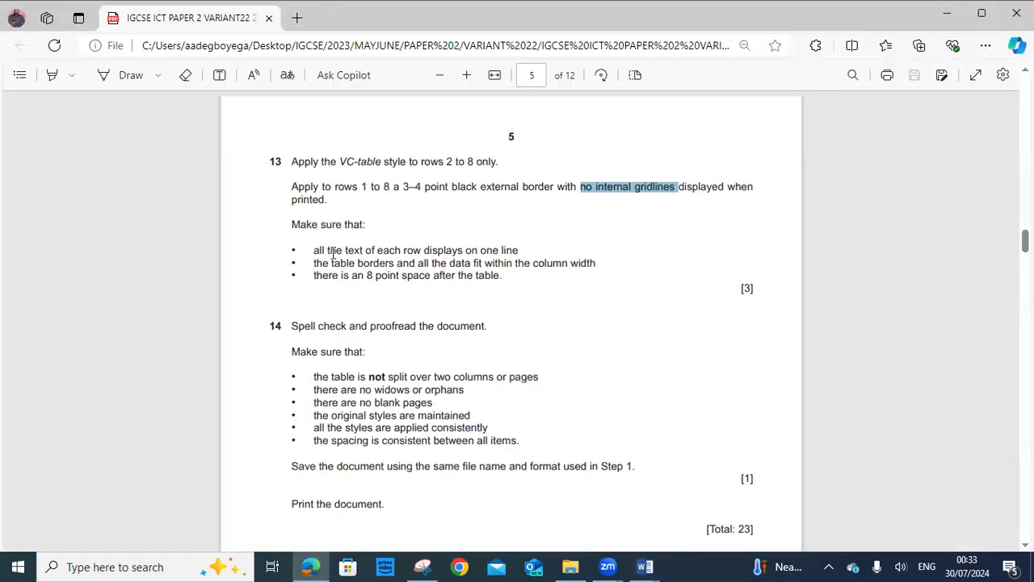
pyautogui.moveTo(314, 250); pyautogui.dragTo(514, 249)
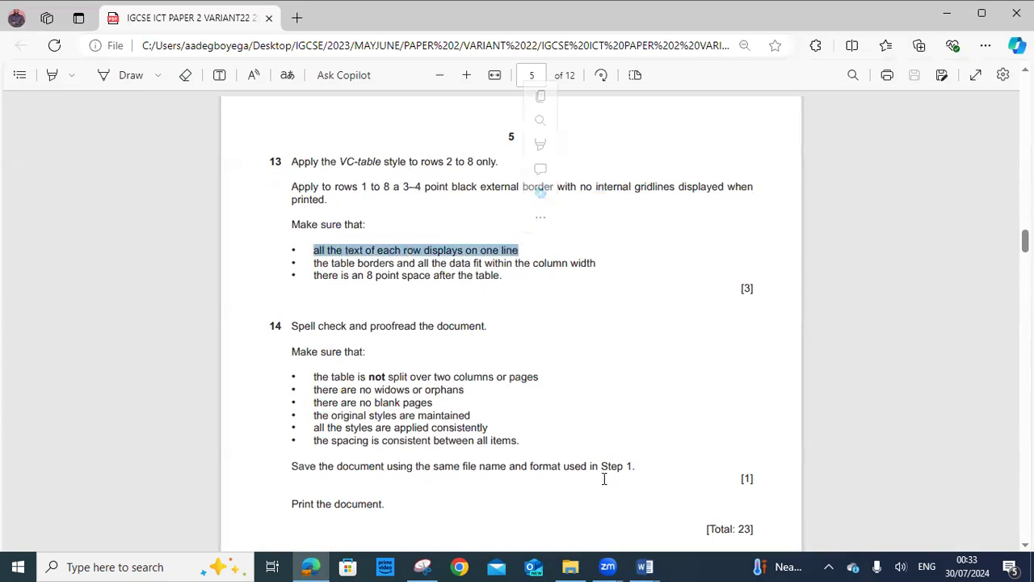
pyautogui.moveTo(645, 567)
pyautogui.click(696, 504)
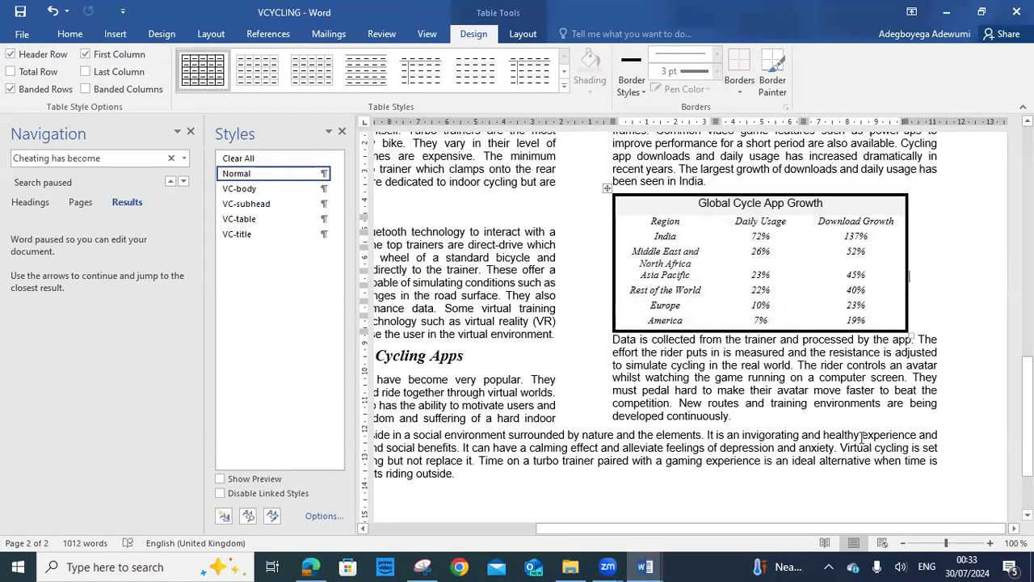
# Zoom the page in and apply All Borders to every cell of the growth table
pyautogui.click(990, 543)
pyautogui.click(990, 543)
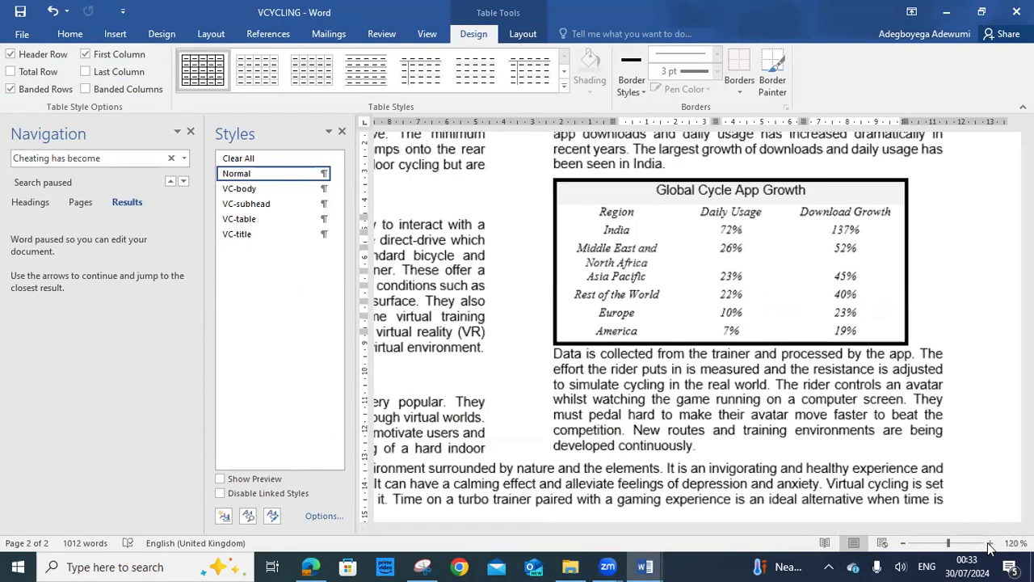
pyautogui.click(990, 543)
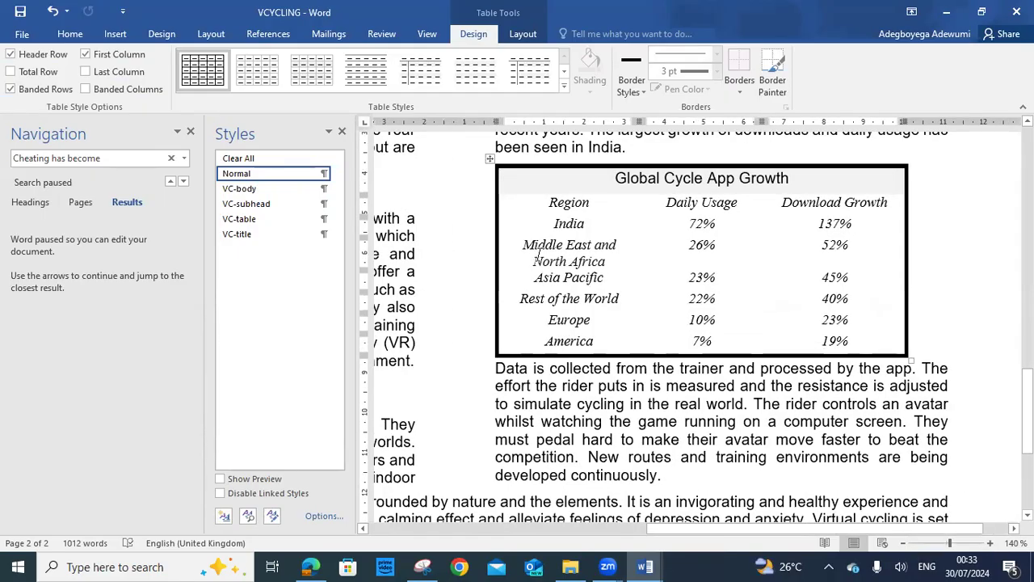
pyautogui.click(489, 158)
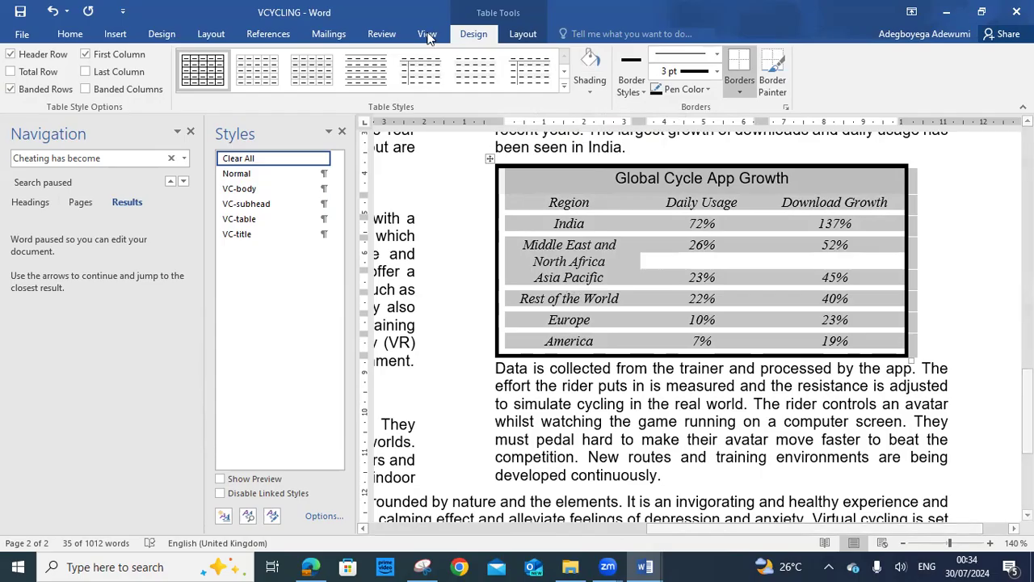
pyautogui.click(738, 83)
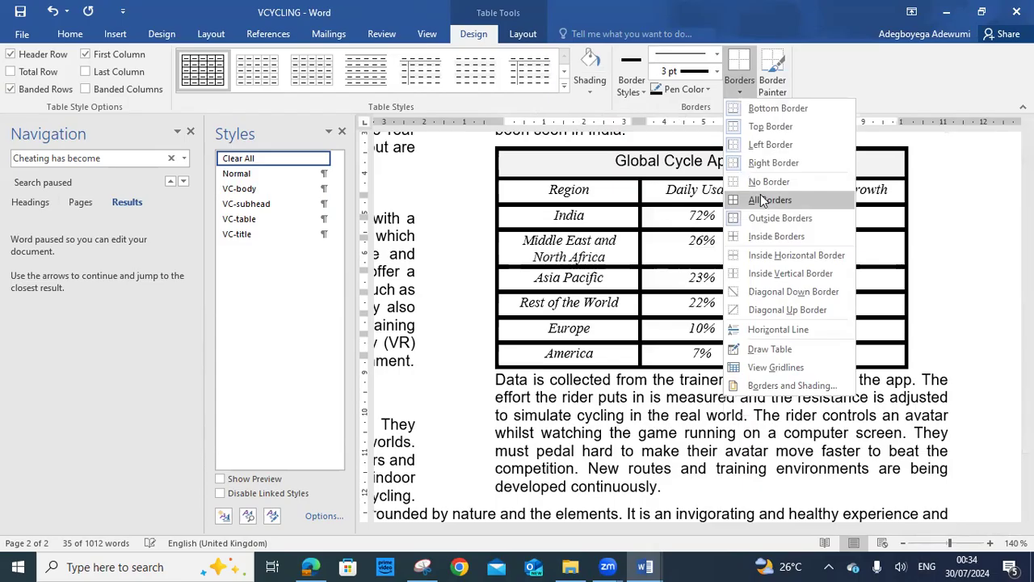
pyautogui.click(764, 200)
pyautogui.click(704, 252)
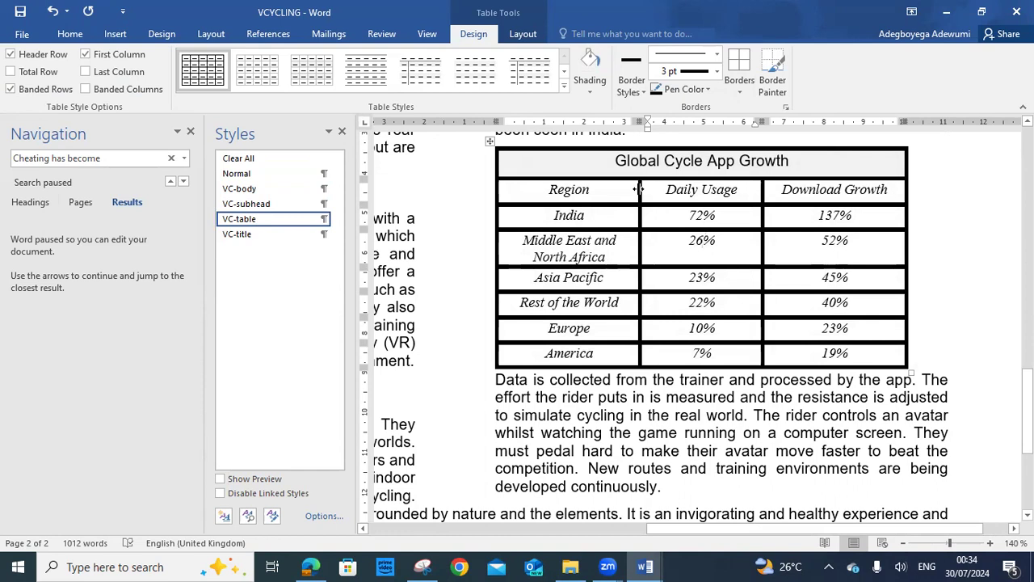
# Widen the Region, Daily Usage and Download Growth columns so each row fits one line
pyautogui.moveTo(637, 189); pyautogui.dragTo(686, 203)
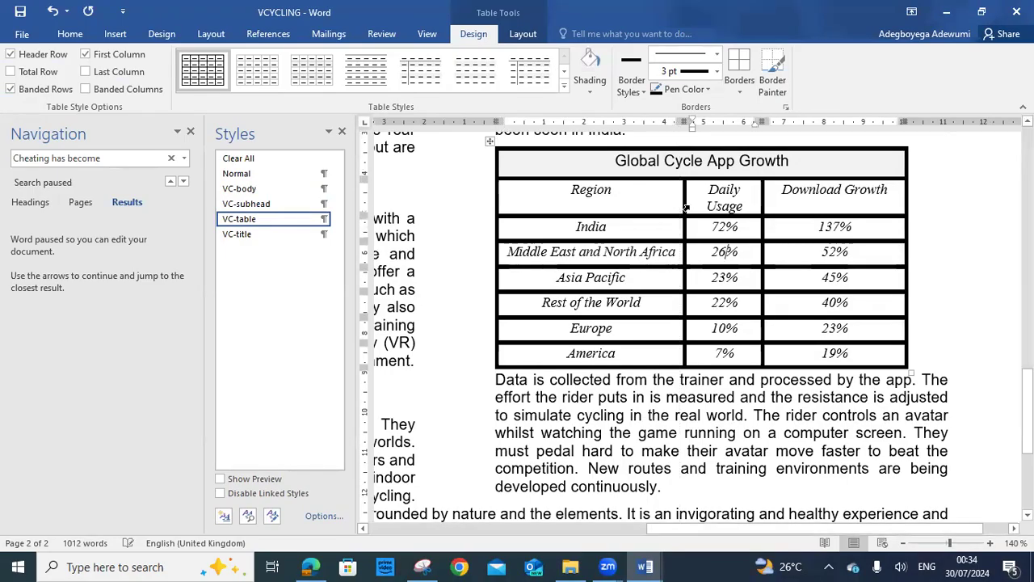
pyautogui.moveTo(764, 193); pyautogui.dragTo(773, 198)
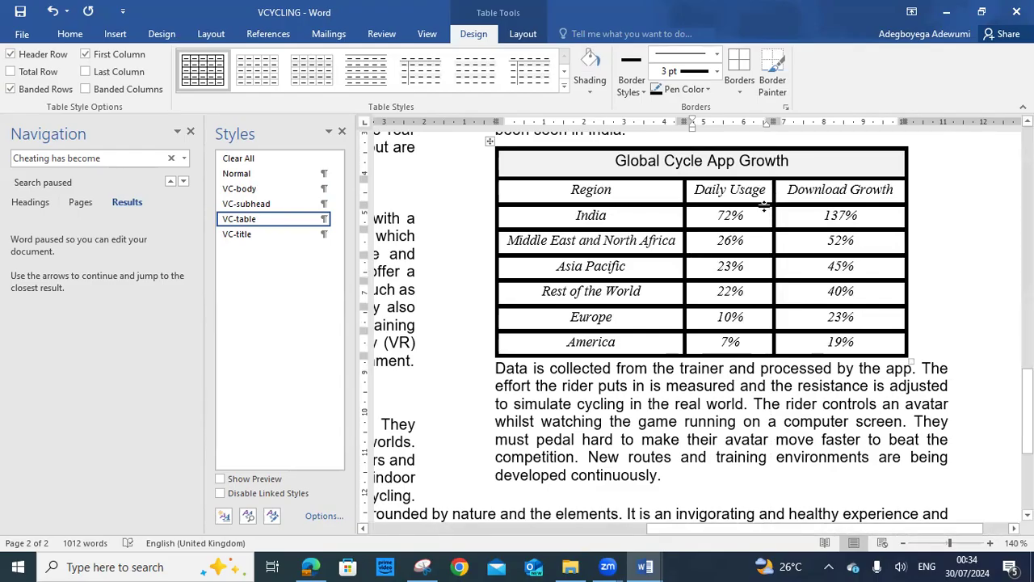
pyautogui.scroll(1, 921, 205)
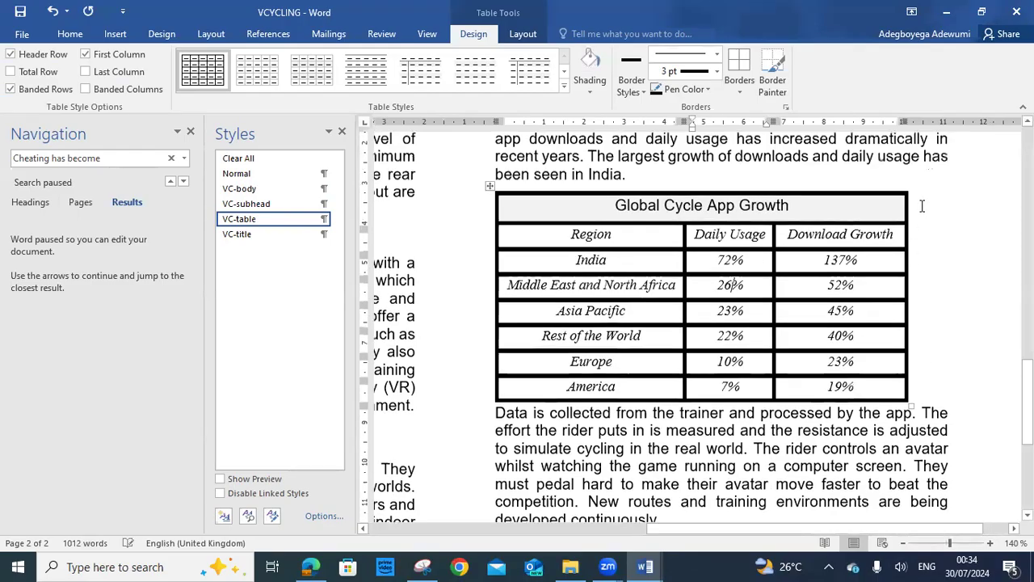
pyautogui.moveTo(905, 246); pyautogui.dragTo(947, 246)
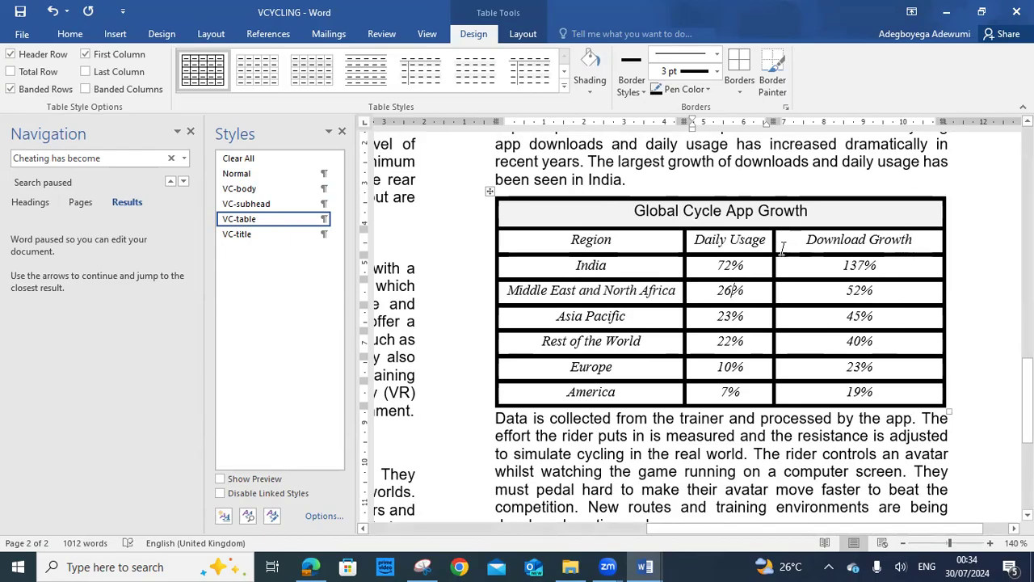
pyautogui.moveTo(774, 240); pyautogui.dragTo(807, 251)
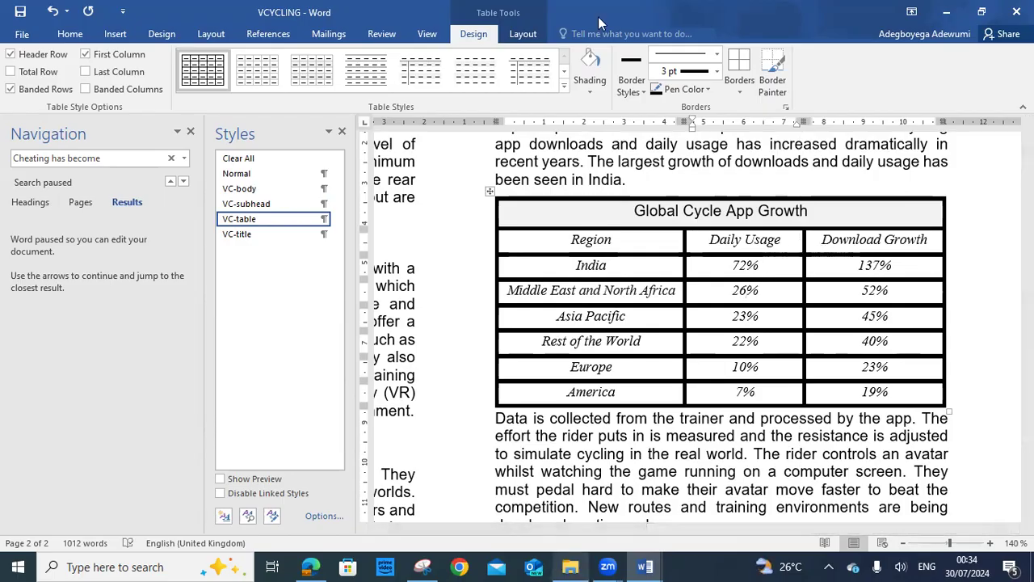
# Remove the borders from the selected middle cells, then undo that change
pyautogui.click(739, 91)
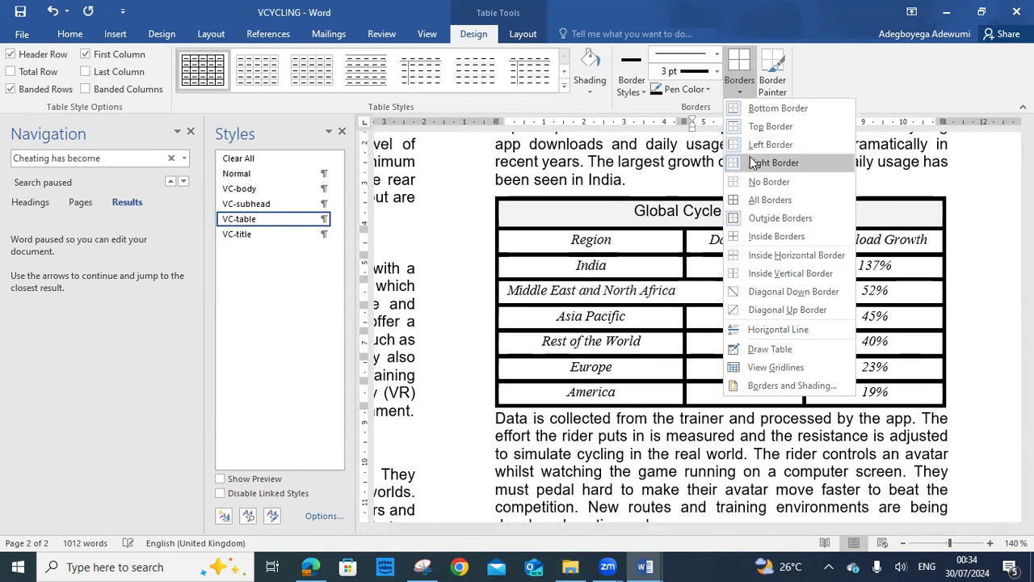
pyautogui.click(760, 184)
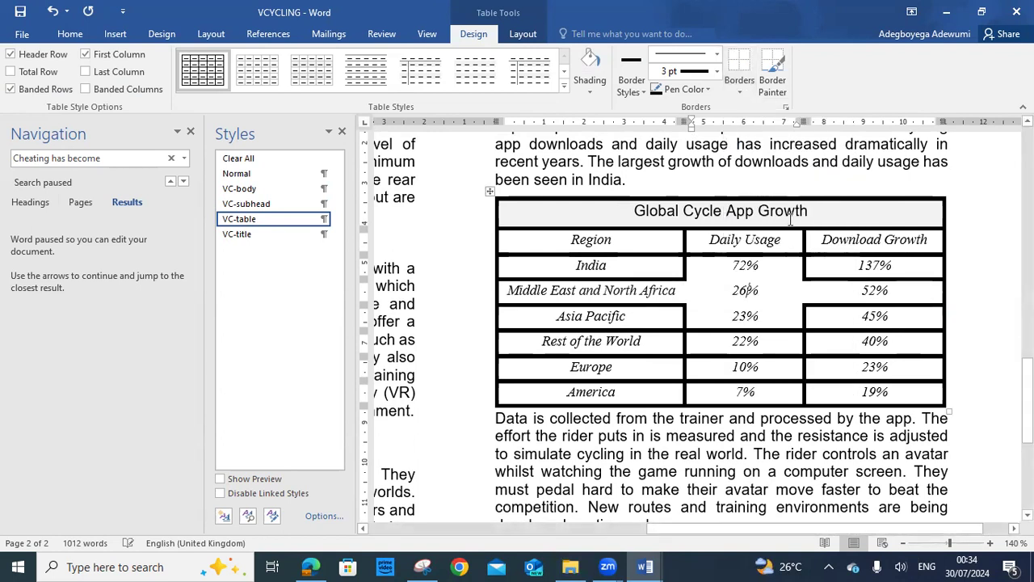
pyautogui.click(53, 14)
# Select the rows from Region down to America, clear their borders and apply Outside Borders
pyautogui.moveTo(549, 240)
pyautogui.mouseDown()
pyautogui.moveTo(800, 368)
pyautogui.moveTo(889, 392)
pyautogui.mouseUp()
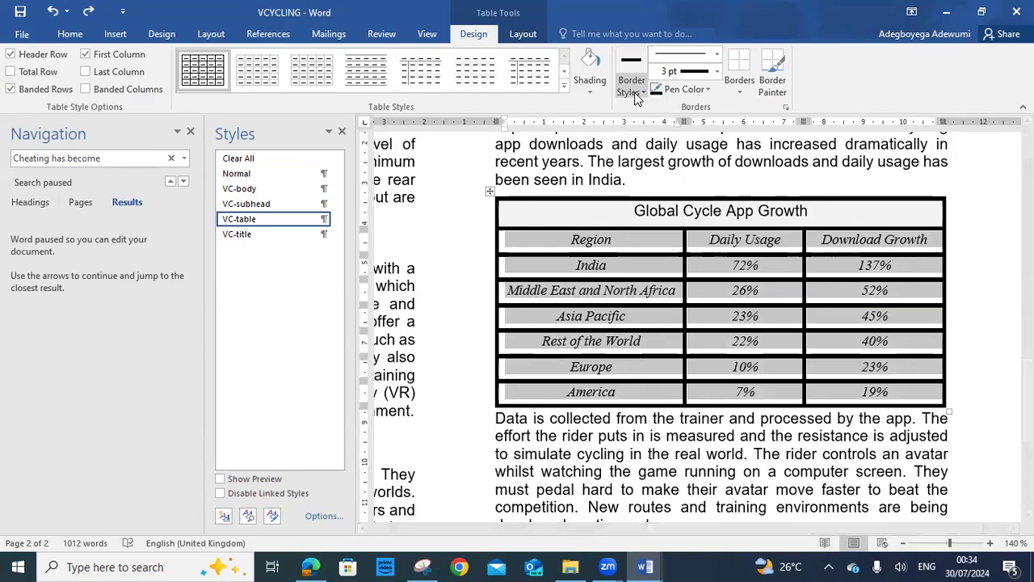
pyautogui.click(740, 95)
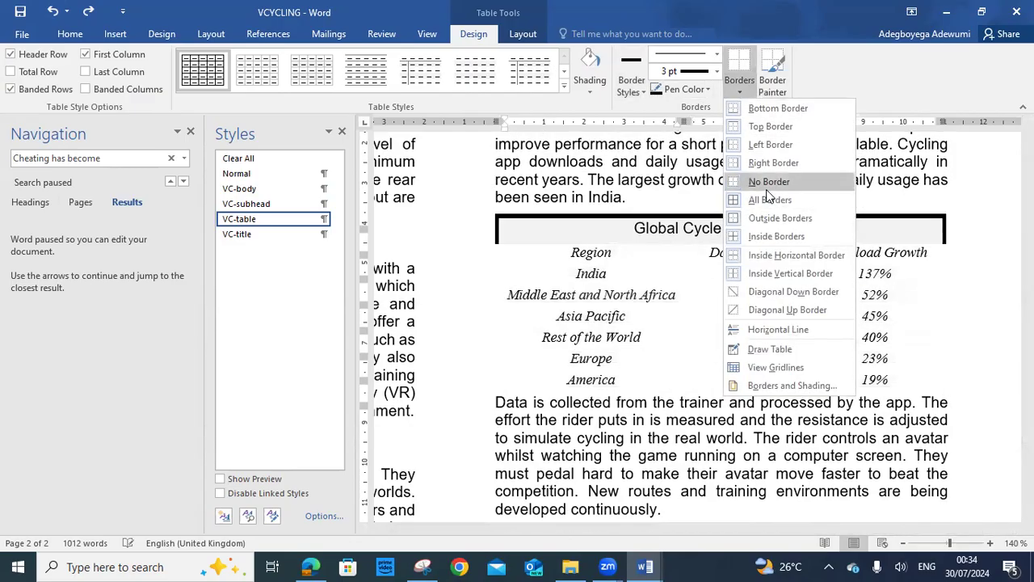
pyautogui.click(769, 199)
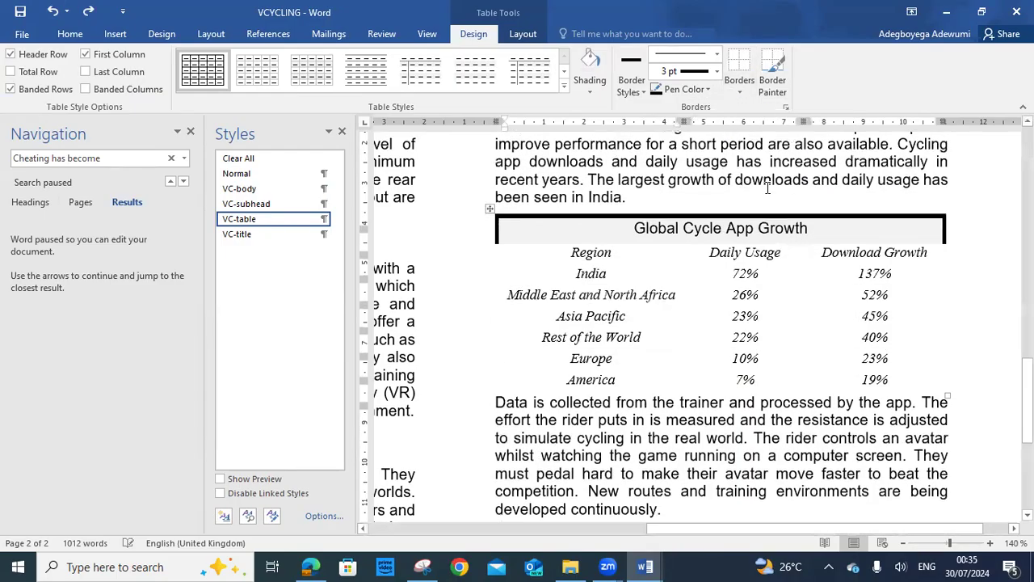
pyautogui.click(737, 95)
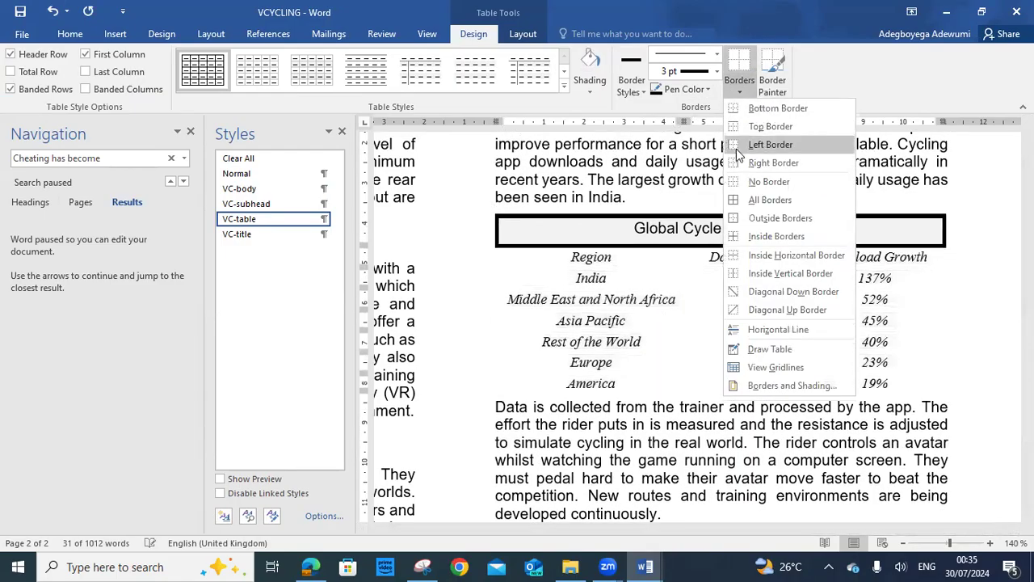
pyautogui.click(764, 210)
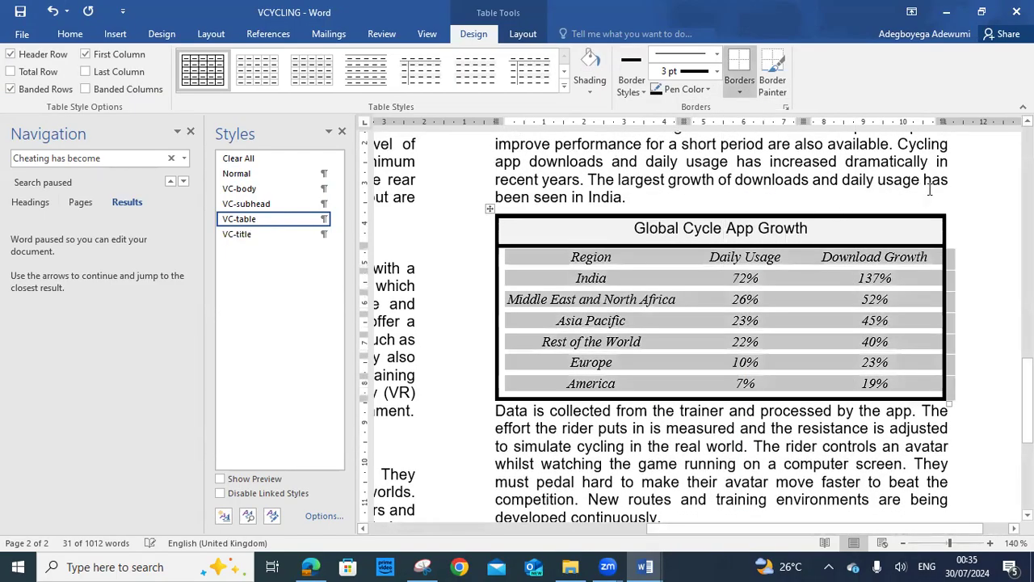
pyautogui.click(960, 198)
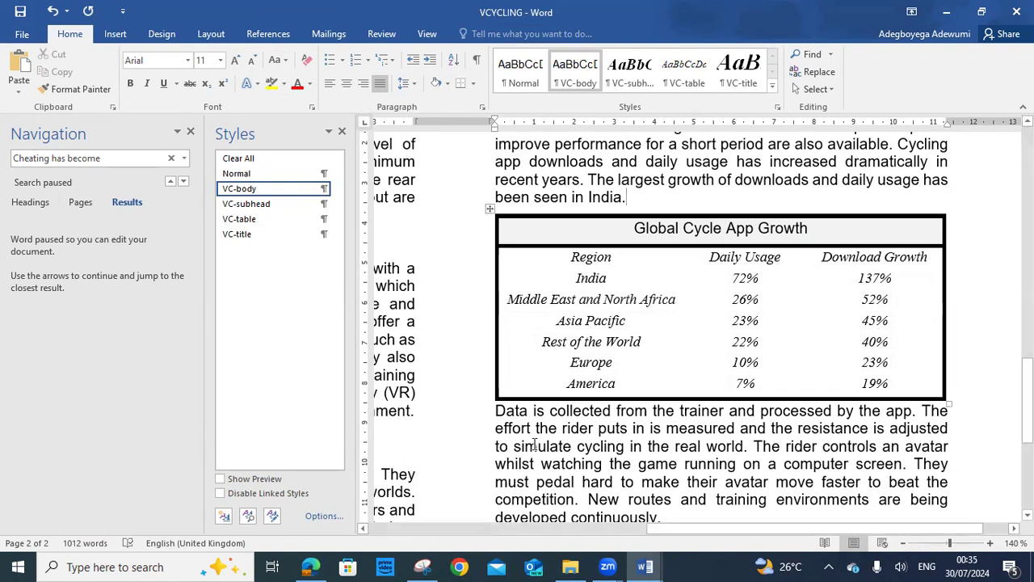
pyautogui.click(310, 567)
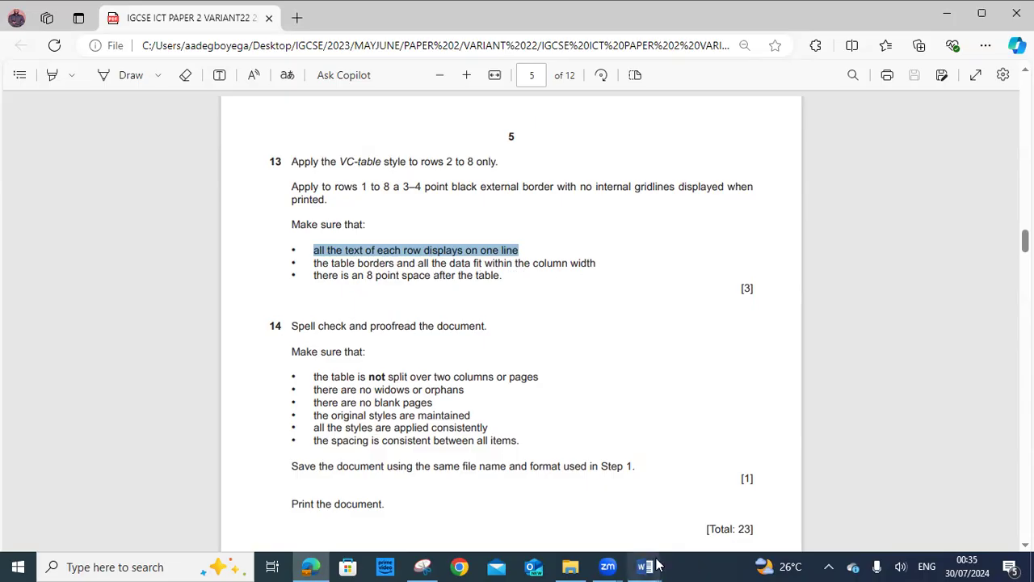
pyautogui.moveTo(645, 566)
pyautogui.click(736, 531)
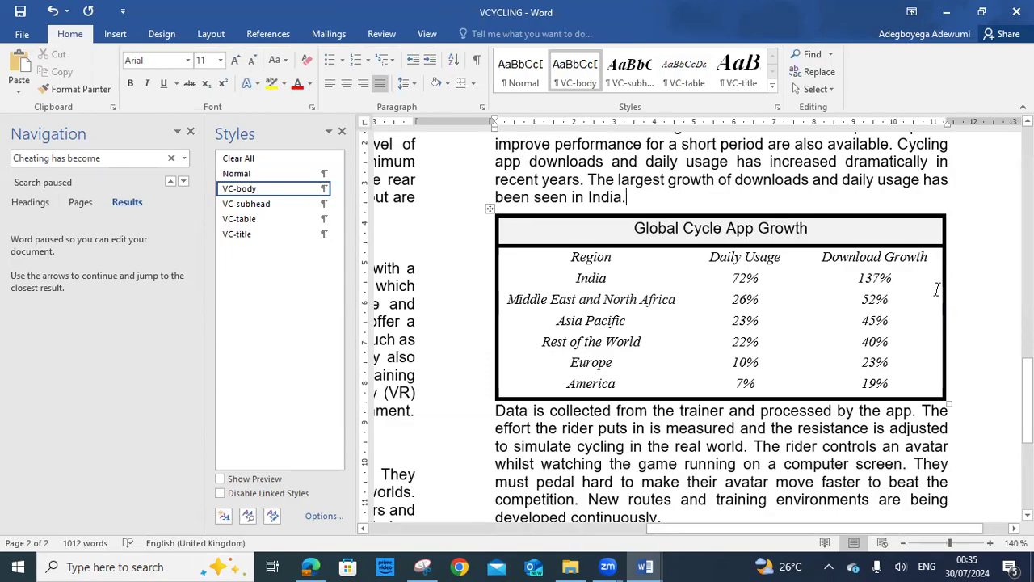
pyautogui.click(949, 451)
pyautogui.hotkey('alt', 'Tab')
pyautogui.moveTo(315, 275); pyautogui.dragTo(508, 291)
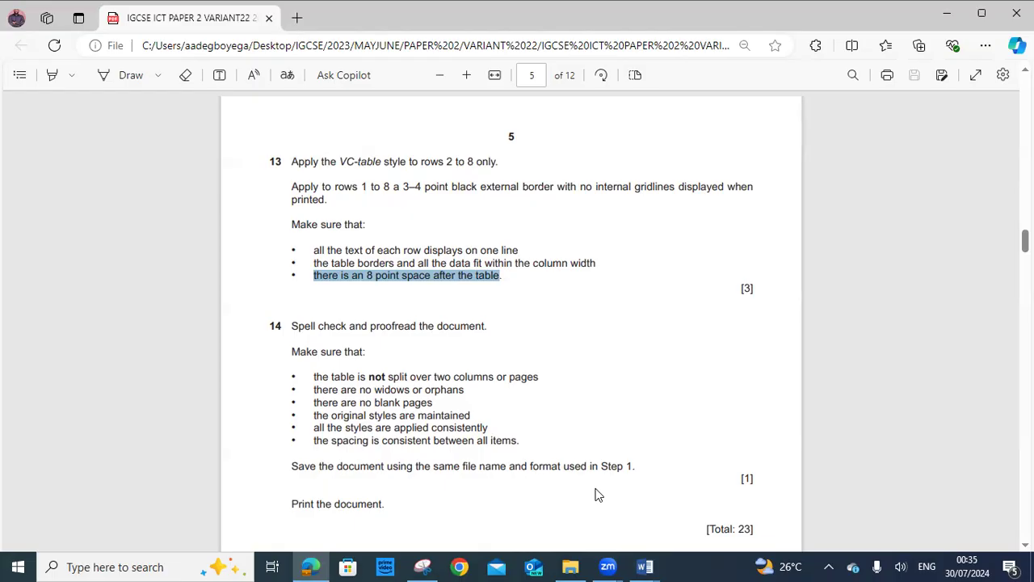
pyautogui.click(645, 566)
pyautogui.click(664, 522)
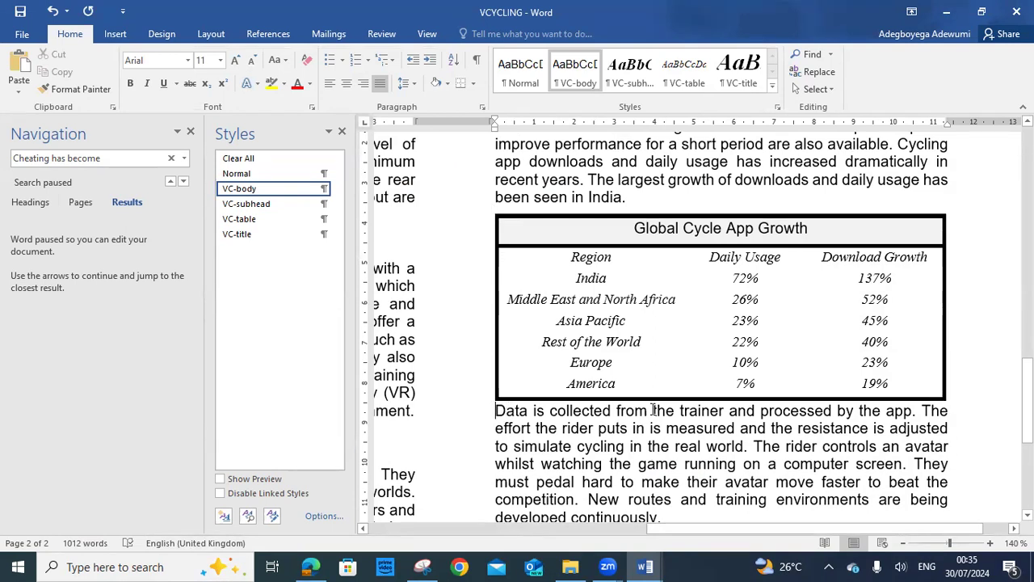
# Insert an empty paragraph below the table and remove its space after
pyautogui.press('Return')
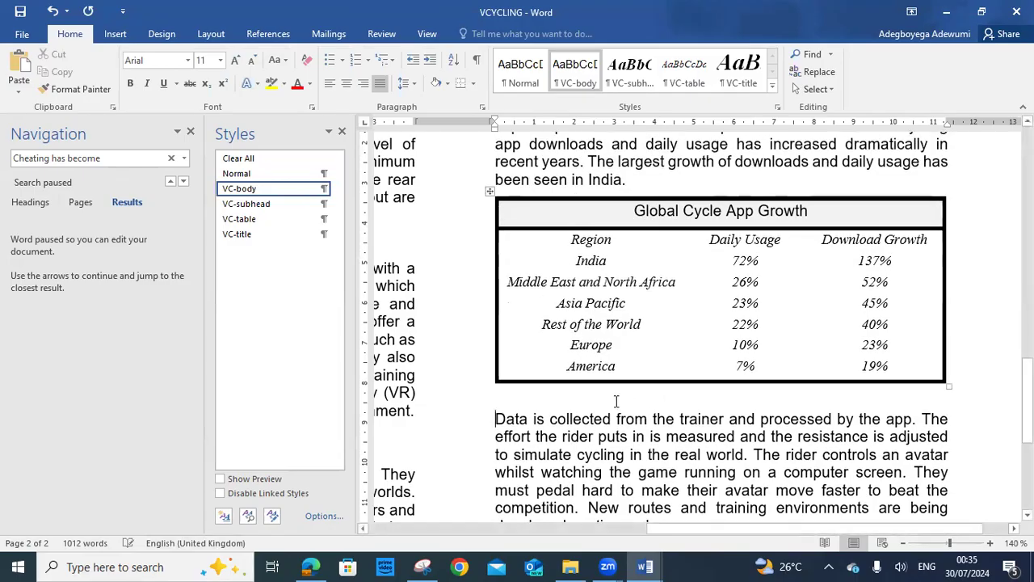
pyautogui.click(517, 396)
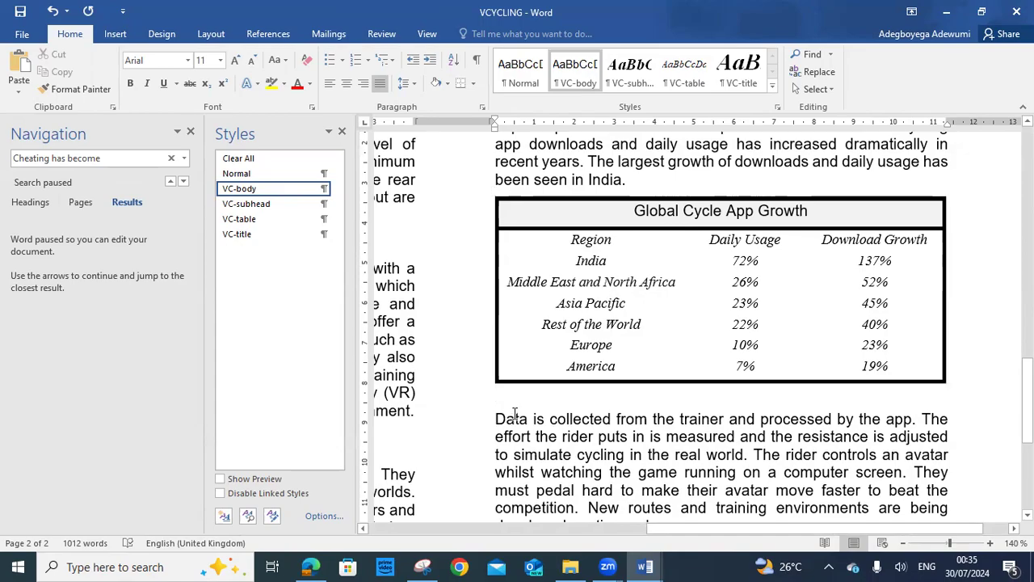
pyautogui.click(220, 60)
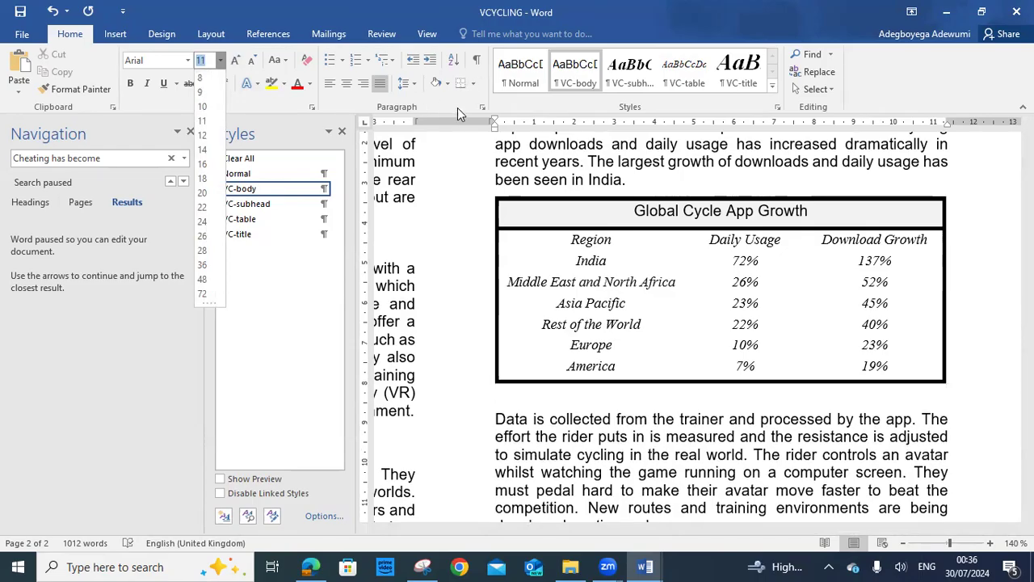
pyautogui.click(411, 83)
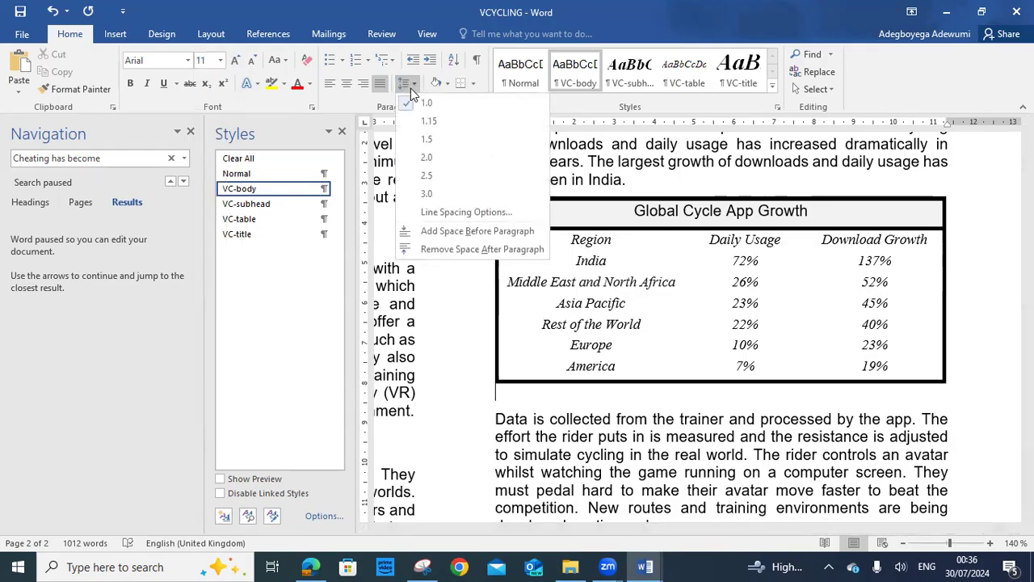
pyautogui.click(466, 250)
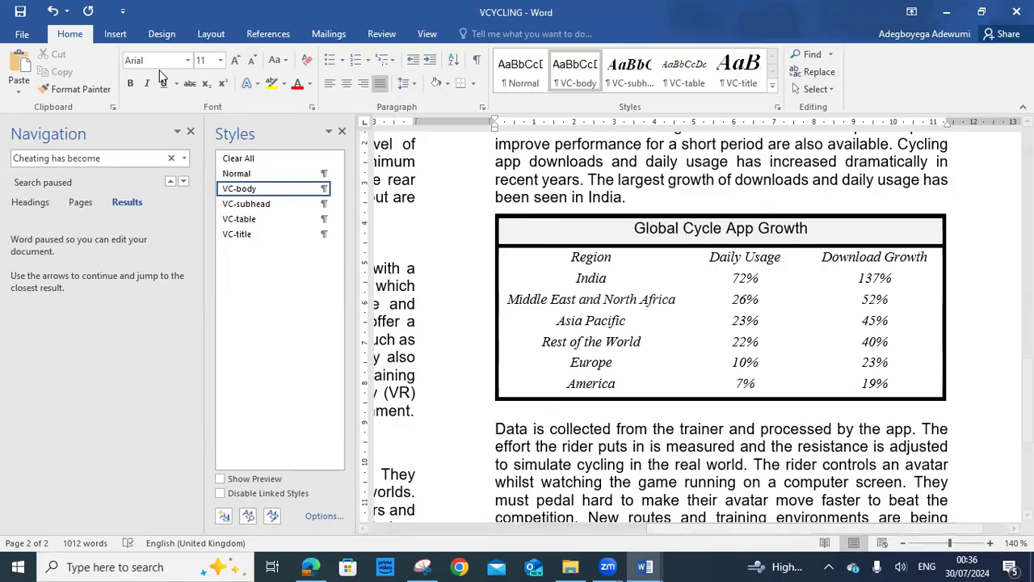
# Set the empty paragraph's font size to 8 pt after briefly trying 22 pt
pyautogui.click(220, 61)
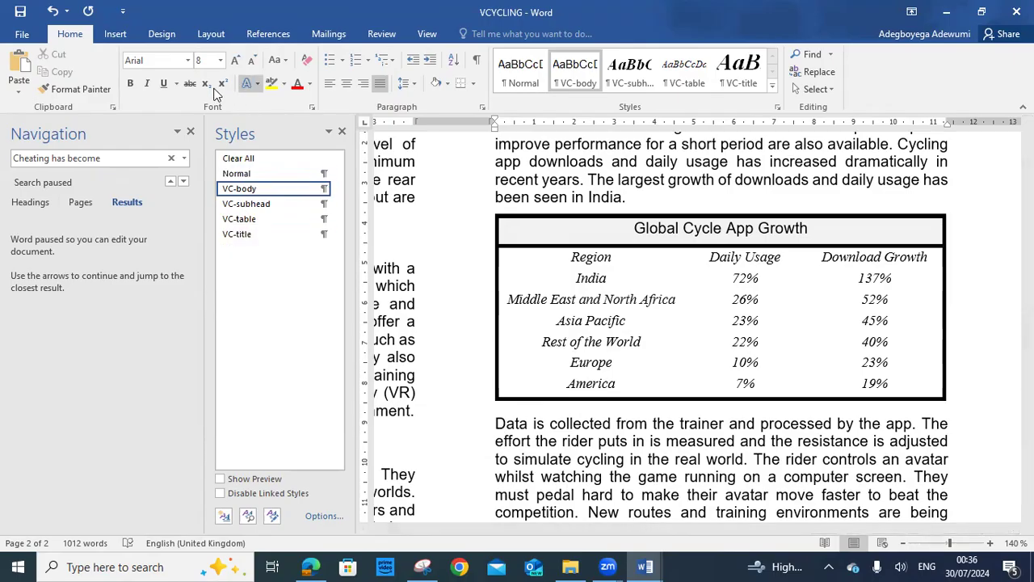
pyautogui.click(220, 60)
pyautogui.click(204, 207)
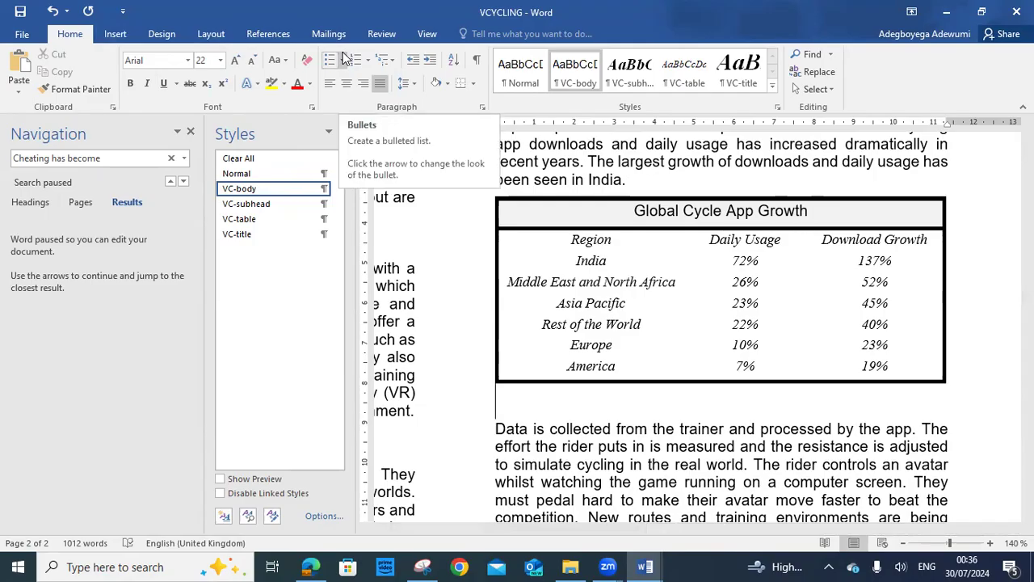
pyautogui.click(220, 60)
pyautogui.click(211, 79)
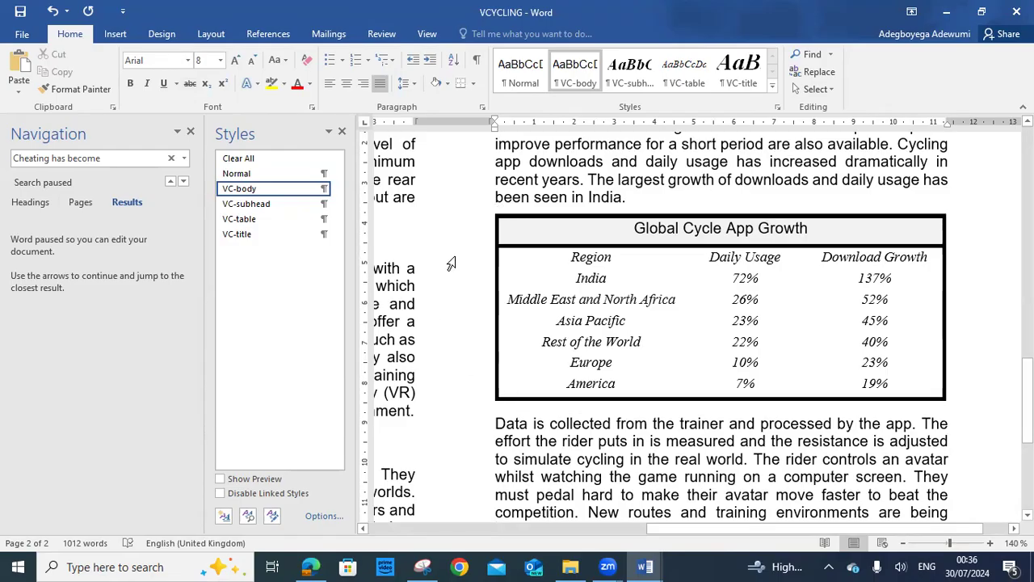
pyautogui.click(404, 84)
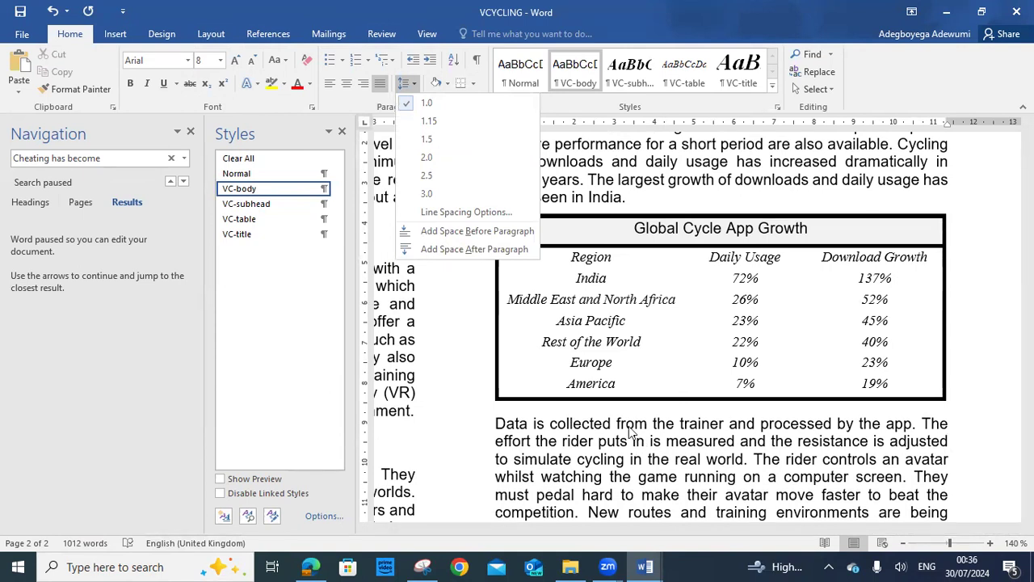
pyautogui.click(722, 457)
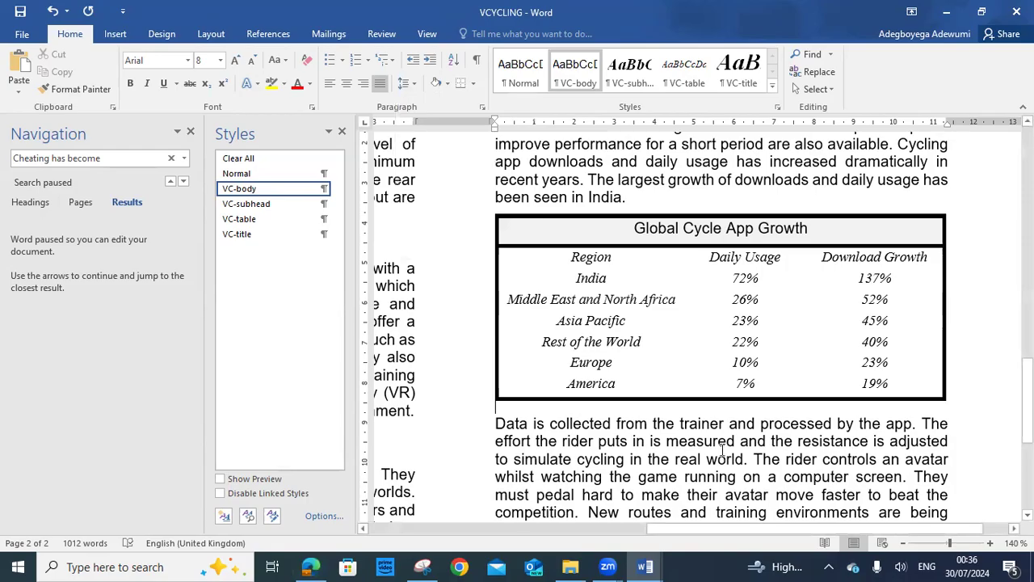
pyautogui.scroll(-4, 722, 457)
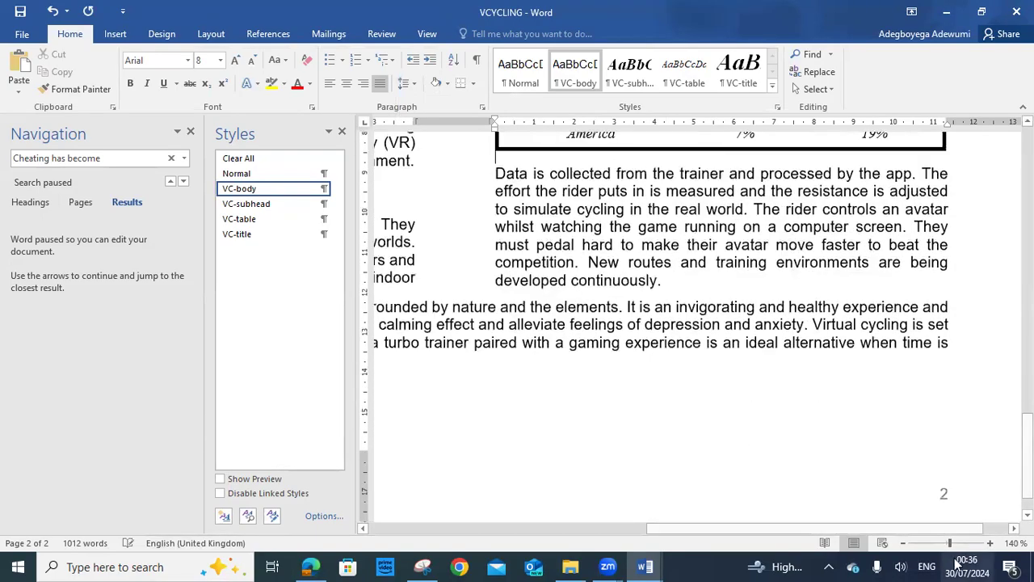
pyautogui.scroll(3, 778, 358)
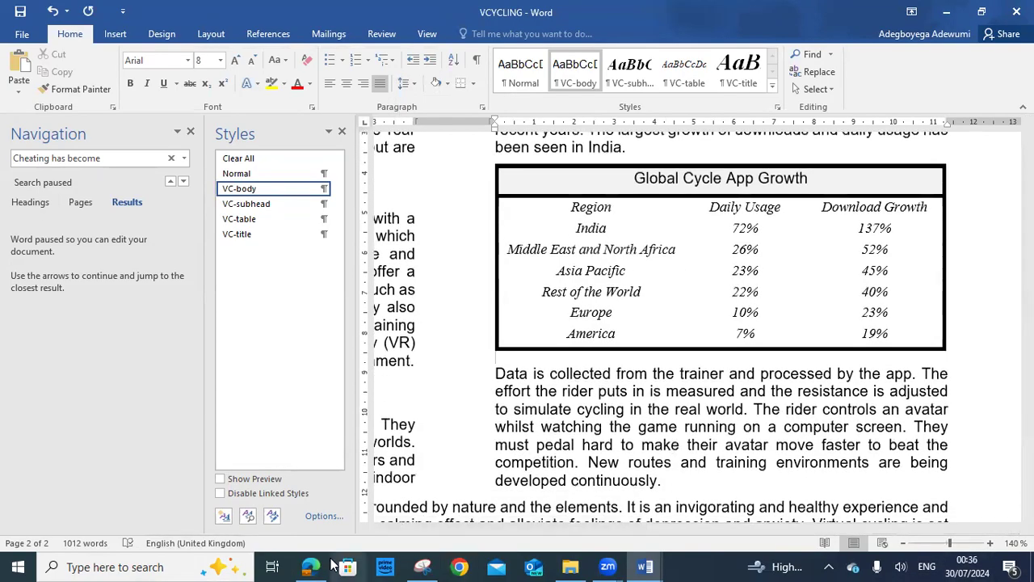
pyautogui.hotkey('alt', 'Tab')
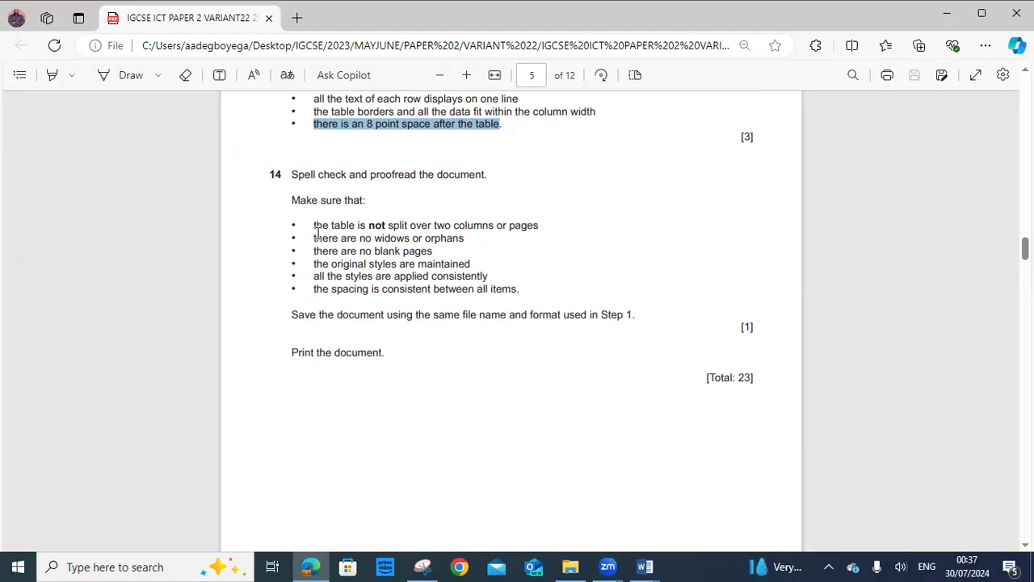
pyautogui.moveTo(293, 181); pyautogui.dragTo(367, 202)
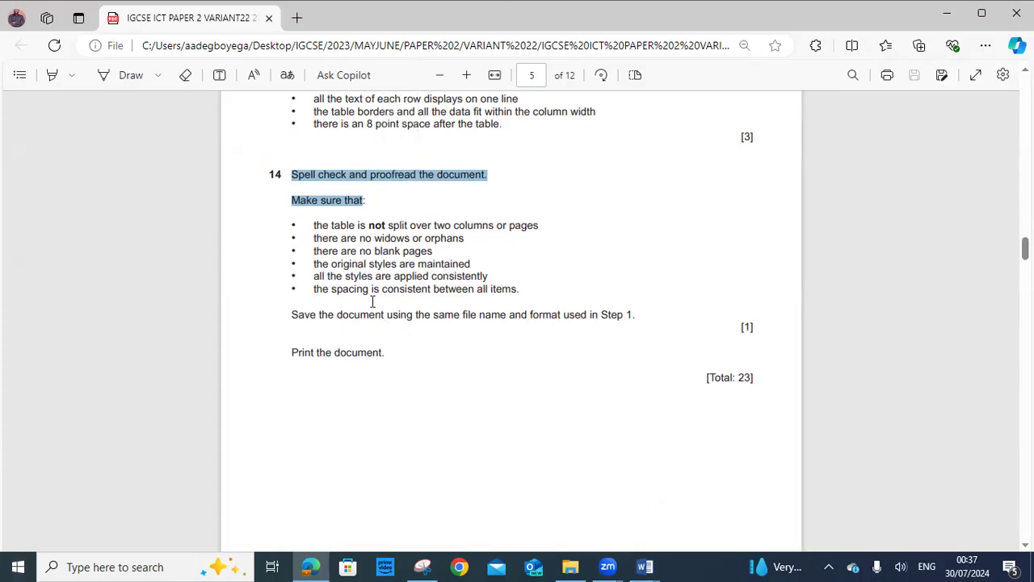
pyautogui.click(668, 564)
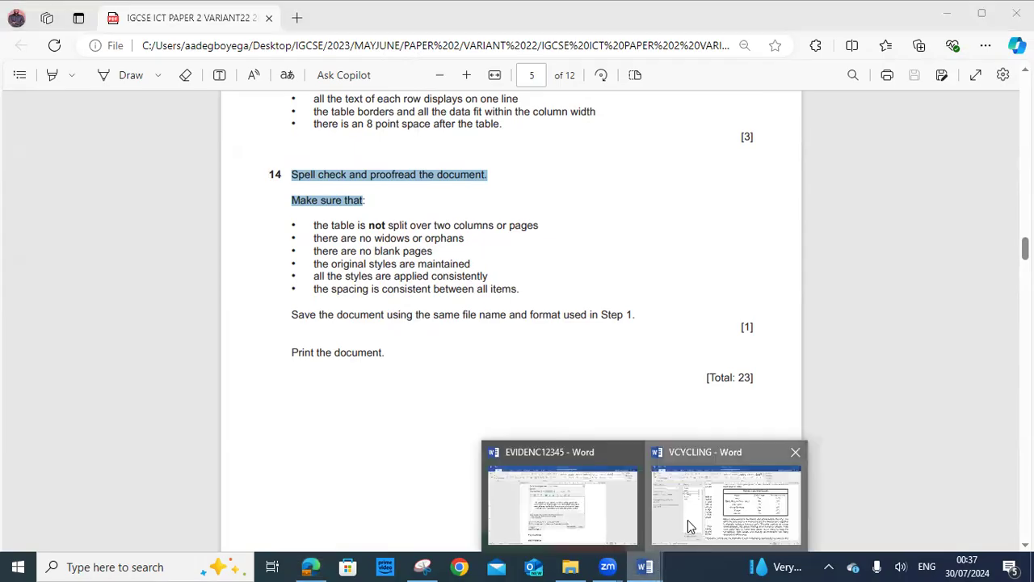
pyautogui.click(688, 520)
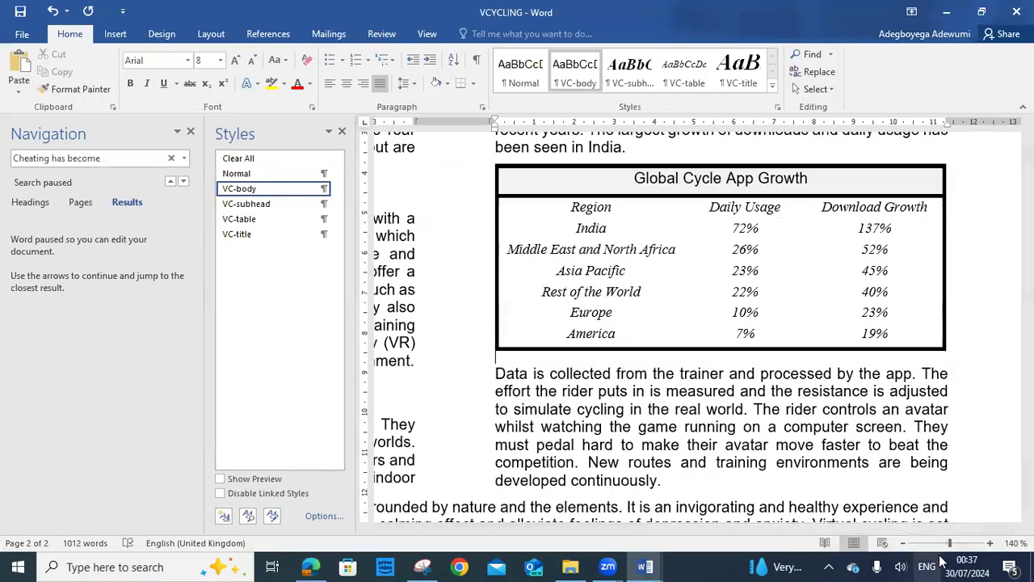
pyautogui.click(949, 544)
pyautogui.moveTo(948, 544); pyautogui.dragTo(944, 545)
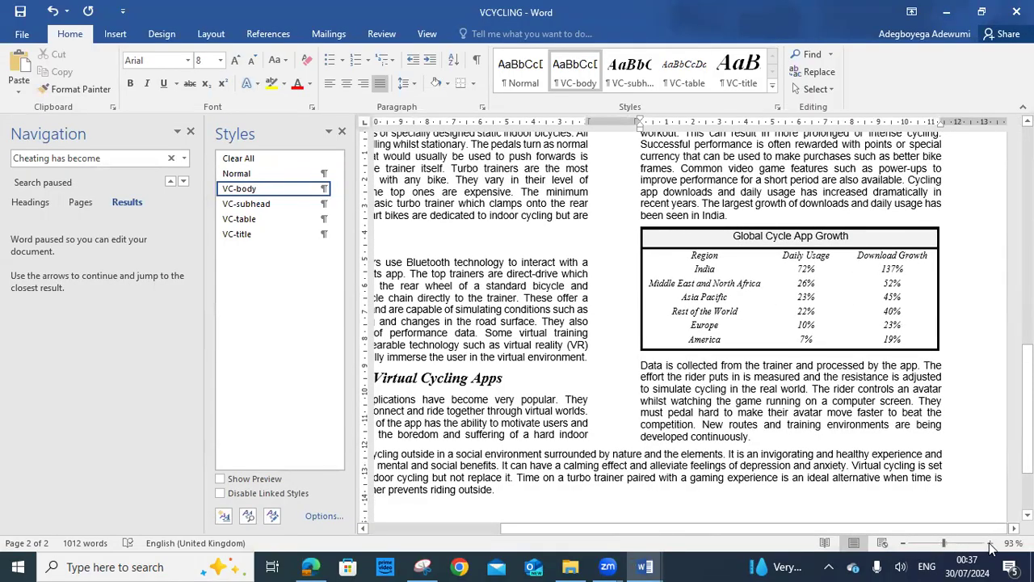
pyautogui.click(990, 543)
pyautogui.scroll(-3, 935, 379)
pyautogui.scroll(3, 935, 388)
pyautogui.scroll(-1, 935, 402)
pyautogui.scroll(-3, 917, 420)
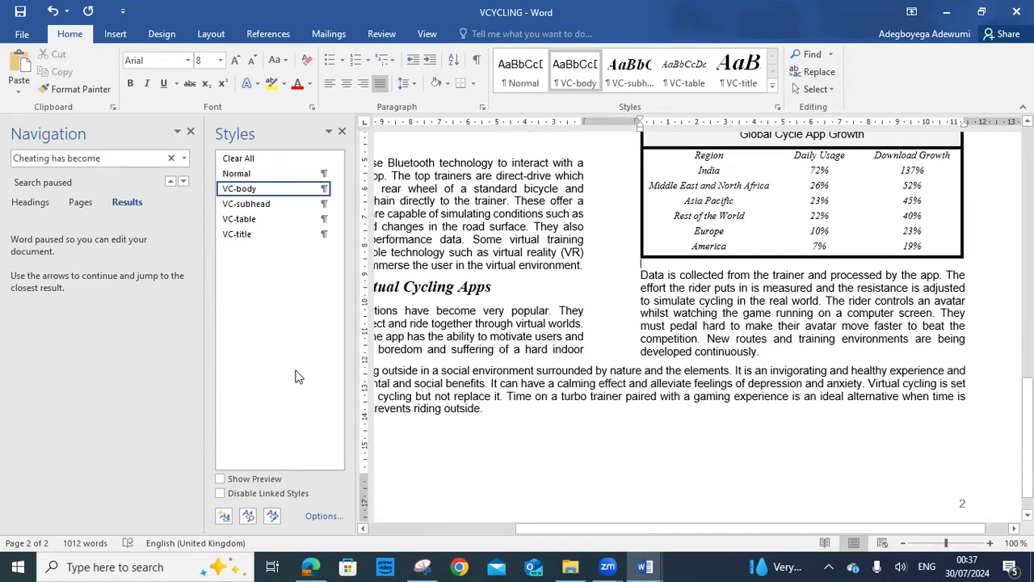
pyautogui.click(191, 131)
pyautogui.scroll(-1, 655, 353)
pyautogui.scroll(7, 671, 354)
pyautogui.scroll(15, 683, 354)
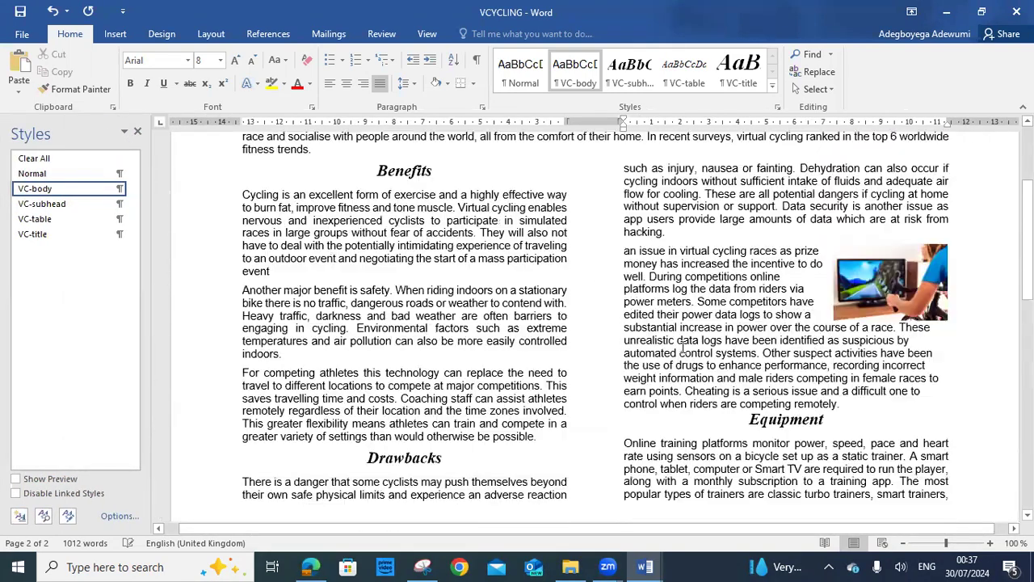
pyautogui.scroll(-5, 683, 349)
pyautogui.scroll(-15, 725, 286)
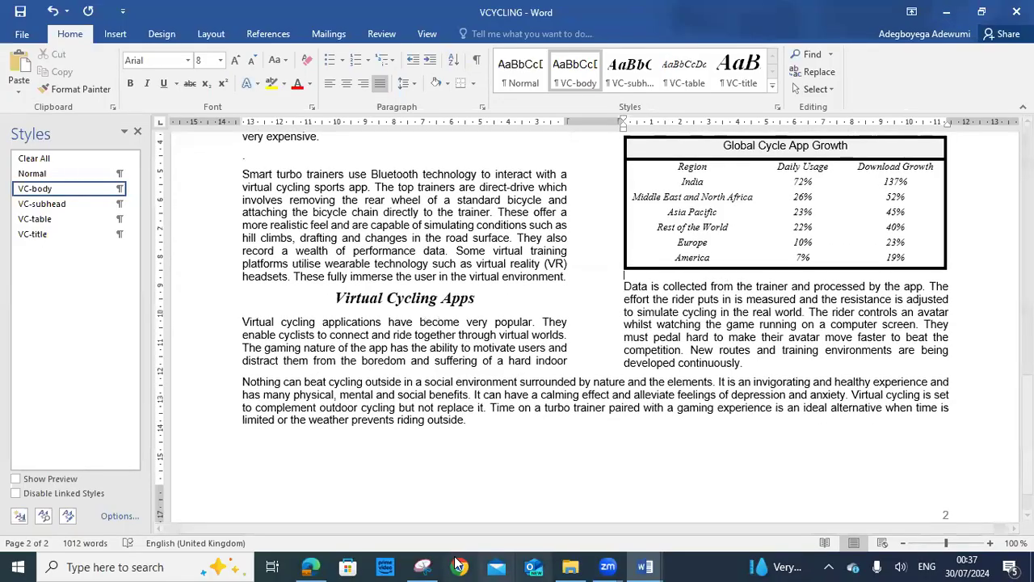
pyautogui.scroll(7, 662, 267)
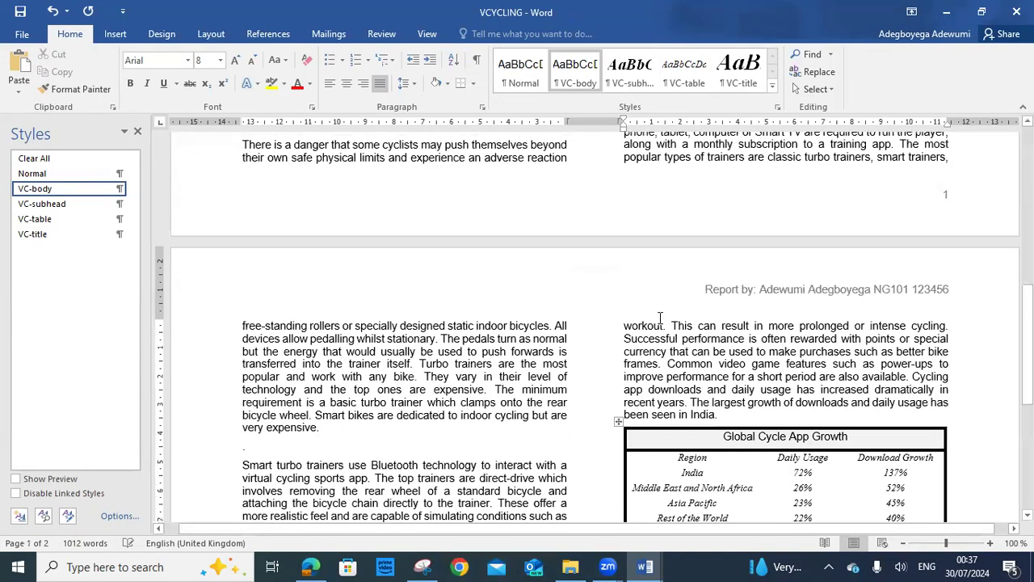
pyautogui.scroll(-2, 166, 267)
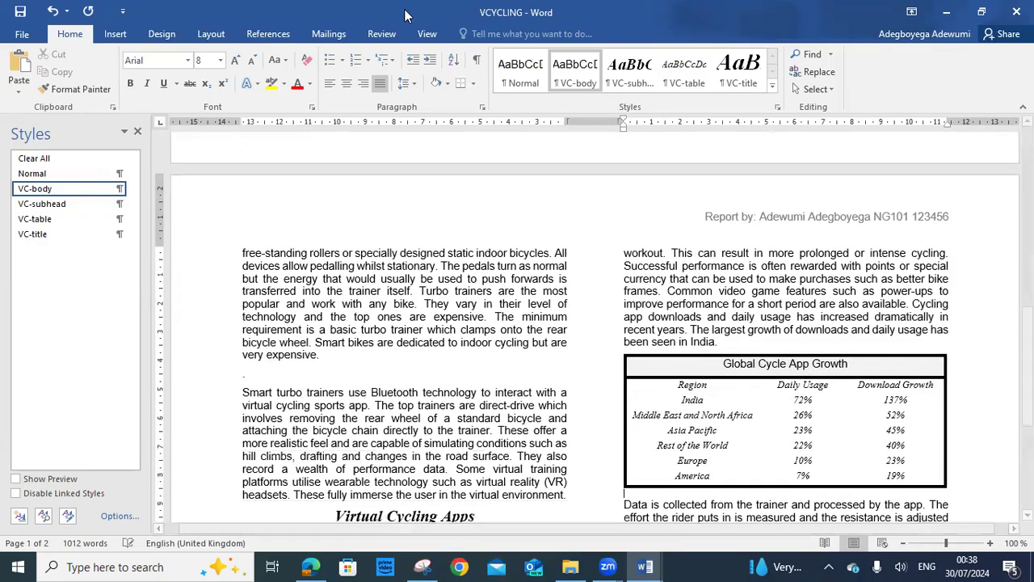
# Run Spelling & Grammar from the Review tab twice, dismissing the completion message each time
pyautogui.click(382, 34)
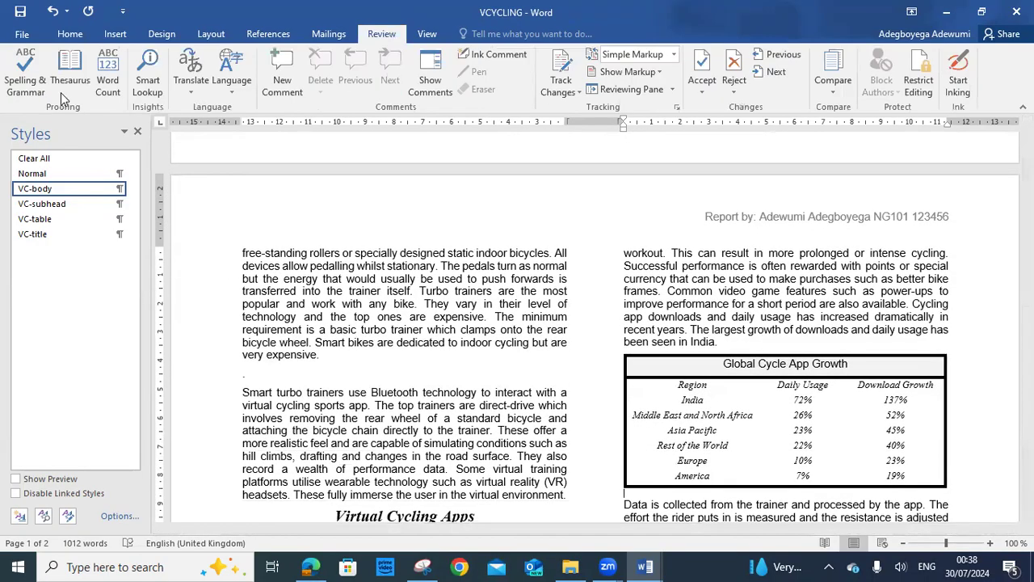
pyautogui.click(22, 84)
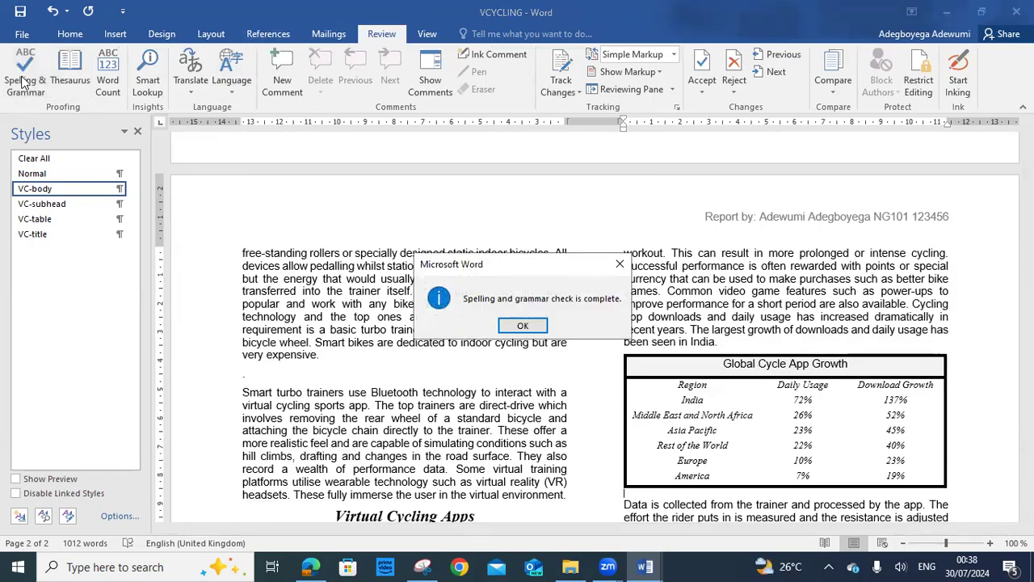
pyautogui.click(523, 326)
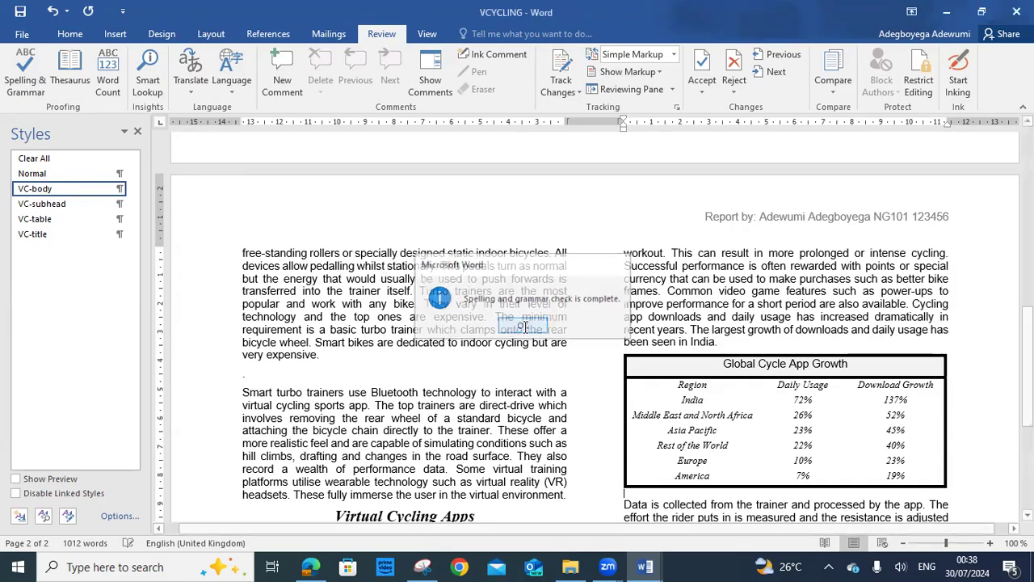
pyautogui.click(24, 79)
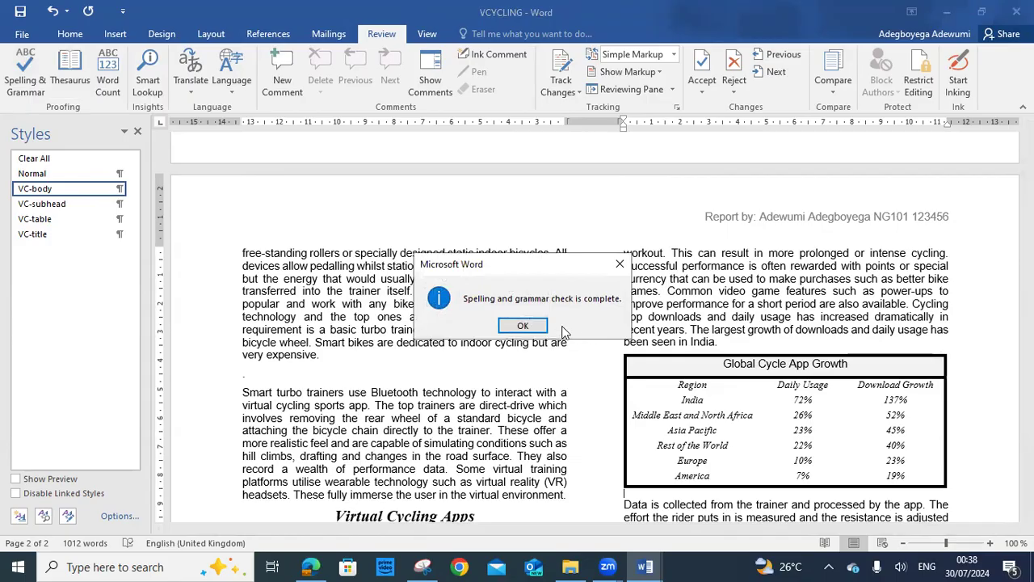
pyautogui.click(523, 326)
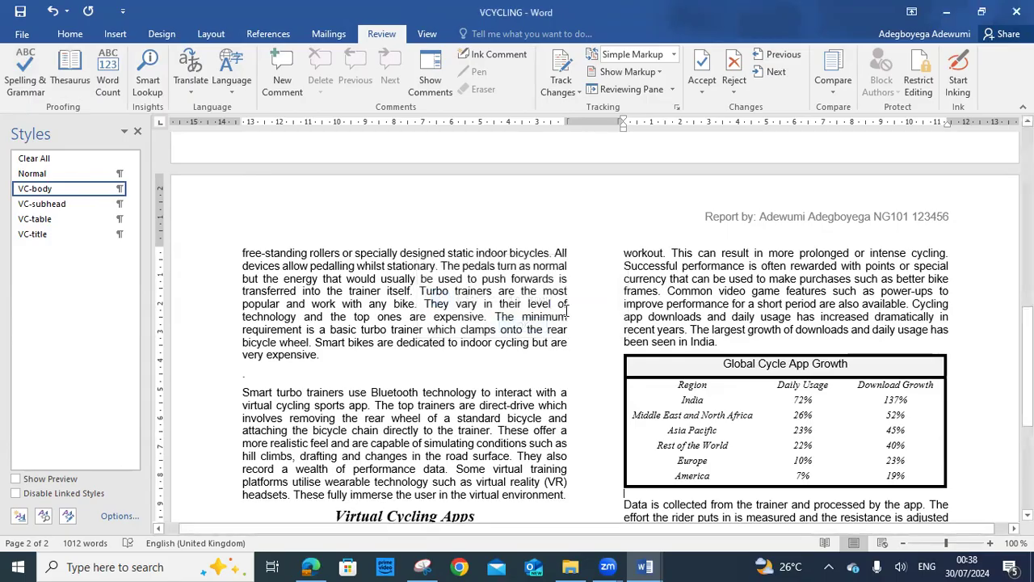
# Select all the document text and rerun the check, agreeing to check the rest of the document
pyautogui.scroll(15, 566, 316)
pyautogui.scroll(1, 566, 310)
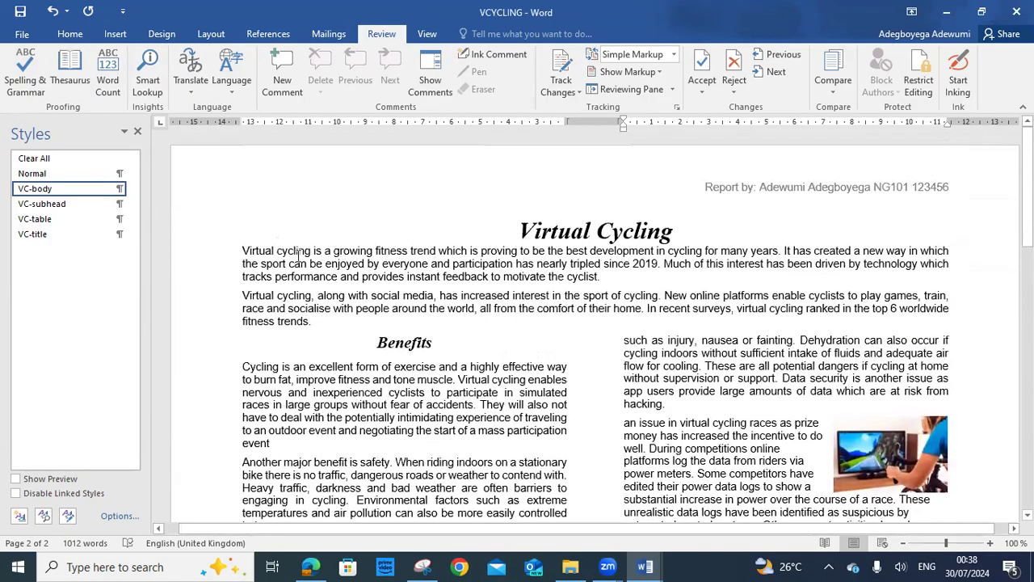
pyautogui.moveTo(479, 229); pyautogui.dragTo(647, 565)
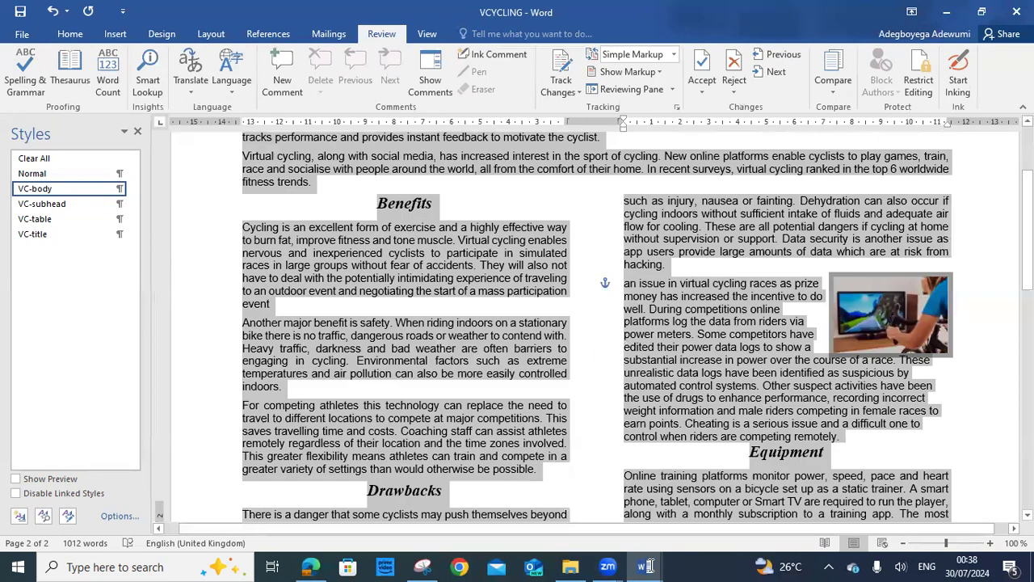
pyautogui.moveTo(809, 480); pyautogui.dragTo(816, 566)
pyautogui.scroll(-4, 846, 473)
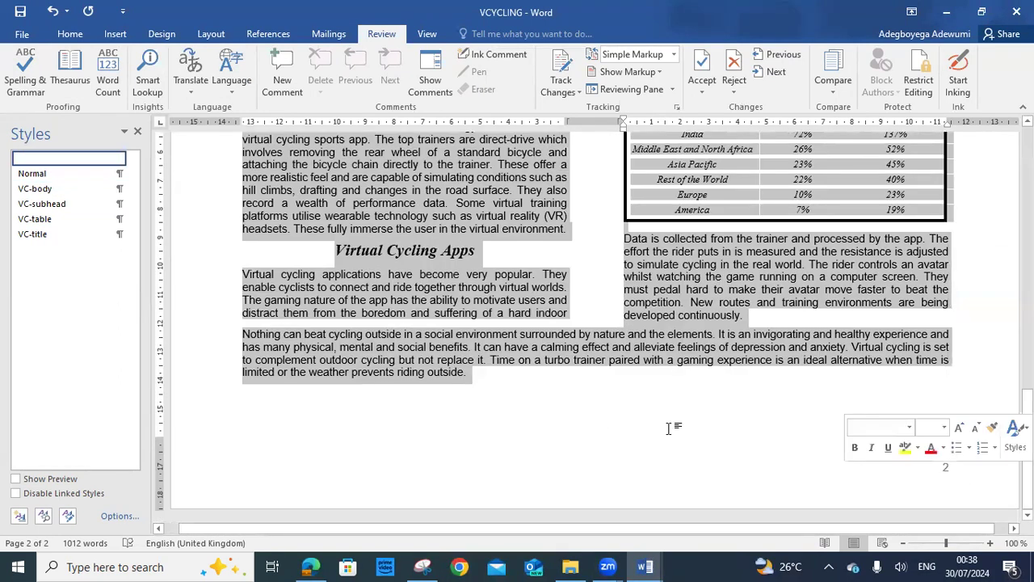
pyautogui.click(20, 77)
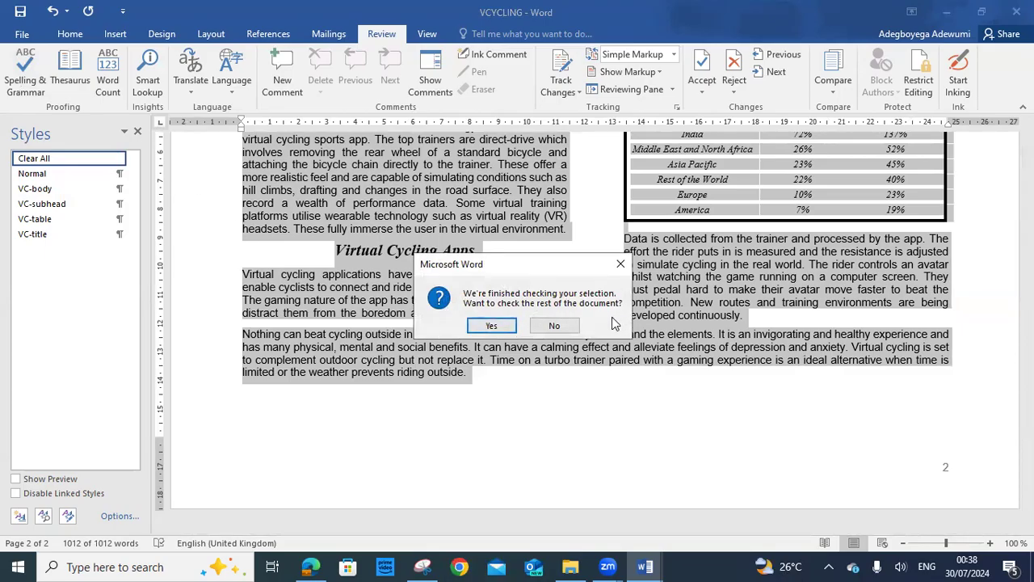
pyautogui.click(499, 326)
pyautogui.click(522, 326)
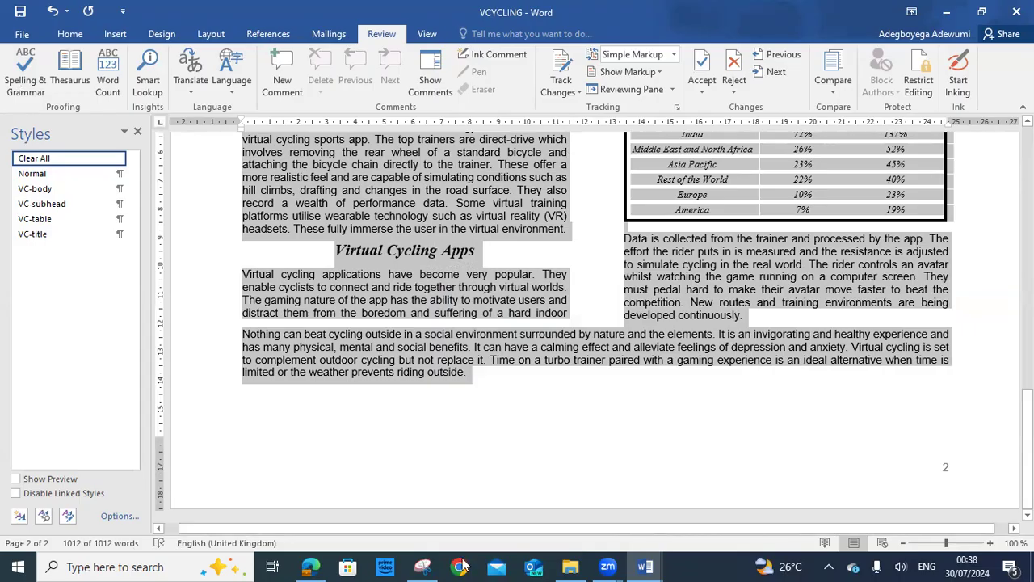
# Compare the exam checklist against VCYCLING, scrolling through pages 1 and 2
pyautogui.click(310, 567)
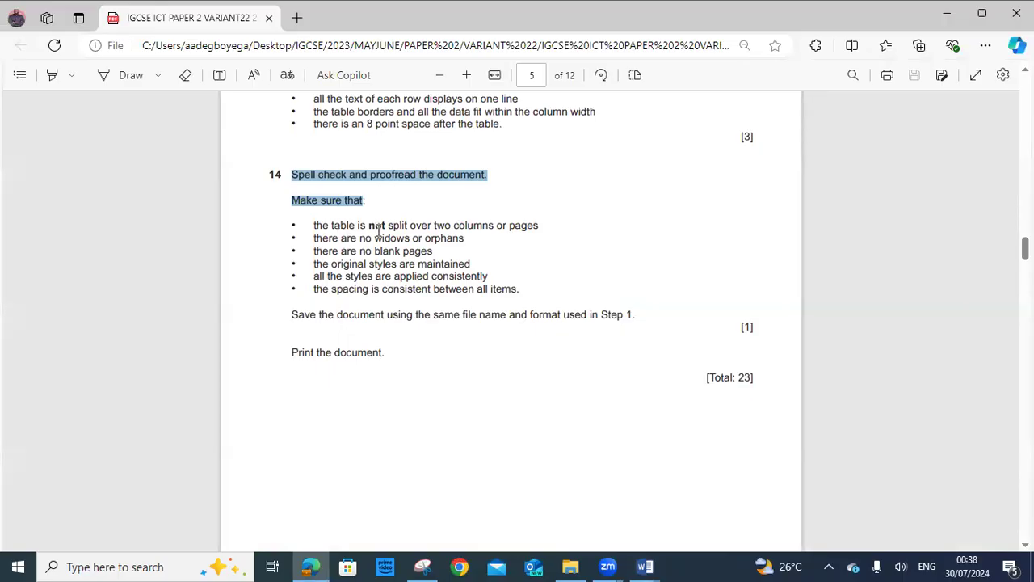
pyautogui.click(645, 567)
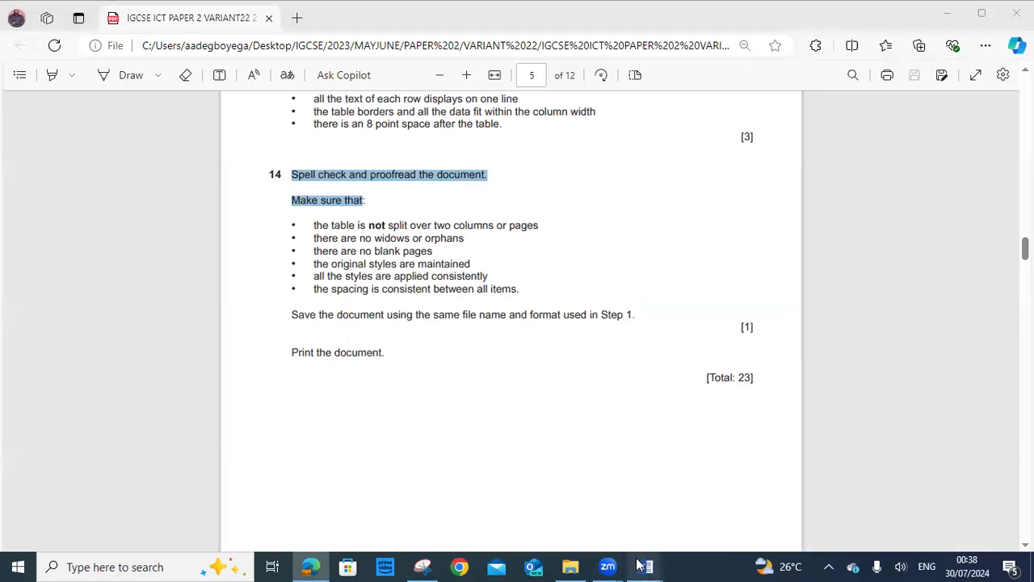
pyautogui.click(665, 513)
pyautogui.scroll(5, 703, 354)
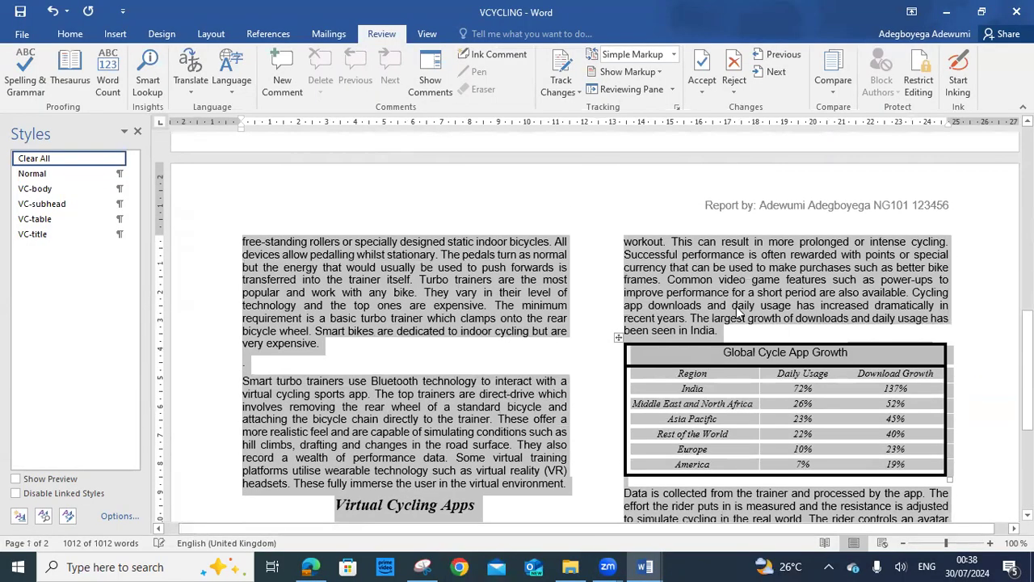
pyautogui.scroll(-3, 737, 304)
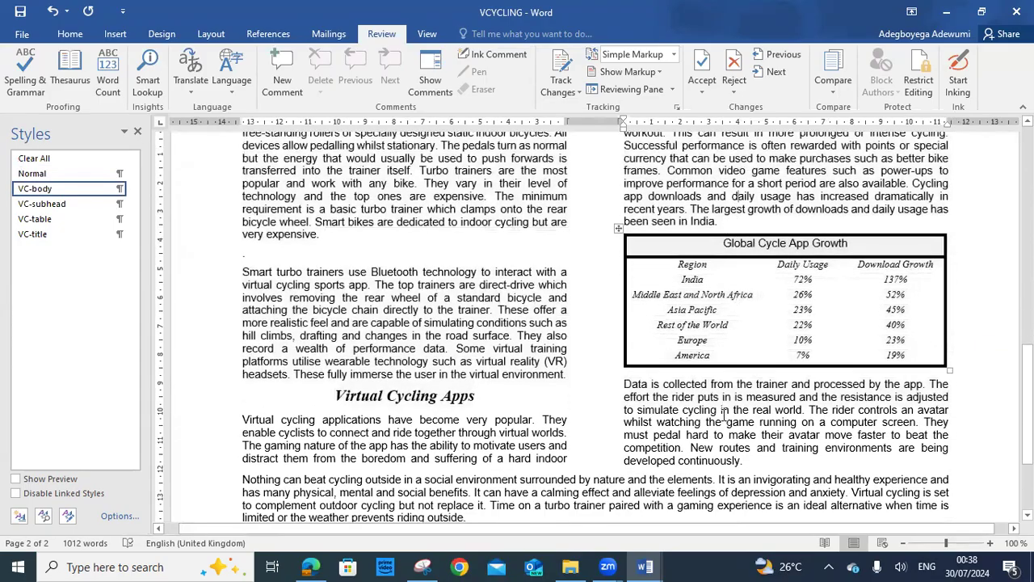
pyautogui.scroll(-4, 726, 397)
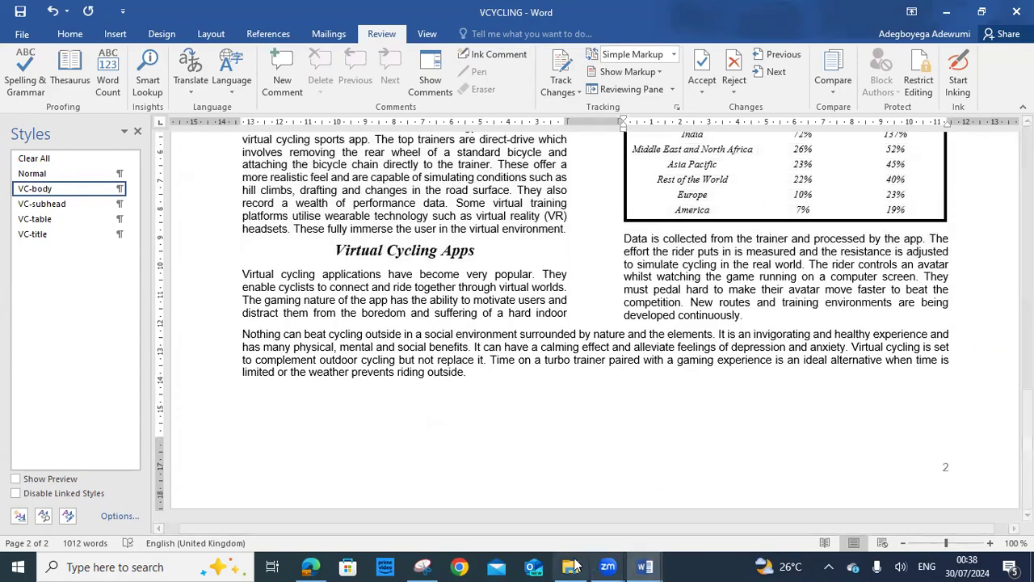
pyautogui.click(310, 567)
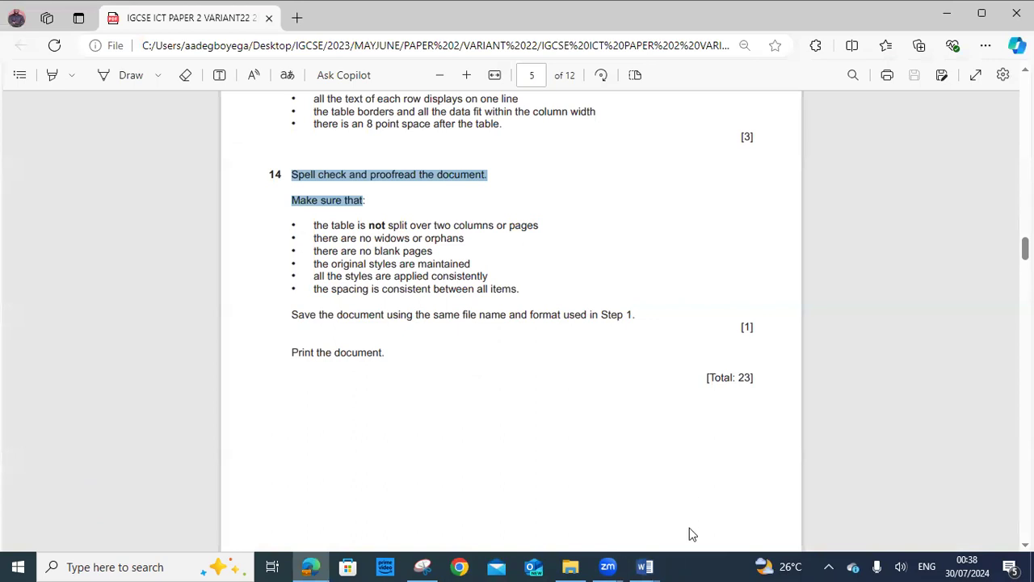
pyautogui.click(709, 494)
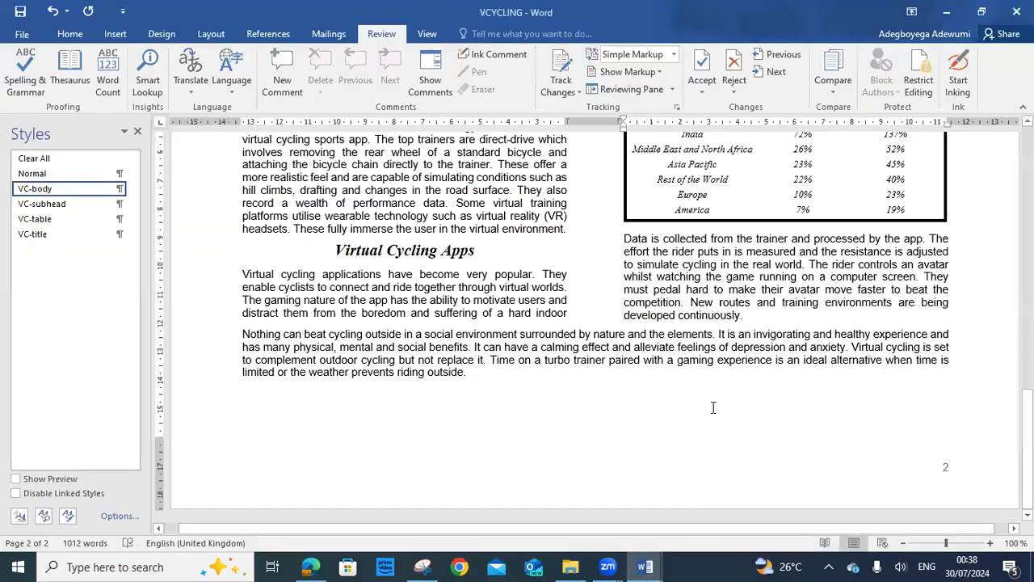
pyautogui.scroll(20, 713, 408)
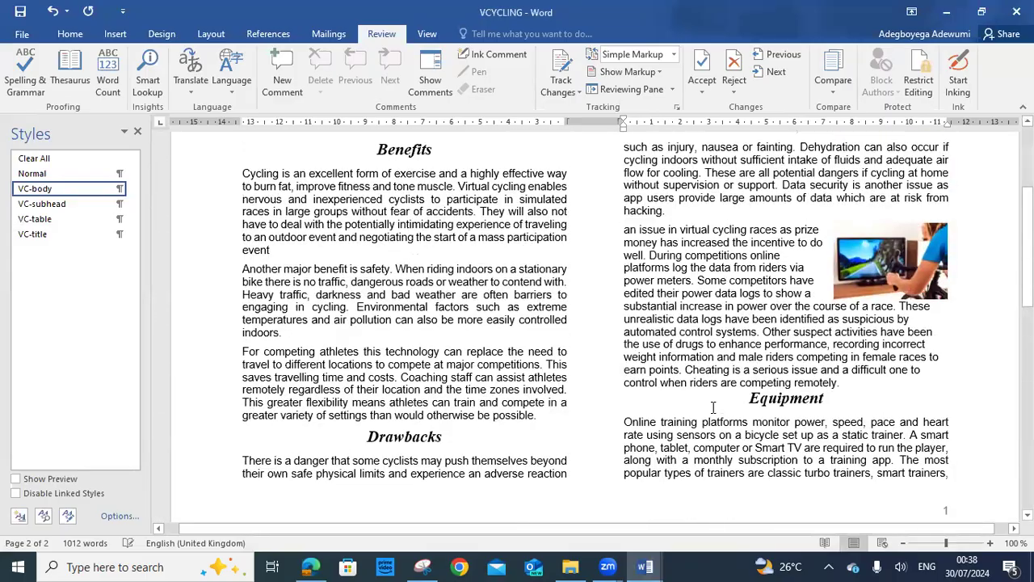
pyautogui.scroll(4, 712, 407)
pyautogui.scroll(-13, 712, 407)
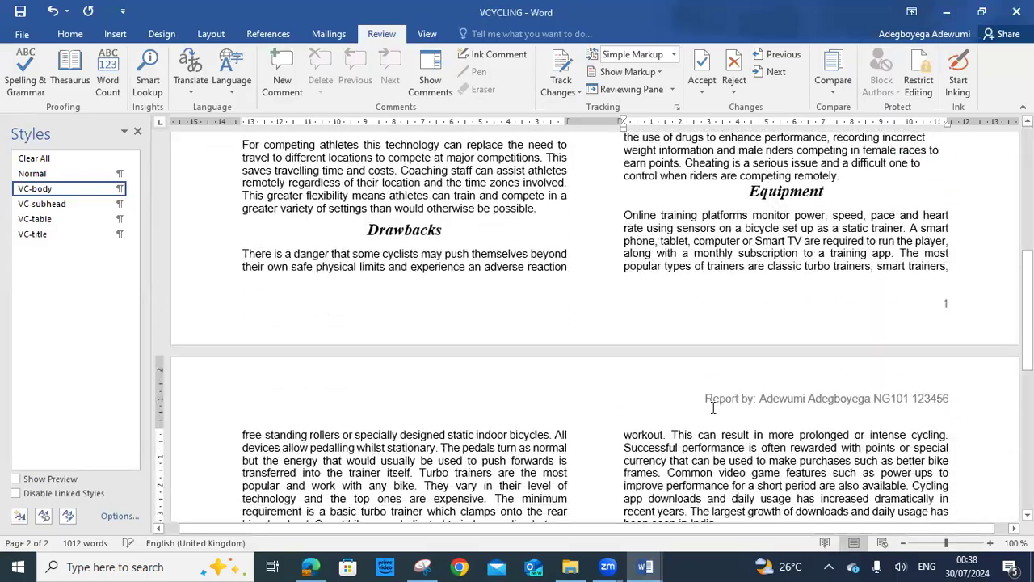
pyautogui.scroll(-5, 712, 407)
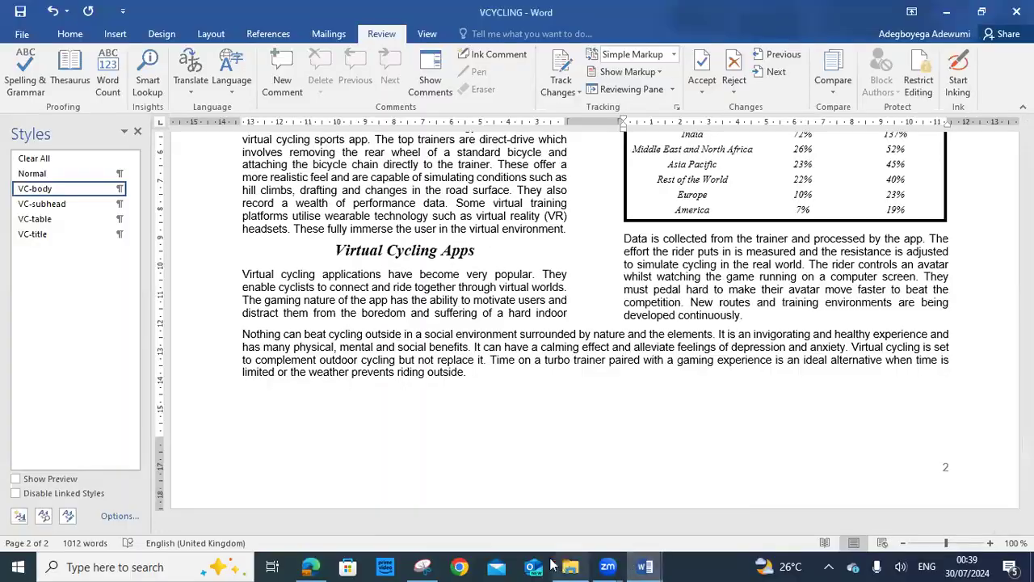
# Review the two-page table layout once more, then bring up the exam's step 14 checklist
pyautogui.click(311, 566)
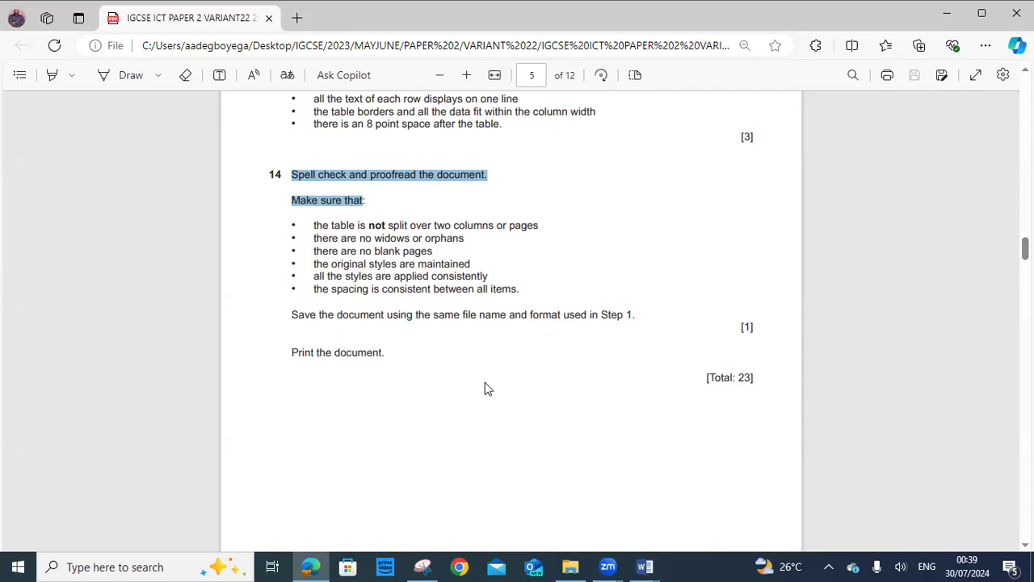
pyautogui.click(644, 566)
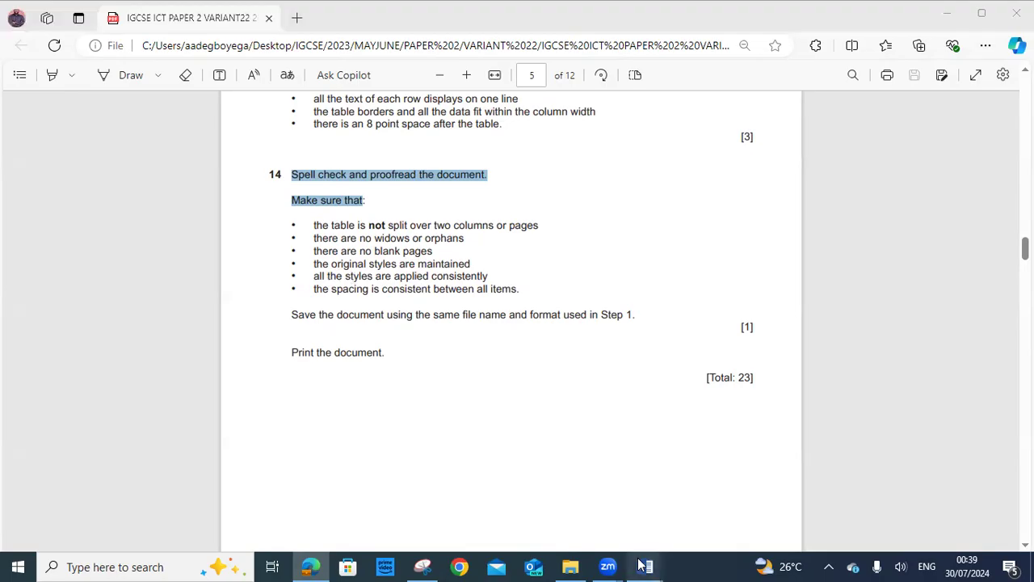
pyautogui.click(723, 537)
pyautogui.scroll(5, 700, 389)
pyautogui.scroll(15, 699, 389)
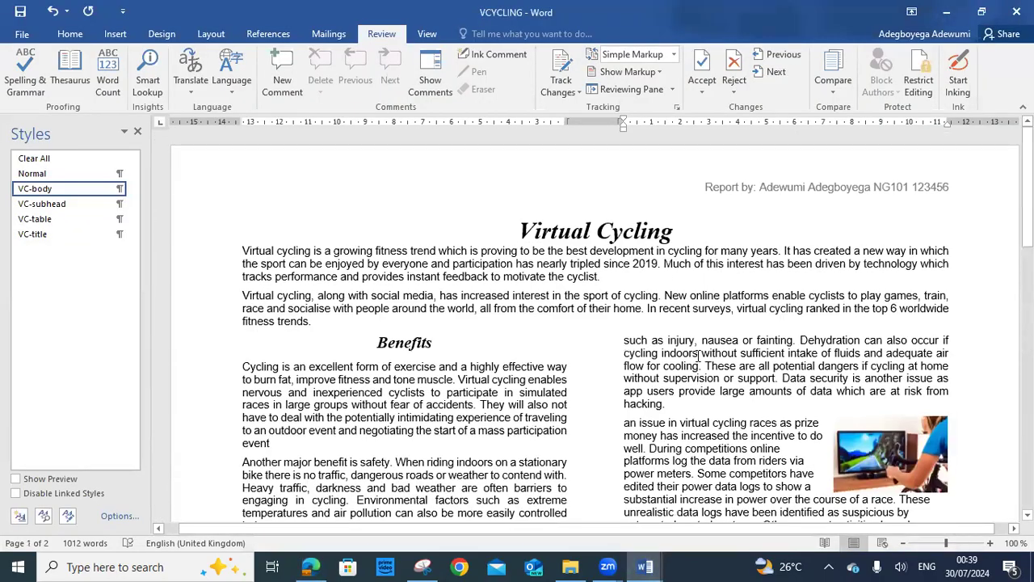
pyautogui.scroll(-15, 647, 337)
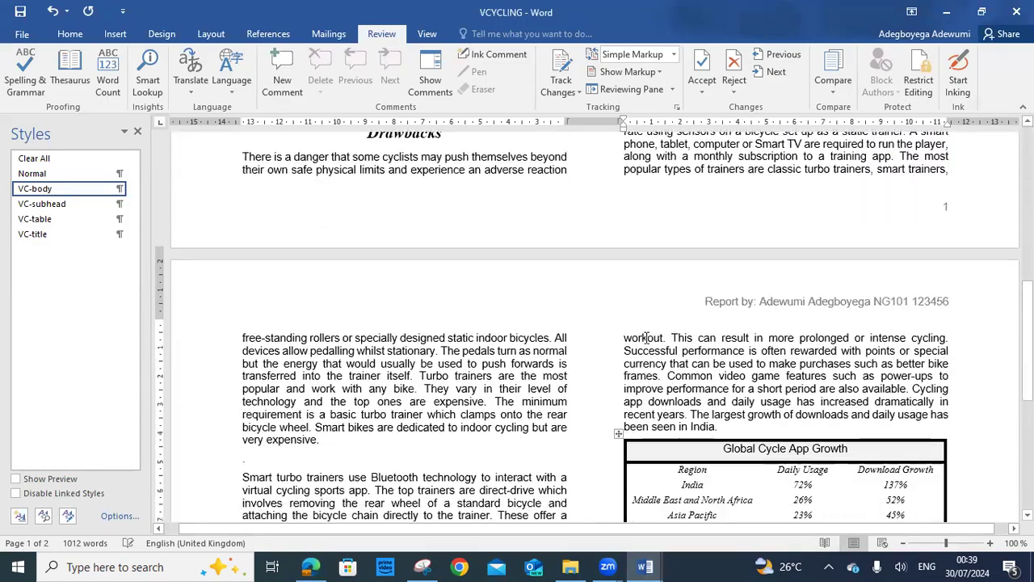
pyautogui.scroll(-5, 644, 337)
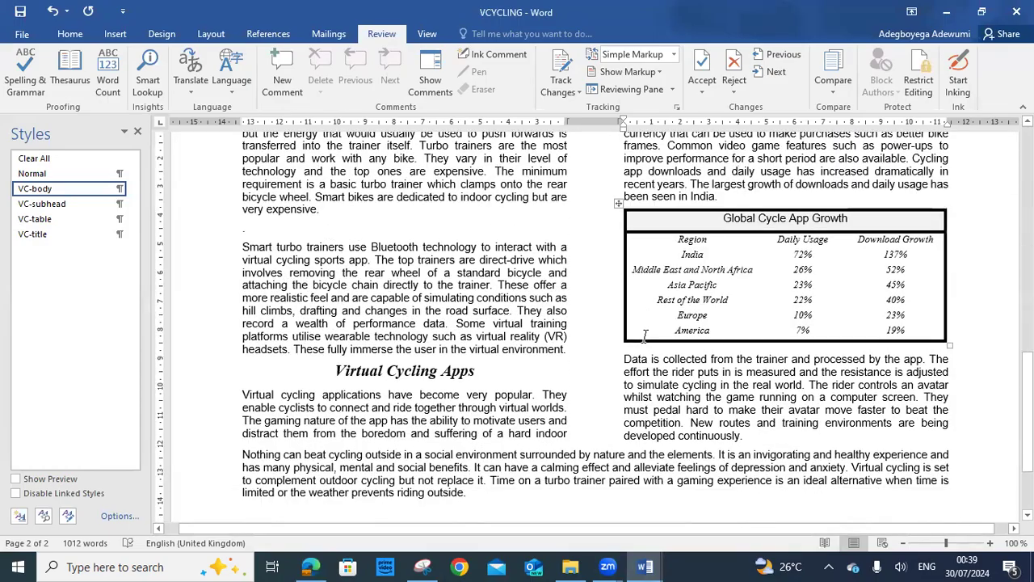
pyautogui.scroll(-3, 645, 338)
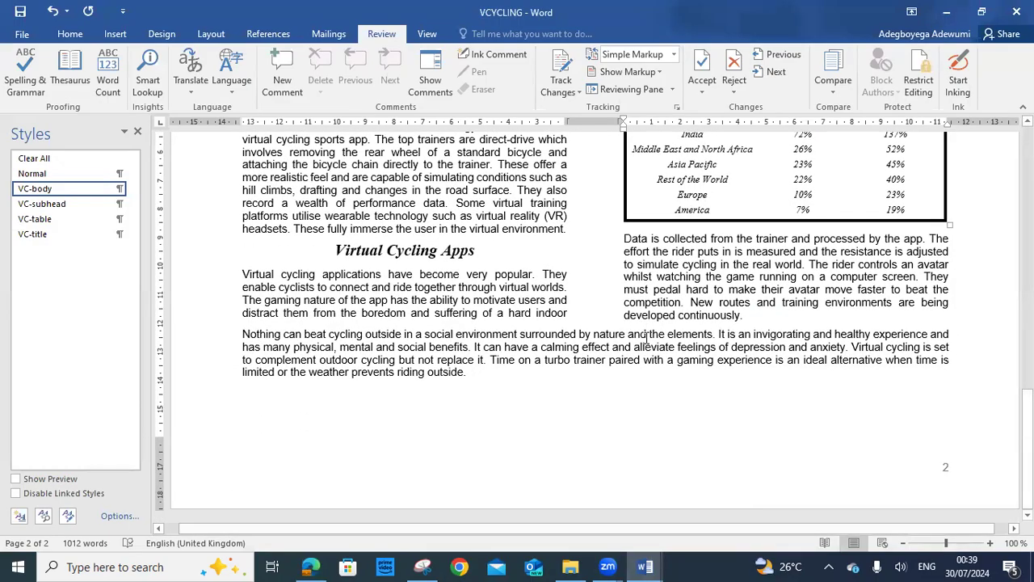
pyautogui.scroll(20, 645, 338)
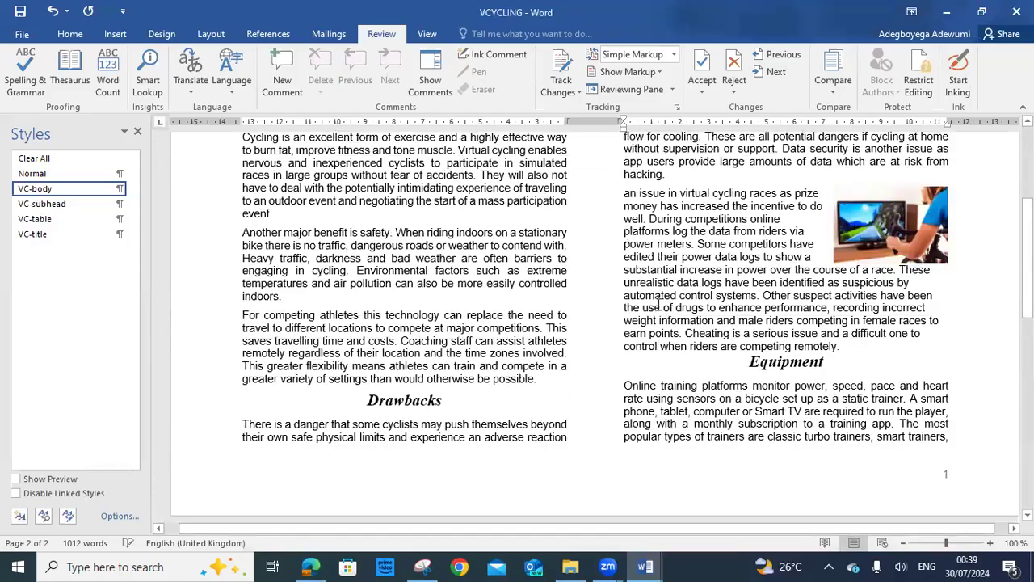
pyautogui.scroll(4, 659, 305)
pyautogui.scroll(-11, 659, 304)
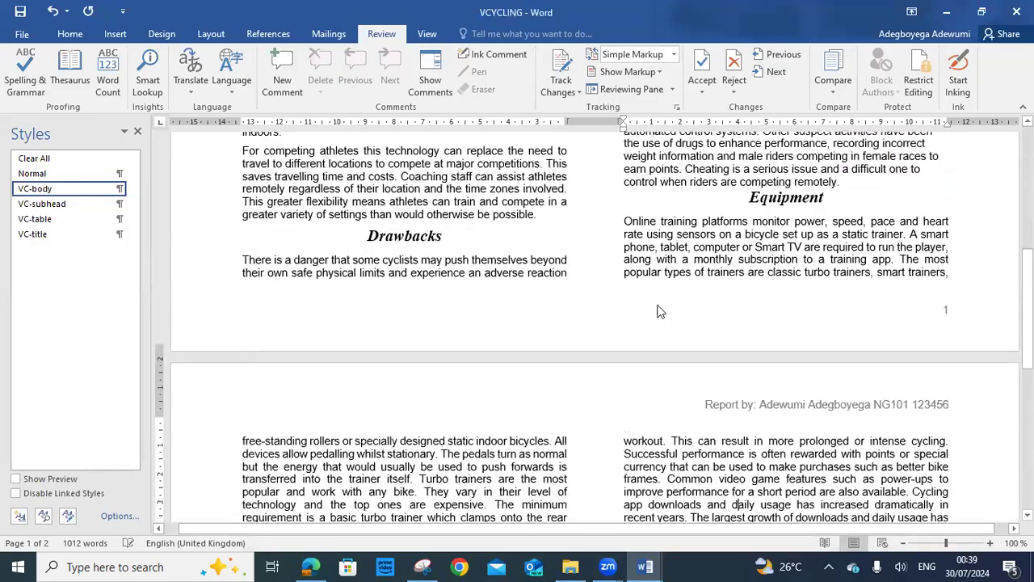
pyautogui.scroll(-3, 659, 305)
pyautogui.scroll(1, 625, 499)
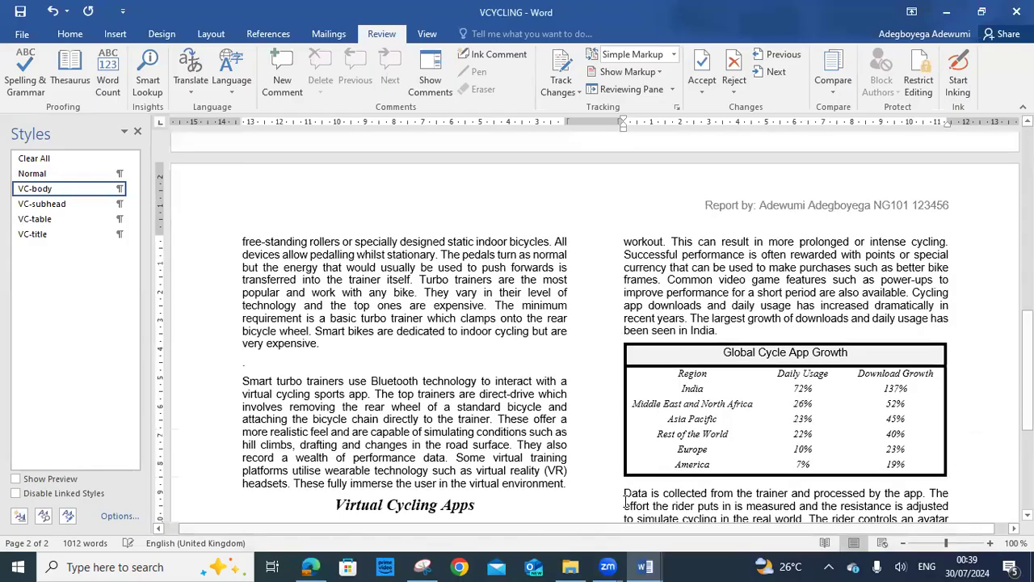
pyautogui.click(311, 566)
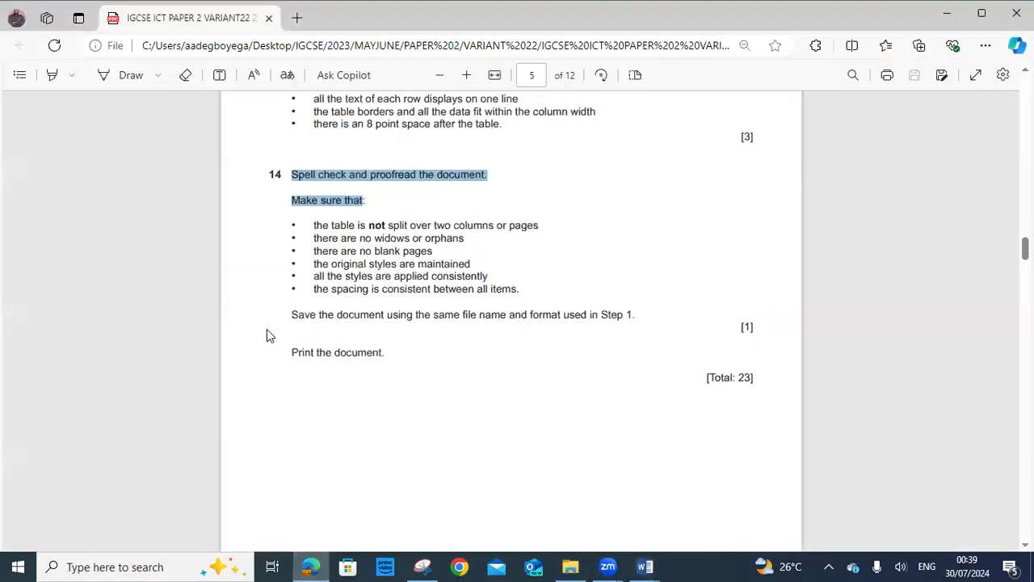
# Highlight the 'Save the document' instruction, save VCYCLING in Word, then return to the exam paper
pyautogui.moveTo(290, 315); pyautogui.dragTo(537, 322)
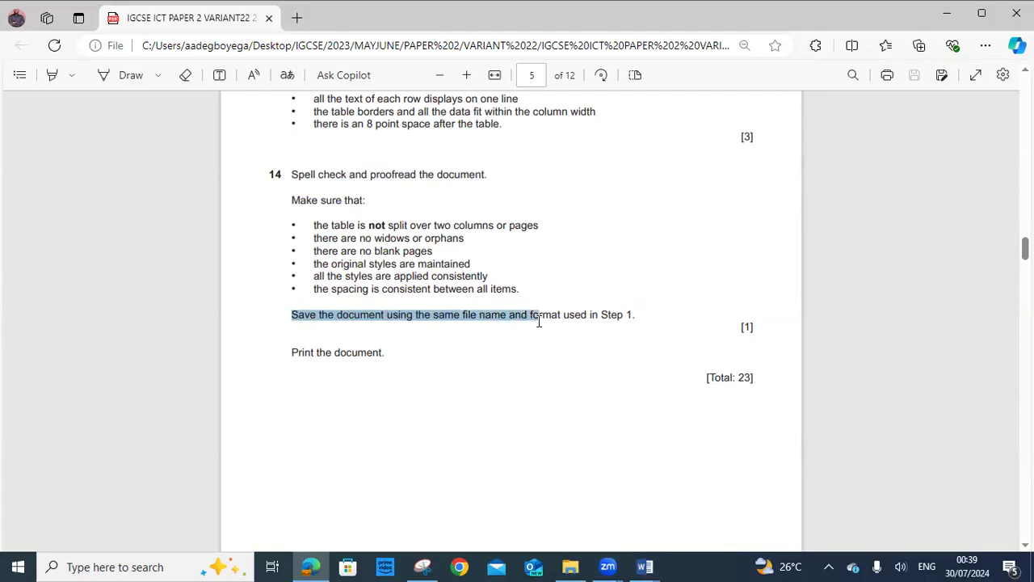
pyautogui.moveTo(541, 321); pyautogui.dragTo(621, 317)
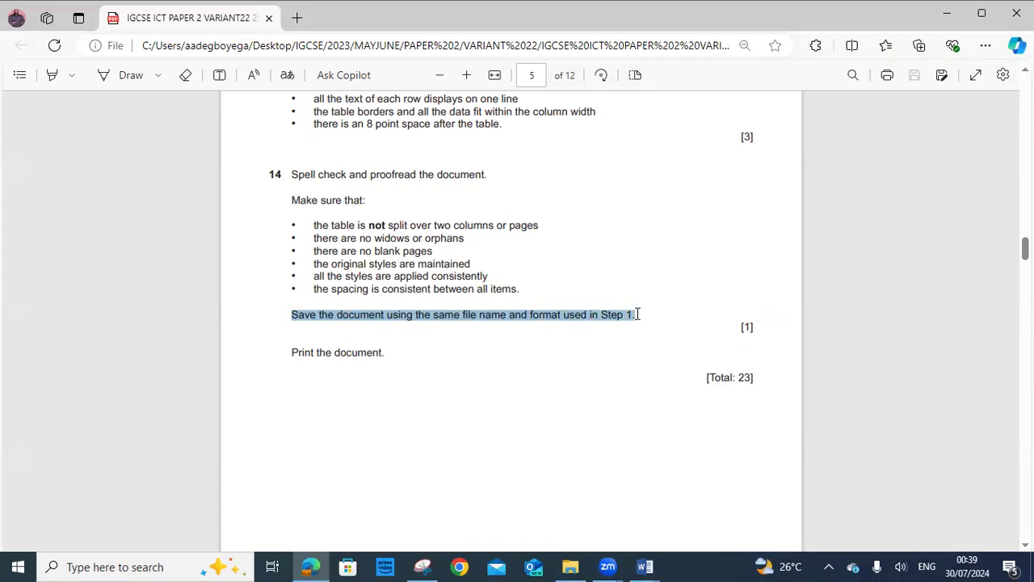
pyautogui.click(644, 566)
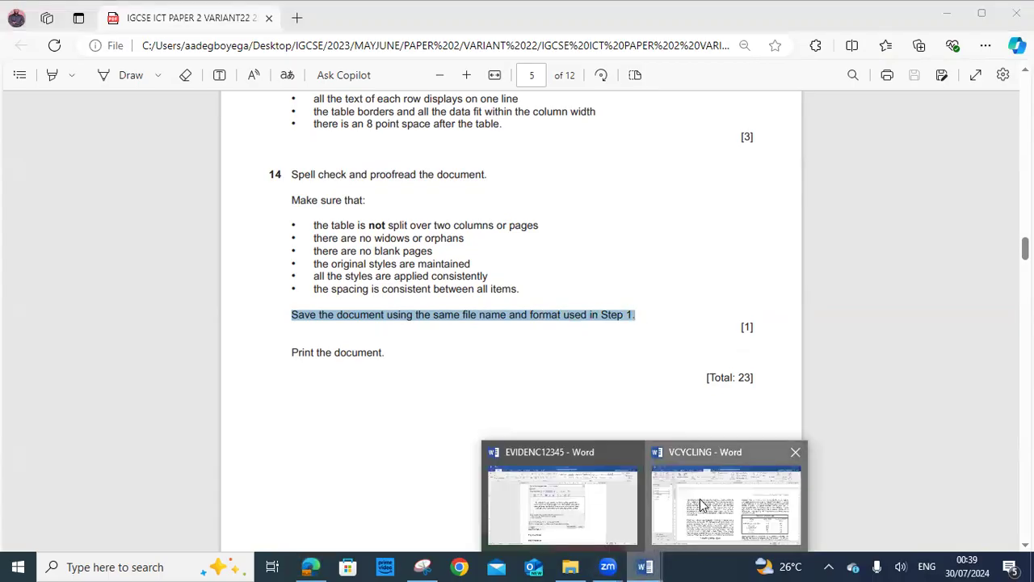
pyautogui.click(701, 505)
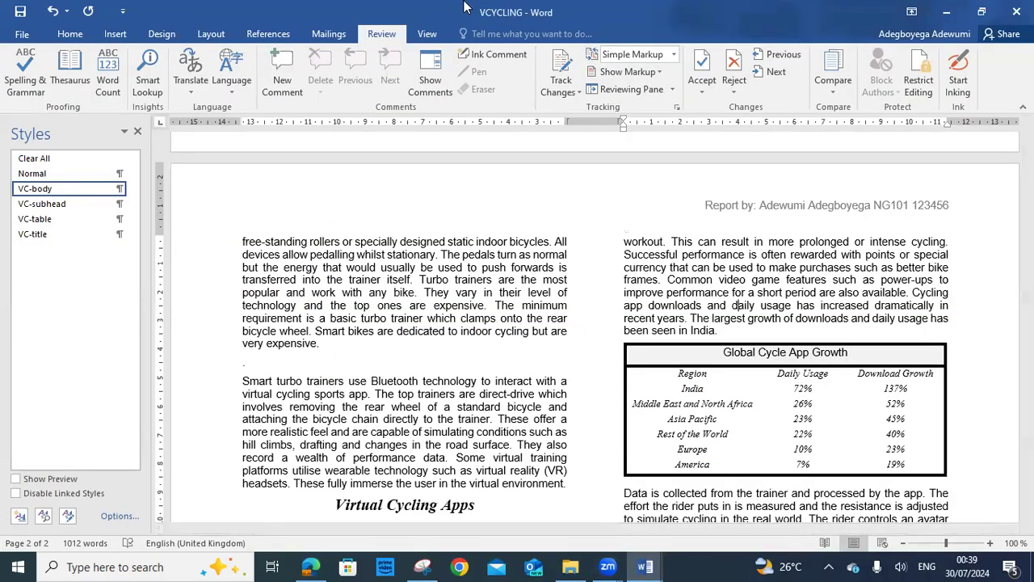
pyautogui.click(20, 11)
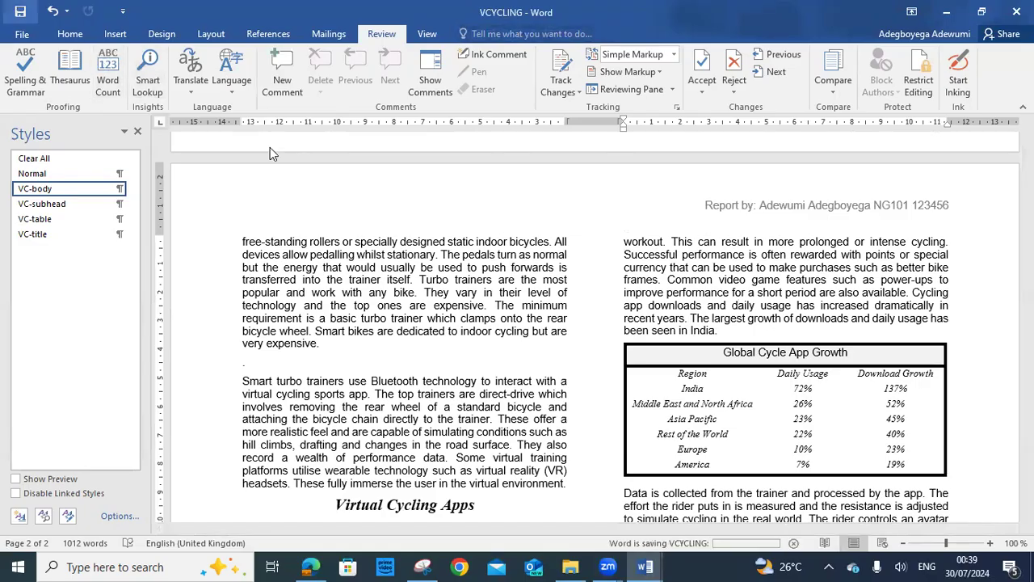
pyautogui.scroll(8, 349, 342)
pyautogui.scroll(5, 352, 342)
pyautogui.scroll(-3, 718, 362)
pyautogui.scroll(3, 718, 361)
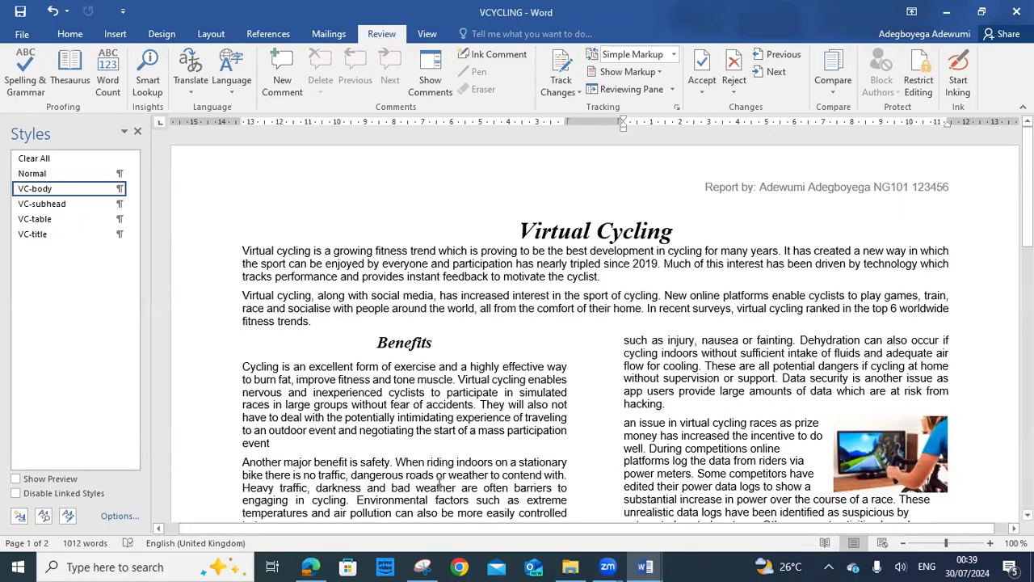
pyautogui.click(310, 567)
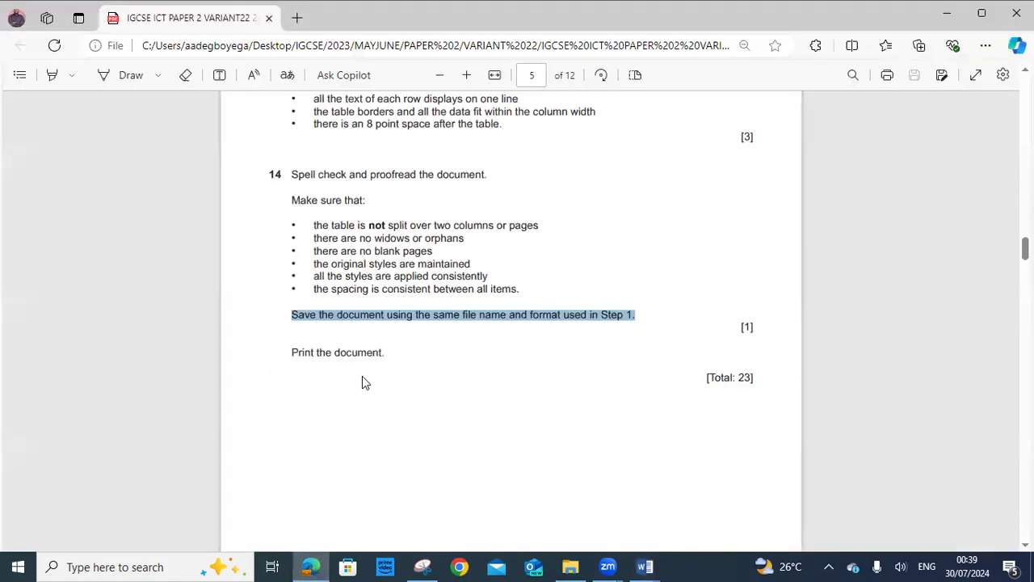
# Highlight the print instruction, then open Word's print screen with Microsoft Print to PDF selected
pyautogui.moveTo(288, 353); pyautogui.dragTo(406, 349)
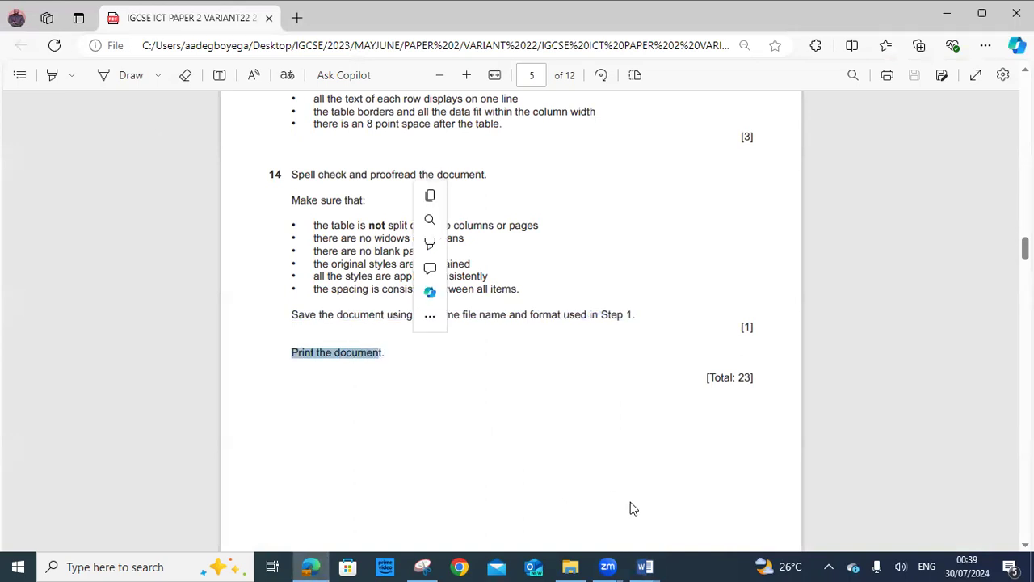
pyautogui.moveTo(645, 567)
pyautogui.click(697, 517)
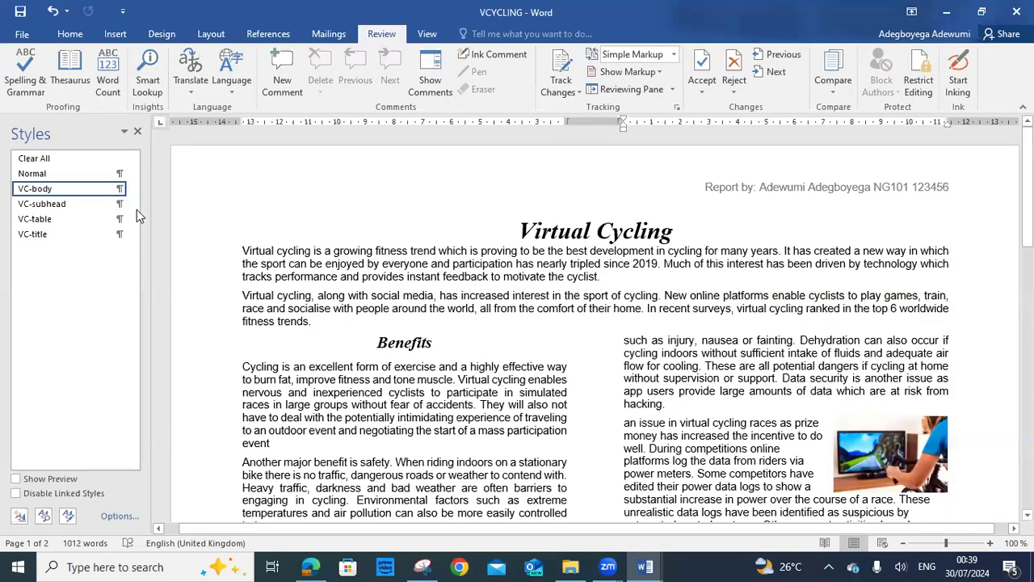
pyautogui.click(31, 35)
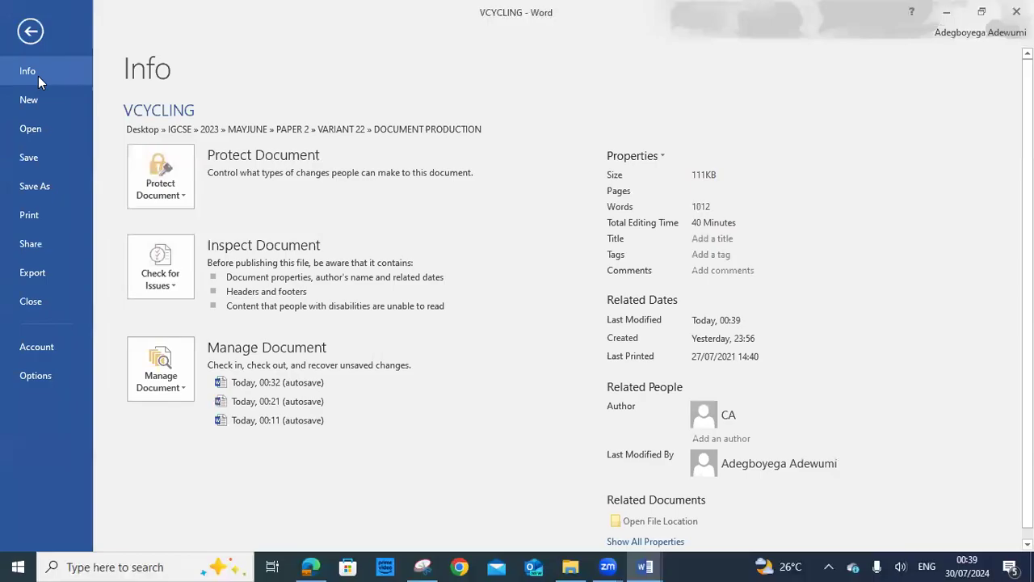
pyautogui.click(31, 220)
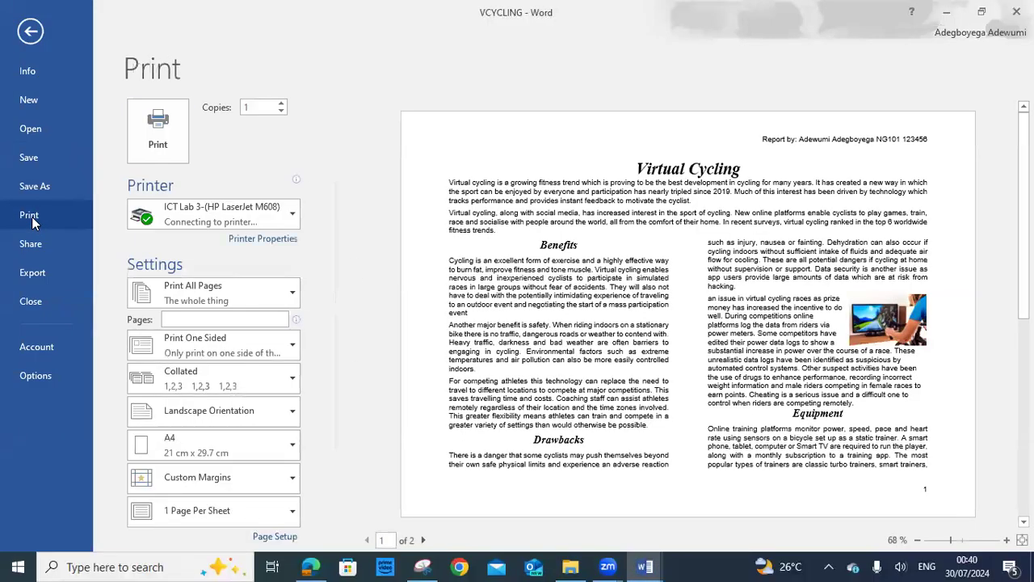
pyautogui.click(216, 217)
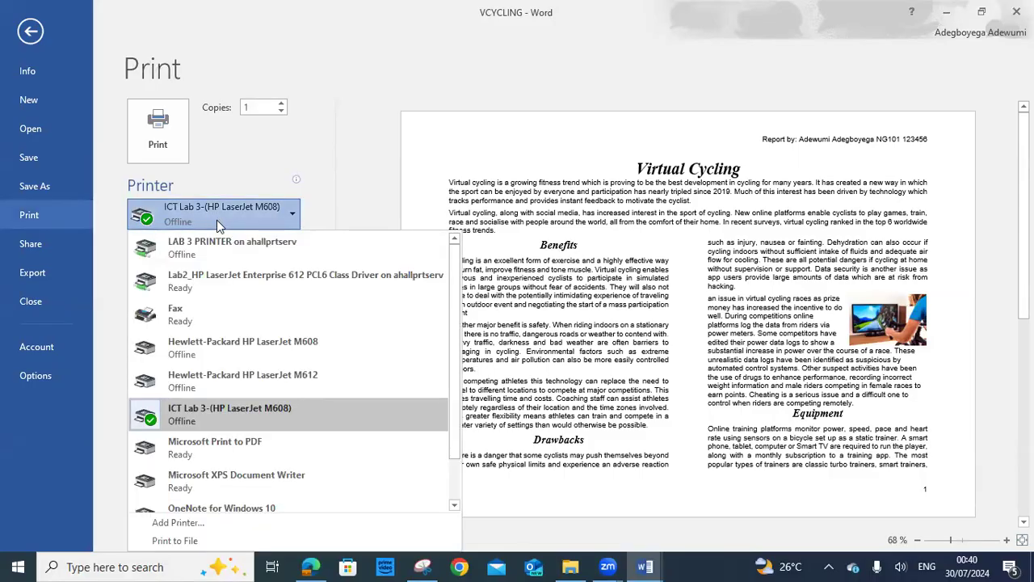
pyautogui.click(264, 442)
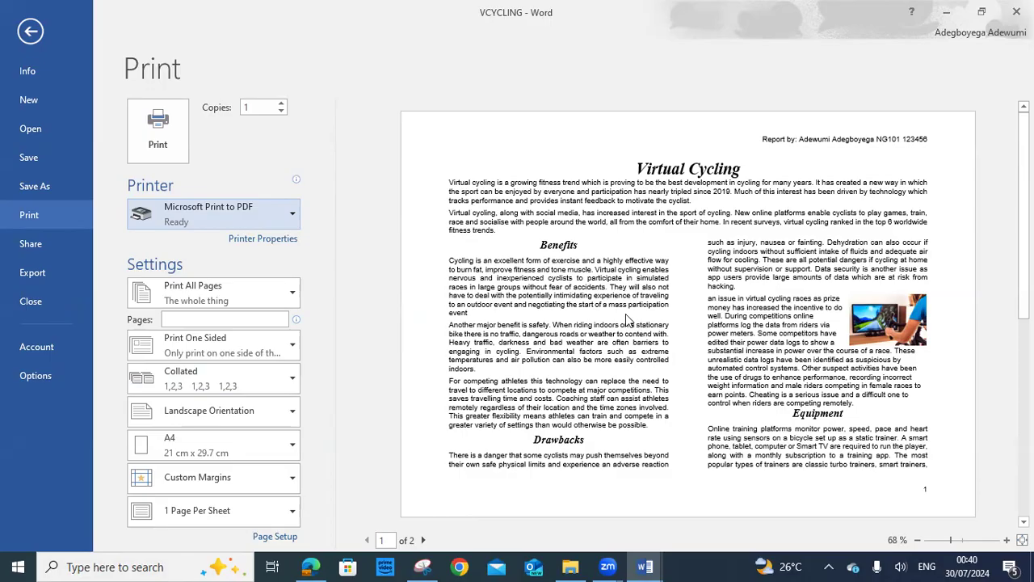
# Print to PDF, saving the file as 'Print out 1' in the DOCUMENT PRODUCTION folder
pyautogui.click(185, 126)
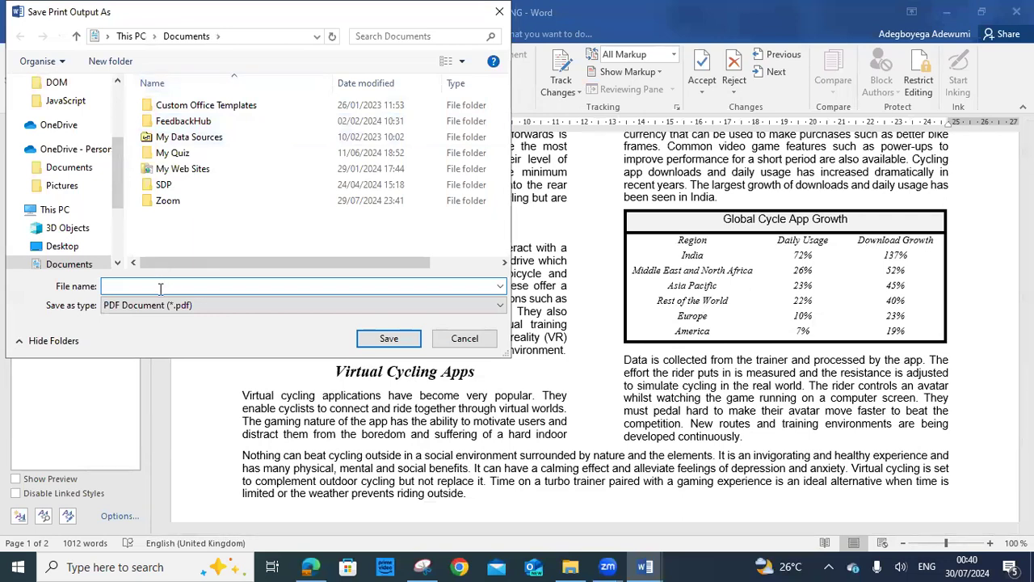
pyautogui.write('Print out 1')
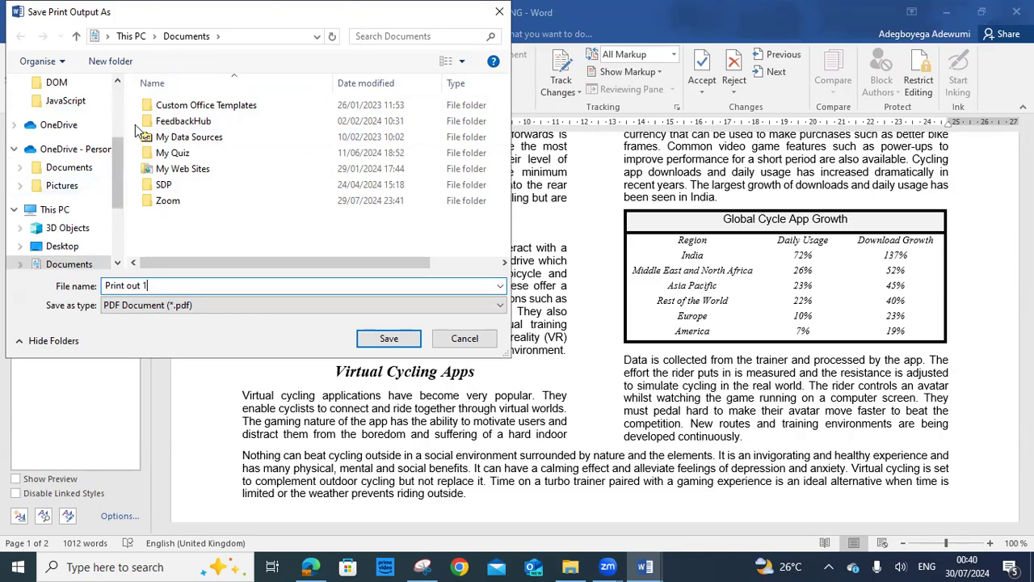
pyautogui.moveTo(118, 185); pyautogui.dragTo(118, 107)
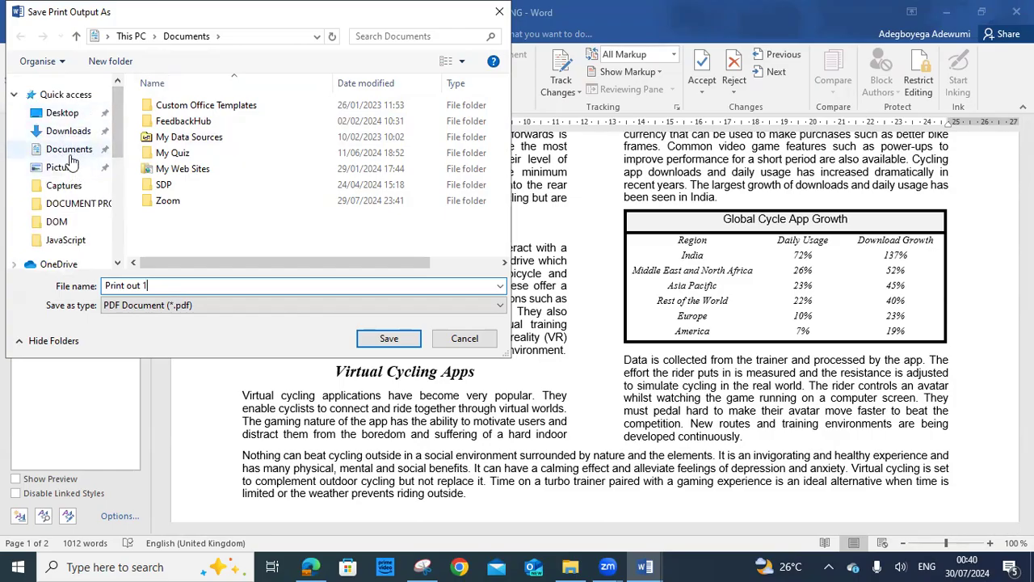
pyautogui.click(60, 203)
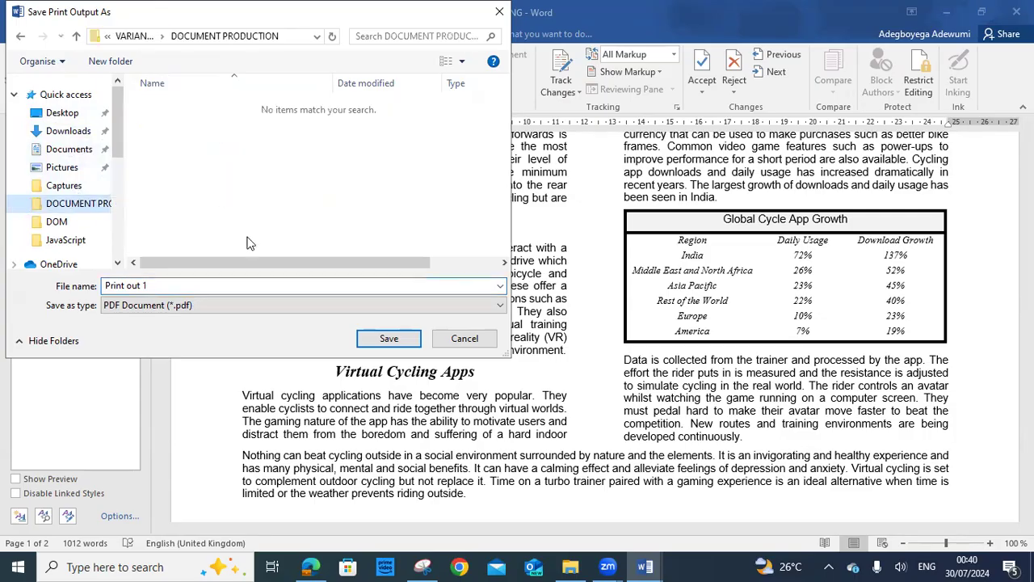
pyautogui.click(391, 337)
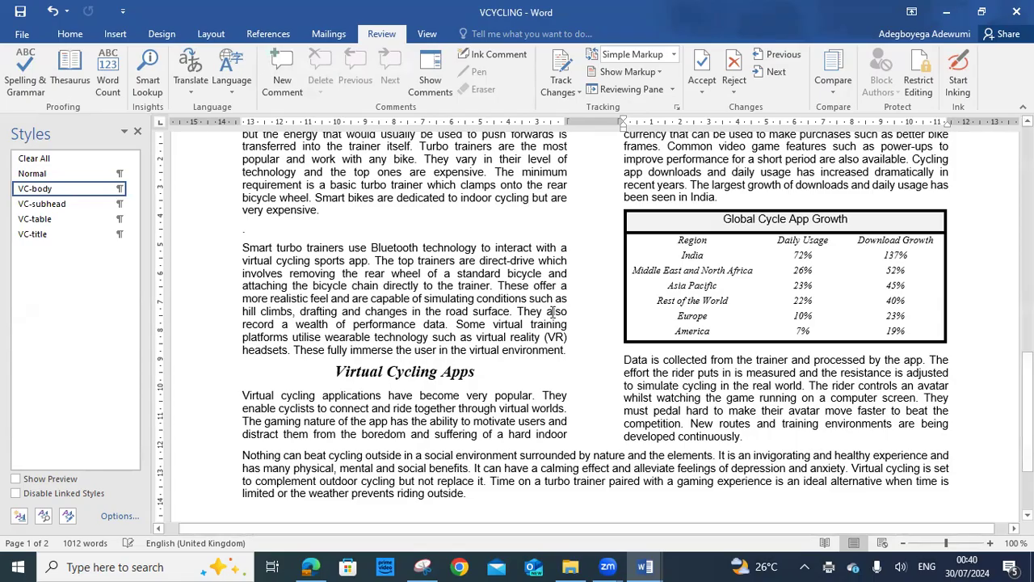
pyautogui.scroll(15, 554, 293)
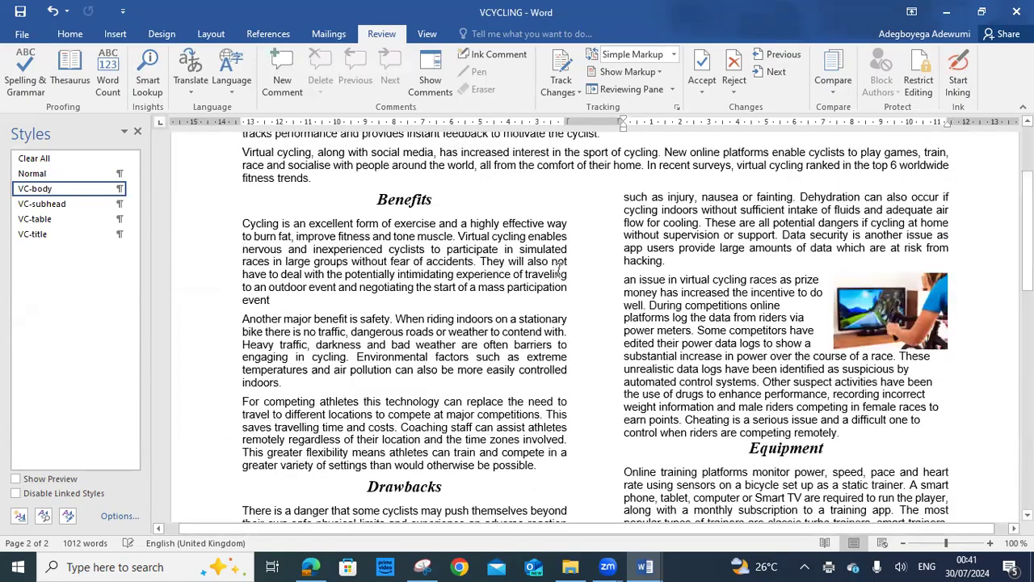
pyautogui.scroll(4, 558, 273)
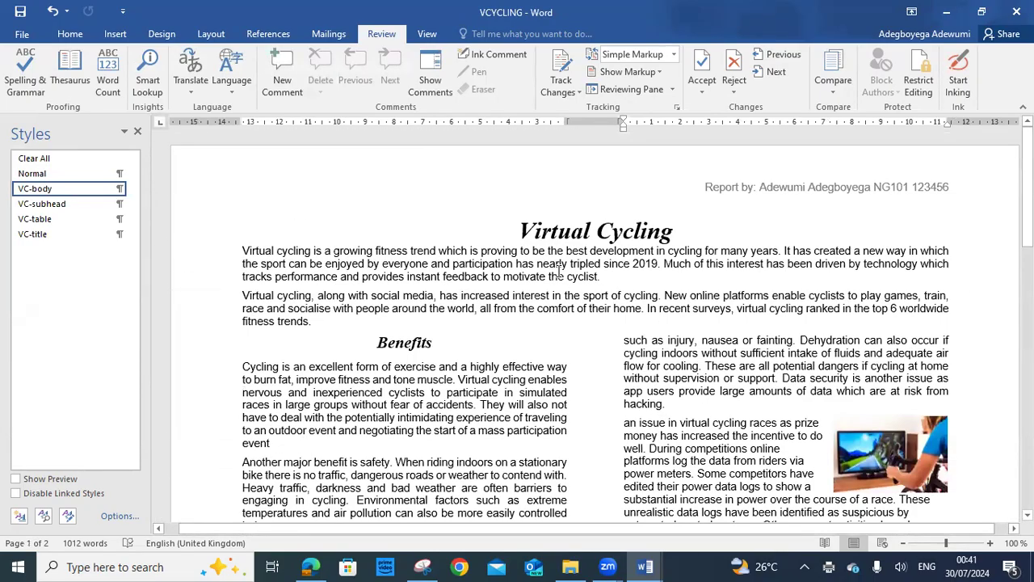
pyautogui.scroll(-1, 559, 272)
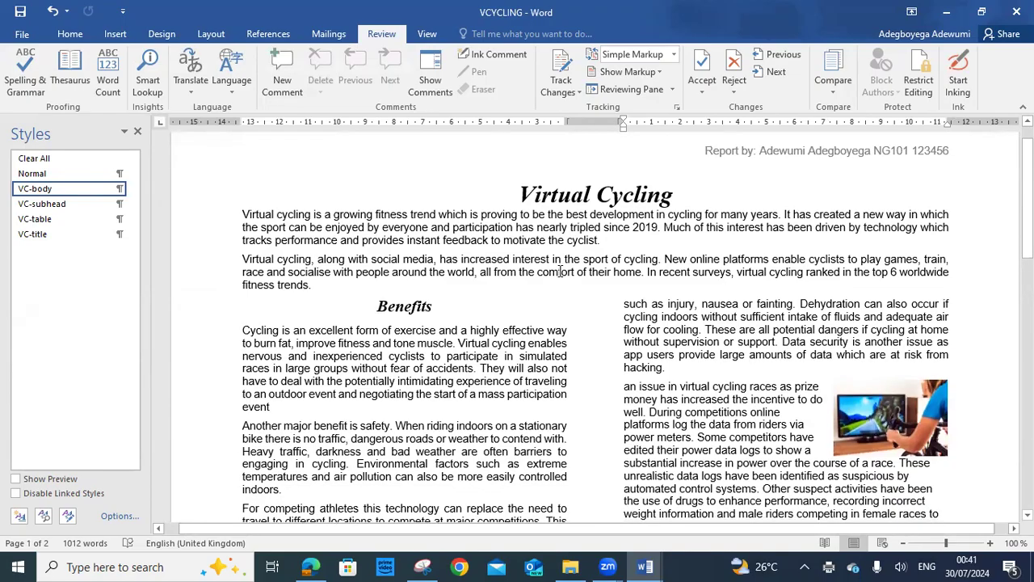
pyautogui.scroll(-12, 559, 272)
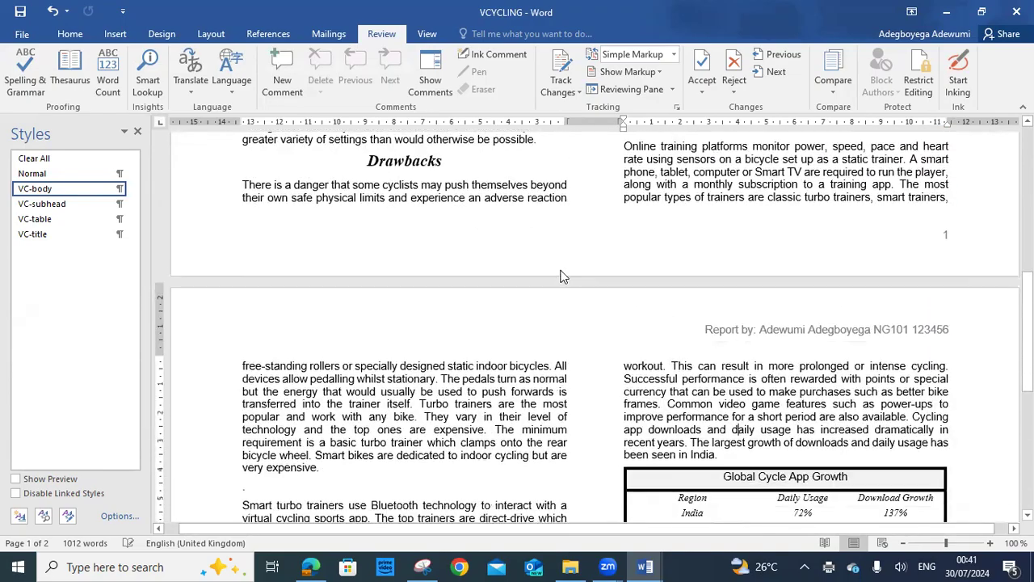